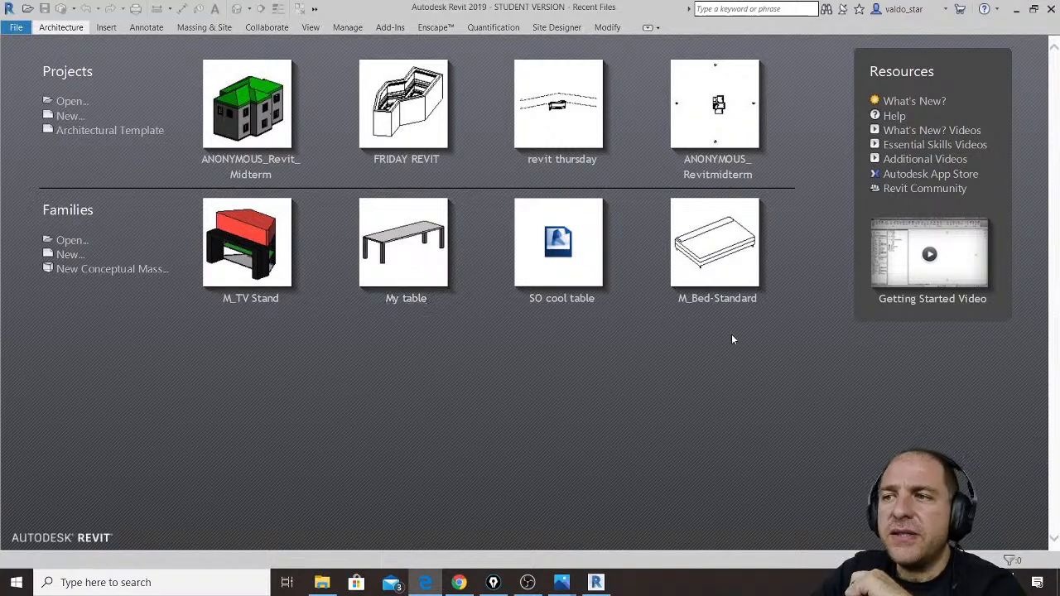
# Step: Open the recent My table family and select the table legs to check their material property
pyautogui.click(627, 459)
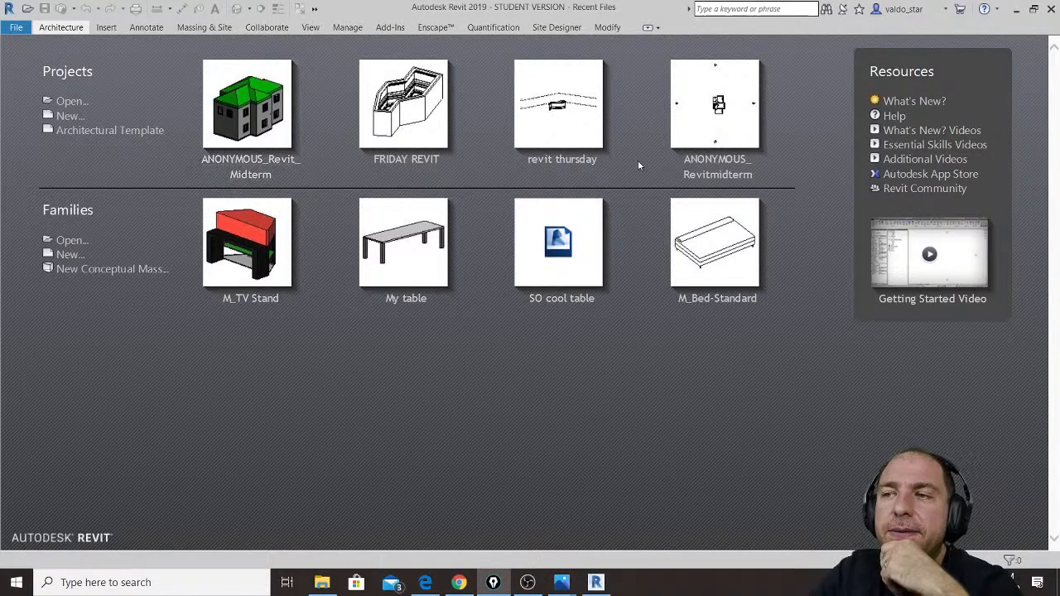
pyautogui.click(410, 258)
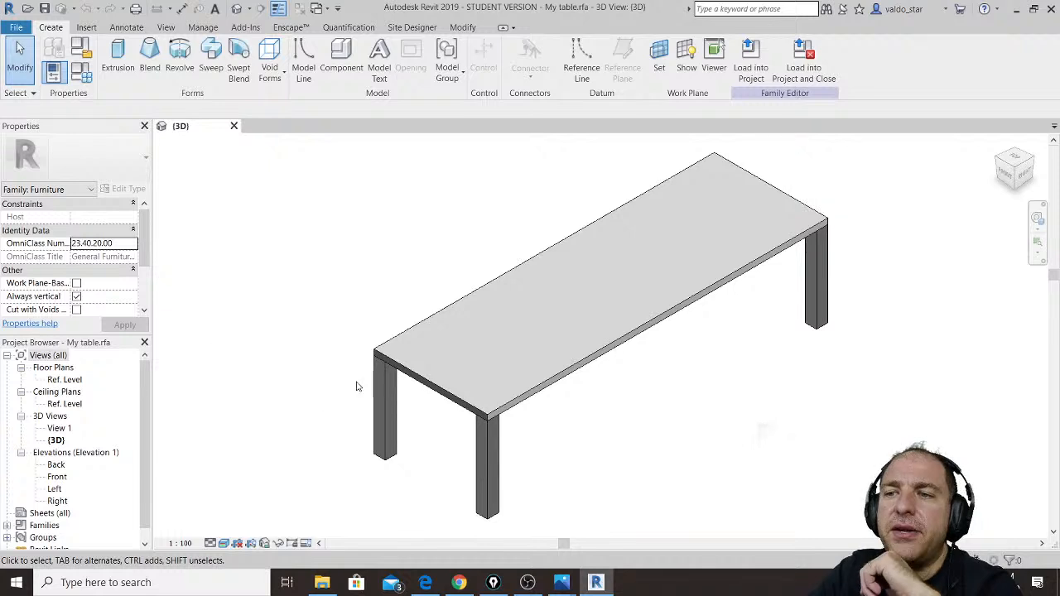
pyautogui.click(390, 401)
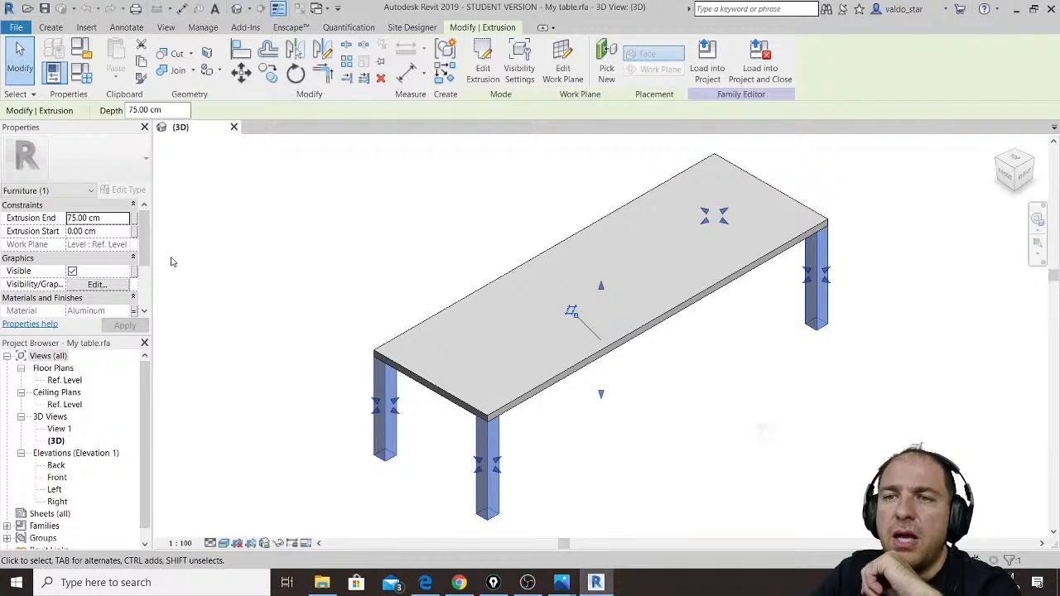
pyautogui.scroll(-1, 149, 240)
pyautogui.scroll(-1, 150, 240)
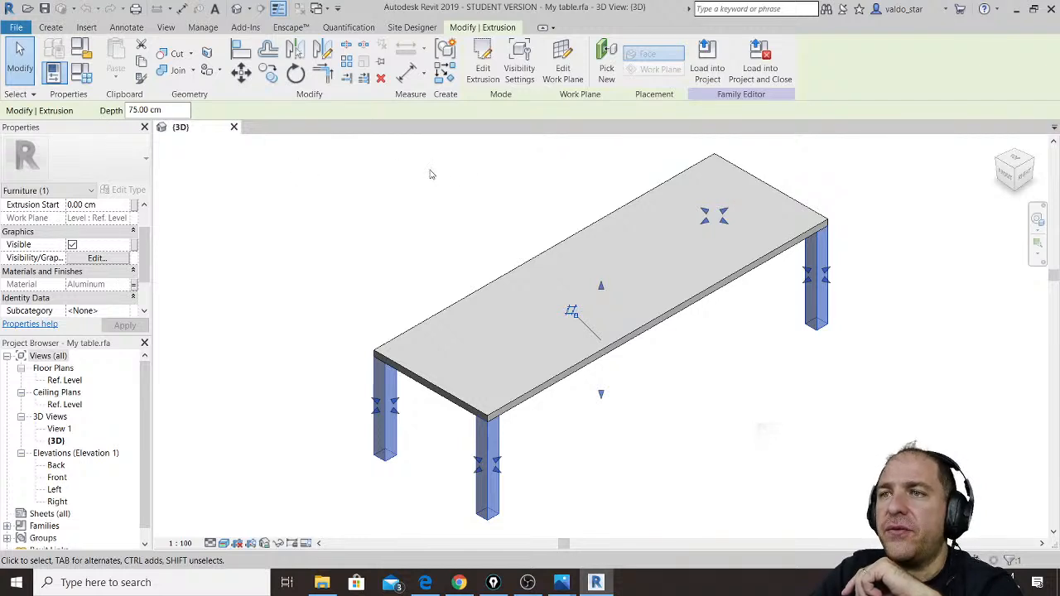
# Step: Add a family parameter named kfjhfjyfjyfj of type Material, grouped under Materials and Finishes, in the family types
pyautogui.click(84, 76)
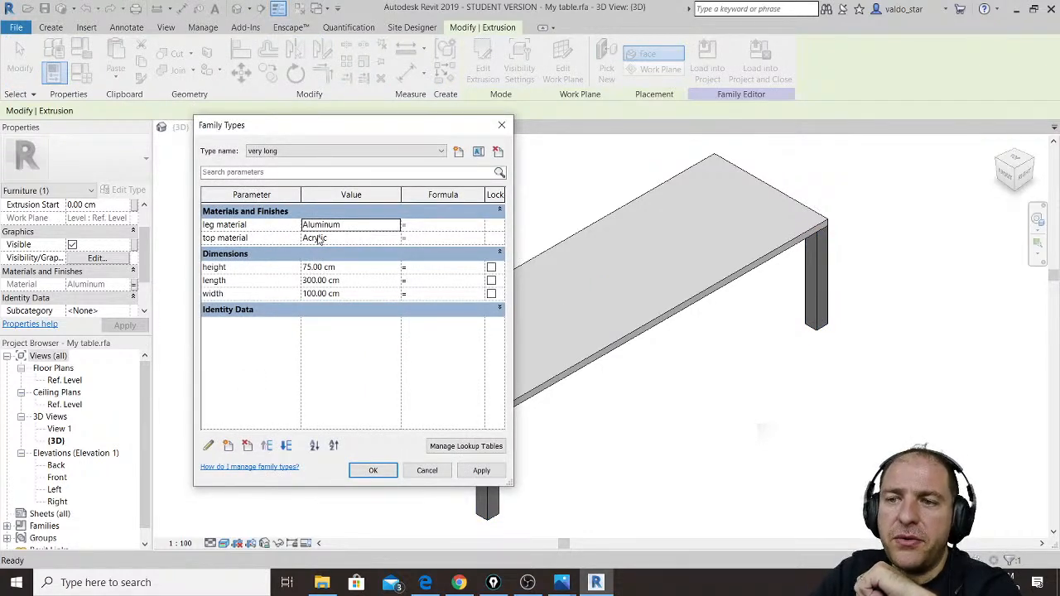
pyautogui.click(229, 448)
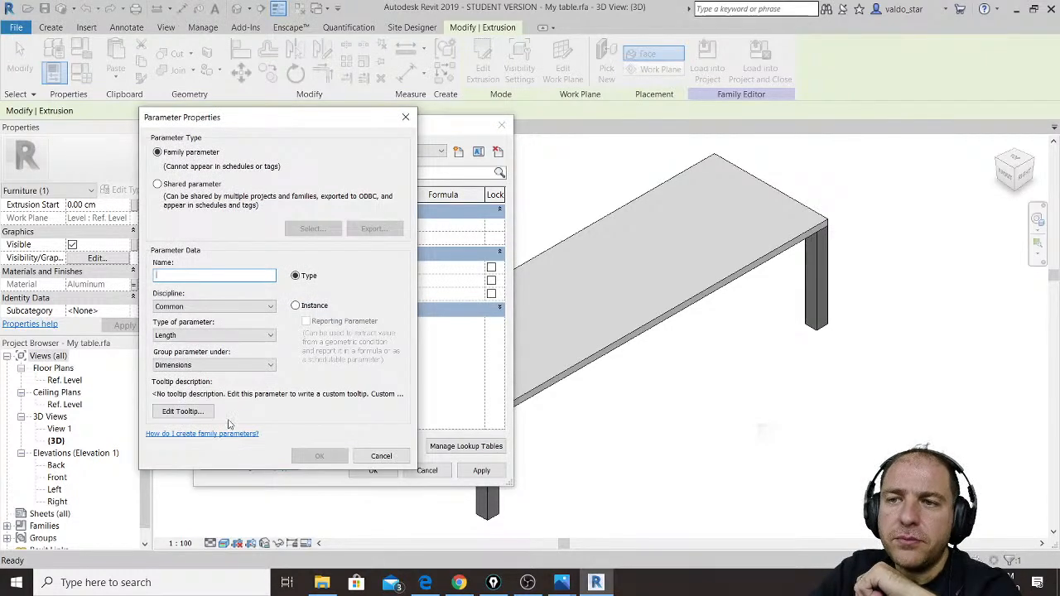
pyautogui.write('kfjhfjyfjyfj')
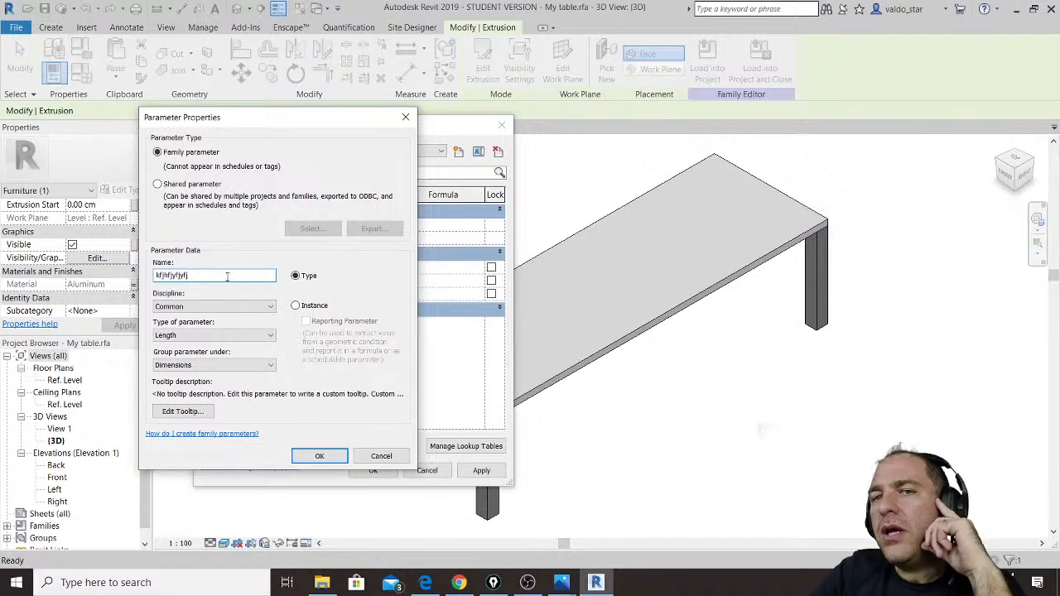
pyautogui.click(271, 335)
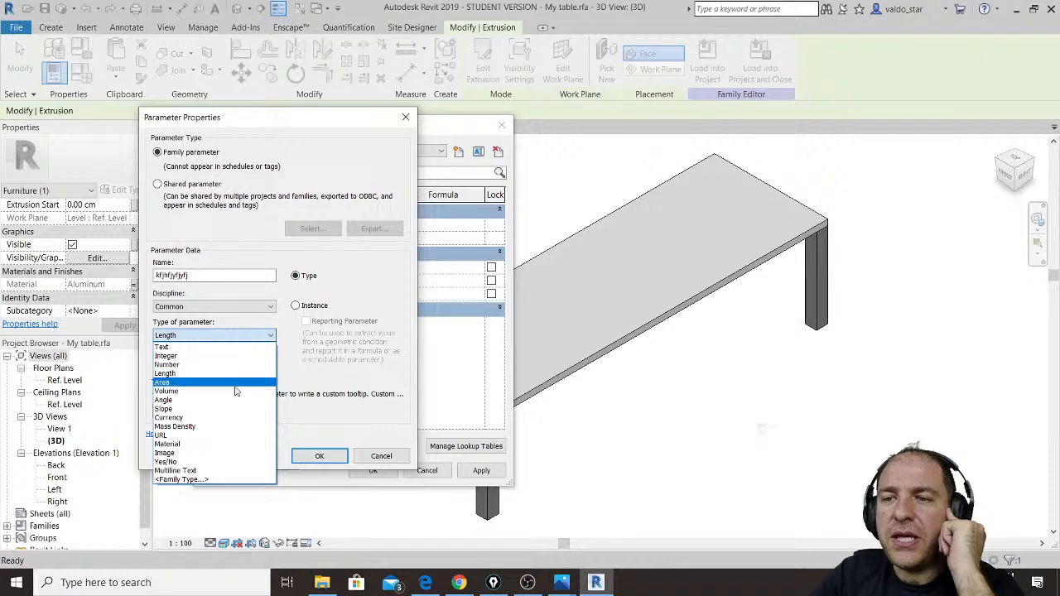
pyautogui.click(230, 445)
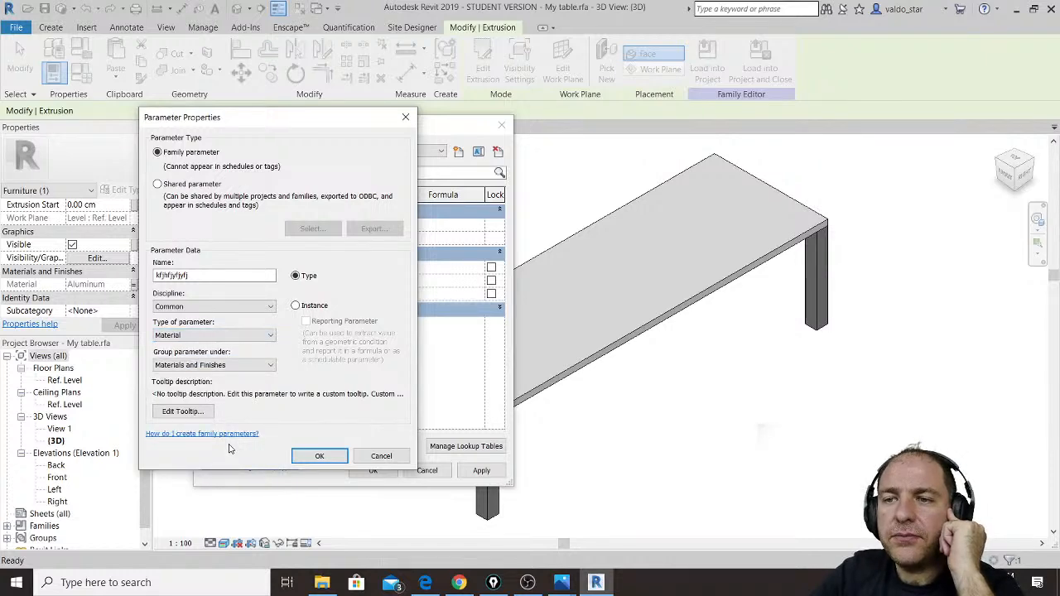
pyautogui.click(320, 457)
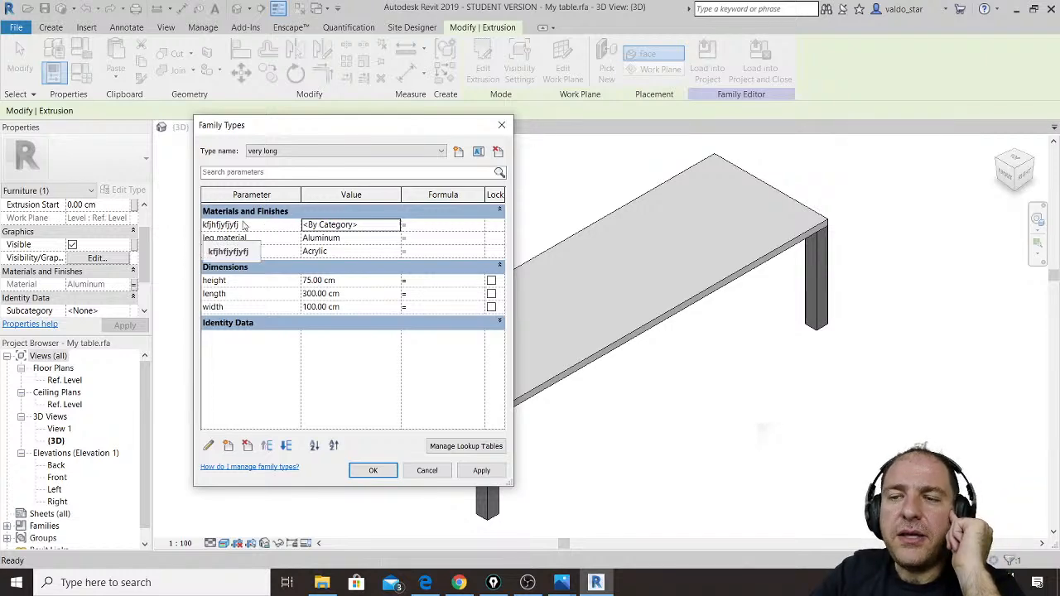
pyautogui.click(373, 470)
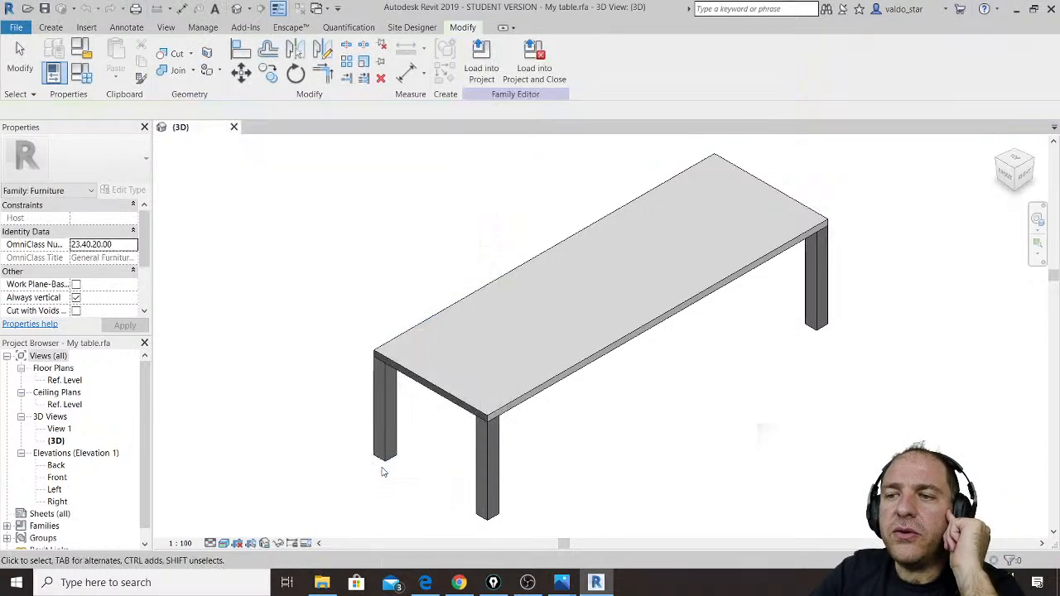
# Step: Associate the table legs' material property with the kfjhfjyfjyfj family parameter
pyautogui.click(384, 386)
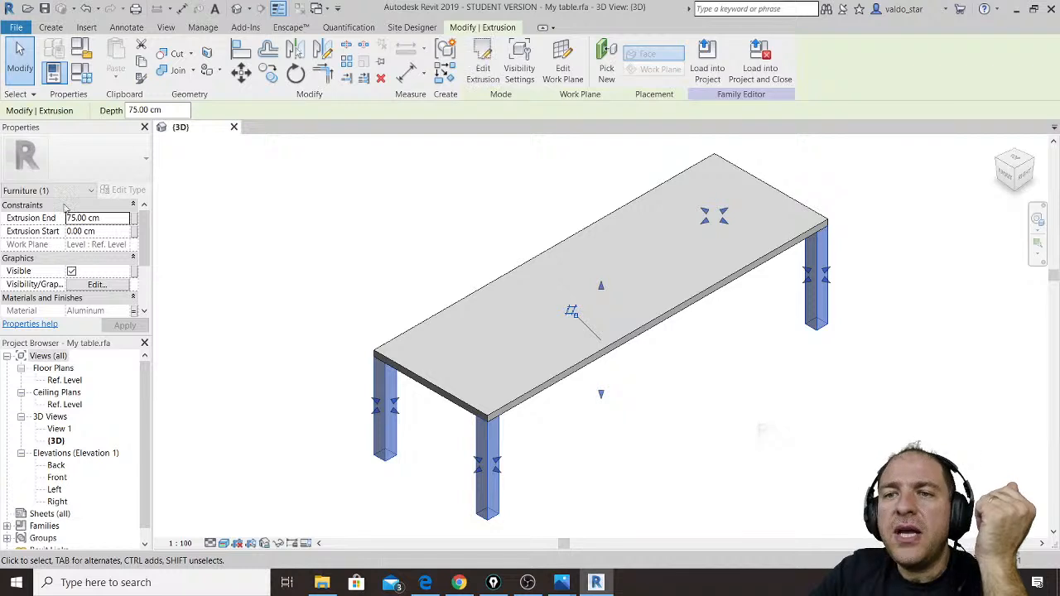
pyautogui.moveTo(144, 238); pyautogui.dragTo(144, 234)
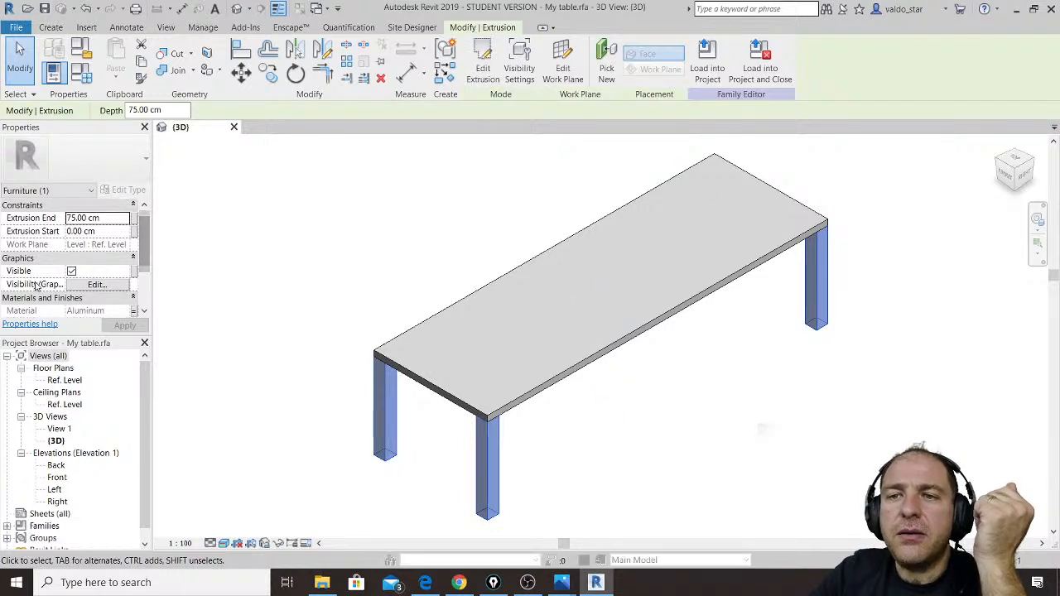
pyautogui.click(134, 312)
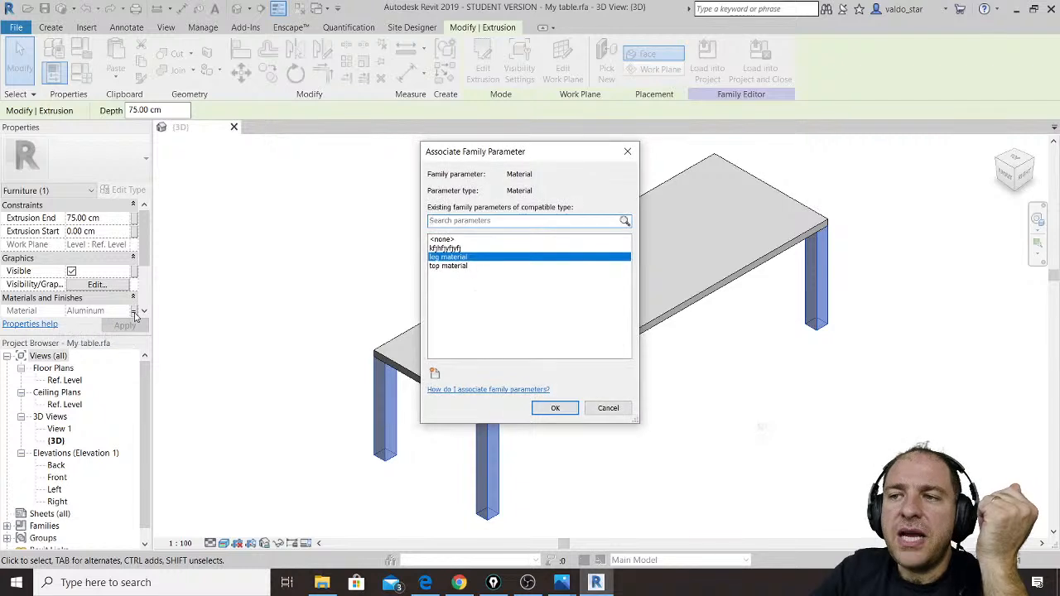
pyautogui.click(448, 250)
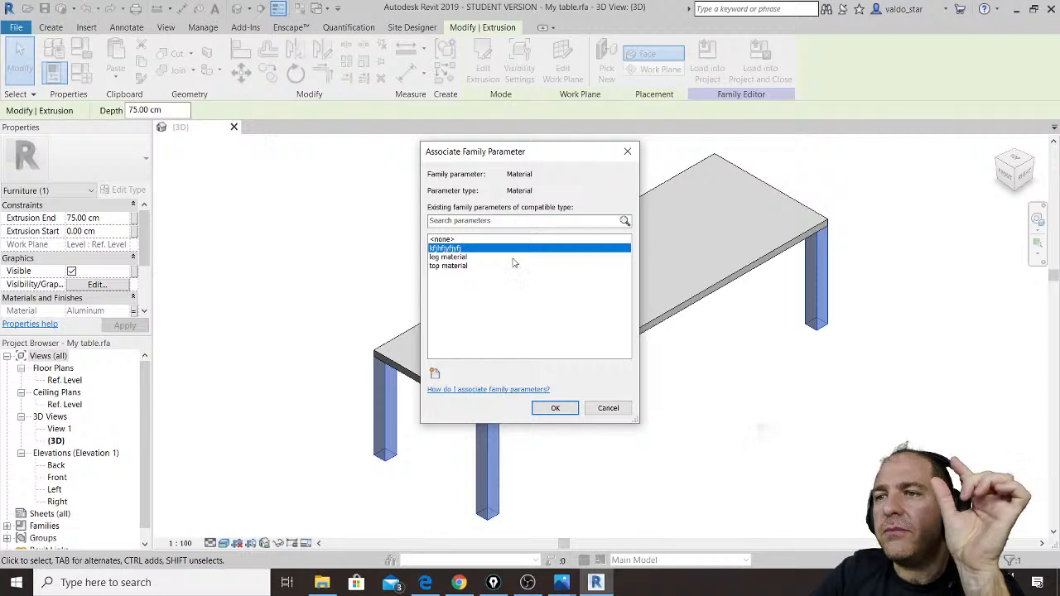
pyautogui.click(555, 408)
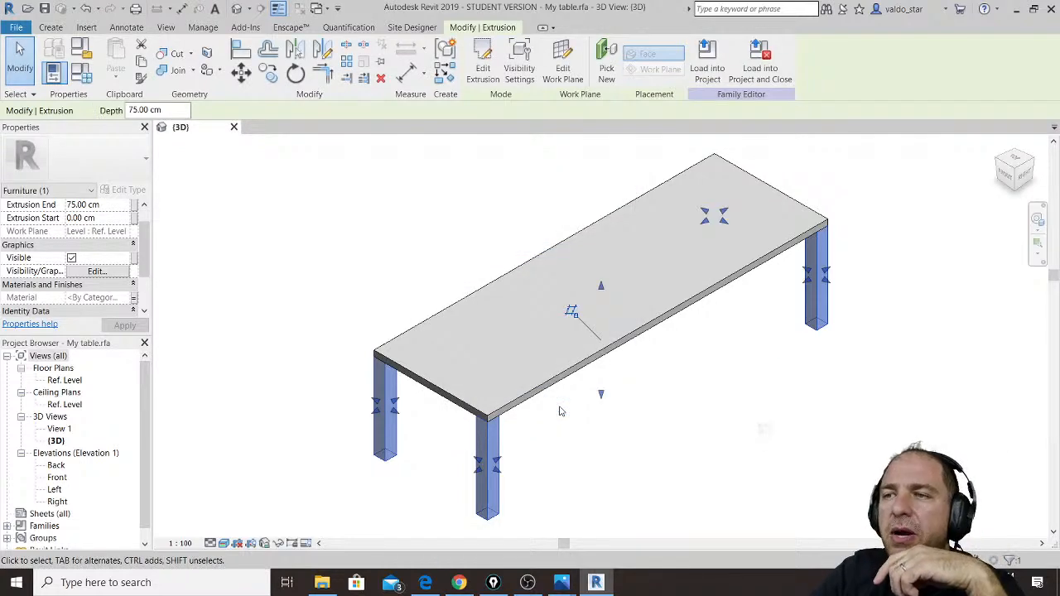
# Step: Try to load the table family into a project, and close the family with its changes saved
pyautogui.click(760, 72)
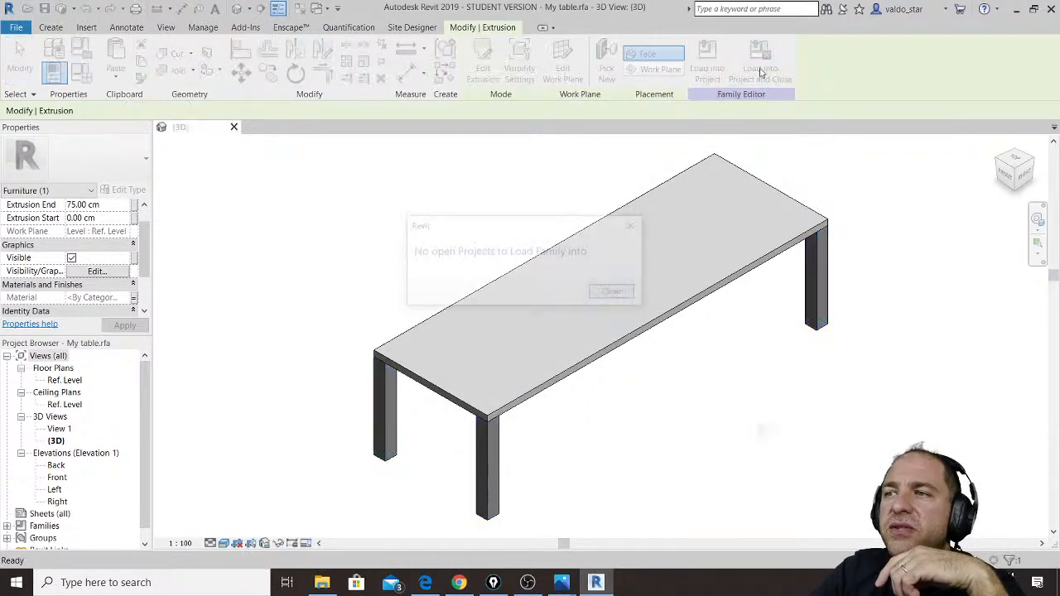
pyautogui.click(614, 295)
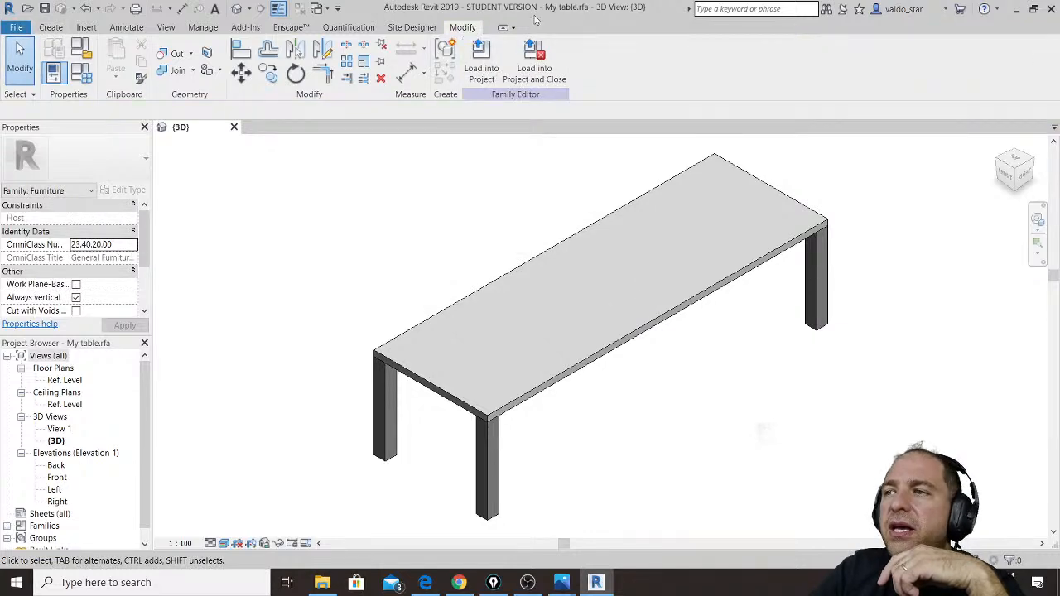
pyautogui.click(234, 127)
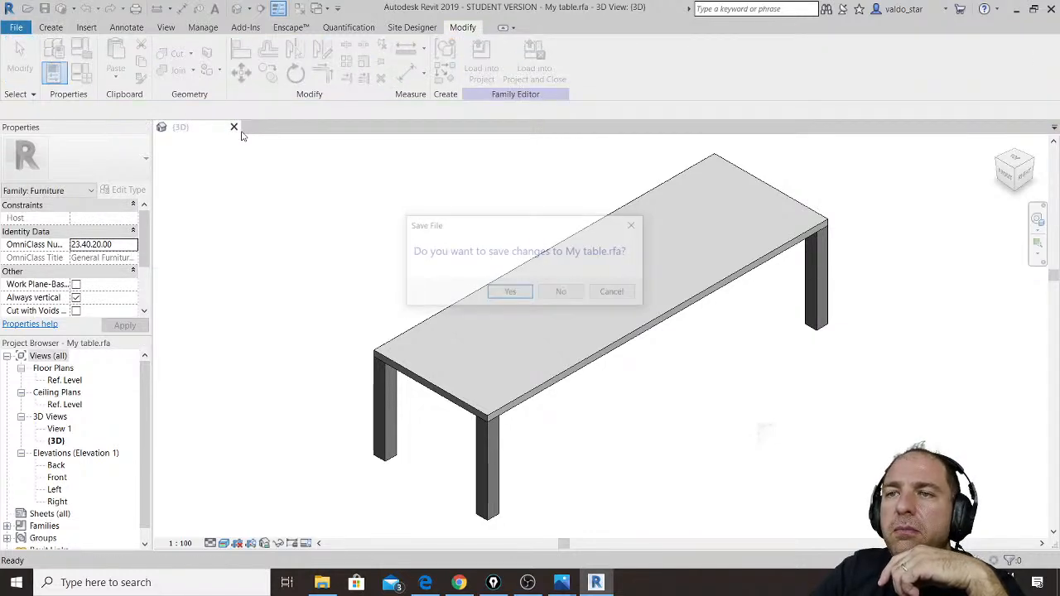
pyautogui.click(559, 292)
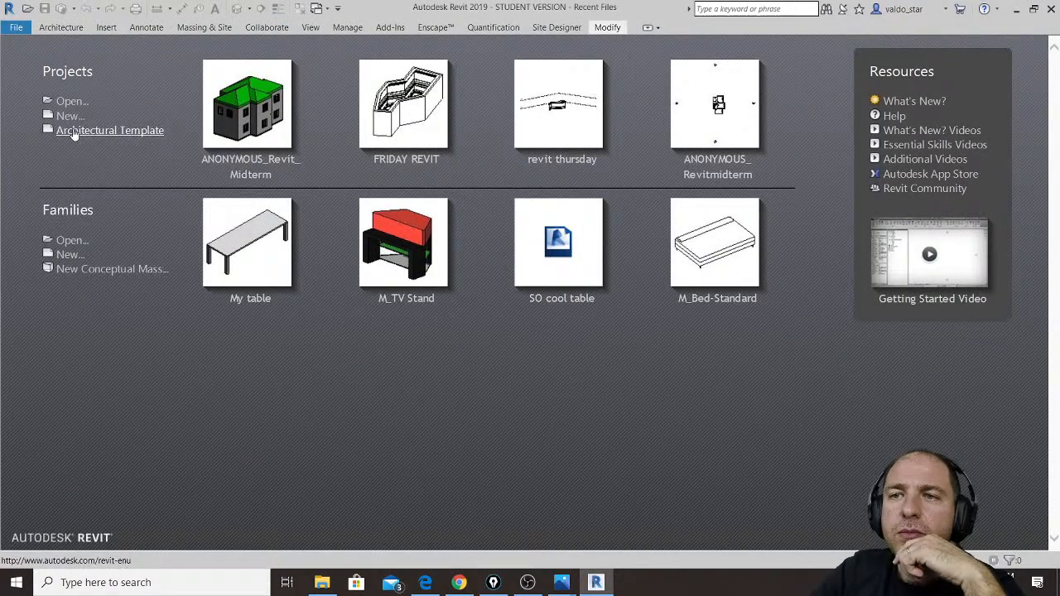
# Step: Create a project from the Architectural Template and load My table.rfa from the library's Furniture folder as a component
pyautogui.click(74, 130)
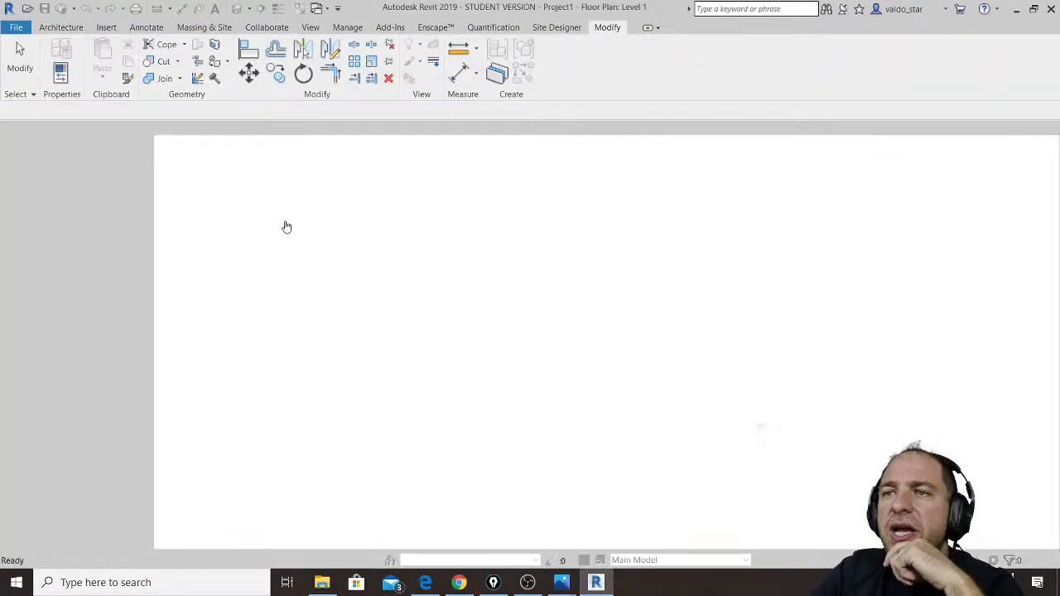
pyautogui.click(166, 83)
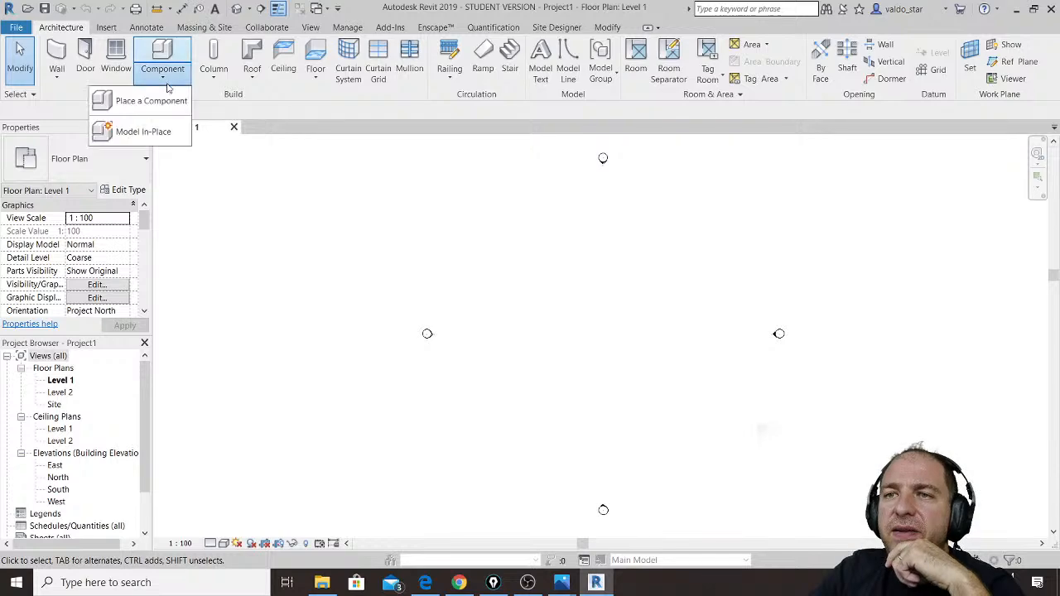
pyautogui.click(154, 107)
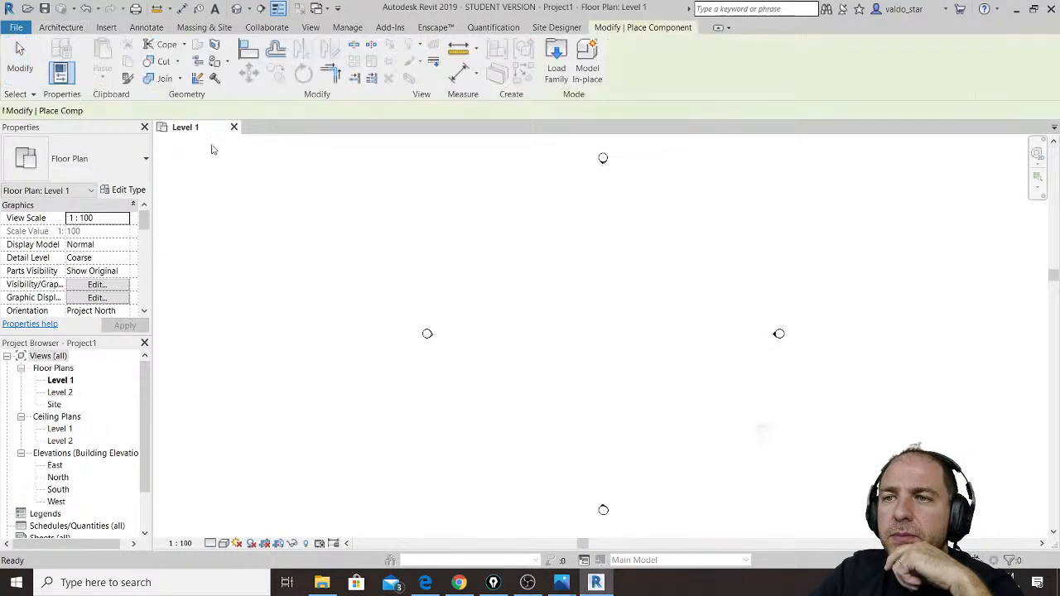
pyautogui.click(557, 66)
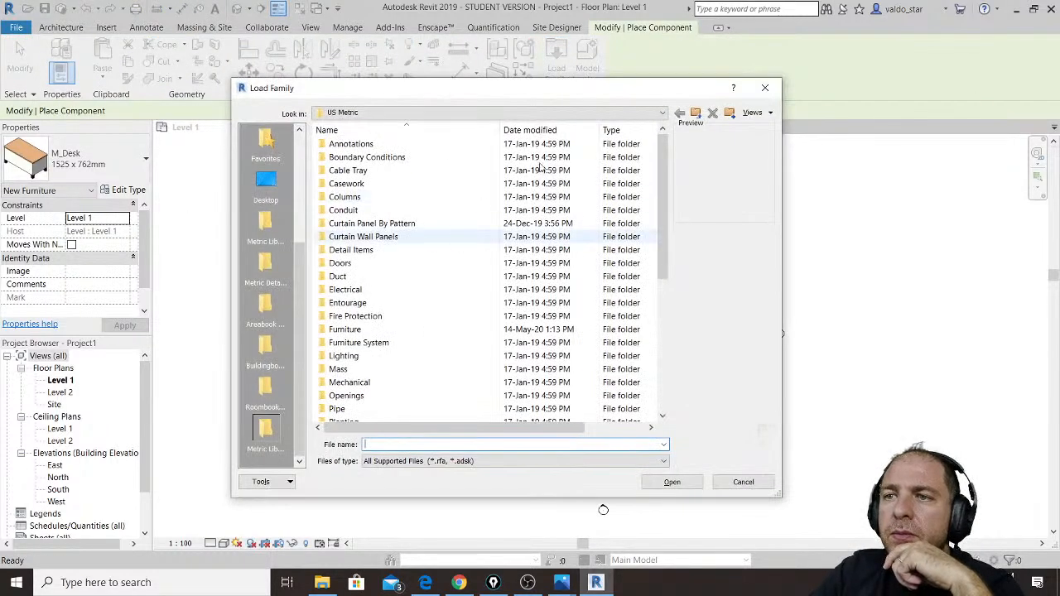
pyautogui.scroll(-5, 419, 223)
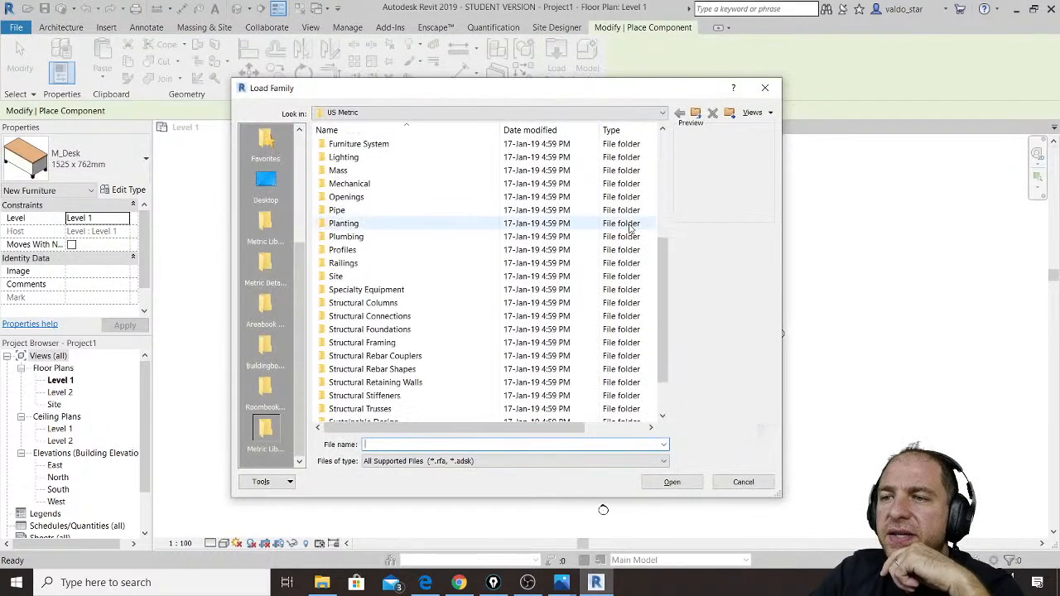
pyautogui.scroll(1, 379, 154)
pyautogui.doubleClick(370, 172)
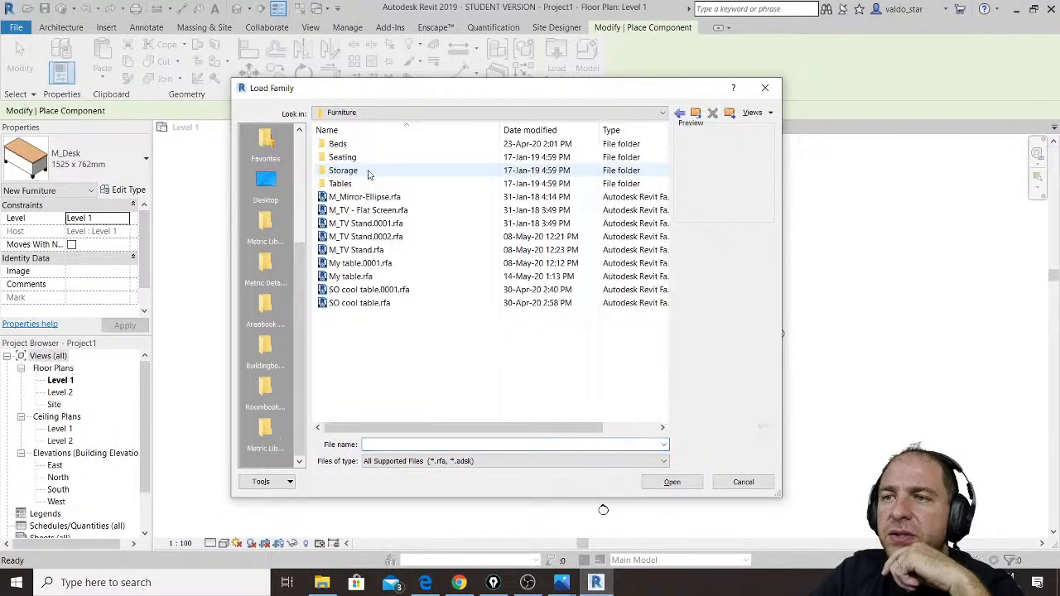
pyautogui.click(362, 280)
pyautogui.doubleClick(362, 279)
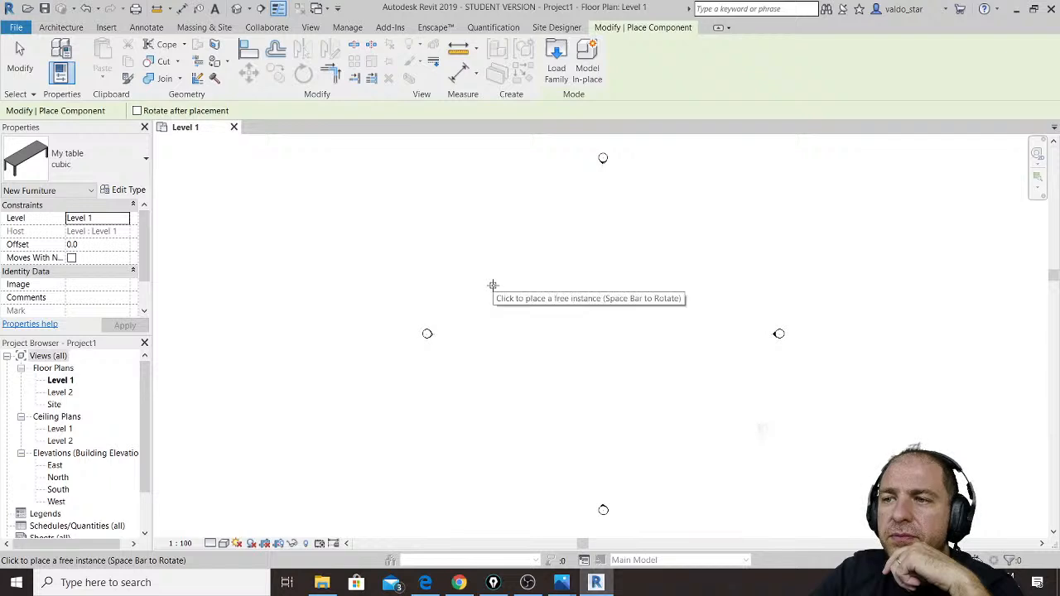
# Step: Place a cubic My table in the Level 1 floor plan and review the type's material parameters
pyautogui.scroll(6, 494, 282)
pyautogui.scroll(3, 489, 277)
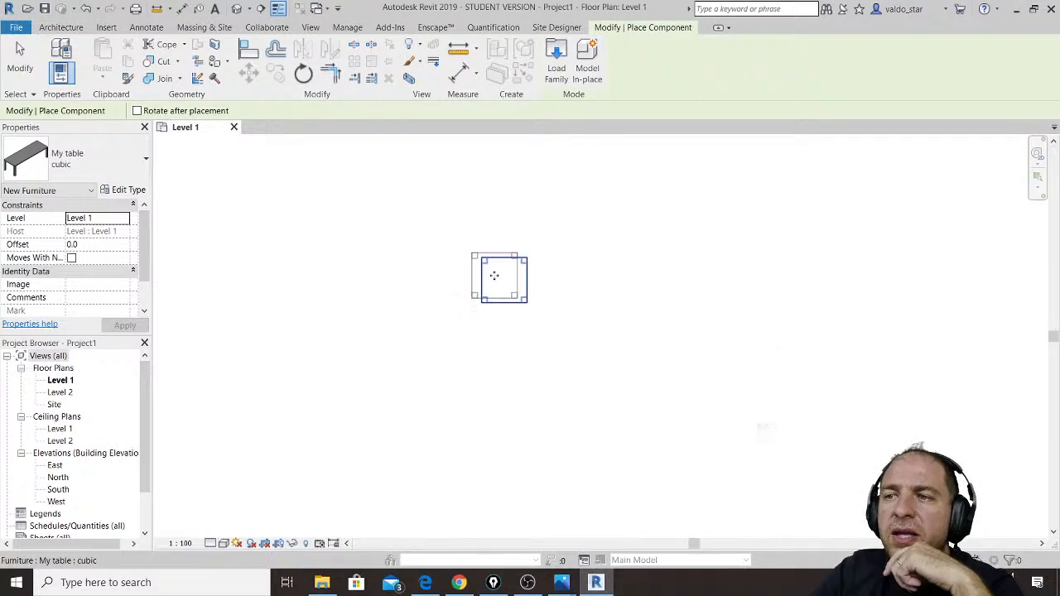
pyautogui.click(130, 191)
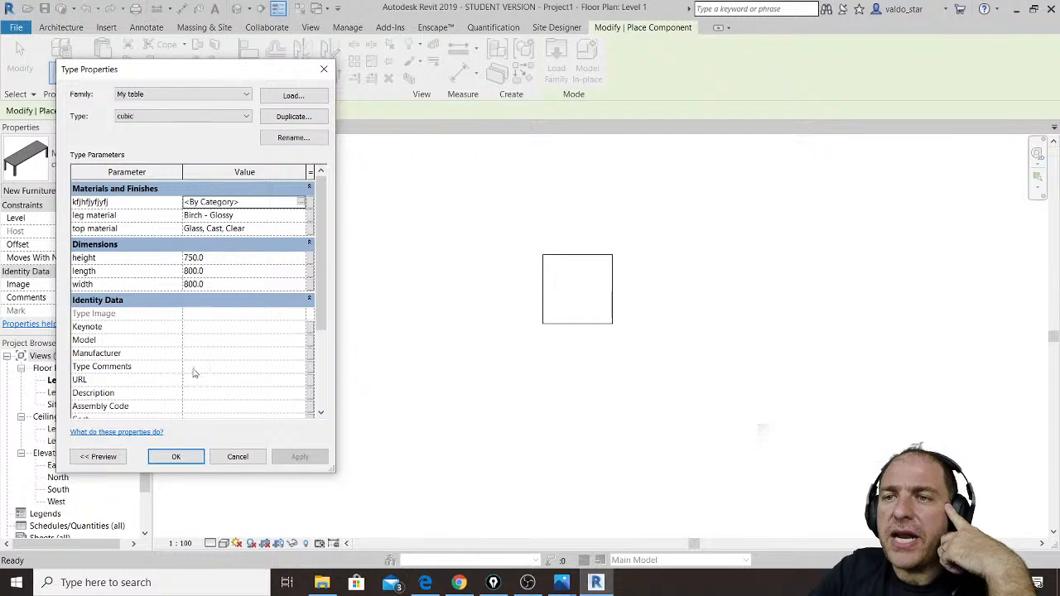
pyautogui.click(178, 458)
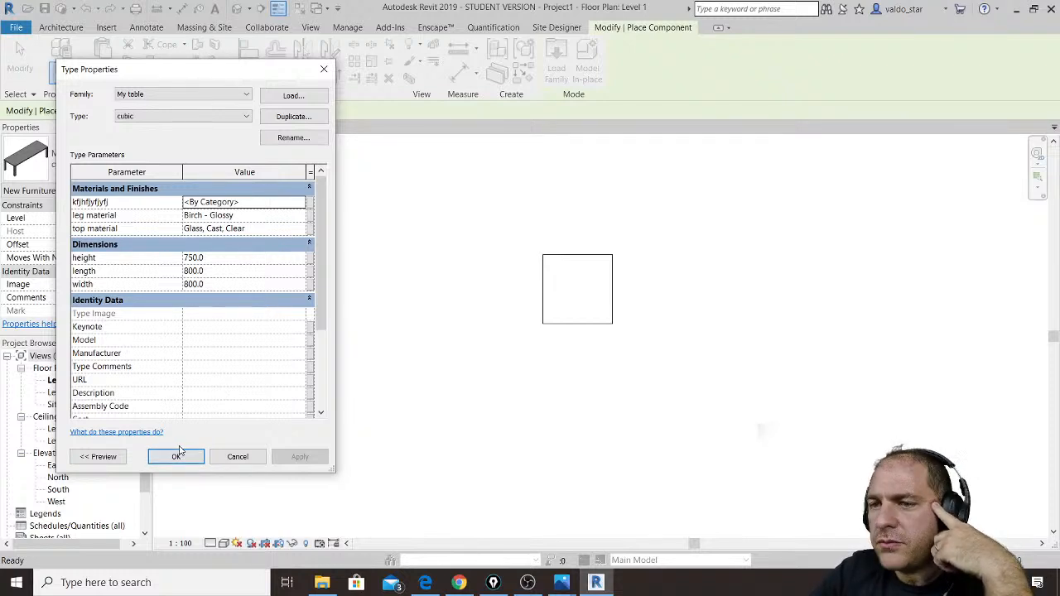
pyautogui.click(177, 456)
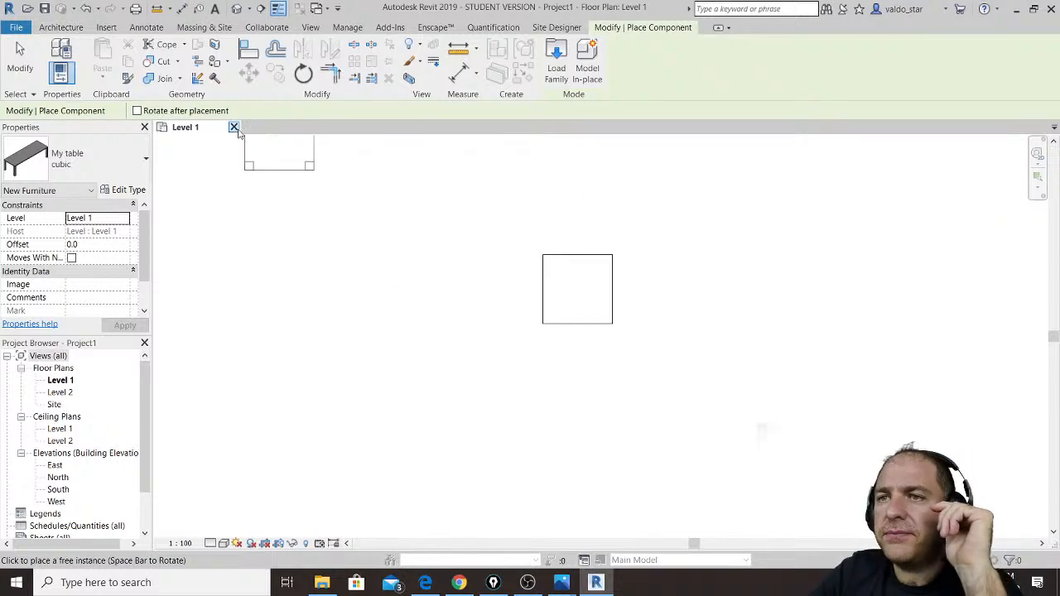
# Step: Close the test project without saving, open the recent ANONYMOUS_Revit_Midterm project and look through its list of views
pyautogui.click(234, 127)
pyautogui.click(571, 296)
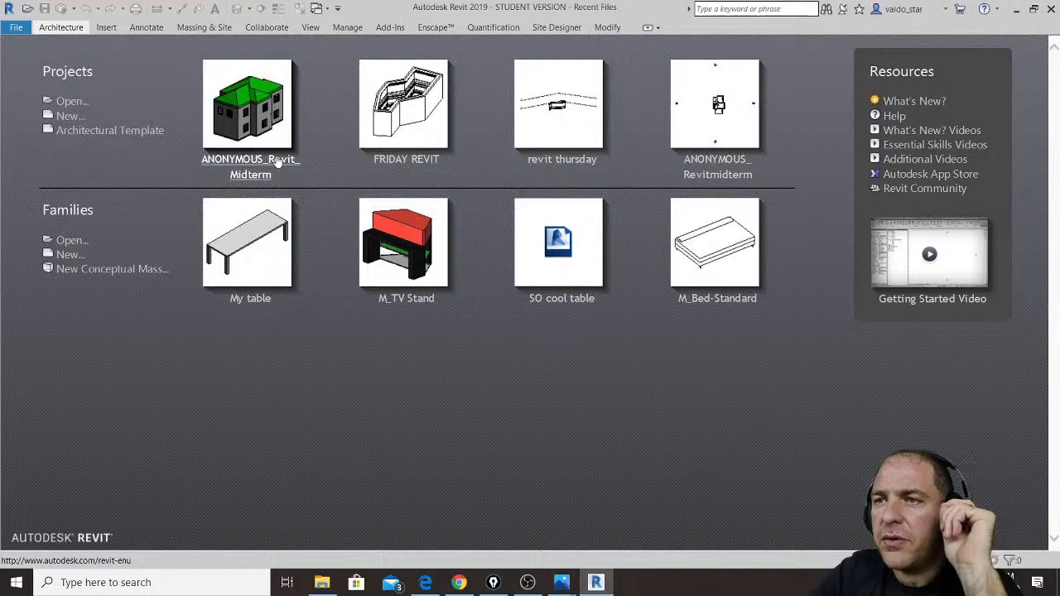
pyautogui.click(279, 163)
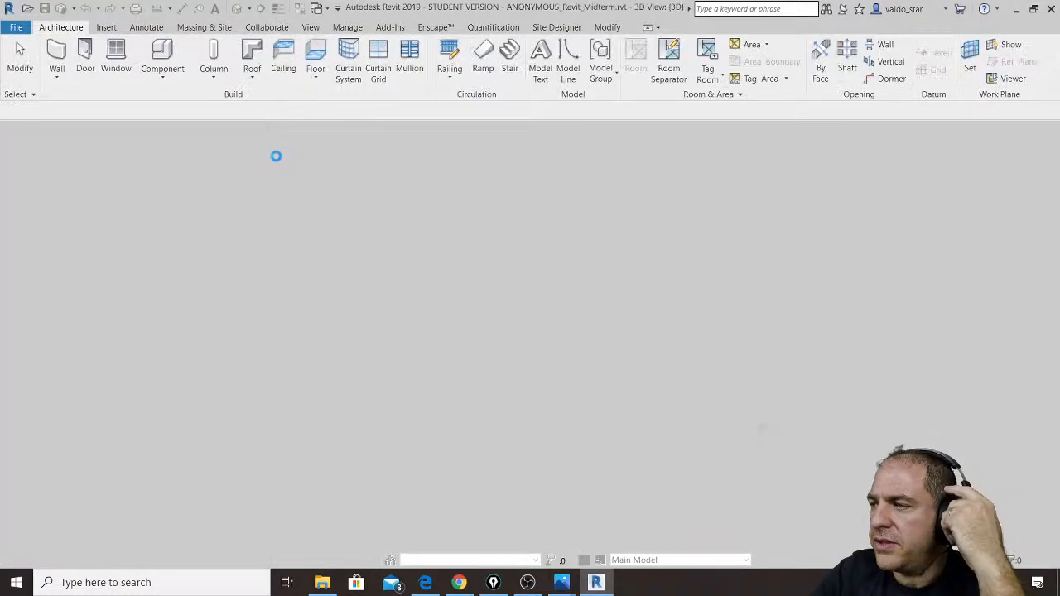
pyautogui.scroll(-1, 108, 488)
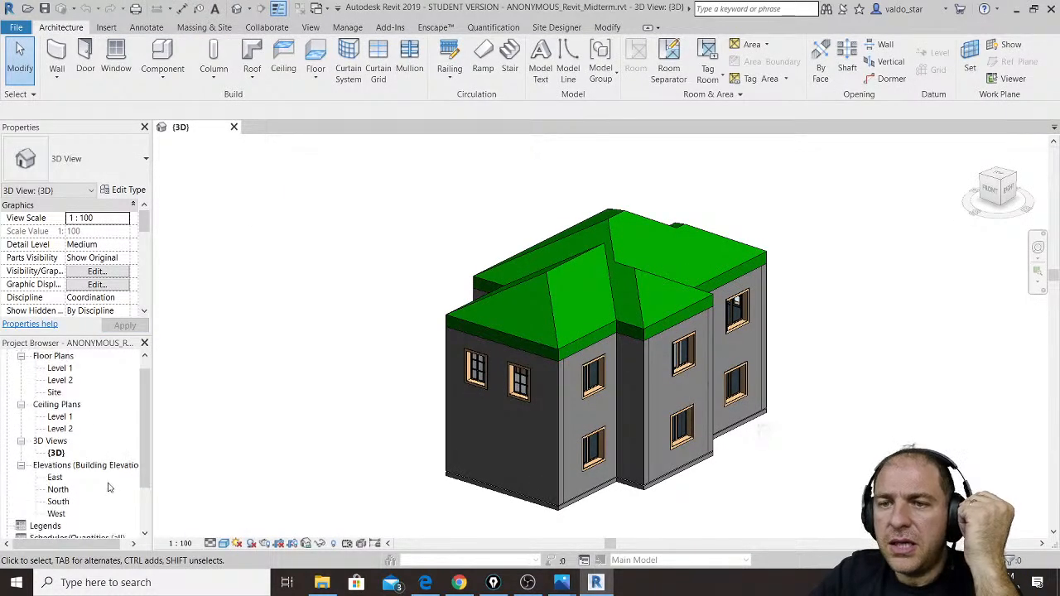
pyautogui.scroll(-3, 99, 487)
pyautogui.scroll(3, 94, 485)
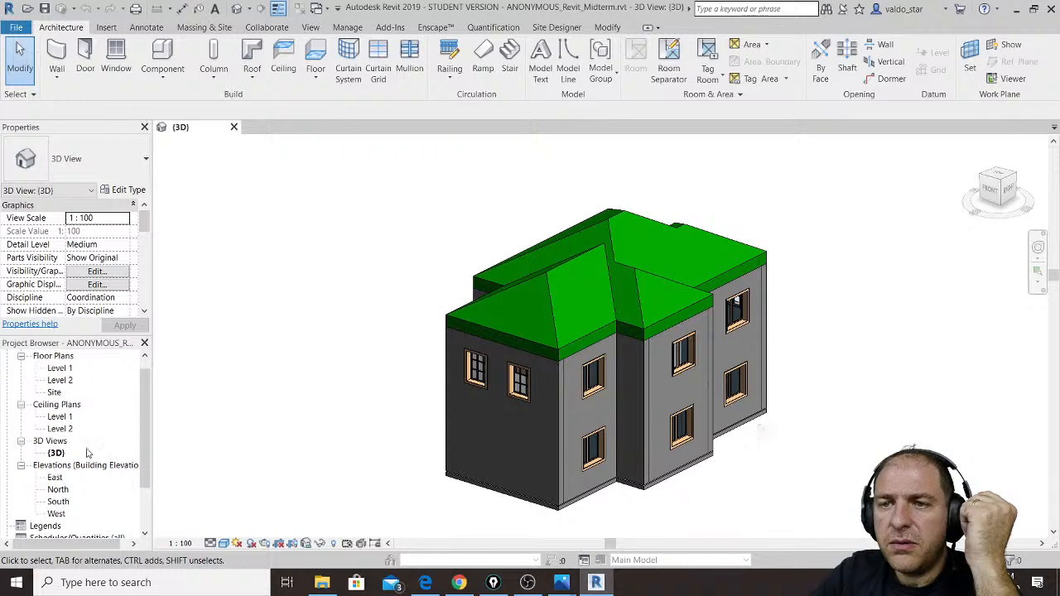
pyautogui.scroll(1, 86, 419)
pyautogui.scroll(-1, 86, 419)
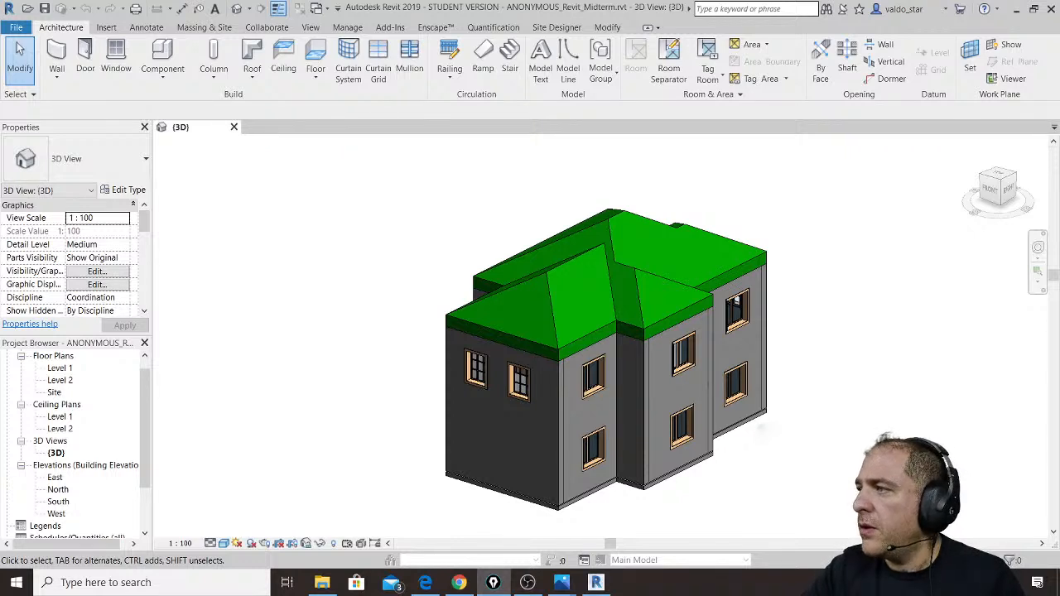
# Step: Switch to Microsoft Whiteboard and create a new whiteboard
pyautogui.click(862, 583)
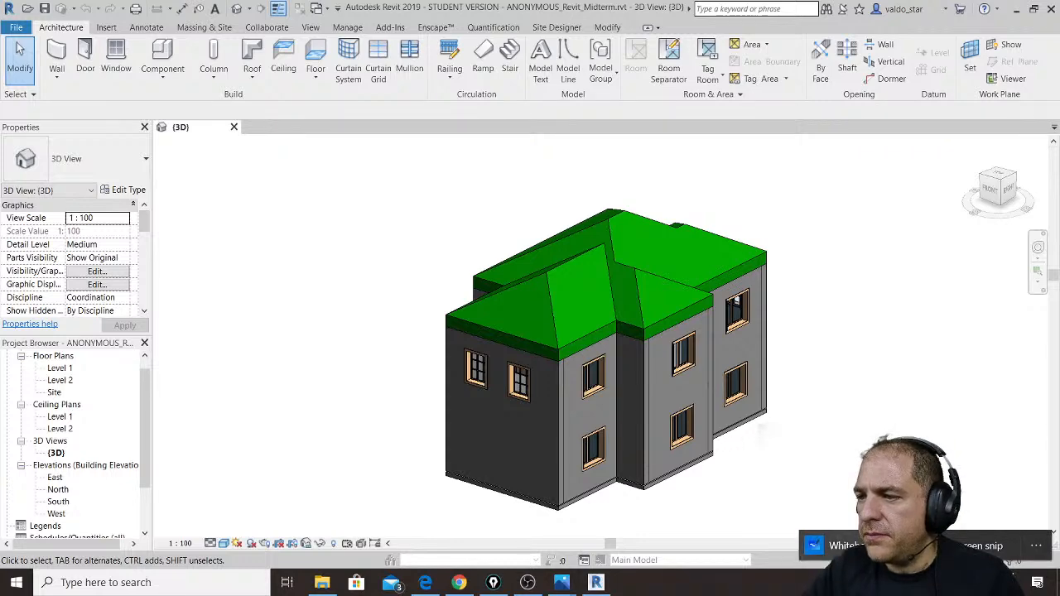
pyautogui.click(835, 546)
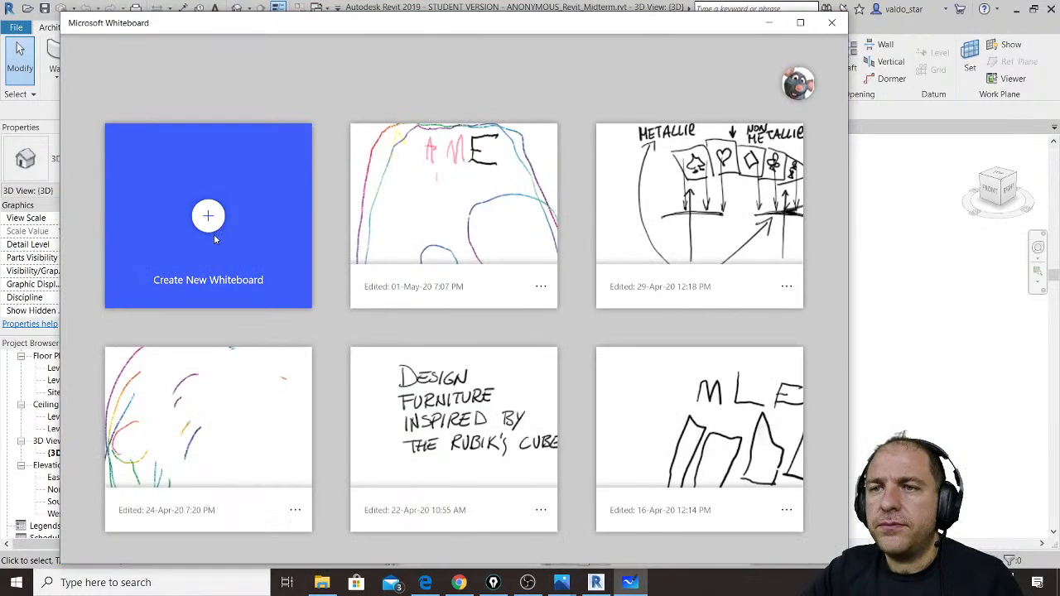
pyautogui.click(212, 231)
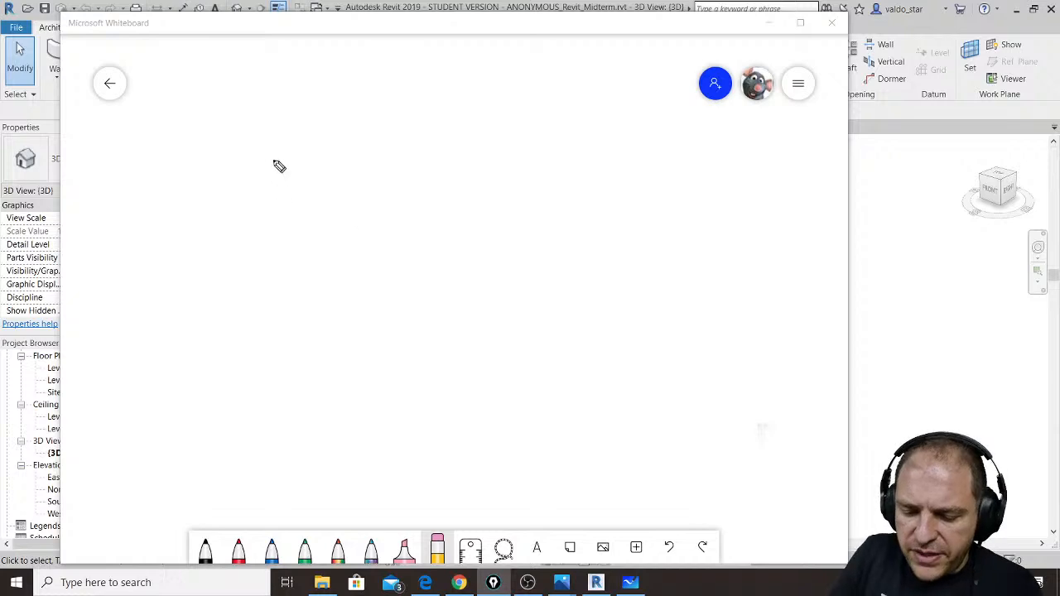
# Step: Sketch a large rectangle with two smaller rectangles, one above the other, inside it
pyautogui.moveTo(238, 152)
pyautogui.mouseDown()
pyautogui.moveTo(235, 320)
pyautogui.moveTo(295, 421)
pyautogui.moveTo(633, 420)
pyautogui.mouseUp()
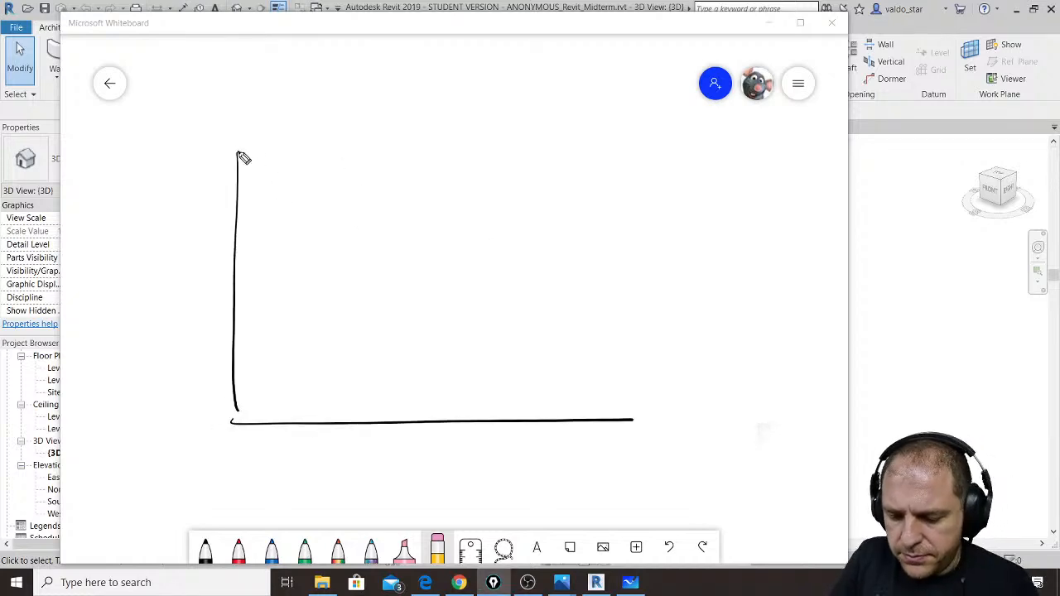
pyautogui.moveTo(239, 153)
pyautogui.mouseDown()
pyautogui.moveTo(661, 157)
pyautogui.moveTo(636, 416)
pyautogui.mouseUp()
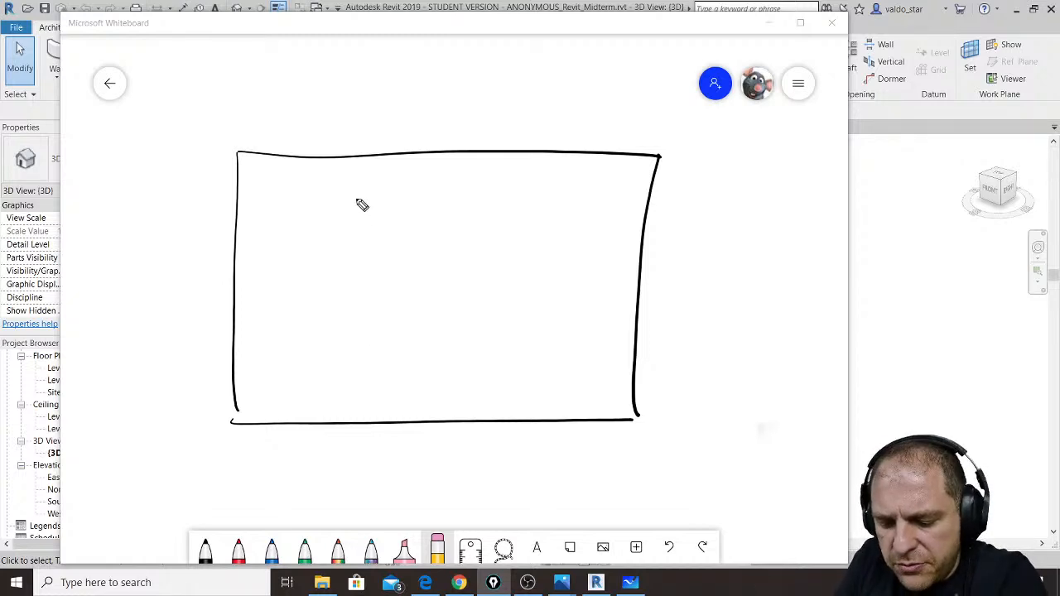
pyautogui.moveTo(350, 200)
pyautogui.mouseDown()
pyautogui.moveTo(350, 238)
pyautogui.moveTo(429, 247)
pyautogui.moveTo(513, 247)
pyautogui.moveTo(416, 195)
pyautogui.moveTo(513, 208)
pyautogui.moveTo(512, 257)
pyautogui.mouseUp()
pyautogui.moveTo(353, 306)
pyautogui.mouseDown()
pyautogui.moveTo(355, 362)
pyautogui.moveTo(505, 357)
pyautogui.mouseUp()
pyautogui.moveTo(349, 305)
pyautogui.mouseDown()
pyautogui.moveTo(504, 303)
pyautogui.moveTo(506, 366)
pyautogui.mouseUp()
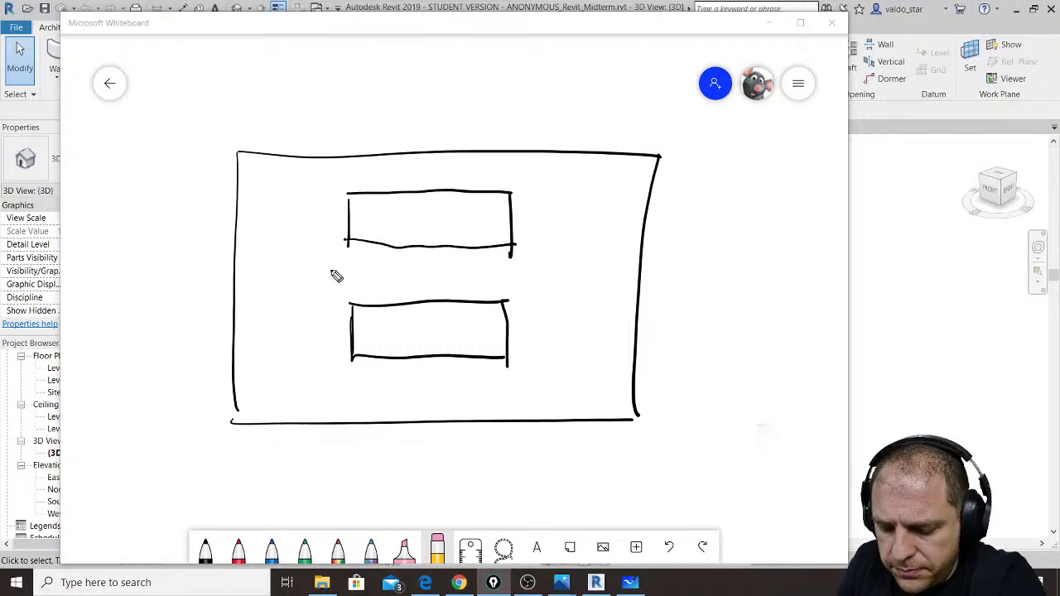
# Step: Sketch a recessed outline between the two inner rectangles, with entry paths curving into each and ending in the recess
pyautogui.moveTo(350, 254)
pyautogui.mouseDown()
pyautogui.moveTo(433, 262)
pyautogui.moveTo(421, 283)
pyautogui.moveTo(358, 286)
pyautogui.moveTo(348, 309)
pyautogui.mouseUp()
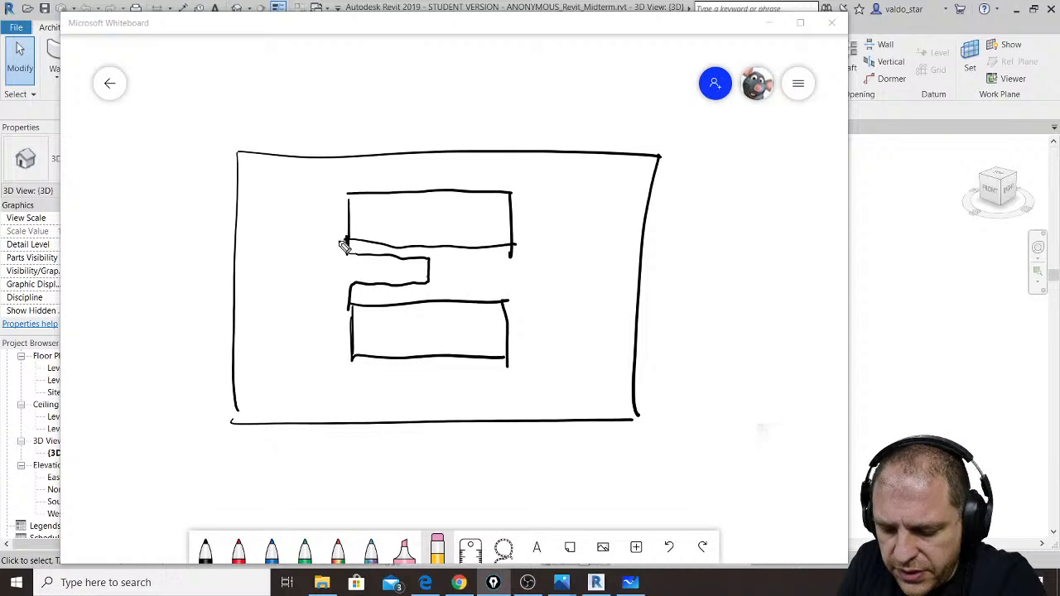
pyautogui.moveTo(323, 246)
pyautogui.mouseDown()
pyautogui.moveTo(386, 251)
pyautogui.moveTo(433, 233)
pyautogui.mouseUp()
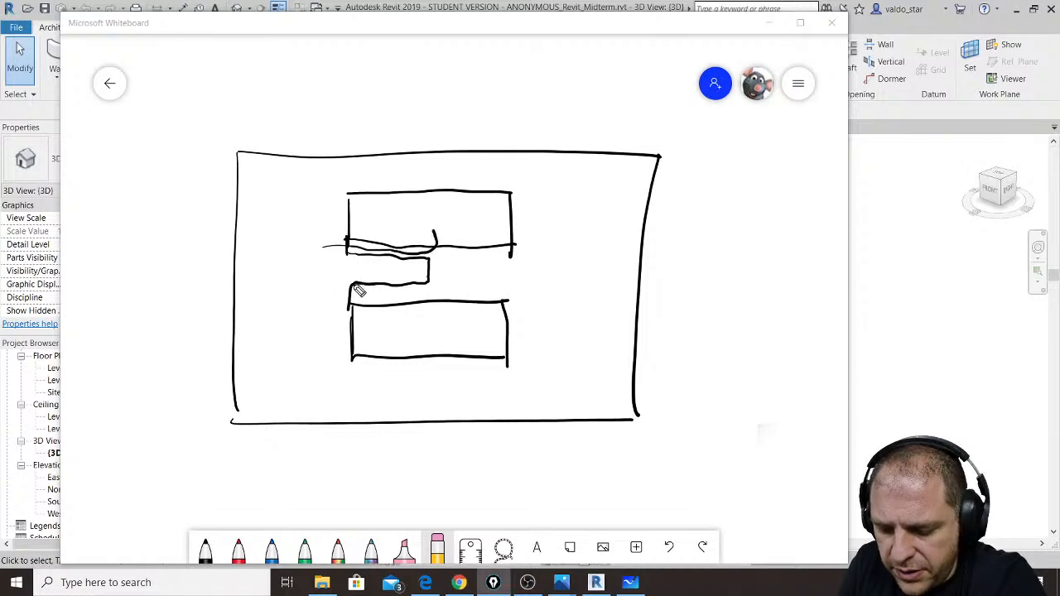
pyautogui.moveTo(354, 286); pyautogui.dragTo(433, 316)
pyautogui.moveTo(329, 268)
pyautogui.mouseDown()
pyautogui.moveTo(430, 269)
pyautogui.moveTo(425, 283)
pyautogui.mouseUp()
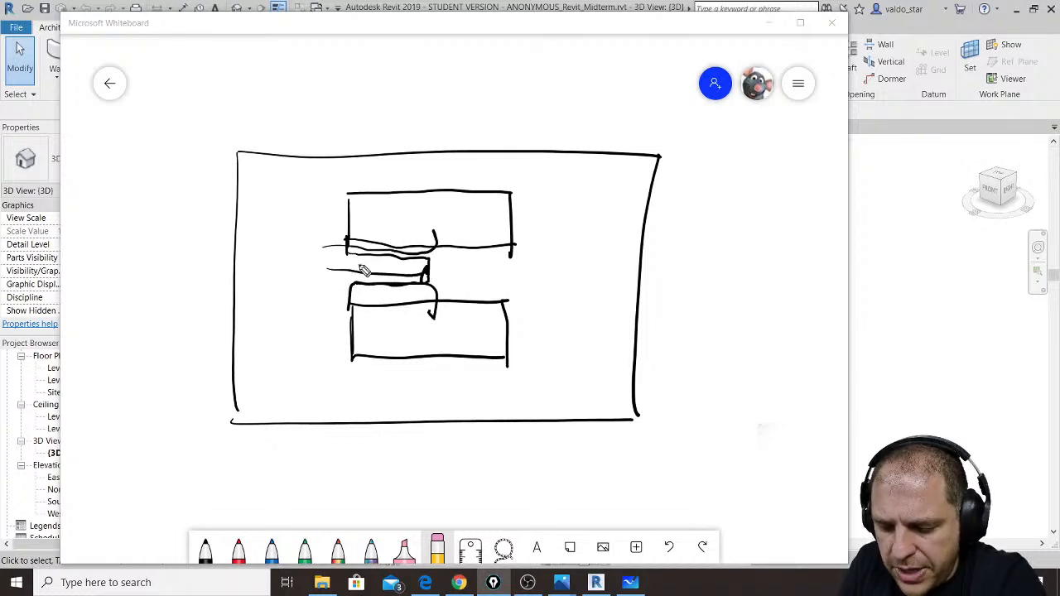
# Step: Mark short dashes around the outer sides of the two inner rectangles
pyautogui.moveTo(344, 338)
pyautogui.mouseDown()
pyautogui.moveTo(347, 349)
pyautogui.moveTo(419, 359)
pyautogui.mouseUp()
pyautogui.moveTo(438, 365); pyautogui.dragTo(462, 366)
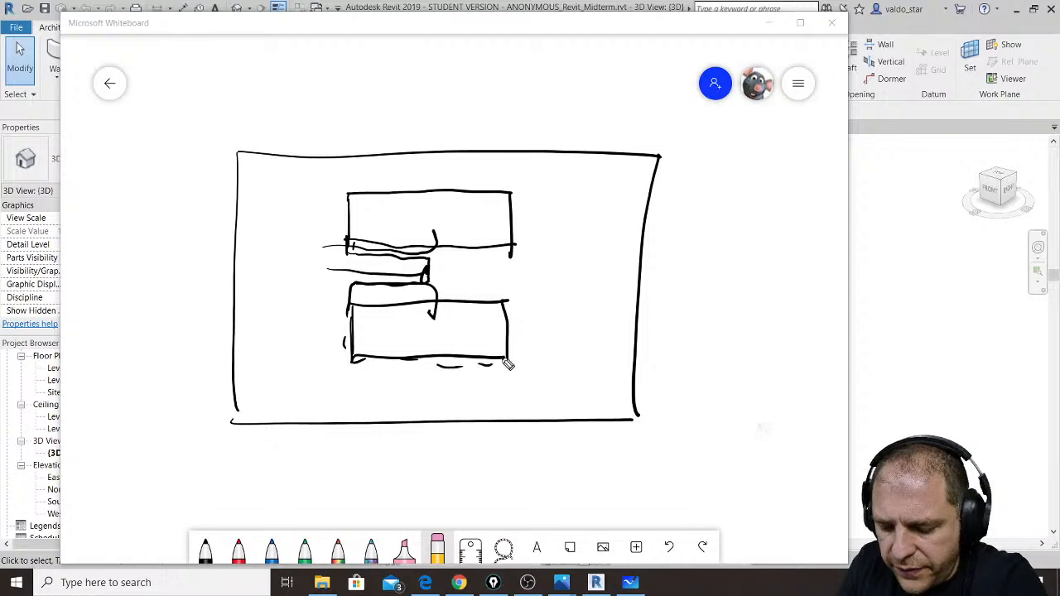
pyautogui.moveTo(519, 322); pyautogui.dragTo(516, 300)
pyautogui.moveTo(524, 245); pyautogui.dragTo(520, 224)
pyautogui.moveTo(479, 185); pyautogui.dragTo(460, 188)
pyautogui.moveTo(421, 186); pyautogui.dragTo(396, 189)
pyautogui.moveTo(365, 186); pyautogui.dragTo(343, 222)
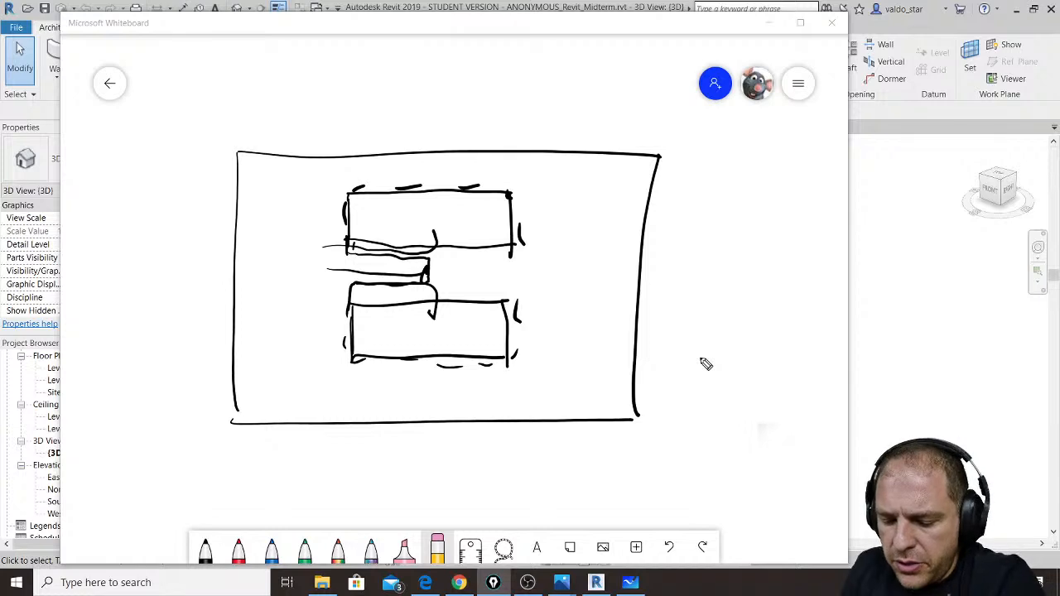
# Step: Draw an outer ring of lines around the dashed pair of rectangles, leaving gaps on both sides
pyautogui.moveTo(329, 181); pyautogui.dragTo(325, 247)
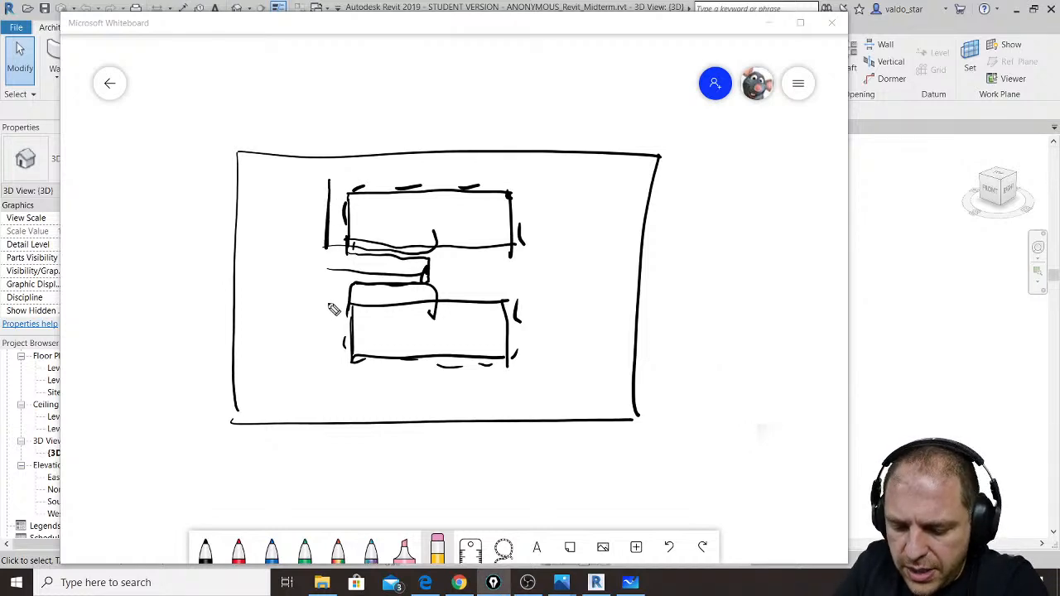
pyautogui.moveTo(329, 286); pyautogui.dragTo(327, 374)
pyautogui.moveTo(328, 305); pyautogui.dragTo(327, 374)
pyautogui.moveTo(331, 177)
pyautogui.mouseDown()
pyautogui.moveTo(535, 171)
pyautogui.moveTo(542, 251)
pyautogui.mouseUp()
pyautogui.moveTo(545, 291); pyautogui.dragTo(545, 395)
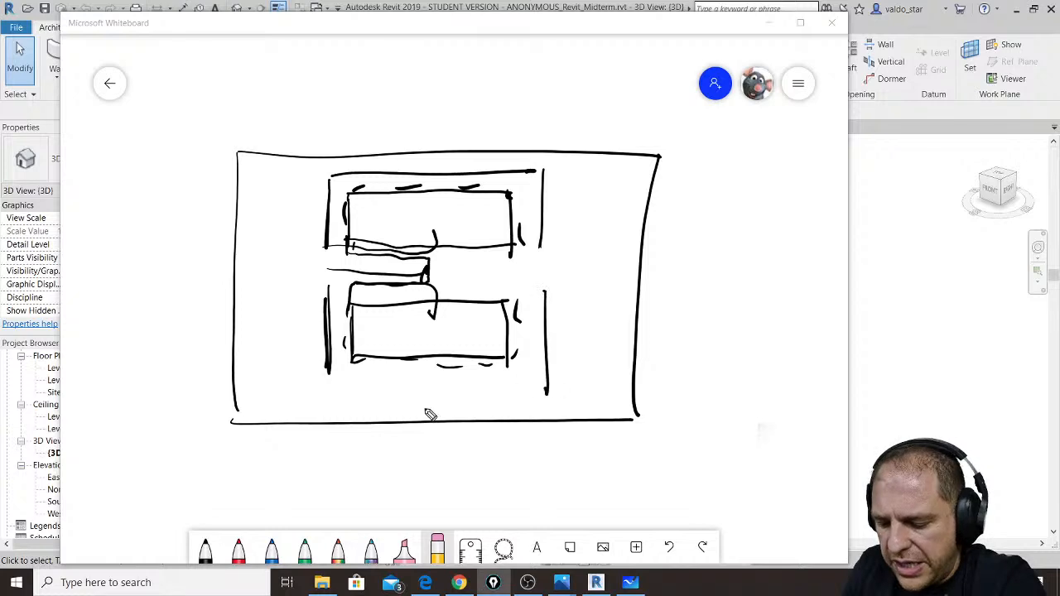
pyautogui.moveTo(312, 395); pyautogui.dragTo(542, 389)
# Step: Draw horizontal lines through the middle gap, vertical lines across the inner rectangles, and one long horizontal line through each rectangle
pyautogui.moveTo(343, 271); pyautogui.dragTo(500, 276)
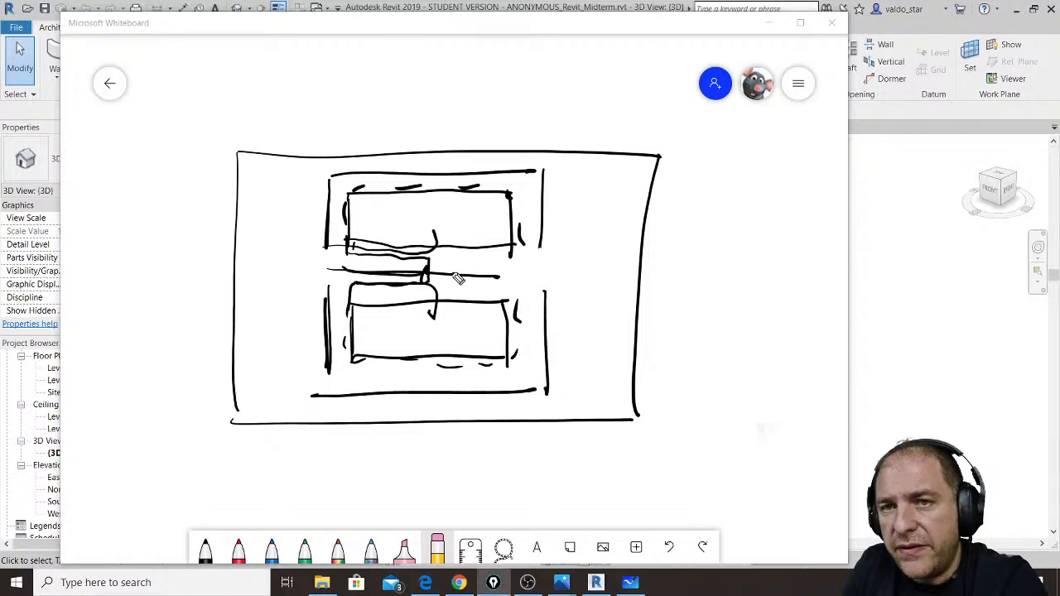
pyautogui.moveTo(342, 286); pyautogui.dragTo(526, 282)
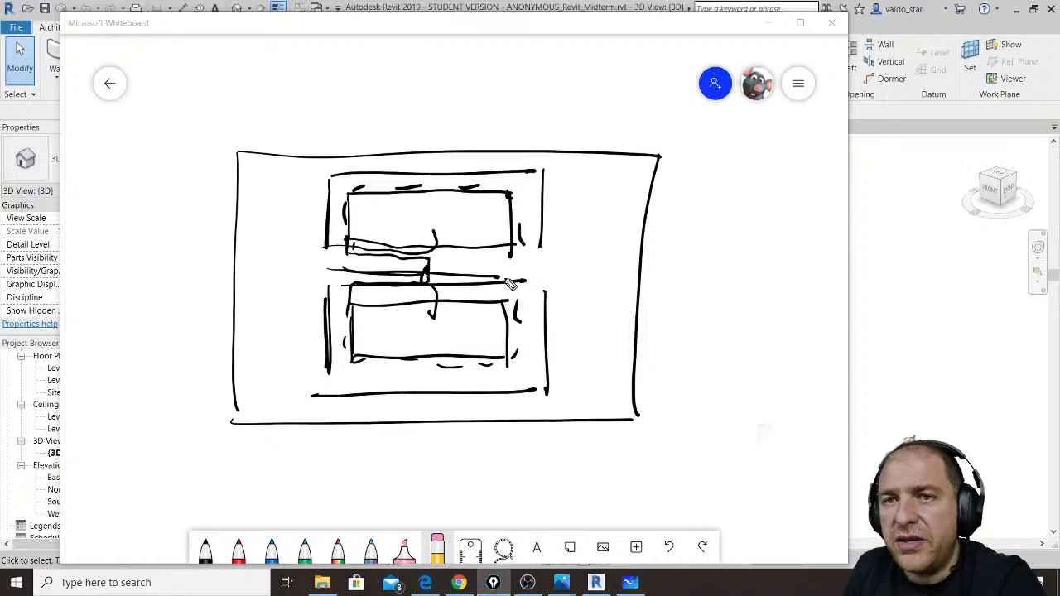
pyautogui.moveTo(366, 178); pyautogui.dragTo(383, 385)
pyautogui.moveTo(285, 230); pyautogui.dragTo(593, 223)
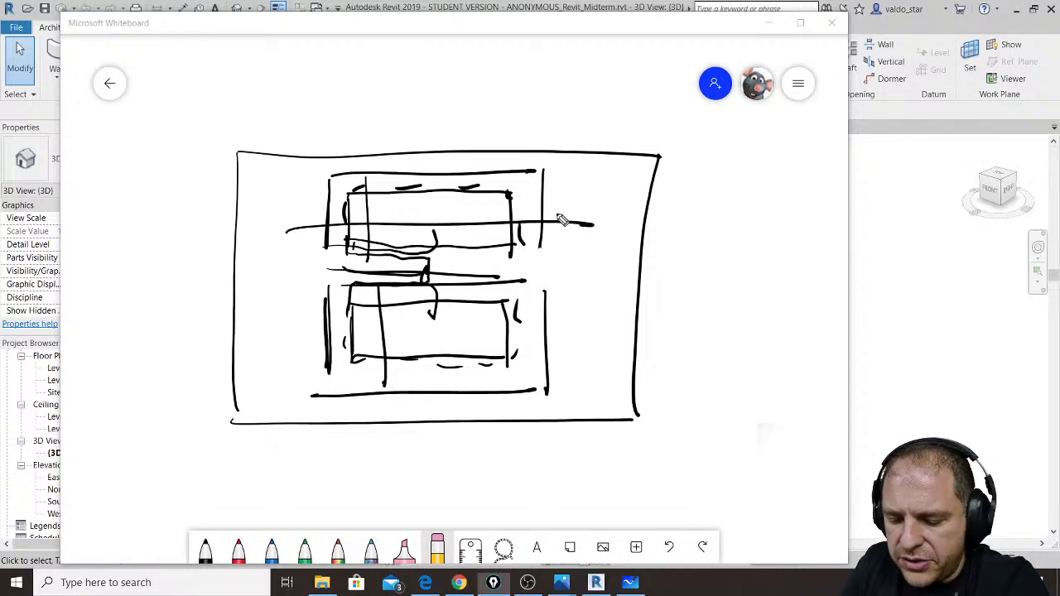
pyautogui.moveTo(279, 327); pyautogui.dragTo(571, 332)
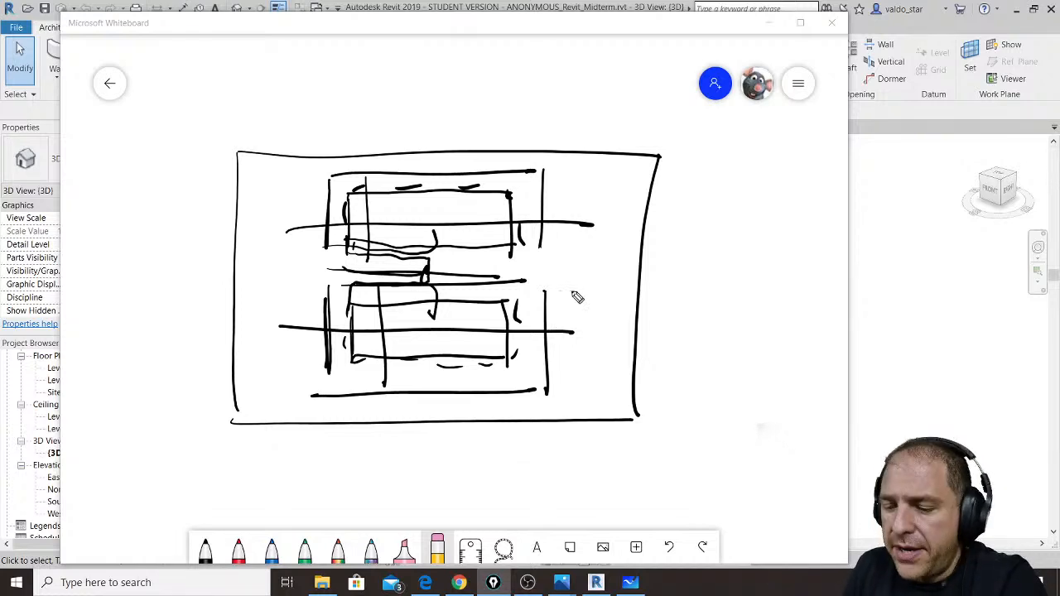
# Step: Remove most of the strokes of the nested rectangle sketch from the whiteboard
pyautogui.hotkey('ctrl', 'z')
pyautogui.hotkey('ctrl', 'z')
pyautogui.hotkey('ctrl', 'z')
pyautogui.hotkey('ctrl', 'z')
pyautogui.hotkey('ctrl', 'z')
pyautogui.hotkey('ctrl', 'z')
pyautogui.hotkey('ctrl', 'z')
pyautogui.hotkey('ctrl', 'z')
pyautogui.hotkey('ctrl', 'z')
pyautogui.hotkey('ctrl', 'z')
pyautogui.hotkey('ctrl', 'z')
pyautogui.hotkey('ctrl', 'z')
pyautogui.hotkey('ctrl', 'z')
pyautogui.hotkey('ctrl', 'z')
pyautogui.hotkey('ctrl', 'z')
pyautogui.hotkey('ctrl', 'z')
pyautogui.hotkey('ctrl', 'z')
pyautogui.hotkey('ctrl', 'z')
pyautogui.hotkey('ctrl', 'z')
pyautogui.hotkey('ctrl', 'z')
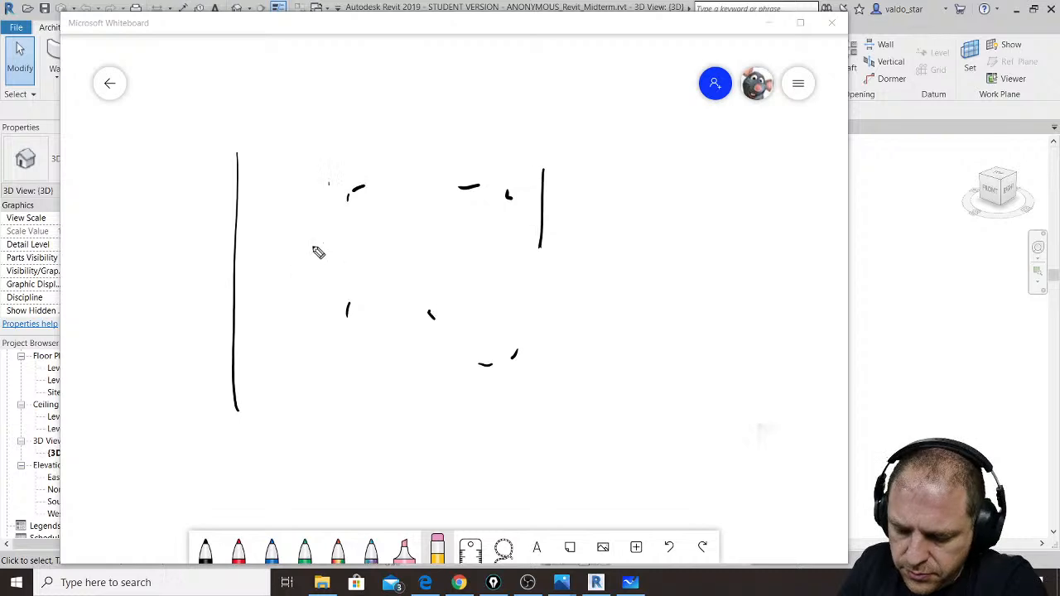
pyautogui.hotkey('ctrl', 'z')
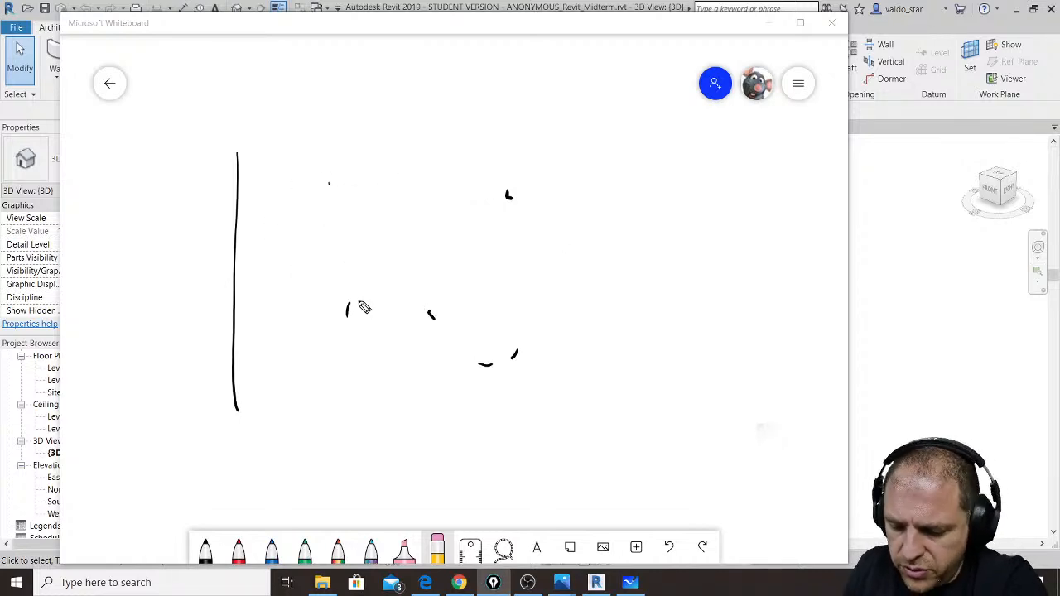
# Step: Sketch a large rectangle containing a circle, and surround the circle with a ring of small blocks marked with dots
pyautogui.moveTo(237, 143)
pyautogui.mouseDown()
pyautogui.moveTo(315, 137)
pyautogui.moveTo(699, 267)
pyautogui.moveTo(447, 433)
pyautogui.moveTo(251, 415)
pyautogui.mouseUp()
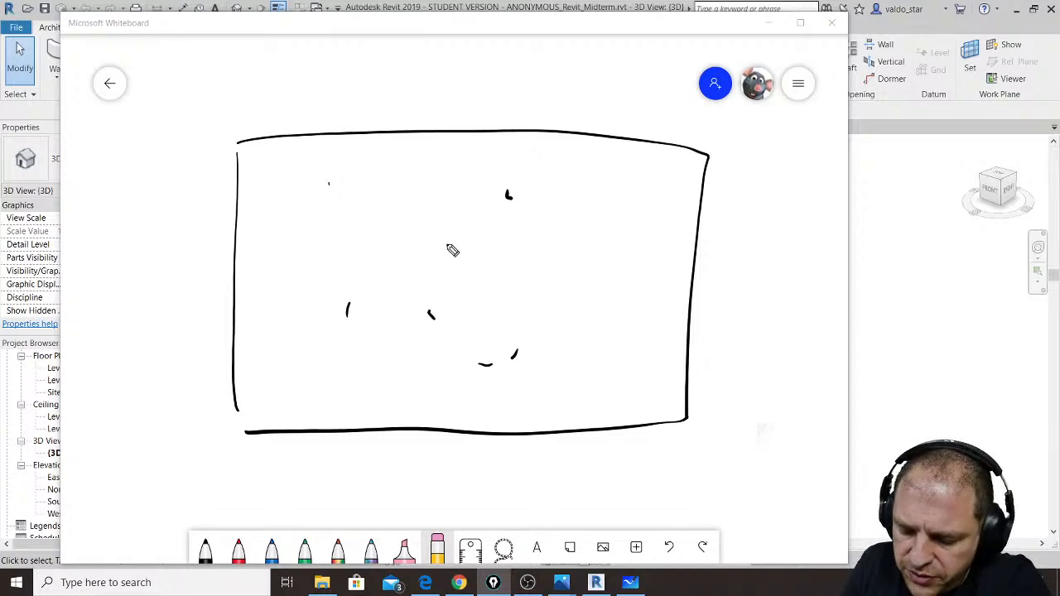
pyautogui.moveTo(385, 259)
pyautogui.mouseDown()
pyautogui.moveTo(468, 209)
pyautogui.moveTo(550, 332)
pyautogui.moveTo(373, 311)
pyautogui.moveTo(540, 237)
pyautogui.moveTo(468, 386)
pyautogui.mouseUp()
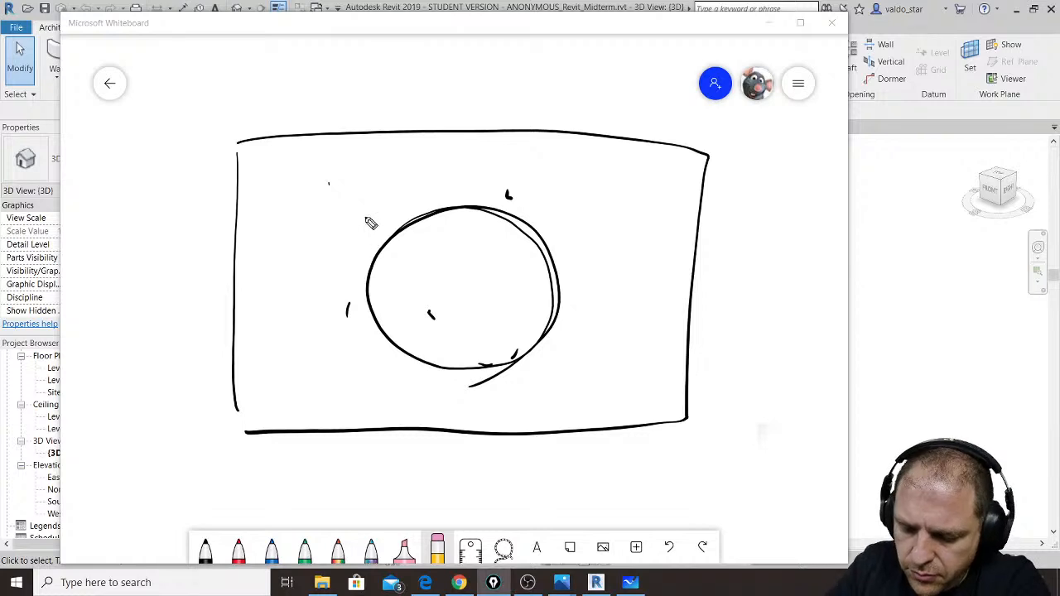
pyautogui.moveTo(391, 232)
pyautogui.mouseDown()
pyautogui.moveTo(371, 195)
pyautogui.moveTo(416, 219)
pyautogui.moveTo(476, 174)
pyautogui.moveTo(472, 206)
pyautogui.moveTo(513, 170)
pyautogui.moveTo(536, 217)
pyautogui.moveTo(590, 221)
pyautogui.moveTo(561, 265)
pyautogui.moveTo(604, 323)
pyautogui.moveTo(553, 329)
pyautogui.moveTo(471, 411)
pyautogui.mouseUp()
pyautogui.click(465, 190)
pyautogui.click(523, 199)
pyautogui.click(585, 246)
pyautogui.click(583, 323)
pyautogui.moveTo(454, 370)
pyautogui.mouseDown()
pyautogui.moveTo(433, 403)
pyautogui.moveTo(331, 219)
pyautogui.moveTo(389, 247)
pyautogui.mouseUp()
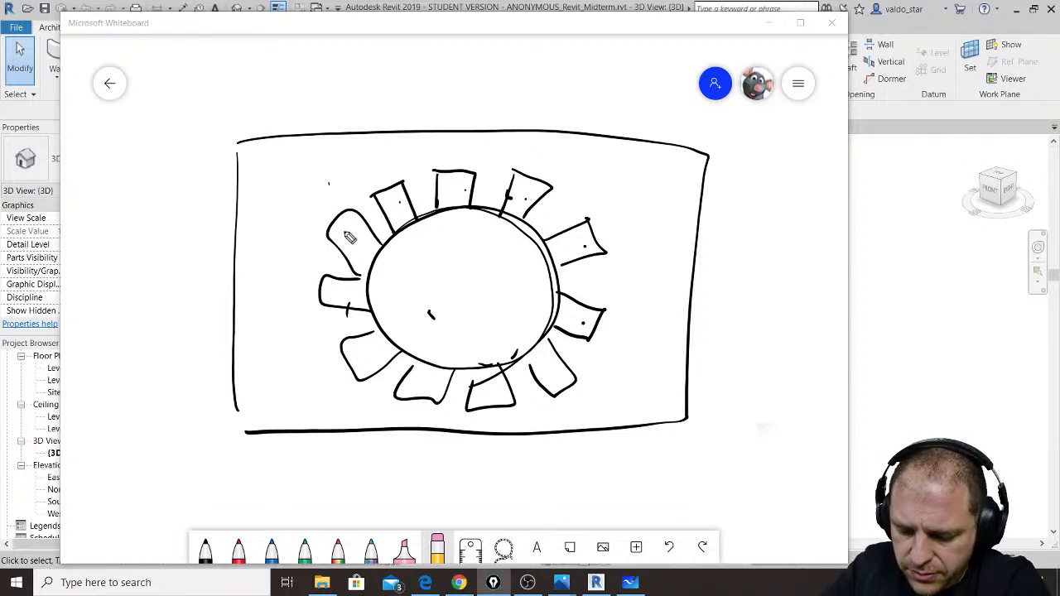
# Step: Erase the three blocks along the circle's left side and write the area note "1600 mq" beside the large rectangle
pyautogui.moveTo(349, 237); pyautogui.dragTo(327, 296)
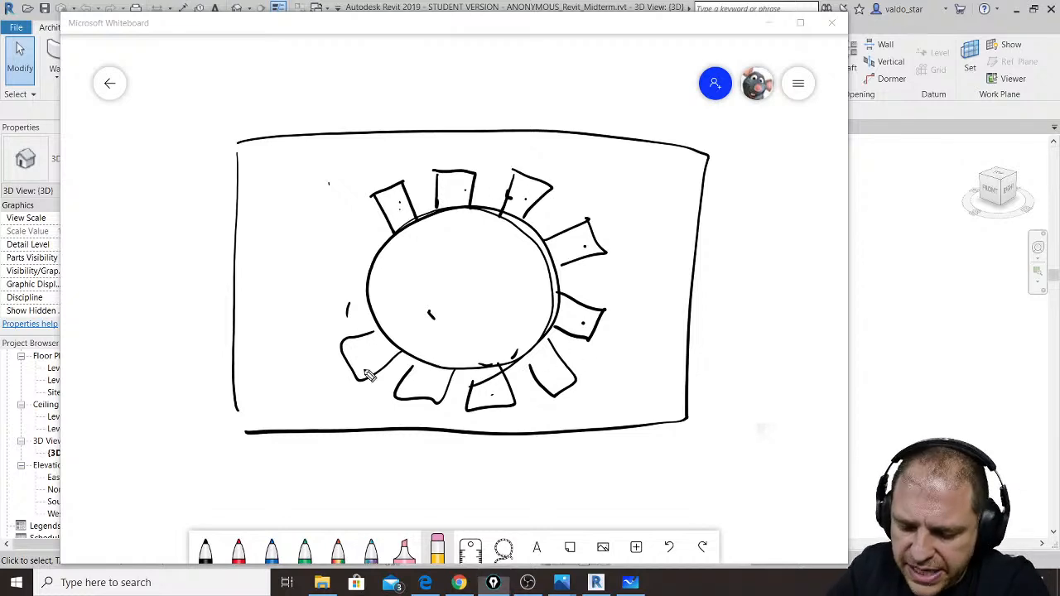
pyautogui.moveTo(370, 377); pyautogui.dragTo(357, 375)
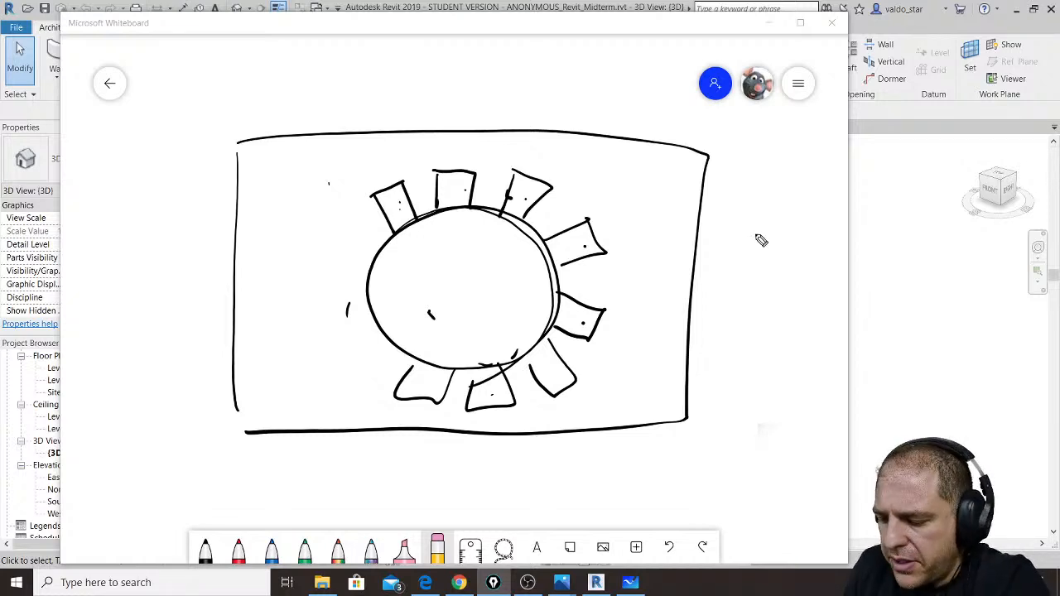
pyautogui.moveTo(711, 239); pyautogui.dragTo(729, 247)
pyautogui.moveTo(763, 194)
pyautogui.mouseDown()
pyautogui.moveTo(748, 227)
pyautogui.moveTo(803, 194)
pyautogui.mouseUp()
pyautogui.moveTo(740, 288); pyautogui.dragTo(770, 281)
pyautogui.moveTo(802, 264); pyautogui.dragTo(788, 330)
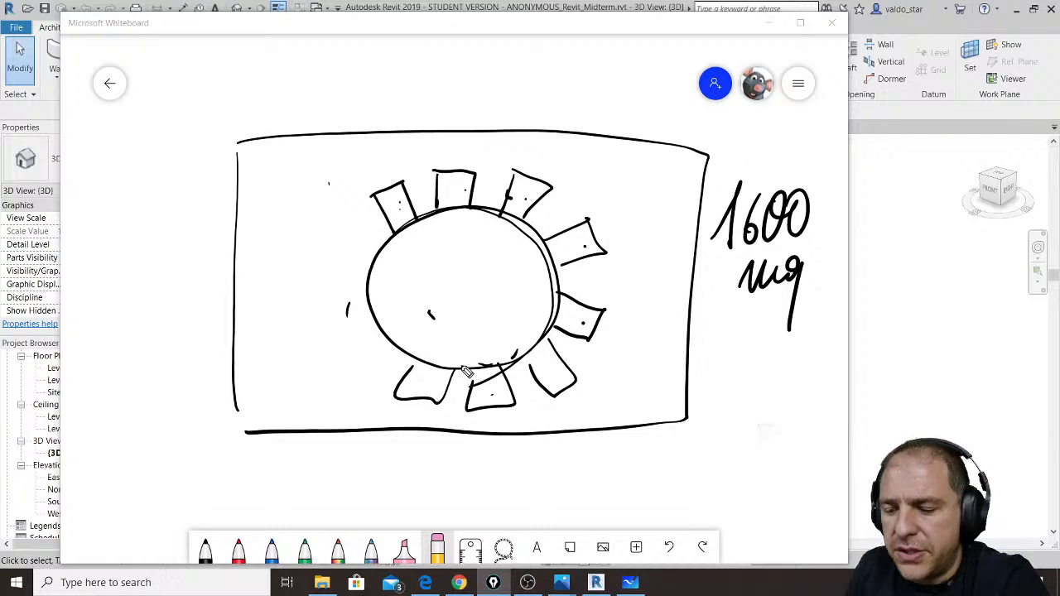
# Step: Draw an arrow pointing out from the upper-right block and label it "200 mq"
pyautogui.moveTo(603, 222); pyautogui.dragTo(648, 199)
pyautogui.moveTo(629, 200); pyautogui.dragTo(639, 218)
pyautogui.moveTo(617, 170)
pyautogui.mouseDown()
pyautogui.moveTo(643, 186)
pyautogui.moveTo(653, 171)
pyautogui.moveTo(723, 171)
pyautogui.moveTo(725, 192)
pyautogui.mouseUp()
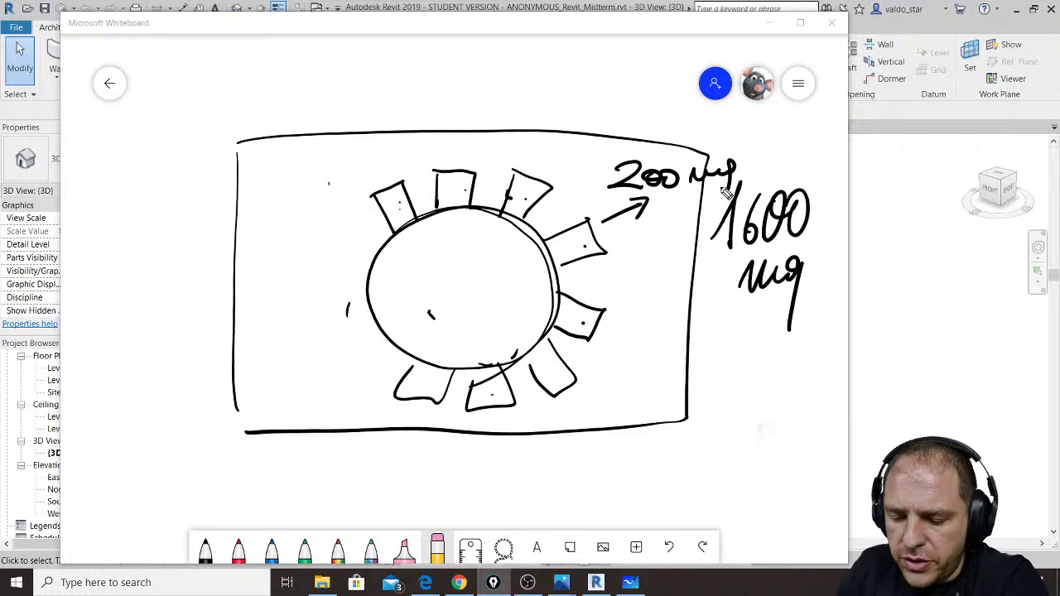
# Step: Thicken the outline of the upper-left block and sketch an enlarged two-level box raised on legs beside the plan
pyautogui.moveTo(371, 195)
pyautogui.mouseDown()
pyautogui.moveTo(391, 241)
pyautogui.moveTo(378, 194)
pyautogui.moveTo(409, 187)
pyautogui.mouseUp()
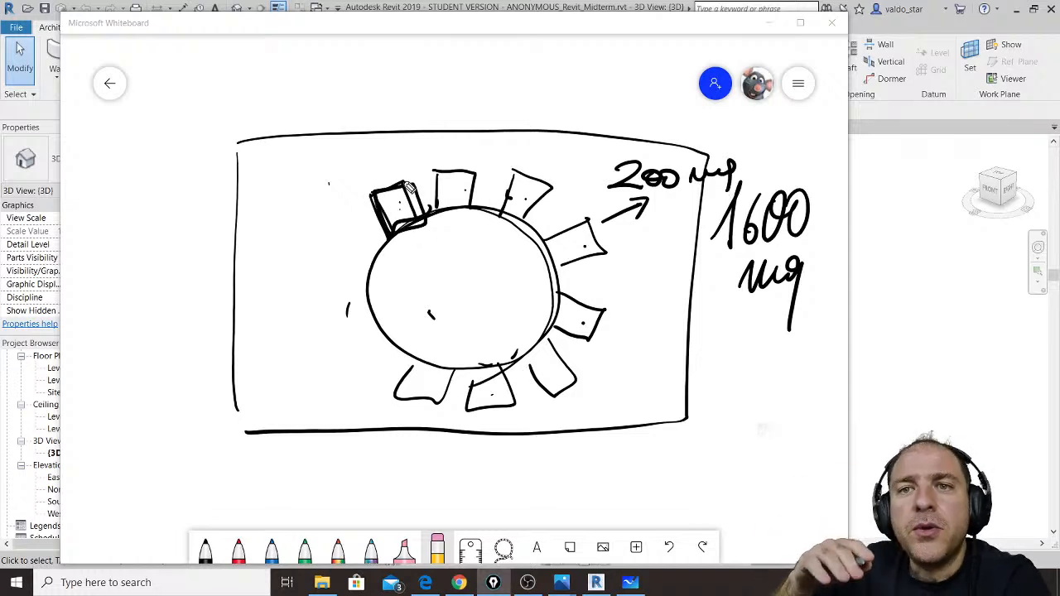
pyautogui.moveTo(429, 217); pyautogui.dragTo(378, 189)
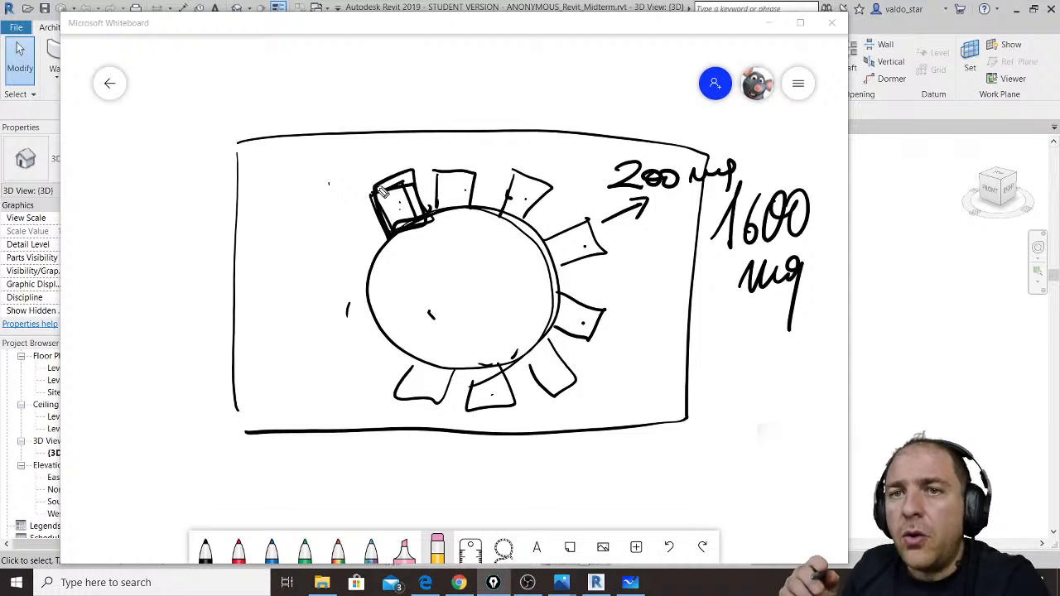
pyautogui.moveTo(711, 429); pyautogui.dragTo(714, 501)
pyautogui.moveTo(704, 427)
pyautogui.mouseDown()
pyautogui.moveTo(843, 469)
pyautogui.moveTo(830, 466)
pyautogui.moveTo(835, 520)
pyautogui.mouseUp()
pyautogui.moveTo(714, 418)
pyautogui.mouseDown()
pyautogui.moveTo(702, 354)
pyautogui.moveTo(804, 366)
pyautogui.moveTo(840, 447)
pyautogui.mouseUp()
pyautogui.moveTo(703, 338)
pyautogui.mouseDown()
pyautogui.moveTo(699, 258)
pyautogui.moveTo(833, 286)
pyautogui.mouseUp()
pyautogui.moveTo(833, 286); pyautogui.dragTo(842, 377)
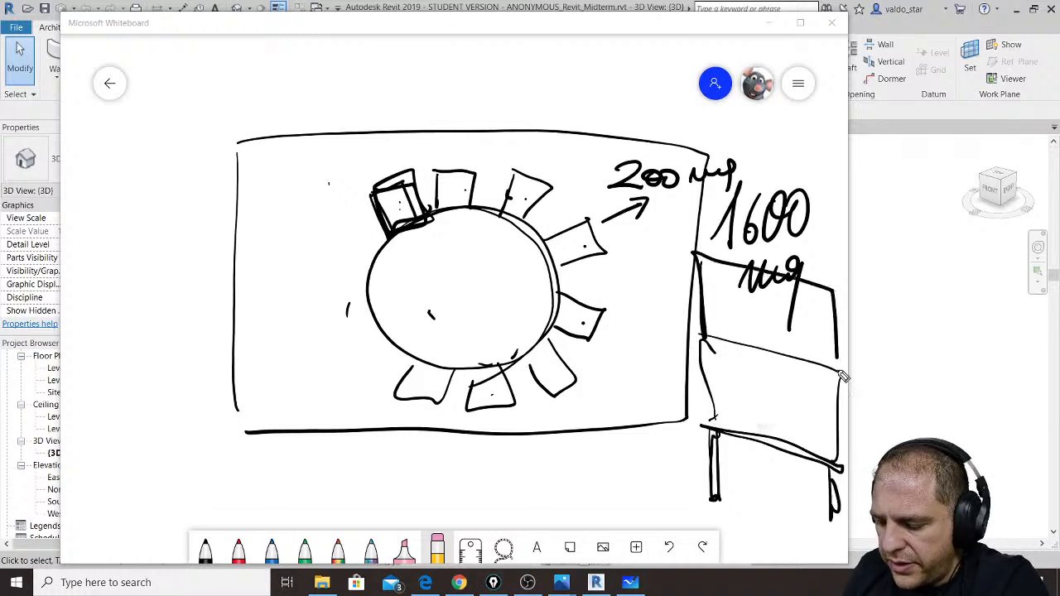
# Step: Add an arrow passing under the raised box, a dot beside the thickened block, and curved paths up to both levels
pyautogui.moveTo(631, 515)
pyautogui.mouseDown()
pyautogui.moveTo(770, 481)
pyautogui.moveTo(778, 494)
pyautogui.mouseUp()
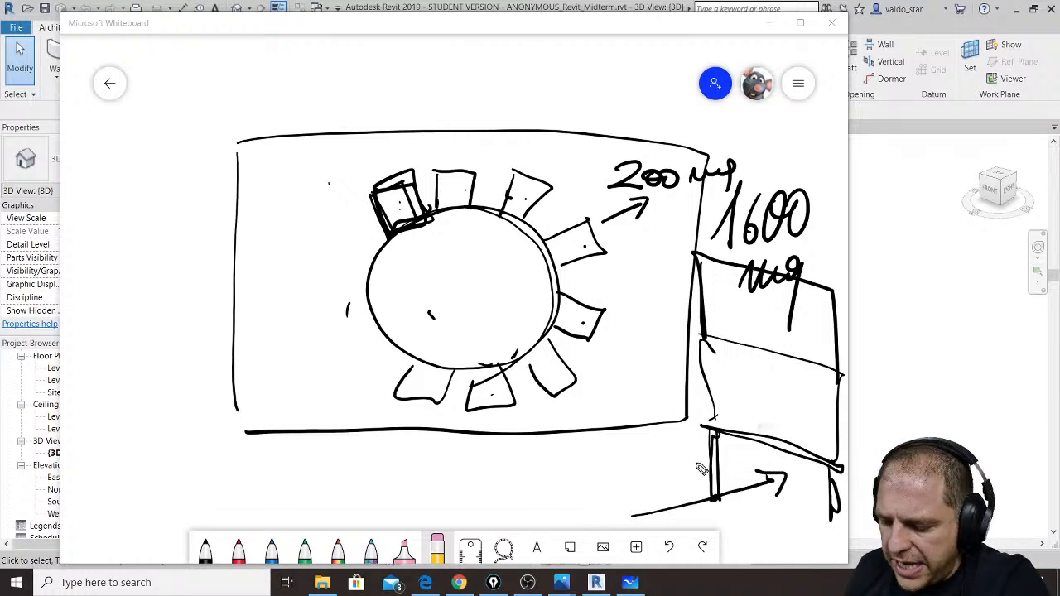
pyautogui.moveTo(698, 466); pyautogui.dragTo(692, 429)
pyautogui.moveTo(428, 195); pyautogui.dragTo(424, 199)
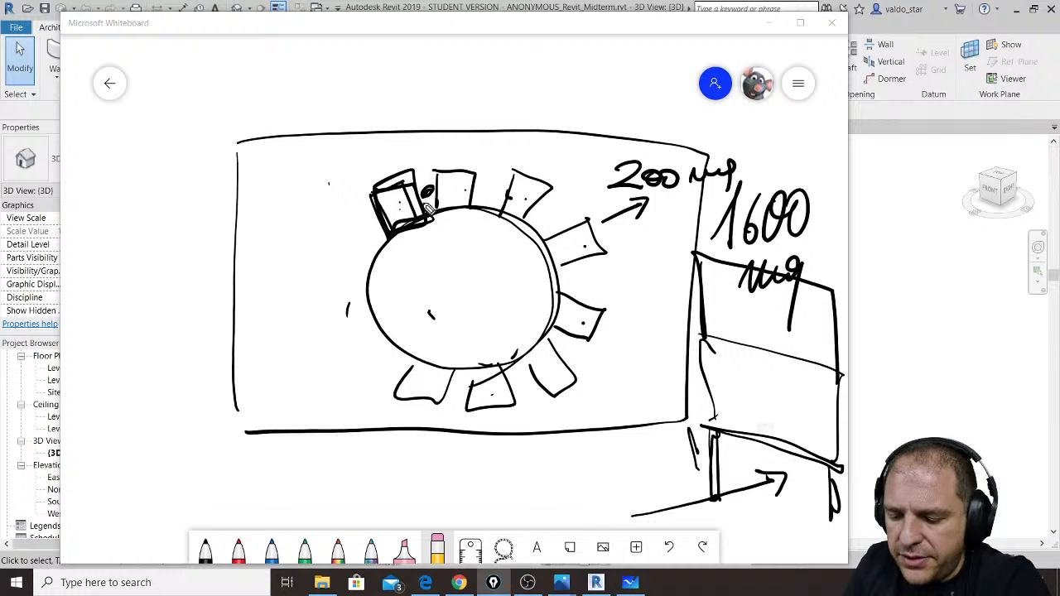
pyautogui.moveTo(694, 443)
pyautogui.mouseDown()
pyautogui.moveTo(681, 412)
pyautogui.moveTo(704, 386)
pyautogui.moveTo(673, 300)
pyautogui.moveTo(691, 303)
pyautogui.mouseUp()
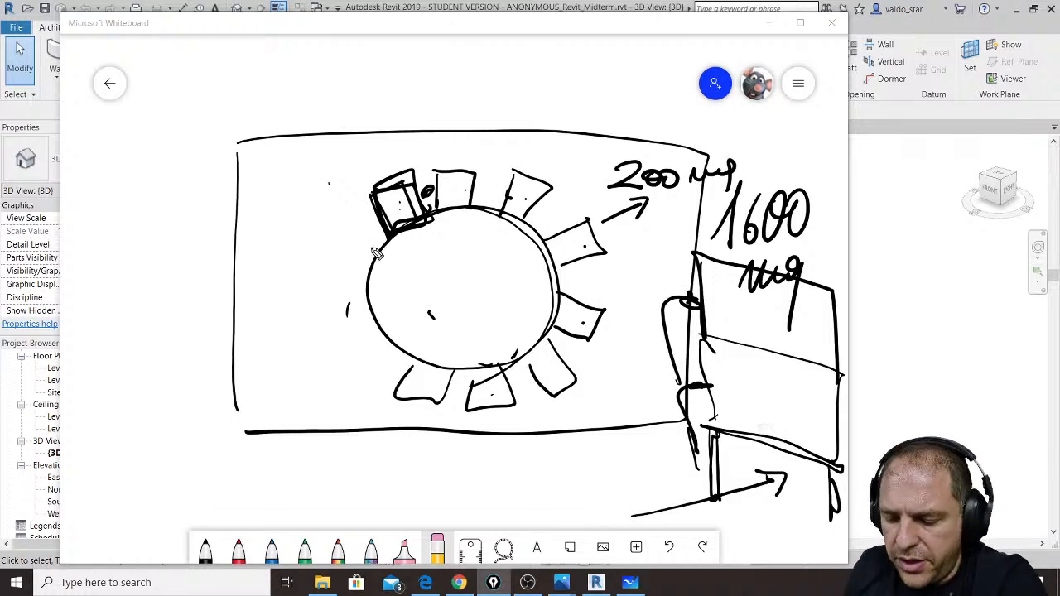
# Step: Sketch a dashed arc just inside the circle and straight lines along the left and upper sides of the ring
pyautogui.moveTo(365, 255)
pyautogui.mouseDown()
pyautogui.moveTo(484, 217)
pyautogui.moveTo(512, 233)
pyautogui.moveTo(548, 285)
pyautogui.moveTo(509, 356)
pyautogui.mouseUp()
pyautogui.moveTo(348, 178); pyautogui.dragTo(351, 439)
pyautogui.moveTo(338, 154); pyautogui.dragTo(609, 142)
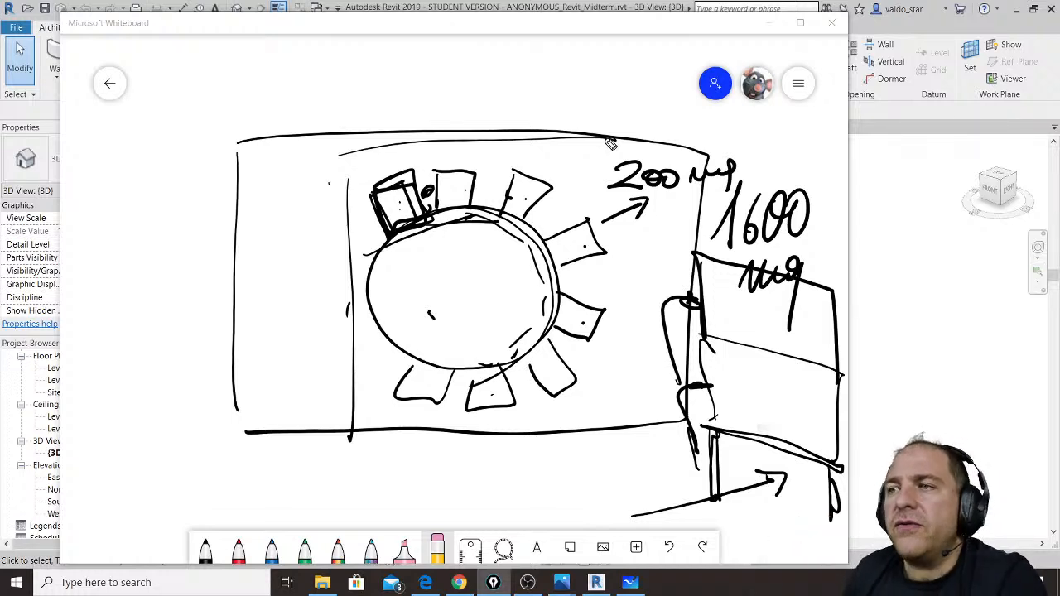
# Step: Clear the entire circular layout sketch from the whiteboard
pyautogui.moveTo(610, 144)
pyautogui.mouseDown()
pyautogui.moveTo(833, 471)
pyautogui.moveTo(764, 440)
pyautogui.moveTo(700, 348)
pyautogui.moveTo(723, 236)
pyautogui.moveTo(584, 211)
pyautogui.moveTo(428, 215)
pyautogui.moveTo(354, 180)
pyautogui.mouseUp()
pyautogui.moveTo(403, 214)
pyautogui.mouseDown()
pyautogui.moveTo(457, 306)
pyautogui.moveTo(540, 232)
pyautogui.moveTo(546, 328)
pyautogui.moveTo(520, 192)
pyautogui.moveTo(372, 348)
pyautogui.moveTo(429, 390)
pyautogui.moveTo(533, 362)
pyautogui.moveTo(525, 289)
pyautogui.moveTo(734, 438)
pyautogui.moveTo(475, 277)
pyautogui.moveTo(467, 233)
pyautogui.moveTo(256, 147)
pyautogui.moveTo(239, 345)
pyautogui.mouseUp()
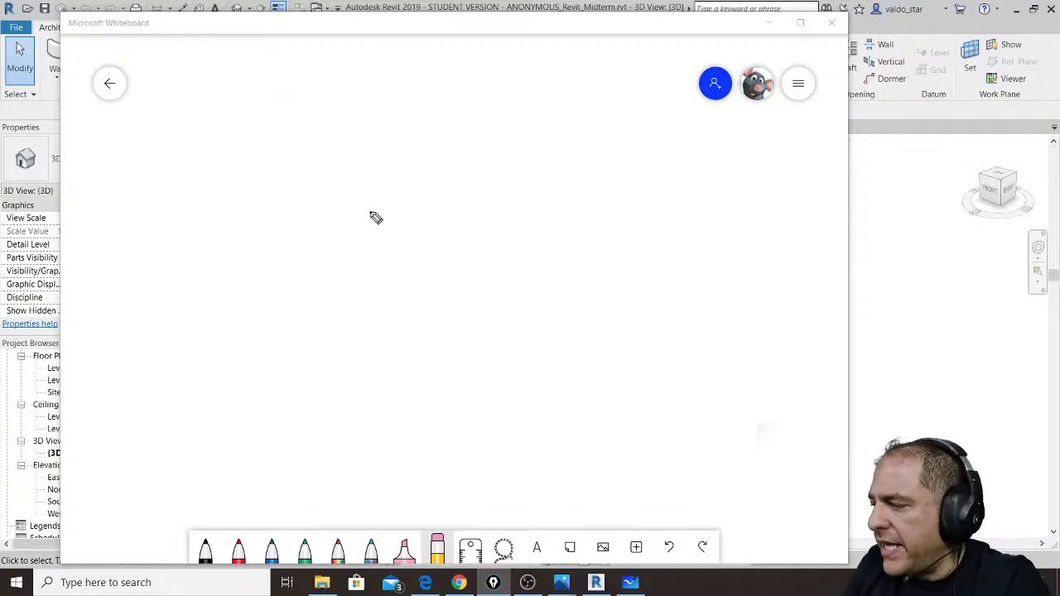
# Step: Sketch a three-dimensional box in the middle of the blank whiteboard, showing its top and two side faces
pyautogui.moveTo(336, 211); pyautogui.dragTo(331, 313)
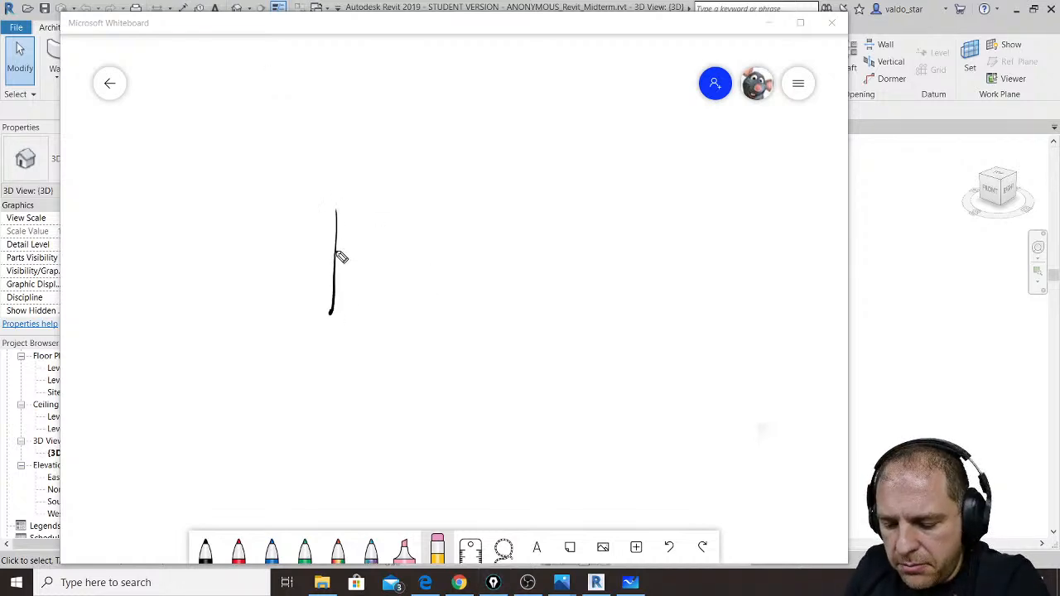
pyautogui.moveTo(329, 187)
pyautogui.mouseDown()
pyautogui.moveTo(388, 217)
pyautogui.moveTo(452, 297)
pyautogui.mouseUp()
pyautogui.moveTo(331, 185)
pyautogui.mouseDown()
pyautogui.moveTo(371, 333)
pyautogui.moveTo(473, 371)
pyautogui.mouseUp()
pyautogui.moveTo(452, 296); pyautogui.dragTo(456, 363)
pyautogui.moveTo(308, 187)
pyautogui.mouseDown()
pyautogui.moveTo(423, 163)
pyautogui.moveTo(450, 242)
pyautogui.mouseUp()
pyautogui.moveTo(520, 176)
pyautogui.mouseDown()
pyautogui.moveTo(535, 322)
pyautogui.moveTo(451, 379)
pyautogui.mouseUp()
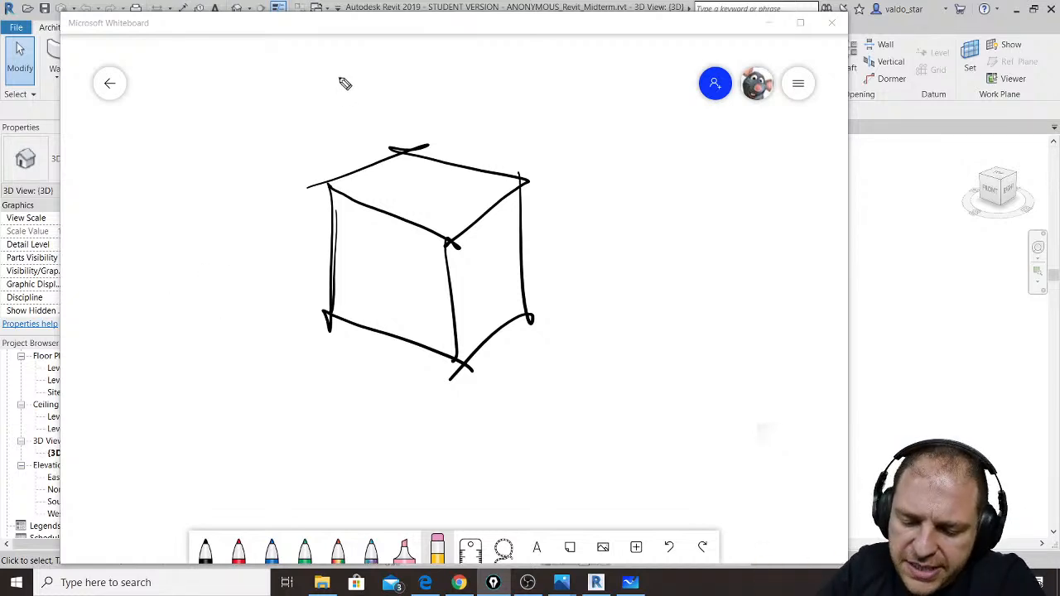
# Step: Add curved arrows pointing down to the two rear edges of the box's top face
pyautogui.moveTo(332, 80)
pyautogui.mouseDown()
pyautogui.moveTo(319, 108)
pyautogui.moveTo(346, 181)
pyautogui.moveTo(343, 159)
pyautogui.mouseUp()
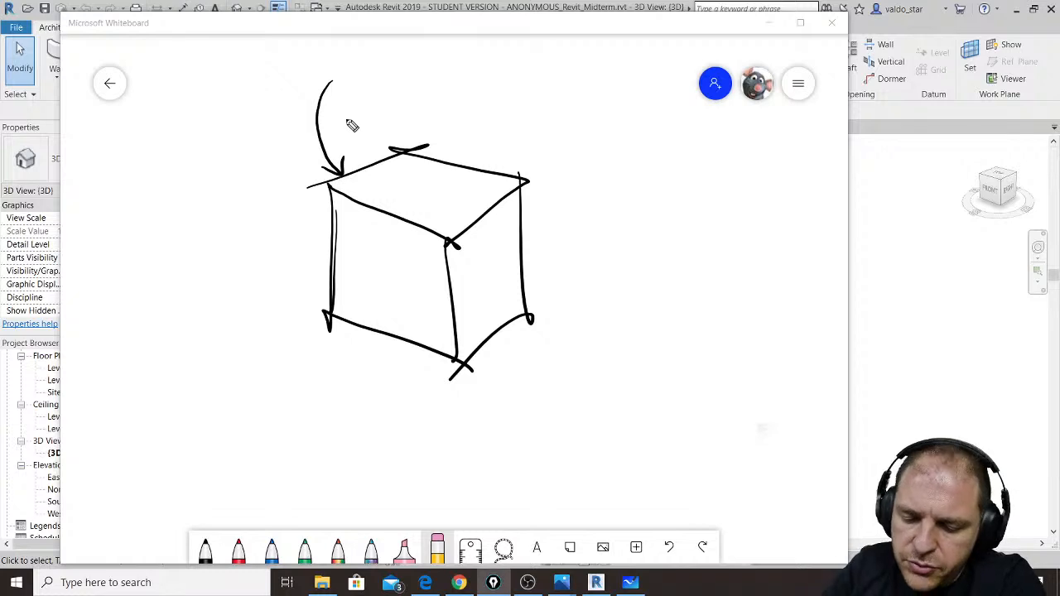
pyautogui.moveTo(507, 79)
pyautogui.mouseDown()
pyautogui.moveTo(491, 164)
pyautogui.moveTo(511, 151)
pyautogui.mouseUp()
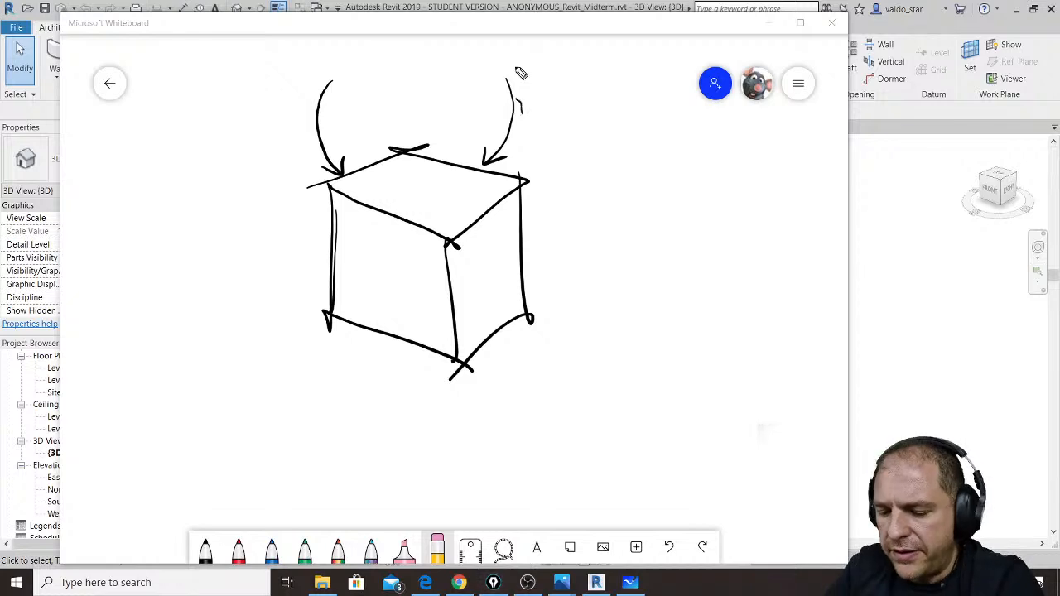
pyautogui.moveTo(507, 79)
pyautogui.mouseDown()
pyautogui.moveTo(528, 122)
pyautogui.moveTo(530, 107)
pyautogui.moveTo(525, 139)
pyautogui.moveTo(553, 165)
pyautogui.moveTo(513, 132)
pyautogui.moveTo(495, 185)
pyautogui.moveTo(395, 151)
pyautogui.moveTo(350, 293)
pyautogui.moveTo(364, 251)
pyautogui.moveTo(530, 203)
pyautogui.mouseUp()
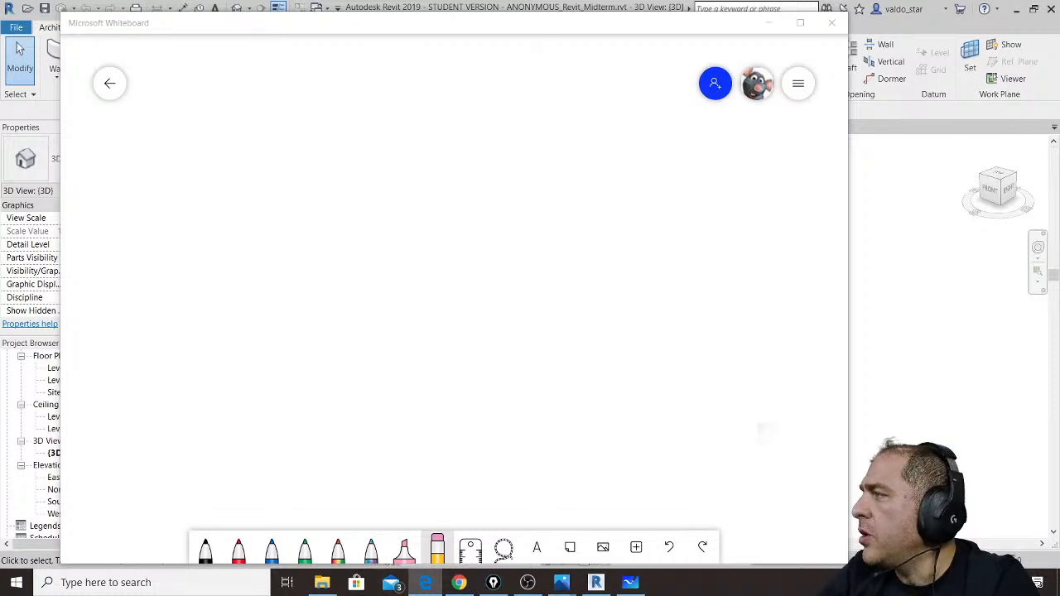
# Step: Return to the Revit midterm project and open the Level 1 floor plan
pyautogui.click(549, 5)
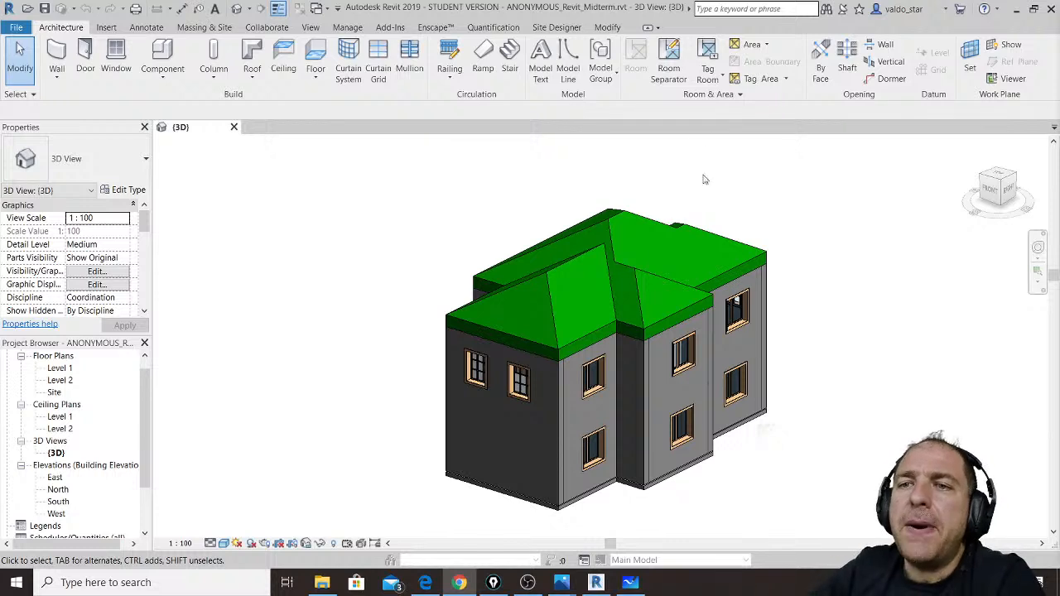
pyautogui.click(61, 369)
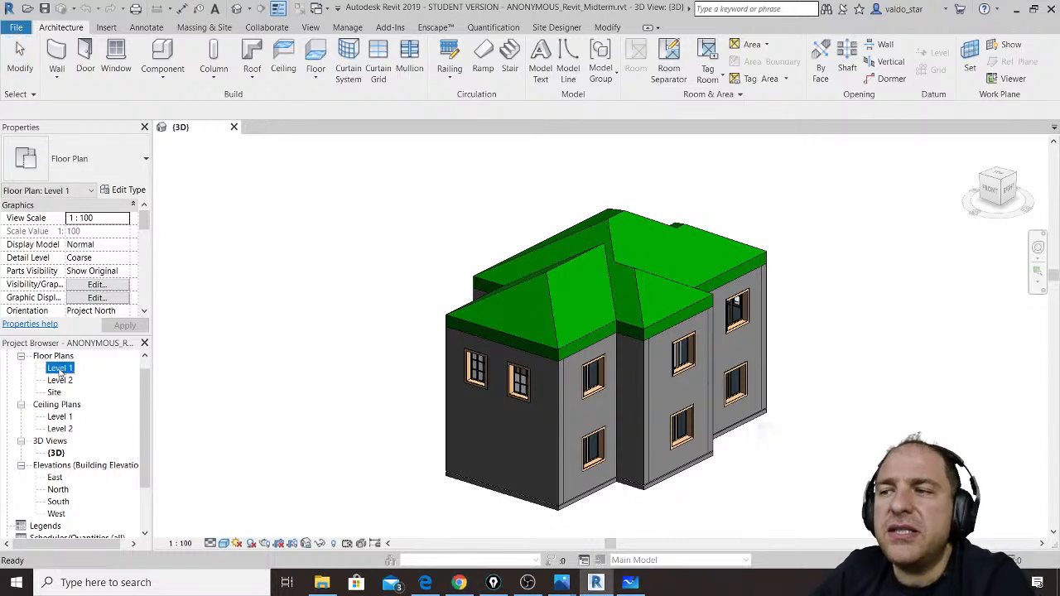
pyautogui.doubleClick(60, 370)
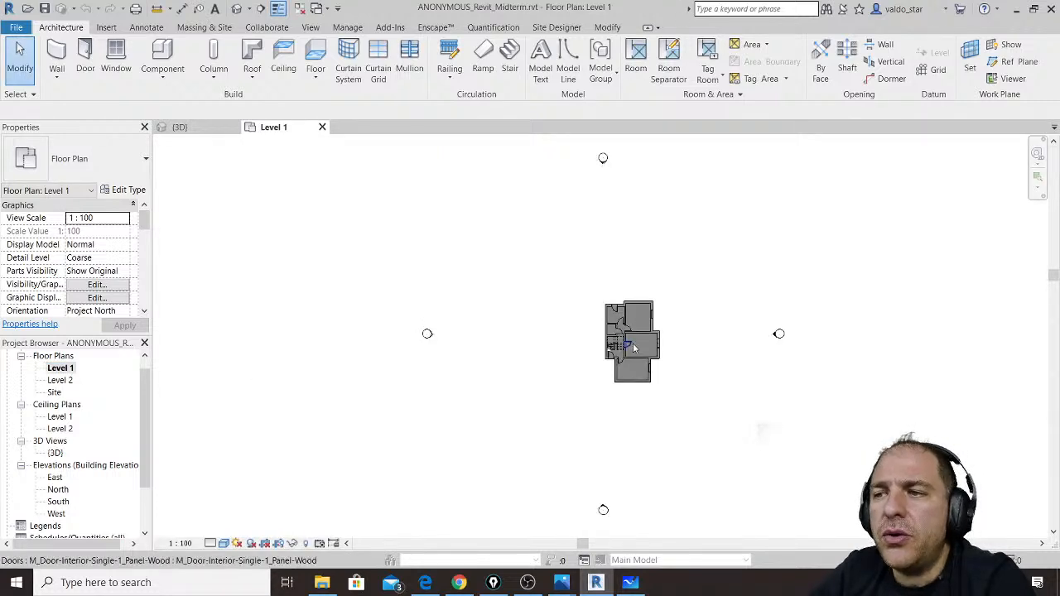
pyautogui.scroll(3, 671, 342)
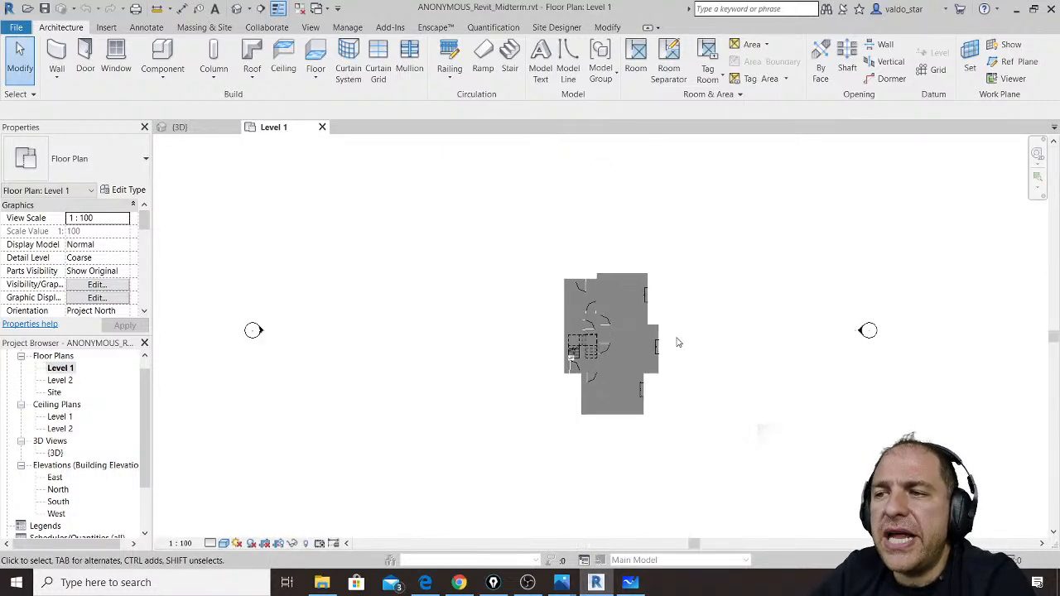
# Step: Set the visual style of the Level 1 floor plan to Realistic
pyautogui.click(224, 545)
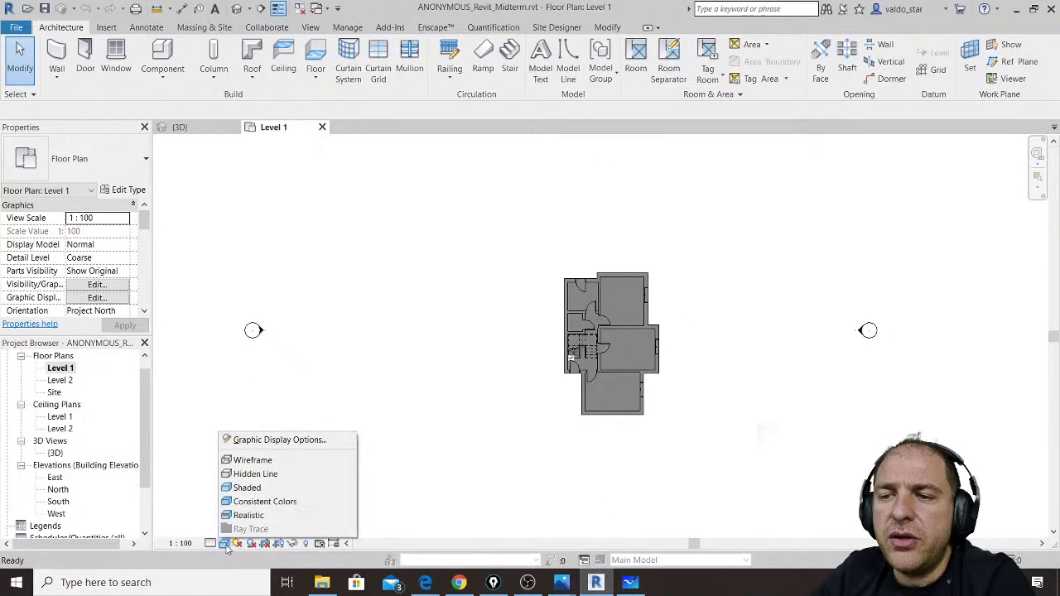
pyautogui.click(278, 515)
pyautogui.scroll(3, 659, 349)
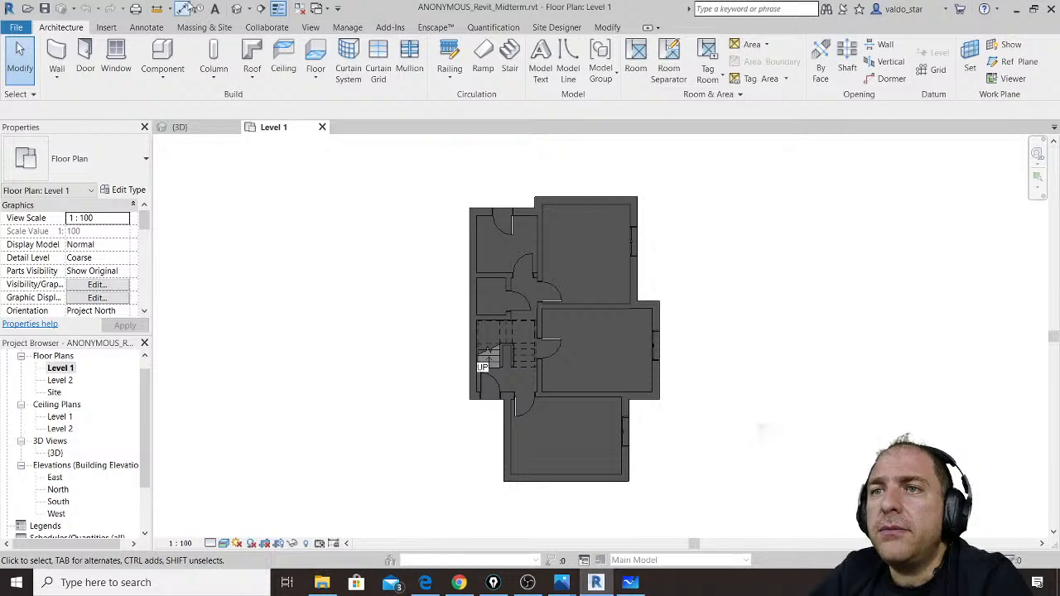
# Step: Open the default 3D view and enable its section box
pyautogui.click(237, 8)
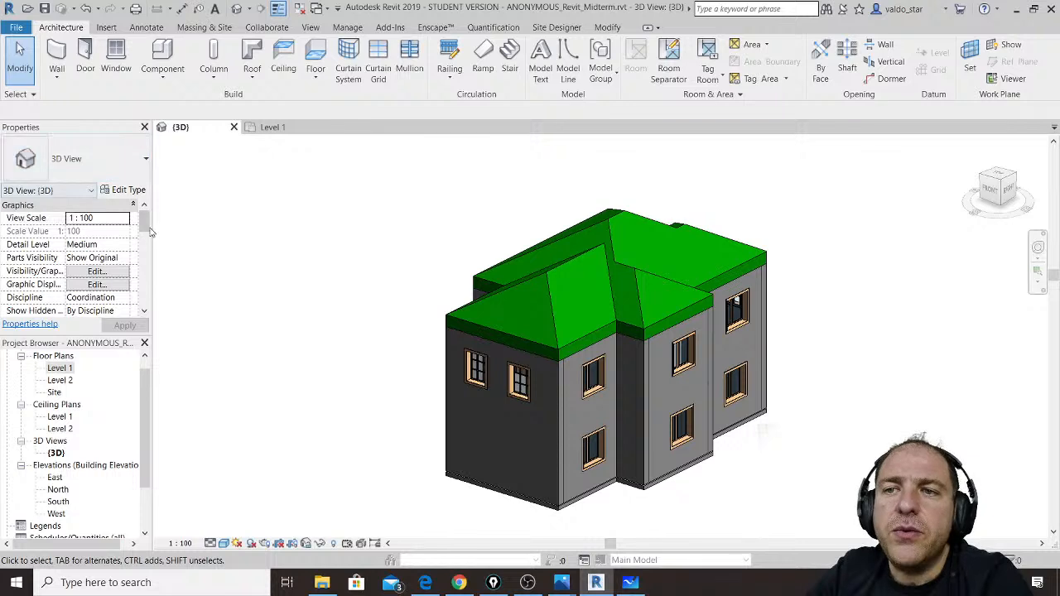
pyautogui.moveTo(150, 229); pyautogui.dragTo(149, 253)
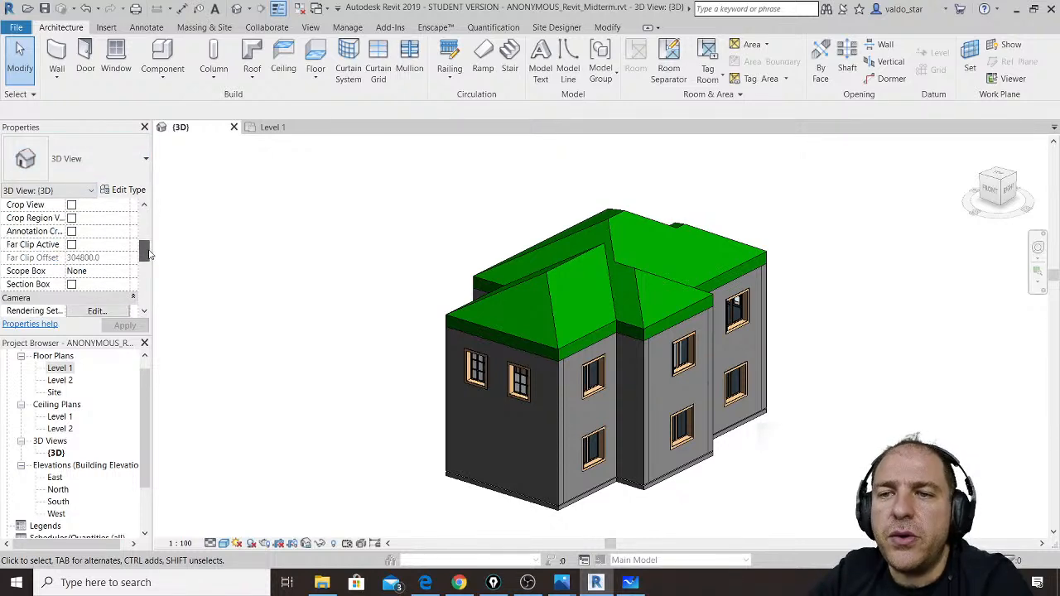
pyautogui.scroll(3, 149, 251)
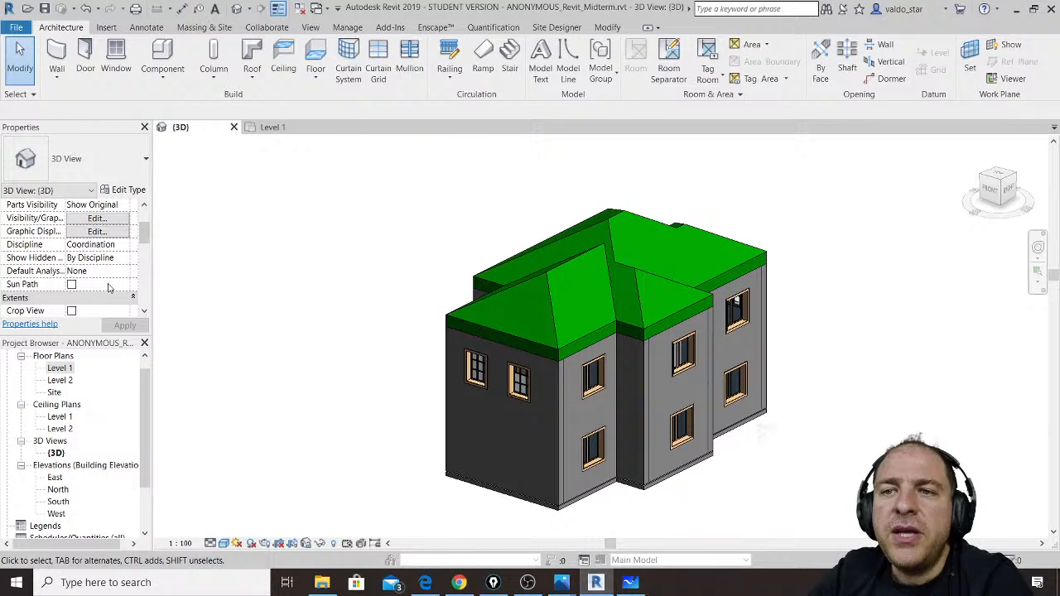
pyautogui.moveTo(142, 241)
pyautogui.mouseDown()
pyautogui.moveTo(148, 267)
pyautogui.moveTo(146, 217)
pyautogui.moveTo(148, 289)
pyautogui.moveTo(147, 262)
pyautogui.mouseUp()
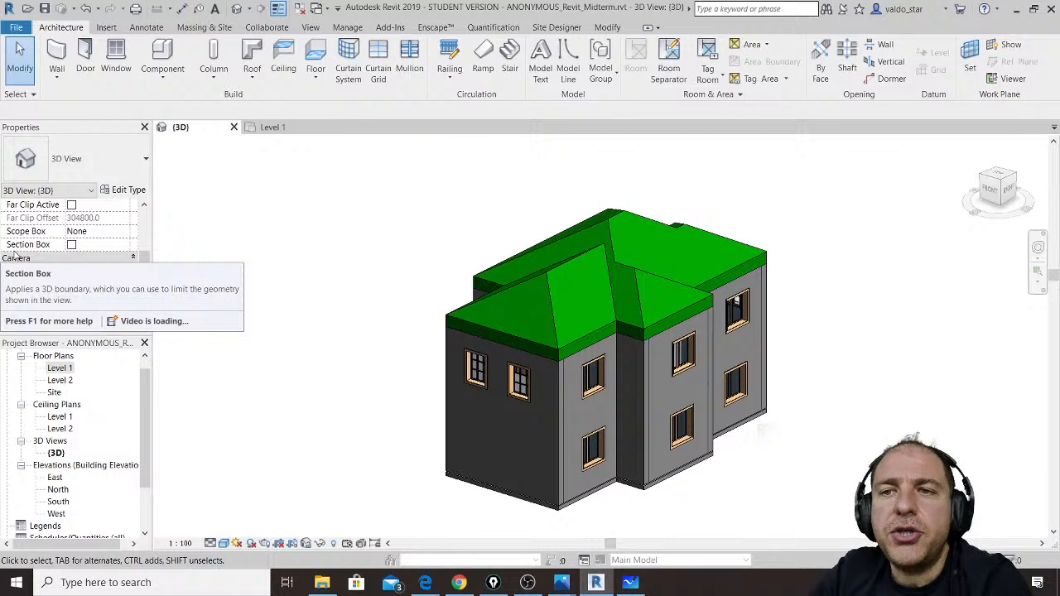
pyautogui.click(71, 245)
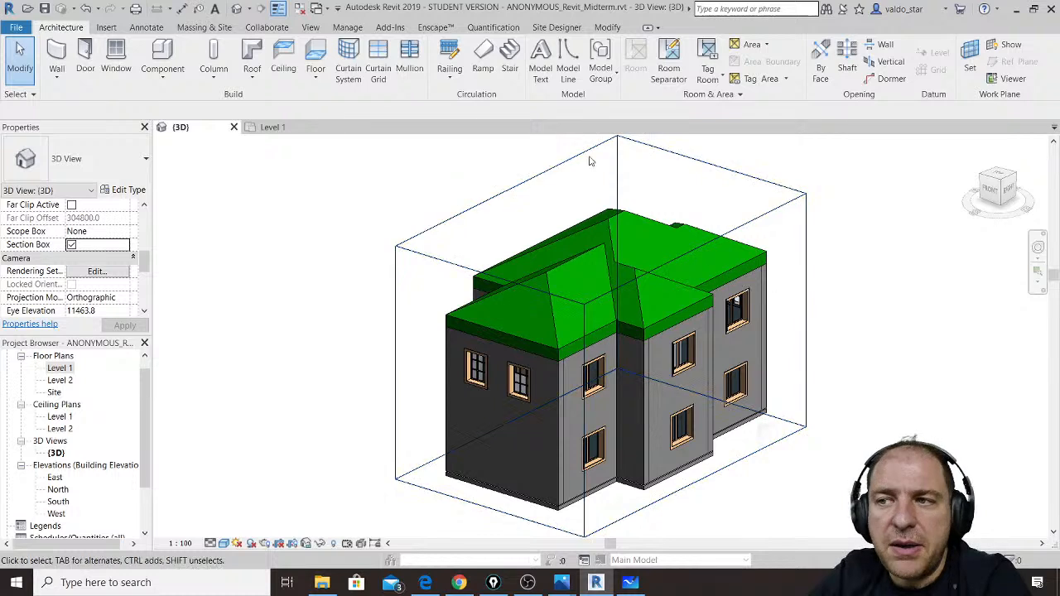
# Step: Select the section box and lower its top face below the roof to cut through the upper-floor windows
pyautogui.click(479, 206)
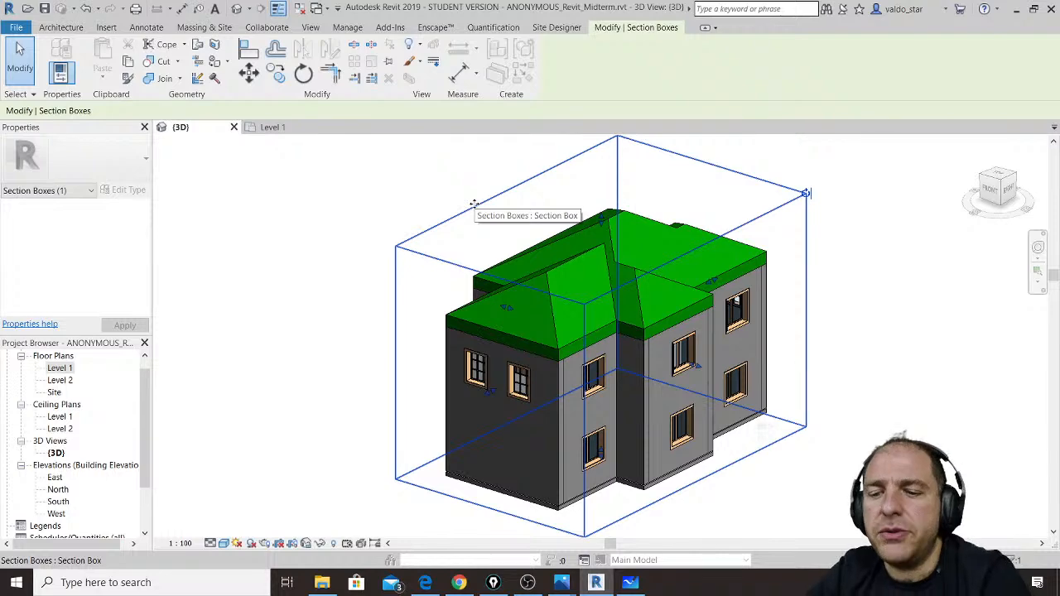
pyautogui.keyDown('shift'); pyautogui.moveTo(521, 222); pyautogui.dragTo(561, 250, button='middle'); pyautogui.keyUp('shift')
pyautogui.scroll(5, 561, 250)
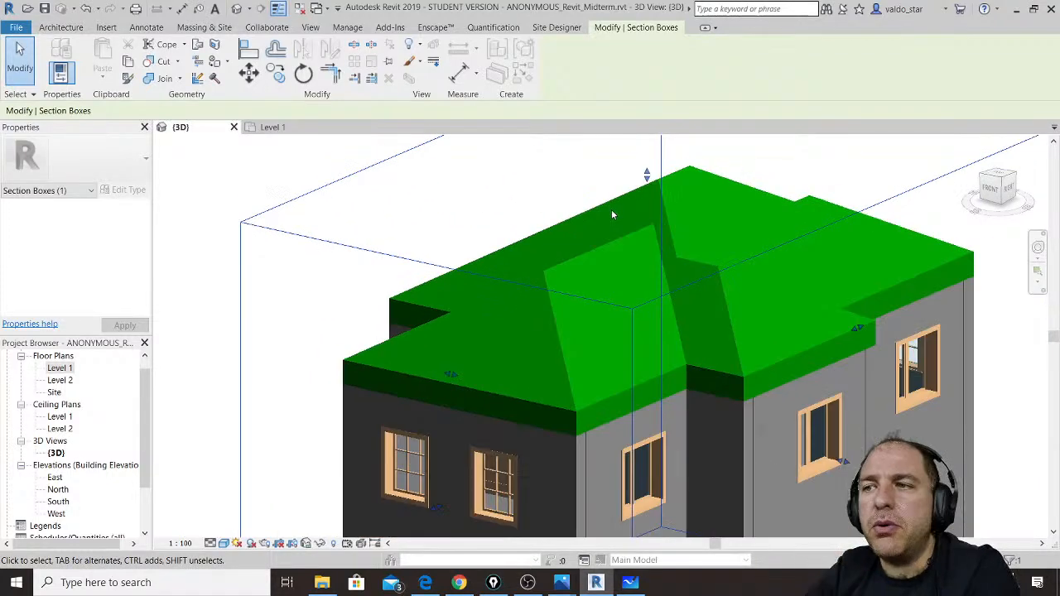
pyautogui.scroll(-1, 503, 183)
pyautogui.scroll(-1, 501, 202)
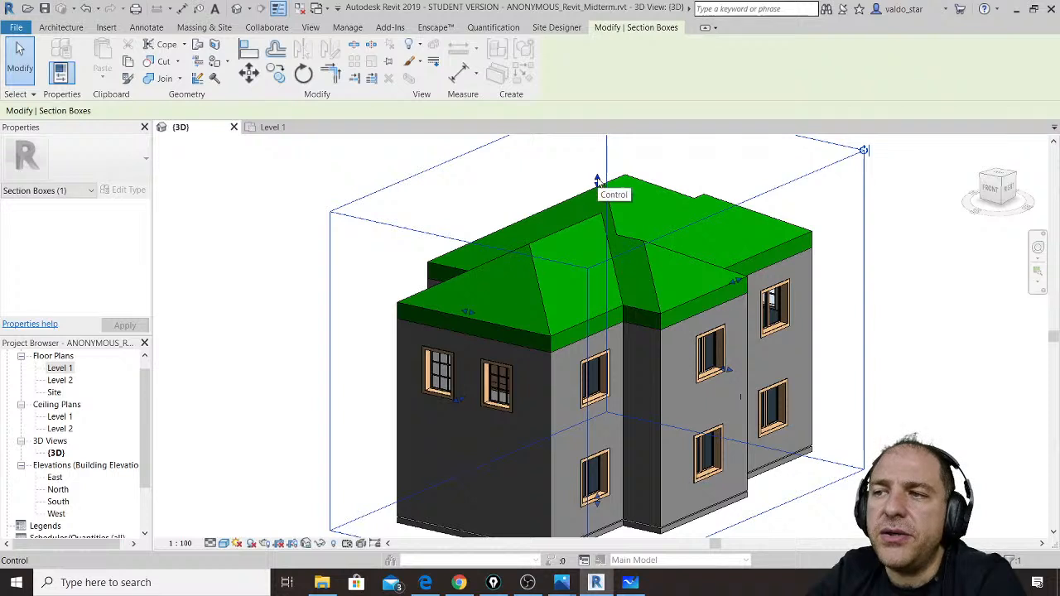
pyautogui.moveTo(599, 183); pyautogui.dragTo(604, 327)
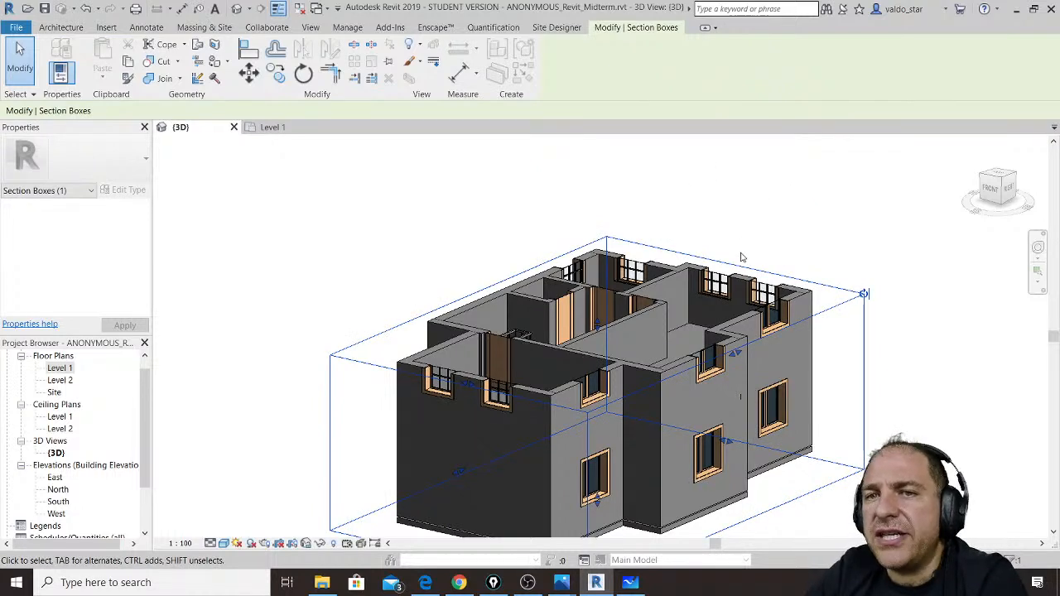
# Step: Examine the cut upper-floor layout from directly above
pyautogui.click(1000, 178)
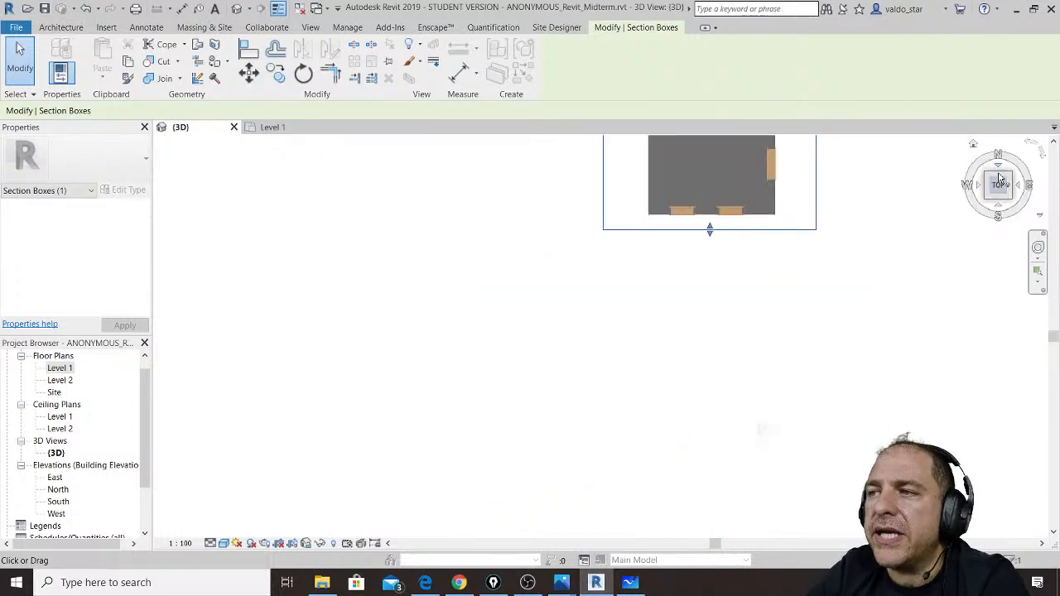
pyautogui.scroll(1, 608, 296)
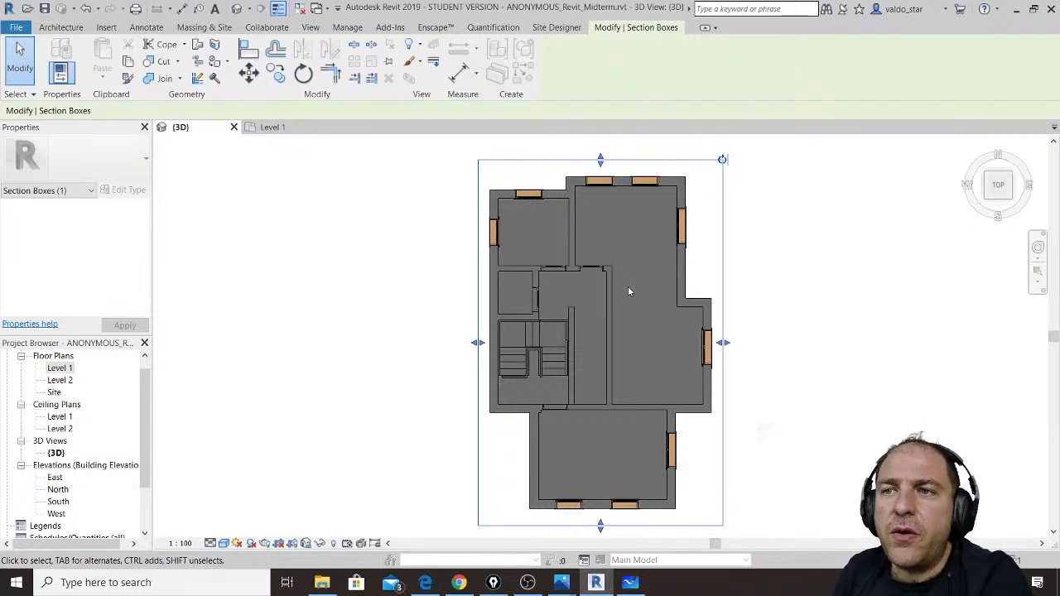
pyautogui.click(313, 28)
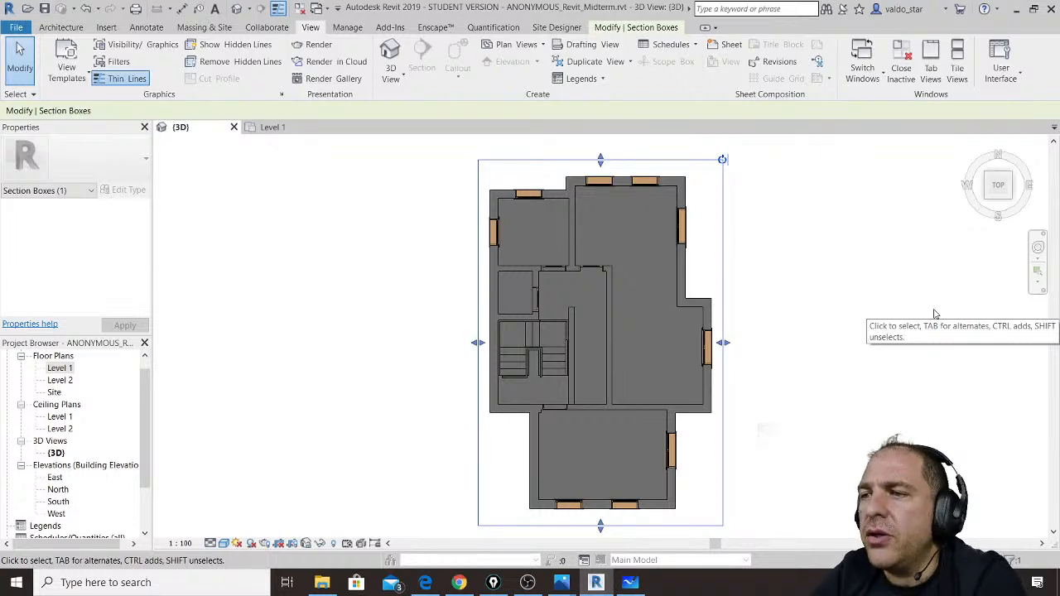
# Step: From the front-left corner, raise the section box above the roof and move its left and front faces inward to cut both floors
pyautogui.click(986, 202)
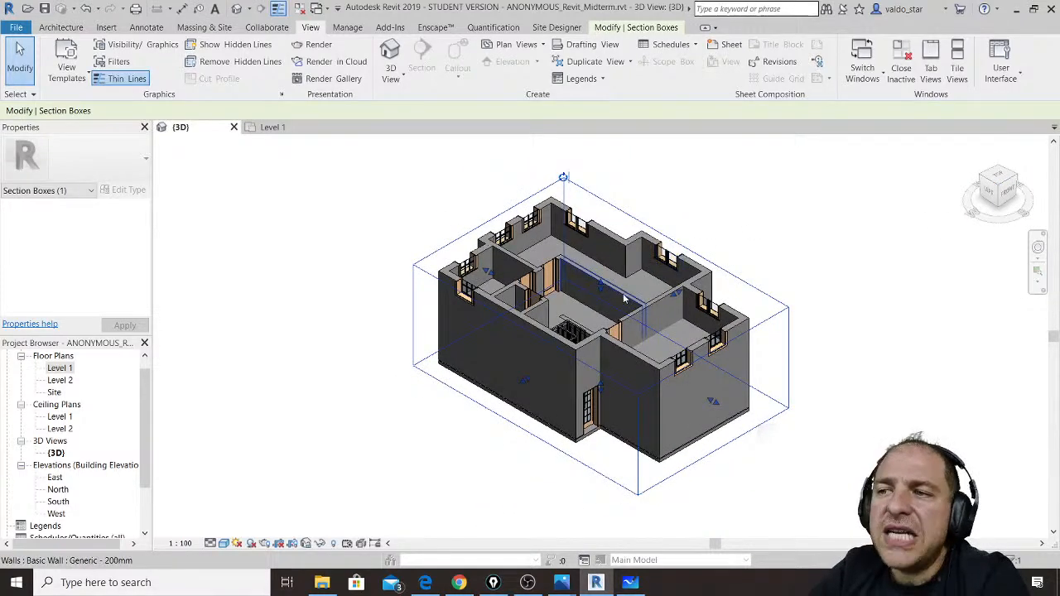
pyautogui.moveTo(601, 287); pyautogui.dragTo(589, 197)
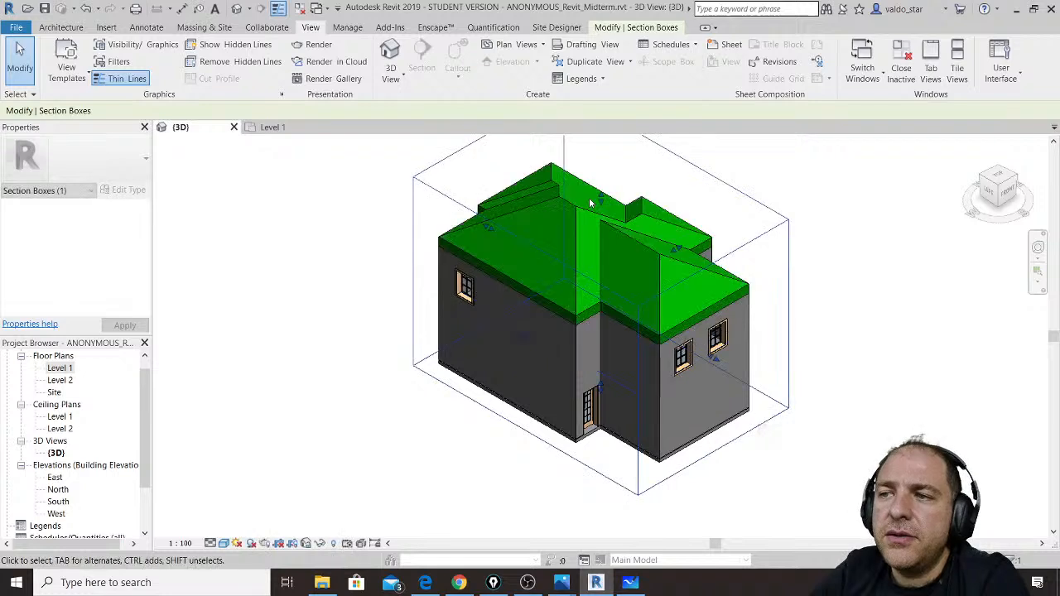
pyautogui.moveTo(526, 336); pyautogui.dragTo(625, 281)
pyautogui.scroll(3, 560, 226)
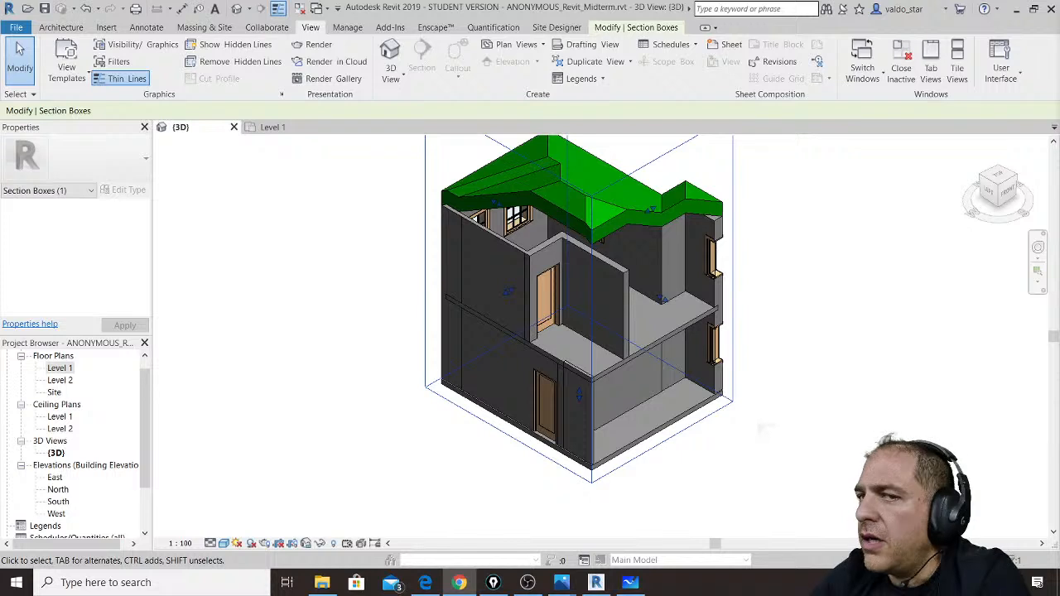
pyautogui.click(510, 313)
pyautogui.scroll(-1, 522, 347)
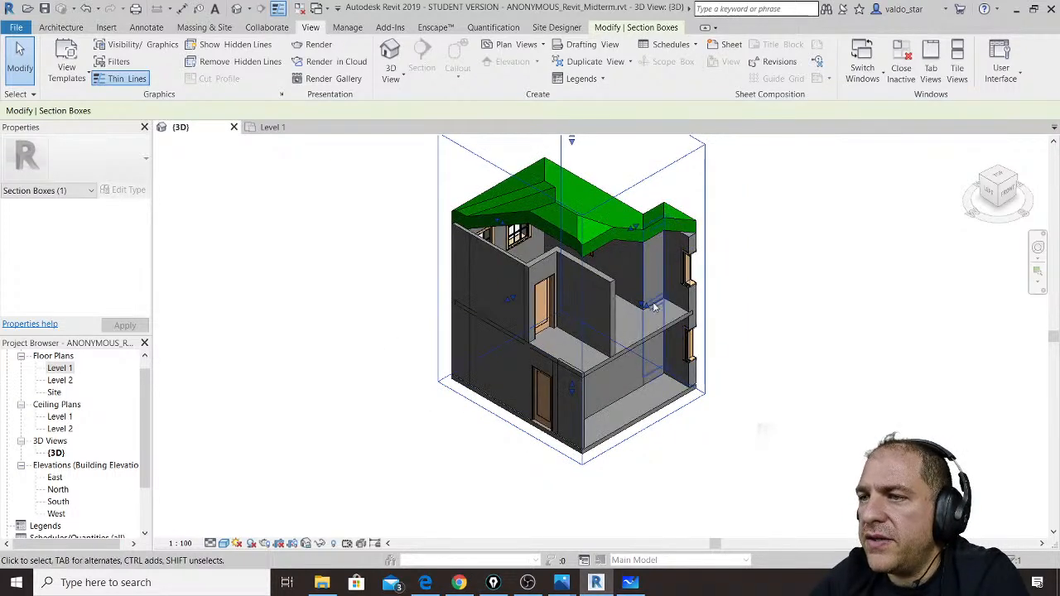
# Step: Move the section box's front and left faces back outside the building and lower its top to cut through the ground-floor walls
pyautogui.moveTo(644, 306); pyautogui.dragTo(770, 363)
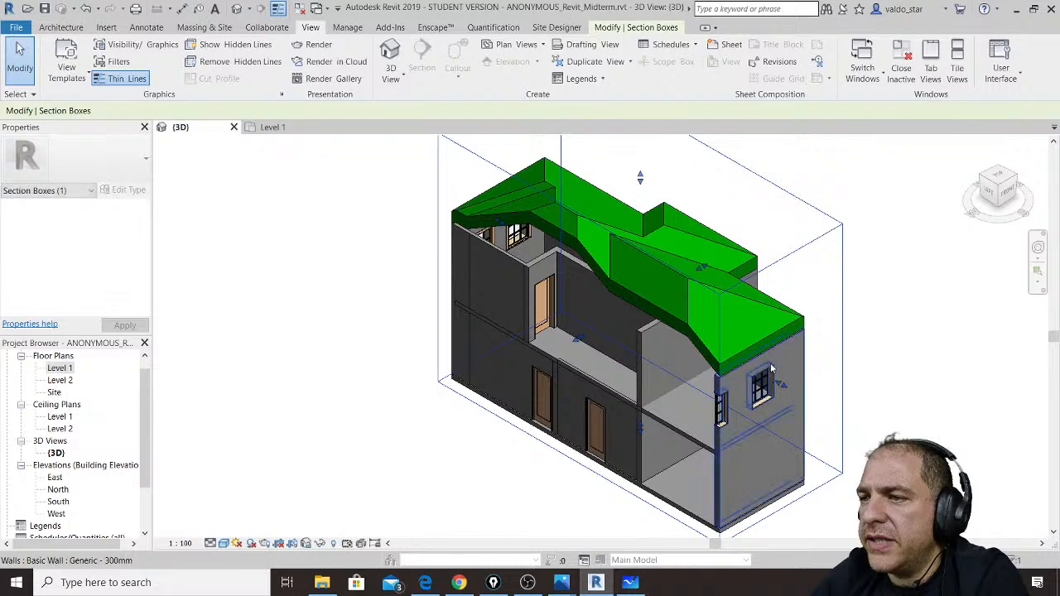
pyautogui.moveTo(577, 339); pyautogui.dragTo(492, 375)
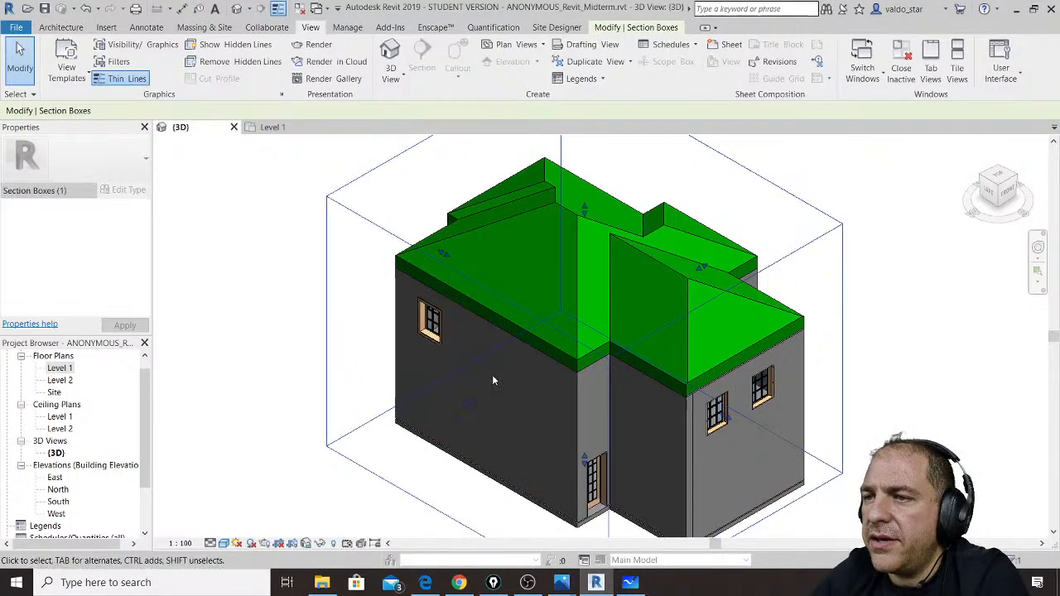
pyautogui.moveTo(585, 217); pyautogui.dragTo(626, 423)
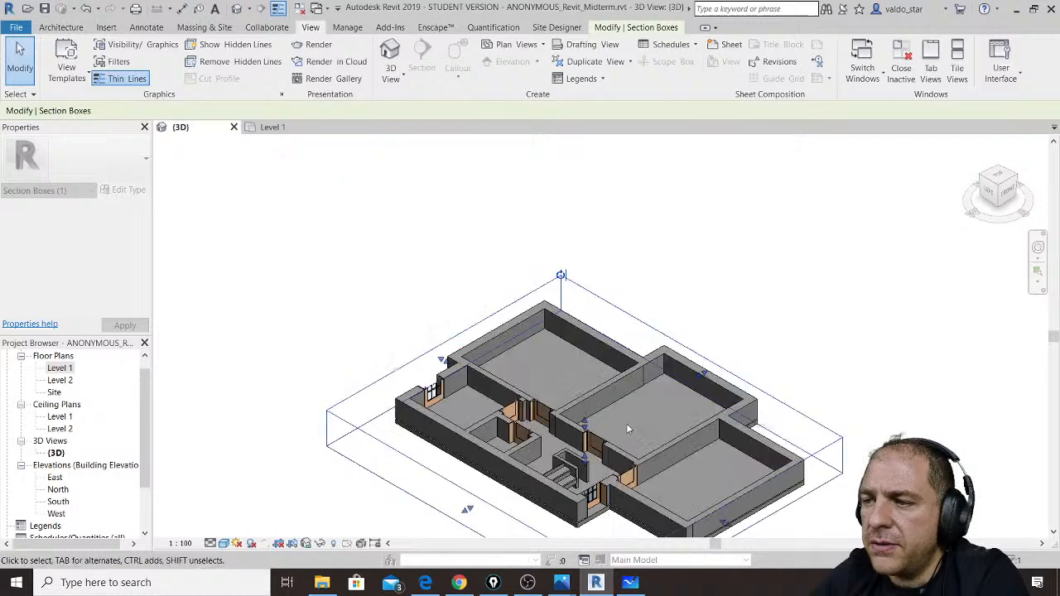
pyautogui.moveTo(627, 423); pyautogui.dragTo(667, 304, button='middle')
pyautogui.scroll(2, 666, 305)
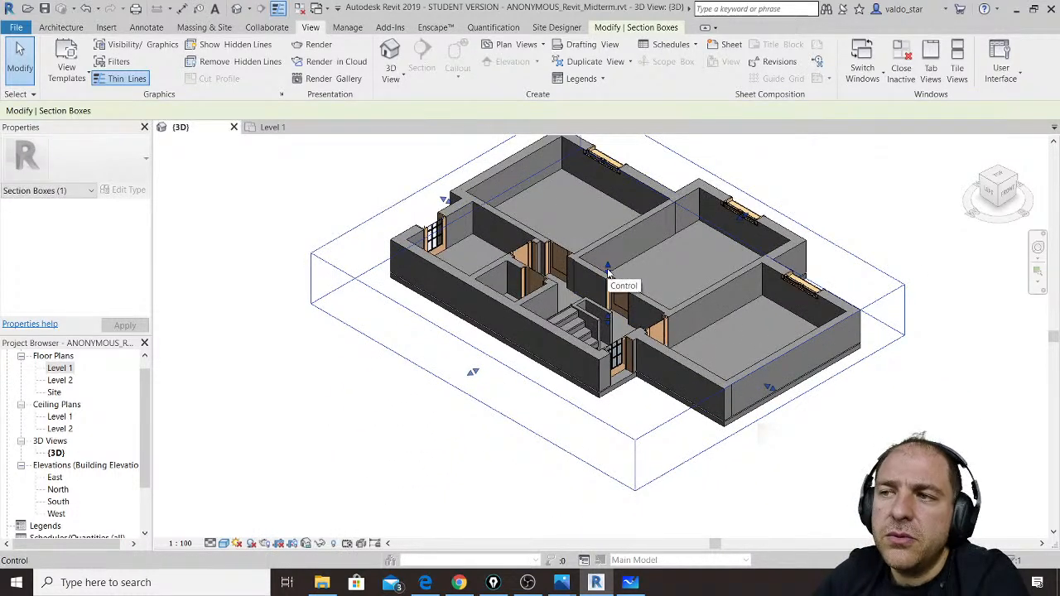
# Step: Raise the section box's top slightly and fine-tune it to cut the ground floor near the tops of the doors
pyautogui.moveTo(609, 266); pyautogui.dragTo(608, 241)
pyautogui.moveTo(619, 258); pyautogui.dragTo(626, 339, button='middle')
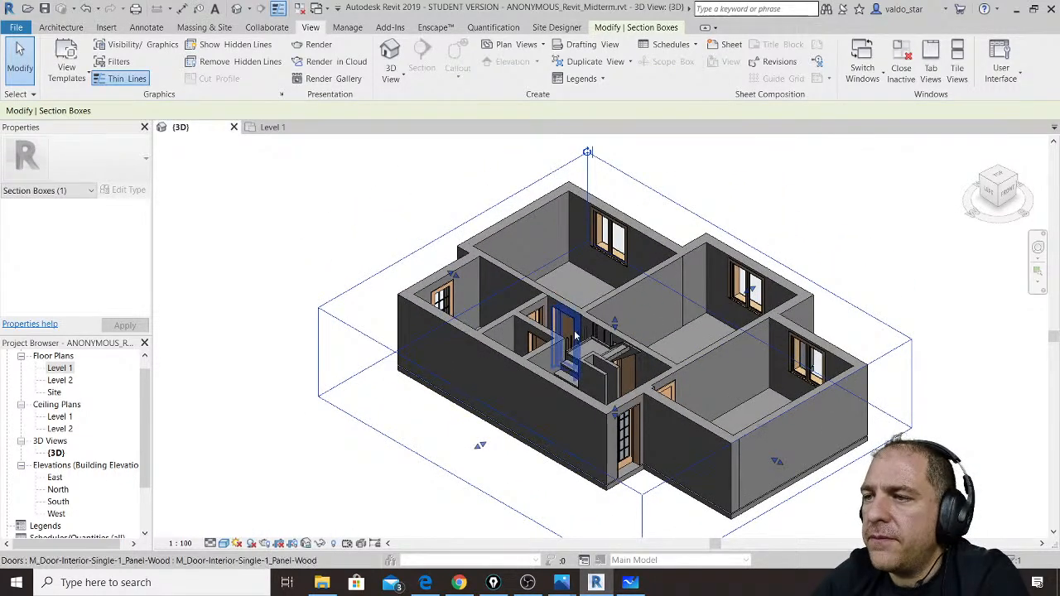
pyautogui.moveTo(616, 325); pyautogui.dragTo(615, 334)
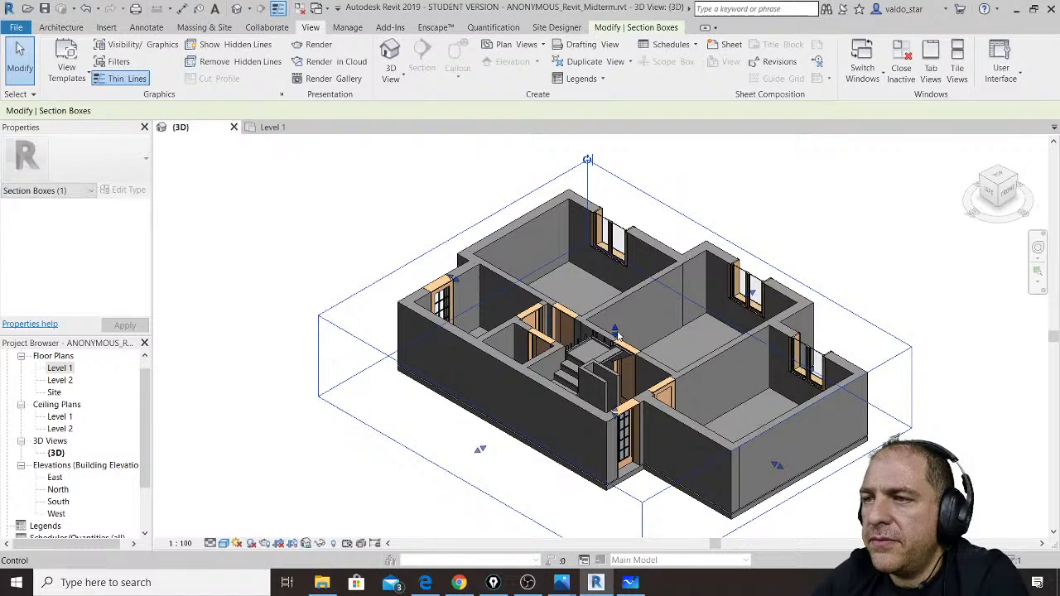
pyautogui.scroll(2, 638, 409)
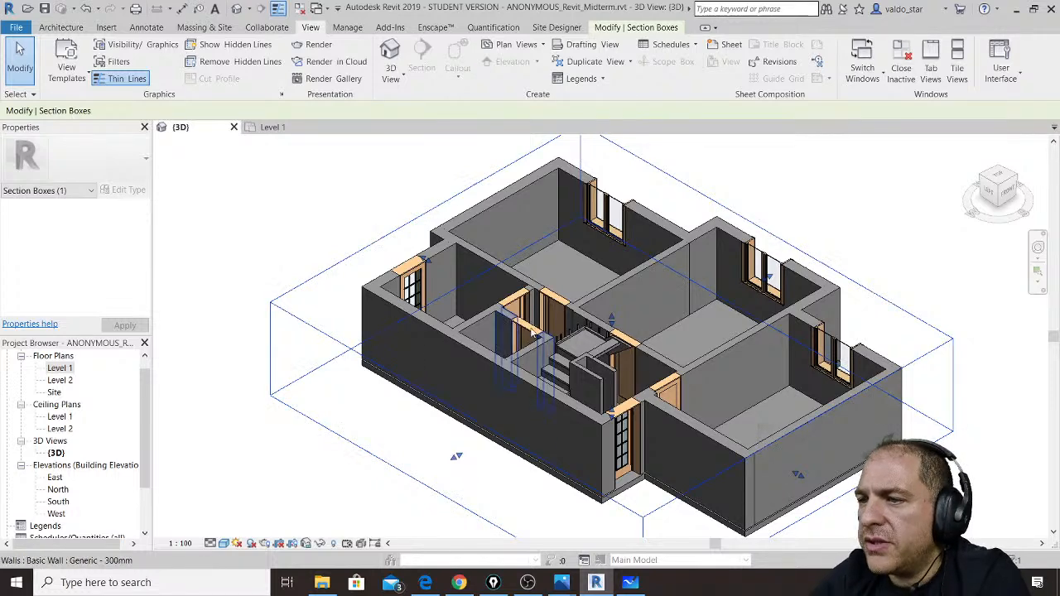
pyautogui.moveTo(611, 322); pyautogui.dragTo(613, 323)
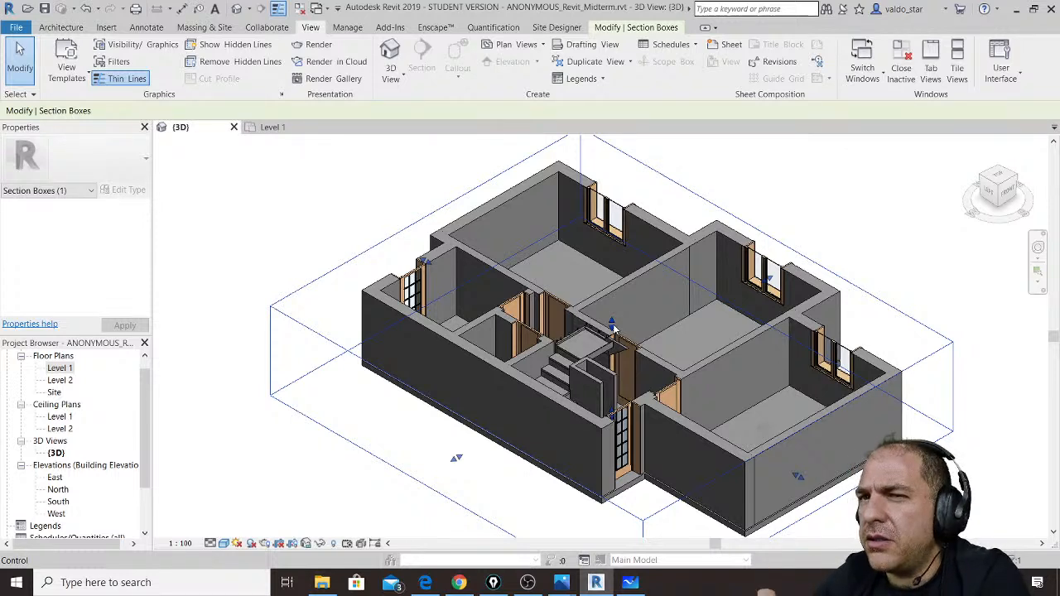
# Step: Deselect the section box and look through the project's plans, 3D views and elevations down to the Sheets category
pyautogui.click(342, 231)
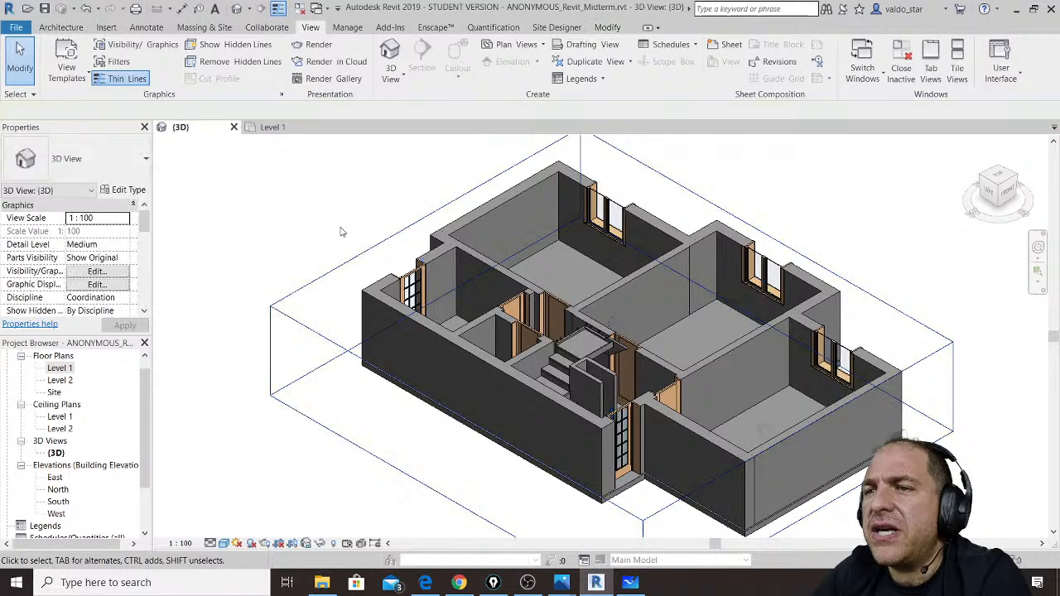
pyautogui.scroll(-1, 343, 232)
pyautogui.click(60, 368)
pyautogui.scroll(-2, 58, 431)
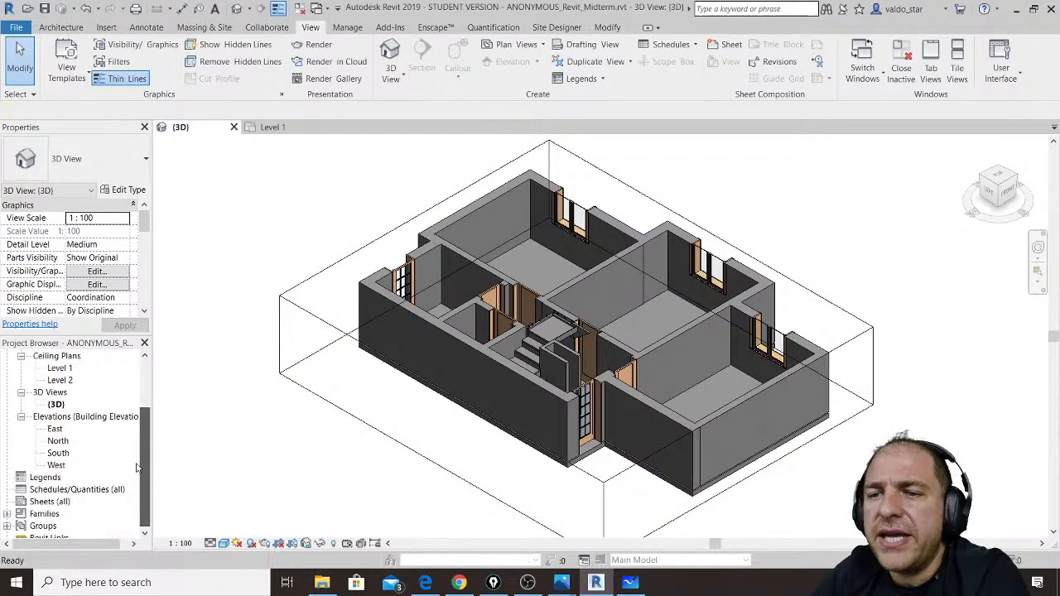
pyautogui.click(50, 489)
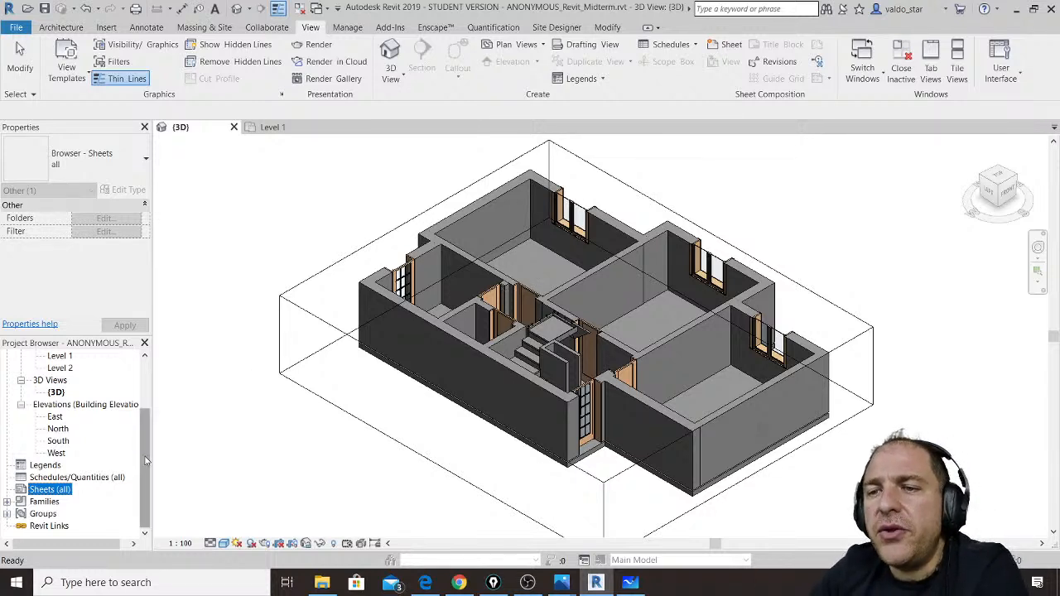
pyautogui.moveTo(149, 461); pyautogui.dragTo(148, 413)
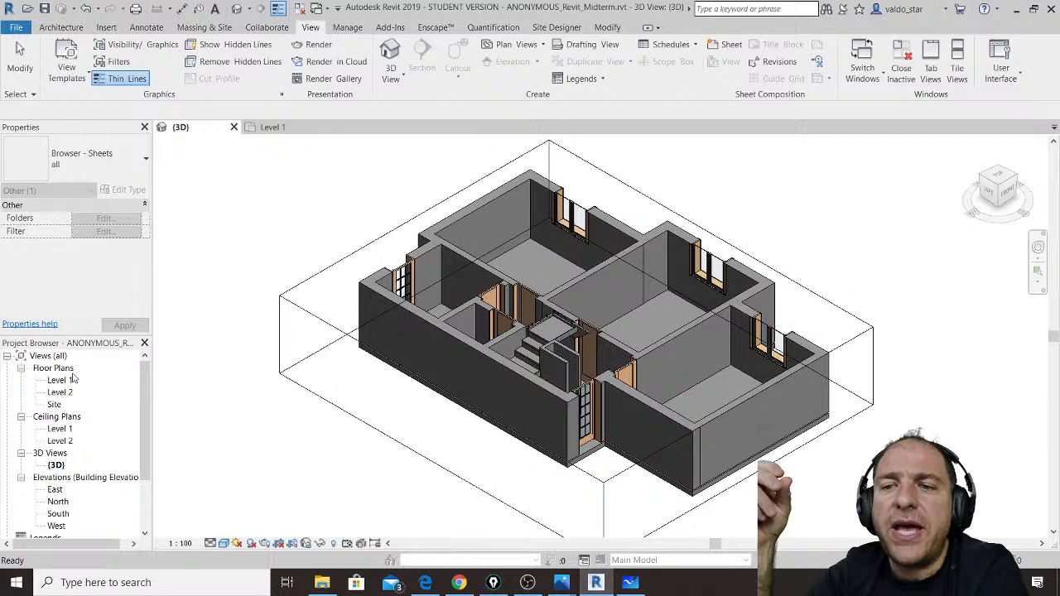
pyautogui.scroll(-1, 108, 418)
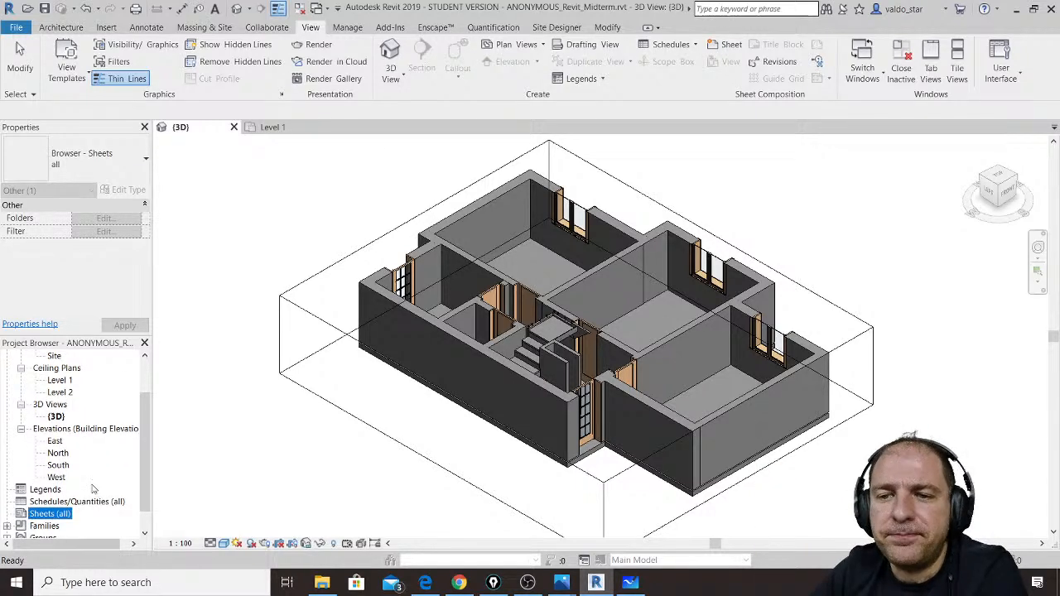
pyautogui.scroll(-1, 91, 493)
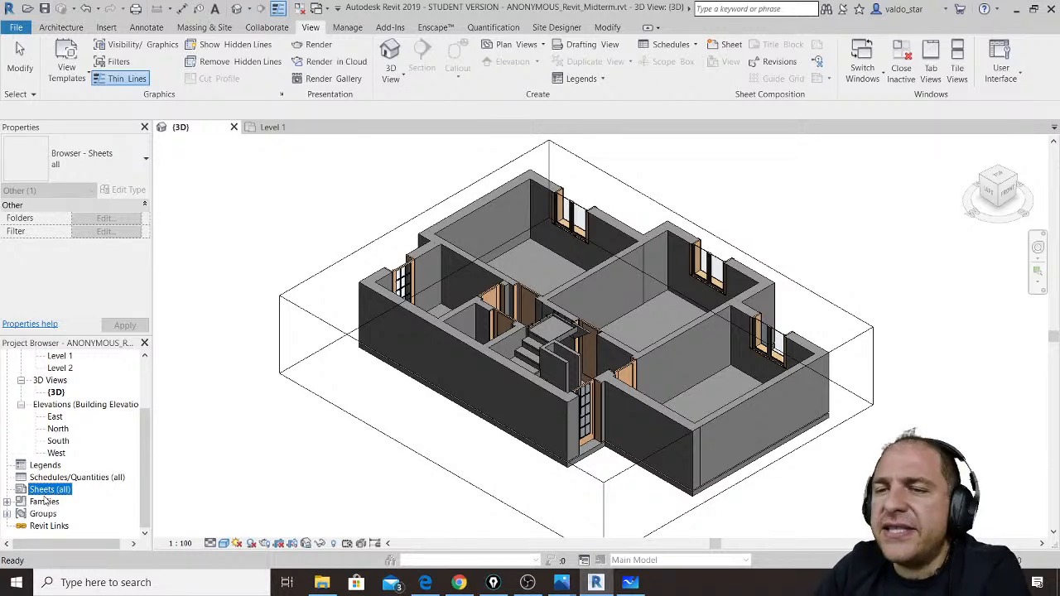
pyautogui.scroll(1, 112, 408)
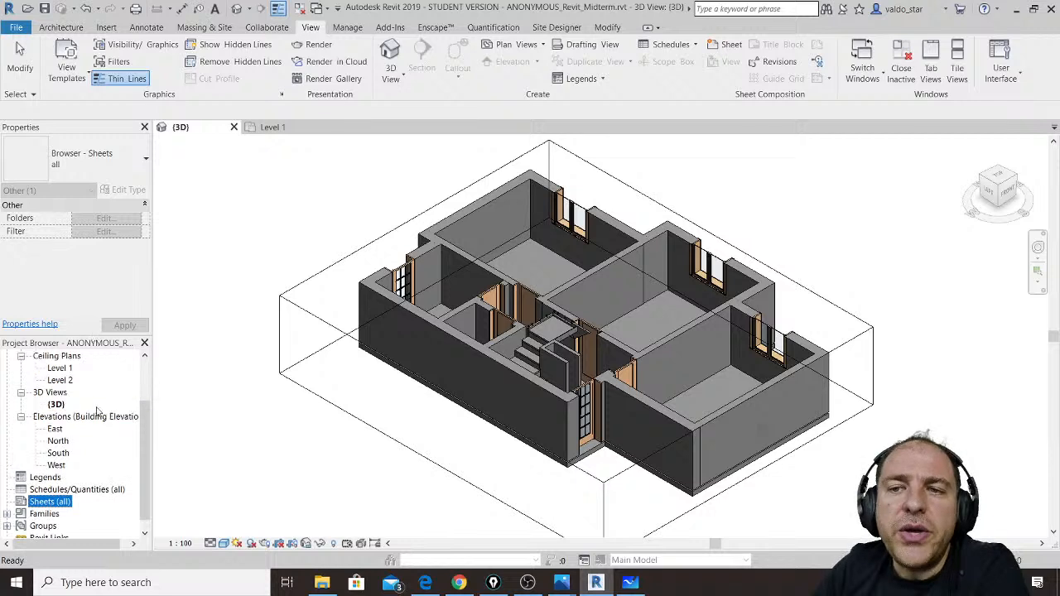
pyautogui.scroll(-1, 77, 445)
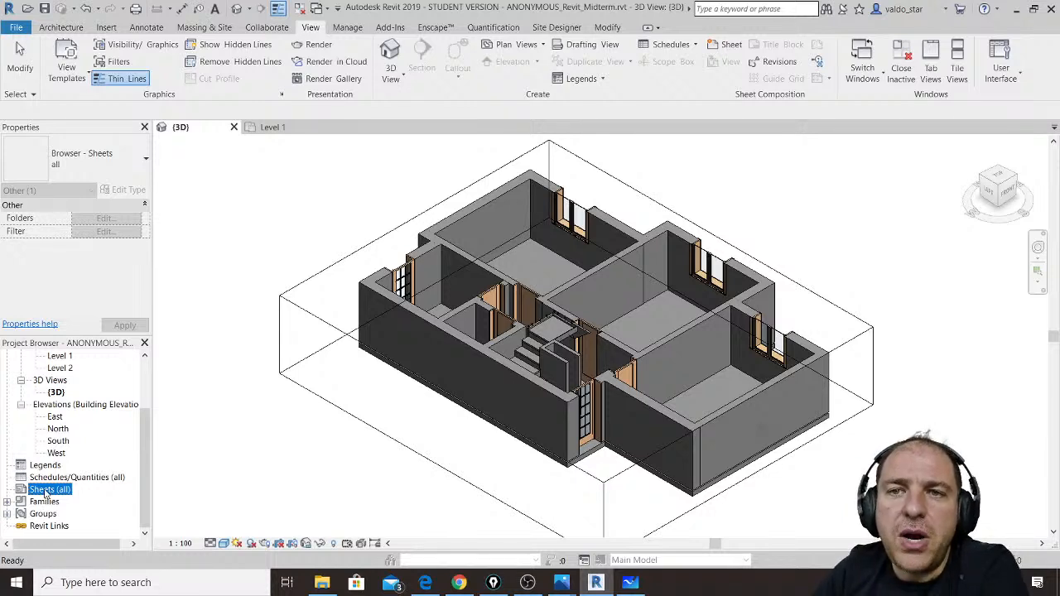
# Step: Start a new sheet and open the Titleblocks folder of the US Metric library to load a title block
pyautogui.rightClick(46, 493)
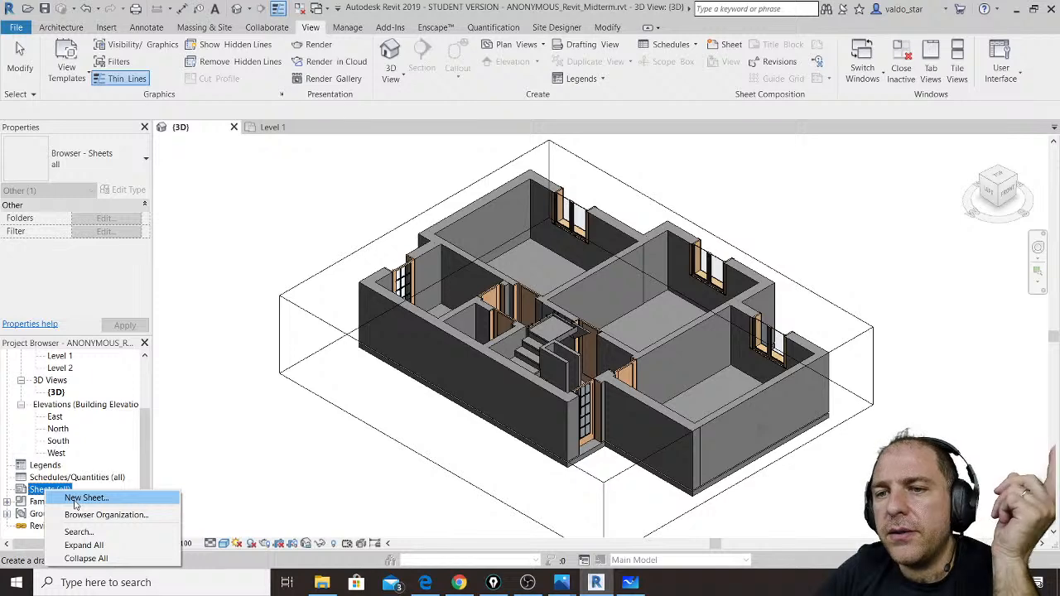
pyautogui.click(76, 499)
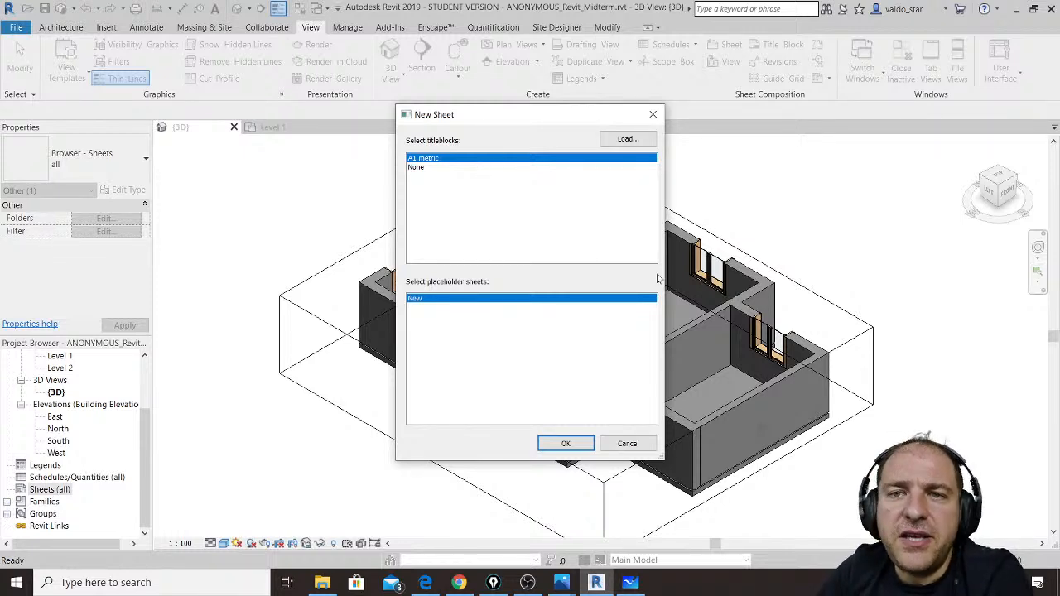
pyautogui.click(630, 140)
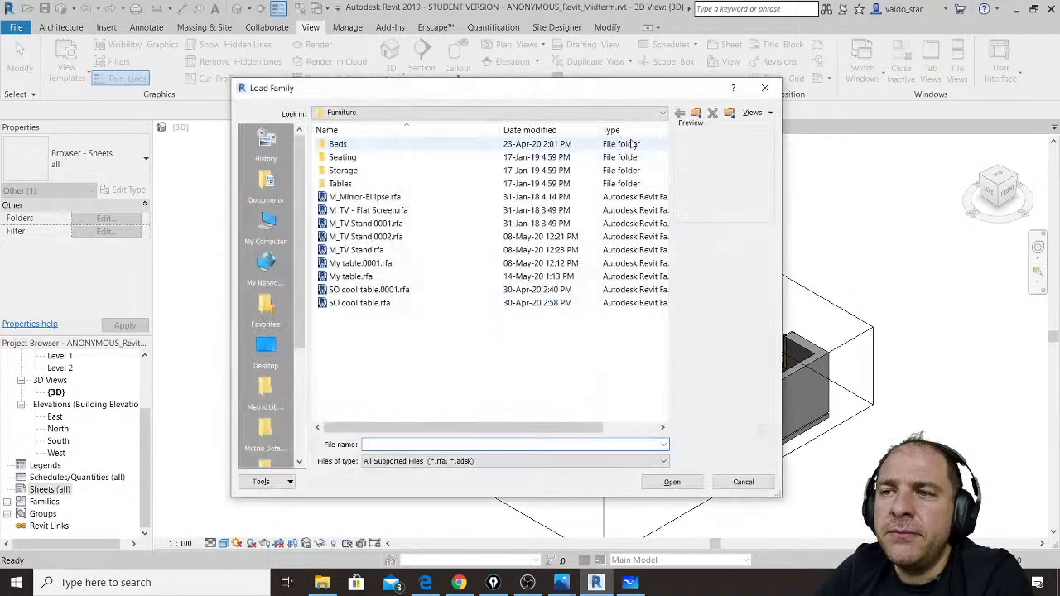
pyautogui.click(696, 114)
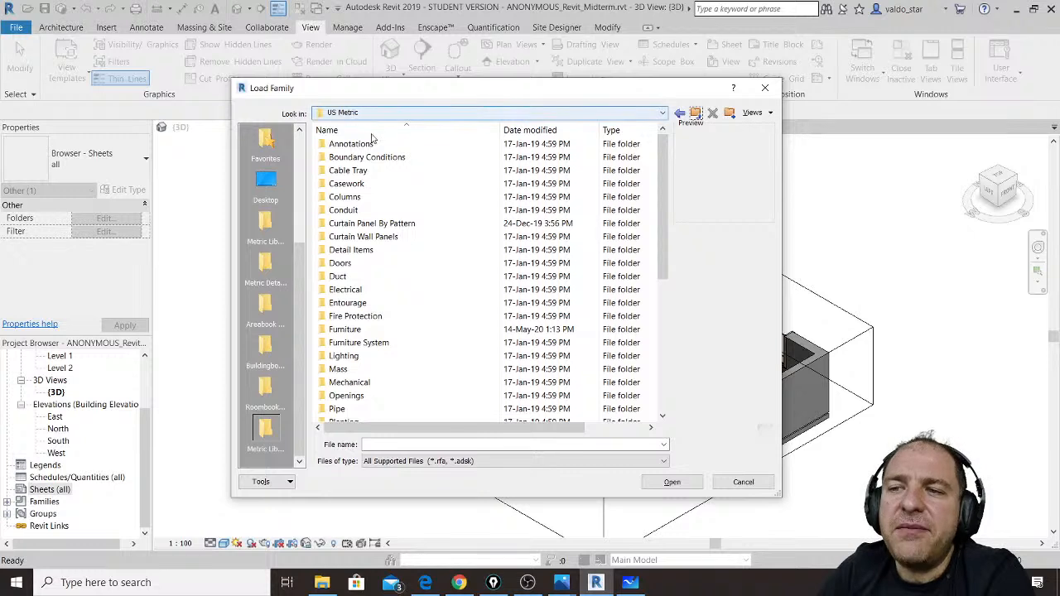
pyautogui.scroll(-2, 382, 183)
pyautogui.scroll(-4, 389, 199)
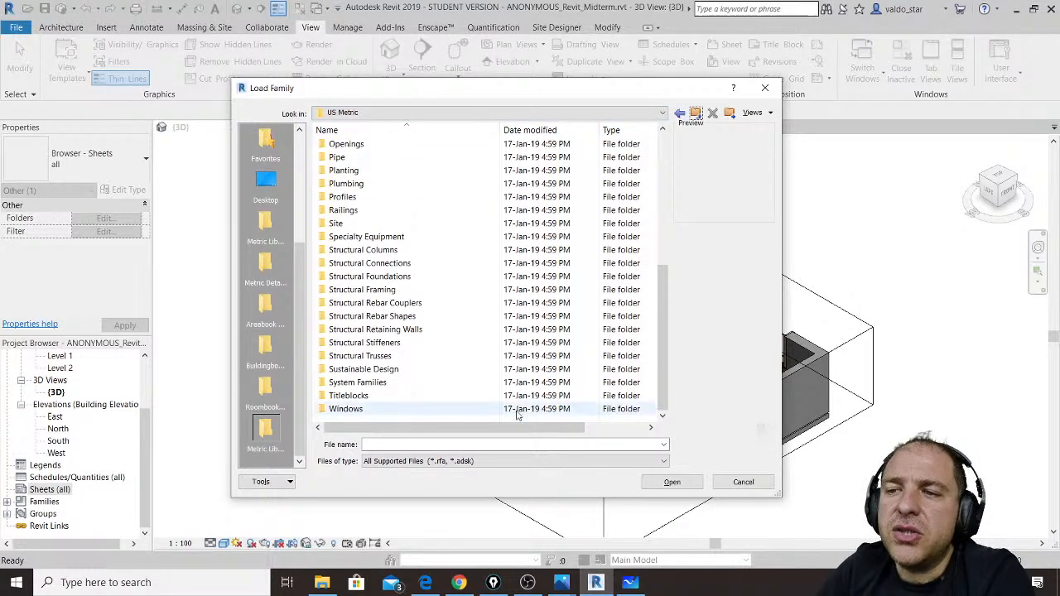
pyautogui.doubleClick(370, 399)
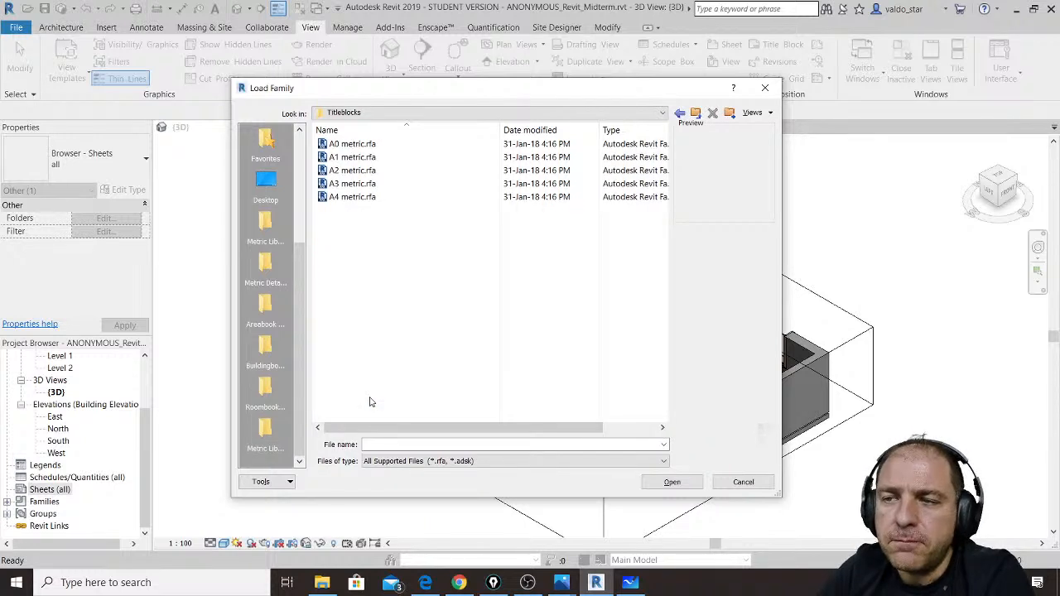
# Step: Preview the A0 to A4 metric title block families to compare their layouts
pyautogui.click(373, 145)
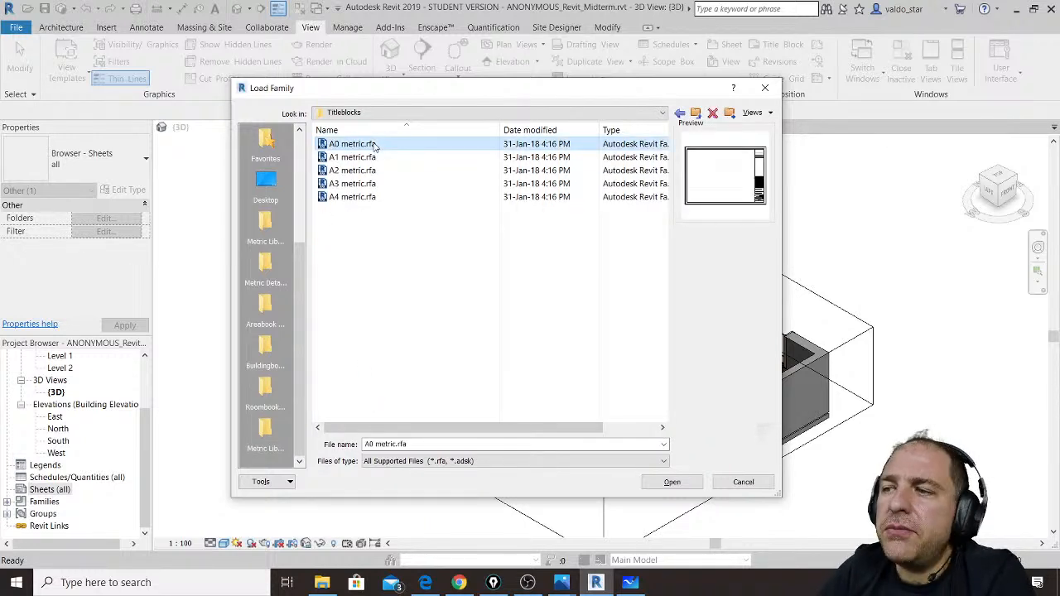
pyautogui.press('Down')
pyautogui.press('Down')
pyautogui.press('Down')
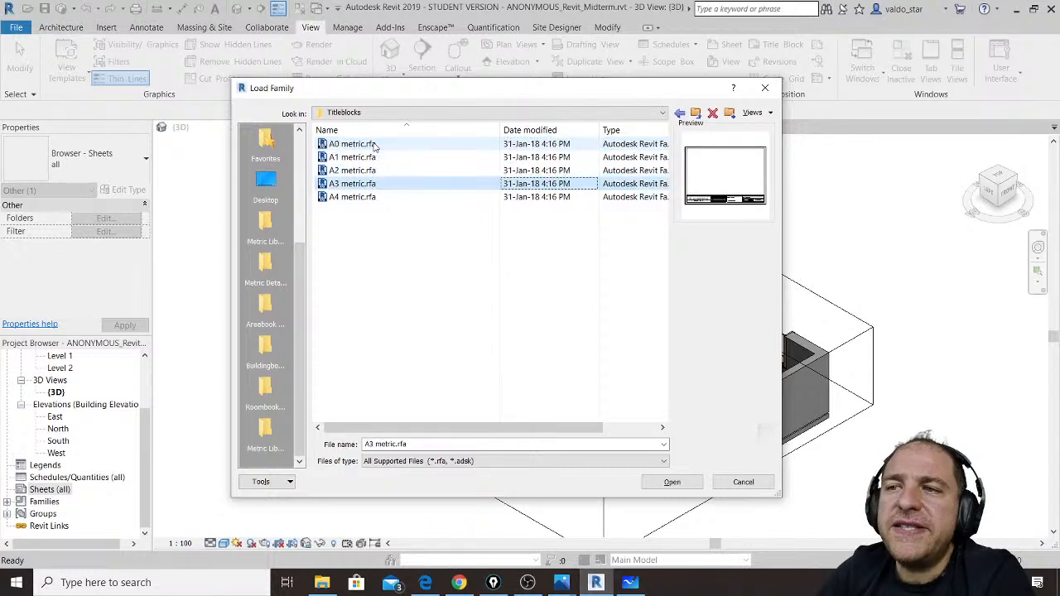
pyautogui.press('Down')
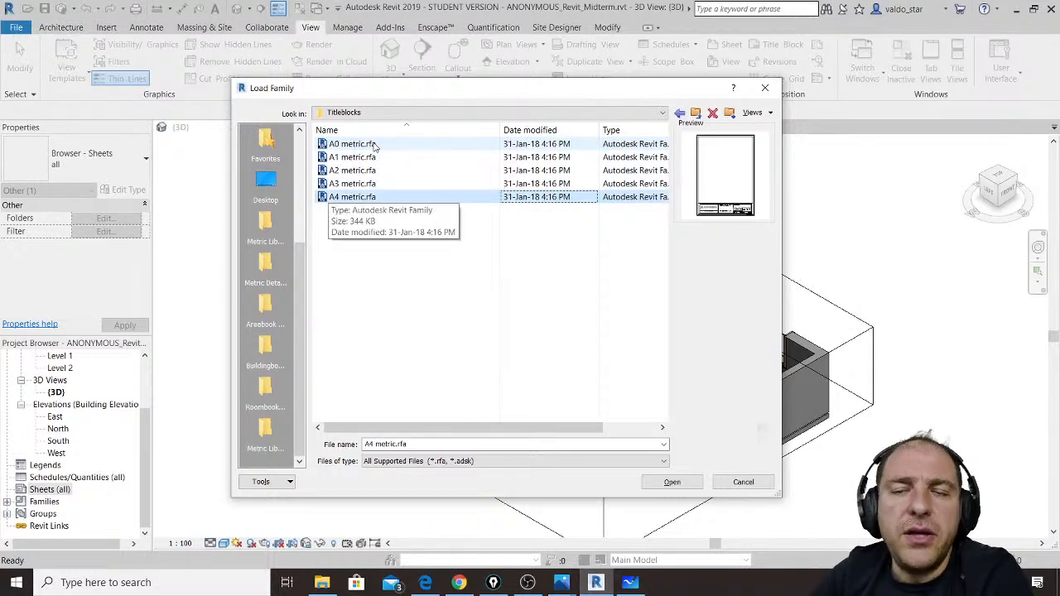
pyautogui.press('Up')
pyautogui.press('Up')
pyautogui.press('Up')
pyautogui.press('Up')
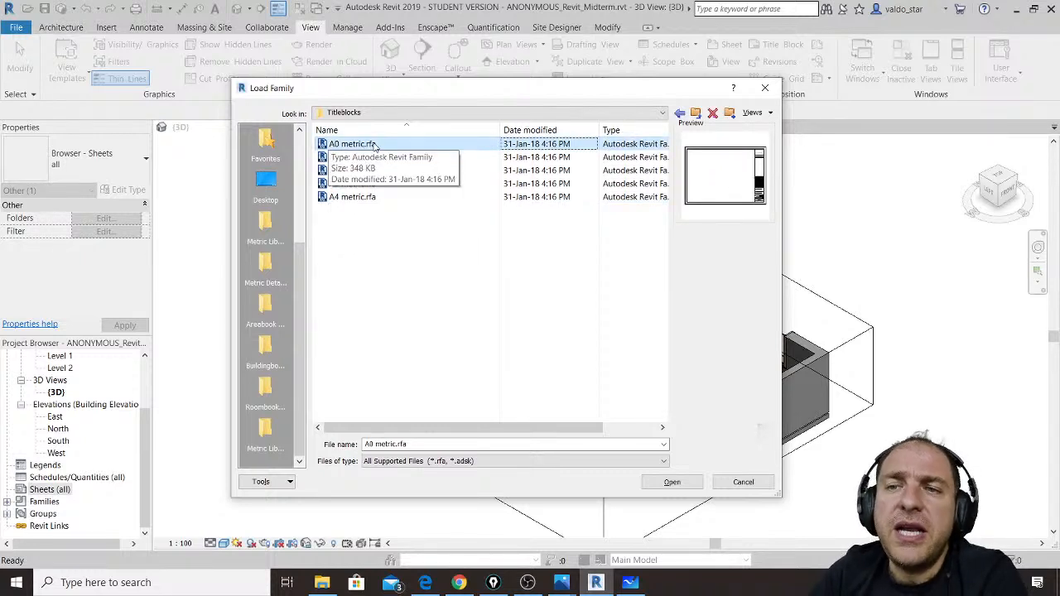
pyautogui.press('Down')
pyautogui.press('Down')
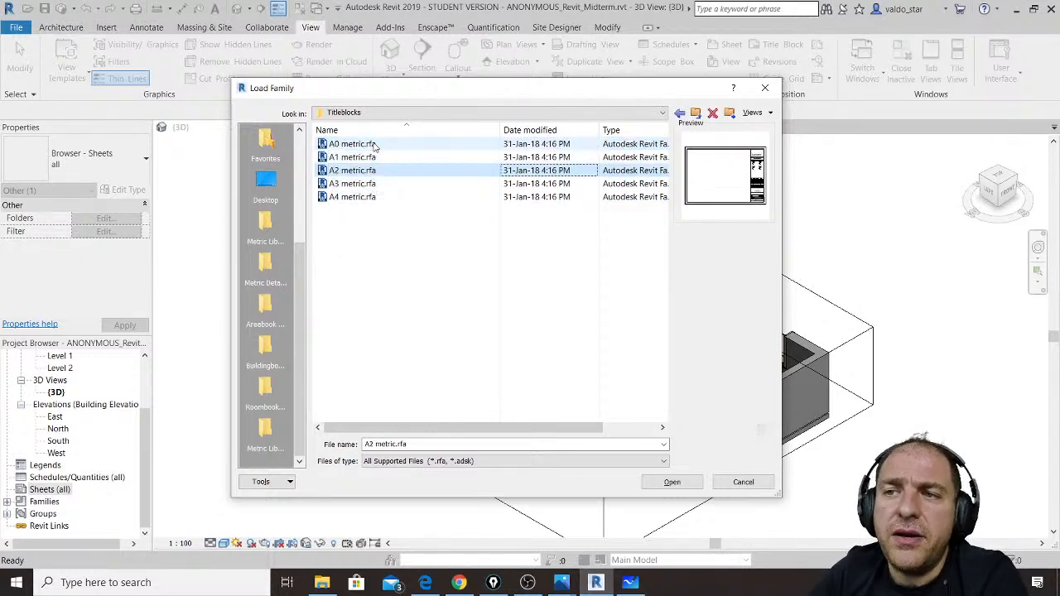
pyautogui.press('Down')
pyautogui.press('Down')
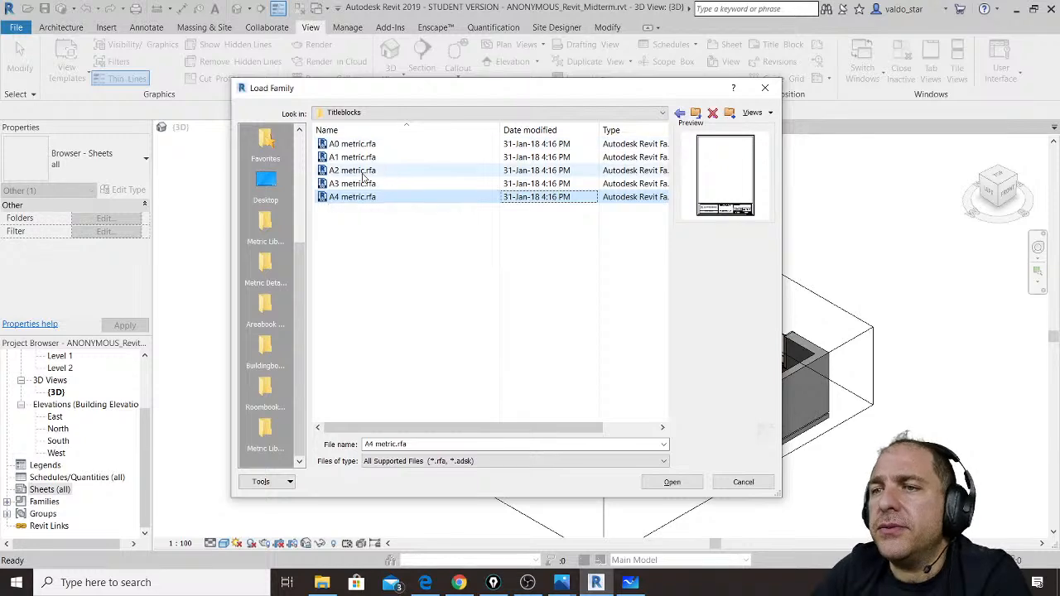
# Step: Load the A2 metric title block and create the new sheet with it
pyautogui.click(358, 170)
pyautogui.click(686, 484)
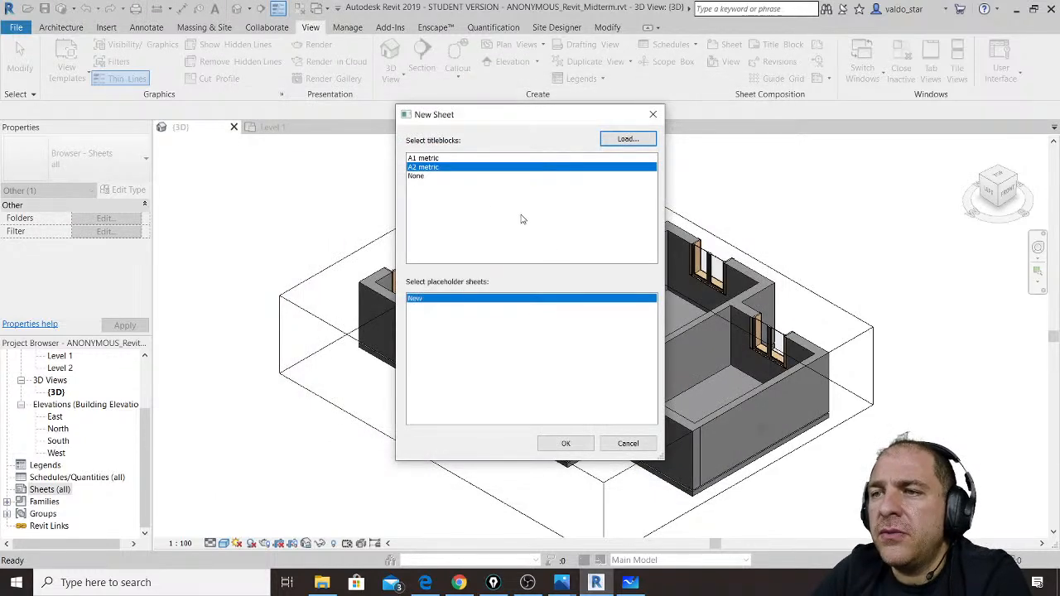
pyautogui.click(441, 169)
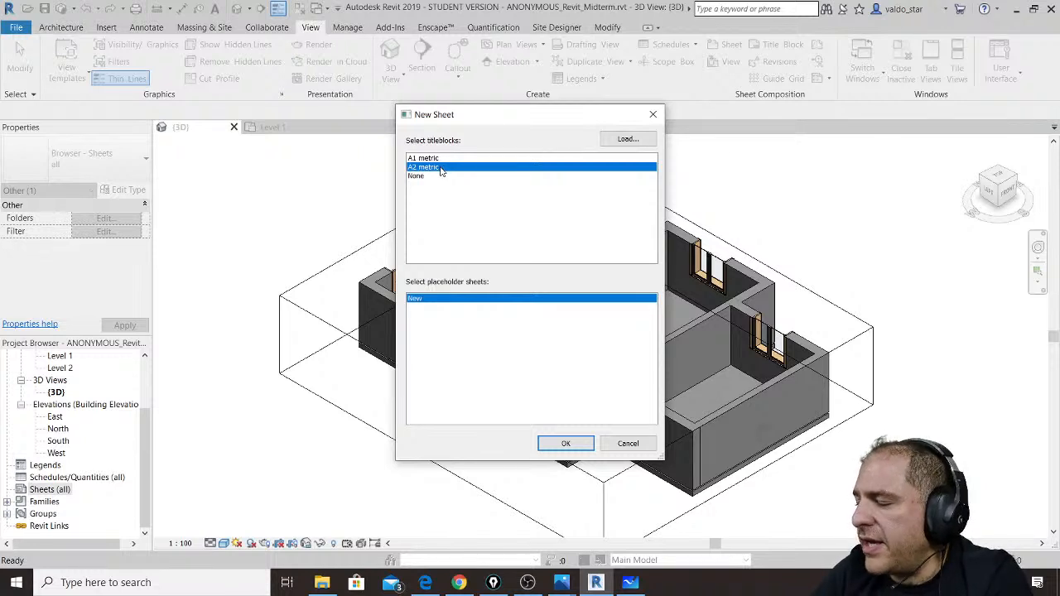
pyautogui.click(565, 445)
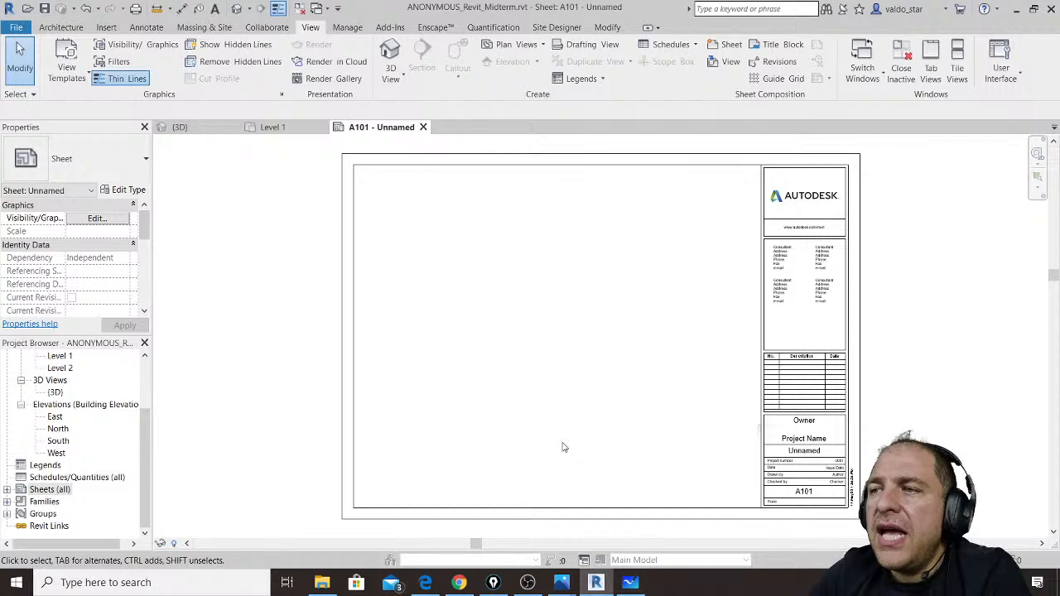
# Step: Select the A2 metric title block on the new sheet and examine its overall layout
pyautogui.click(358, 180)
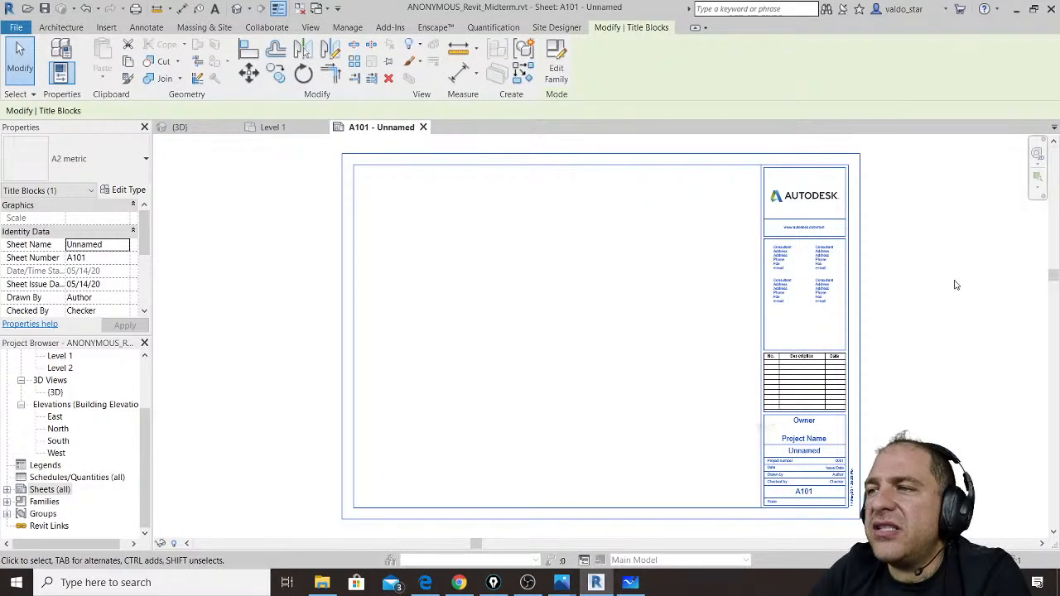
pyautogui.scroll(-2, 494, 428)
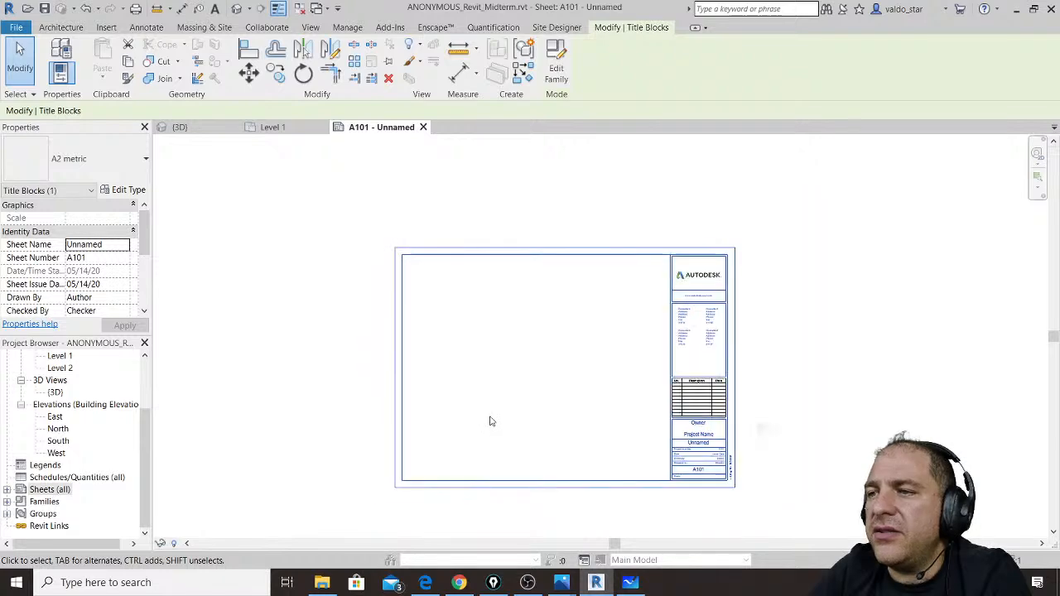
pyautogui.scroll(3, 501, 443)
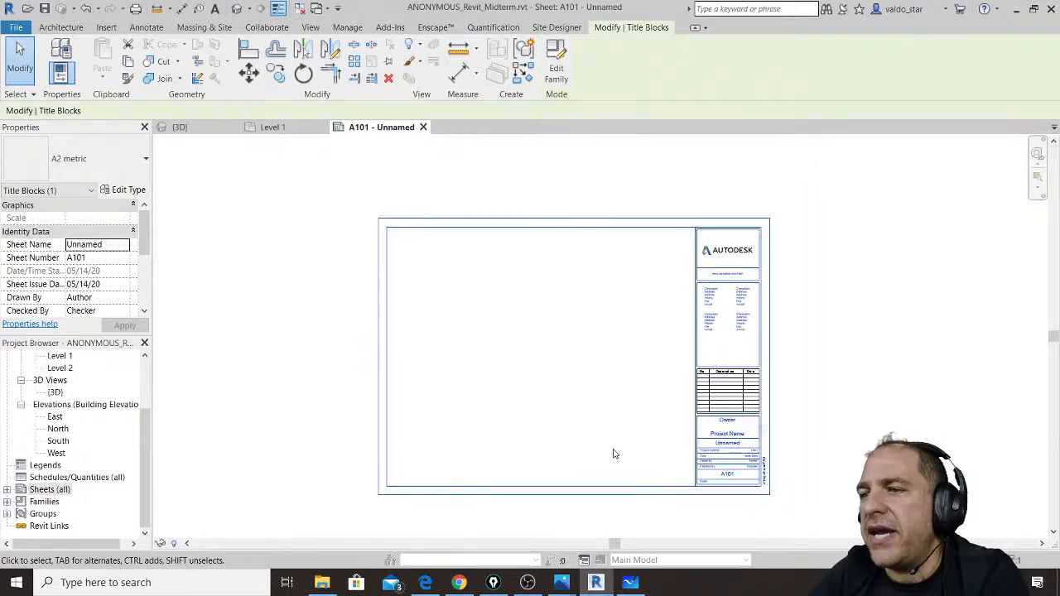
pyautogui.moveTo(626, 466); pyautogui.dragTo(604, 476, button='middle')
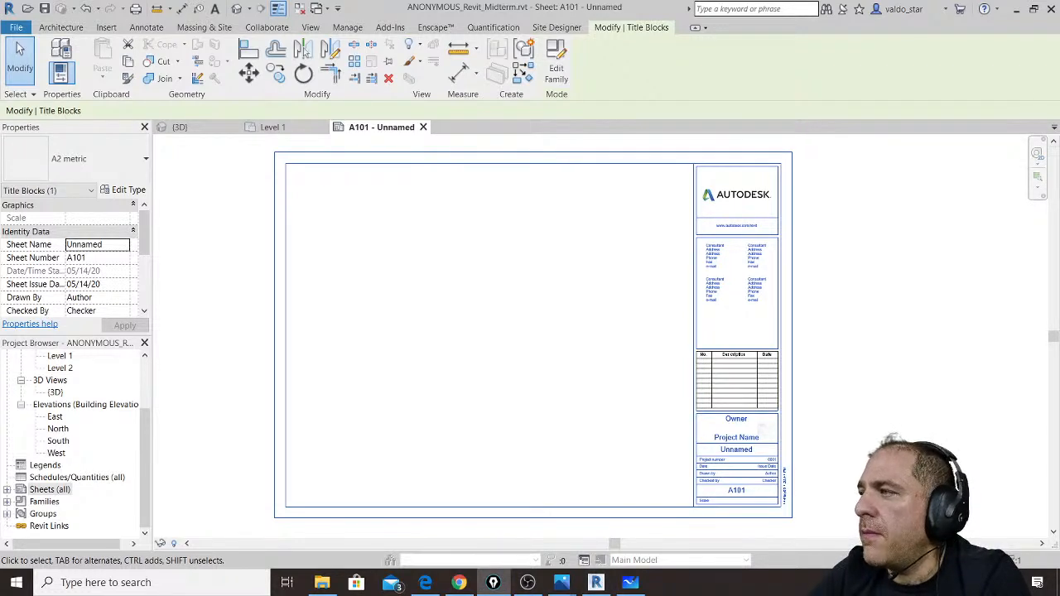
# Step: Outline the sheet's outer edge with the annotation pen and label it A2 with an arrow
pyautogui.moveTo(277, 157)
pyautogui.mouseDown()
pyautogui.moveTo(277, 525)
pyautogui.moveTo(273, 517)
pyautogui.moveTo(407, 530)
pyautogui.moveTo(795, 518)
pyautogui.moveTo(794, 144)
pyautogui.mouseUp()
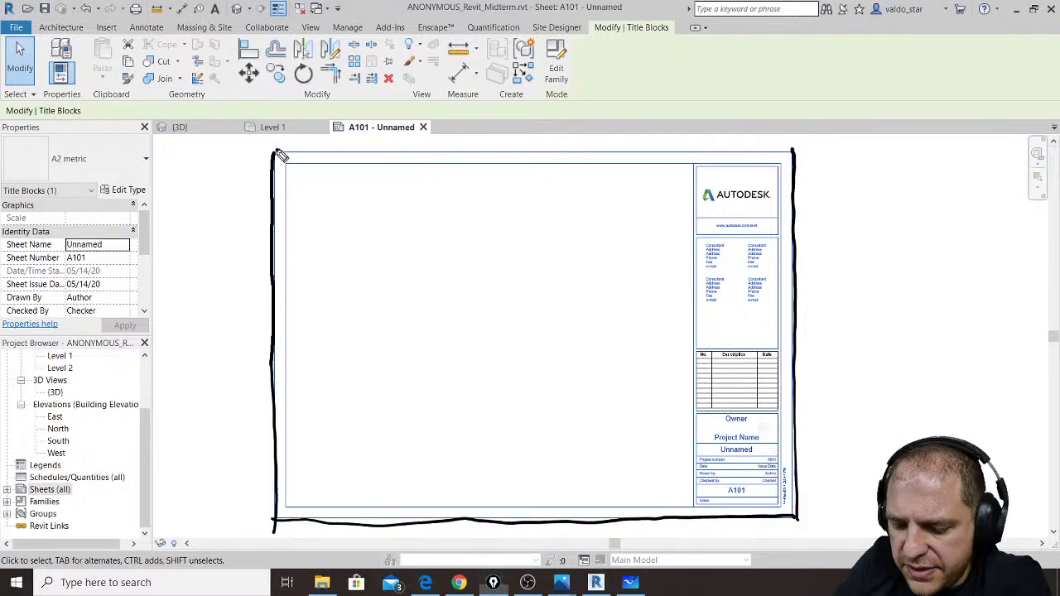
pyautogui.moveTo(276, 152); pyautogui.dragTo(791, 145)
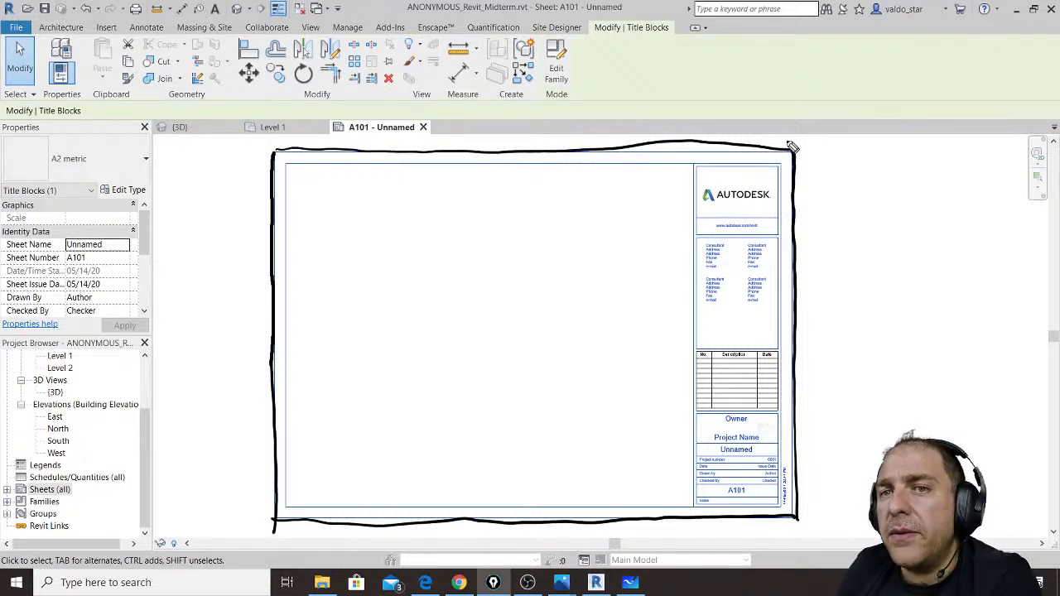
pyautogui.moveTo(797, 290)
pyautogui.mouseDown()
pyautogui.moveTo(845, 272)
pyautogui.moveTo(942, 268)
pyautogui.moveTo(926, 250)
pyautogui.moveTo(1002, 273)
pyautogui.mouseUp()
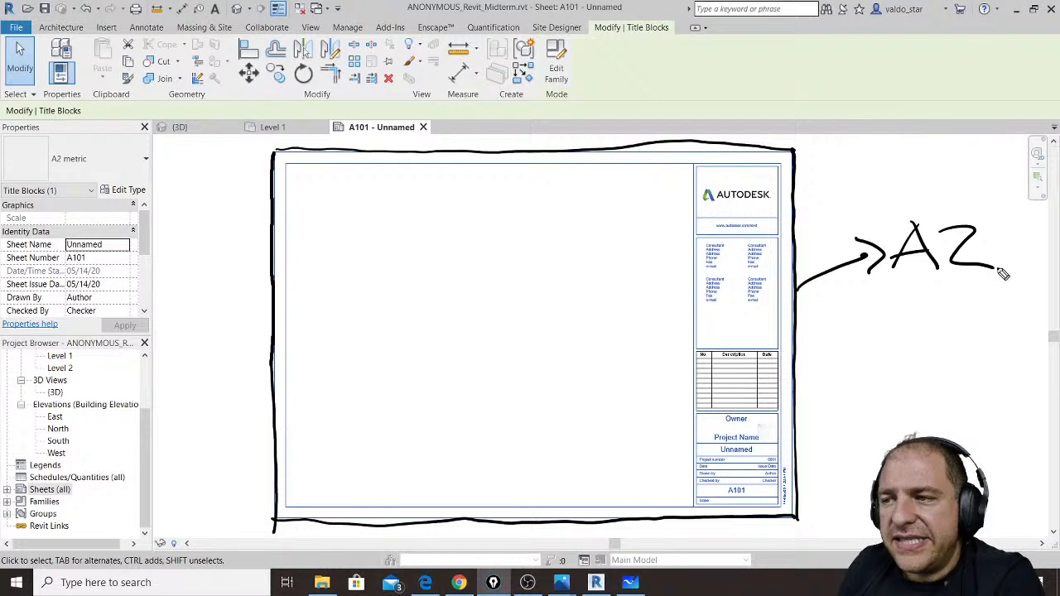
# Step: Mark the area inside the sheet's inner border with dashes and diagonal pen strokes, and clear all the pen marks
pyautogui.moveTo(288, 163)
pyautogui.mouseDown()
pyautogui.moveTo(285, 507)
pyautogui.moveTo(749, 502)
pyautogui.mouseUp()
pyautogui.moveTo(301, 162)
pyautogui.mouseDown()
pyautogui.moveTo(808, 158)
pyautogui.moveTo(785, 170)
pyautogui.moveTo(781, 220)
pyautogui.moveTo(783, 501)
pyautogui.mouseUp()
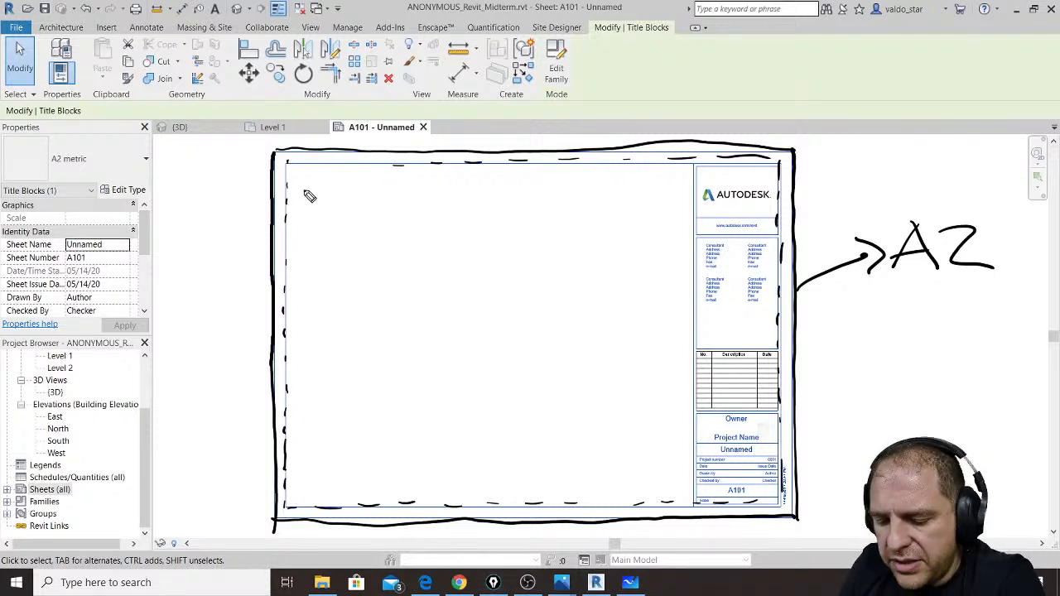
pyautogui.moveTo(279, 220); pyautogui.dragTo(389, 153)
pyautogui.moveTo(301, 282)
pyautogui.mouseDown()
pyautogui.moveTo(338, 266)
pyautogui.moveTo(478, 158)
pyautogui.mouseUp()
pyautogui.moveTo(348, 352); pyautogui.dragTo(611, 179)
pyautogui.moveTo(387, 455); pyautogui.dragTo(694, 224)
pyautogui.moveTo(487, 441); pyautogui.dragTo(684, 315)
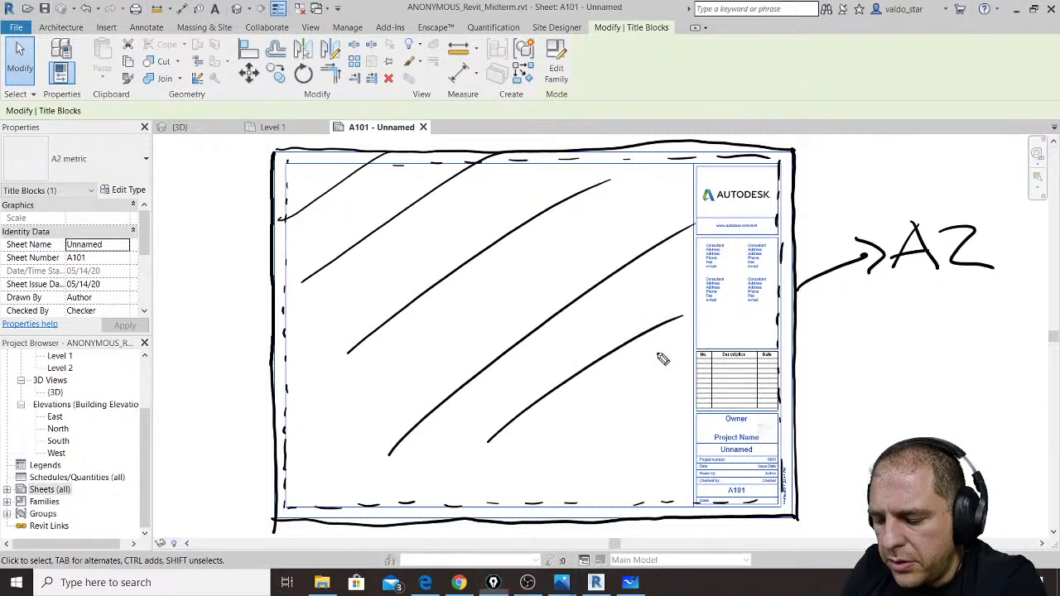
pyautogui.moveTo(617, 452); pyautogui.dragTo(718, 393)
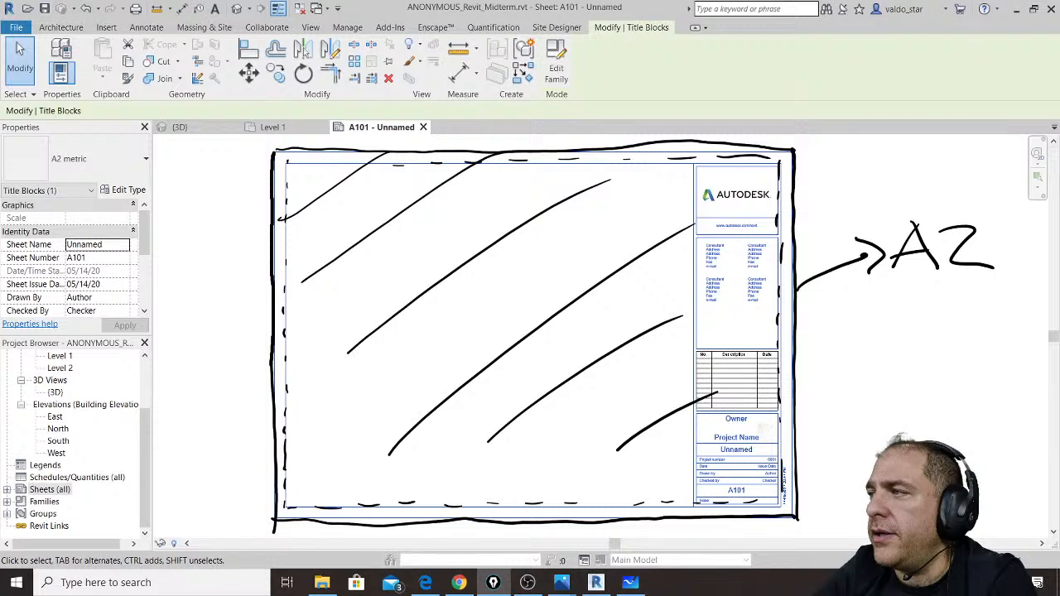
pyautogui.hotkey('ctrl', 'shift', '7')
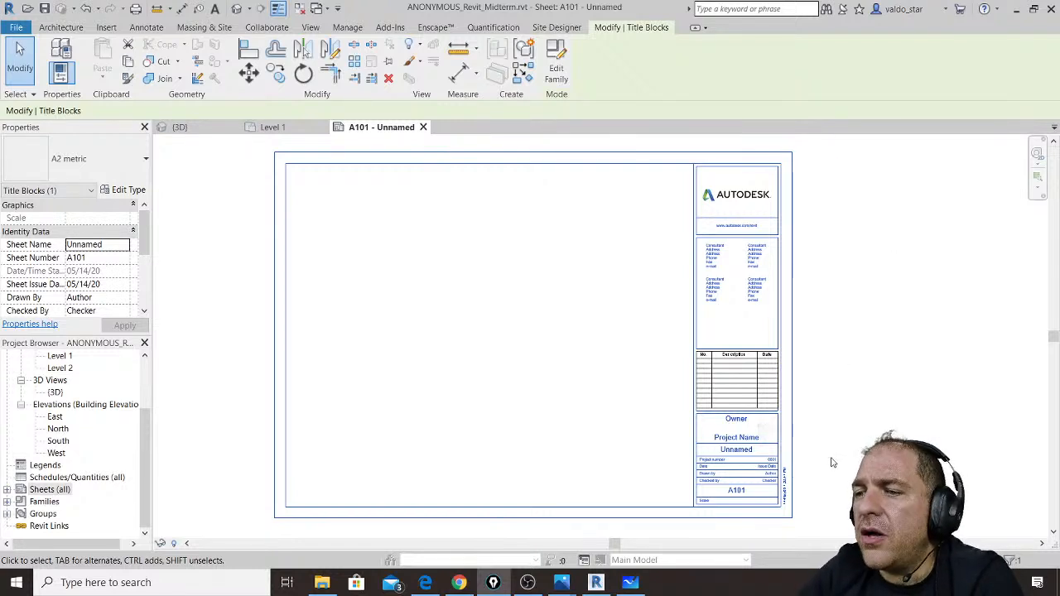
# Step: Examine the title block's project information, revision table and consultant fields up close, and deselect the title block
pyautogui.scroll(4, 785, 520)
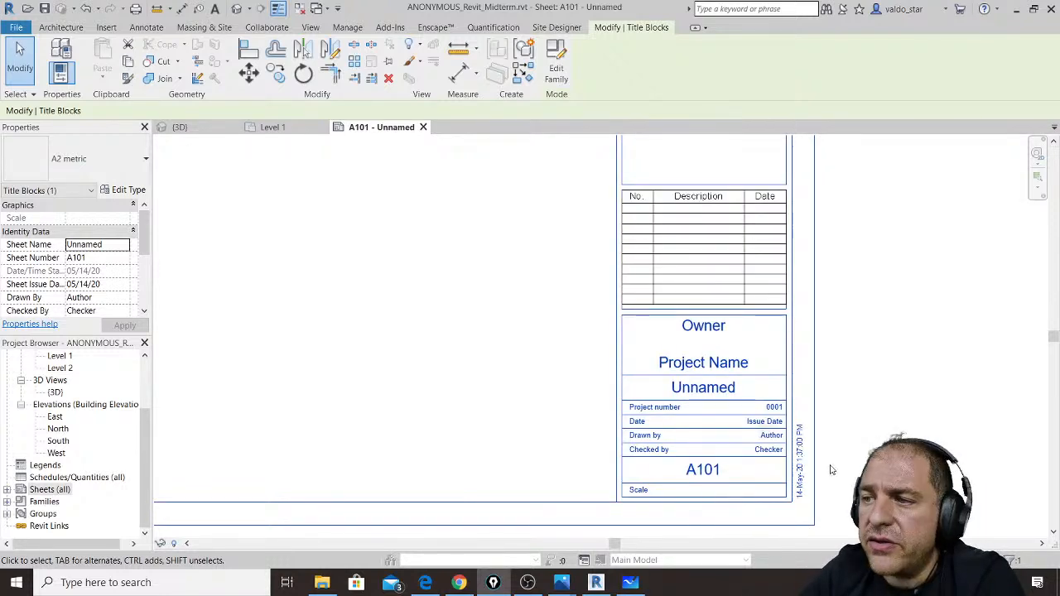
pyautogui.scroll(-2, 730, 469)
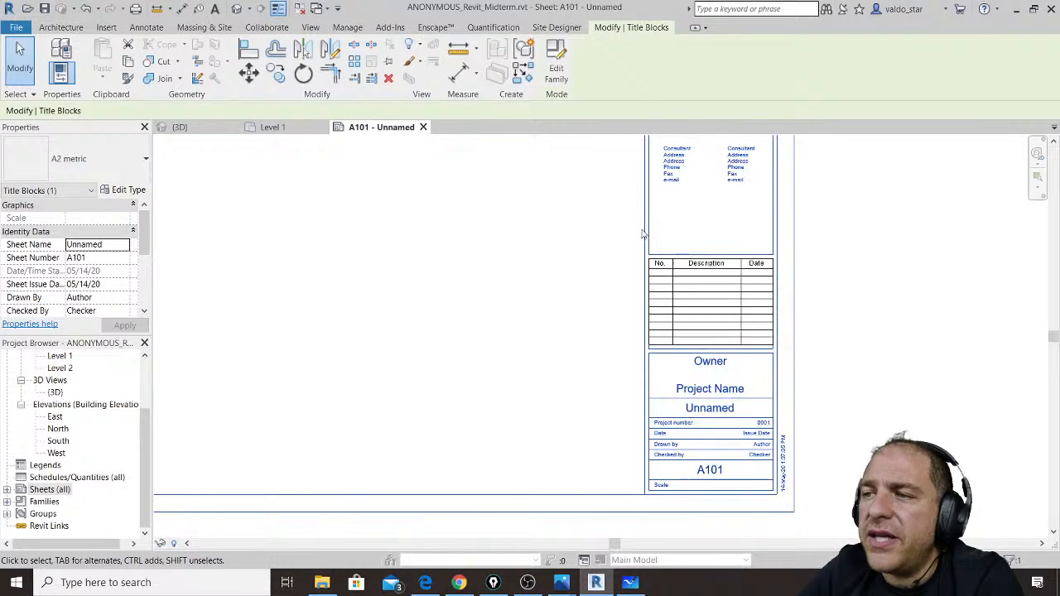
pyautogui.scroll(-3, 643, 235)
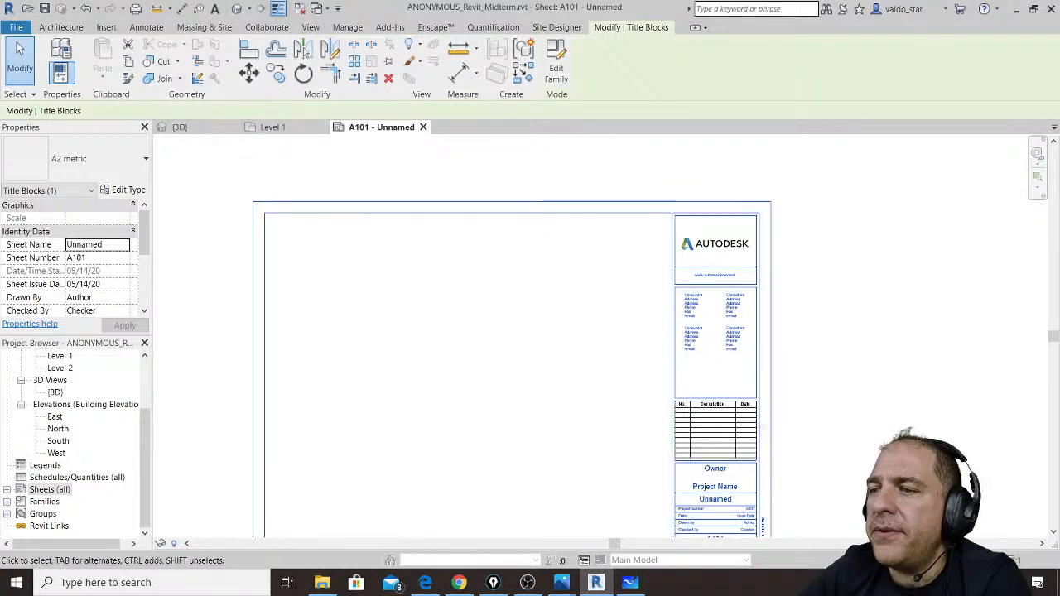
pyautogui.moveTo(786, 415); pyautogui.dragTo(646, 330, button='middle')
pyautogui.scroll(2, 646, 330)
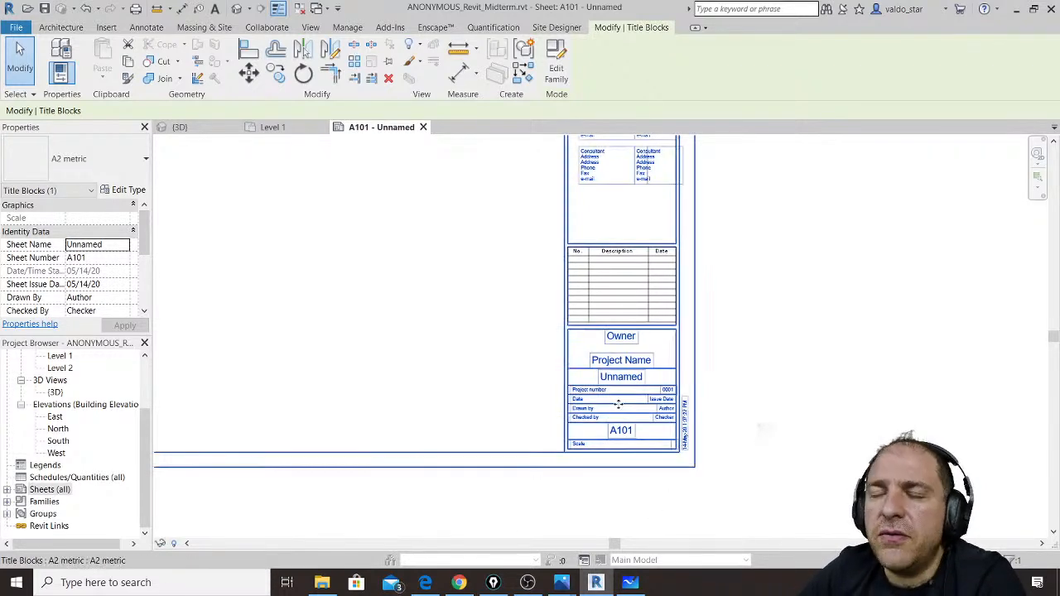
pyautogui.moveTo(579, 258); pyautogui.dragTo(588, 312, button='middle')
pyautogui.scroll(1, 606, 271)
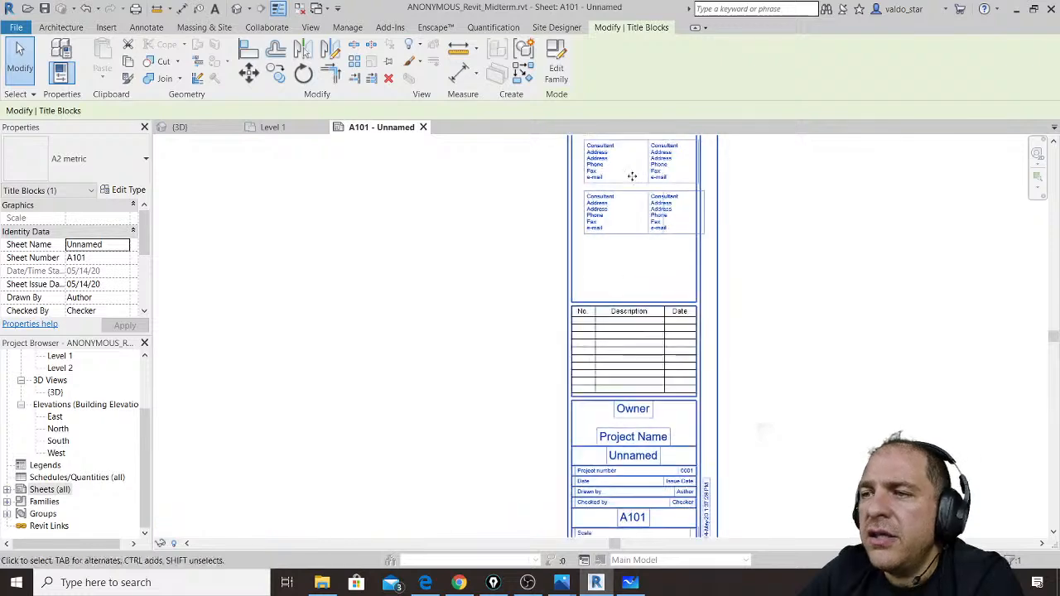
pyautogui.moveTo(641, 197); pyautogui.dragTo(630, 297, button='middle')
pyautogui.scroll(2, 625, 290)
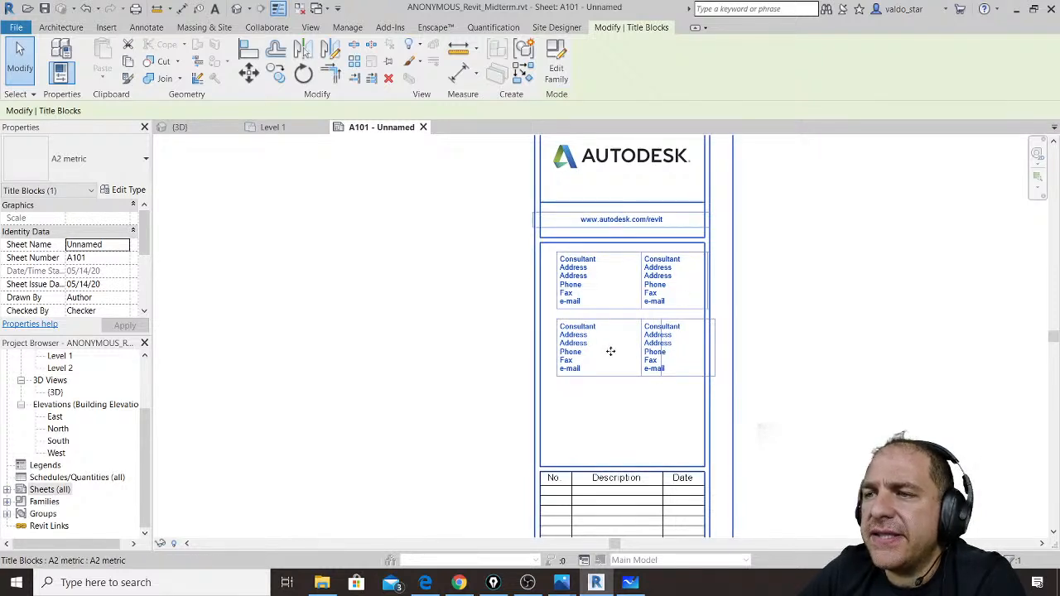
pyautogui.click(837, 348)
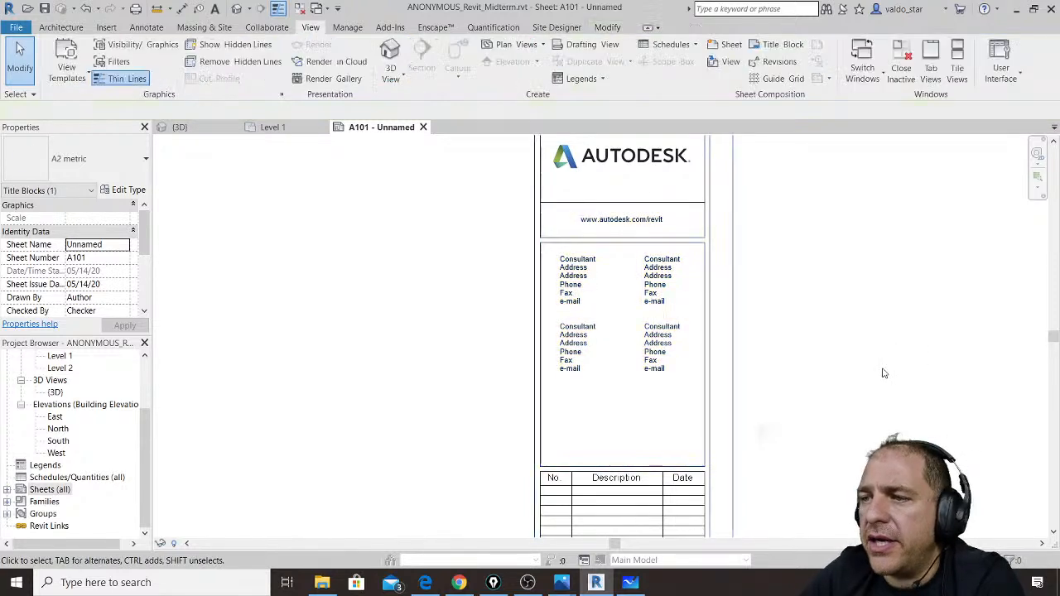
# Step: Mark the title block column, a hatched strip along the sheet's lower edge and the area above it with the pen, and clear the marks
pyautogui.scroll(-1, 824, 254)
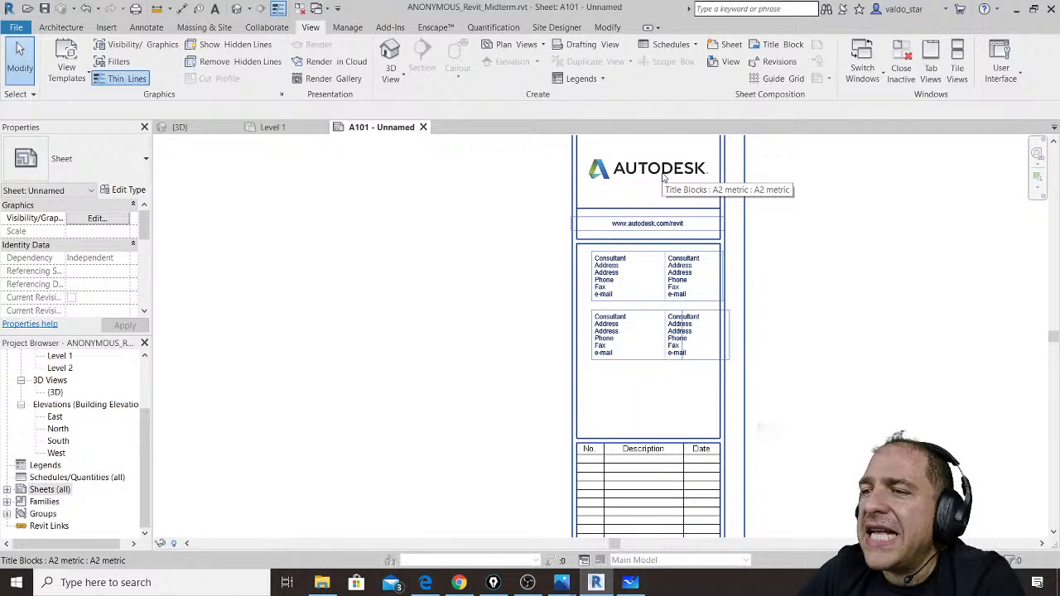
pyautogui.scroll(-2, 702, 269)
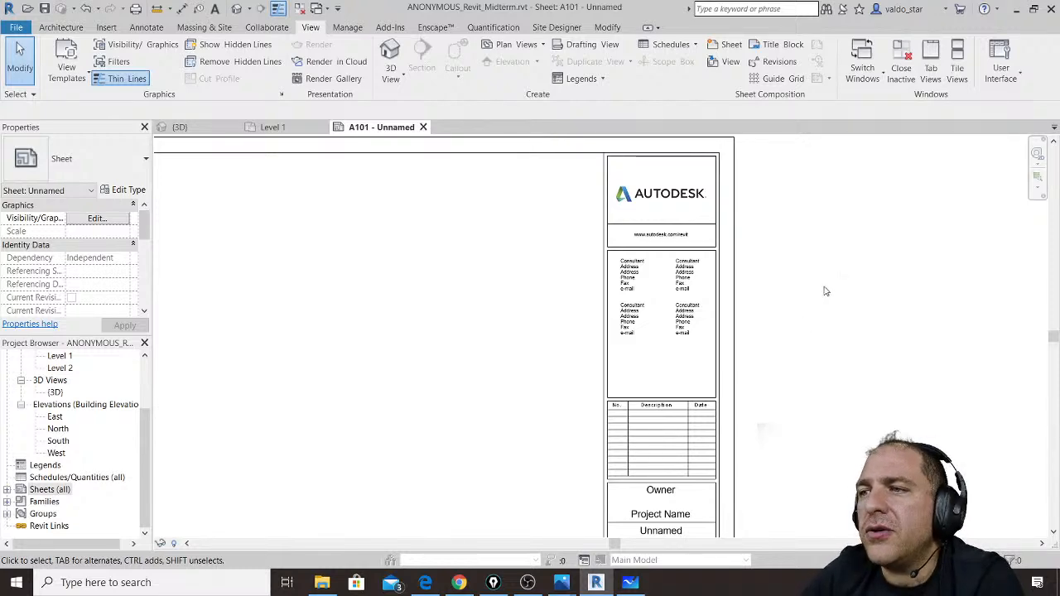
pyautogui.moveTo(677, 321); pyautogui.dragTo(805, 286, button='middle')
pyautogui.scroll(-1, 805, 286)
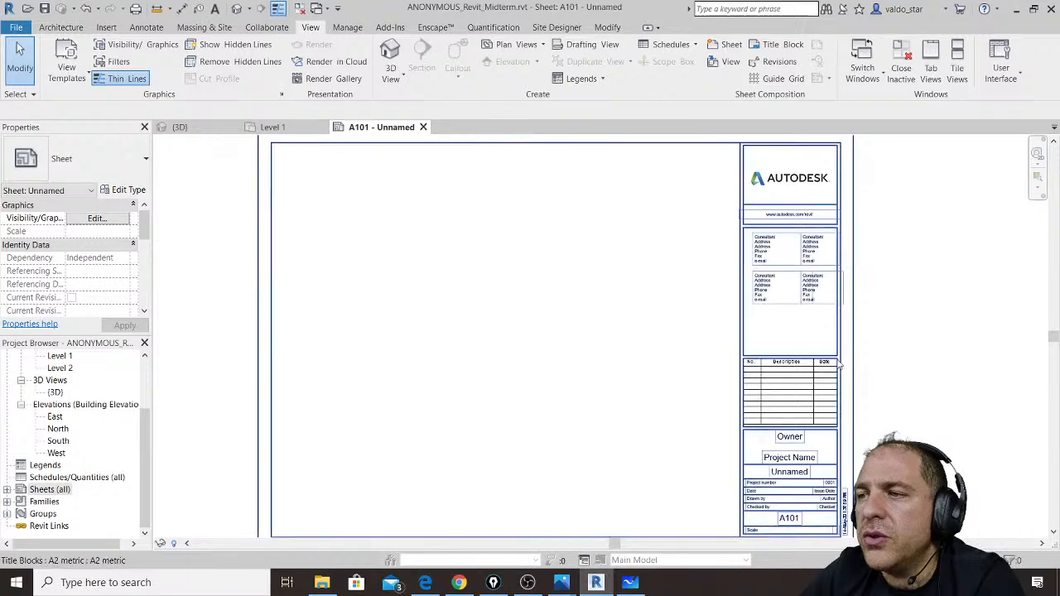
pyautogui.moveTo(844, 368)
pyautogui.mouseDown(button='middle')
pyautogui.moveTo(831, 357)
pyautogui.moveTo(838, 365)
pyautogui.mouseUp(button='middle')
pyautogui.scroll(-1, 838, 367)
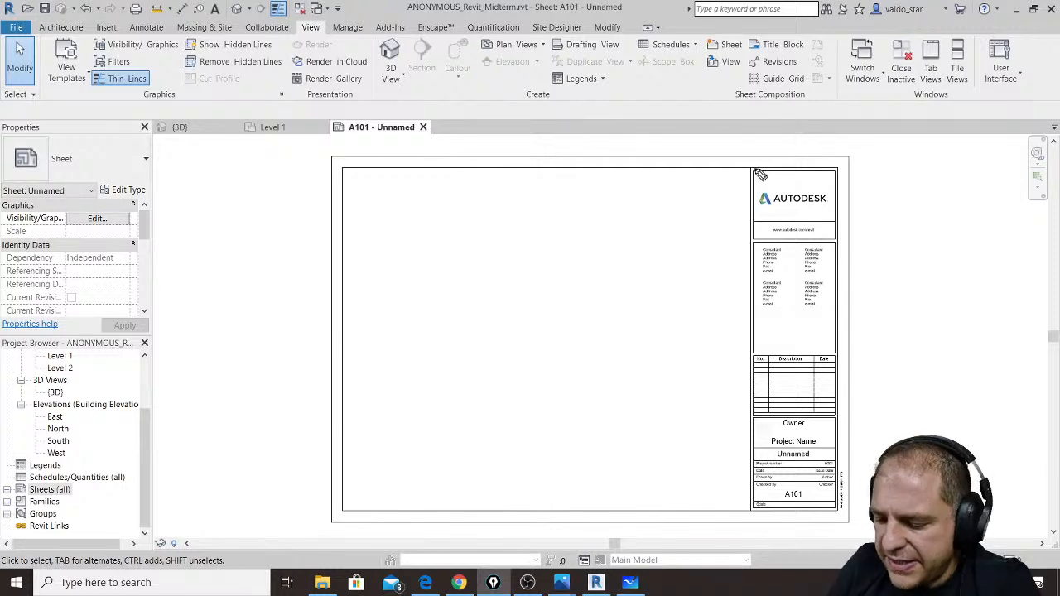
pyautogui.moveTo(757, 184)
pyautogui.mouseDown()
pyautogui.moveTo(751, 504)
pyautogui.moveTo(832, 394)
pyautogui.moveTo(778, 174)
pyautogui.mouseUp()
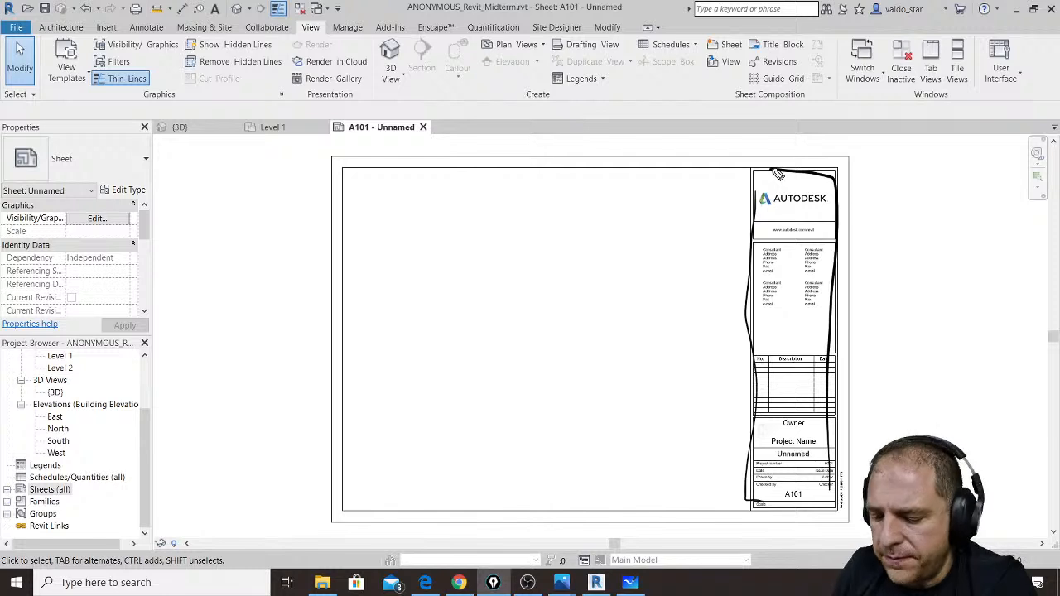
pyautogui.moveTo(344, 472)
pyautogui.mouseDown()
pyautogui.moveTo(343, 509)
pyautogui.moveTo(655, 511)
pyautogui.moveTo(842, 507)
pyautogui.moveTo(525, 478)
pyautogui.moveTo(825, 474)
pyautogui.mouseUp()
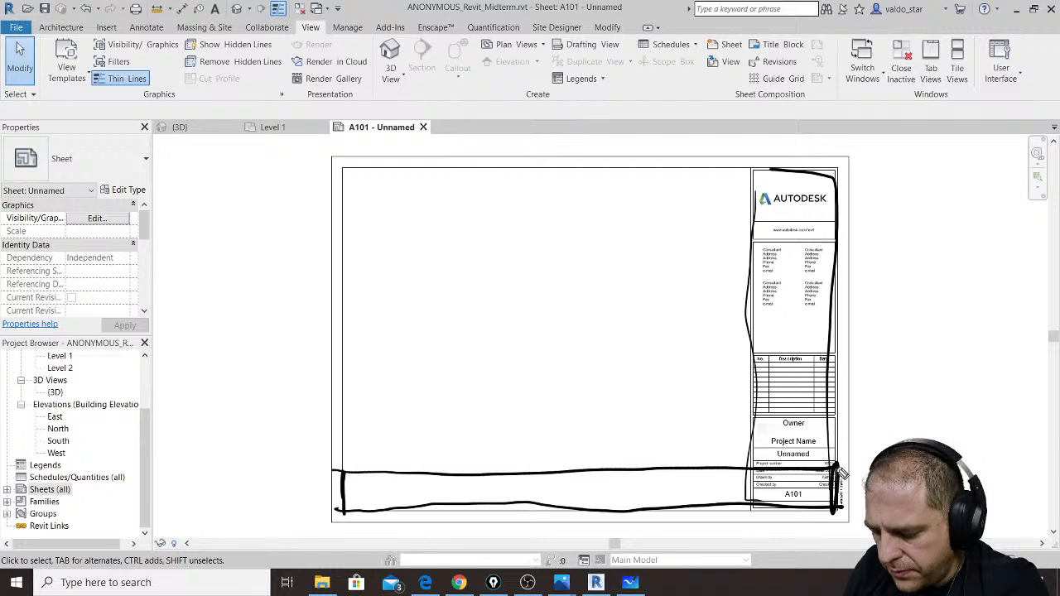
pyautogui.moveTo(352, 501)
pyautogui.mouseDown()
pyautogui.moveTo(397, 488)
pyautogui.moveTo(534, 507)
pyautogui.moveTo(671, 499)
pyautogui.moveTo(810, 476)
pyautogui.mouseUp()
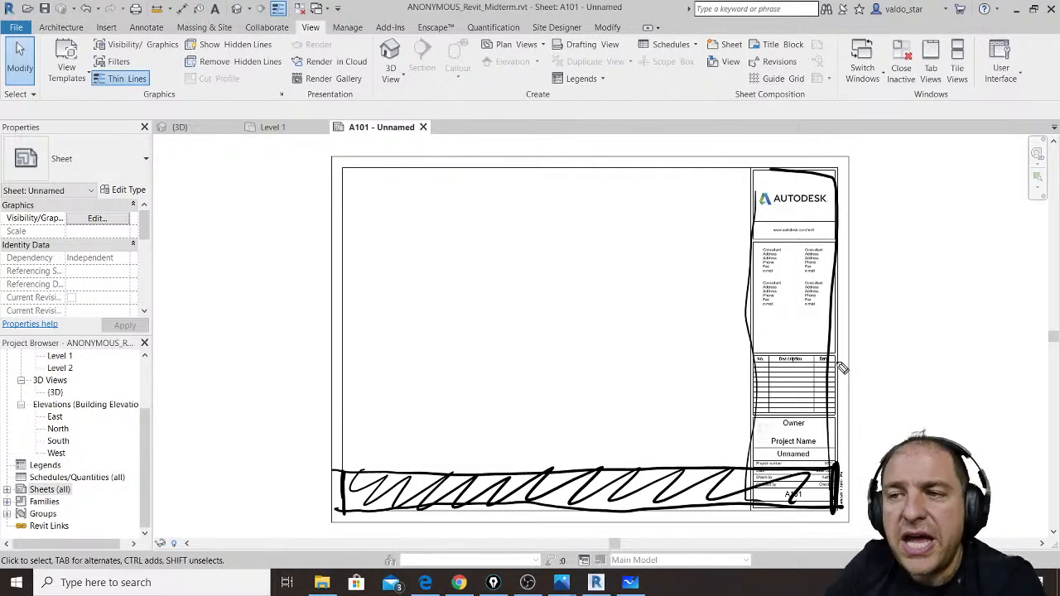
pyautogui.moveTo(347, 166)
pyautogui.mouseDown()
pyautogui.moveTo(349, 450)
pyautogui.moveTo(673, 447)
pyautogui.moveTo(825, 331)
pyautogui.moveTo(648, 171)
pyautogui.moveTo(339, 150)
pyautogui.mouseUp()
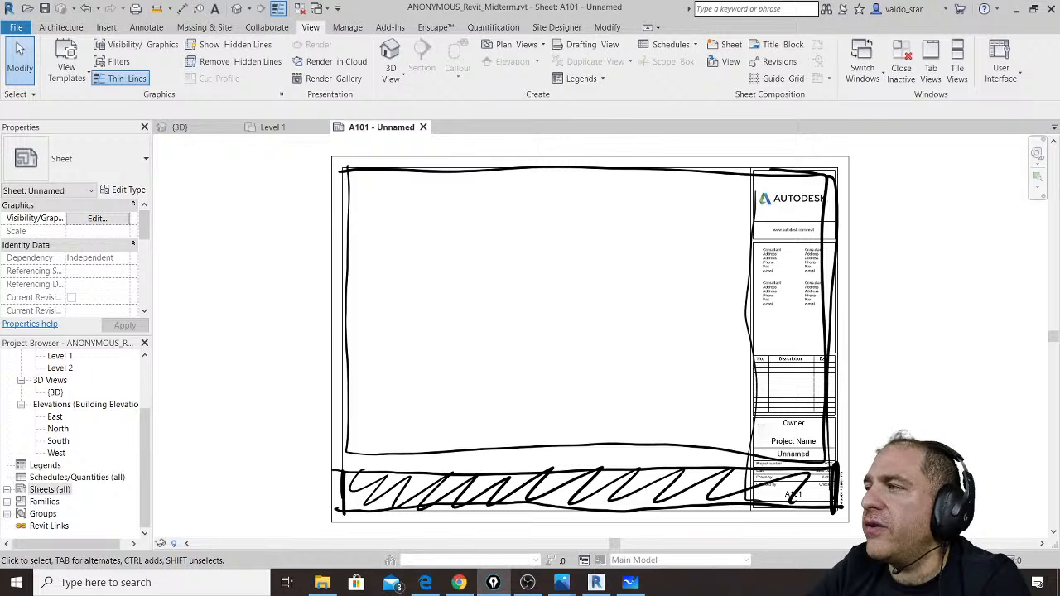
pyautogui.press('Escape')
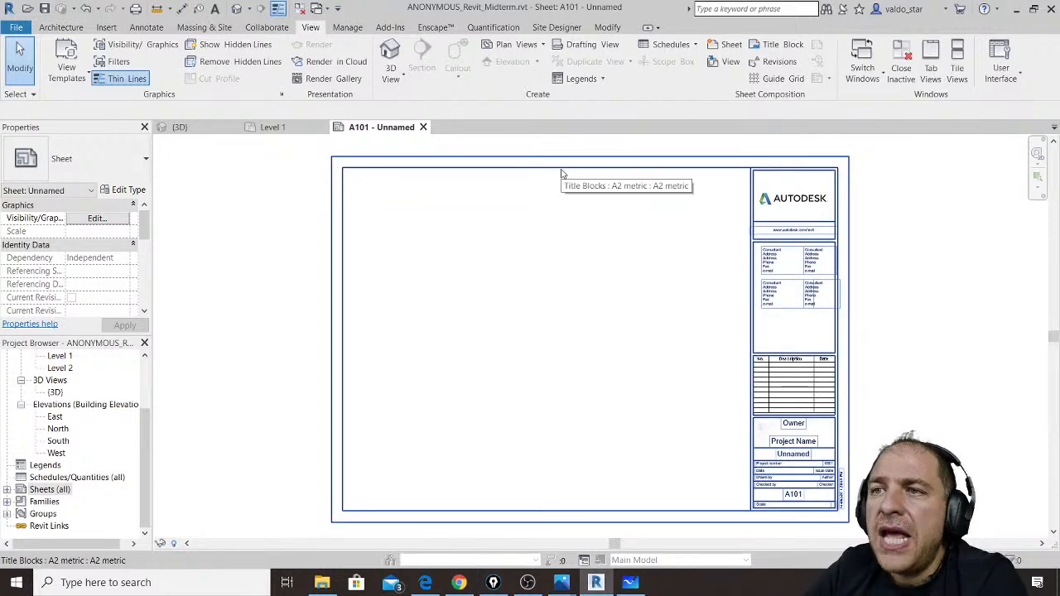
# Step: Select the A2 metric title block on the sheet and open its family for editing
pyautogui.click(607, 27)
pyautogui.click(594, 158)
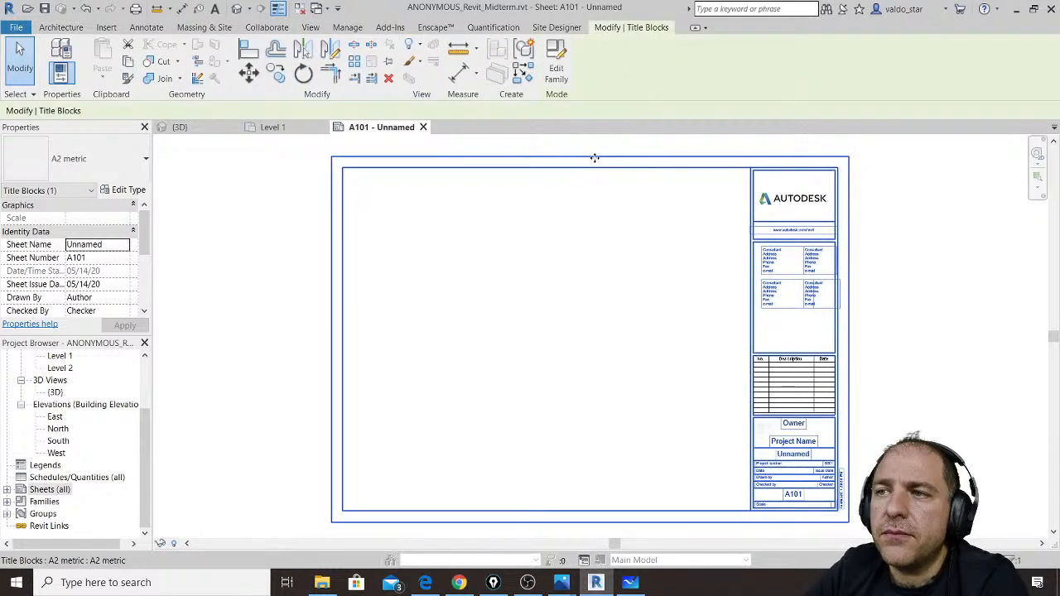
pyautogui.click(559, 68)
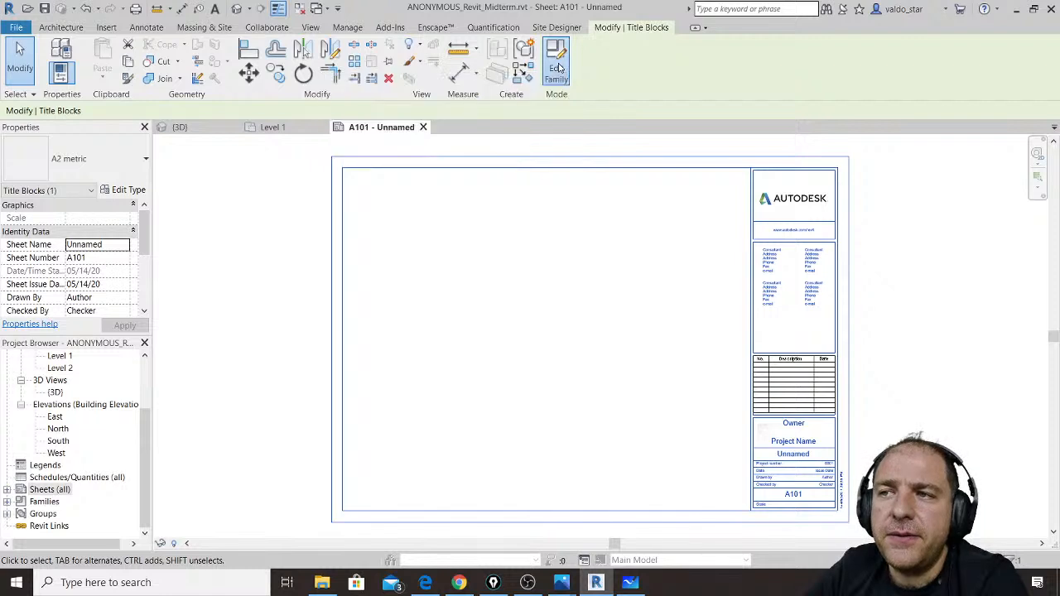
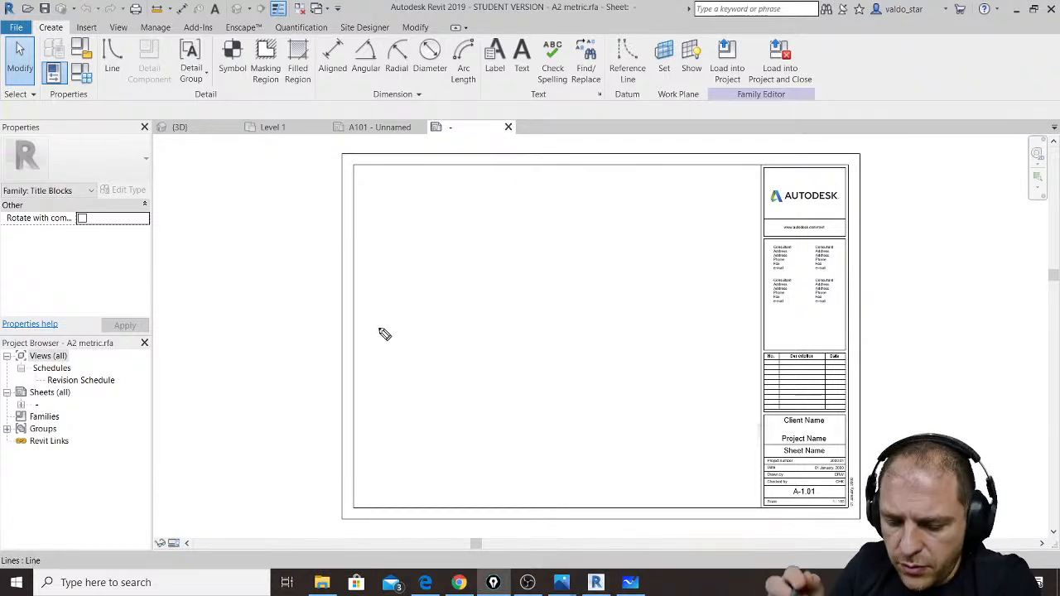
# Step: Handwrite the words TEXT and LABEL one below the other in the empty sheet area with the annotation pen
pyautogui.moveTo(377, 186)
pyautogui.mouseDown()
pyautogui.moveTo(407, 184)
pyautogui.moveTo(393, 212)
pyautogui.moveTo(428, 207)
pyautogui.moveTo(426, 196)
pyautogui.mouseUp()
pyautogui.moveTo(412, 185)
pyautogui.mouseDown()
pyautogui.moveTo(429, 183)
pyautogui.moveTo(456, 209)
pyautogui.mouseUp()
pyautogui.moveTo(455, 184)
pyautogui.mouseDown()
pyautogui.moveTo(436, 209)
pyautogui.moveTo(489, 179)
pyautogui.moveTo(476, 212)
pyautogui.mouseUp()
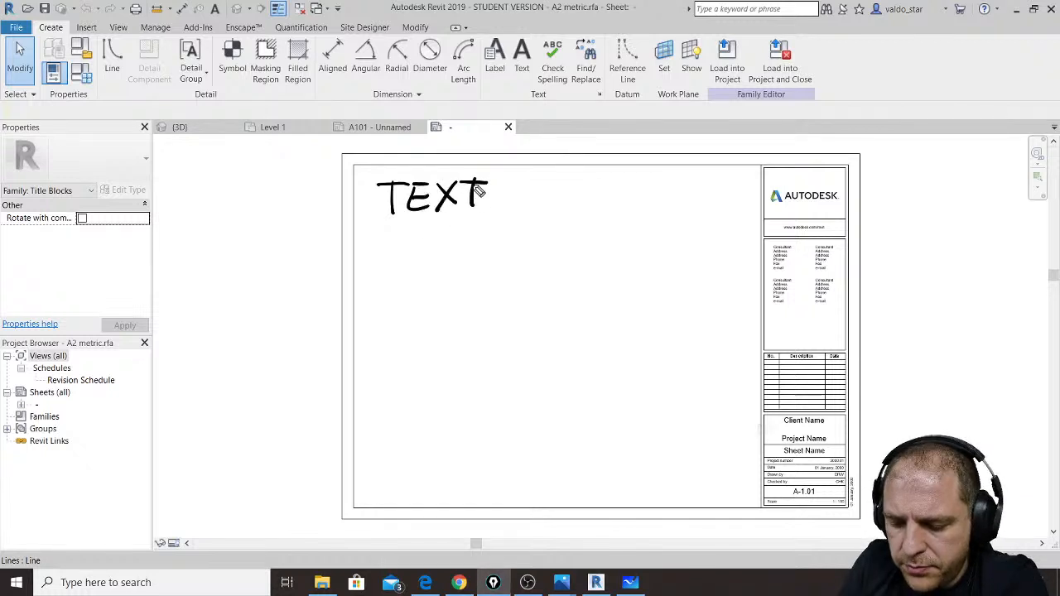
pyautogui.moveTo(382, 242)
pyautogui.mouseDown()
pyautogui.moveTo(412, 280)
pyautogui.moveTo(436, 280)
pyautogui.moveTo(431, 265)
pyautogui.moveTo(450, 261)
pyautogui.moveTo(447, 278)
pyautogui.mouseUp()
pyautogui.moveTo(448, 247)
pyautogui.mouseDown()
pyautogui.moveTo(459, 261)
pyautogui.moveTo(450, 278)
pyautogui.mouseUp()
pyautogui.moveTo(477, 247)
pyautogui.mouseDown()
pyautogui.moveTo(476, 270)
pyautogui.moveTo(494, 269)
pyautogui.moveTo(485, 240)
pyautogui.mouseUp()
pyautogui.moveTo(477, 258); pyautogui.dragTo(489, 256)
pyautogui.moveTo(505, 244); pyautogui.dragTo(523, 271)
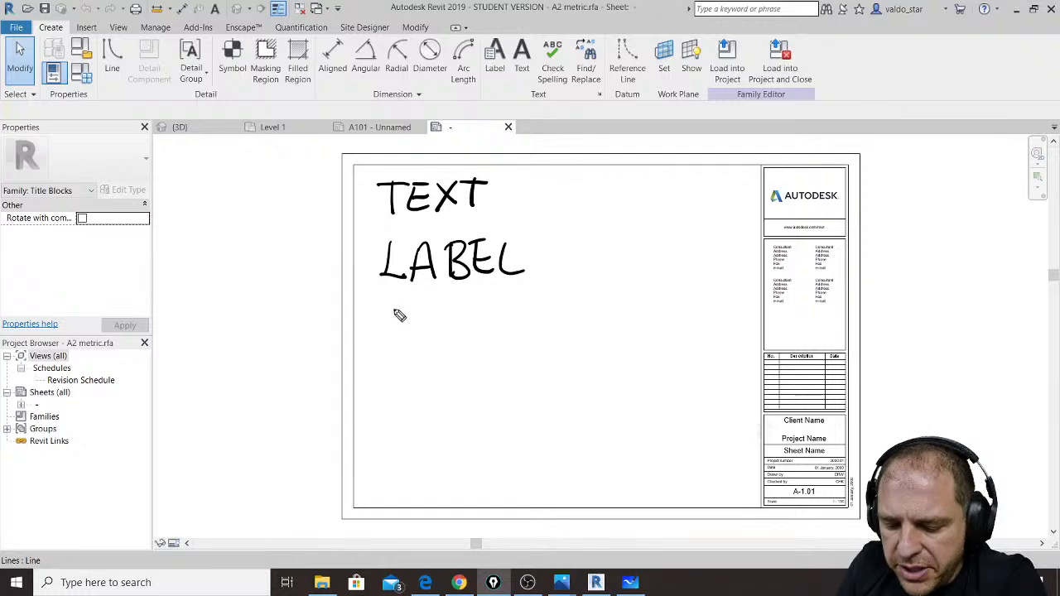
# Step: Handwrite 2d SHAPES and IMAGES below the word LABEL to complete the pen list of title block elements
pyautogui.moveTo(414, 310)
pyautogui.mouseDown()
pyautogui.moveTo(383, 335)
pyautogui.moveTo(462, 336)
pyautogui.moveTo(471, 320)
pyautogui.mouseUp()
pyautogui.moveTo(488, 306); pyautogui.dragTo(501, 326)
pyautogui.moveTo(489, 306); pyautogui.dragTo(503, 303)
pyautogui.moveTo(488, 317)
pyautogui.mouseDown()
pyautogui.moveTo(500, 315)
pyautogui.moveTo(493, 341)
pyautogui.mouseUp()
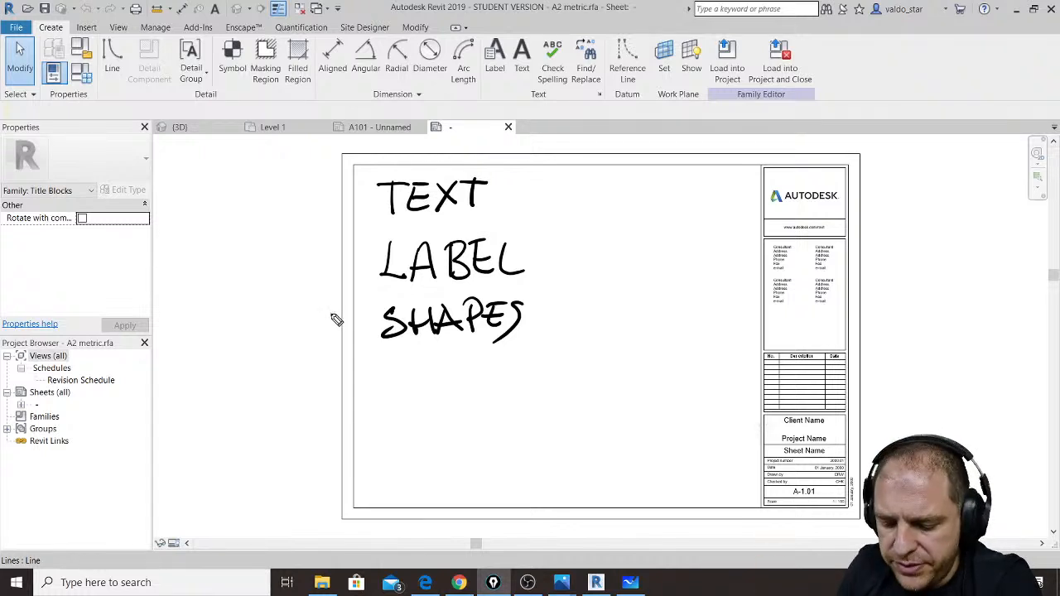
pyautogui.moveTo(321, 315)
pyautogui.mouseDown()
pyautogui.moveTo(341, 334)
pyautogui.moveTo(348, 320)
pyautogui.moveTo(351, 334)
pyautogui.mouseUp()
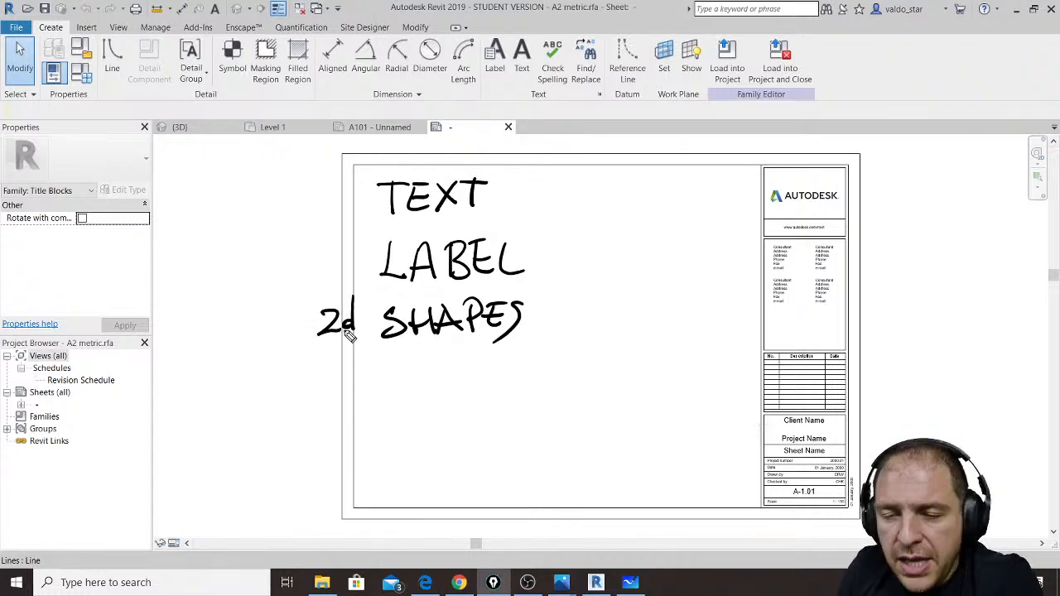
pyautogui.moveTo(383, 367)
pyautogui.mouseDown()
pyautogui.moveTo(383, 397)
pyautogui.moveTo(403, 383)
pyautogui.moveTo(454, 395)
pyautogui.moveTo(450, 384)
pyautogui.moveTo(477, 386)
pyautogui.moveTo(497, 371)
pyautogui.moveTo(507, 395)
pyautogui.mouseUp()
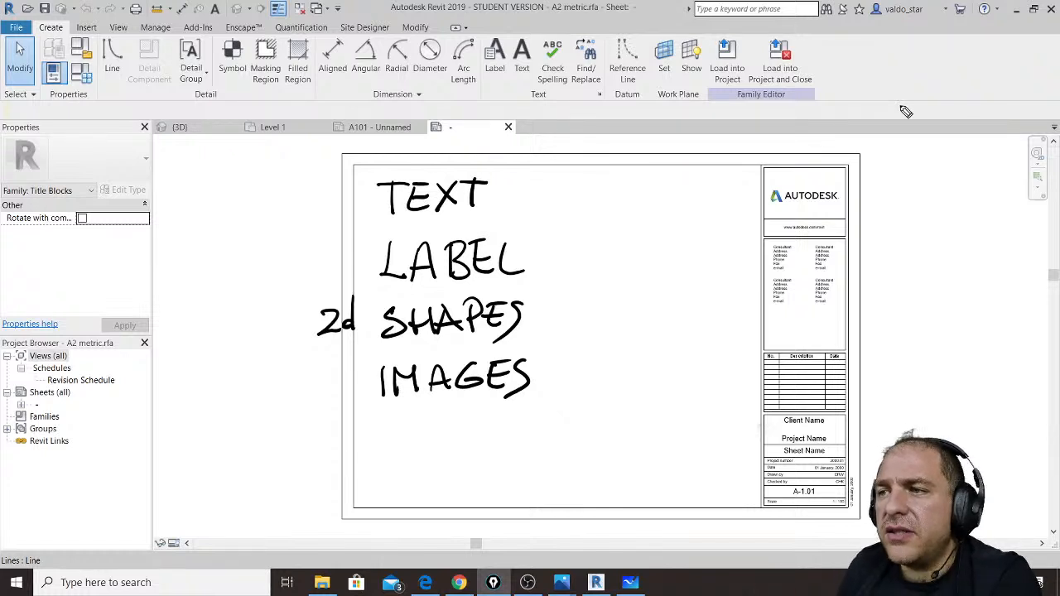
# Step: Circle TEXT and LABEL with the pen and draw an arrow from each to the title block's project details and sheet number
pyautogui.moveTo(501, 172)
pyautogui.mouseDown()
pyautogui.moveTo(422, 165)
pyautogui.moveTo(530, 187)
pyautogui.moveTo(514, 222)
pyautogui.moveTo(361, 183)
pyautogui.mouseUp()
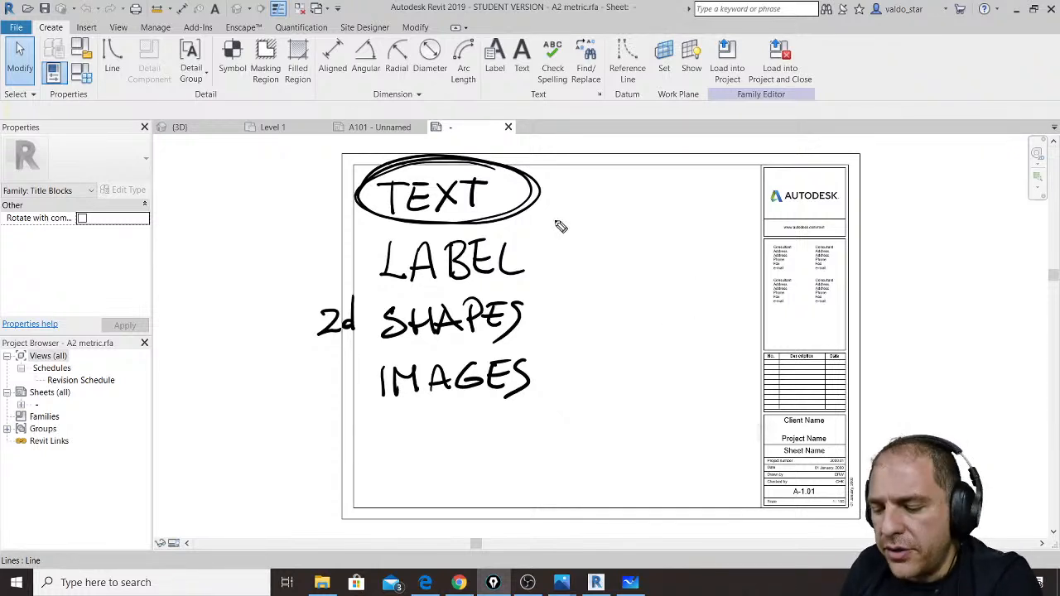
pyautogui.moveTo(540, 196)
pyautogui.mouseDown()
pyautogui.moveTo(722, 460)
pyautogui.moveTo(750, 475)
pyautogui.mouseUp()
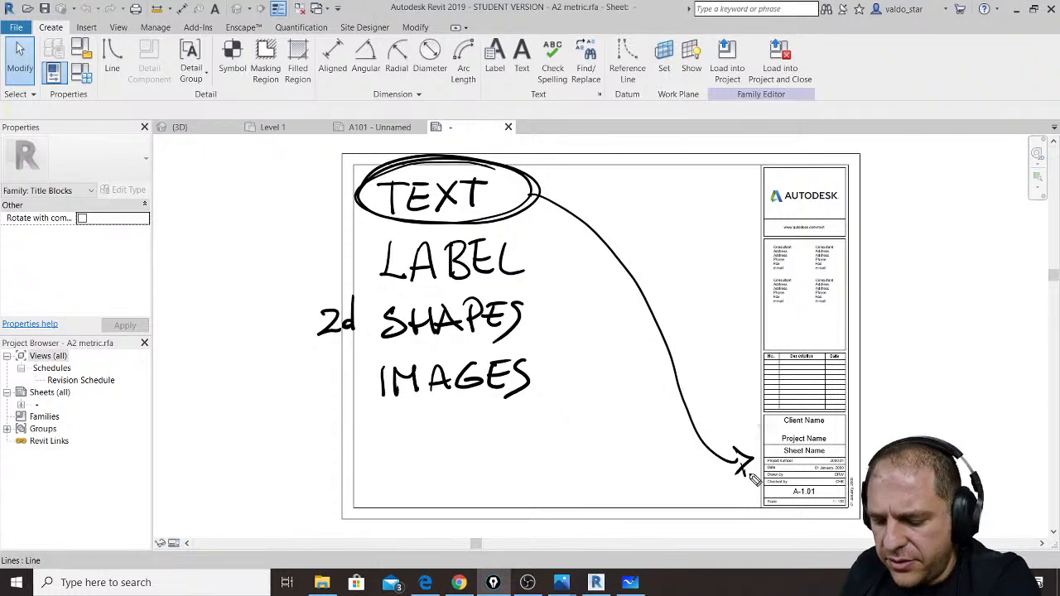
pyautogui.moveTo(452, 229)
pyautogui.mouseDown()
pyautogui.moveTo(367, 237)
pyautogui.moveTo(534, 261)
pyautogui.moveTo(360, 257)
pyautogui.moveTo(464, 232)
pyautogui.mouseUp()
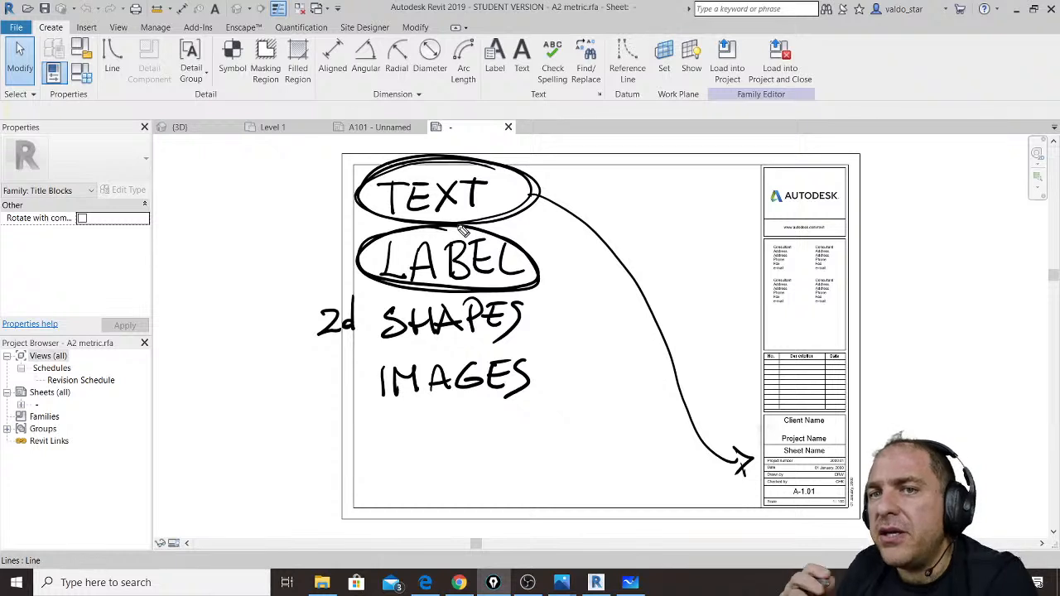
pyautogui.moveTo(542, 287)
pyautogui.mouseDown()
pyautogui.moveTo(698, 507)
pyautogui.moveTo(786, 507)
pyautogui.mouseUp()
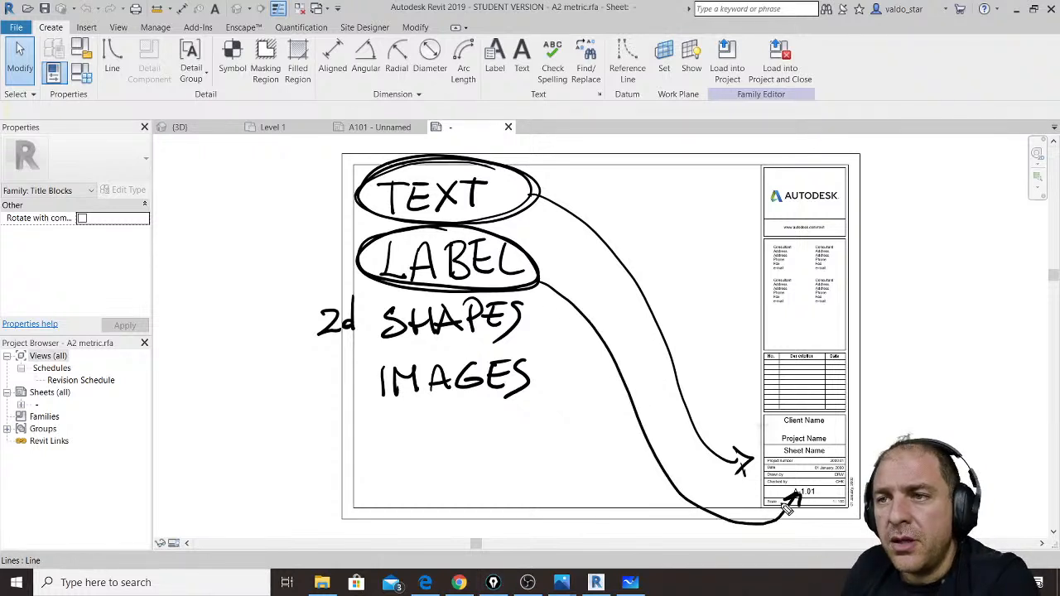
# Step: Circle 2d SHAPES with the pen and trace the sheet's border lines and the title block's dividing lines
pyautogui.moveTo(501, 308)
pyautogui.mouseDown()
pyautogui.moveTo(389, 296)
pyautogui.moveTo(551, 329)
pyautogui.moveTo(543, 346)
pyautogui.mouseUp()
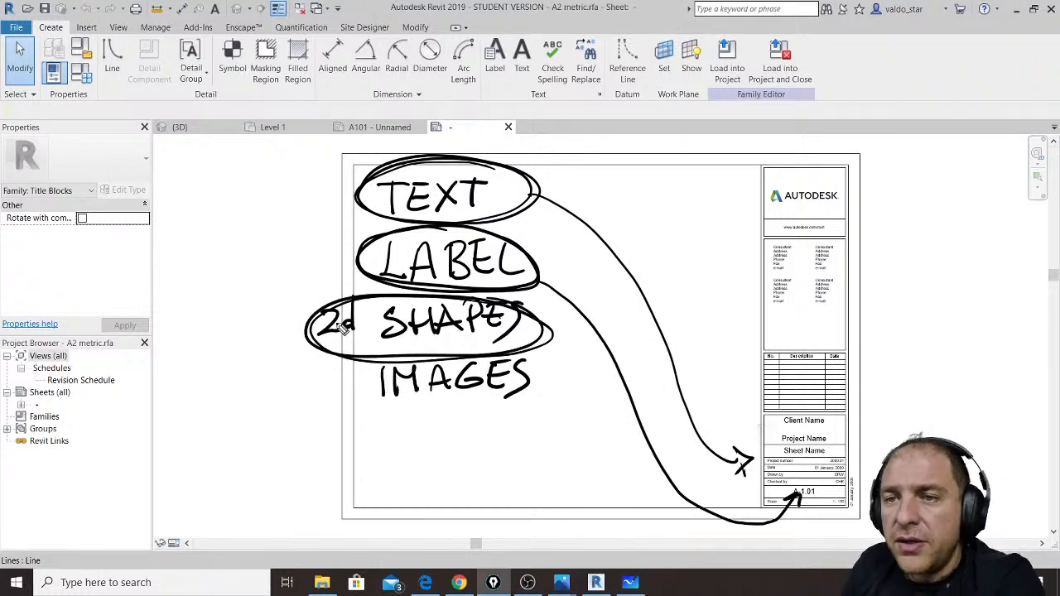
pyautogui.moveTo(861, 161)
pyautogui.mouseDown()
pyautogui.moveTo(862, 509)
pyautogui.moveTo(858, 235)
pyautogui.moveTo(858, 310)
pyautogui.mouseUp()
pyautogui.moveTo(853, 385); pyautogui.dragTo(852, 484)
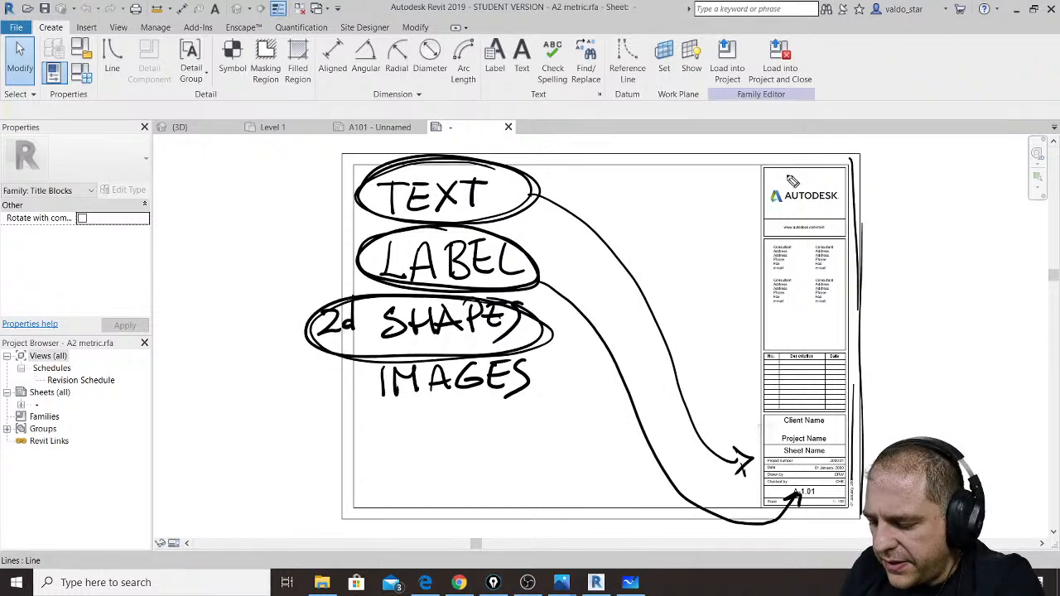
pyautogui.moveTo(765, 411); pyautogui.dragTo(762, 476)
pyautogui.moveTo(758, 164); pyautogui.dragTo(760, 449)
pyautogui.moveTo(755, 235); pyautogui.dragTo(865, 236)
pyautogui.moveTo(343, 165); pyautogui.dragTo(812, 166)
pyautogui.moveTo(349, 504); pyautogui.dragTo(799, 502)
pyautogui.moveTo(433, 510); pyautogui.dragTo(799, 522)
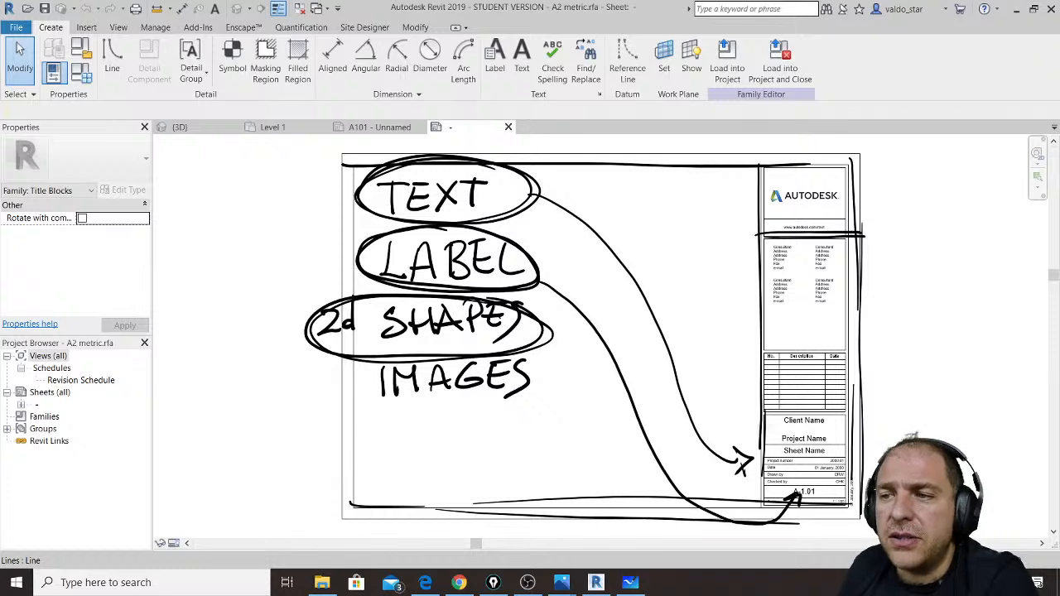
# Step: Circle IMAGES with the pen, draw an arrow to the Autodesk logo, and clear all the pen marks
pyautogui.moveTo(468, 351)
pyautogui.mouseDown()
pyautogui.moveTo(558, 395)
pyautogui.moveTo(513, 414)
pyautogui.moveTo(546, 364)
pyautogui.moveTo(719, 258)
pyautogui.moveTo(774, 199)
pyautogui.moveTo(741, 228)
pyautogui.mouseUp()
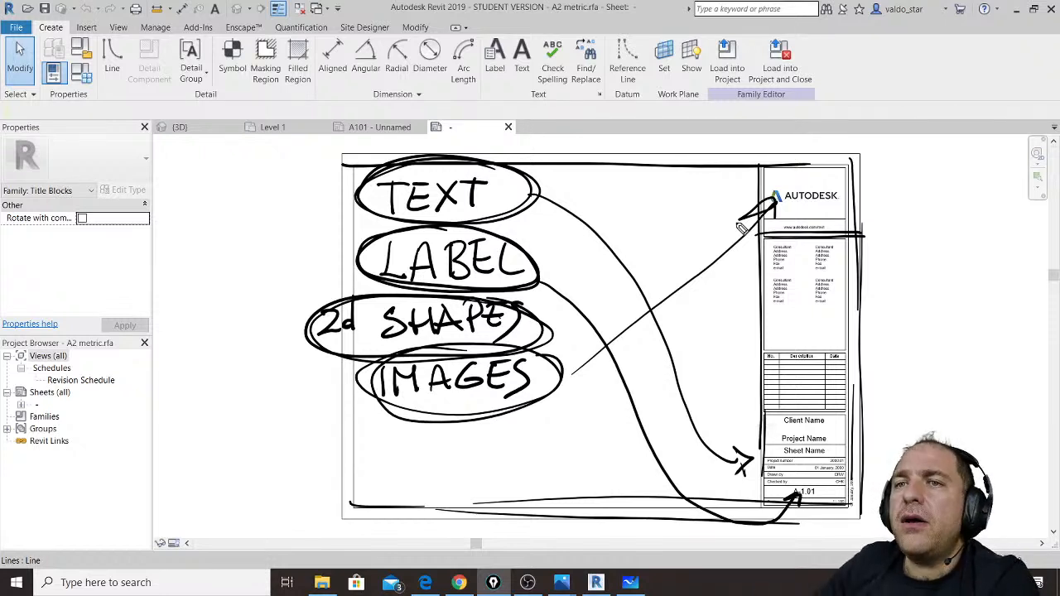
pyautogui.press('Escape')
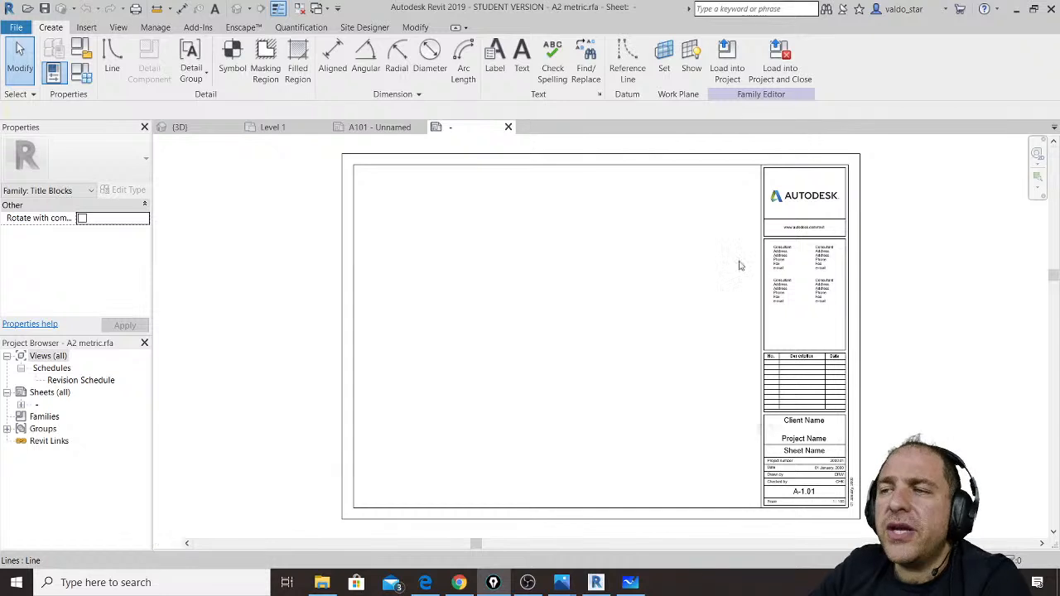
# Step: Select the upper-left Consultant text note in the title block's consultant area
pyautogui.moveTo(827, 279); pyautogui.dragTo(686, 275, button='middle')
pyautogui.scroll(6, 686, 275)
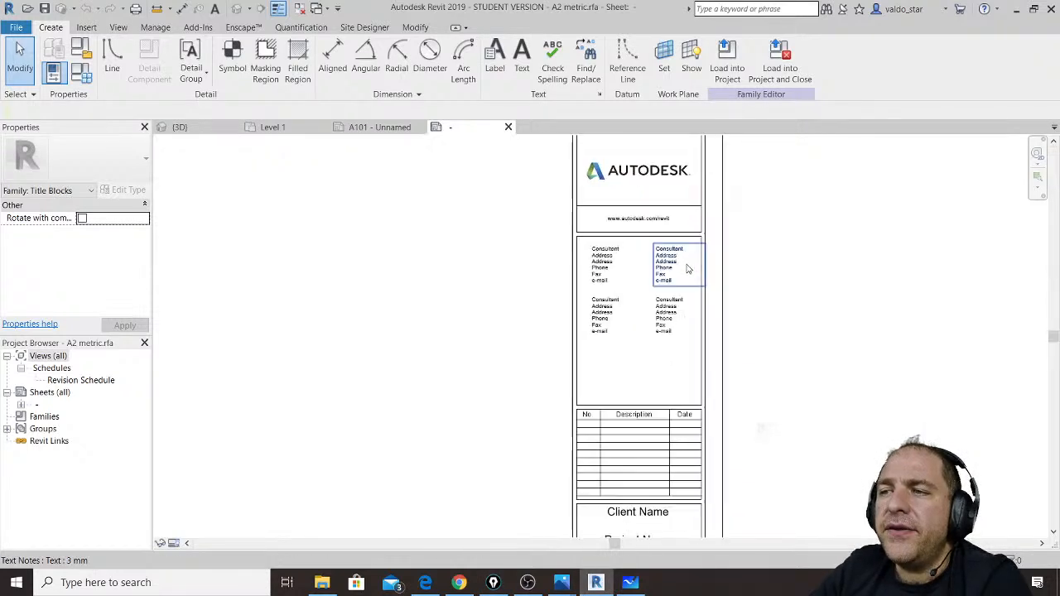
pyautogui.click(552, 262)
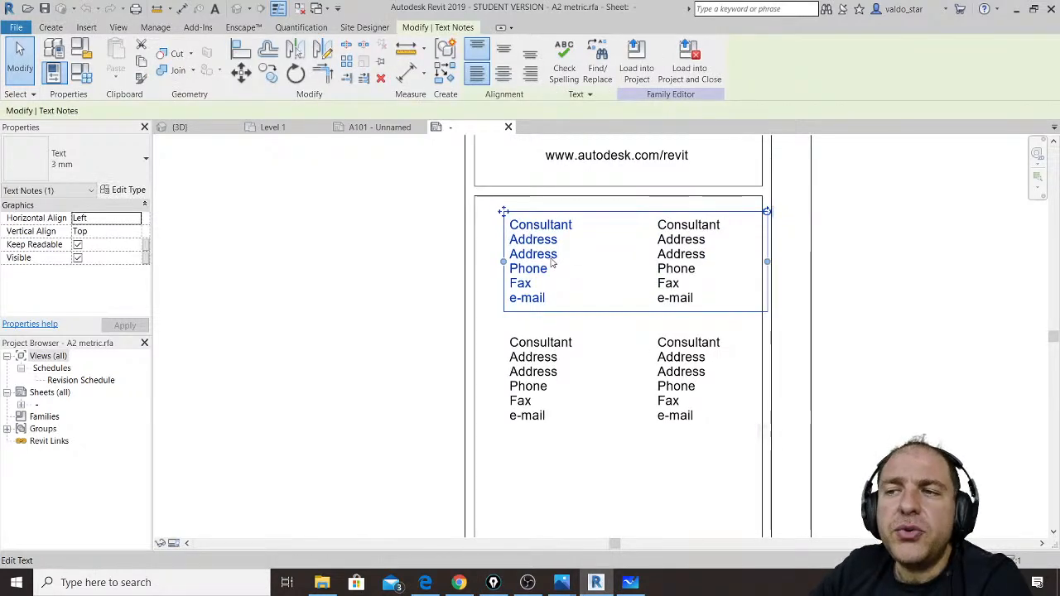
# Step: Replace the first line, Consultant, of the upper-left consultant text note with jyvjyjy
pyautogui.scroll(-1, 615, 260)
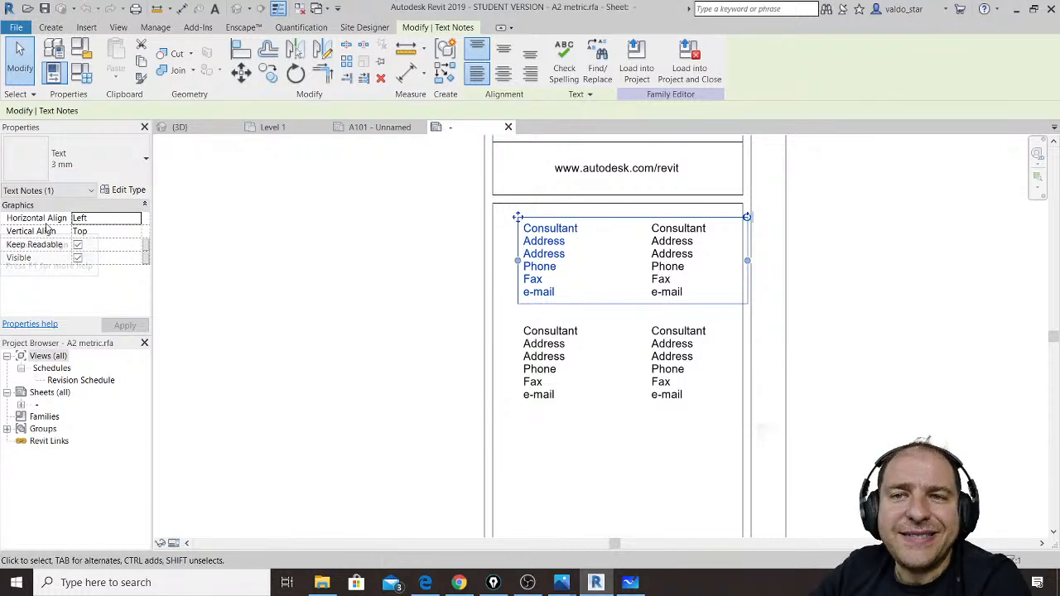
pyautogui.click(561, 239)
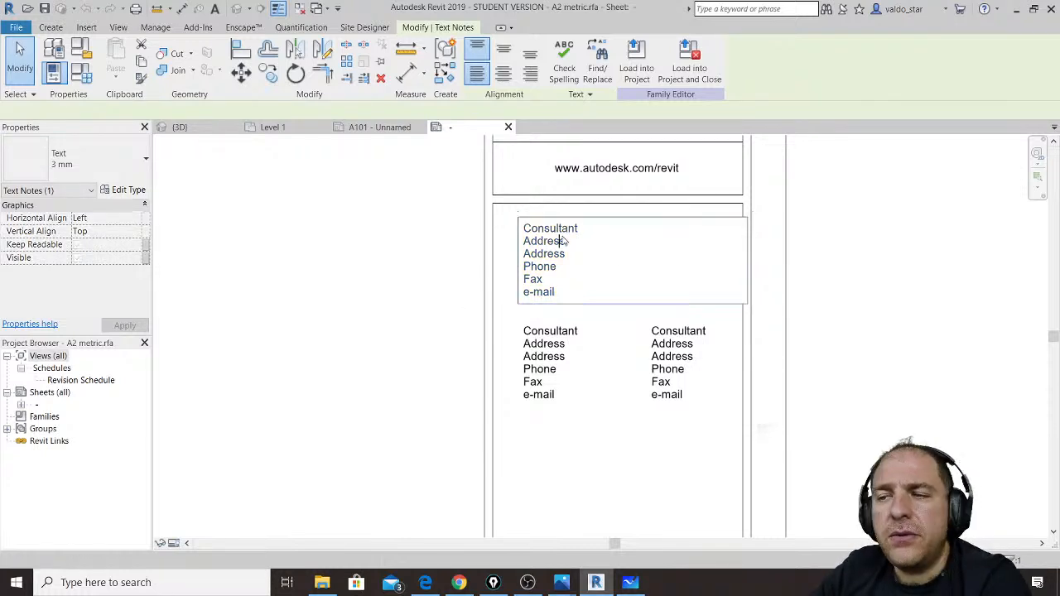
pyautogui.moveTo(583, 227); pyautogui.dragTo(517, 233)
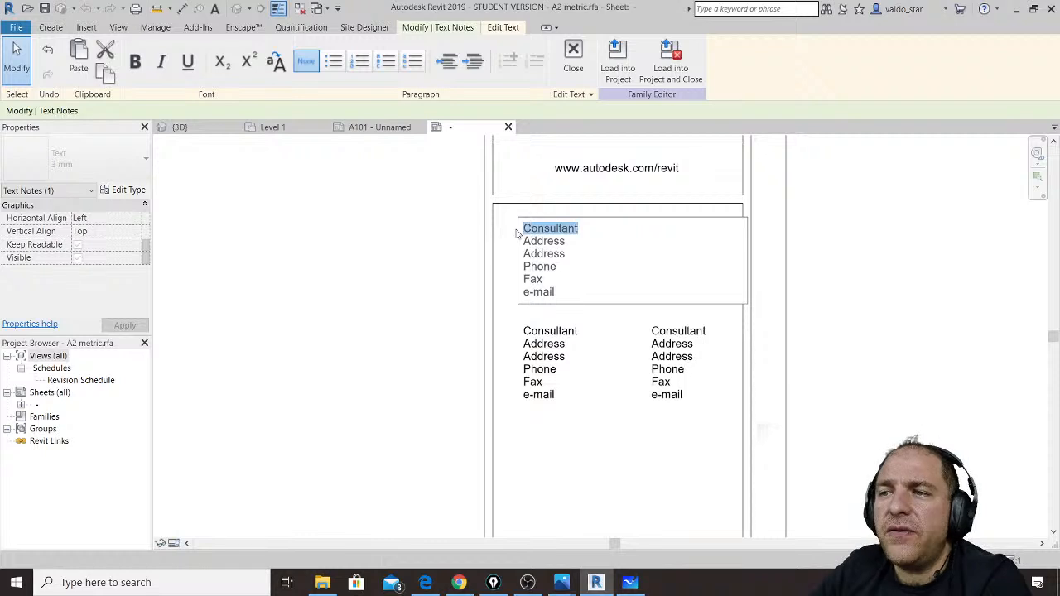
pyautogui.write('jyvjyjy')
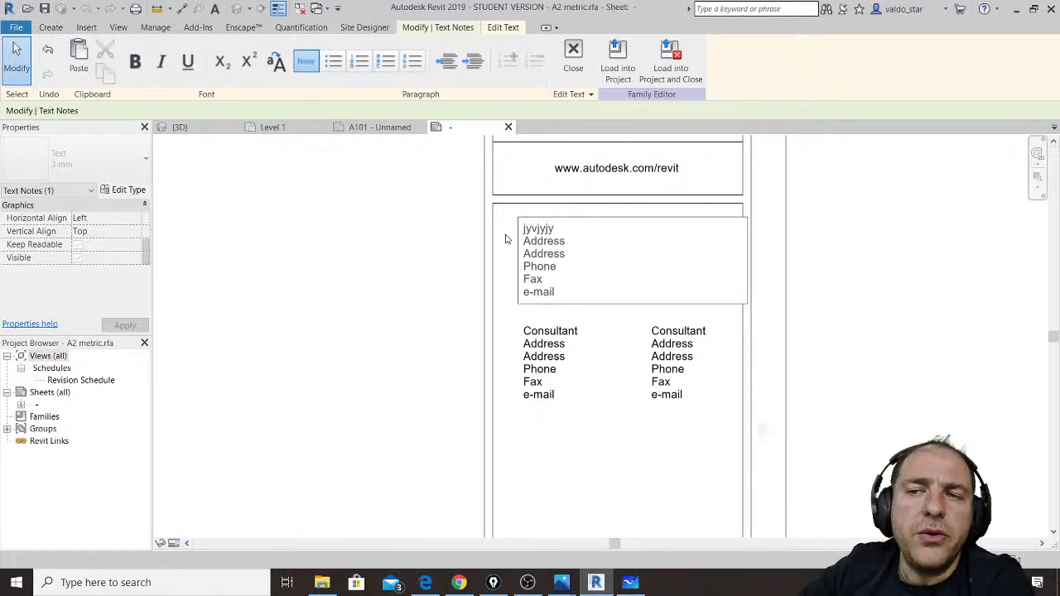
pyautogui.click(438, 285)
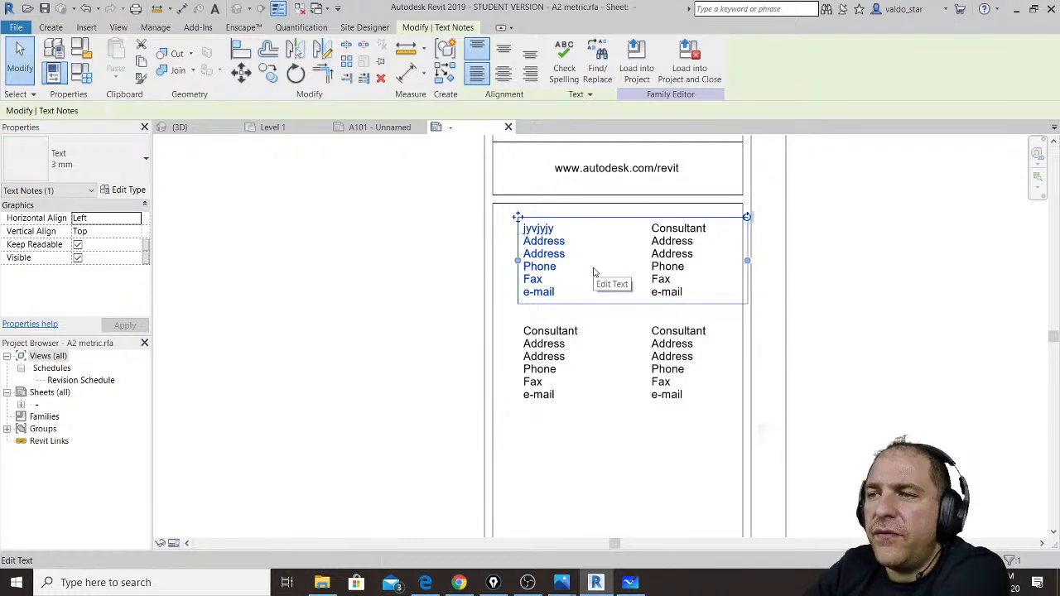
# Step: Delete all four consultant address text notes from the title block's consultant box
pyautogui.press('Delete')
pyautogui.click(568, 349)
pyautogui.press('Delete')
pyautogui.click(692, 259)
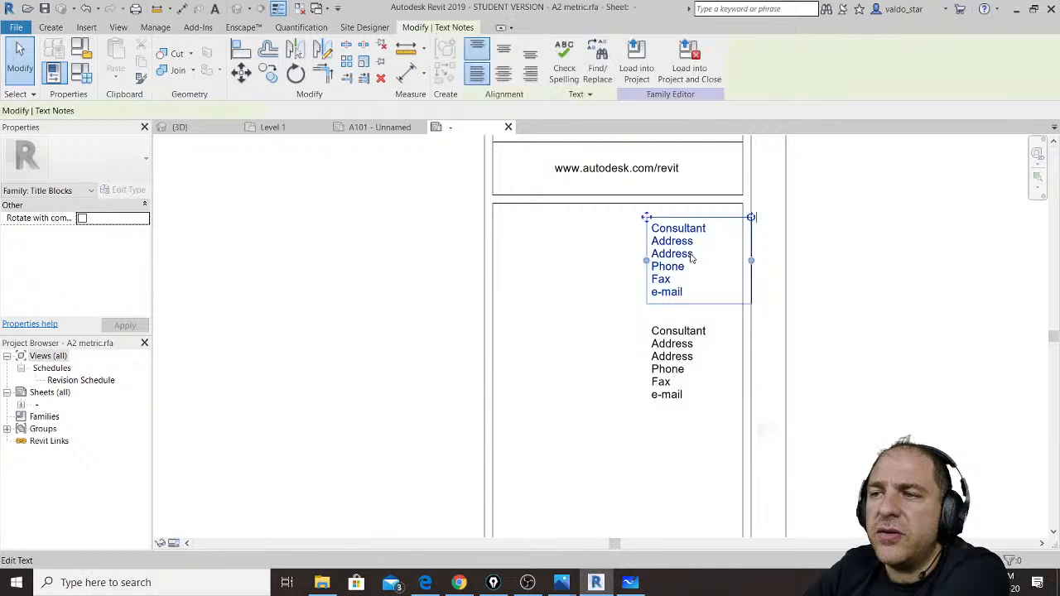
pyautogui.press('Delete')
pyautogui.click(675, 356)
pyautogui.press('Delete')
# Step: Delete the revision schedule with the No., Description and Date columns from the title block
pyautogui.scroll(-1, 589, 298)
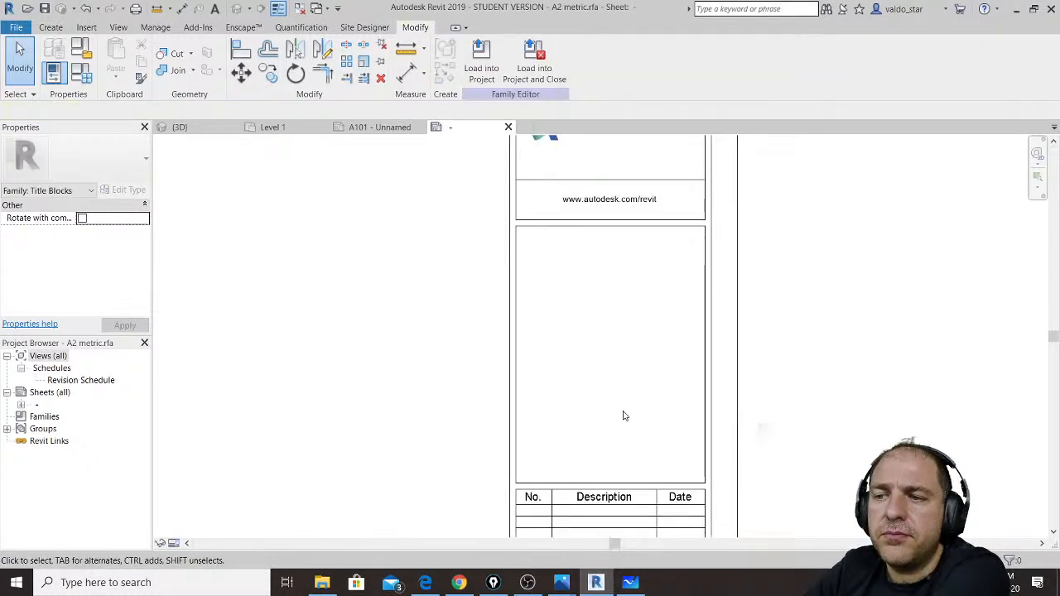
pyautogui.moveTo(624, 416); pyautogui.dragTo(632, 203, button='middle')
pyautogui.click(611, 286)
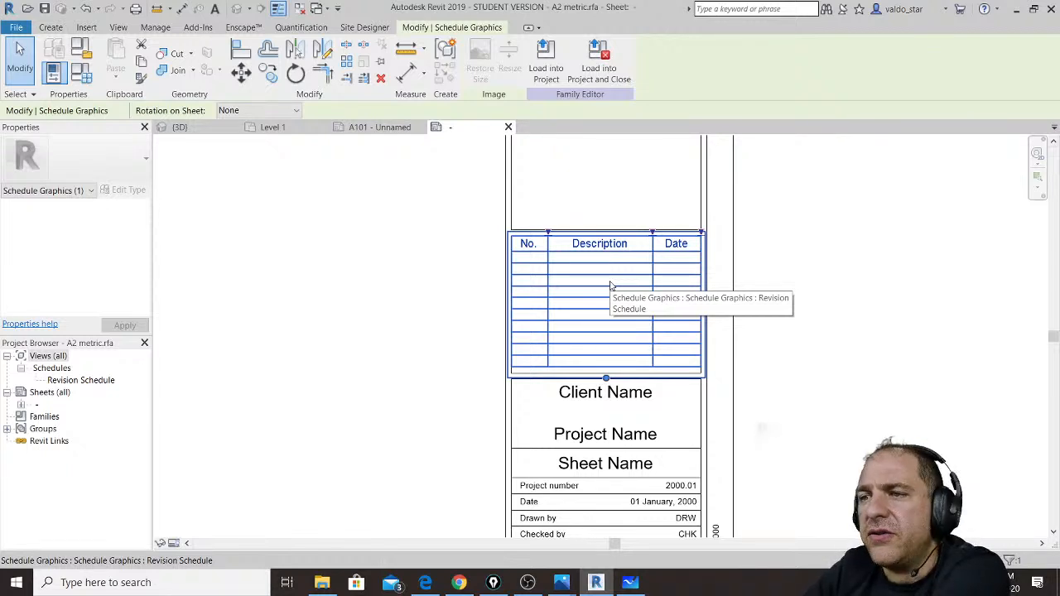
pyautogui.press('Delete')
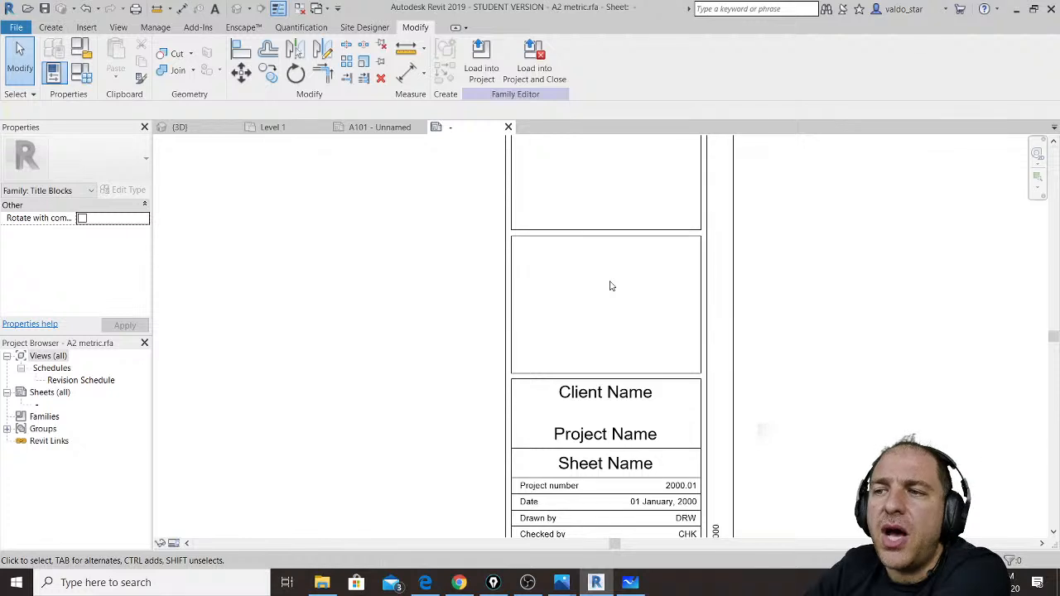
# Step: Select the Client Name label and the A-1.01 sheet number label to examine their label properties
pyautogui.scroll(-3, 621, 298)
pyautogui.click(618, 269)
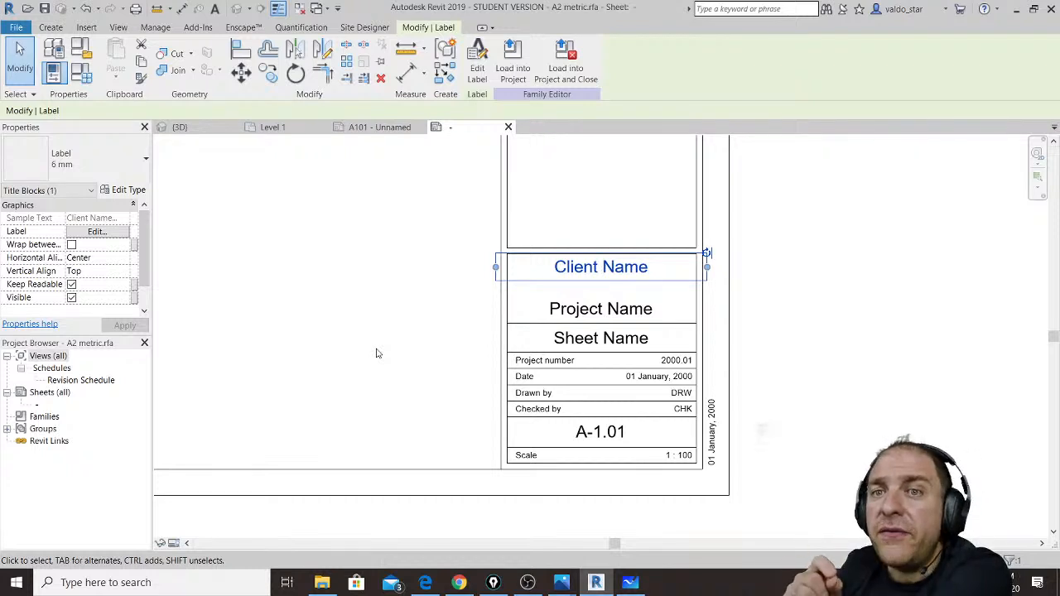
pyautogui.click(619, 437)
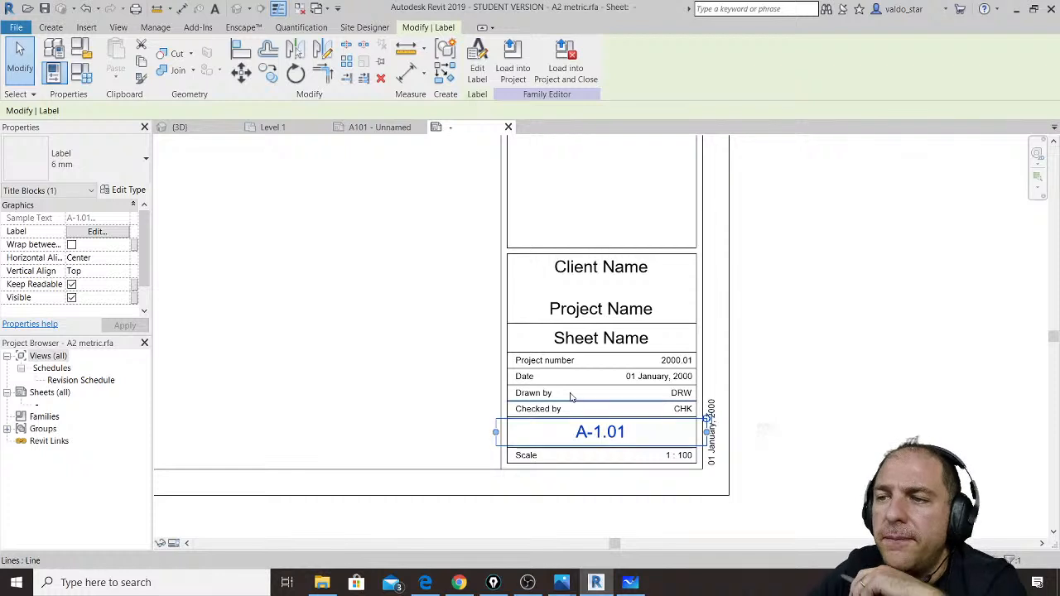
# Step: Open the Drawn by text note for editing, highlight the word by, and leave the text as it is
pyautogui.click(537, 394)
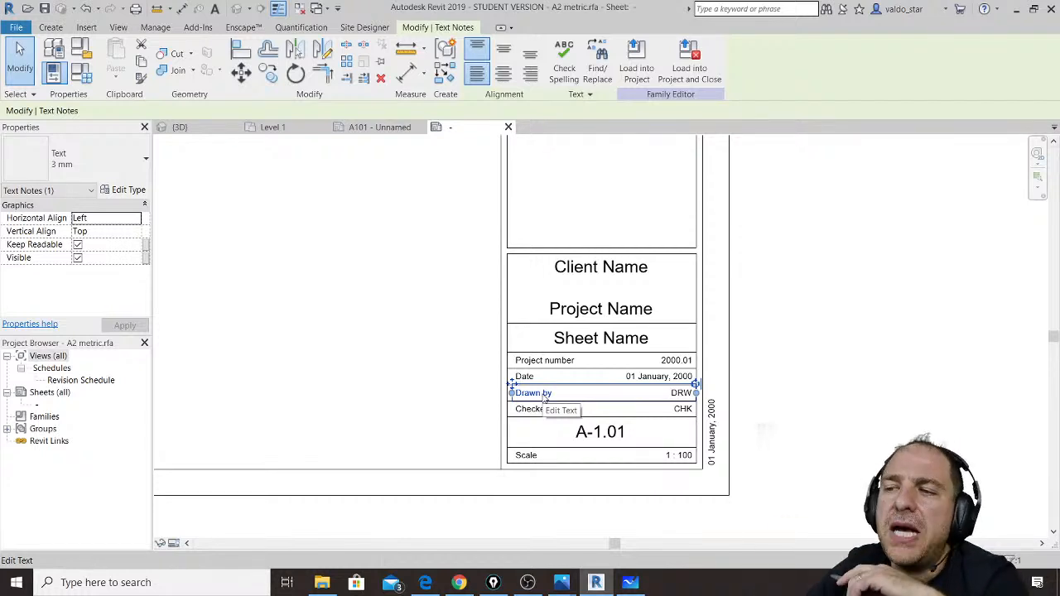
pyautogui.click(542, 394)
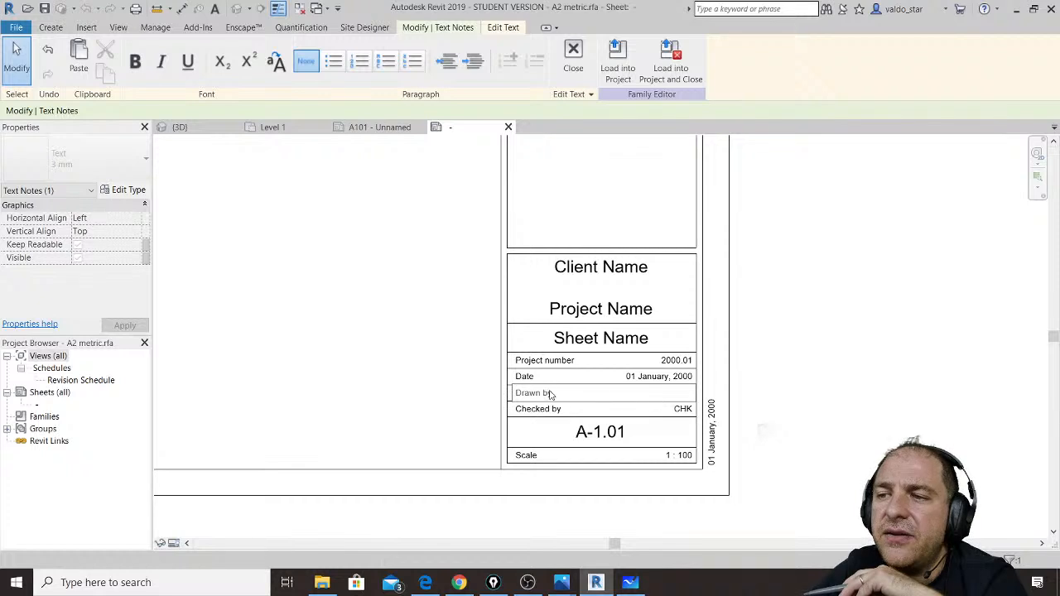
pyautogui.doubleClick(546, 394)
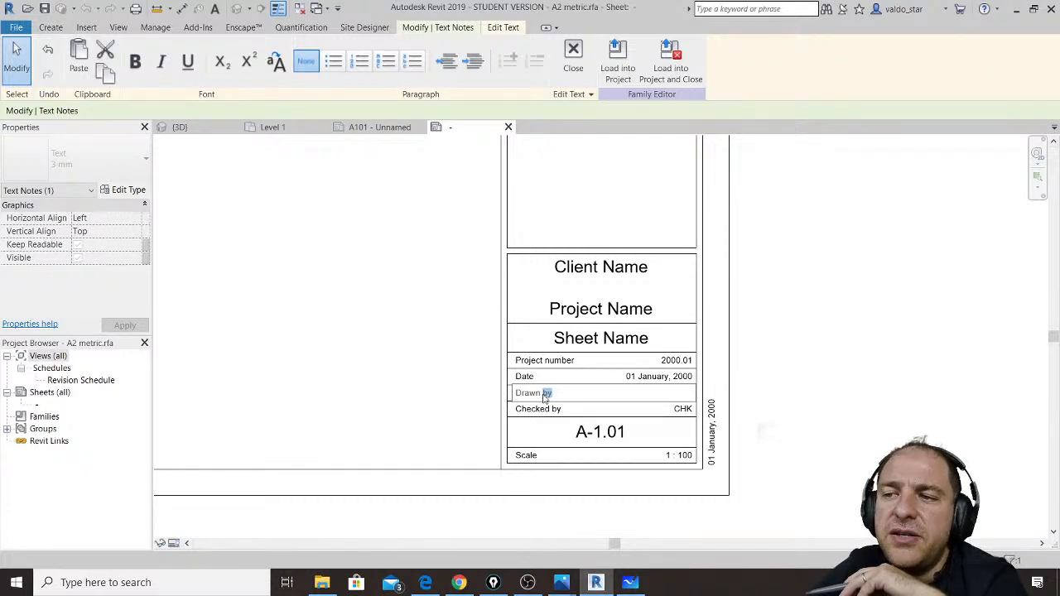
pyautogui.click(417, 417)
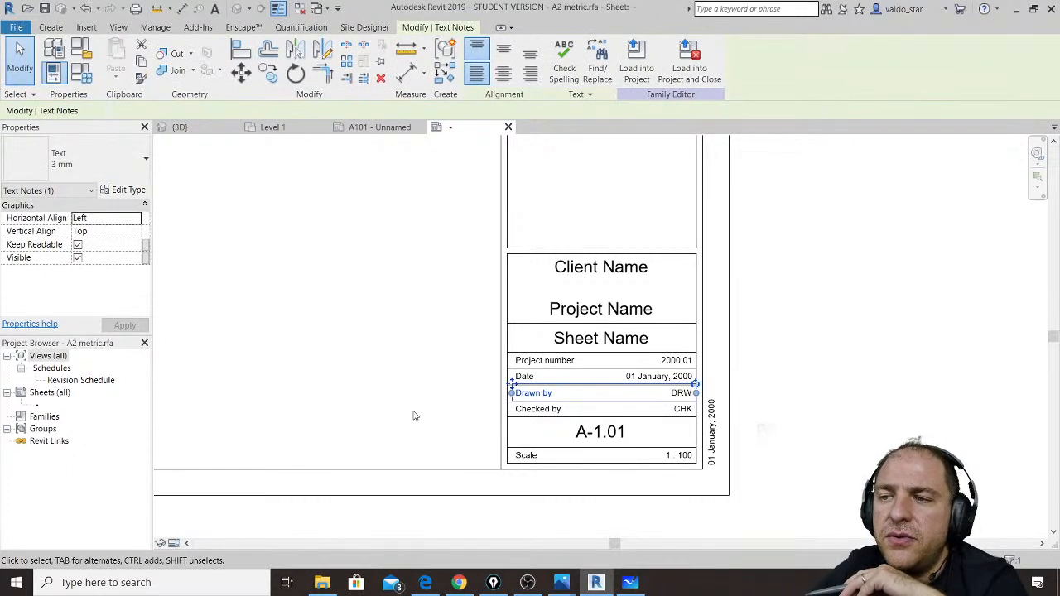
pyautogui.click(685, 396)
pyautogui.click(747, 383)
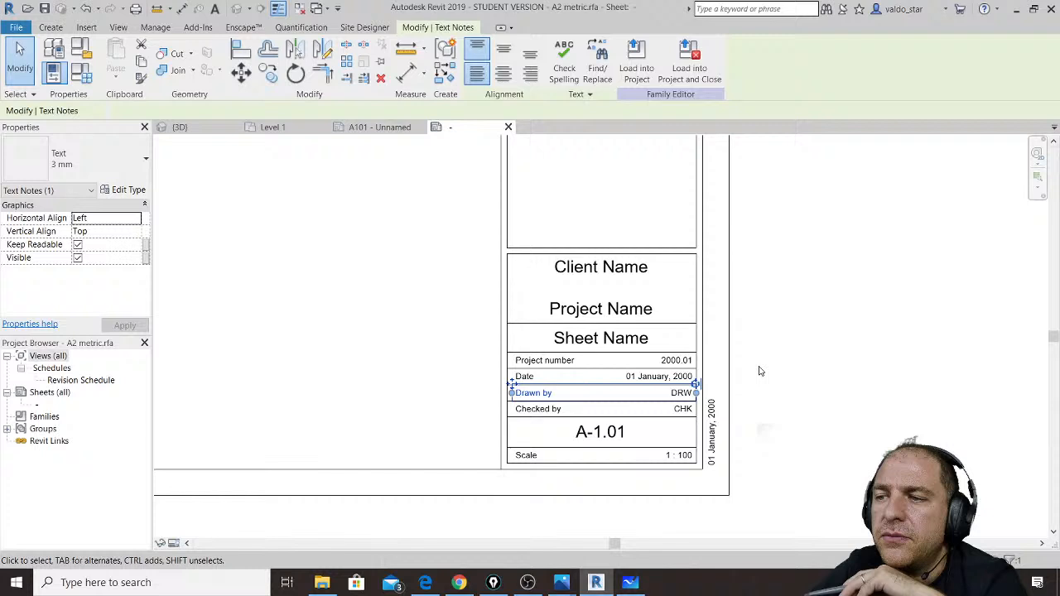
# Step: Select the project number label and the vertical date label beside the title block to examine their properties
pyautogui.click(662, 369)
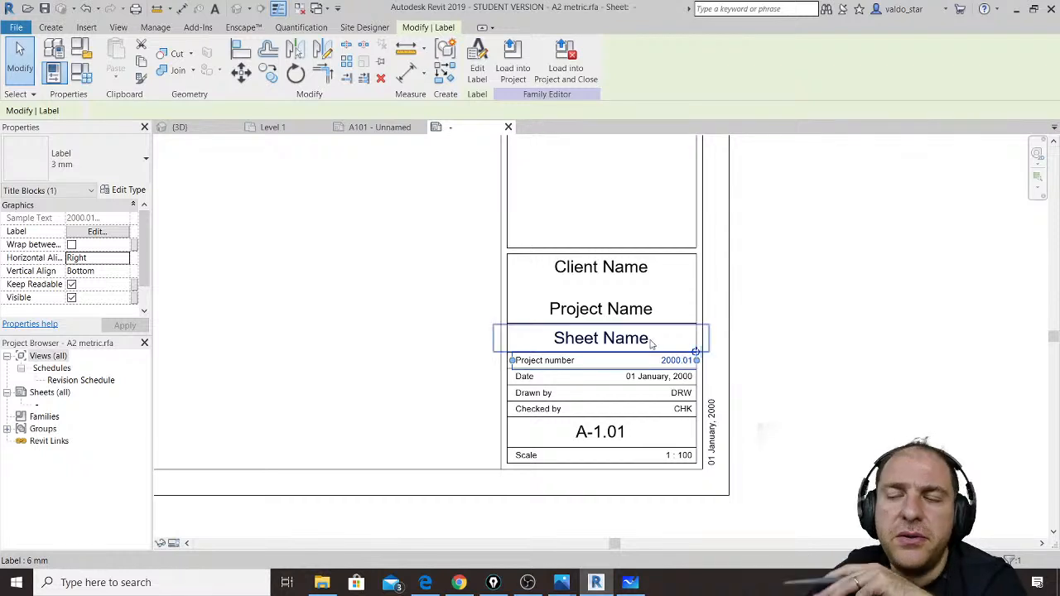
pyautogui.click(858, 316)
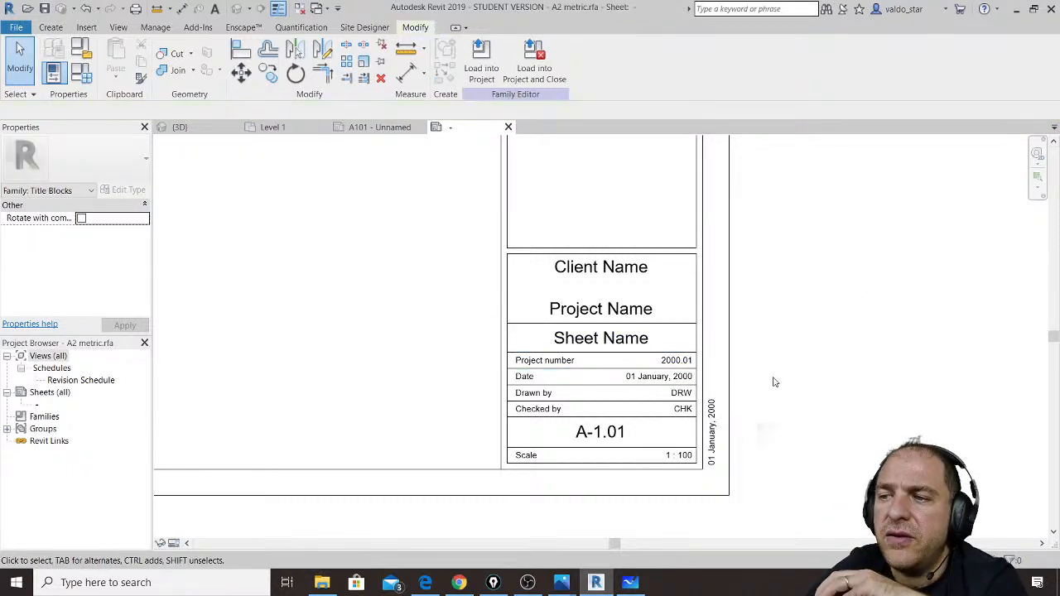
pyautogui.click(714, 445)
pyautogui.click(713, 439)
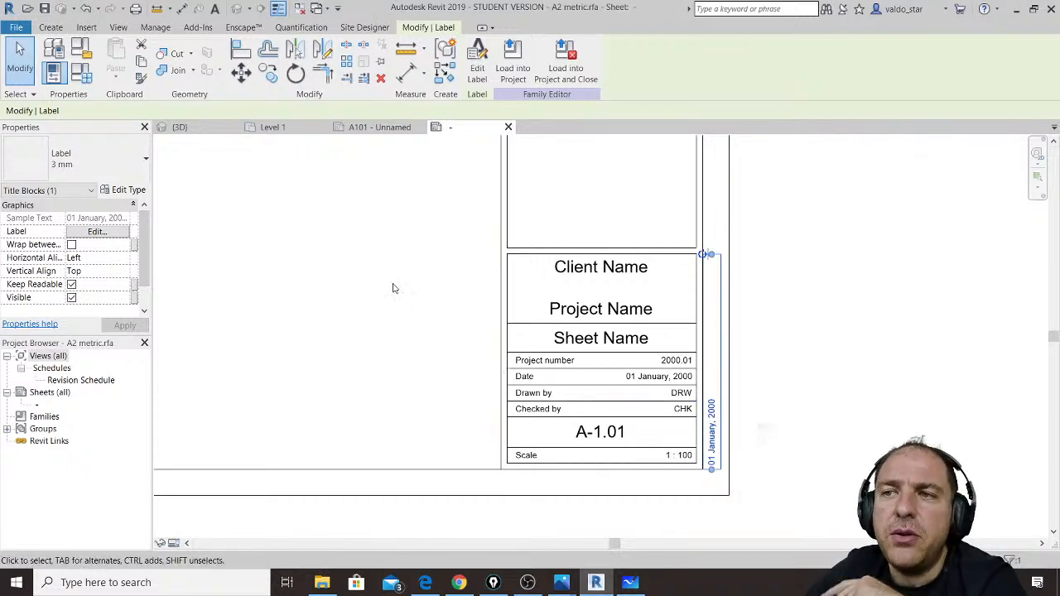
# Step: Compare the project details and vertical date stamp on sheet A101, and reopen the title block family for editing
pyautogui.click(370, 130)
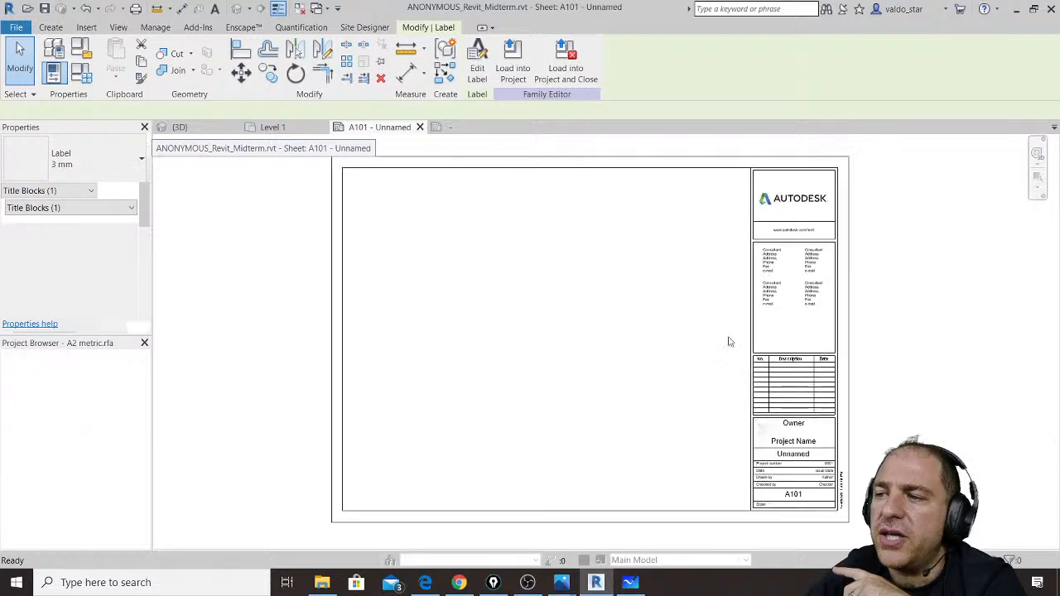
pyautogui.scroll(5, 828, 501)
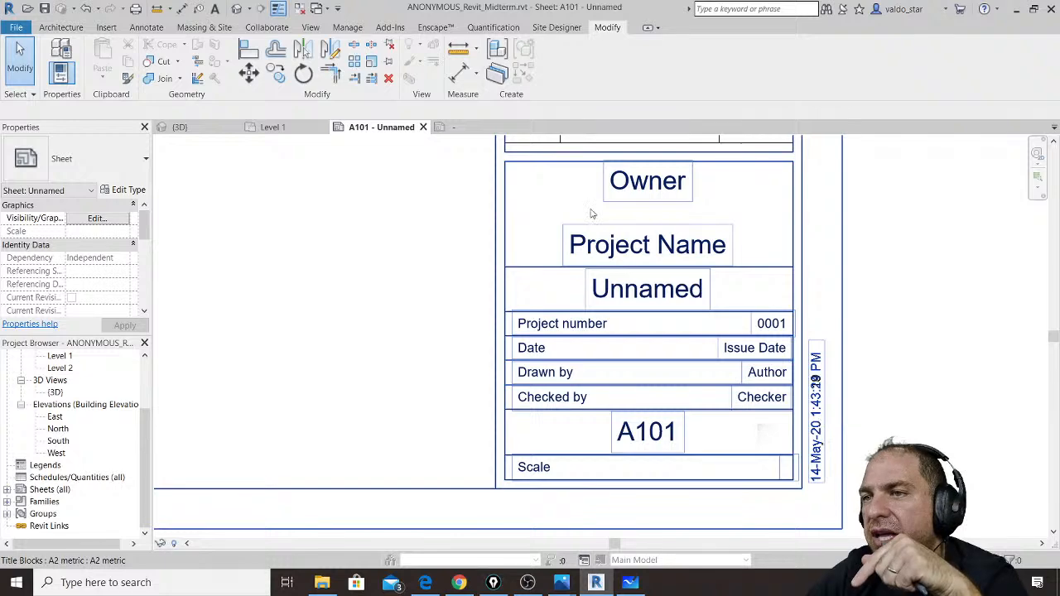
pyautogui.doubleClick(815, 379)
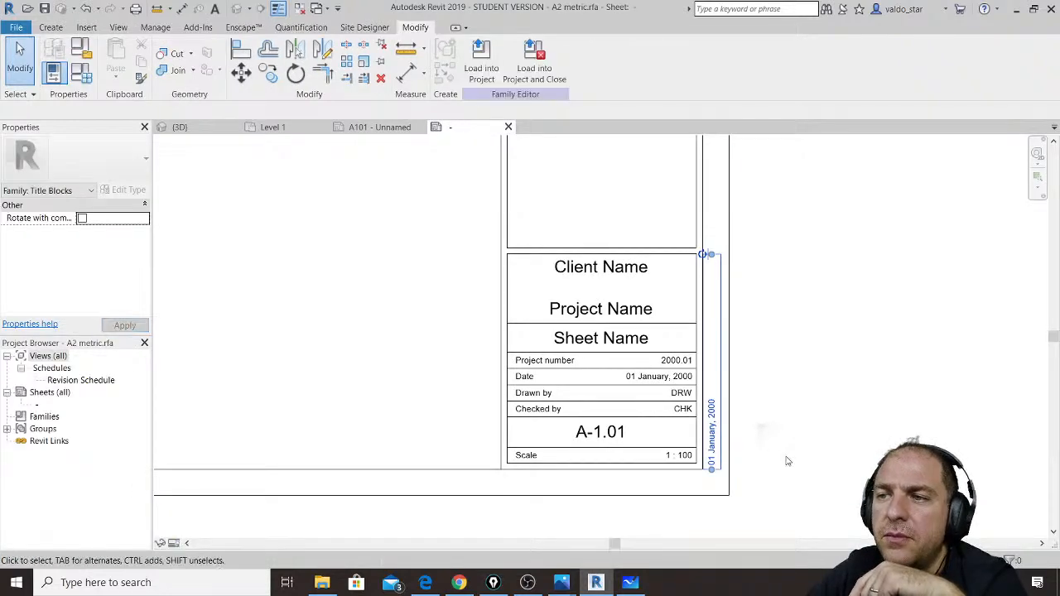
# Step: Delete the Autodesk logo image from the title block's uppermost box
pyautogui.scroll(-4, 788, 459)
pyautogui.moveTo(720, 223); pyautogui.dragTo(721, 359, button='middle')
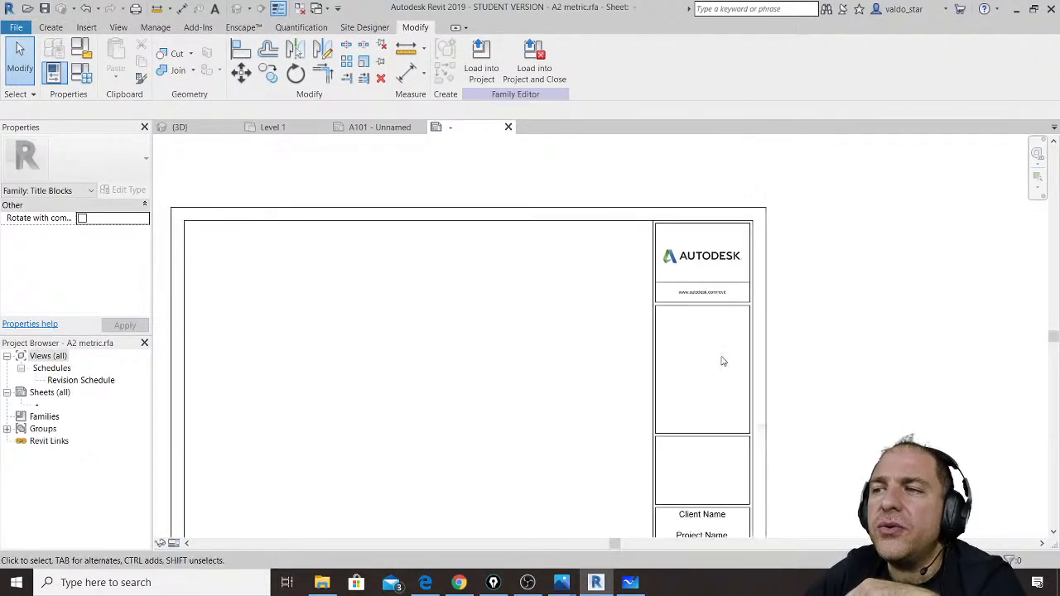
pyautogui.click(703, 258)
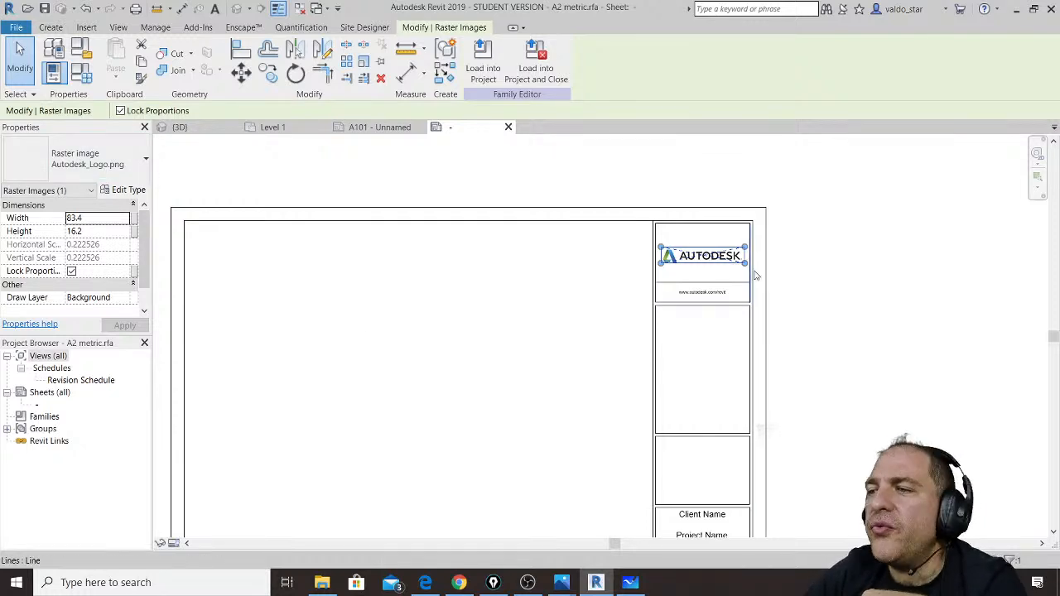
pyautogui.press('Delete')
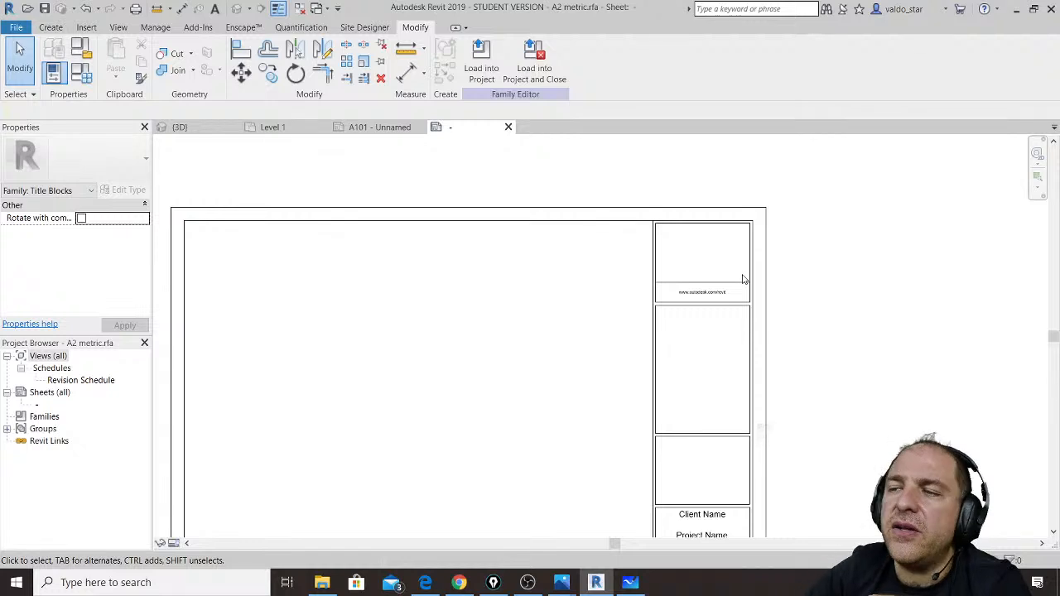
# Step: Import the image ARCHITECTLogo996.jpg from the Desktop and place it over the sheet's drawing area
pyautogui.click(425, 588)
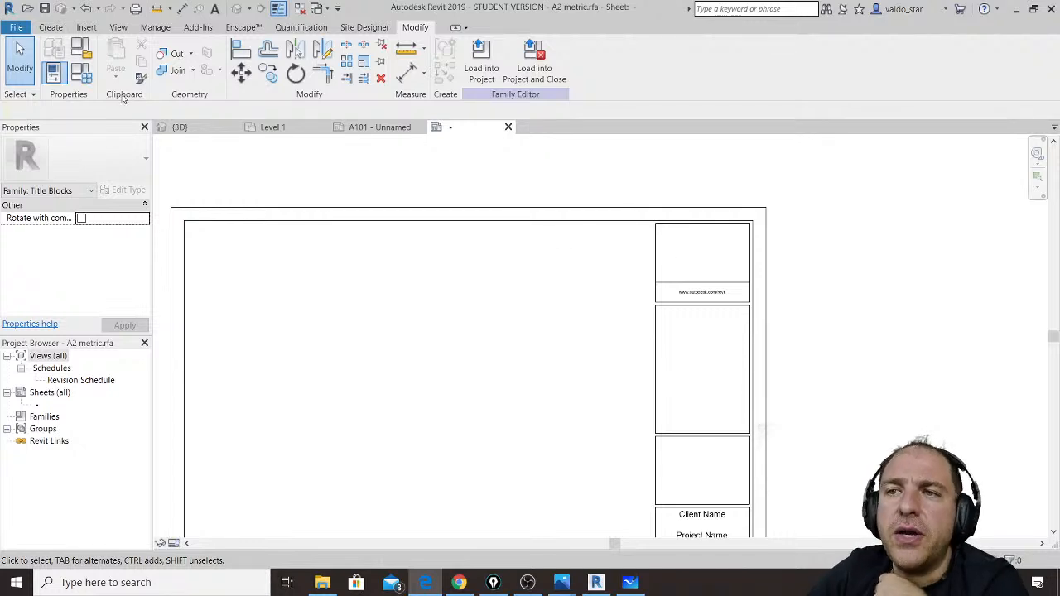
pyautogui.click(87, 28)
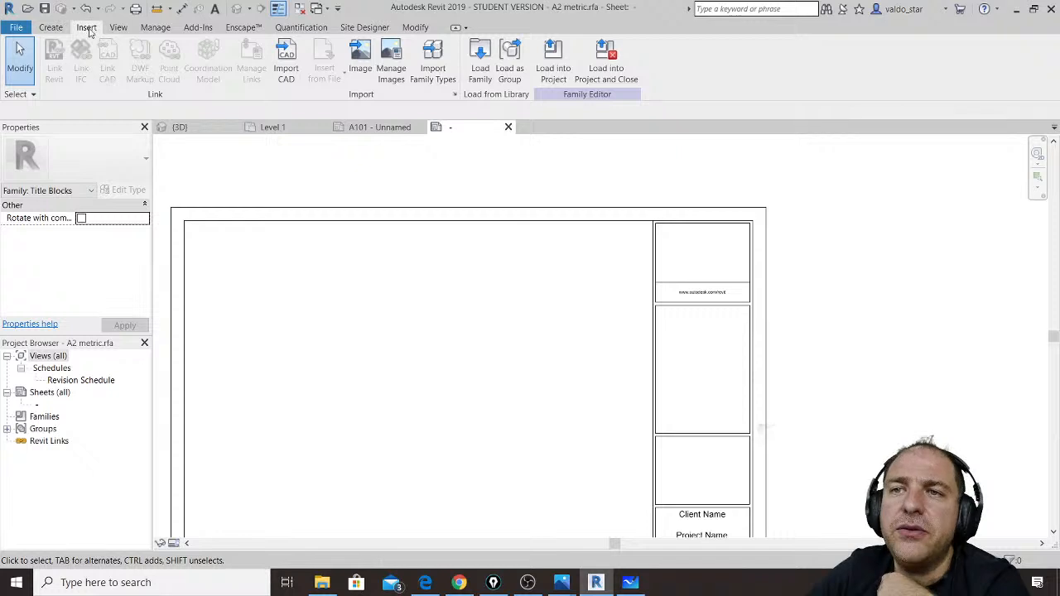
pyautogui.click(362, 69)
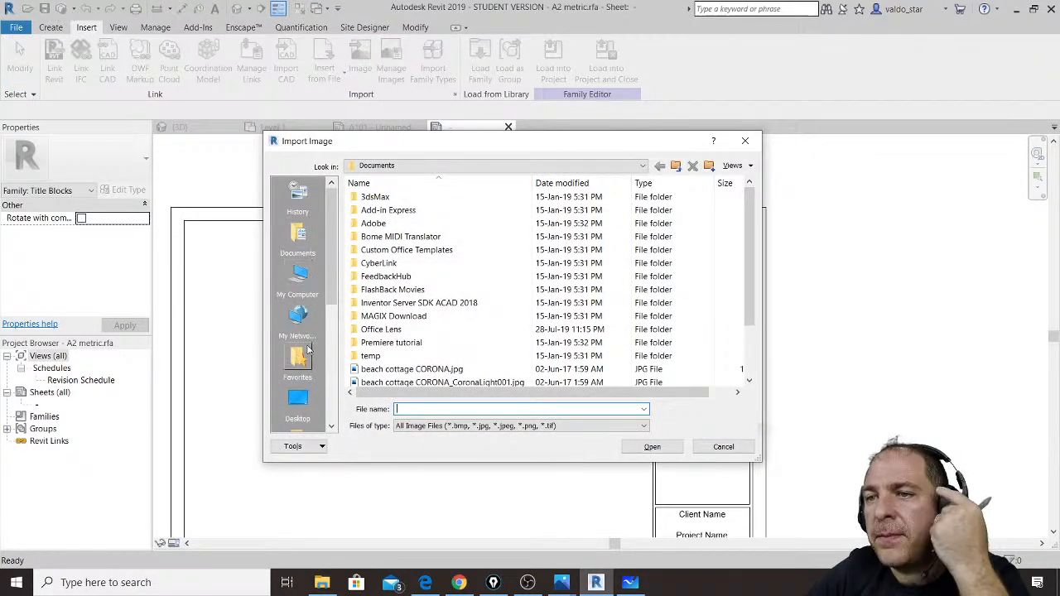
pyautogui.click(302, 400)
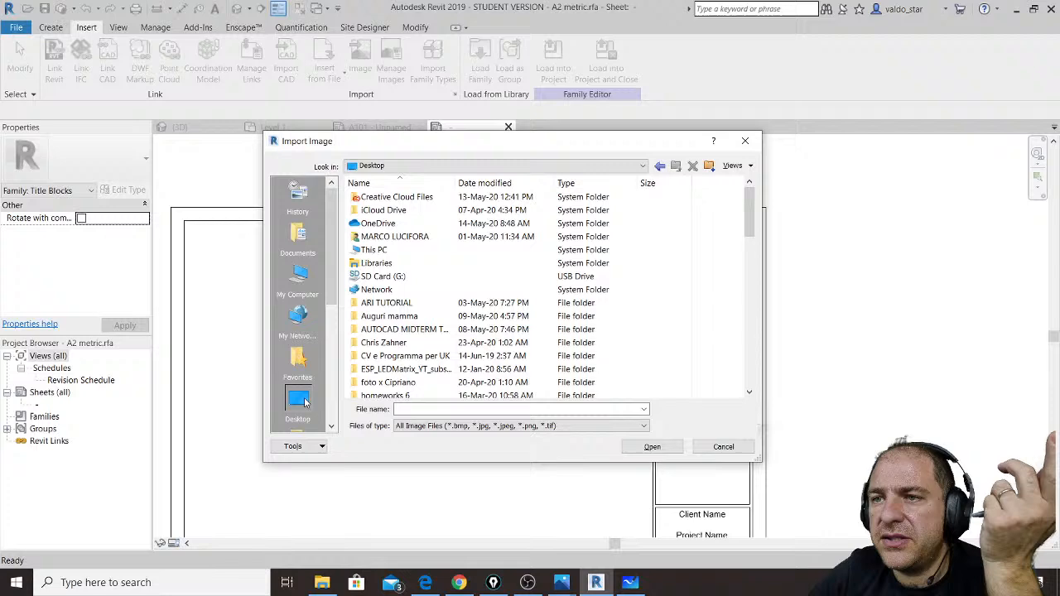
pyautogui.click(497, 183)
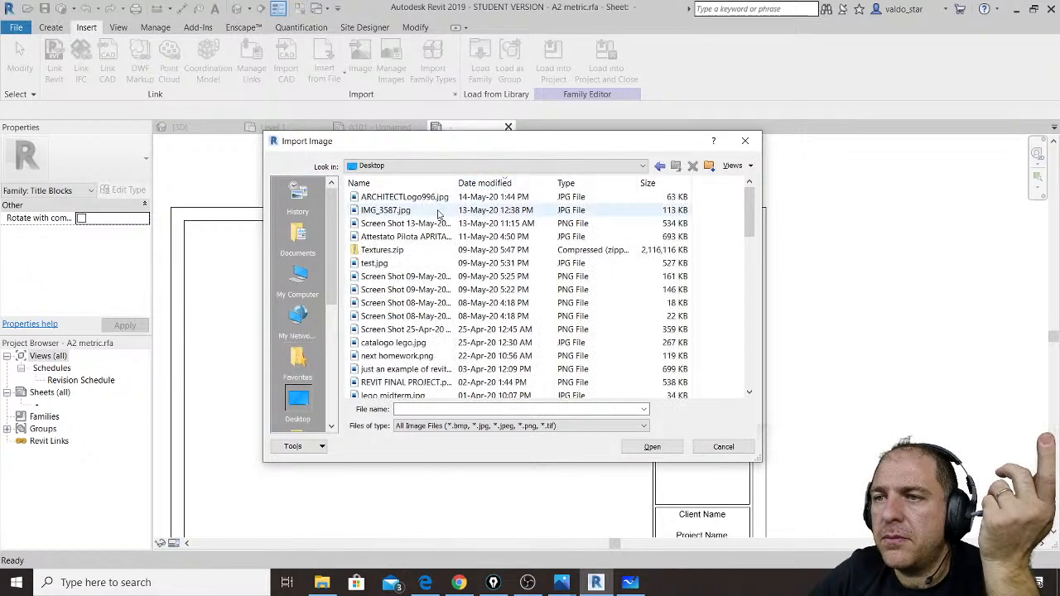
pyautogui.doubleClick(431, 199)
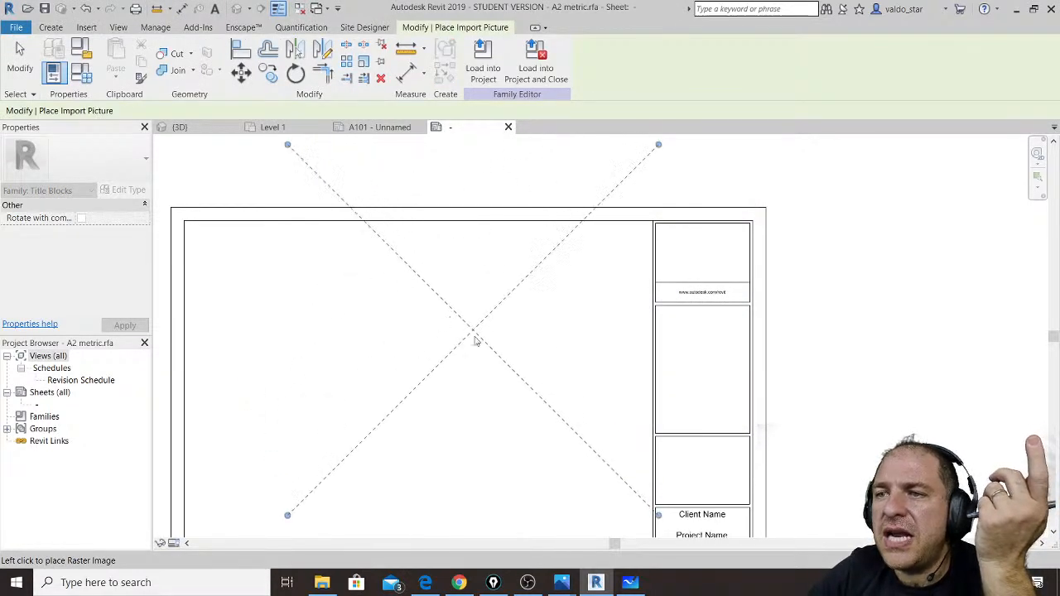
pyautogui.click(477, 351)
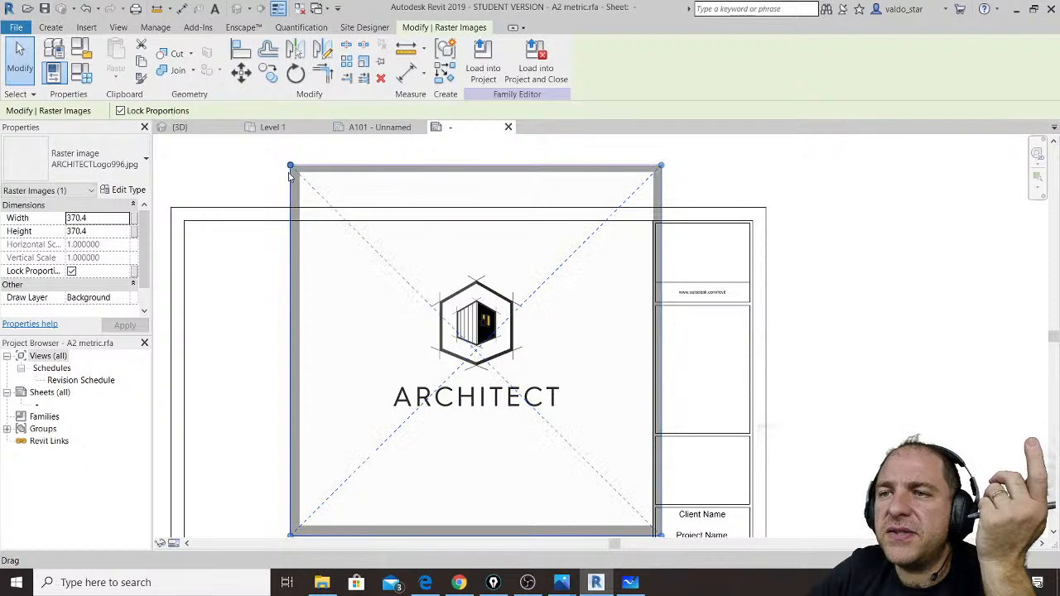
# Step: Scale the ARCHITECT logo proportionally to about 86.9 wide and fit it inside the emptied consultant box
pyautogui.moveTo(292, 168); pyautogui.dragTo(496, 371)
pyautogui.moveTo(587, 426); pyautogui.dragTo(675, 321)
pyautogui.moveTo(584, 269); pyautogui.dragTo(664, 346)
pyautogui.scroll(3, 725, 426)
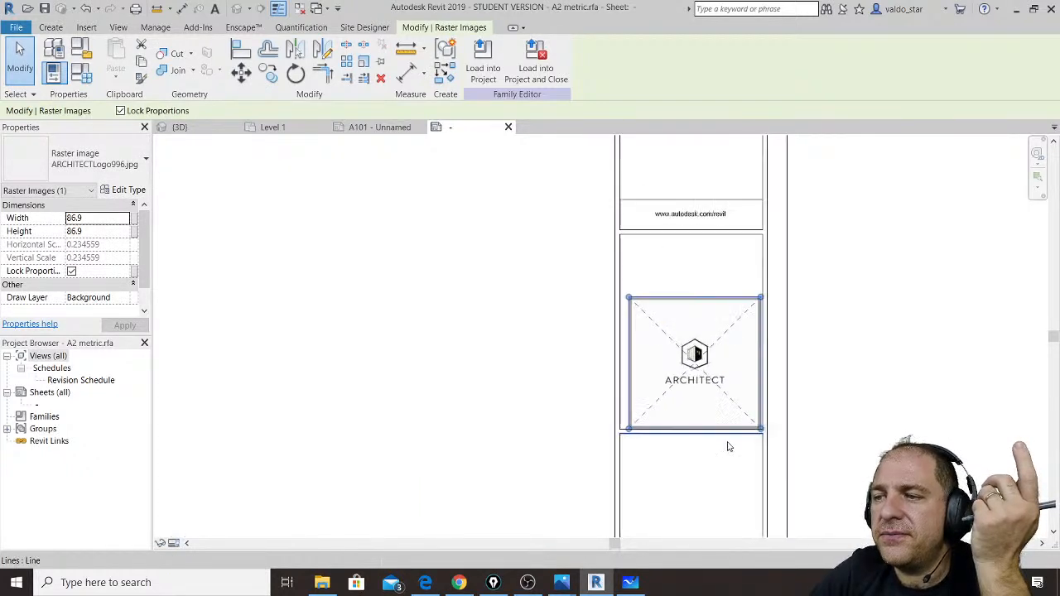
pyautogui.moveTo(680, 270)
pyautogui.mouseDown()
pyautogui.moveTo(664, 238)
pyautogui.moveTo(672, 250)
pyautogui.mouseUp()
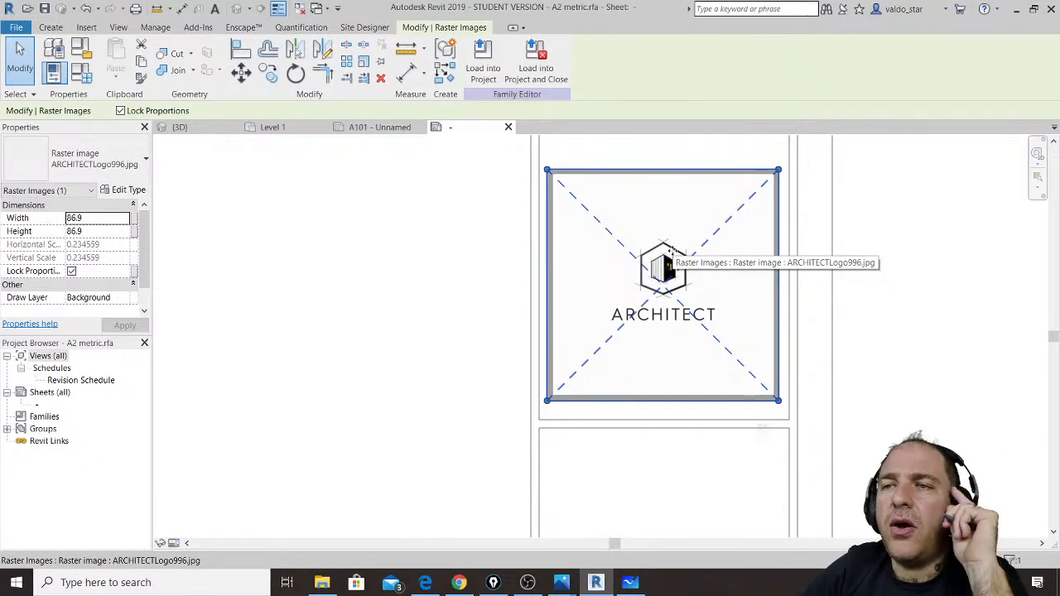
pyautogui.click(241, 51)
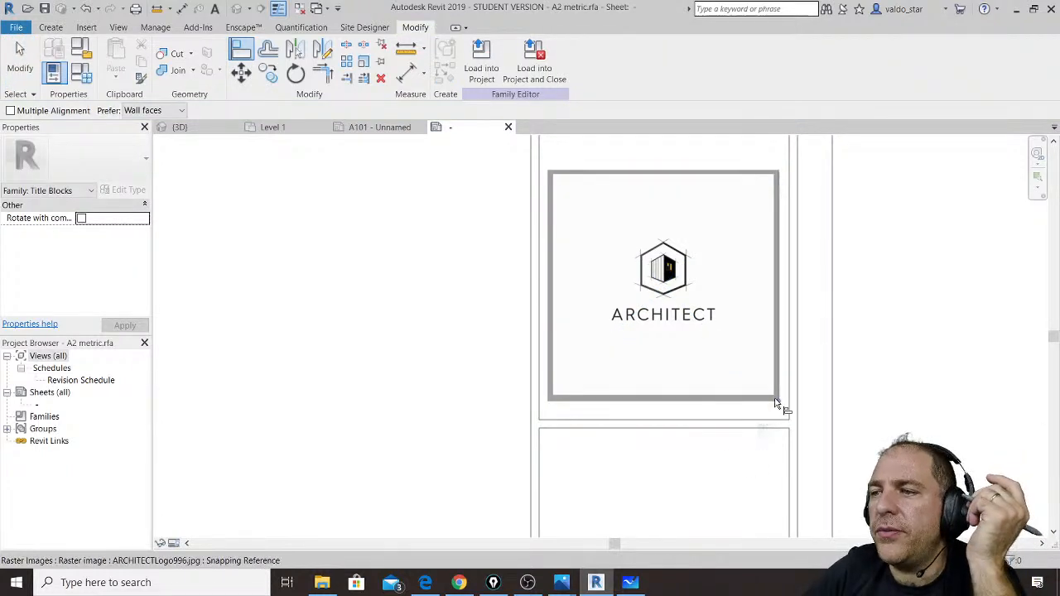
pyautogui.click(778, 390)
pyautogui.click(790, 394)
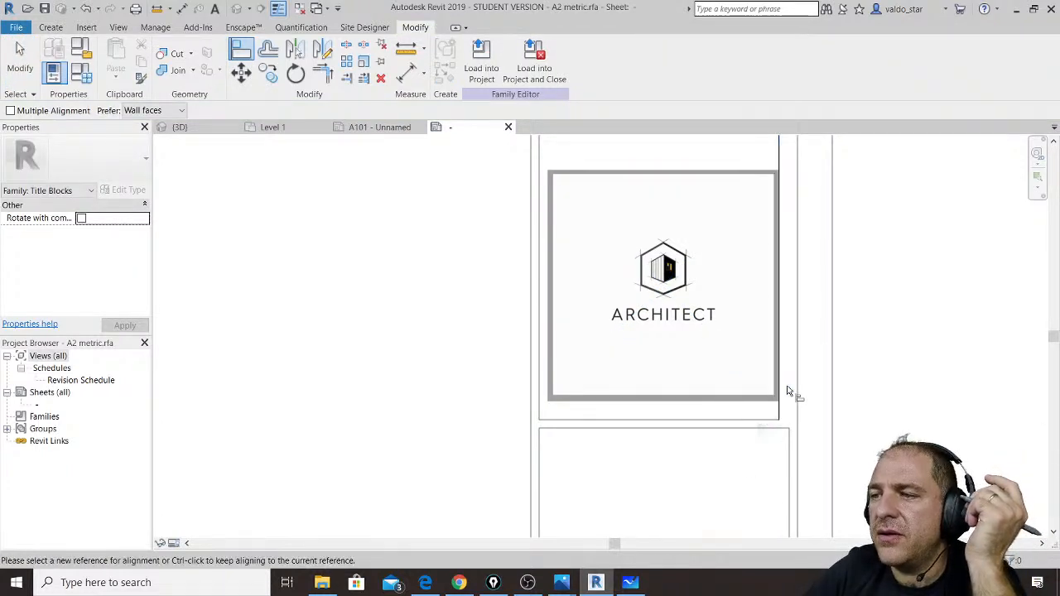
pyautogui.hotkey('ctrl', 'z')
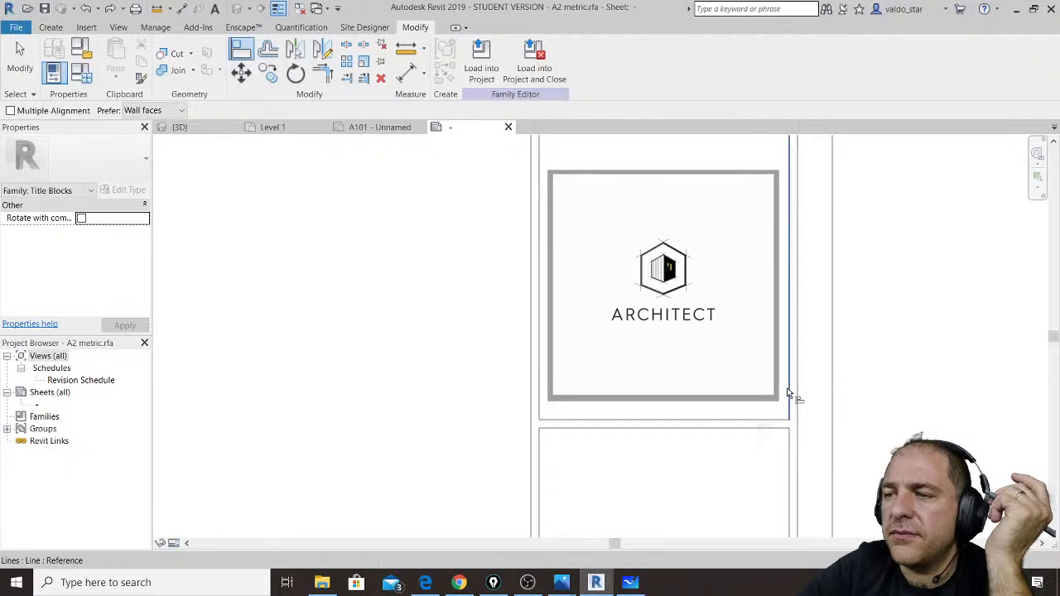
# Step: Align the ARCHITECT logo's right and bottom edges with the right and lower borders of the consultant box
pyautogui.click(792, 358)
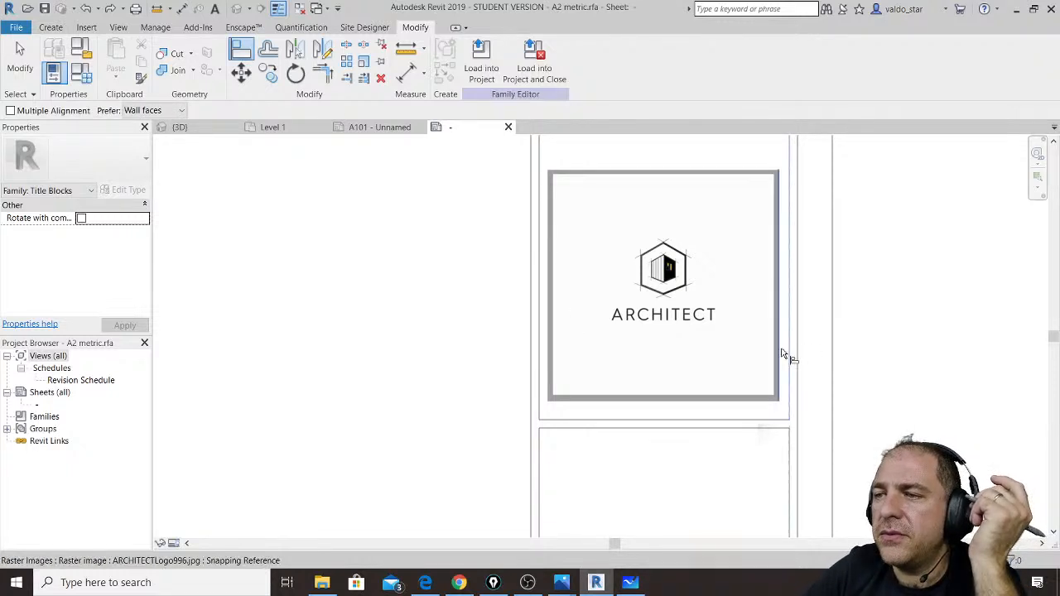
pyautogui.click(782, 355)
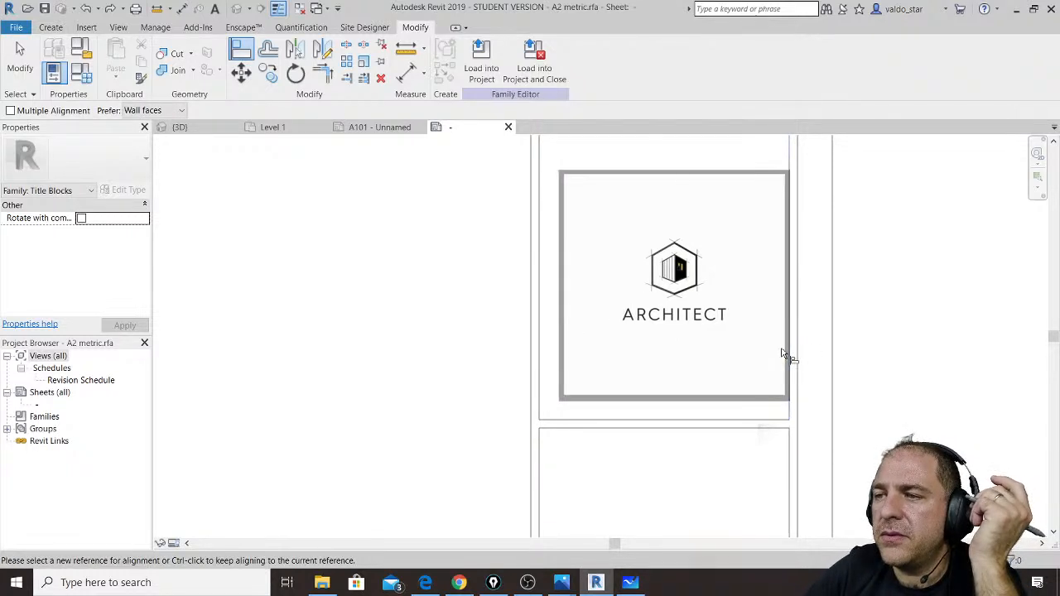
pyautogui.click(710, 420)
pyautogui.click(708, 402)
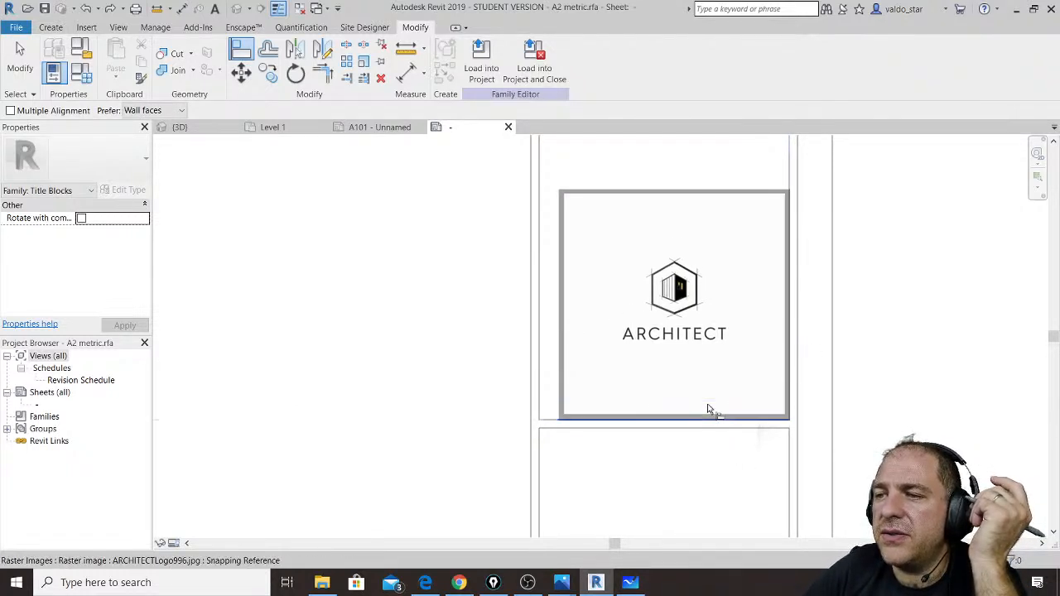
# Step: Try aligning the logo's left edge with the box's left border, and realign its right edge with the right border
pyautogui.click(543, 401)
pyautogui.click(558, 387)
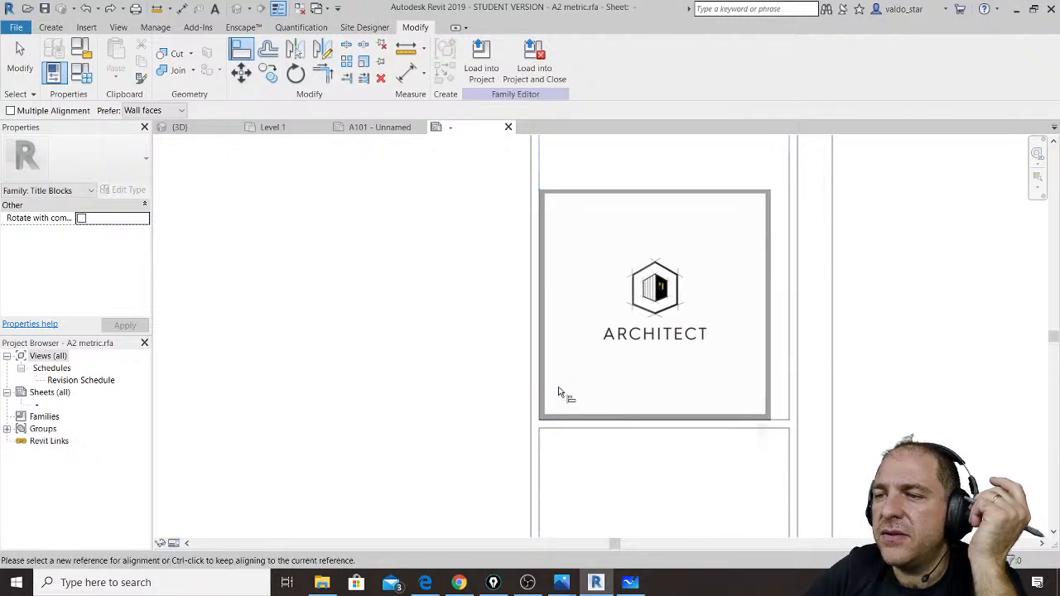
pyautogui.click(790, 397)
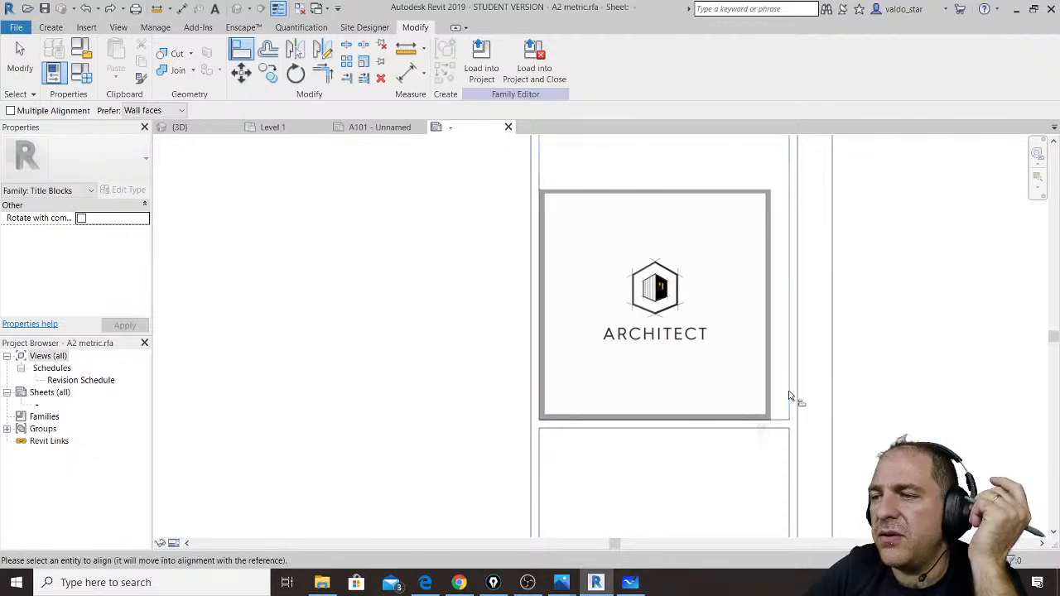
pyautogui.click(771, 395)
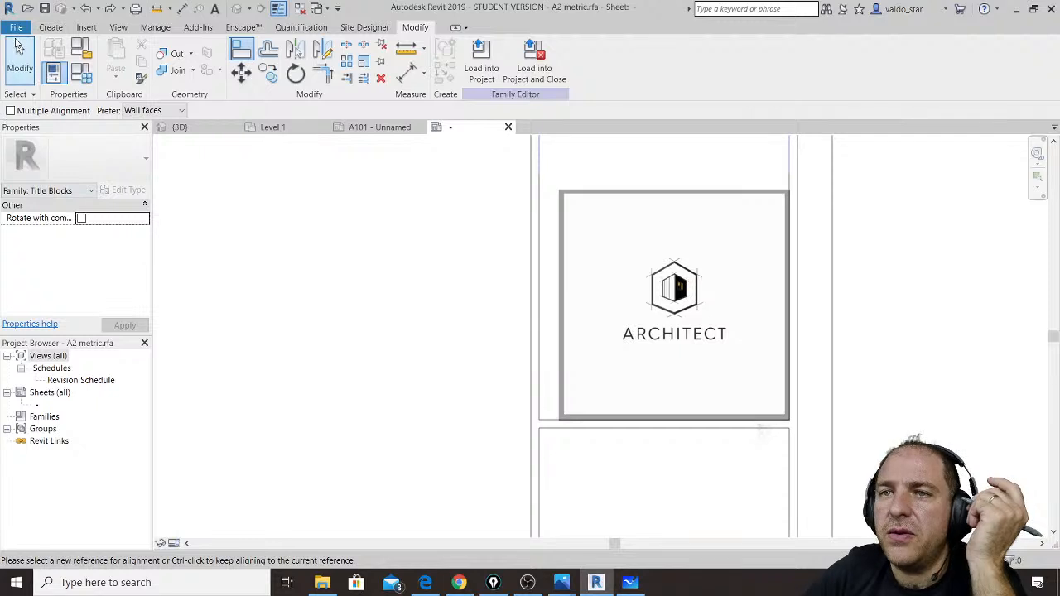
pyautogui.click(19, 58)
# Step: Enlarge the logo proportionally from its upper-left corner to about 93.7 wide, spanning the full width of the consultant box
pyautogui.moveTo(614, 240); pyautogui.dragTo(653, 331, button='middle')
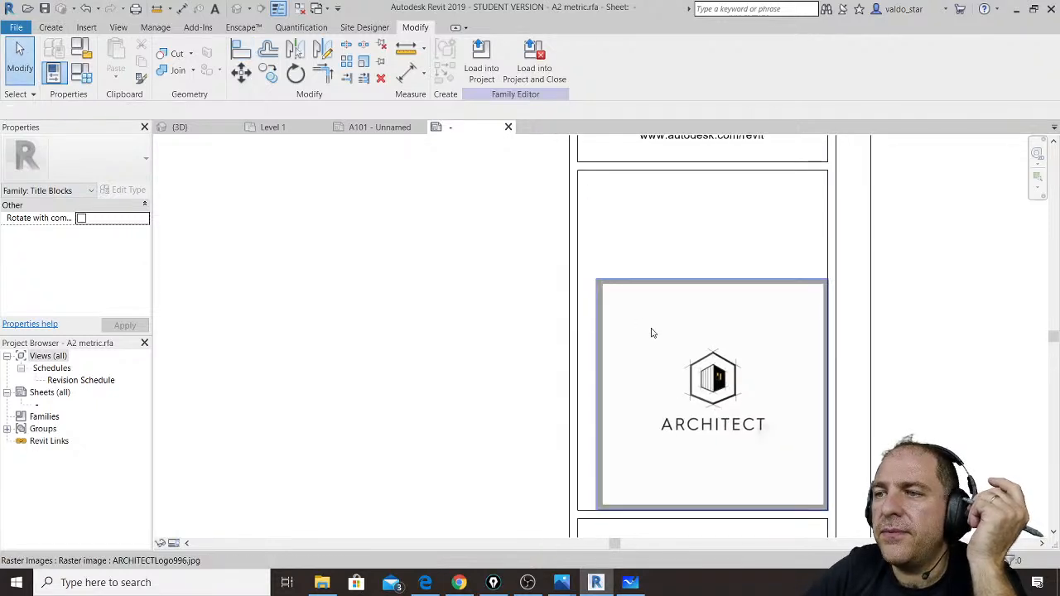
pyautogui.click(608, 288)
pyautogui.moveTo(597, 280); pyautogui.dragTo(578, 262)
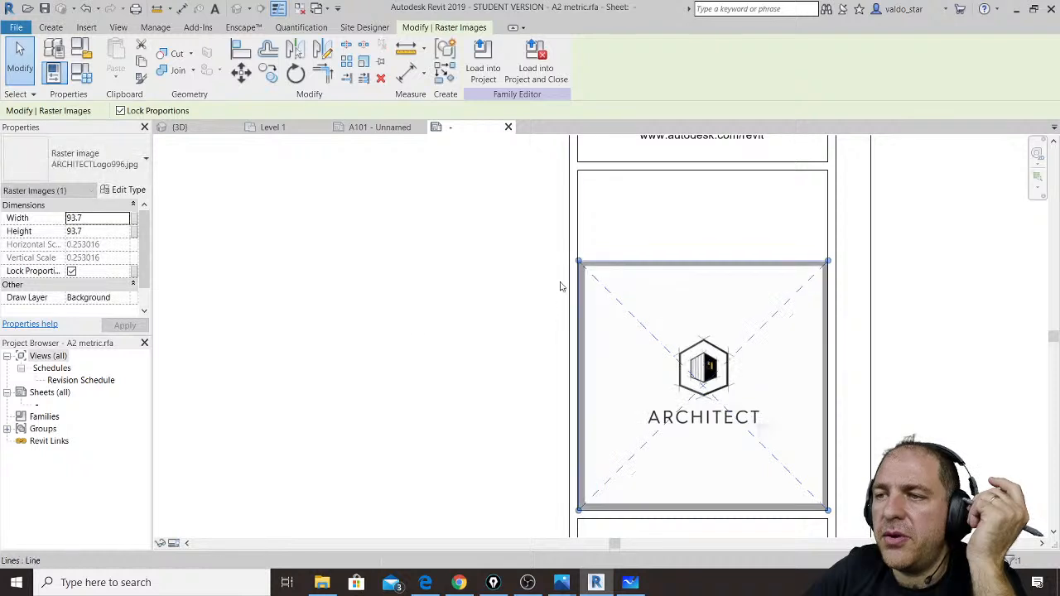
pyautogui.click(414, 326)
pyautogui.scroll(-3, 447, 291)
pyautogui.scroll(-1, 456, 300)
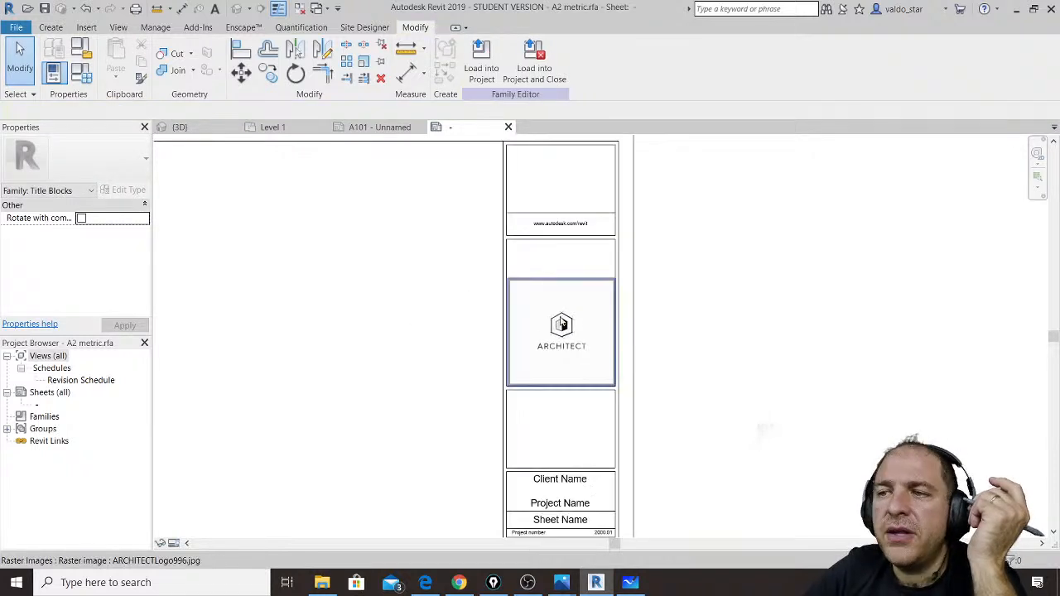
pyautogui.scroll(3, 557, 227)
pyautogui.click(562, 229)
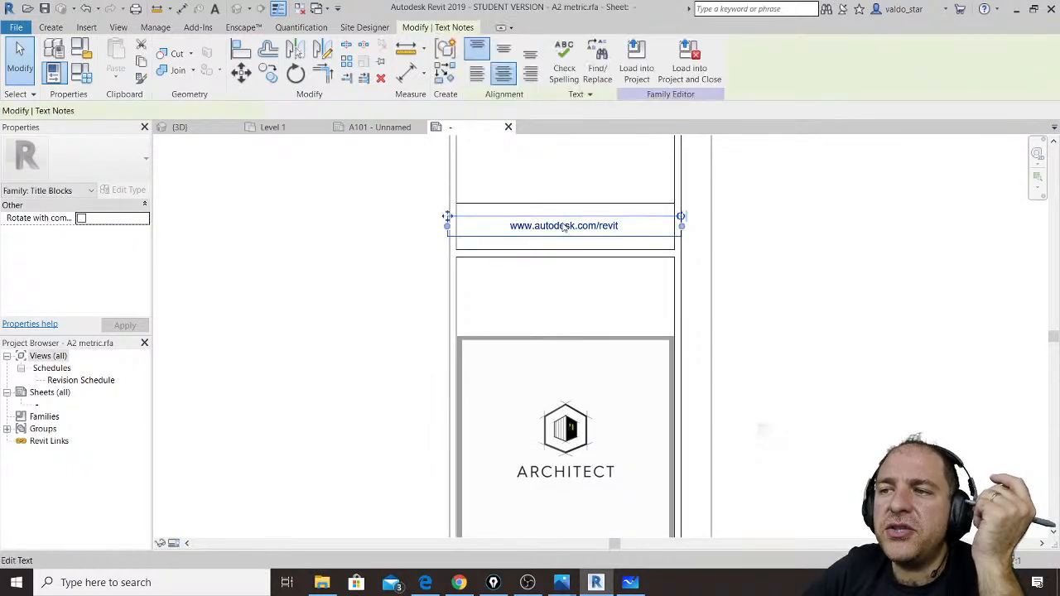
pyautogui.doubleClick(570, 229)
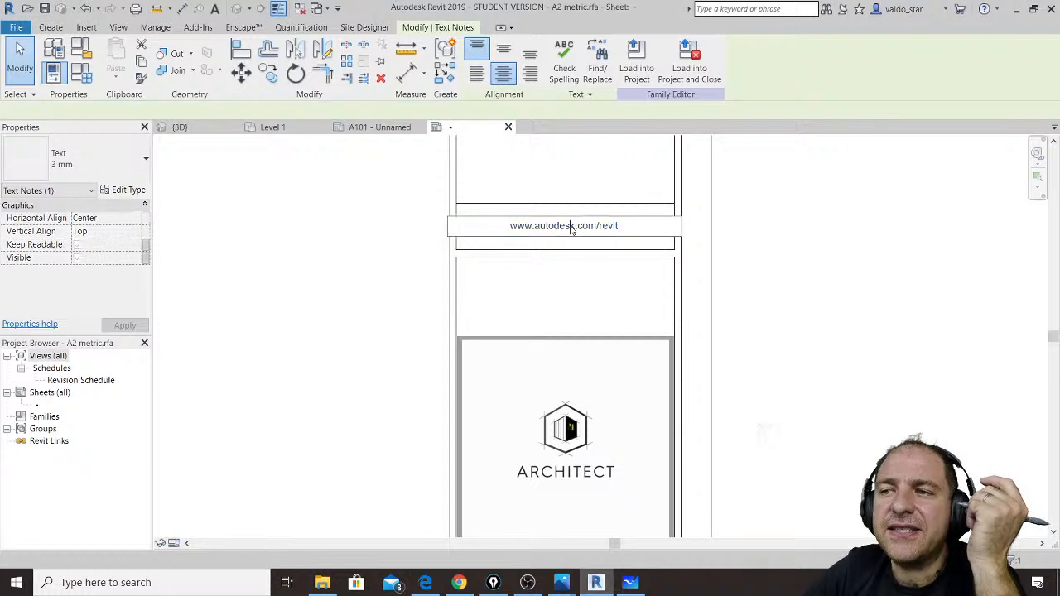
pyautogui.moveTo(634, 232); pyautogui.dragTo(506, 238)
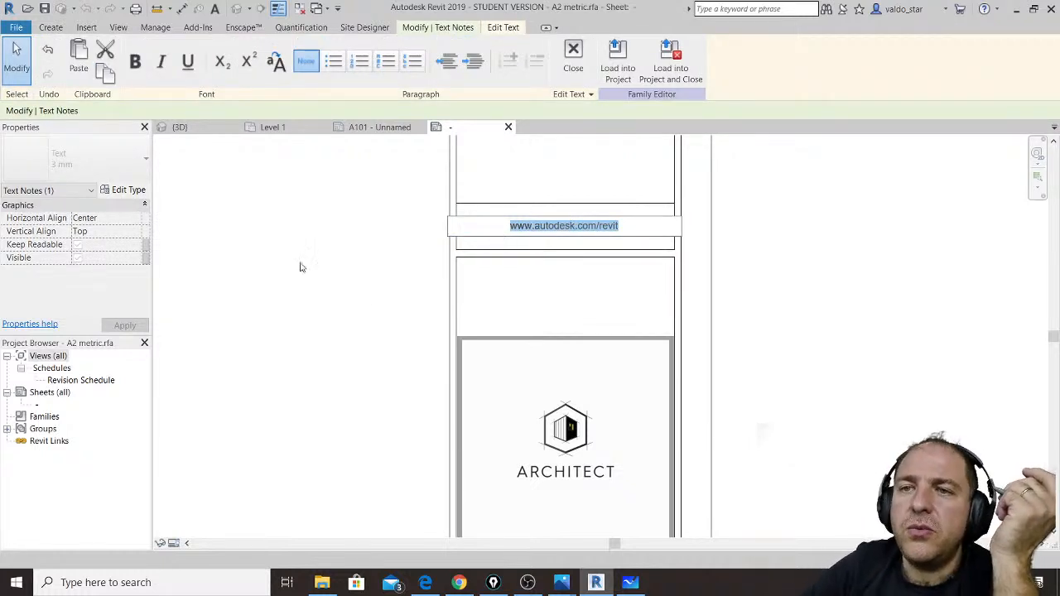
pyautogui.click(603, 226)
pyautogui.doubleClick(615, 227)
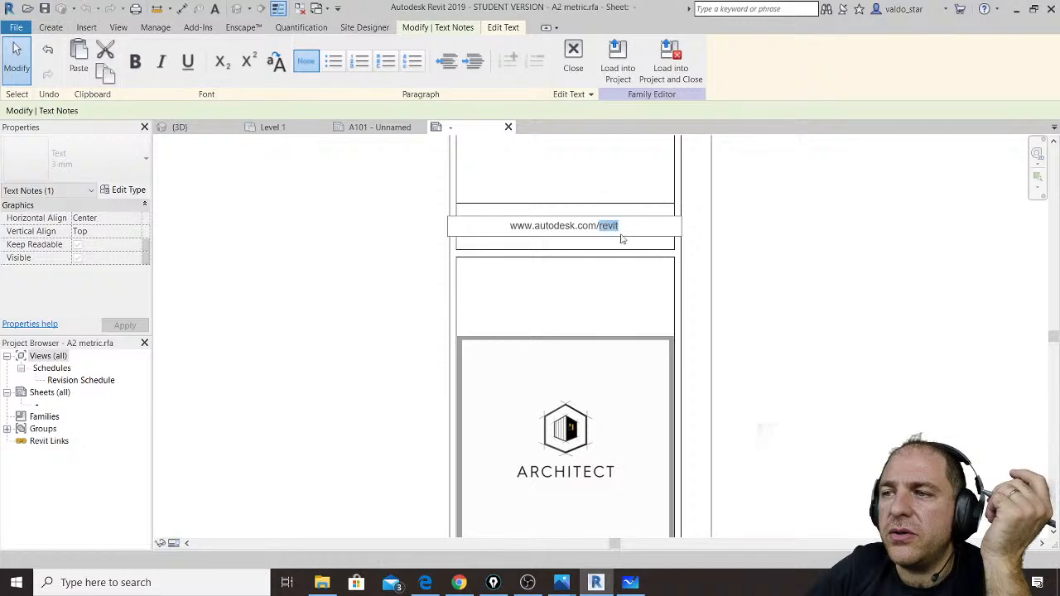
pyautogui.press('BackSpace')
pyautogui.press('BackSpace')
pyautogui.press('BackSpace')
pyautogui.press('BackSpace')
pyautogui.press('BackSpace')
pyautogui.press('BackSpace')
pyautogui.press('BackSpace')
pyautogui.press('BackSpace')
pyautogui.press('BackSpace')
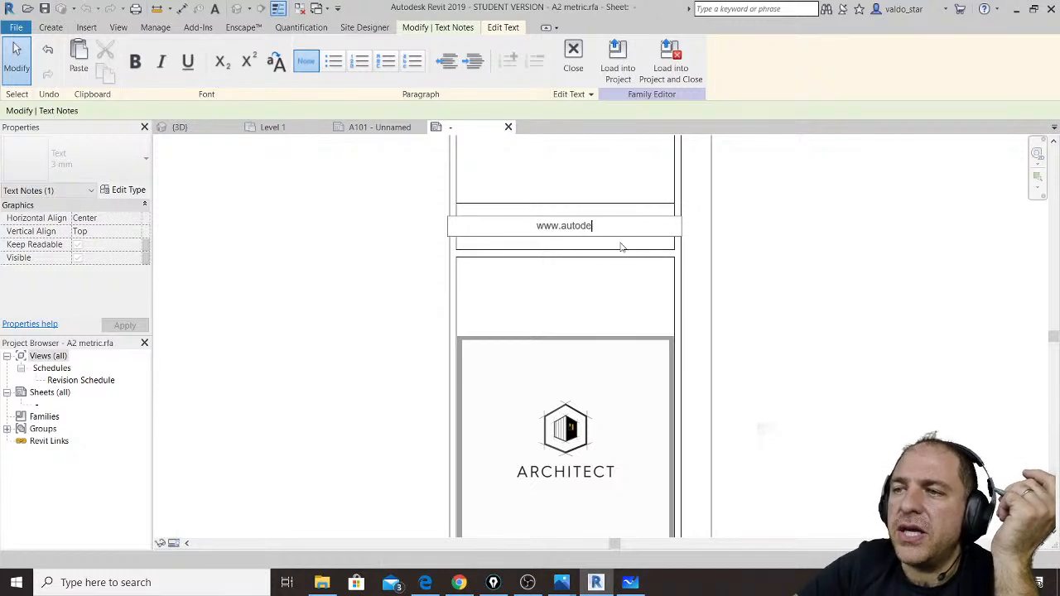
pyautogui.press('BackSpace')
pyautogui.press('BackSpace')
pyautogui.press('BackSpace')
pyautogui.write('m')
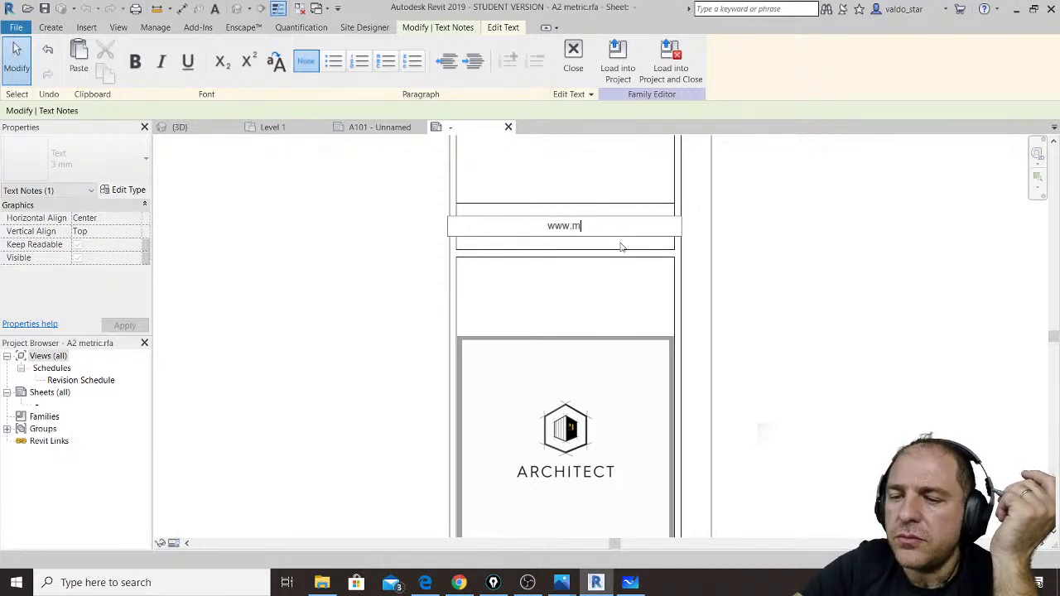
pyautogui.write('arcol')
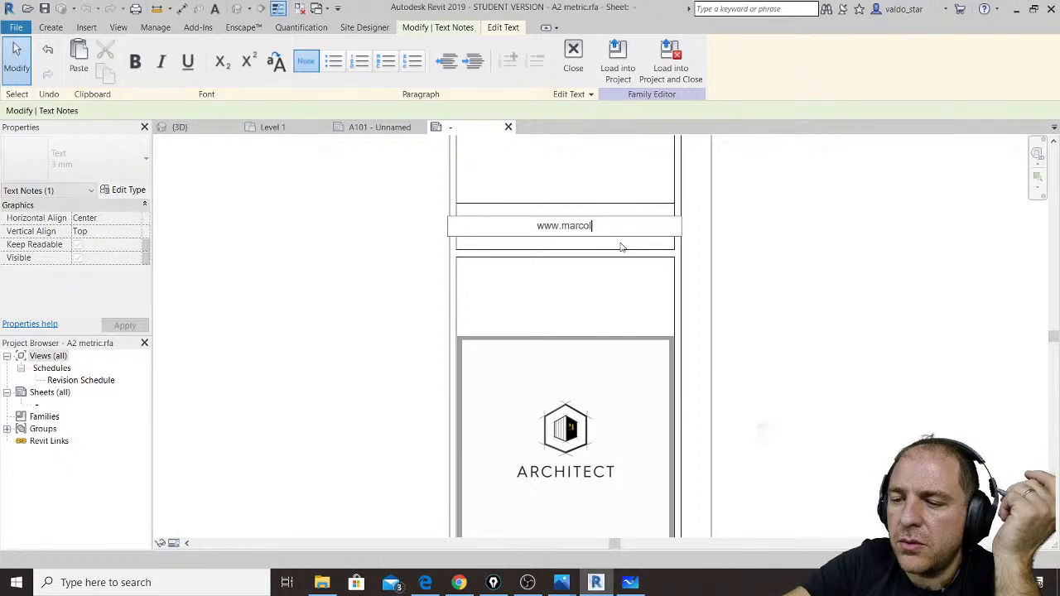
pyautogui.write('ucifora')
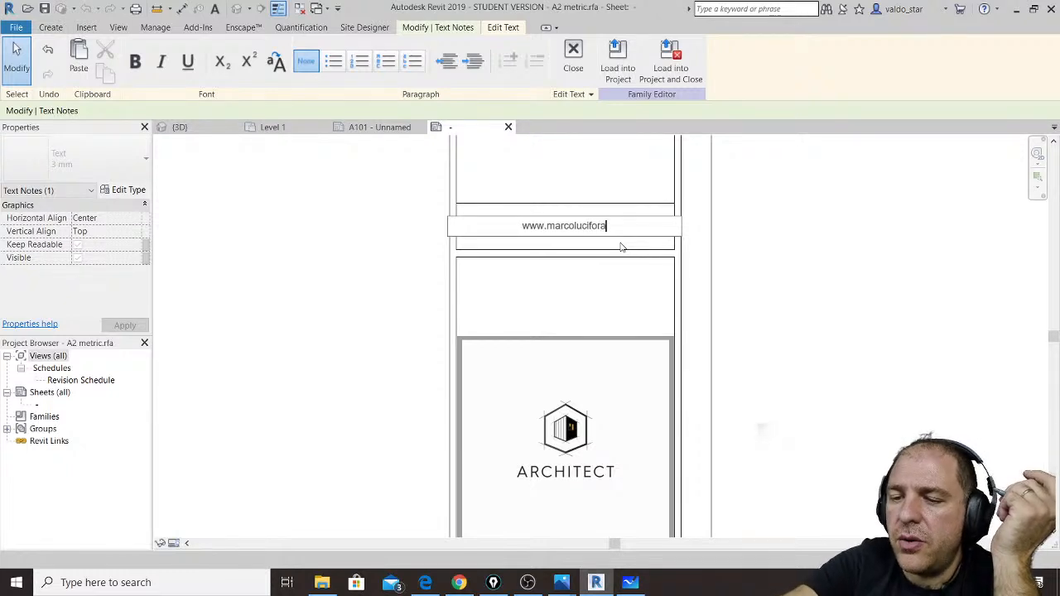
pyautogui.write('.com')
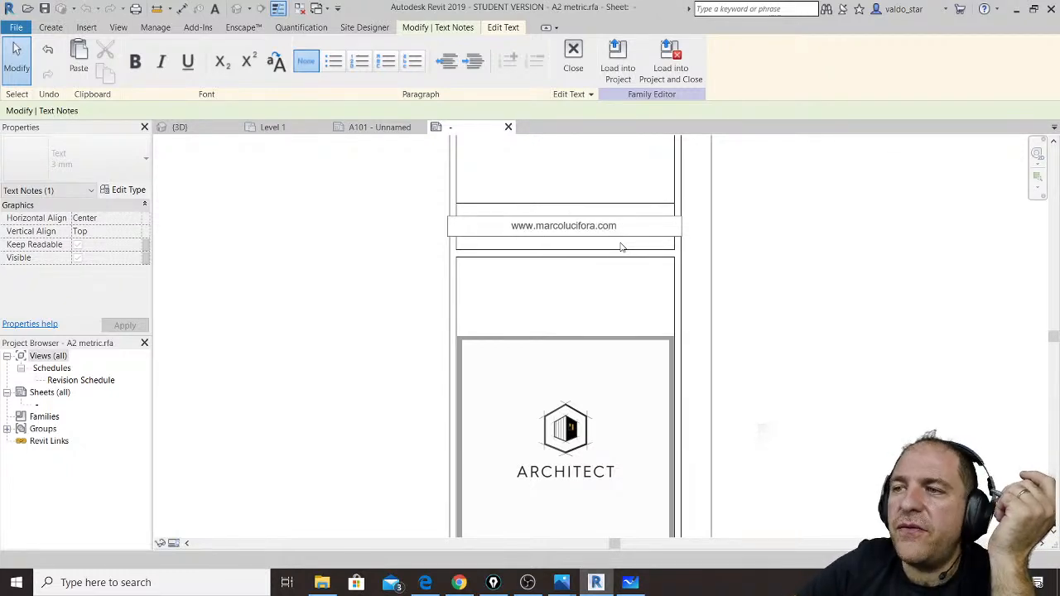
pyautogui.click(747, 324)
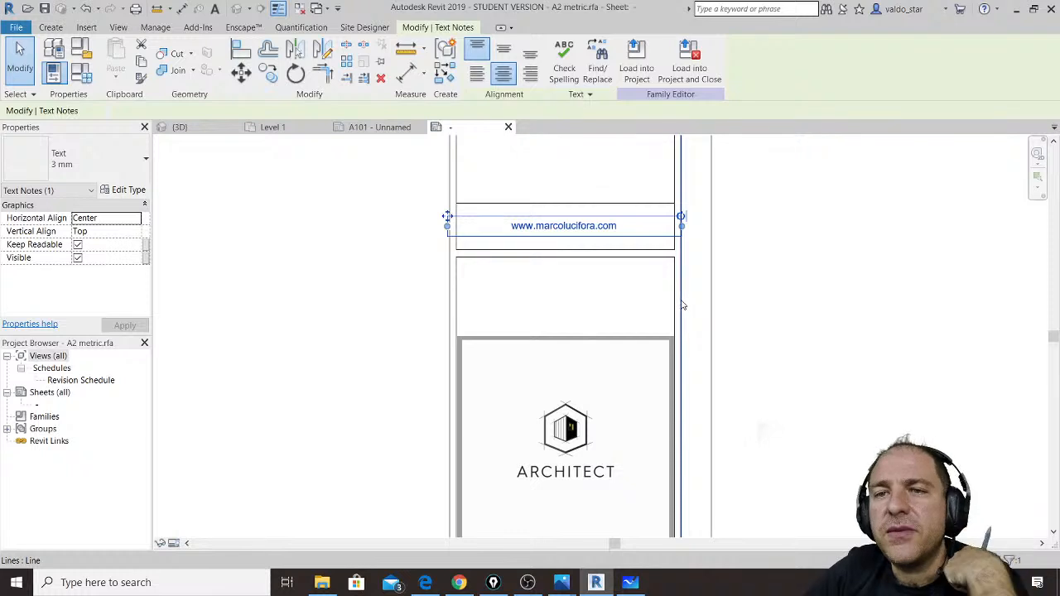
# Step: Switch to the Edge browser, examine the Google image results for "timbro architetto" as stamp examples, and return to the title block family
pyautogui.scroll(-4, 702, 277)
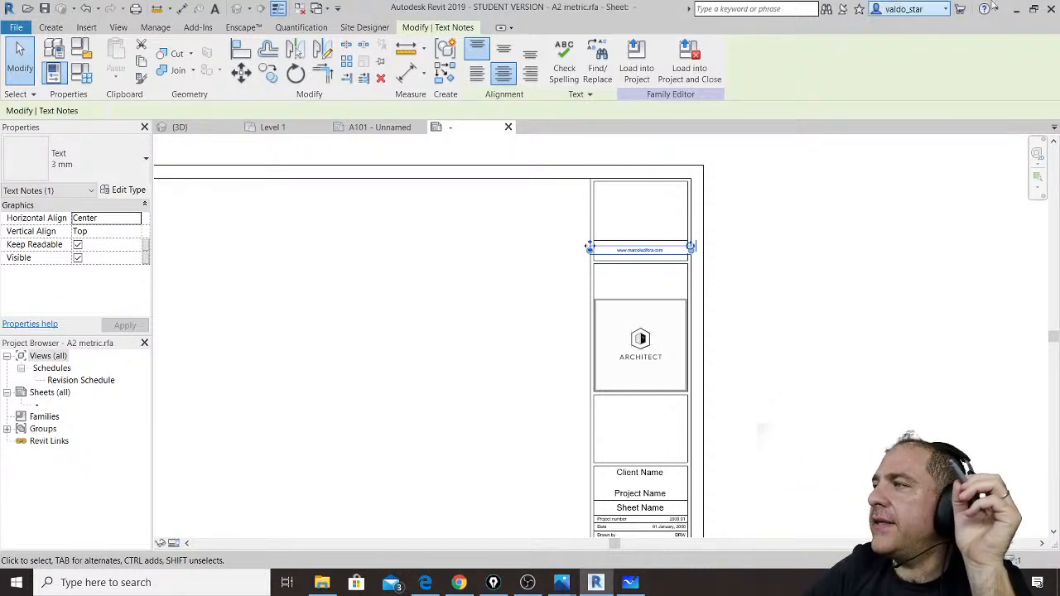
pyautogui.hotkey('alt', 'Tab')
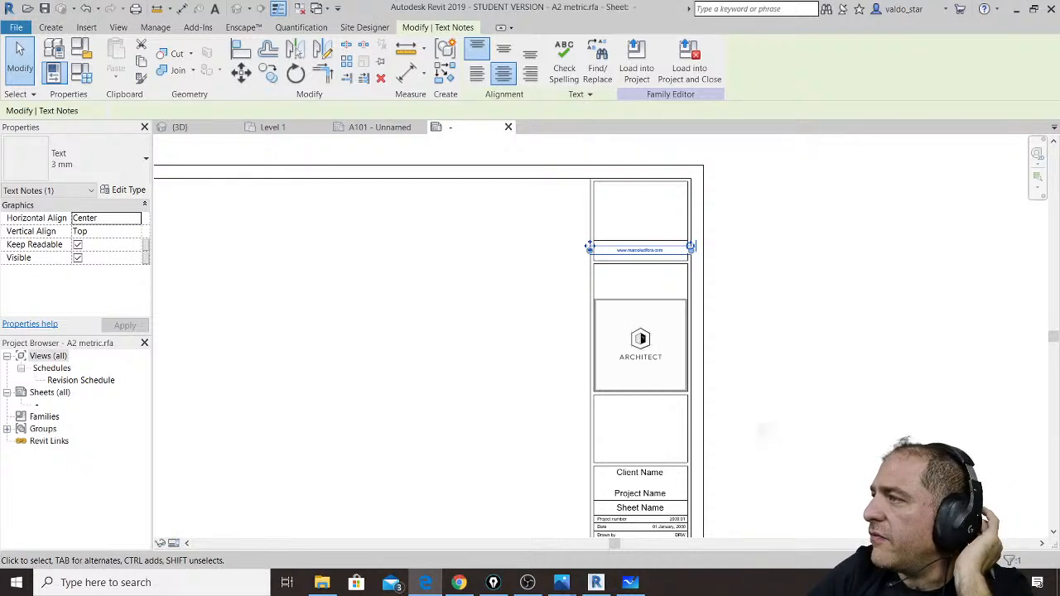
pyautogui.moveTo(1059, 60); pyautogui.dragTo(818, 63)
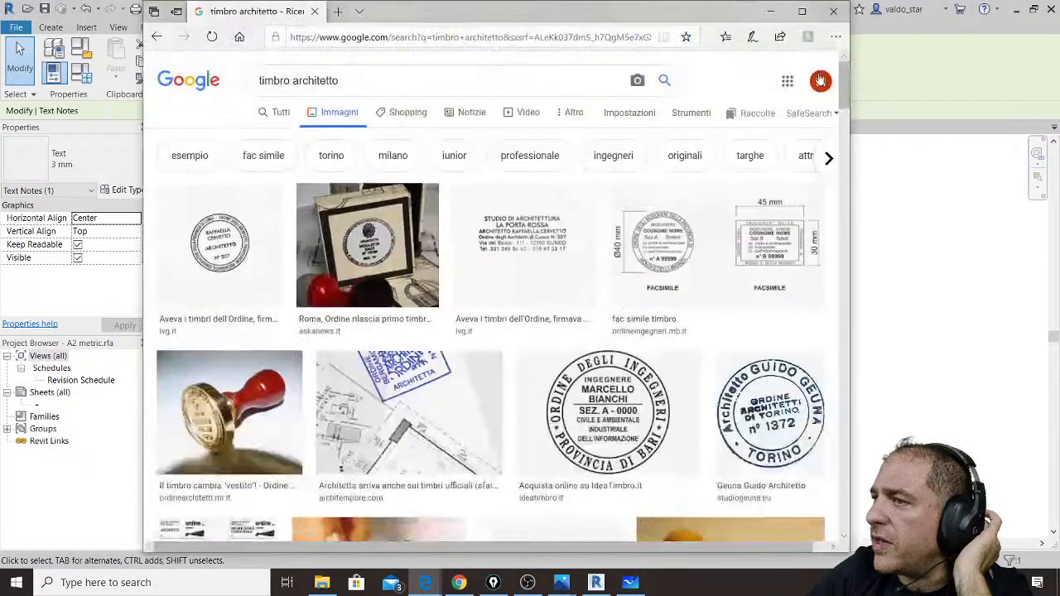
pyautogui.scroll(-1, 634, 324)
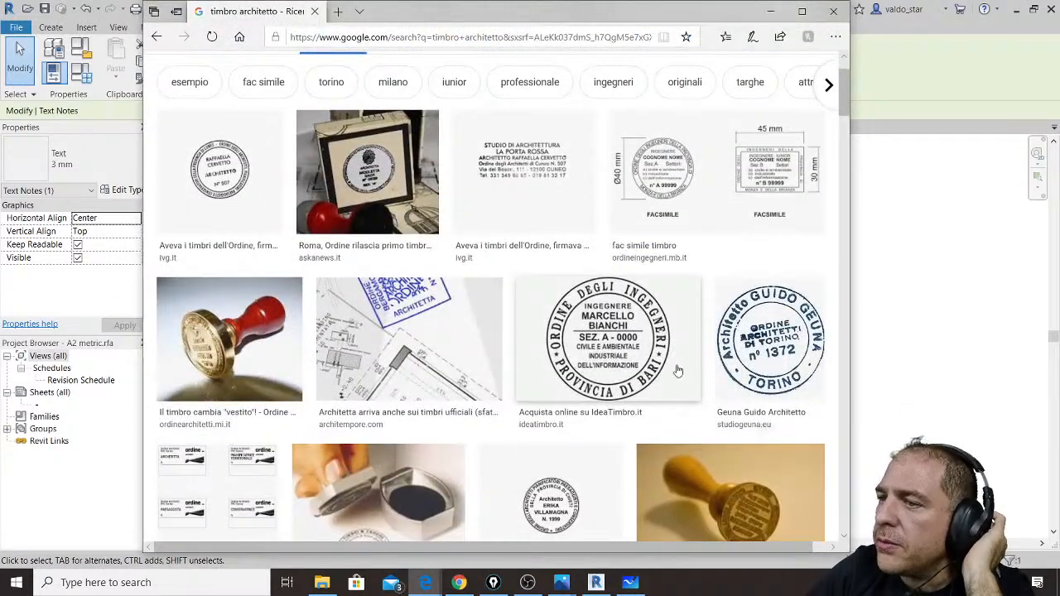
pyautogui.scroll(-2, 605, 321)
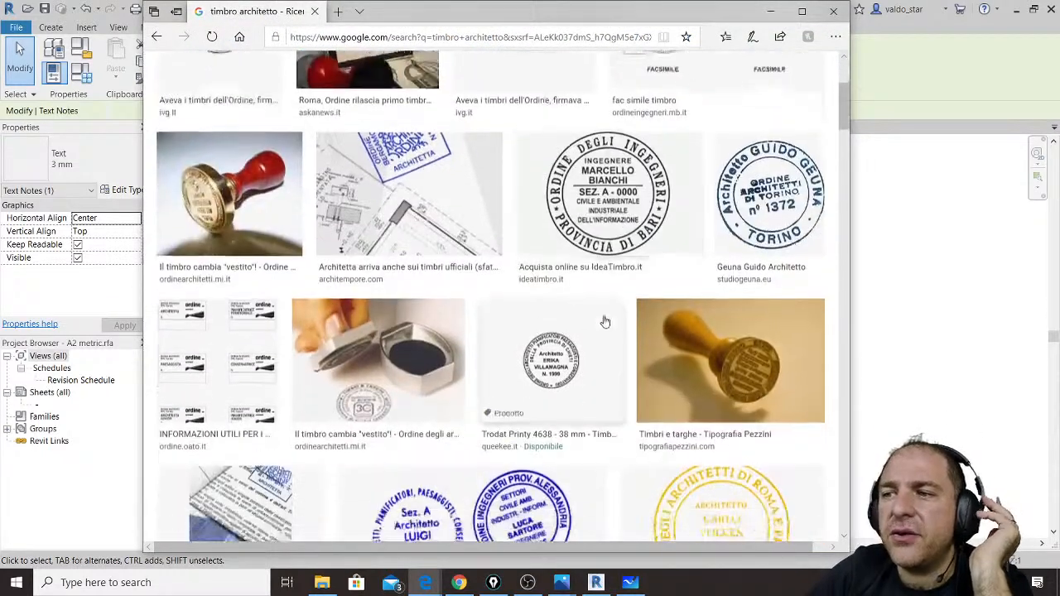
pyautogui.scroll(1, 590, 271)
pyautogui.scroll(1, 584, 270)
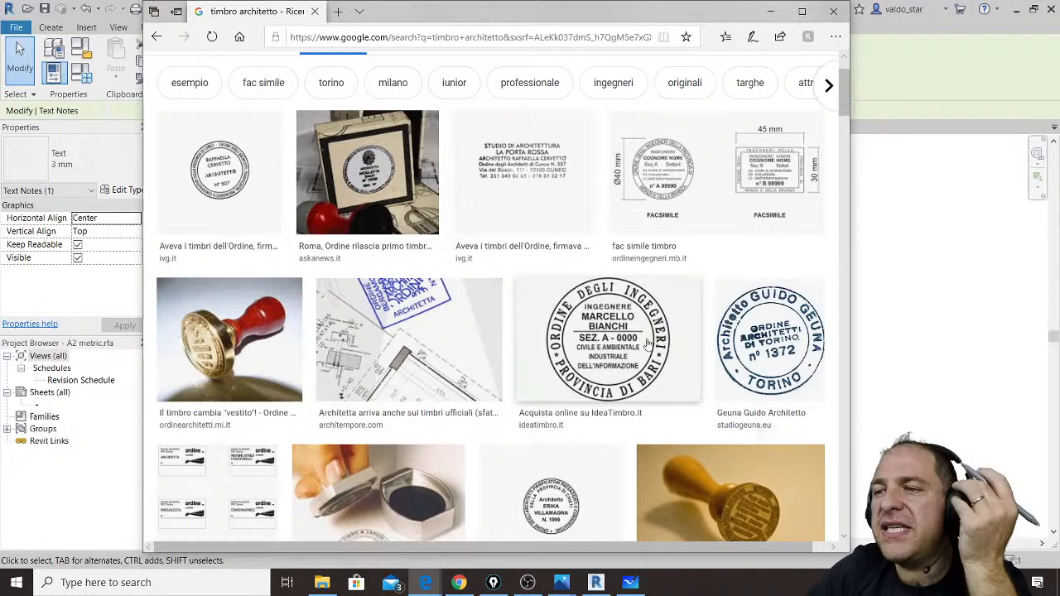
pyautogui.scroll(-2, 634, 331)
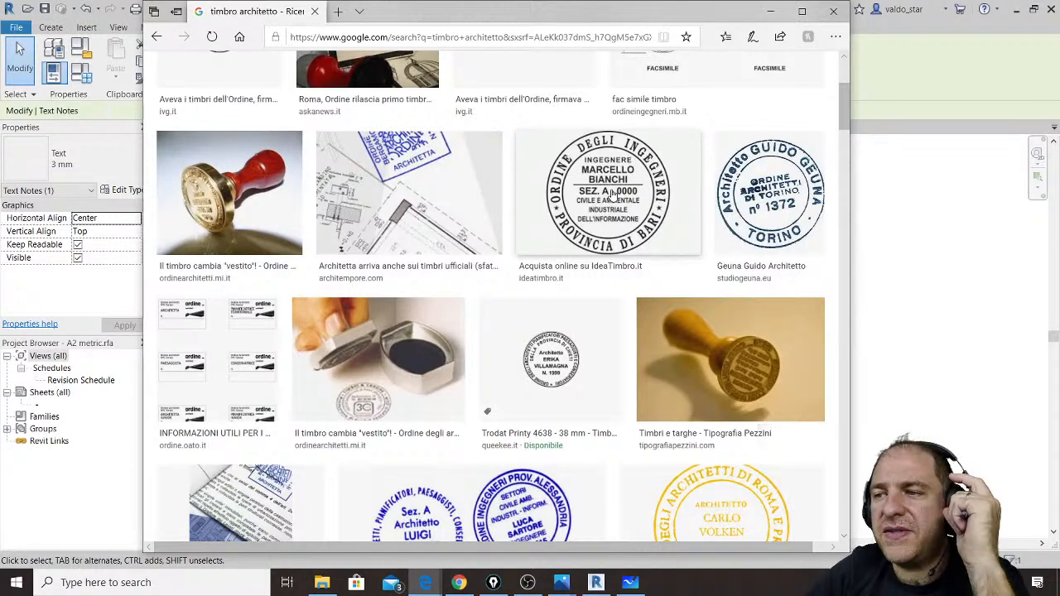
pyautogui.scroll(-2, 613, 195)
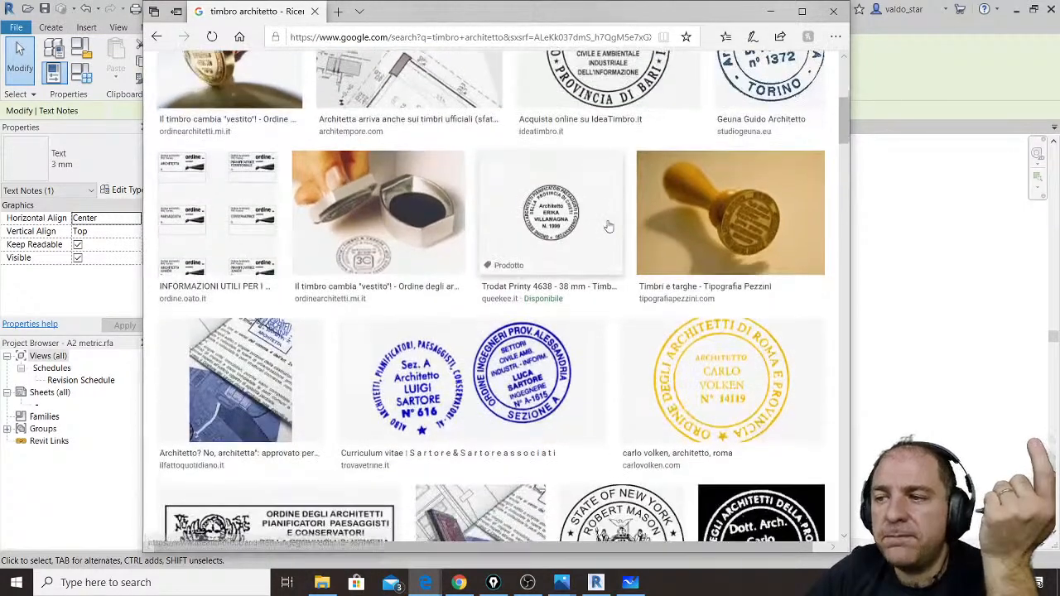
pyautogui.click(769, 17)
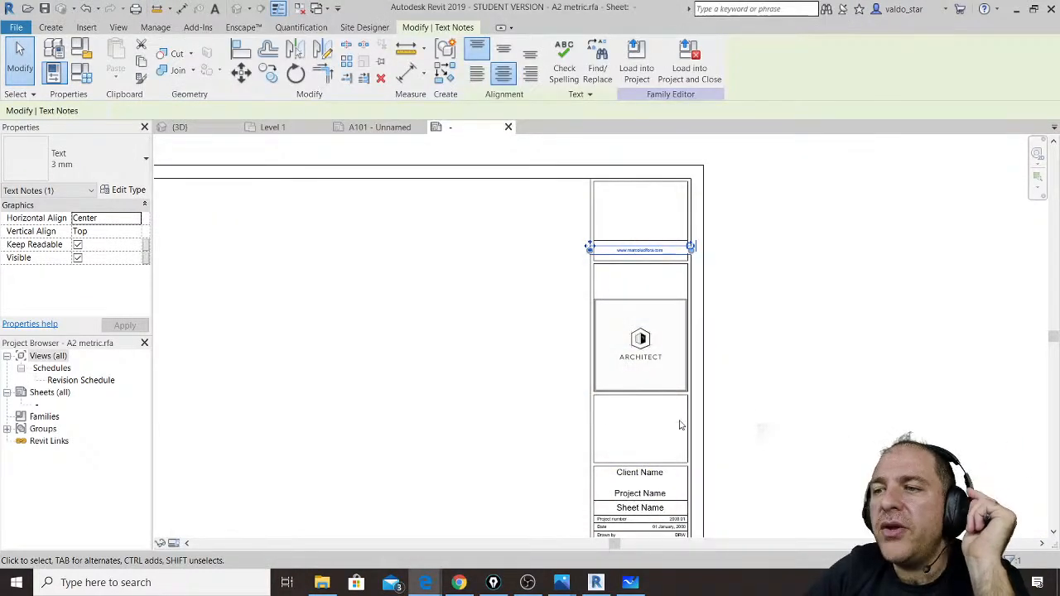
# Step: Add a text note reading "Stamp for approval" in the upper part of the empty box above Client Name
pyautogui.moveTo(638, 434); pyautogui.dragTo(657, 315, button='middle')
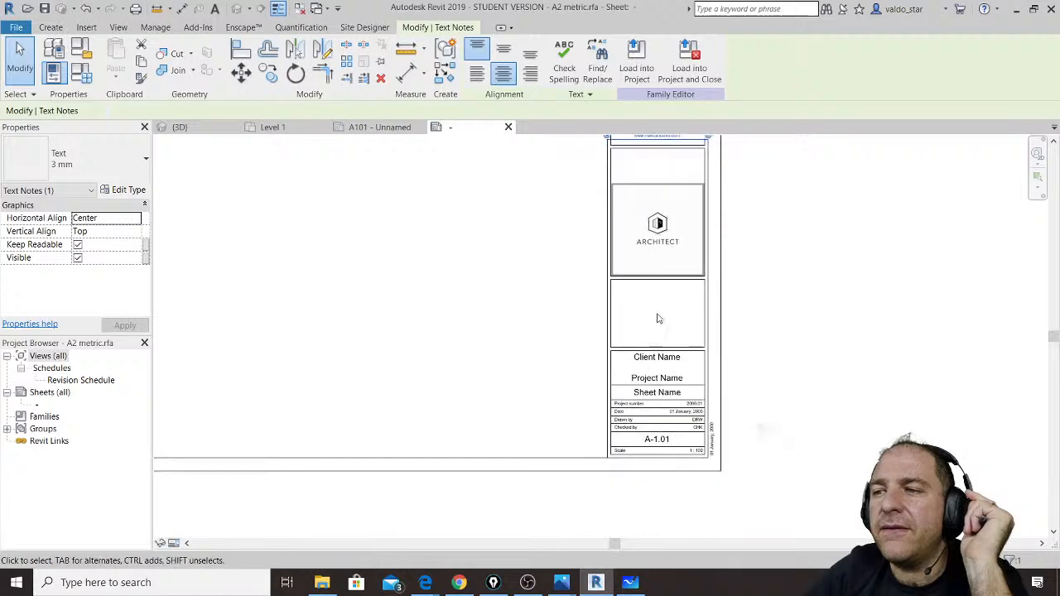
pyautogui.scroll(2, 661, 317)
pyautogui.scroll(2, 661, 316)
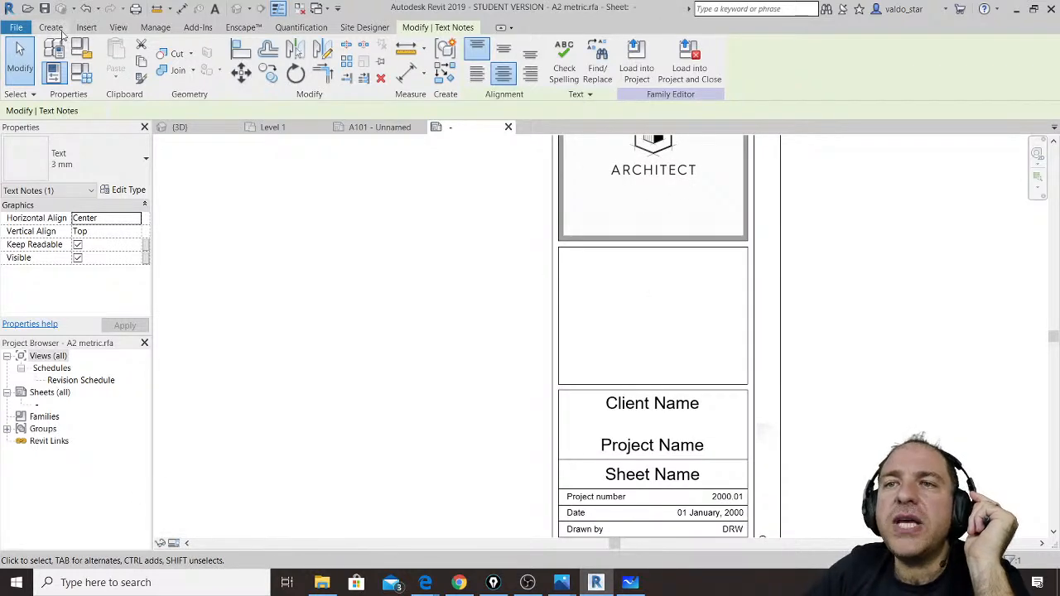
pyautogui.click(51, 27)
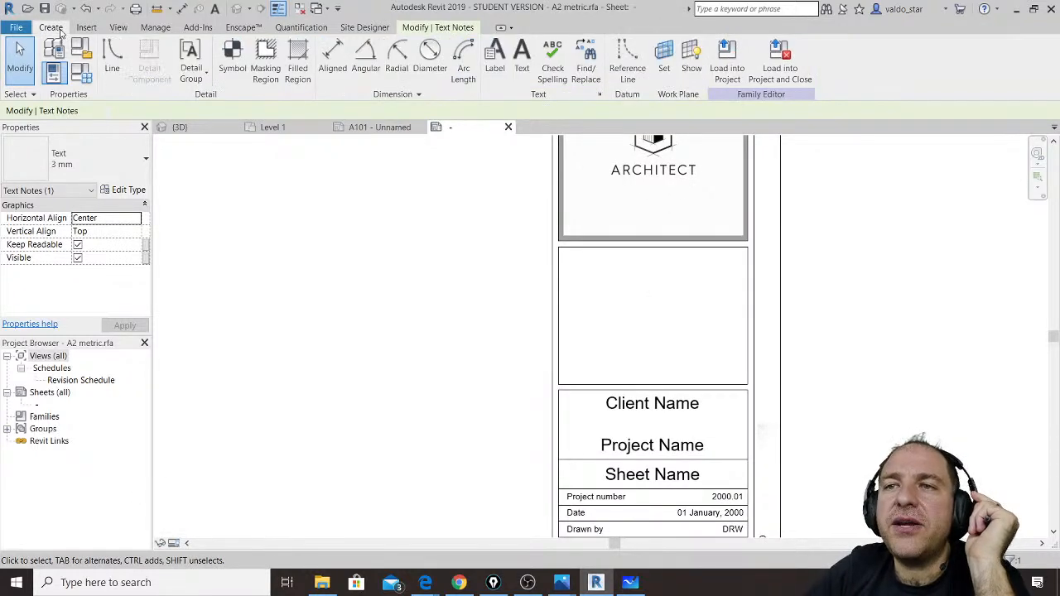
pyautogui.click(521, 57)
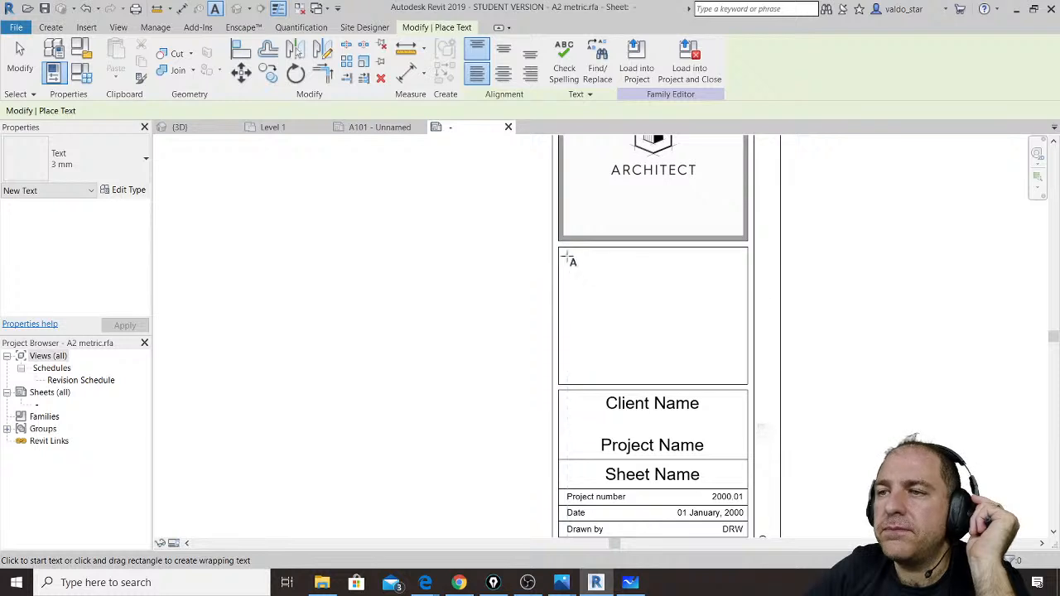
pyautogui.moveTo(566, 254); pyautogui.dragTo(710, 278)
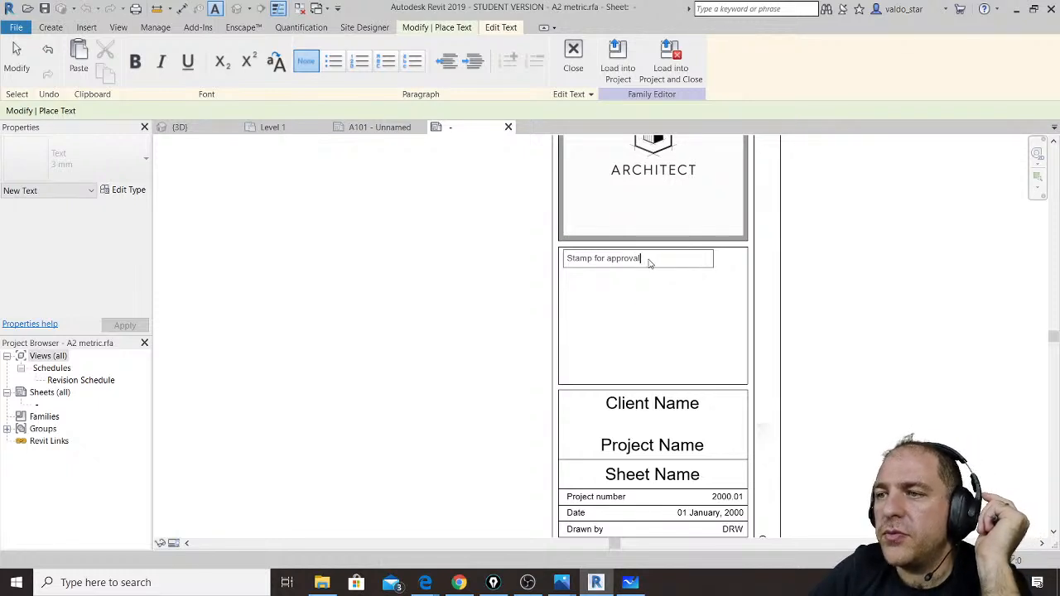
pyautogui.moveTo(649, 263); pyautogui.dragTo(560, 263)
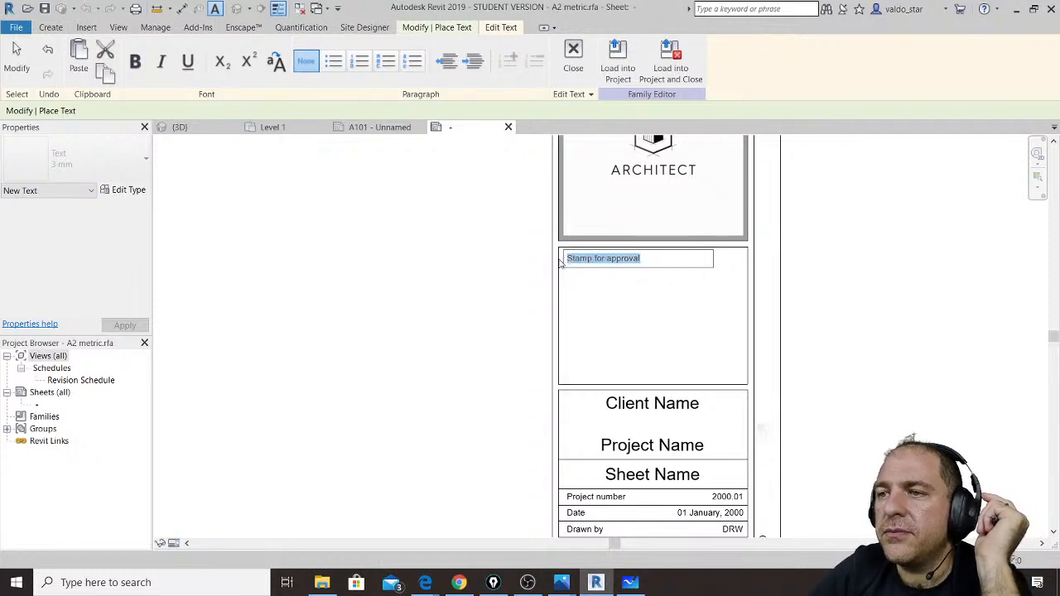
pyautogui.click(128, 191)
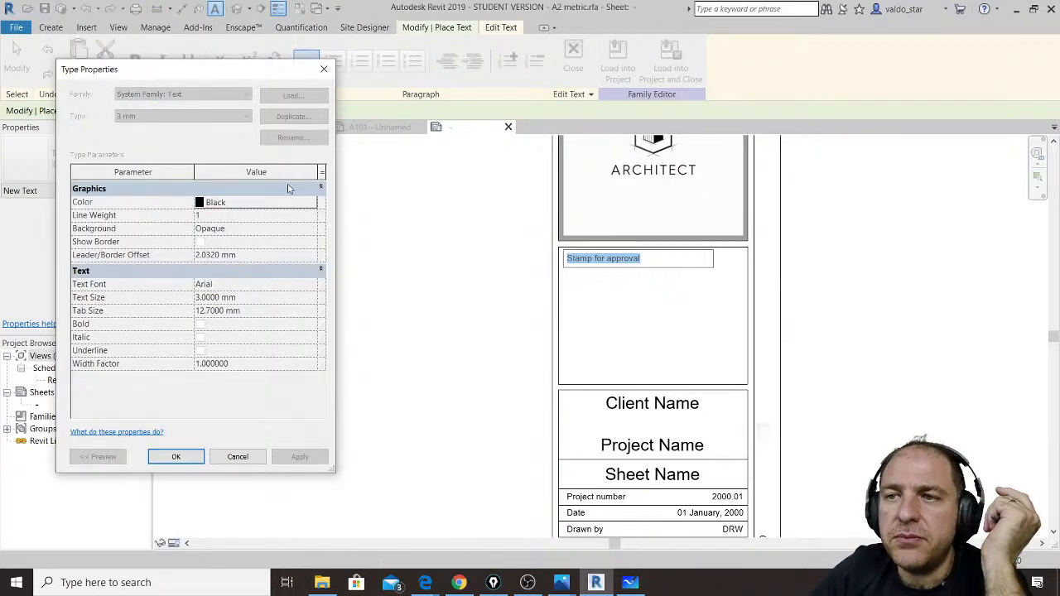
pyautogui.click(176, 456)
# Step: Finish the "Stamp for approval" note and set the text size of its type to 4 mm
pyautogui.click(407, 346)
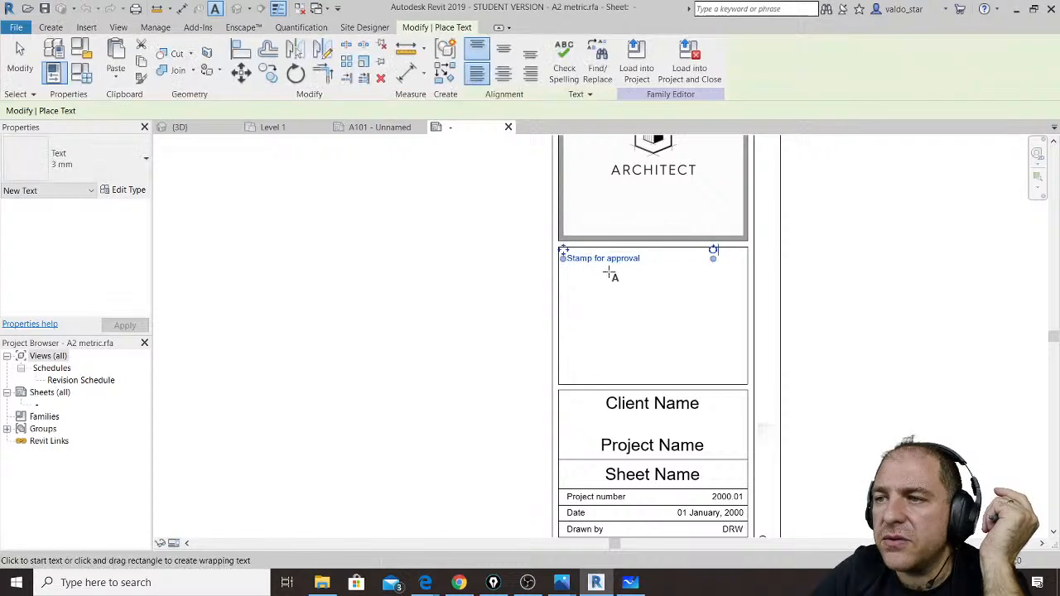
pyautogui.click(18, 55)
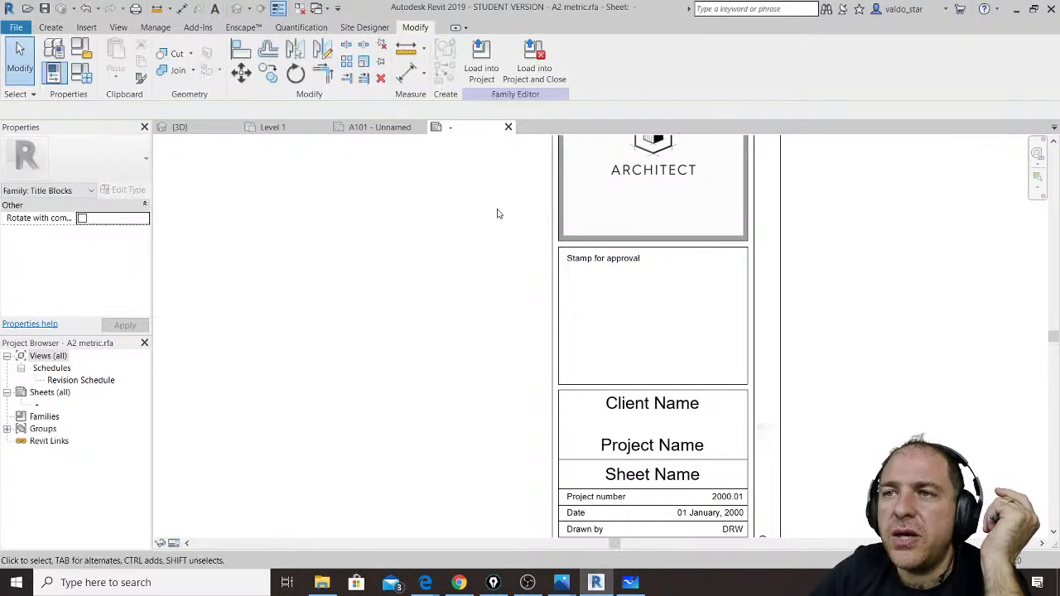
pyautogui.click(626, 262)
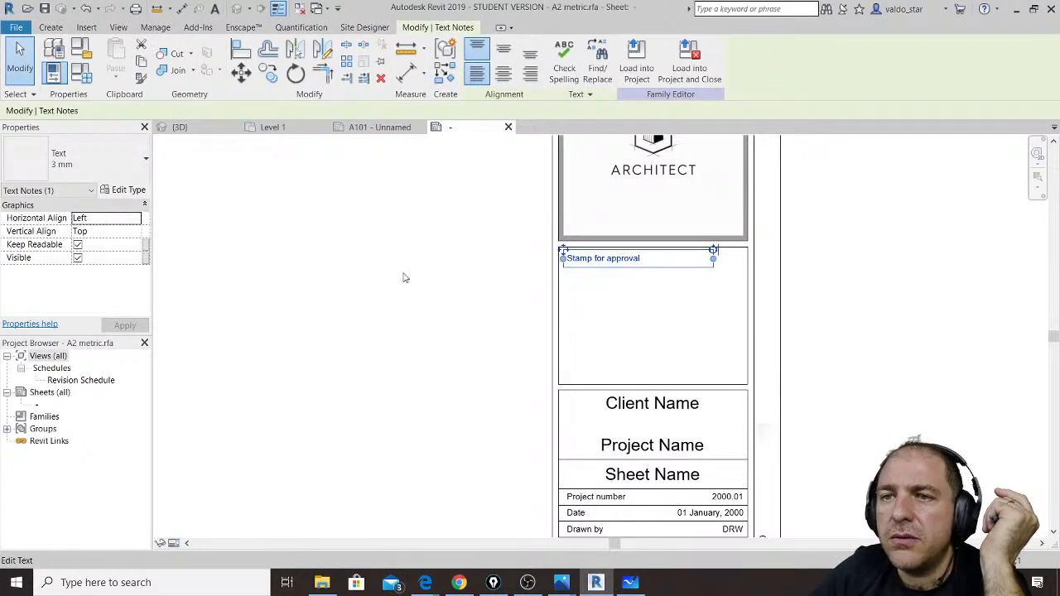
pyautogui.click(128, 190)
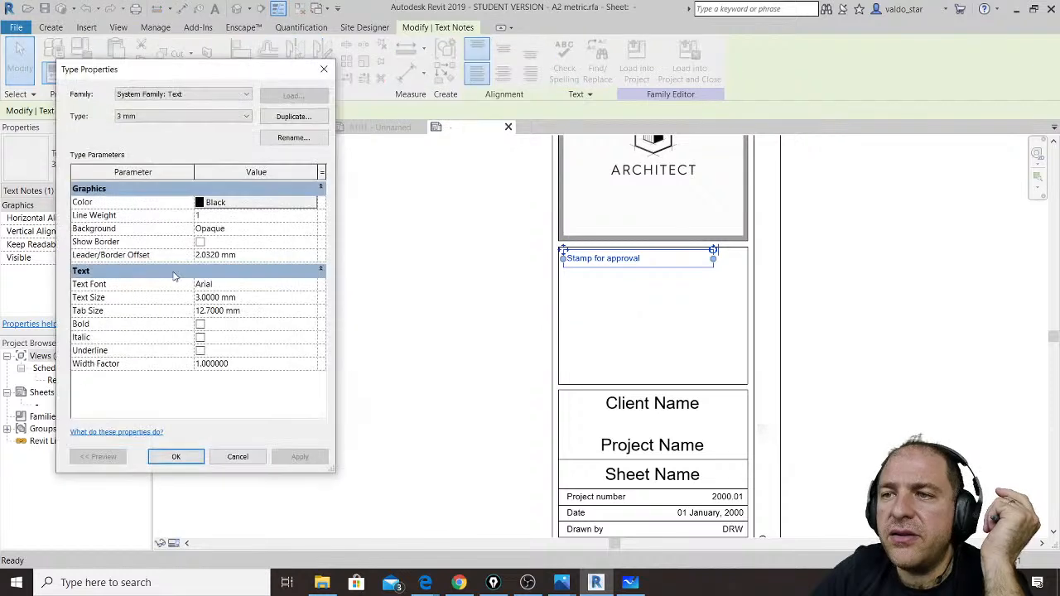
pyautogui.click(196, 300)
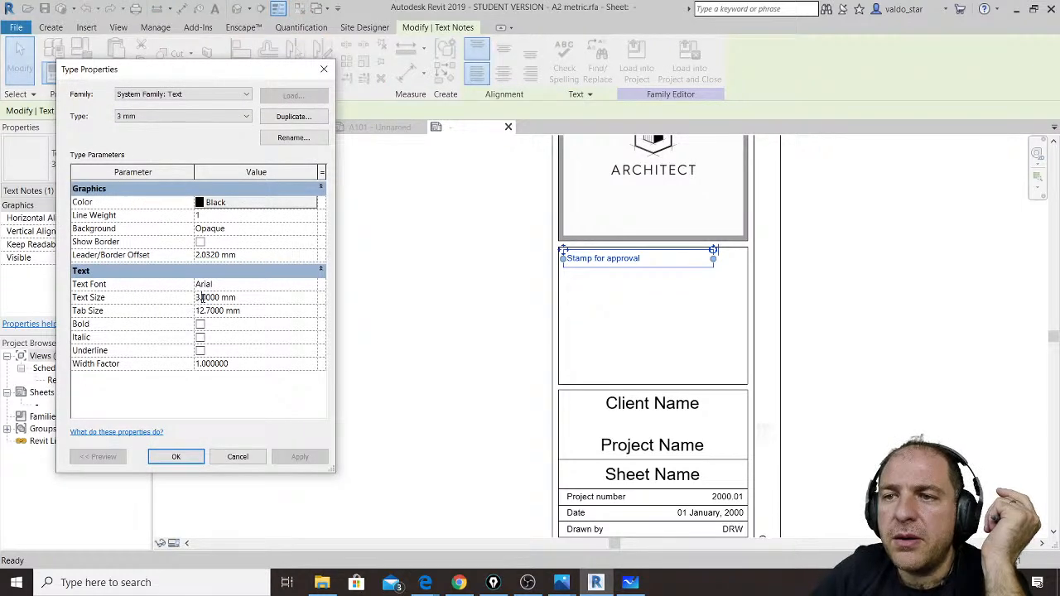
pyautogui.doubleClick(202, 298)
pyautogui.write('4')
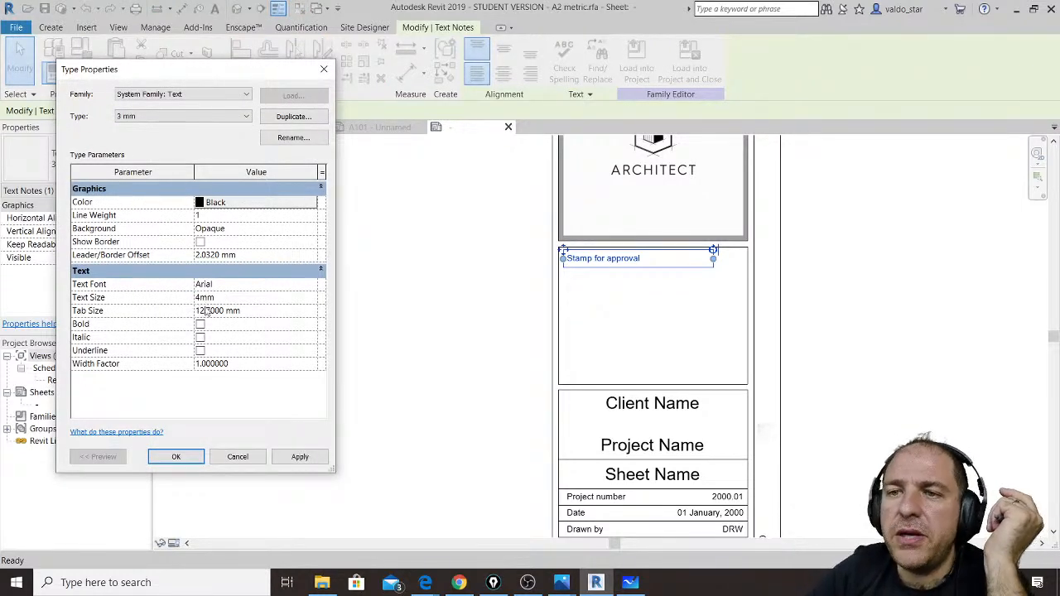
# Step: Set the note type's line weight to 2, make it italic, and apply the type changes
pyautogui.click(254, 216)
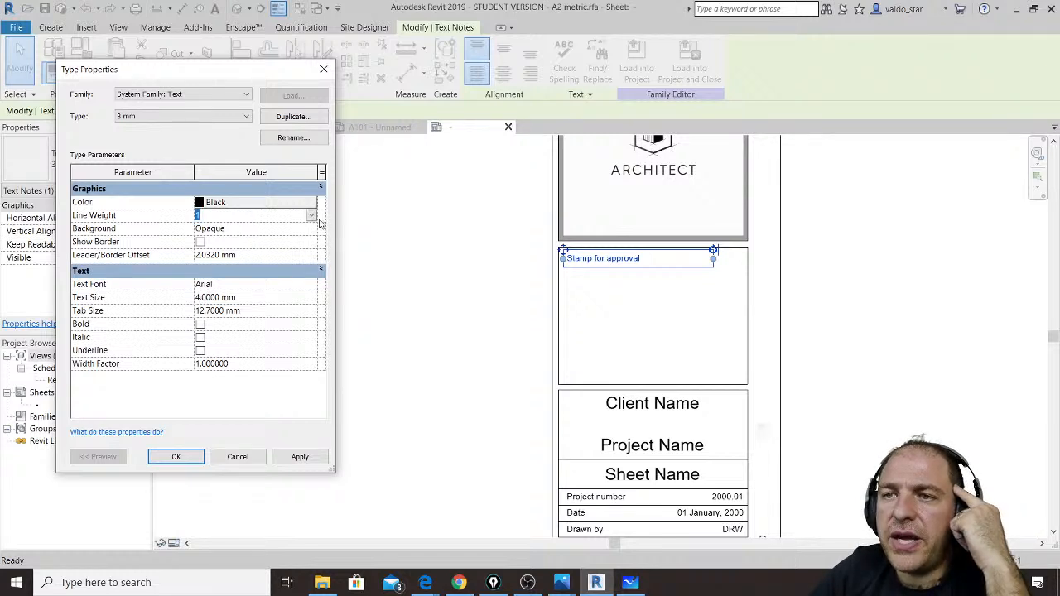
pyautogui.click(311, 217)
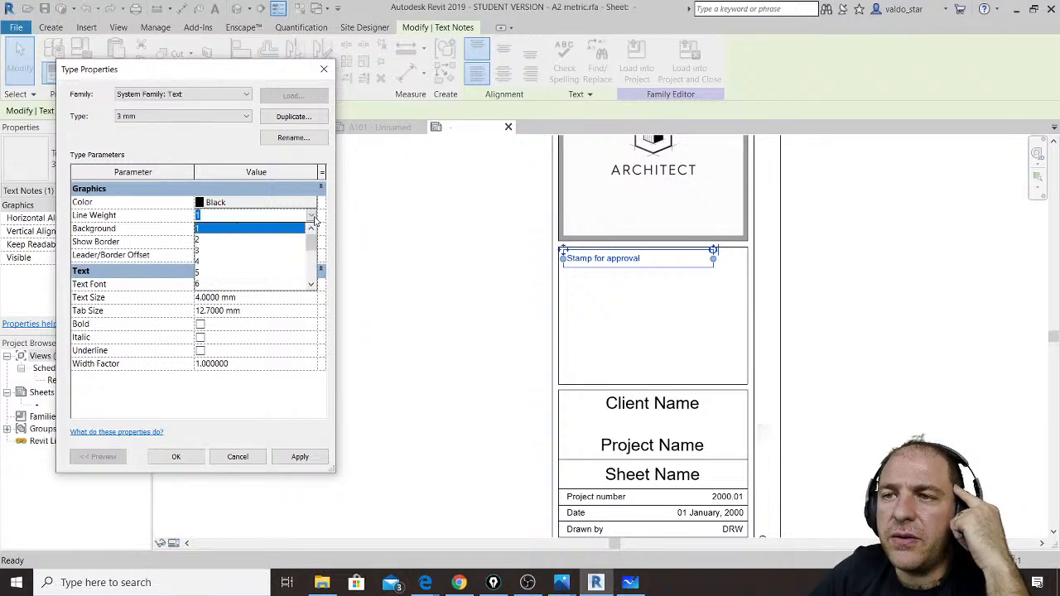
pyautogui.click(210, 240)
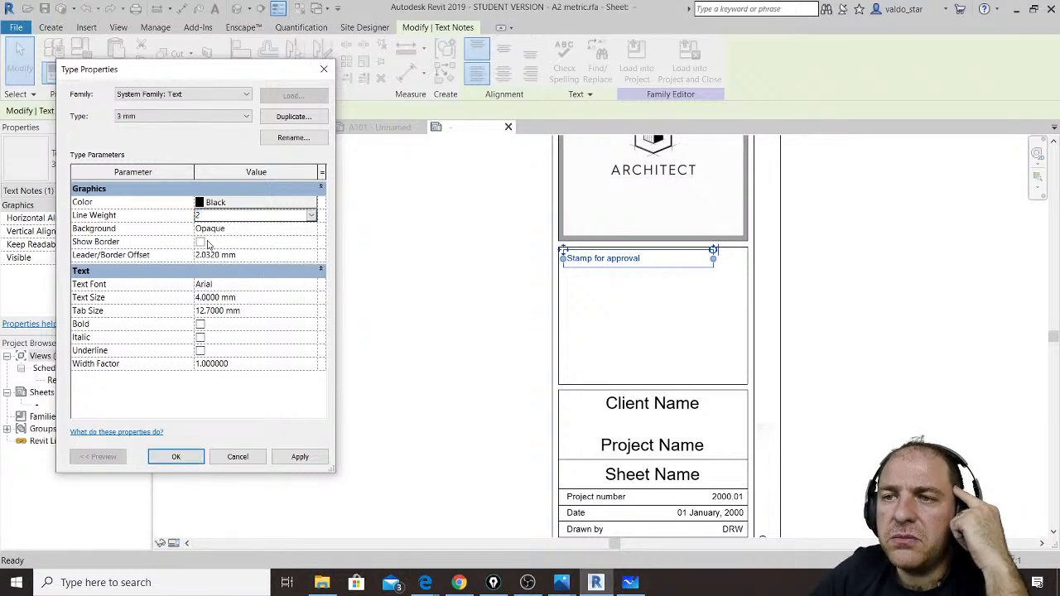
pyautogui.click(199, 337)
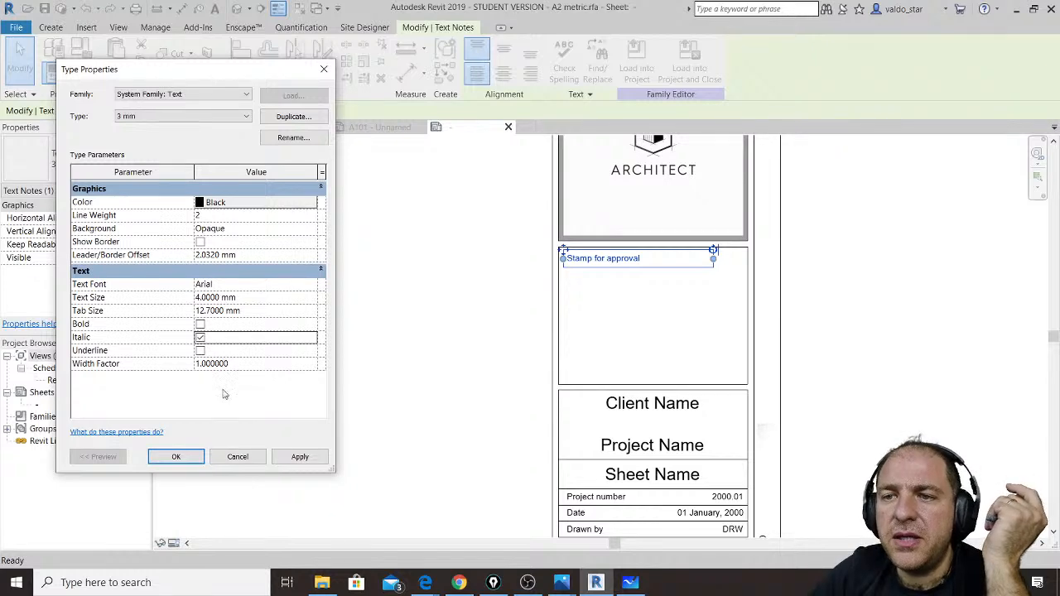
pyautogui.click(177, 457)
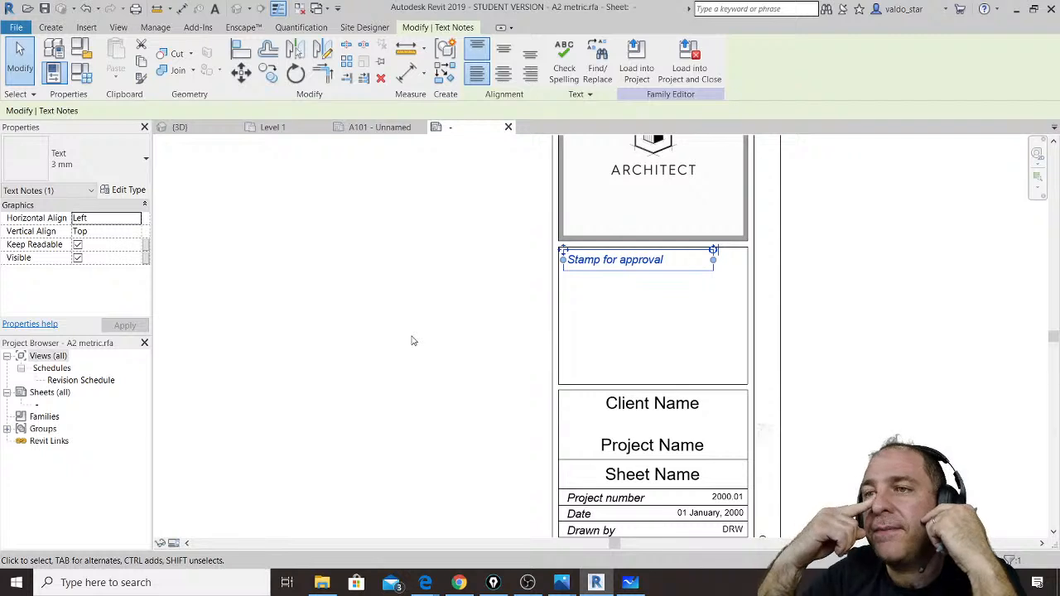
pyautogui.click(458, 353)
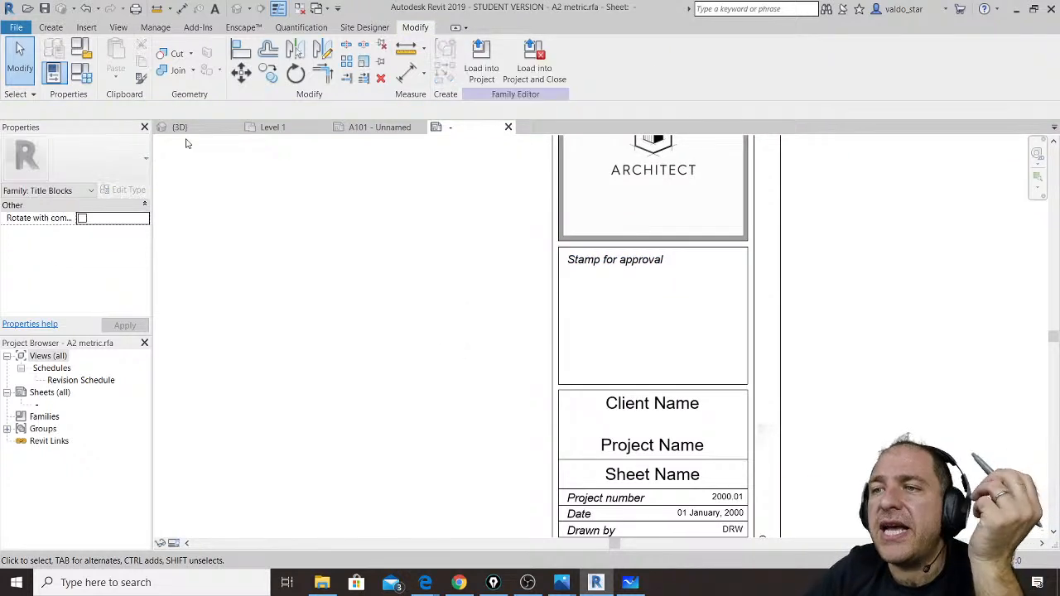
# Step: Draw a circle with a radius of about 16 mm in the stamp box beneath the "Stamp for approval" note
pyautogui.click(52, 28)
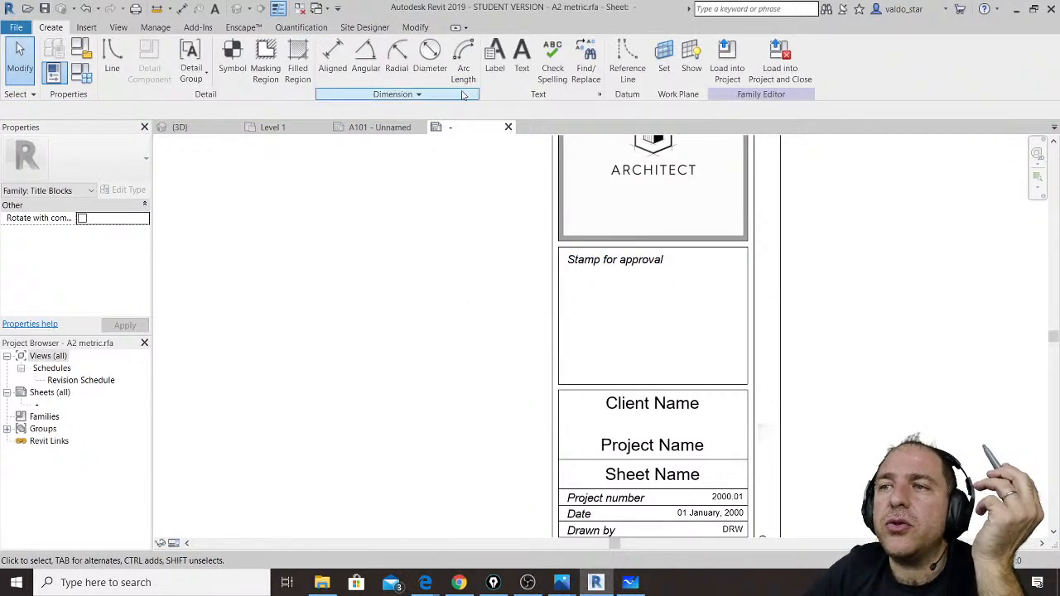
pyautogui.click(113, 62)
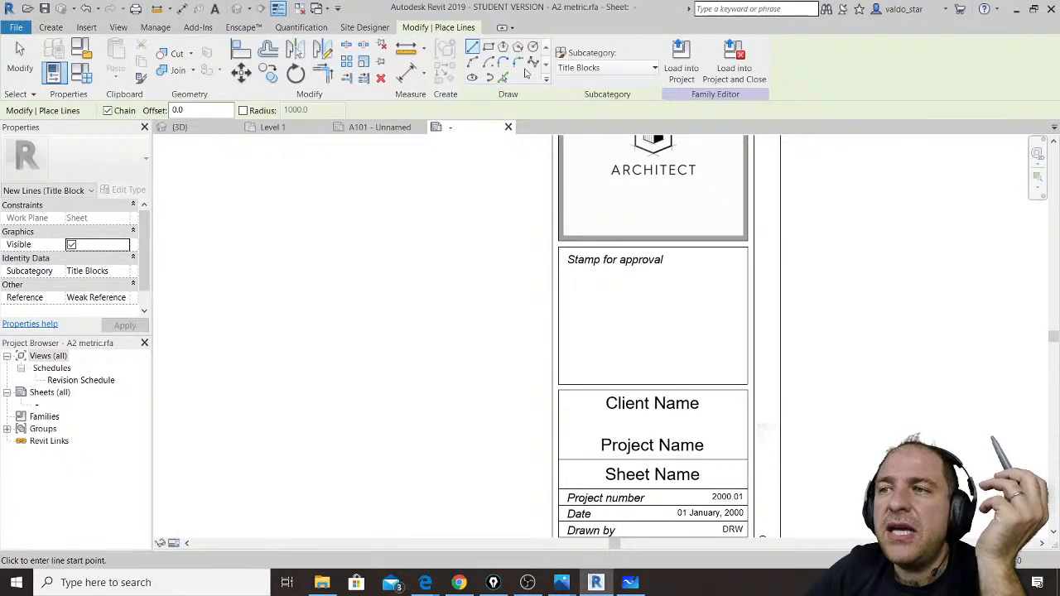
pyautogui.click(533, 48)
pyautogui.click(641, 331)
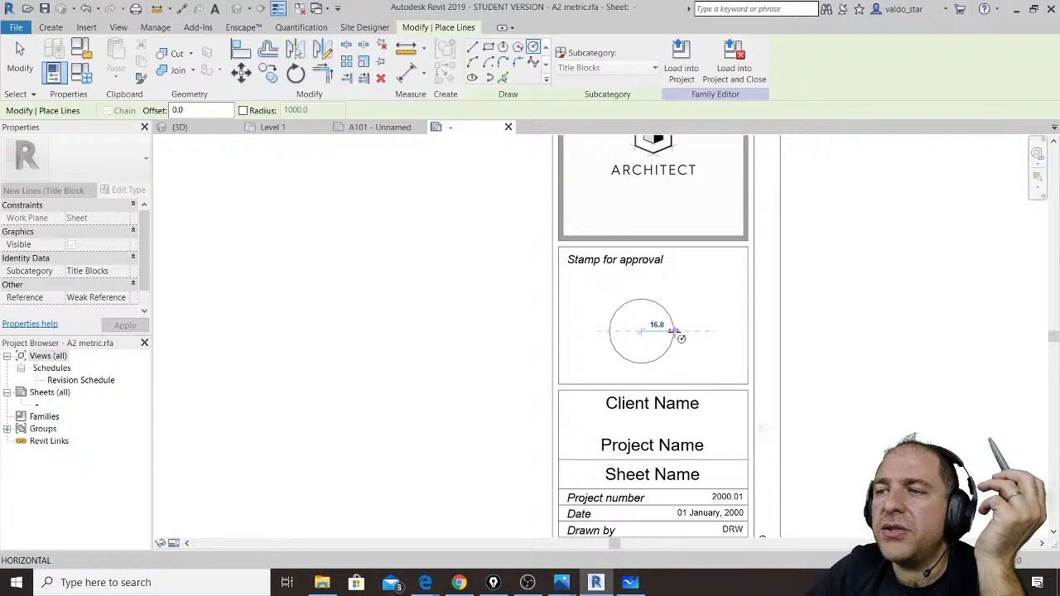
pyautogui.click(674, 335)
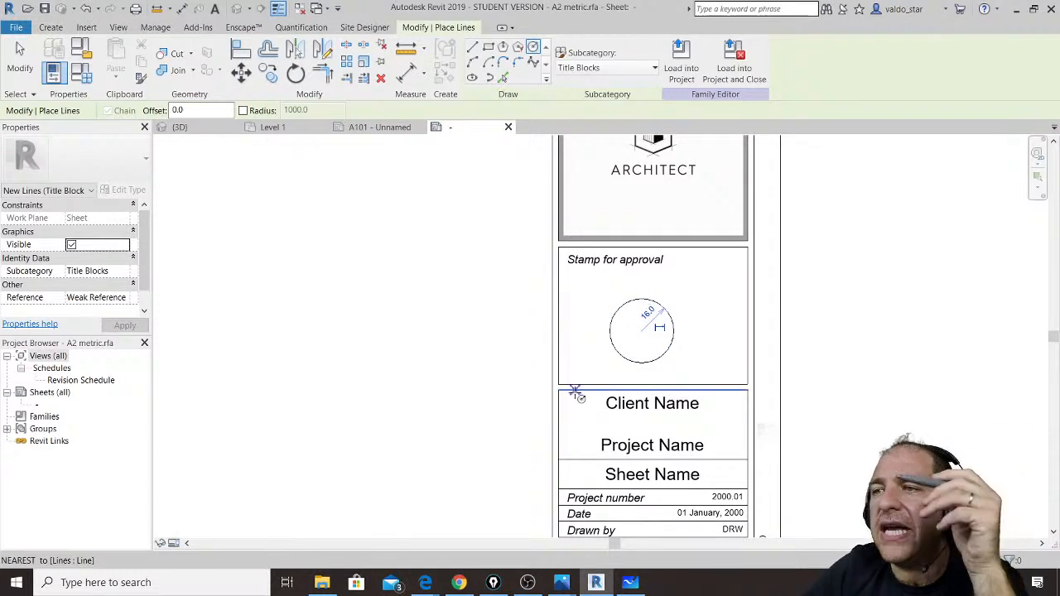
pyautogui.click(20, 60)
# Step: Check the project units without changing them, and set the stamp circle's radius to 25 mm
pyautogui.press('u')
pyautogui.press('n')
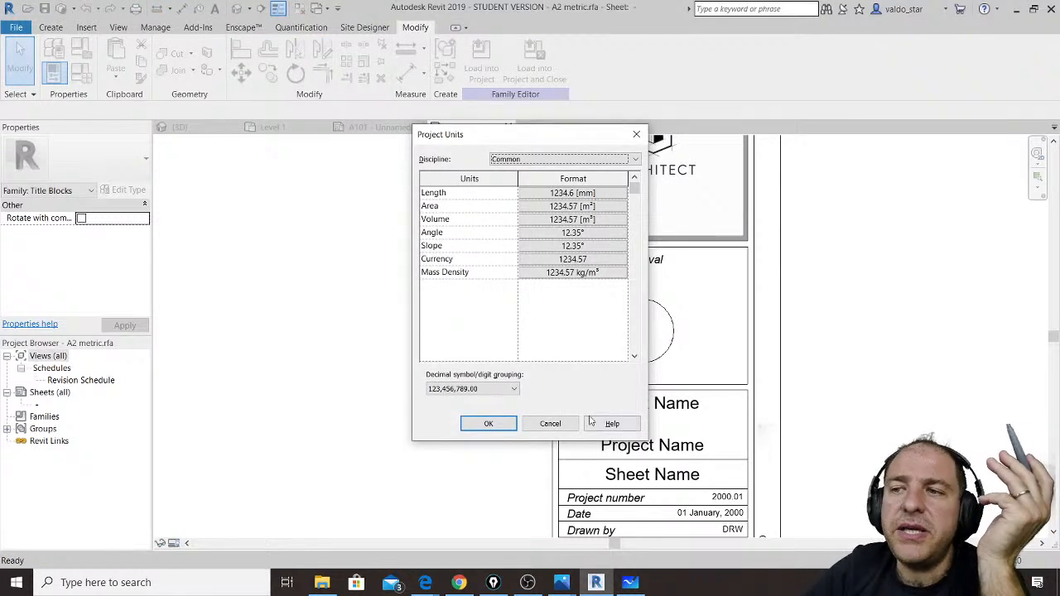
pyautogui.click(549, 423)
pyautogui.click(672, 321)
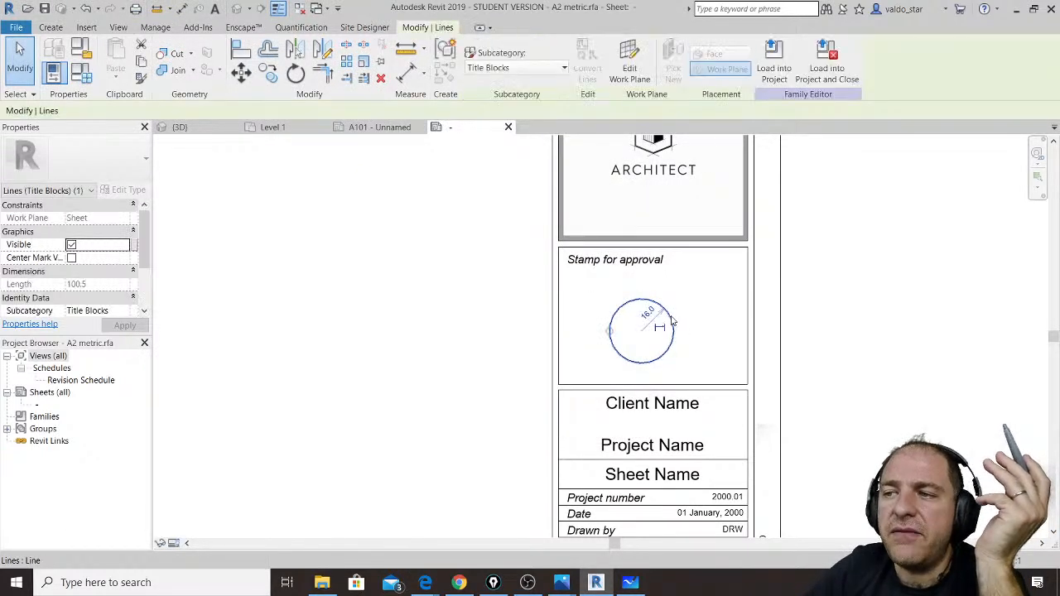
pyautogui.click(650, 313)
pyautogui.write('25')
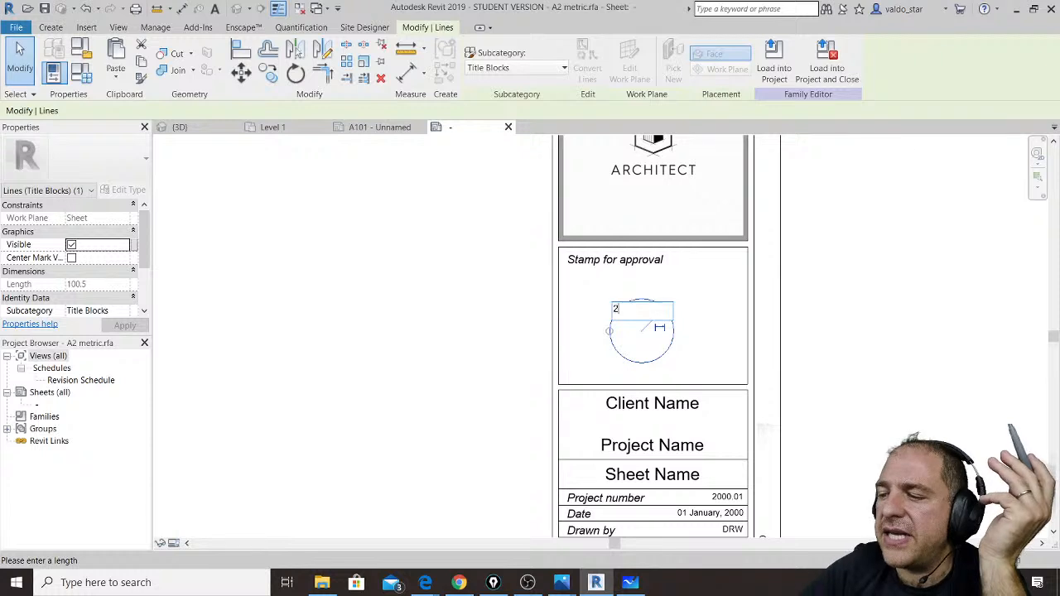
pyautogui.press('Return')
pyautogui.press('Escape')
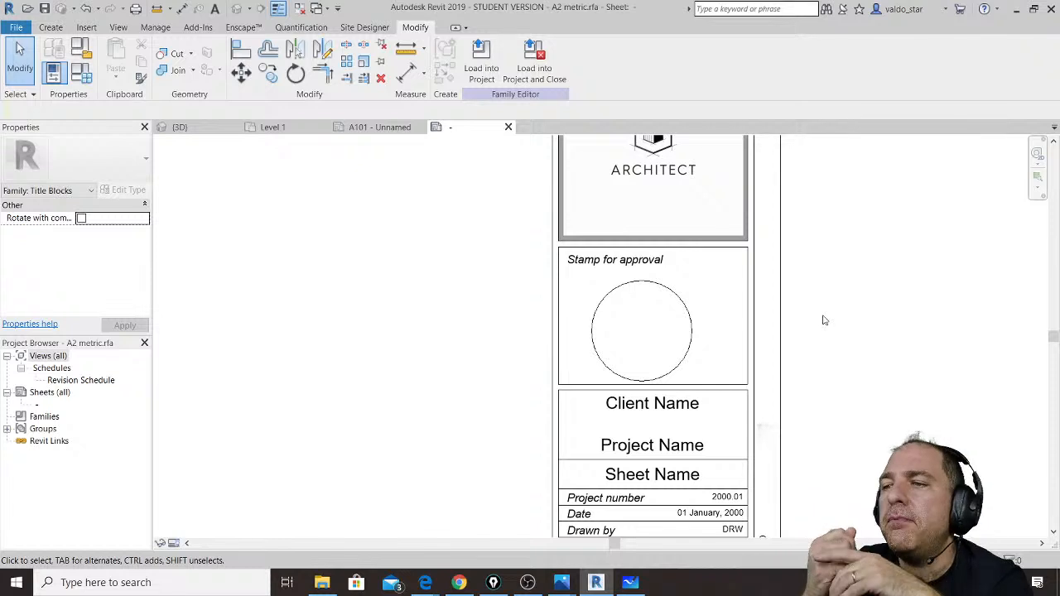
pyautogui.click(650, 289)
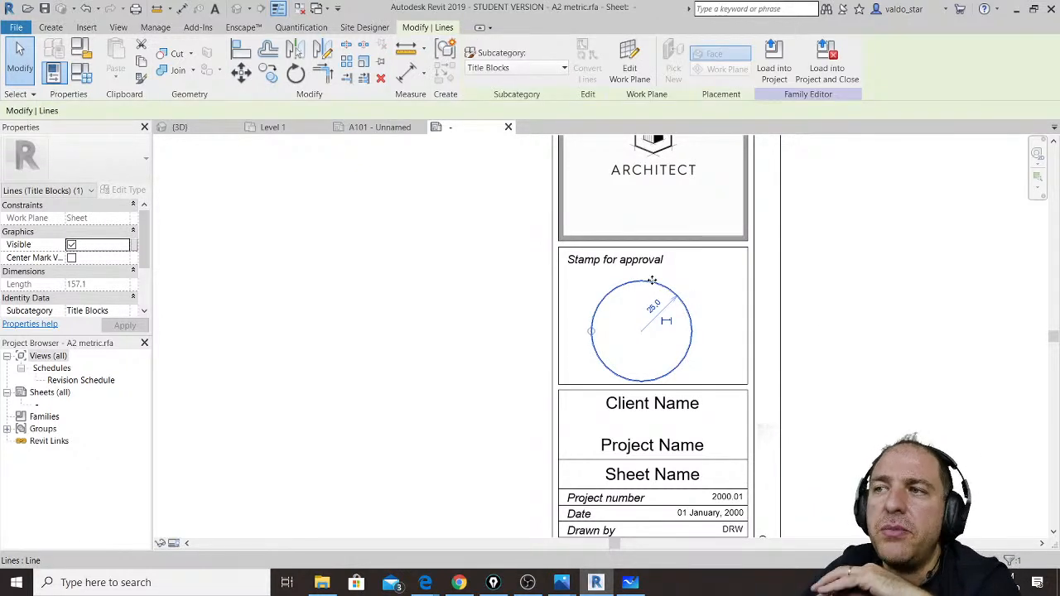
pyautogui.scroll(-3, 724, 303)
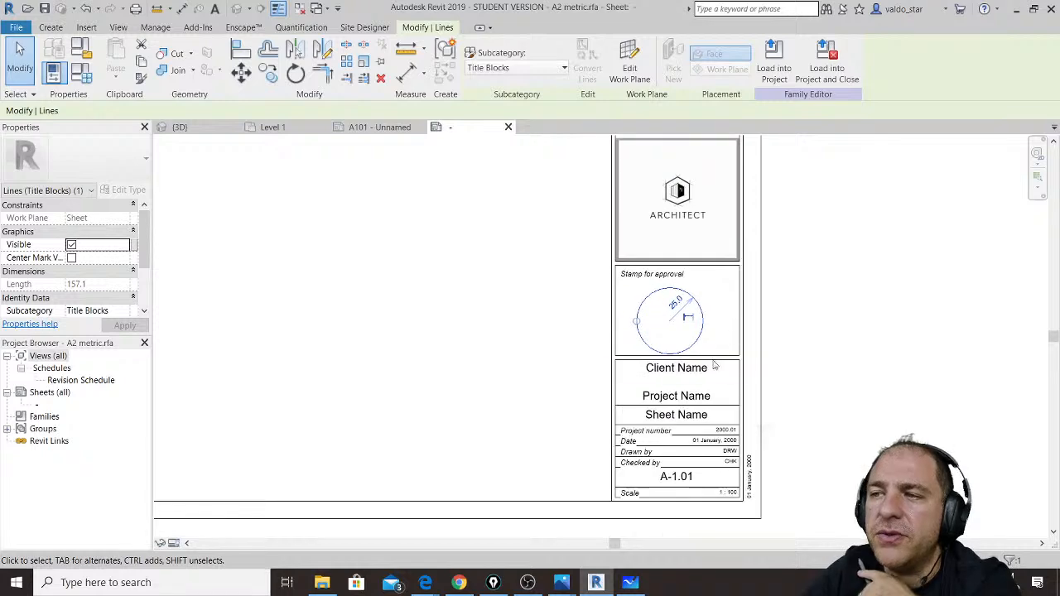
pyautogui.scroll(-2, 703, 371)
pyautogui.moveTo(388, 254); pyautogui.dragTo(445, 320, button='middle')
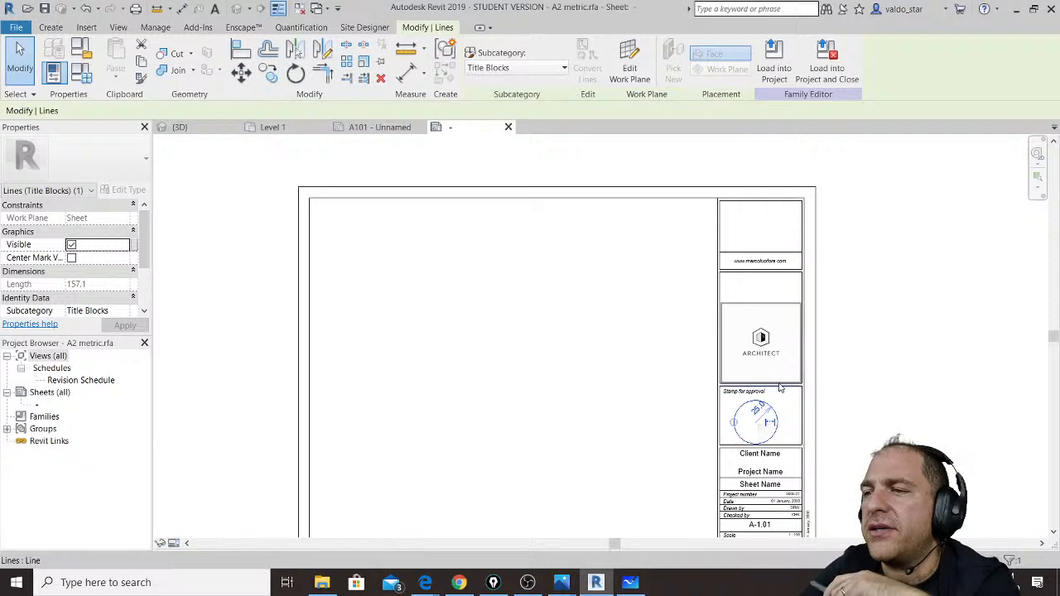
pyautogui.moveTo(769, 345); pyautogui.dragTo(739, 295, button='middle')
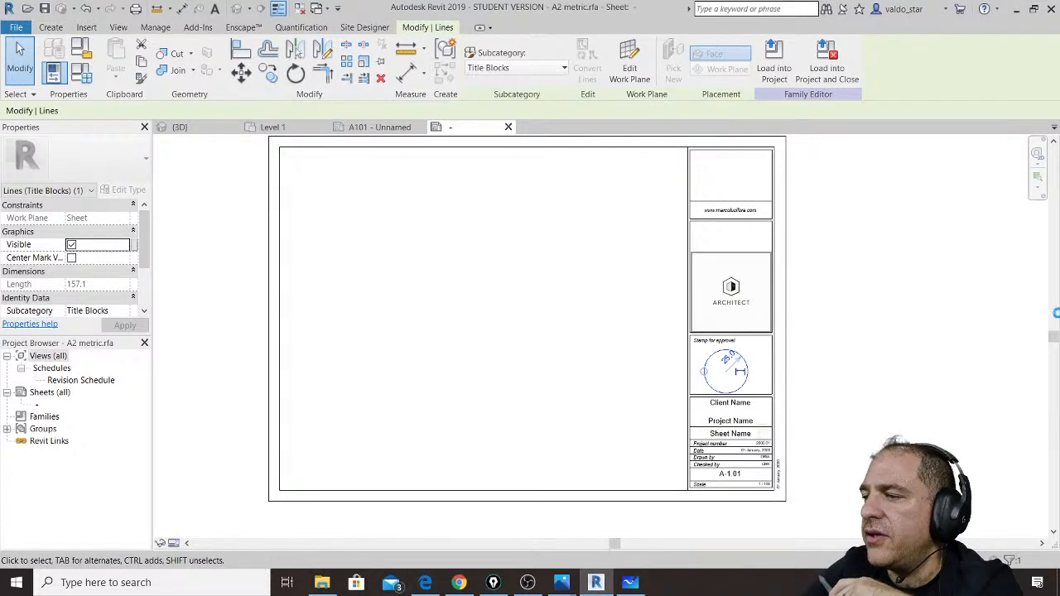
# Step: Load the title block into the project and close the family, saving it as a separate file named A2 metric_custom.rfa
pyautogui.click(823, 67)
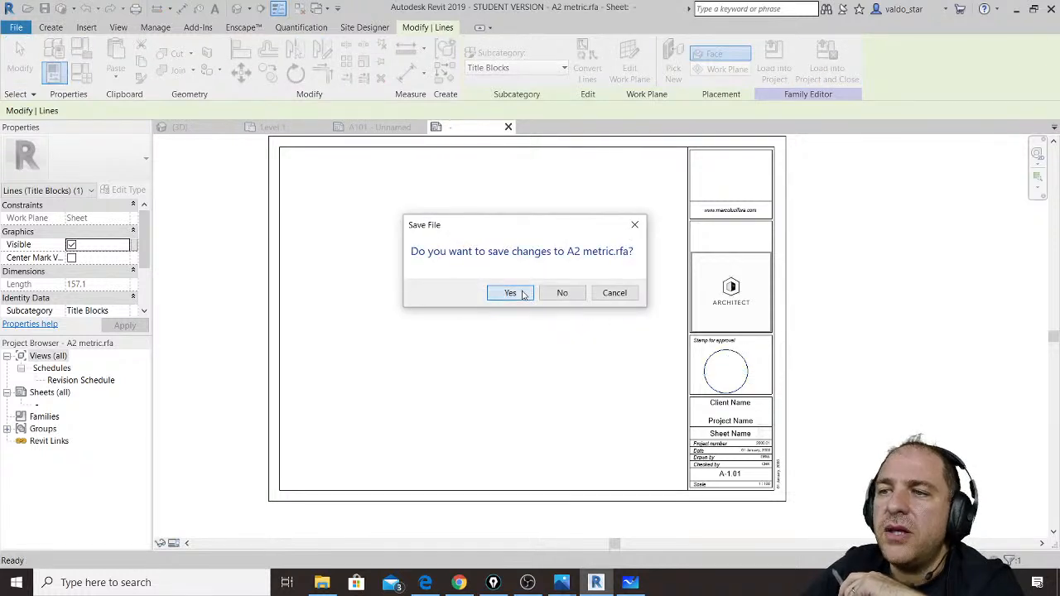
pyautogui.click(518, 294)
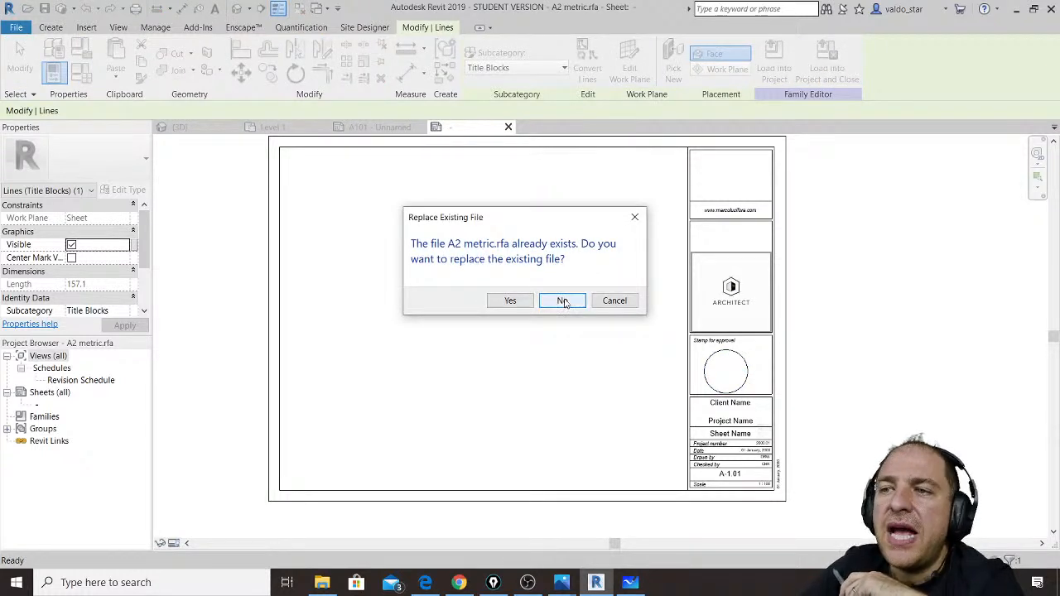
pyautogui.click(563, 301)
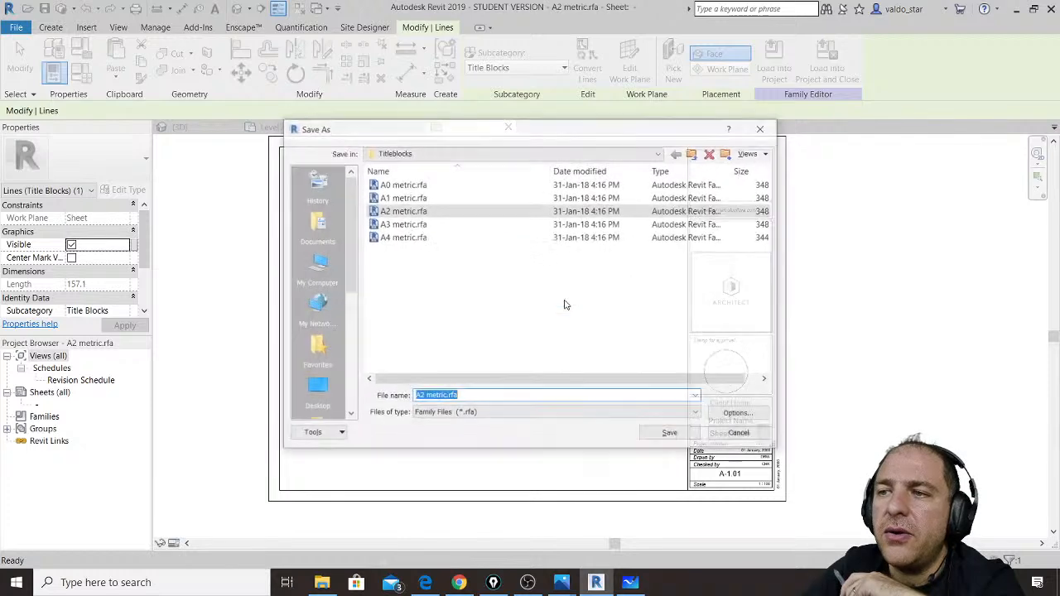
pyautogui.click(446, 396)
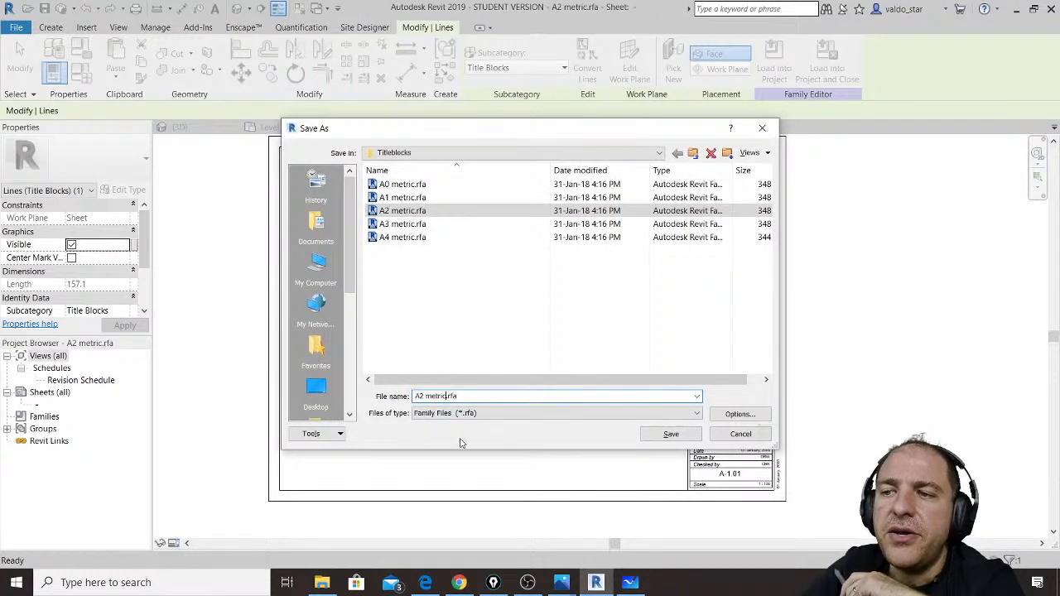
pyautogui.write('_')
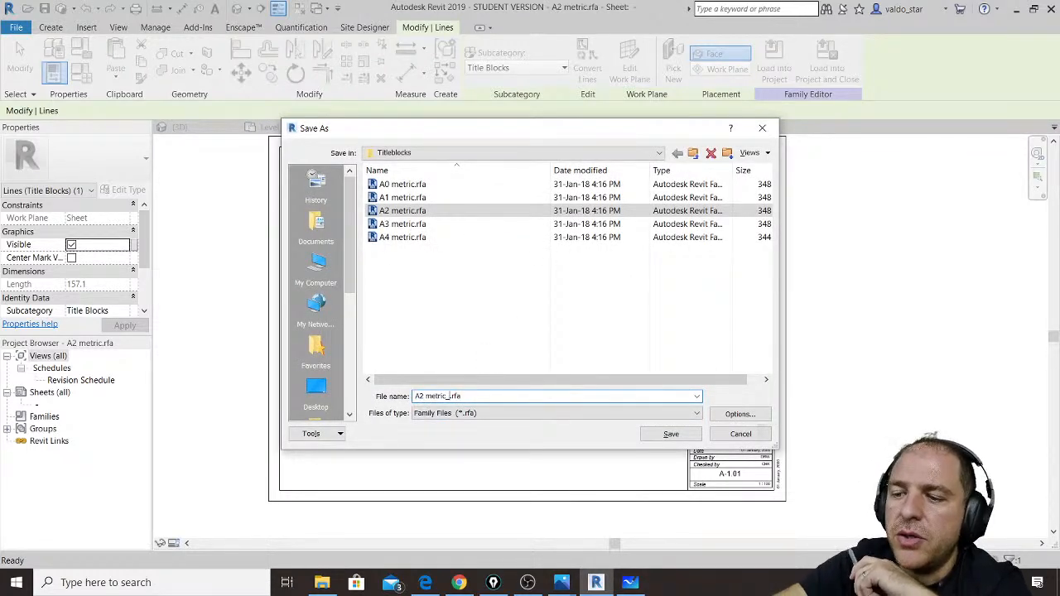
pyautogui.write('custom')
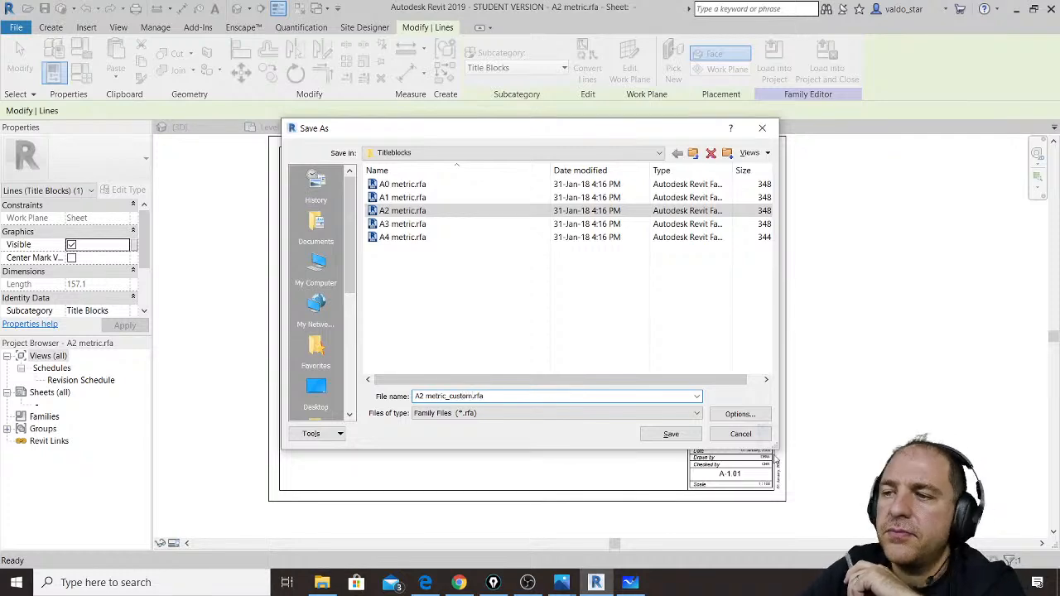
pyautogui.click(670, 434)
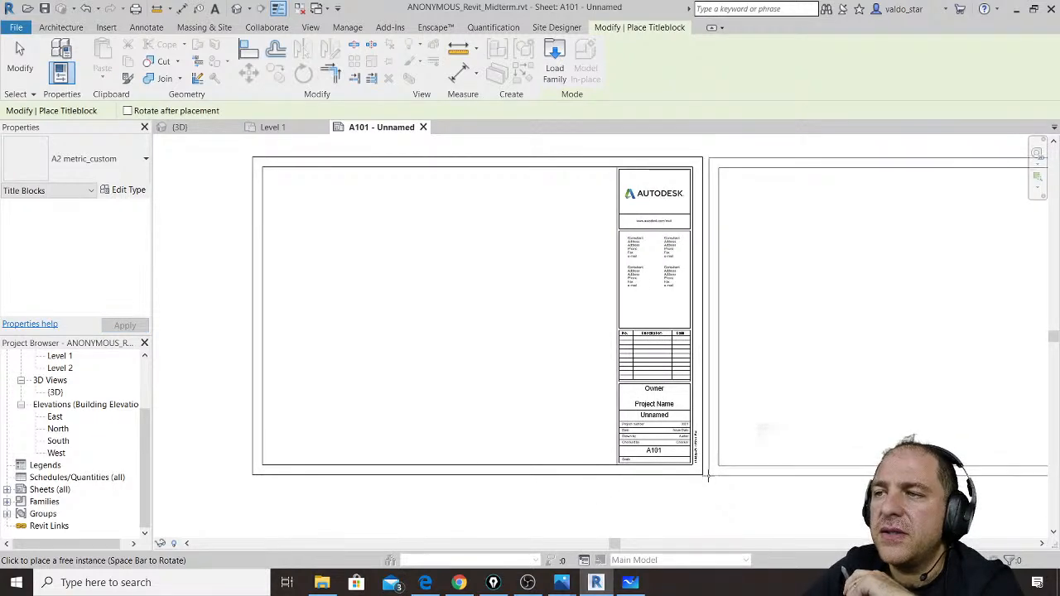
# Step: Place the A2 metric_custom title block beside the existing one on sheet A101 and delete the original A2 metric title block
pyautogui.click(708, 476)
pyautogui.moveTo(714, 438); pyautogui.dragTo(438, 433, button='middle')
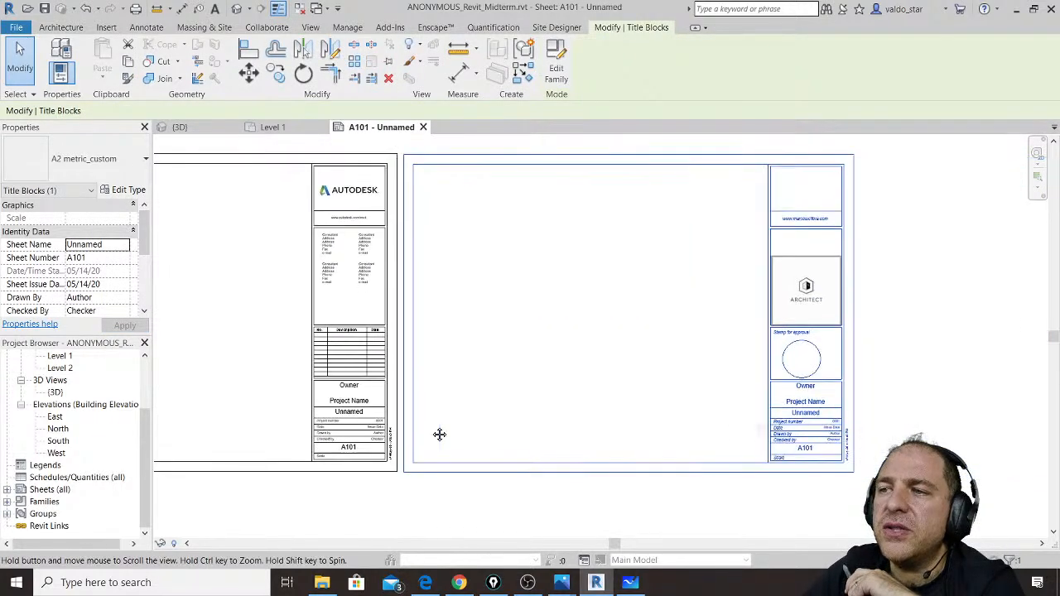
pyautogui.click(277, 160)
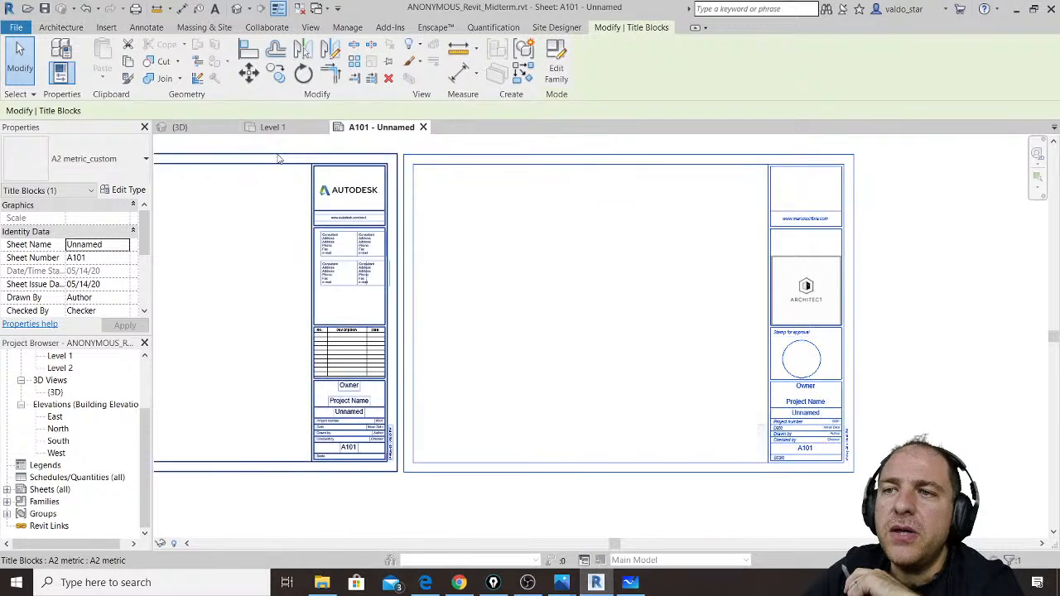
pyautogui.press('Delete')
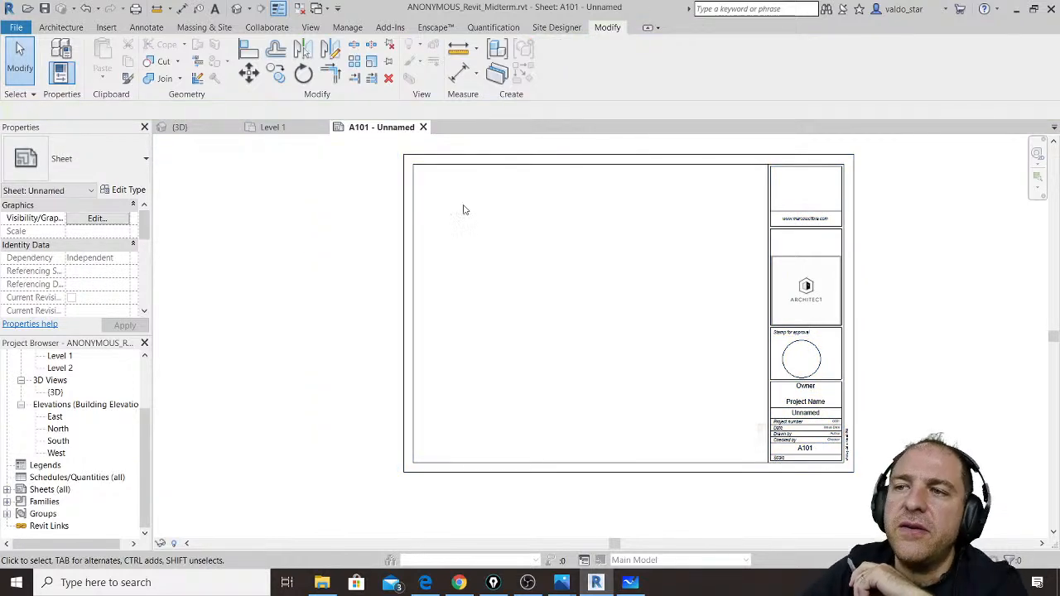
# Step: Replace the Owner text in the sheet's title block with the client's first name
pyautogui.moveTo(546, 281); pyautogui.dragTo(384, 291, button='middle')
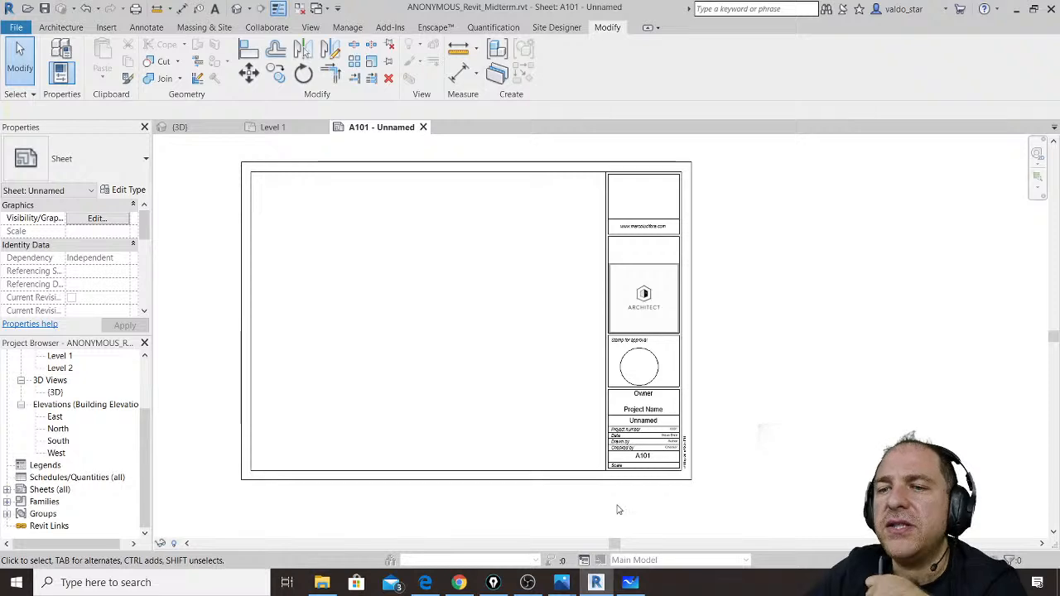
pyautogui.scroll(2, 656, 478)
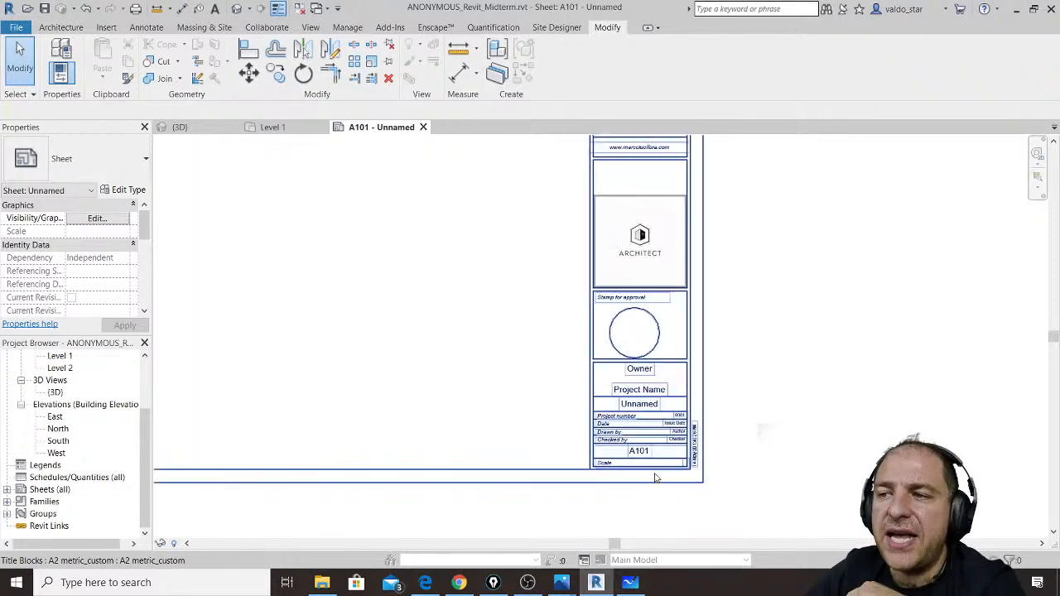
pyautogui.scroll(2, 663, 470)
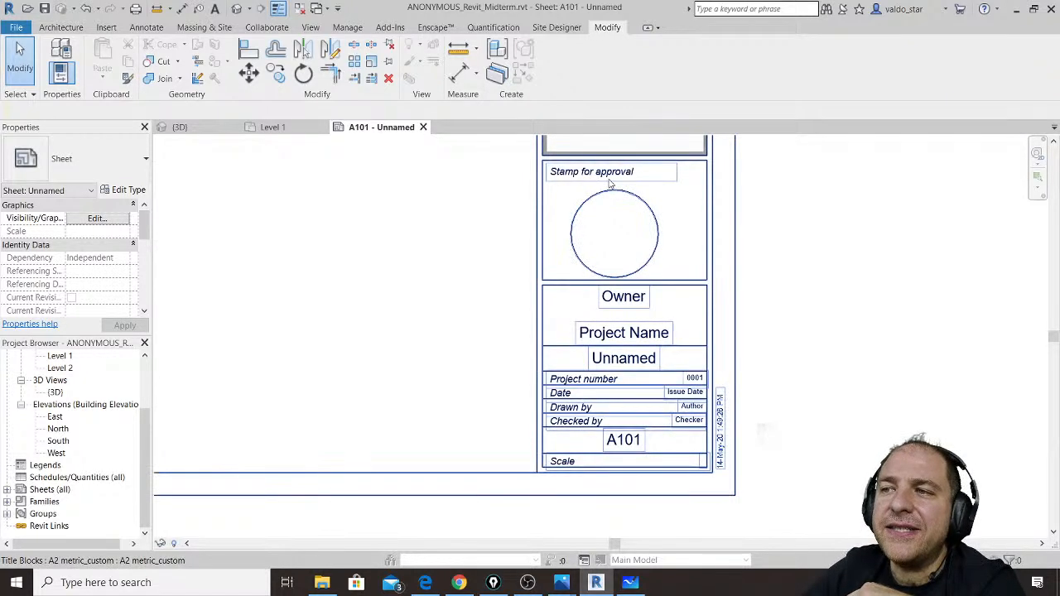
pyautogui.moveTo(580, 171); pyautogui.dragTo(589, 207, button='middle')
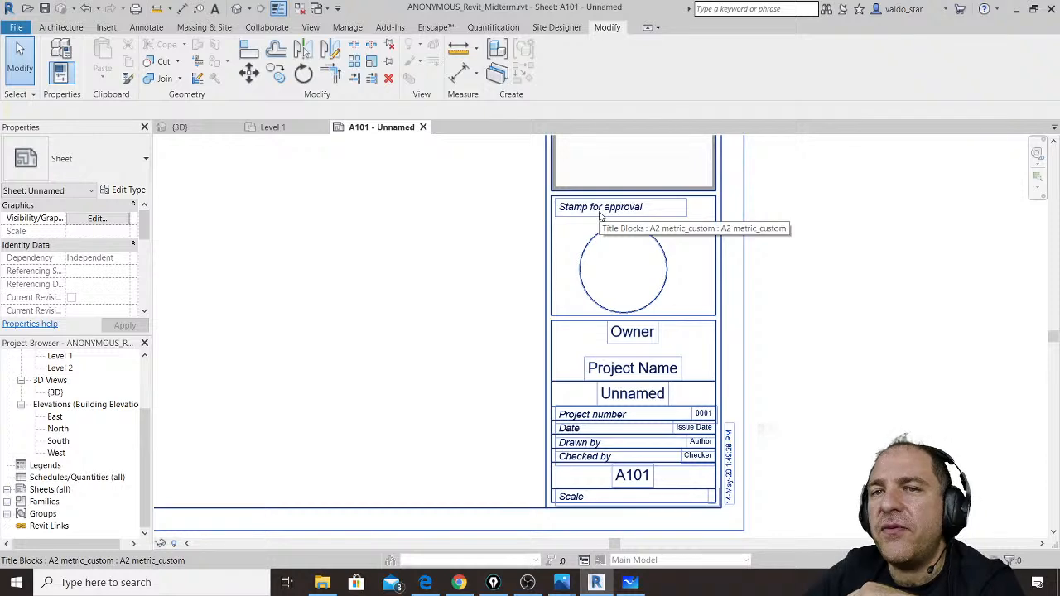
pyautogui.click(601, 215)
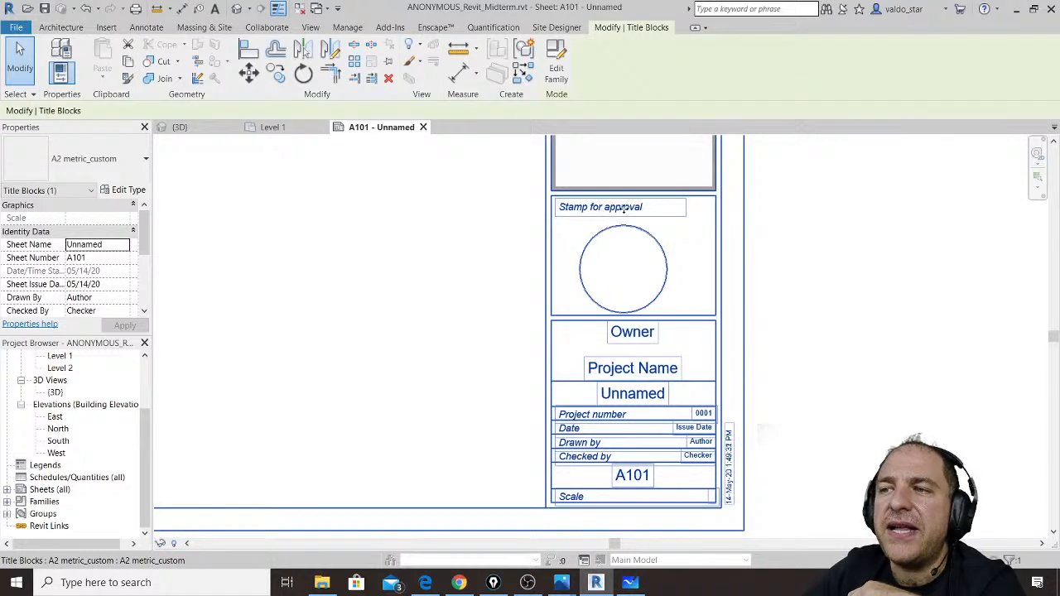
pyautogui.click(816, 253)
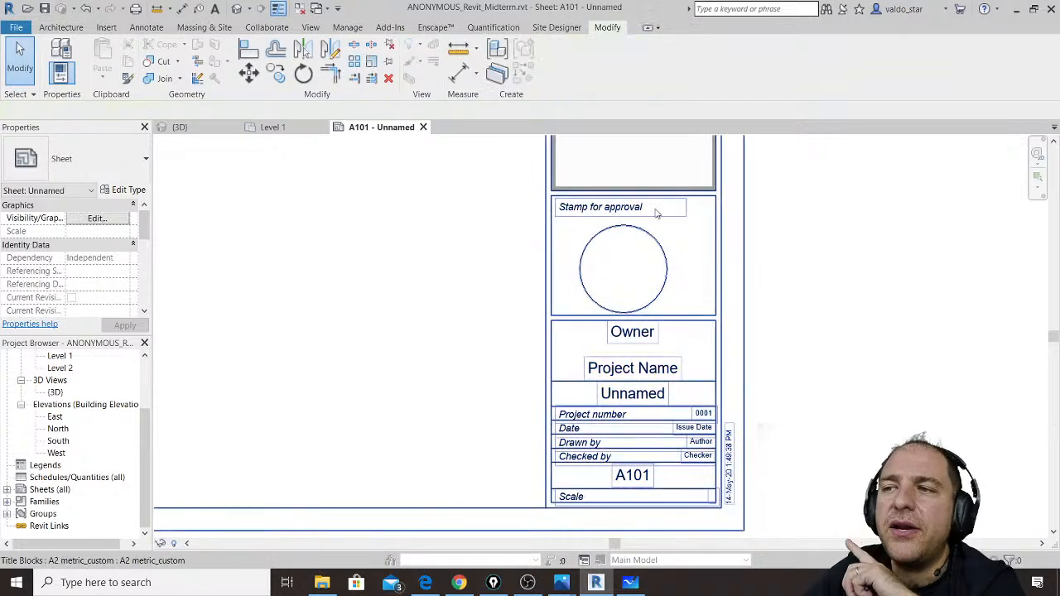
pyautogui.click(621, 212)
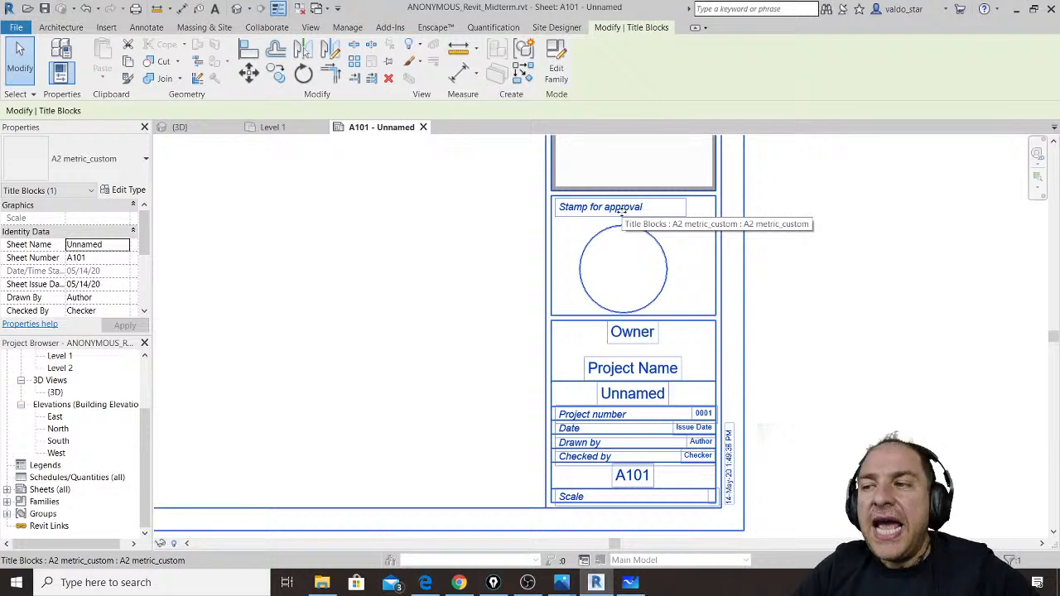
pyautogui.click(633, 333)
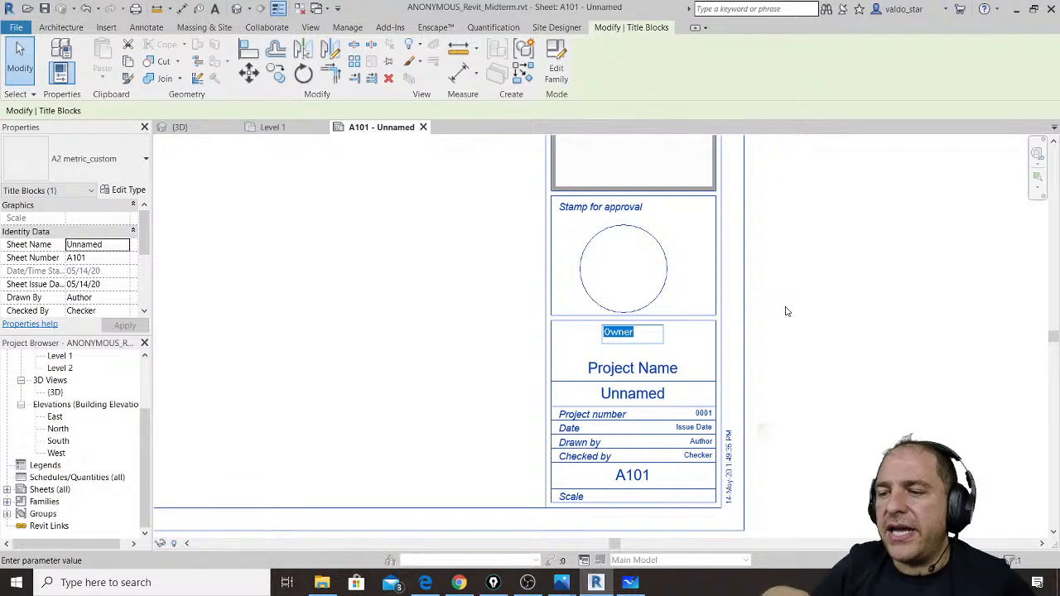
pyautogui.write('Marco')
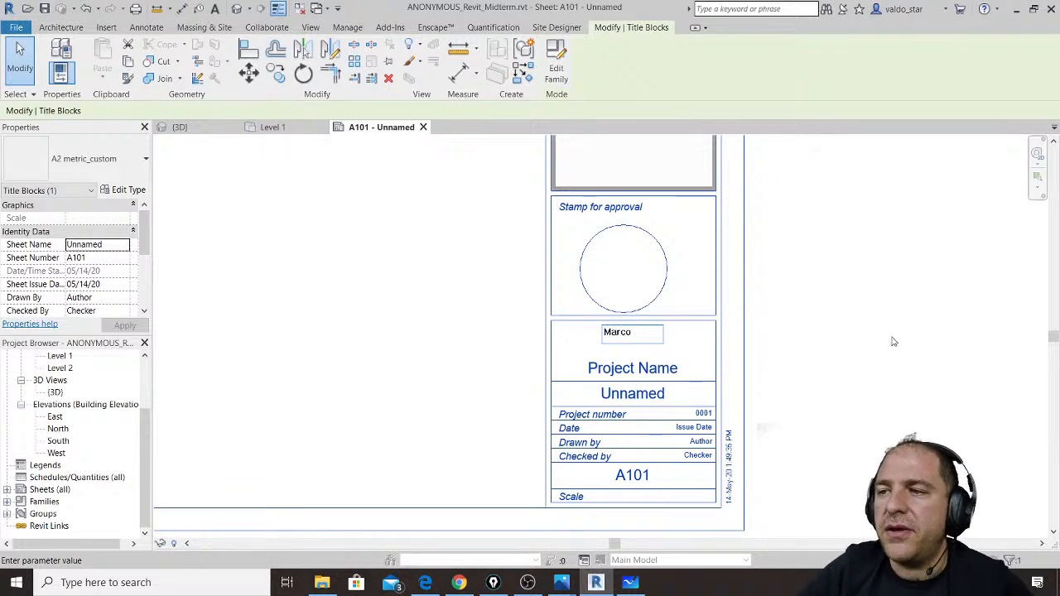
pyautogui.click(893, 341)
# Step: Set the project name in the title block to "Whatever"
pyautogui.click(641, 369)
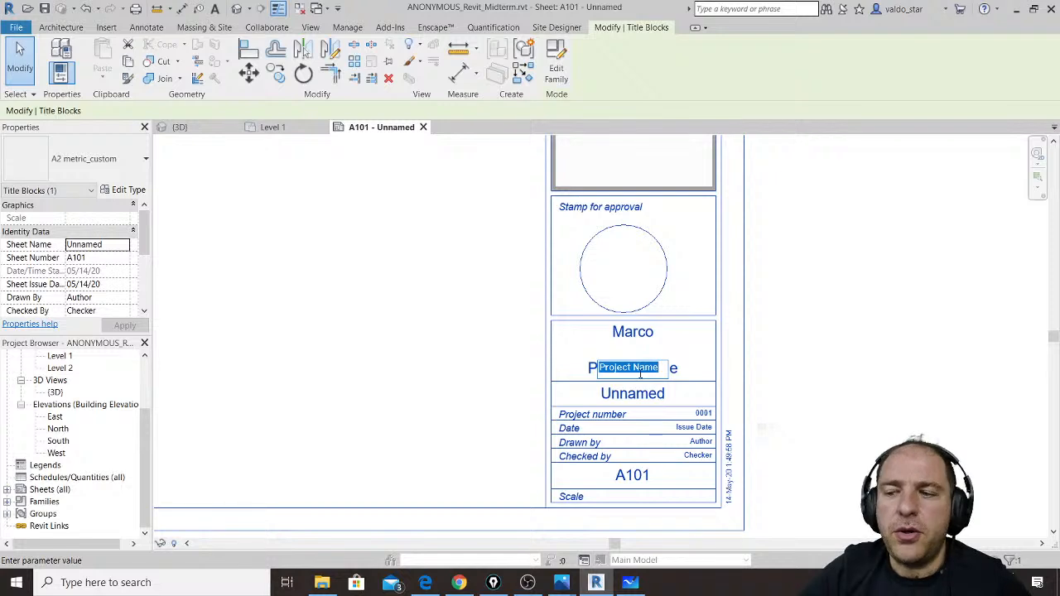
pyautogui.write('W')
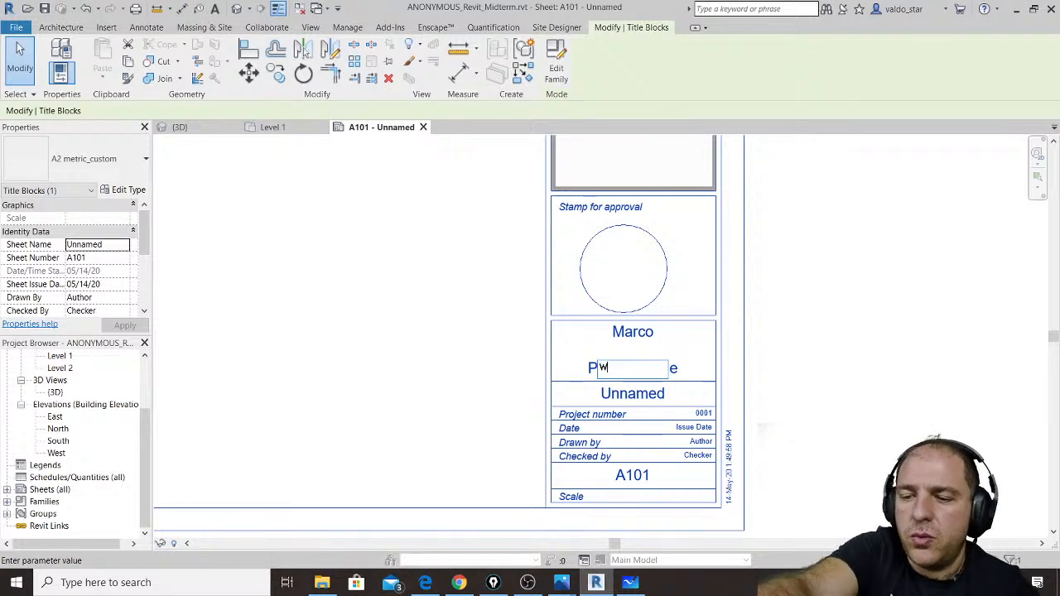
pyautogui.write('hatever')
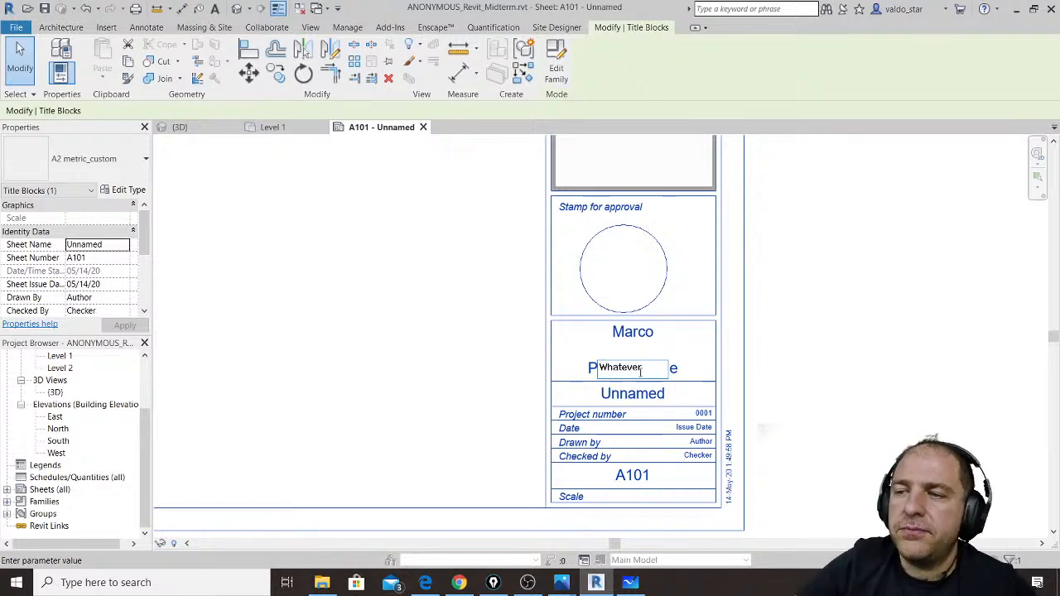
pyautogui.click(817, 416)
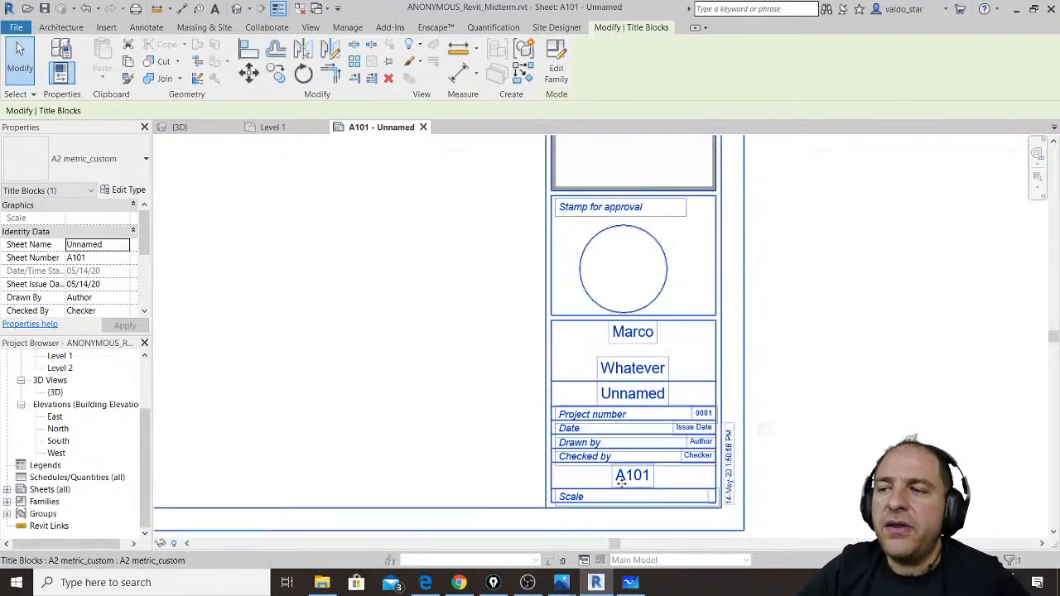
# Step: Change the sheet number in the title block to 001
pyautogui.click(650, 477)
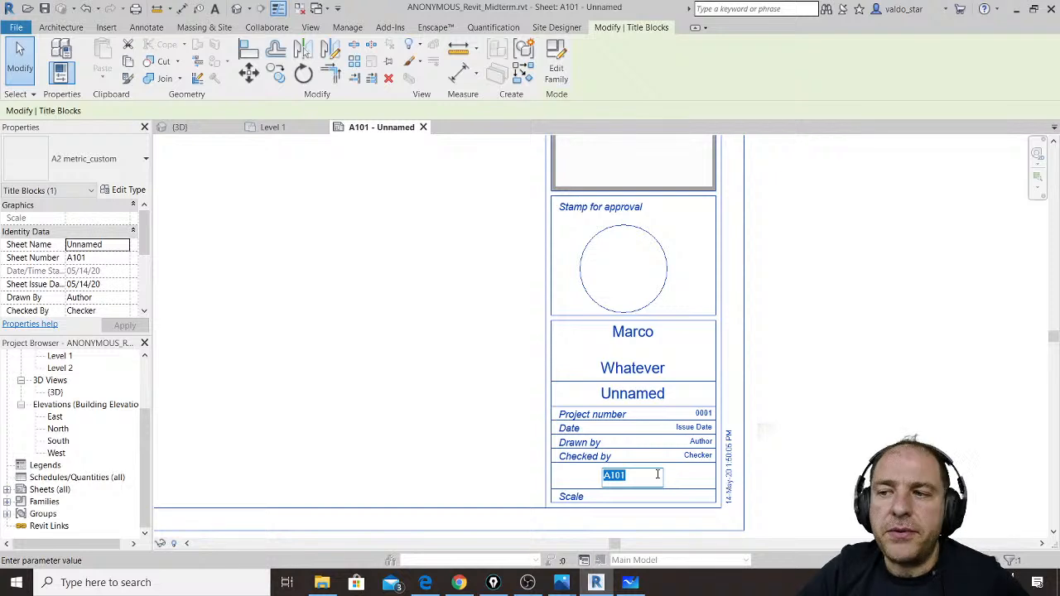
pyautogui.write('0')
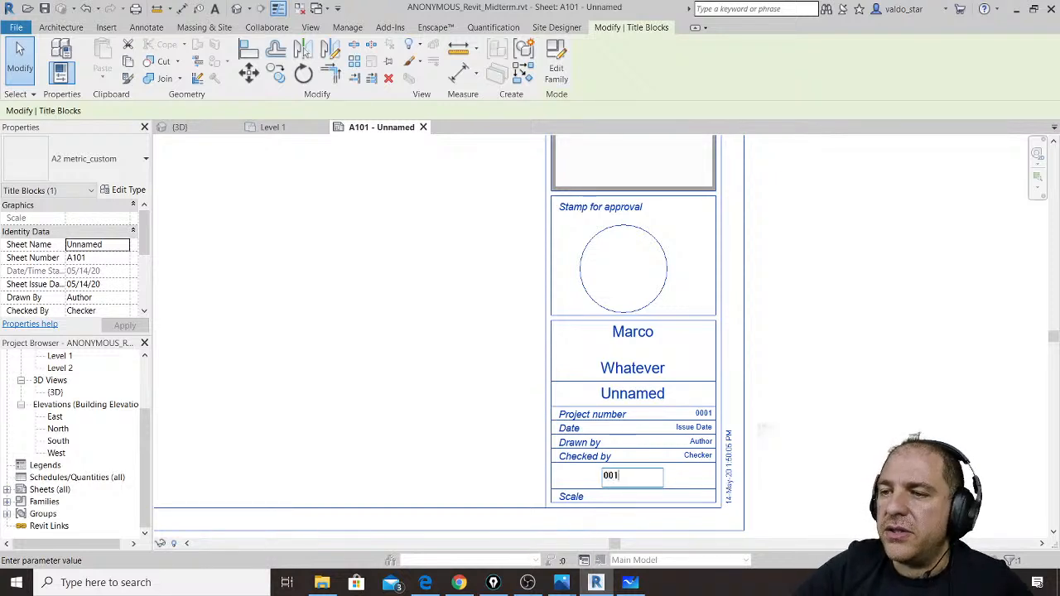
pyautogui.write('01')
pyautogui.press('Return')
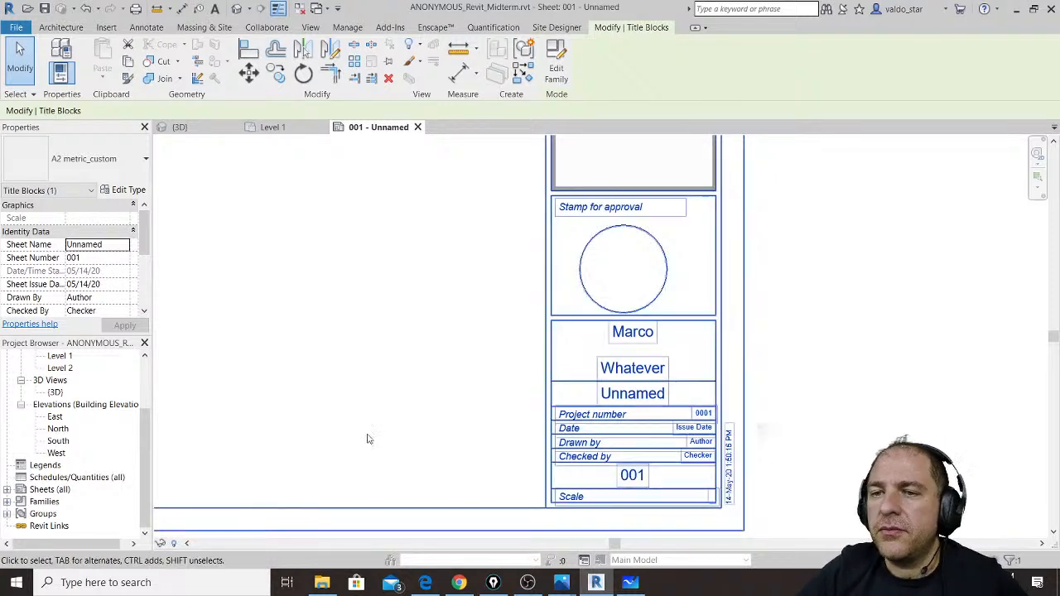
# Step: Create a new sheet with the A2 metric_custom title block and inspect its project information fields
pyautogui.click(79, 499)
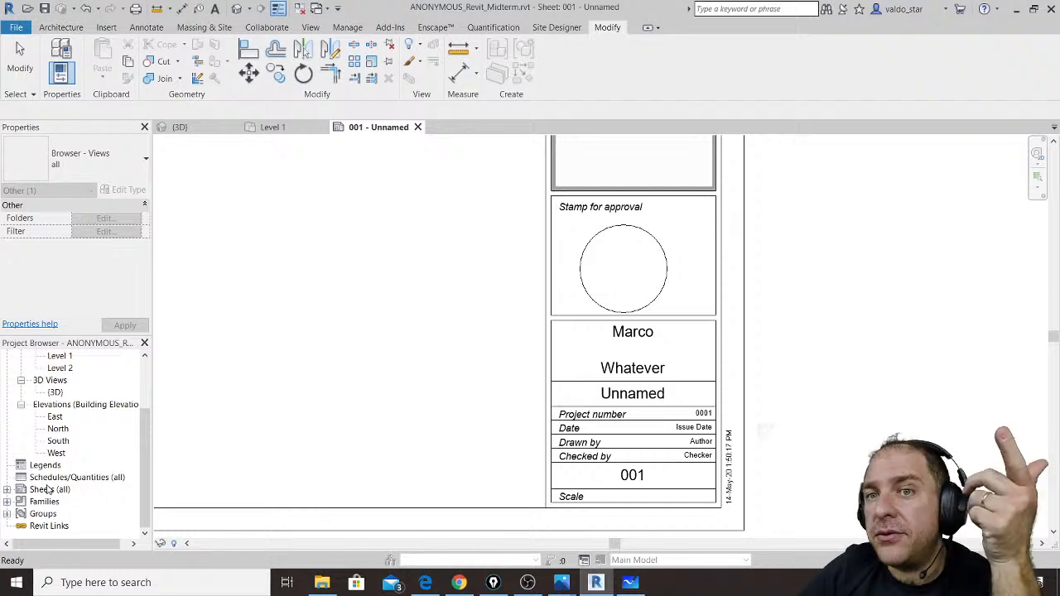
pyautogui.rightClick(50, 491)
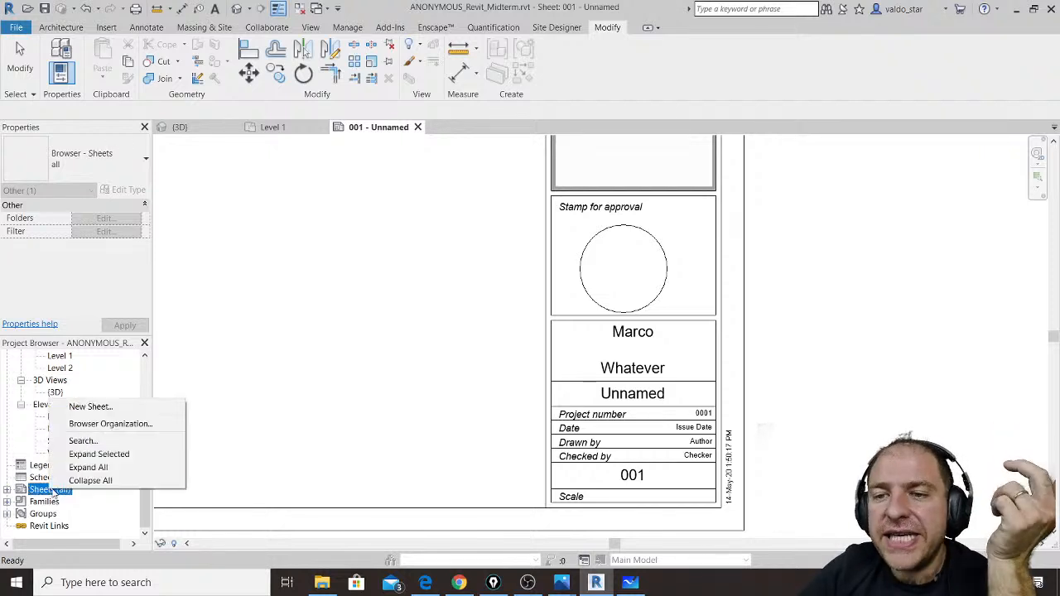
pyautogui.click(91, 407)
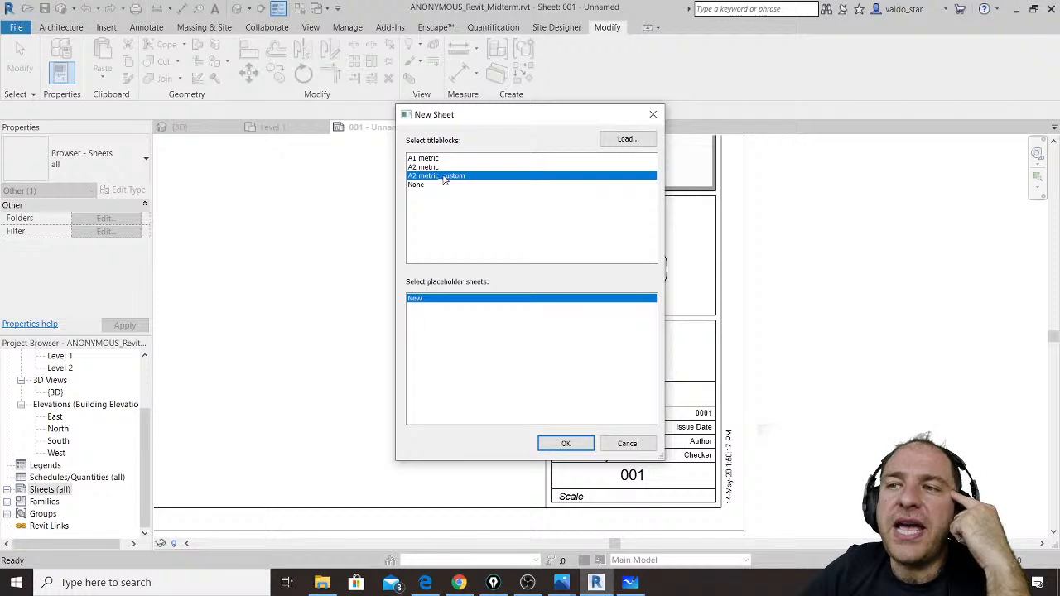
pyautogui.click(570, 444)
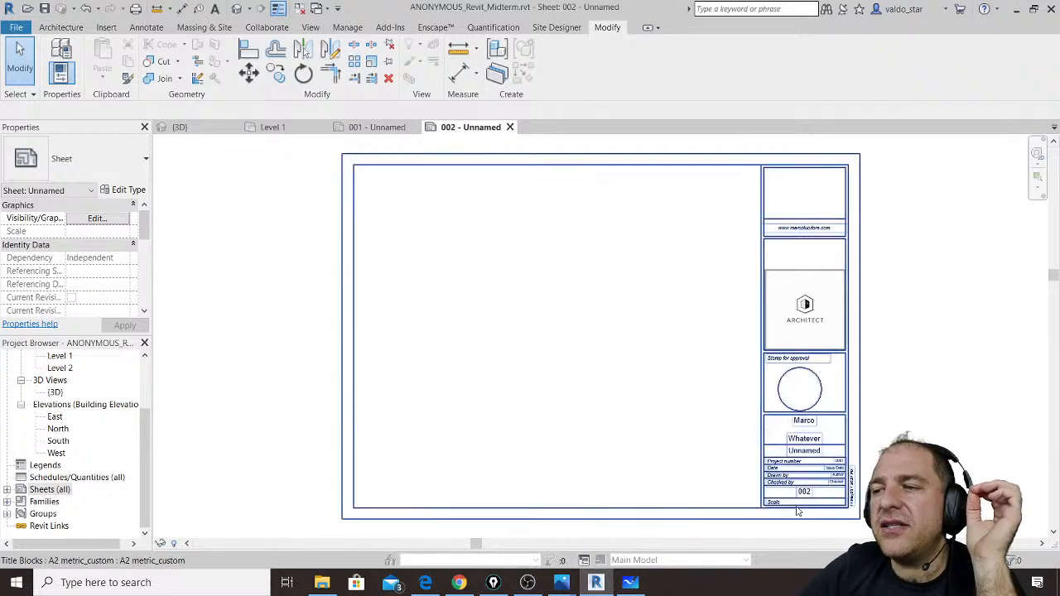
pyautogui.scroll(-1, 791, 501)
pyautogui.scroll(4, 816, 497)
pyautogui.scroll(1, 817, 497)
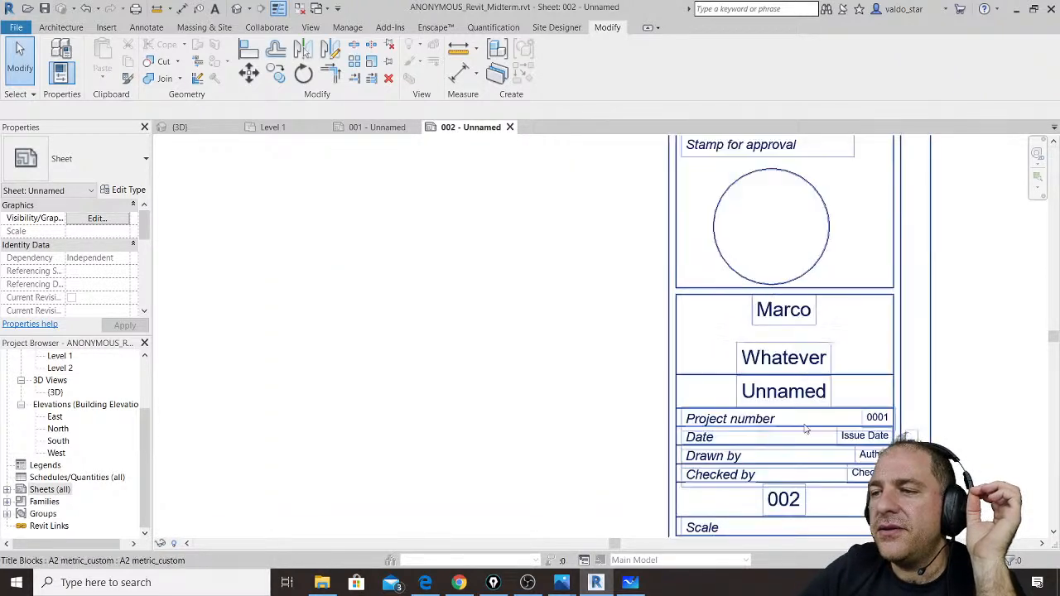
# Step: On sheet 002, change the client text to the client's first name followed by "is cool", and check that field on sheet 001
pyautogui.click(805, 317)
pyautogui.click(796, 313)
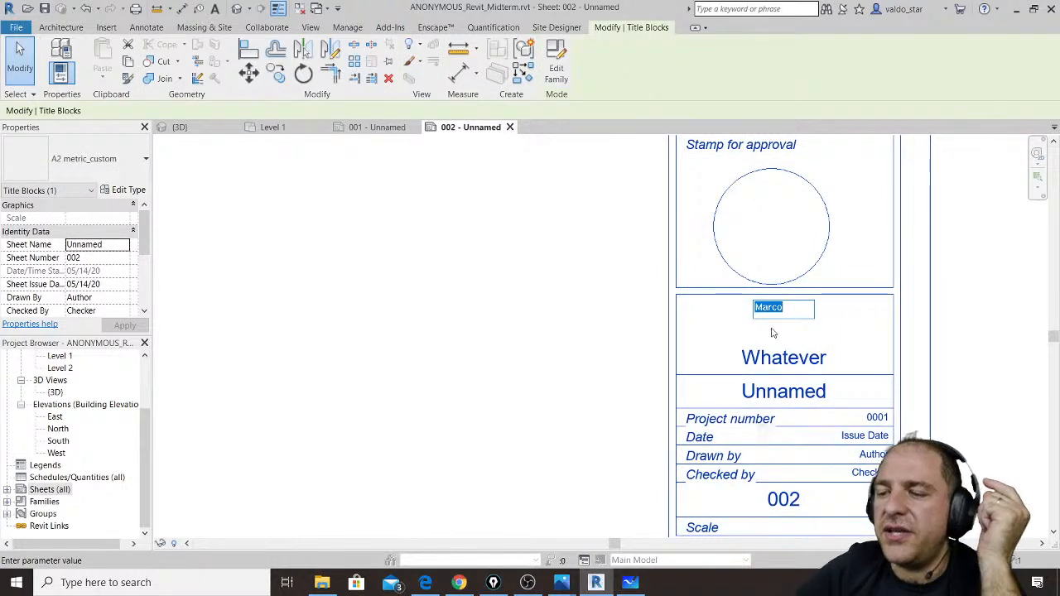
pyautogui.write('Mar')
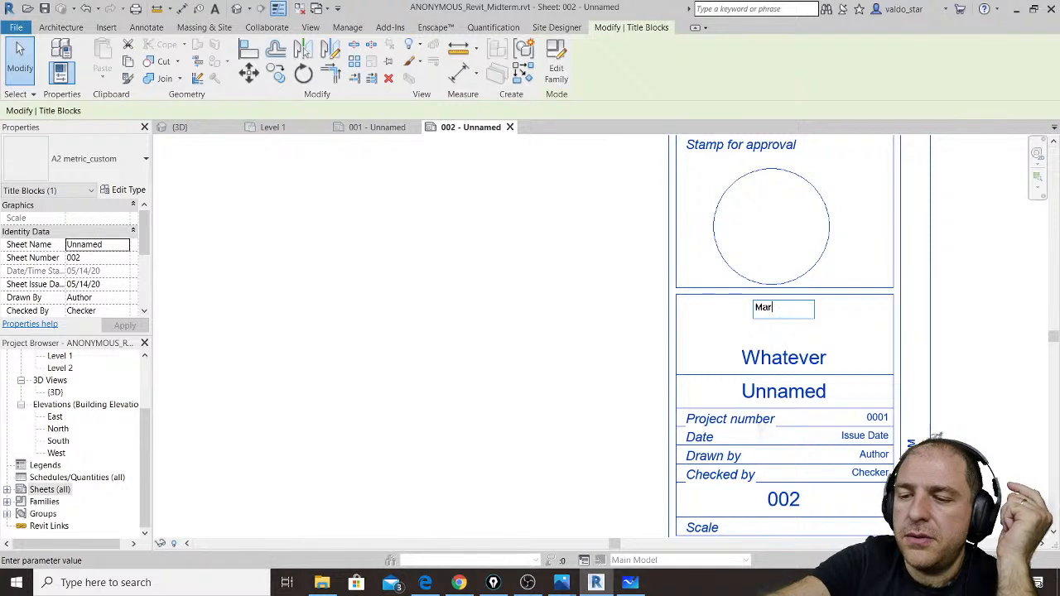
pyautogui.write('co is cool')
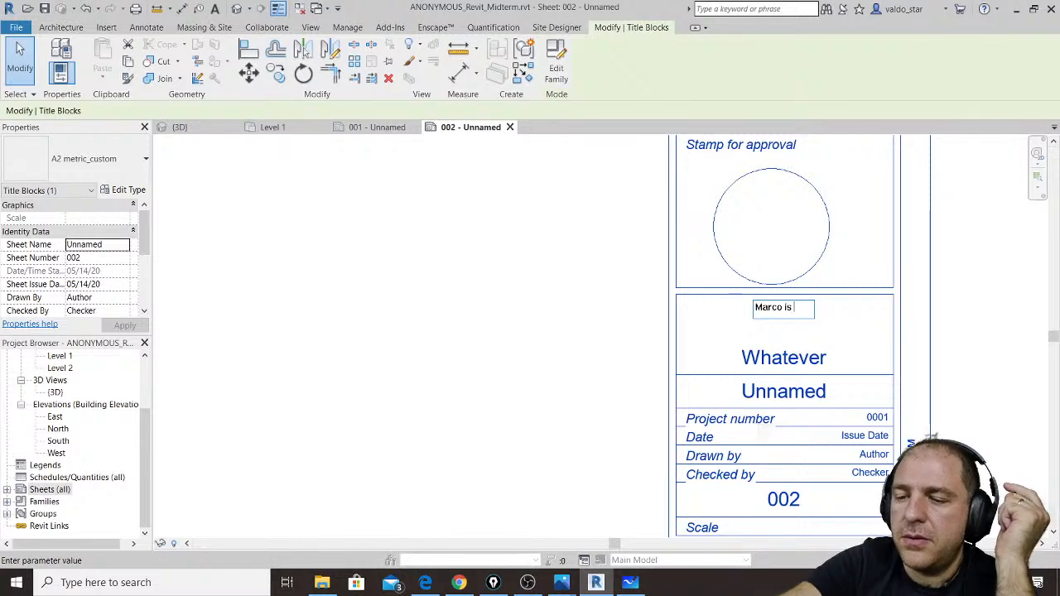
pyautogui.click(981, 342)
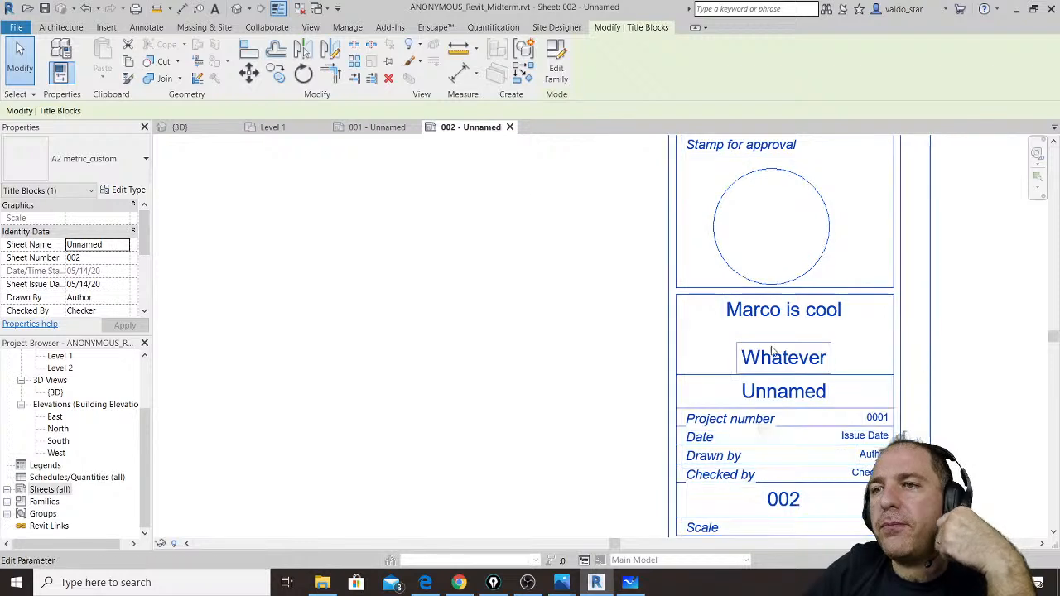
pyautogui.click(378, 128)
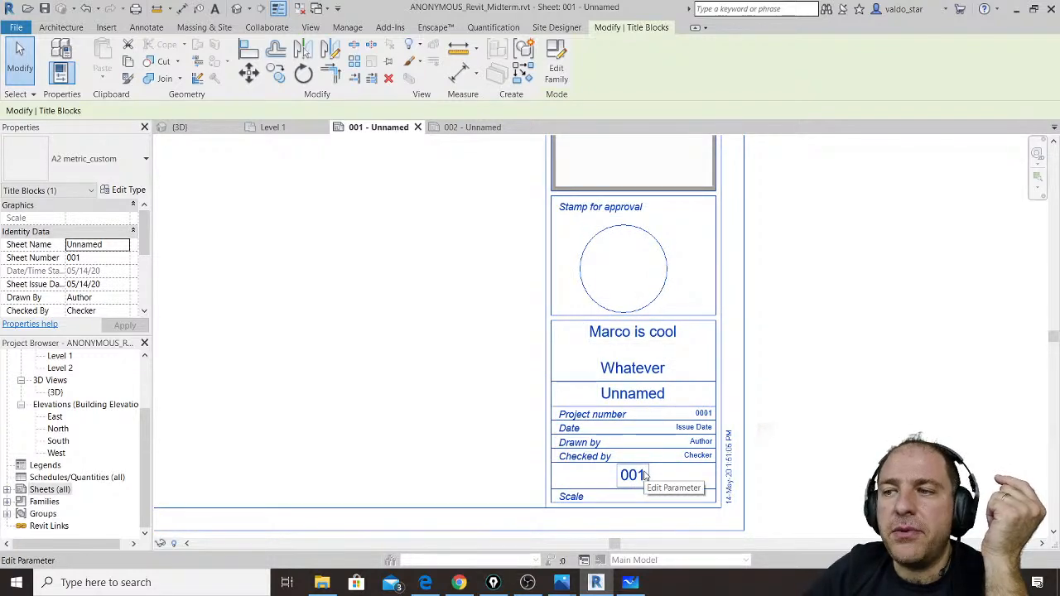
# Step: Set the Checked by field in sheet 002's title block to "a friend of mine"
pyautogui.click(476, 127)
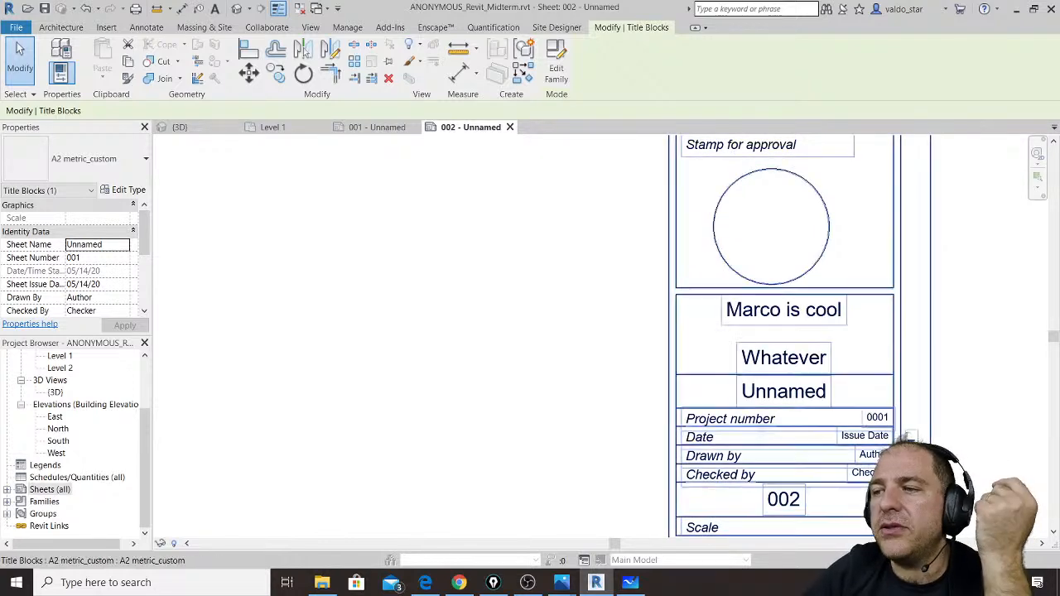
pyautogui.click(865, 476)
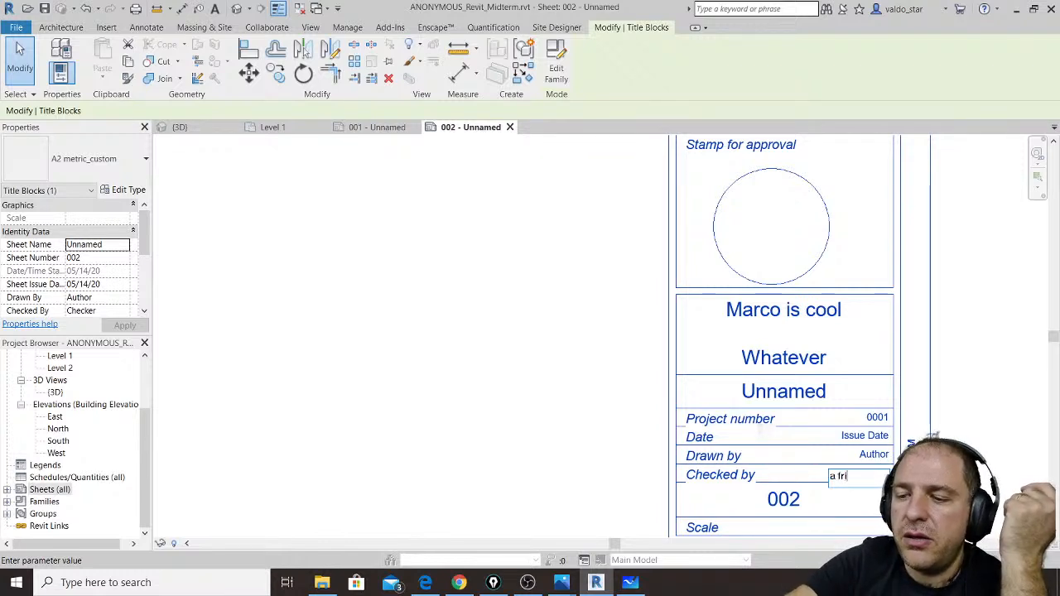
pyautogui.write('a friend of')
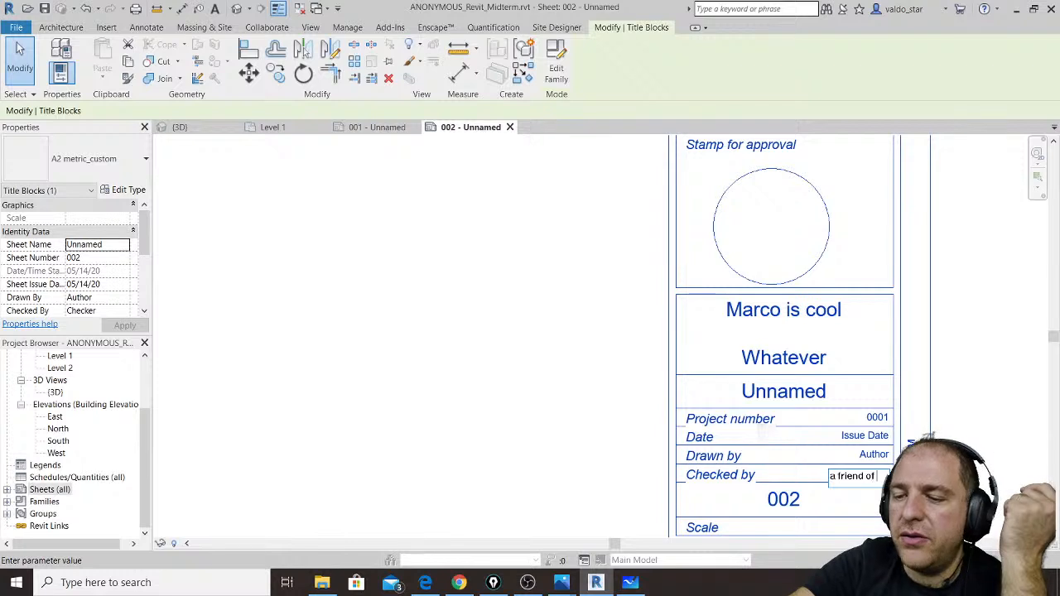
pyautogui.write(' mine')
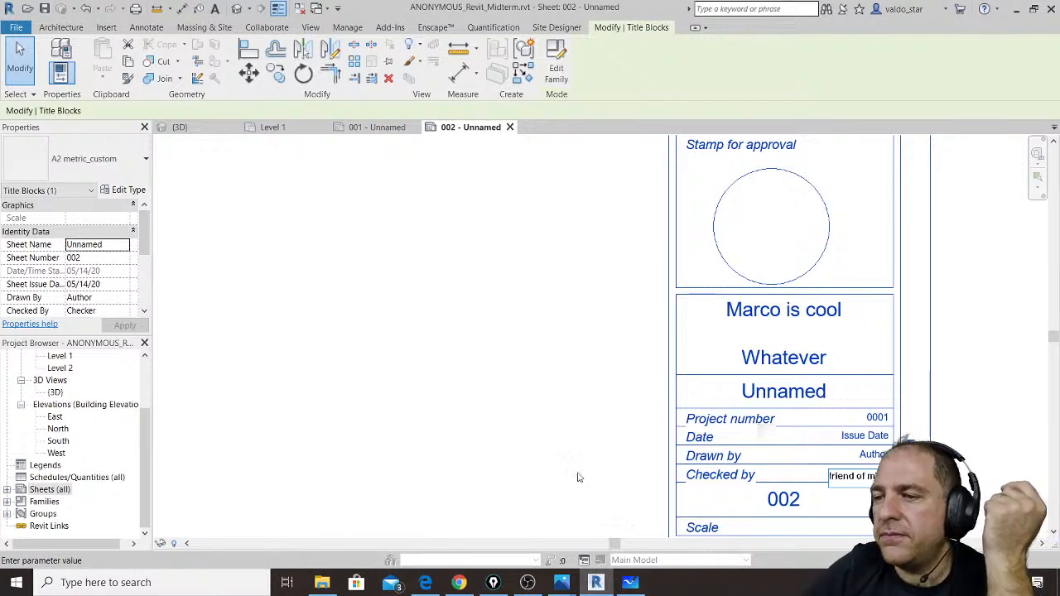
pyautogui.click(579, 477)
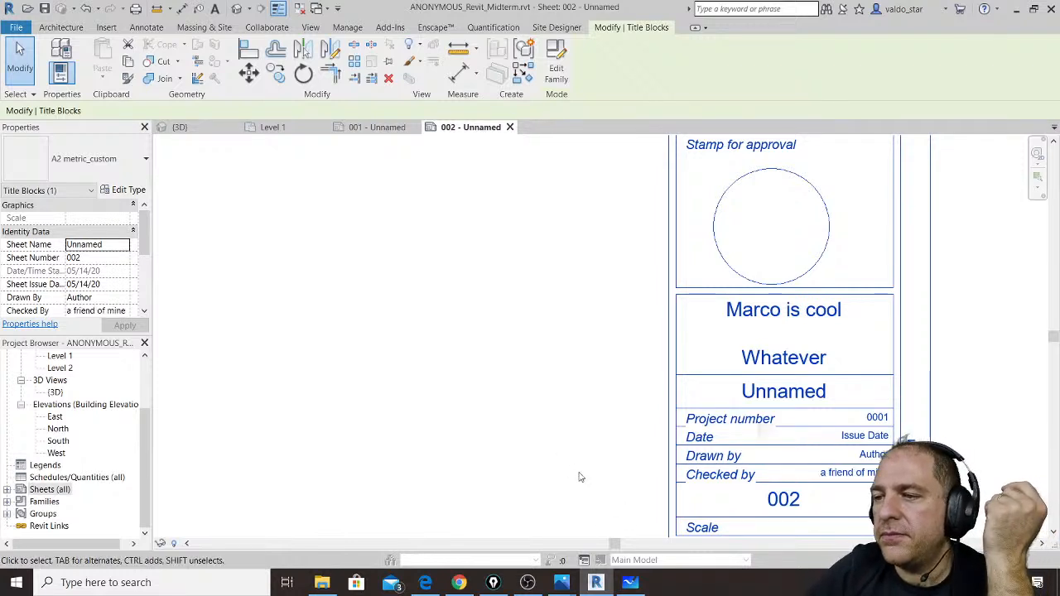
# Step: Set the Checked by field in sheet 001's title block to "someone else"
pyautogui.click(381, 127)
pyautogui.scroll(-1, 700, 459)
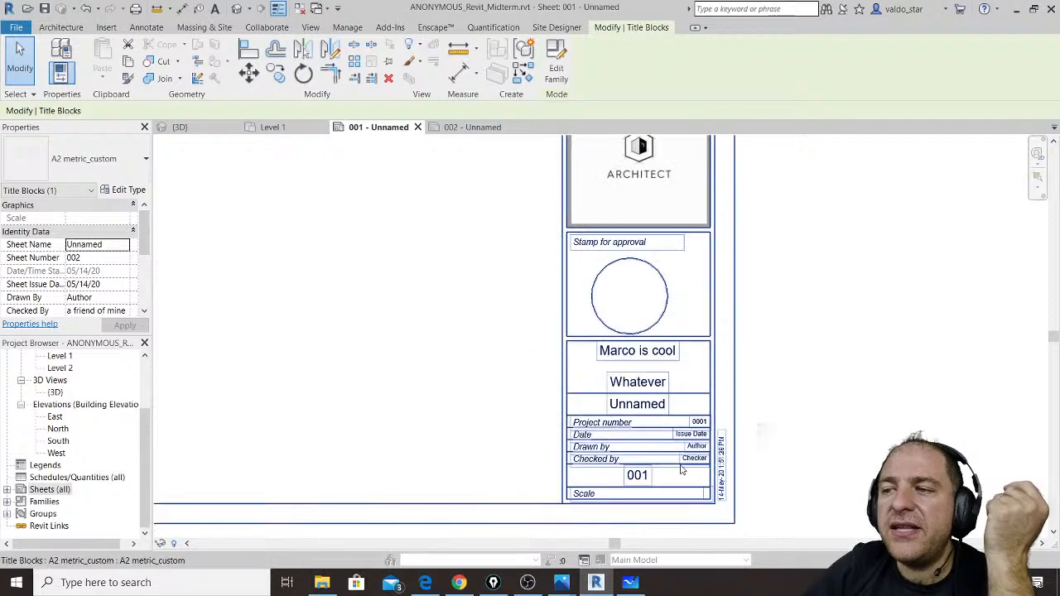
pyautogui.scroll(5, 700, 460)
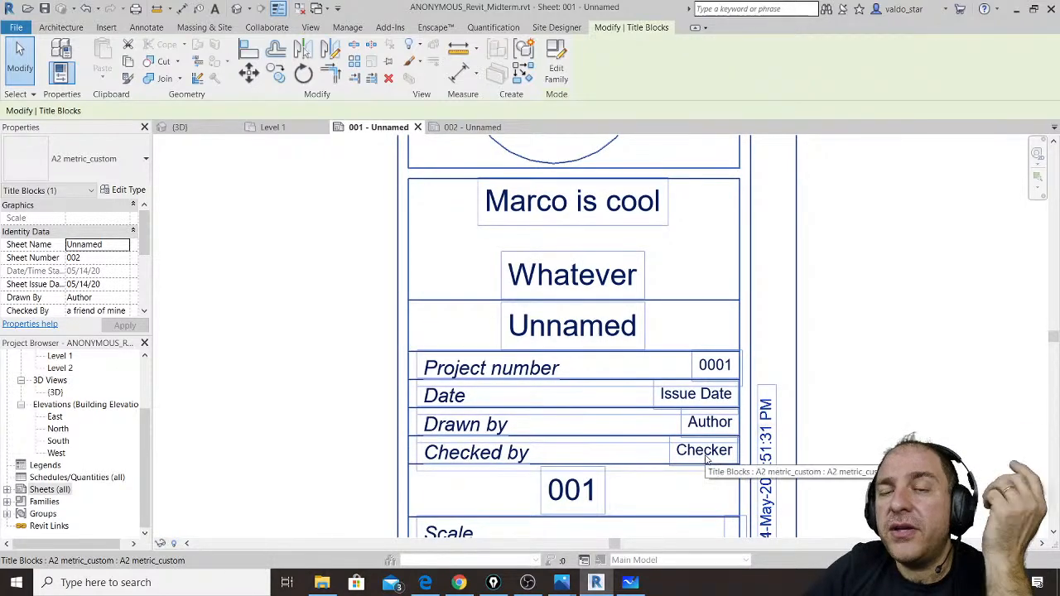
pyautogui.click(717, 454)
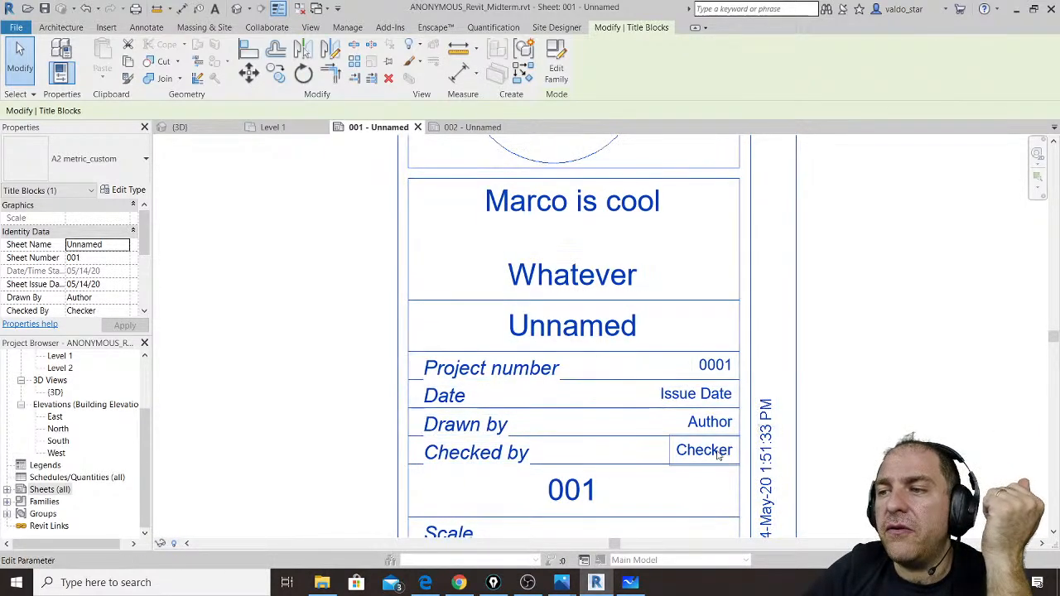
pyautogui.click(717, 451)
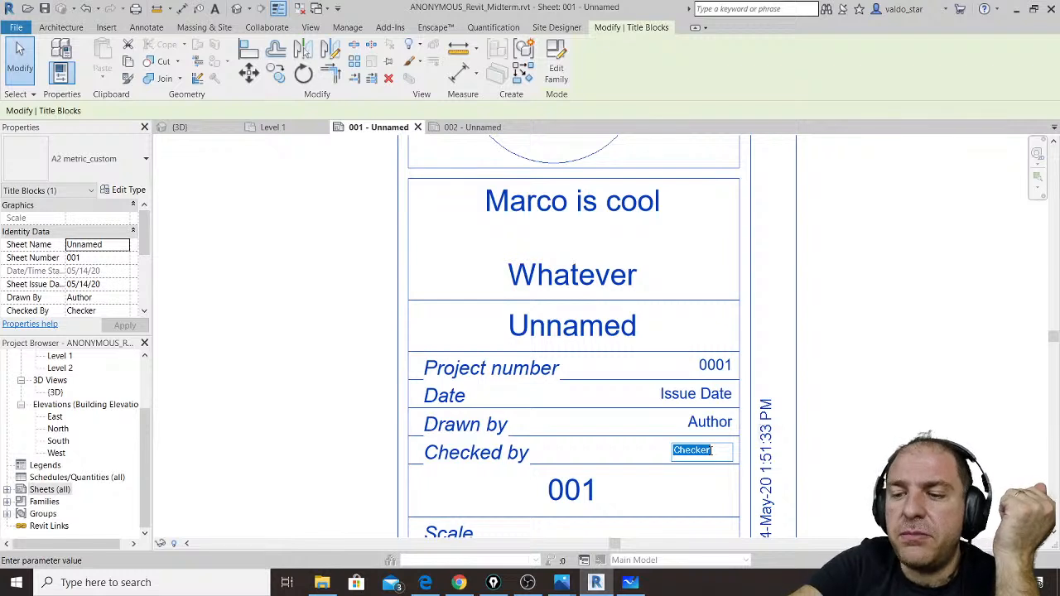
pyautogui.write('some')
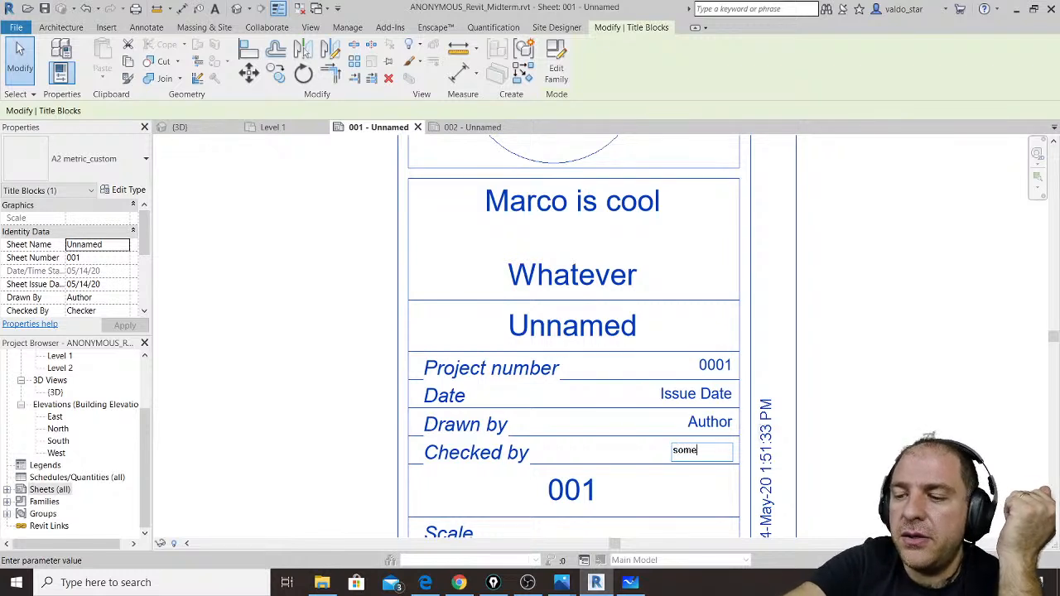
pyautogui.write('one else')
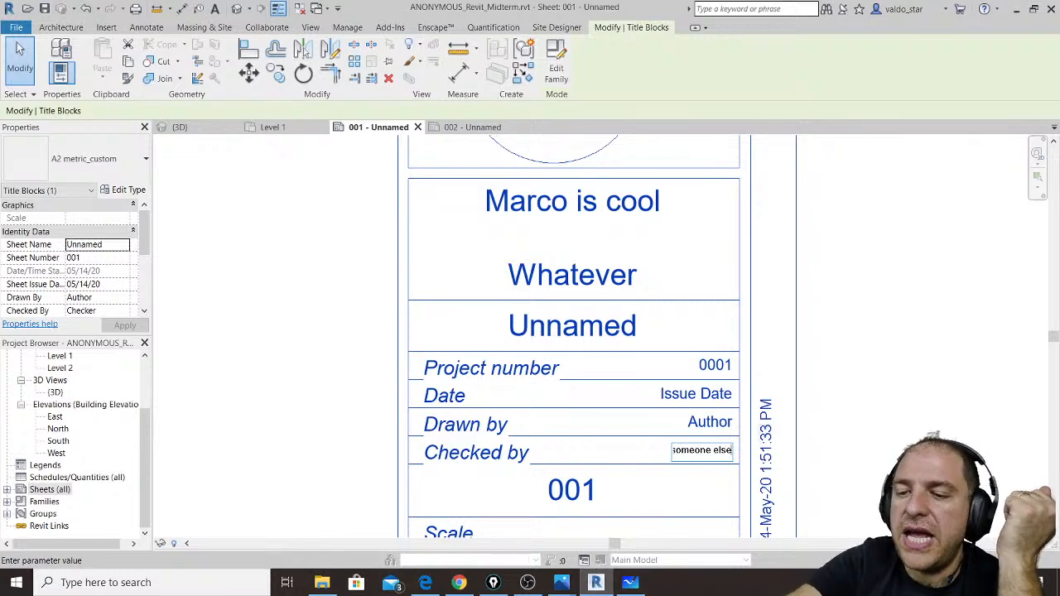
pyautogui.press('Return')
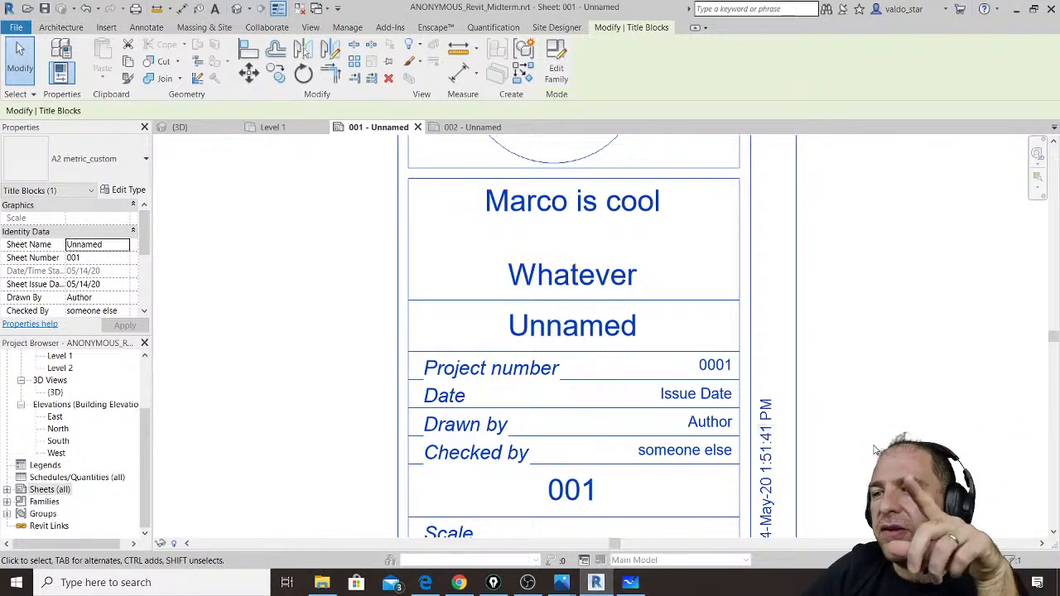
# Step: Examine the logo, approval stamp and project fields in sheet 001's title block
pyautogui.scroll(-2, 876, 449)
pyautogui.moveTo(723, 253); pyautogui.dragTo(717, 393, button='middle')
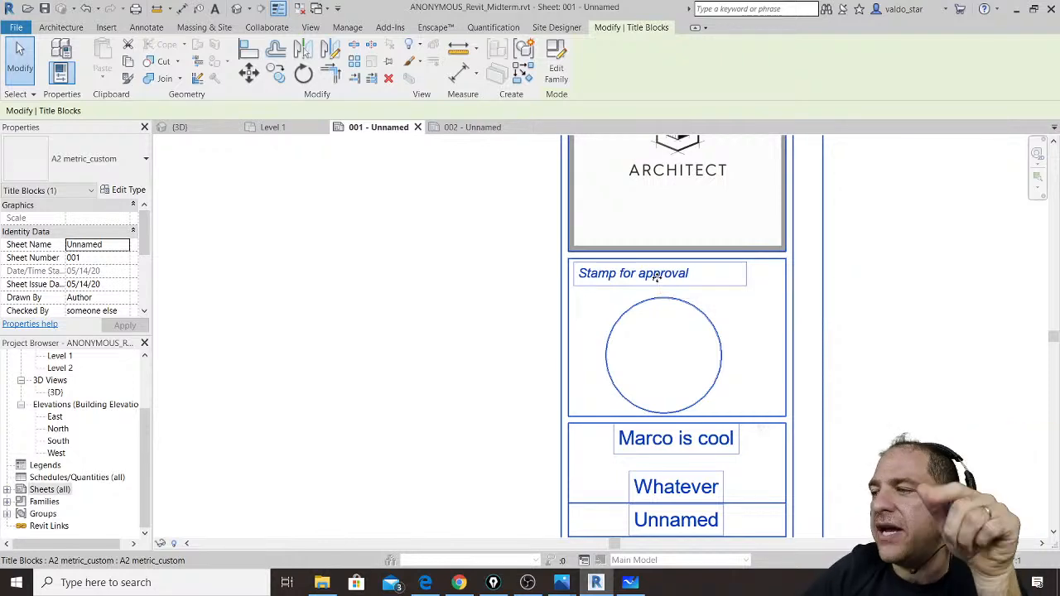
pyautogui.scroll(-4, 674, 362)
pyautogui.click(833, 383)
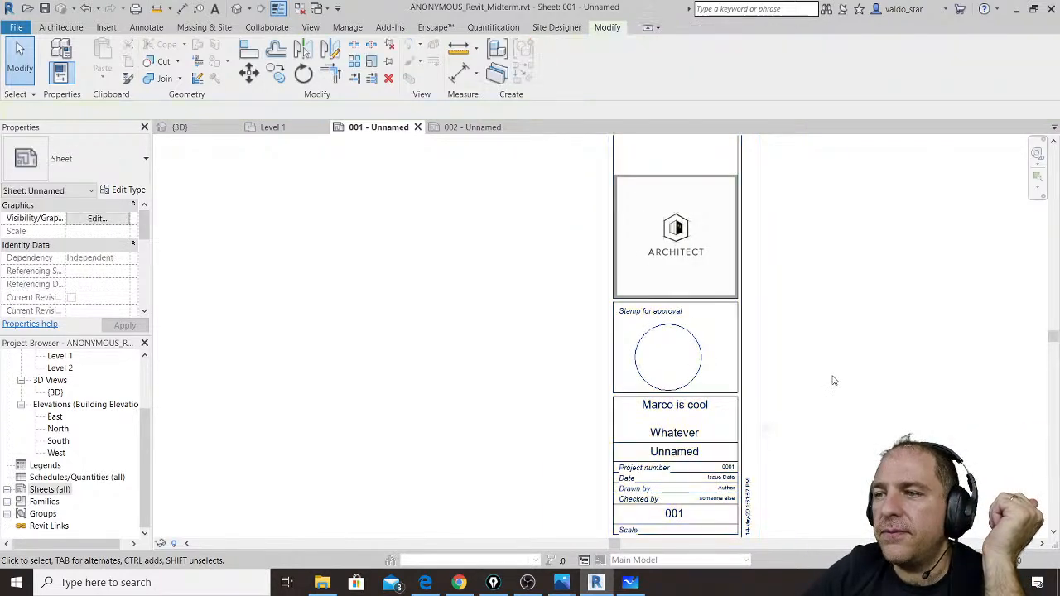
pyautogui.scroll(-2, 831, 378)
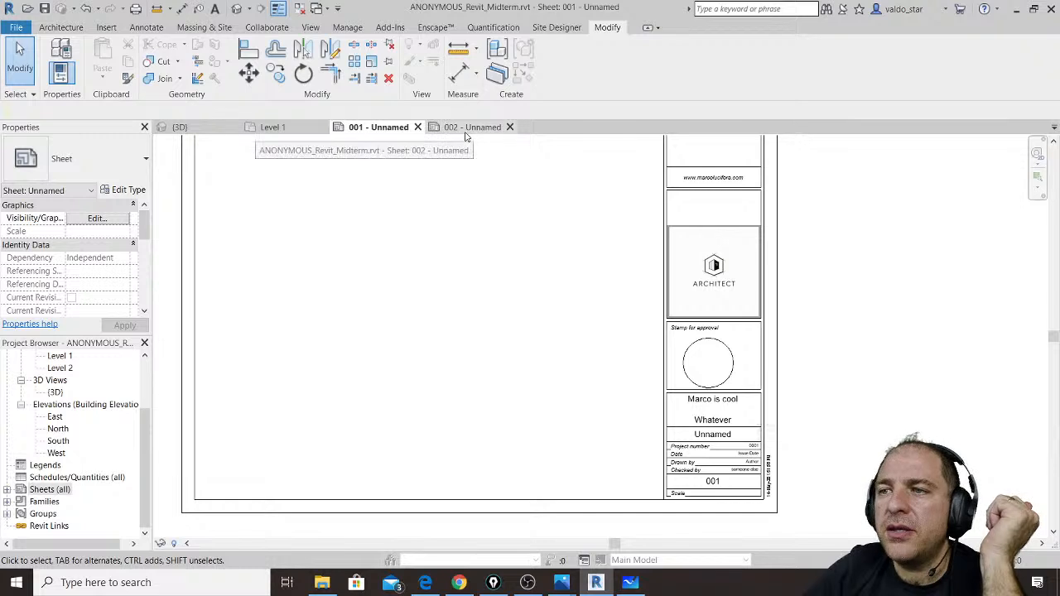
pyautogui.moveTo(982, 298); pyautogui.dragTo(972, 326, button='middle')
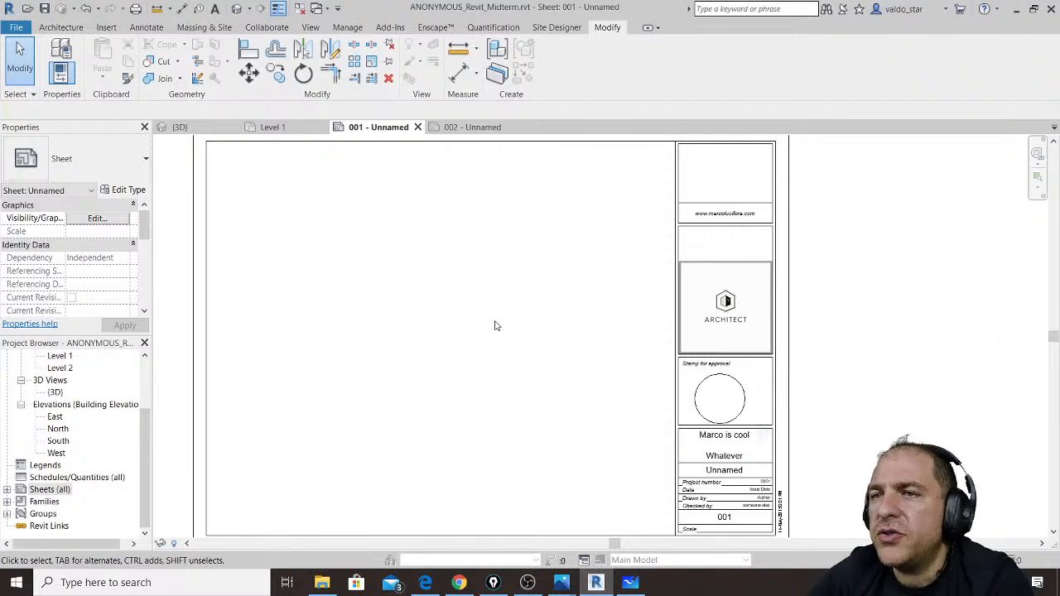
# Step: Import the image ARCHITECTLogo996.jpg from the Desktop and place it on sheet 001
pyautogui.click(240, 195)
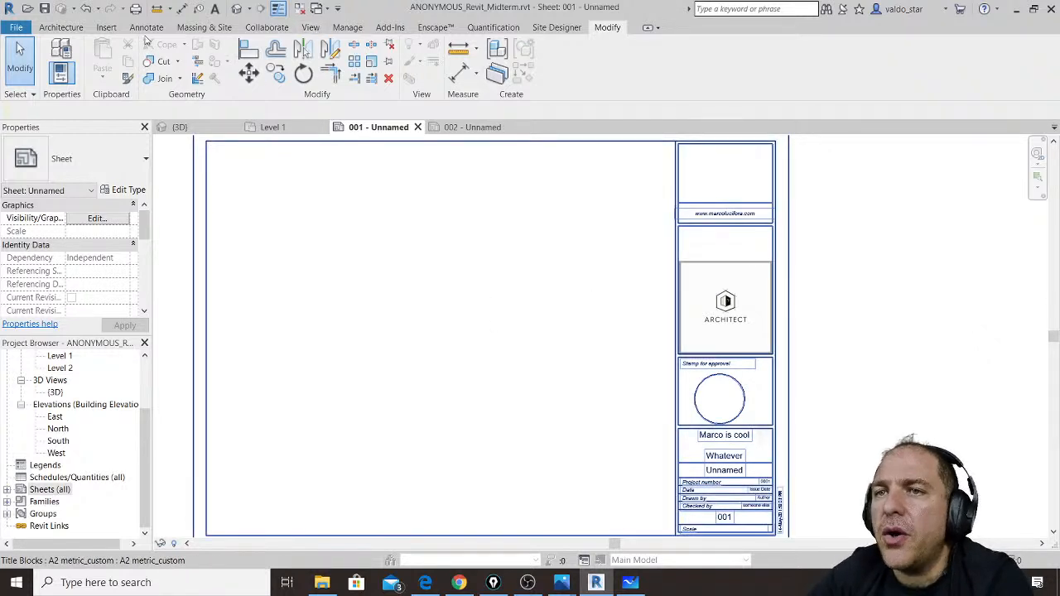
pyautogui.click(106, 28)
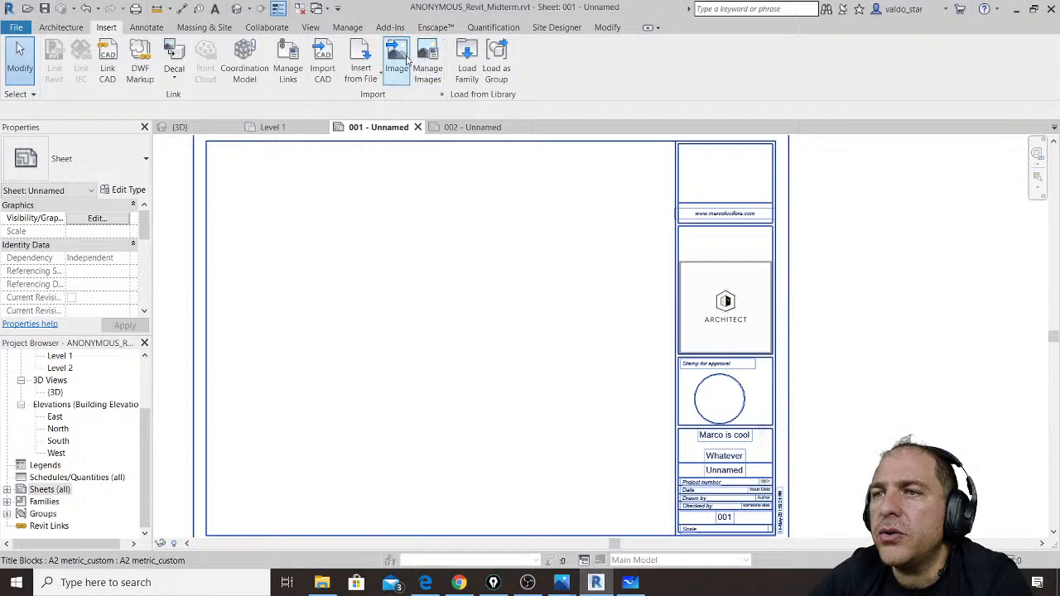
pyautogui.click(401, 61)
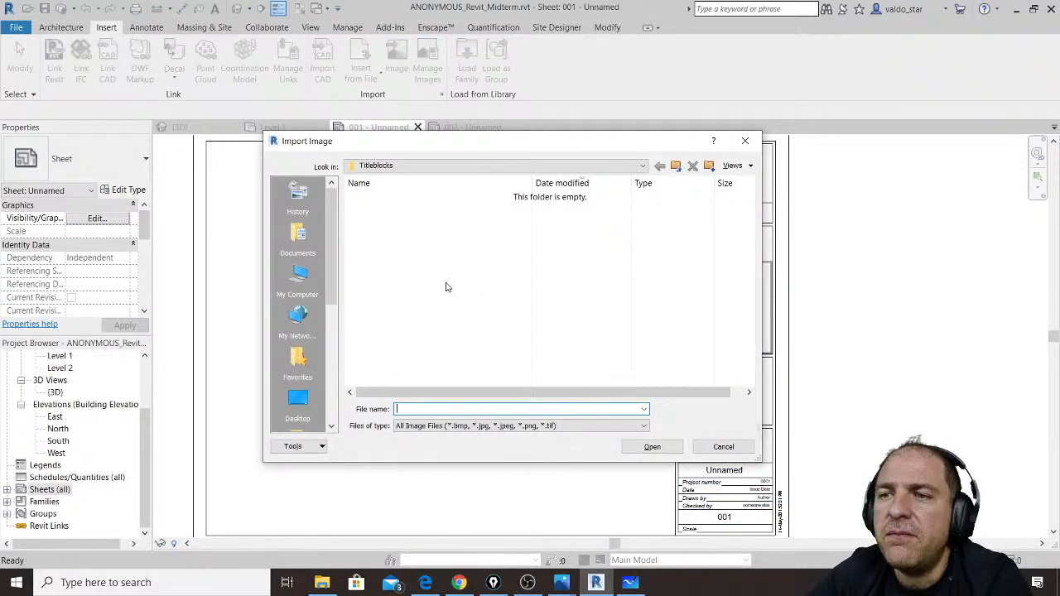
pyautogui.moveTo(331, 280); pyautogui.dragTo(345, 257)
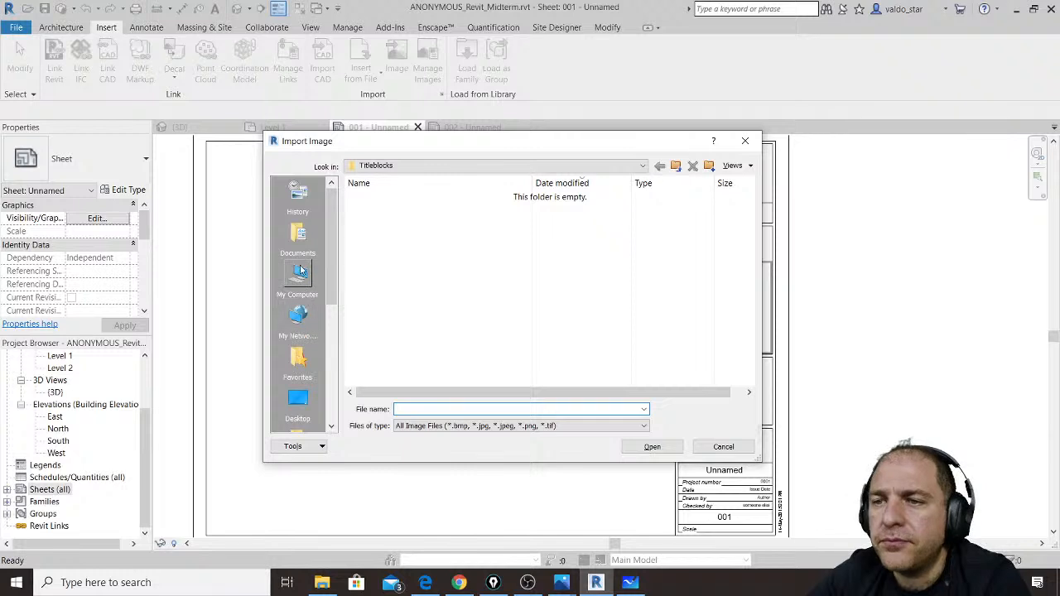
pyautogui.click(298, 402)
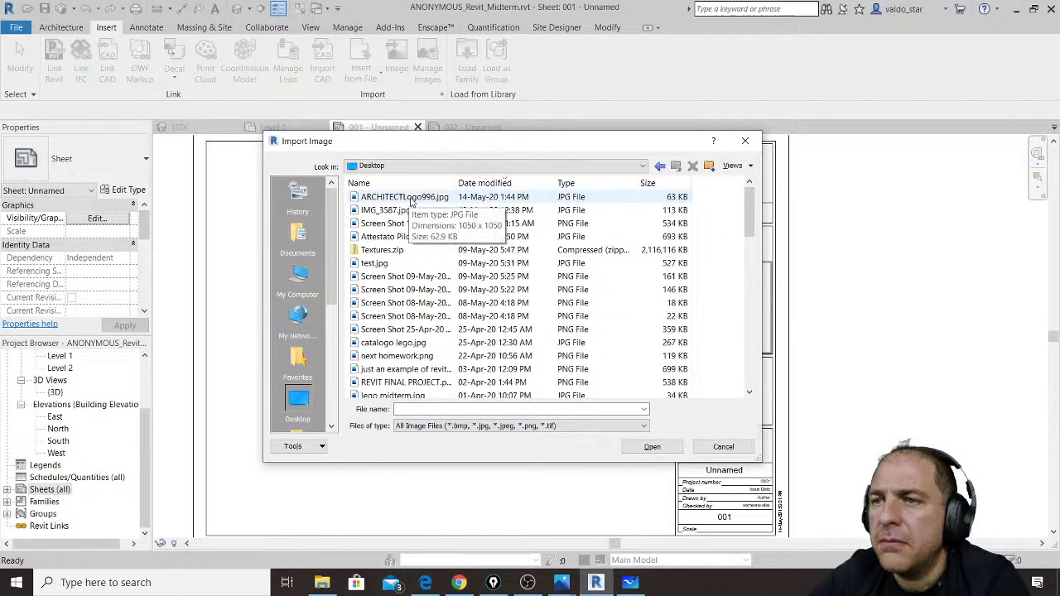
pyautogui.click(410, 201)
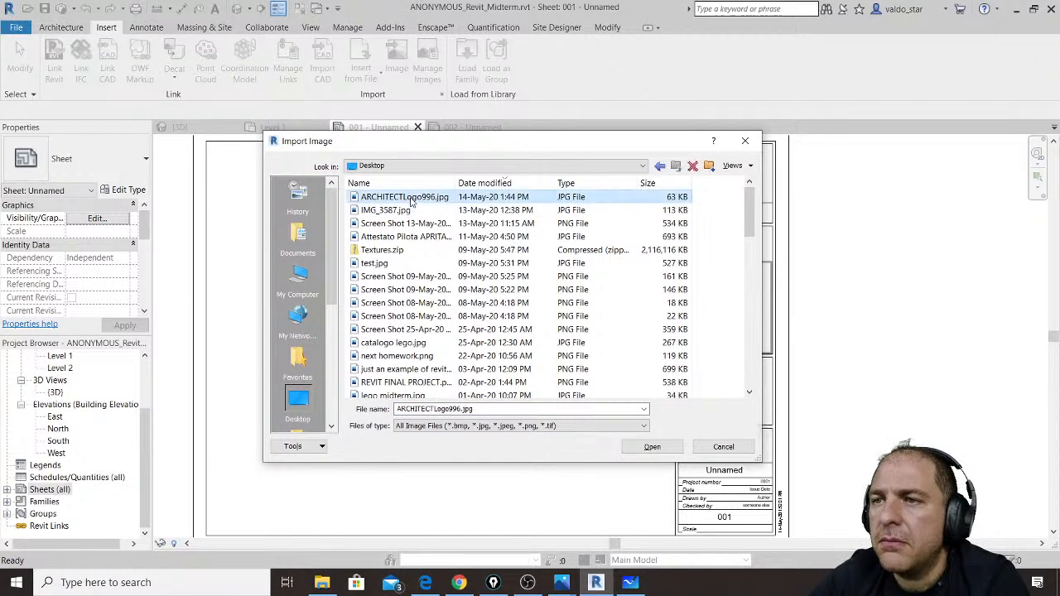
pyautogui.click(652, 446)
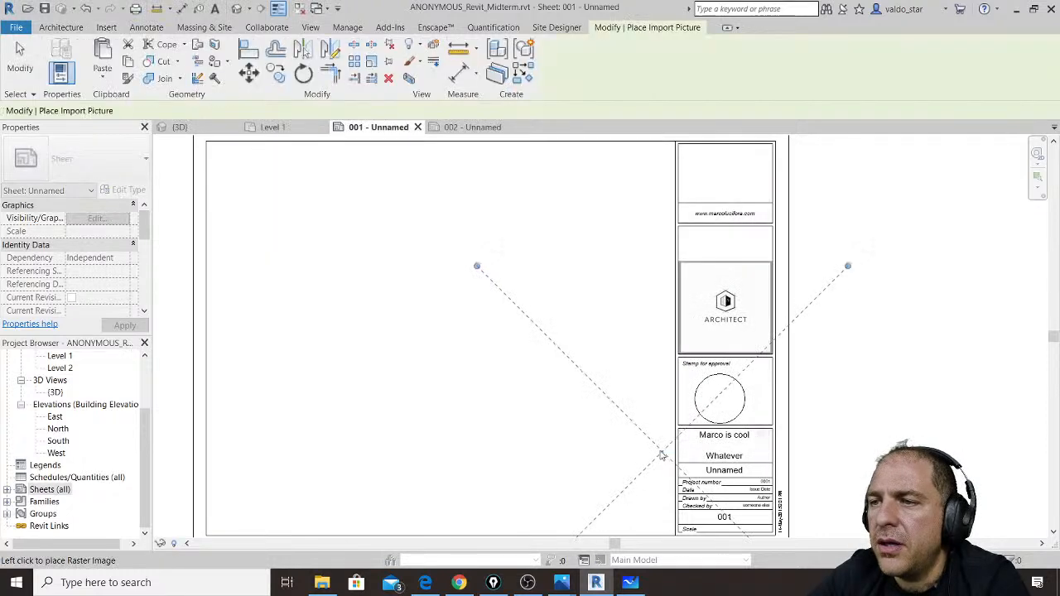
pyautogui.click(454, 340)
# Step: Shrink the imported logo image to 198.2 by 198.2 beside the title block, and delete it from the sheet
pyautogui.moveTo(274, 161); pyautogui.dragTo(440, 327)
pyautogui.moveTo(575, 404)
pyautogui.mouseDown()
pyautogui.moveTo(591, 387)
pyautogui.moveTo(584, 403)
pyautogui.mouseUp()
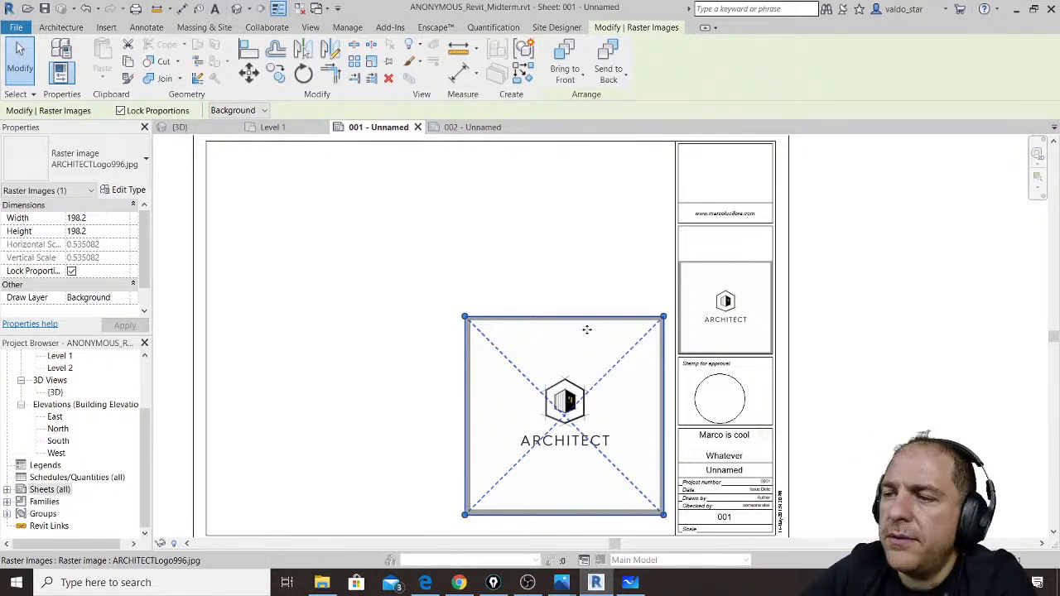
pyautogui.press('Delete')
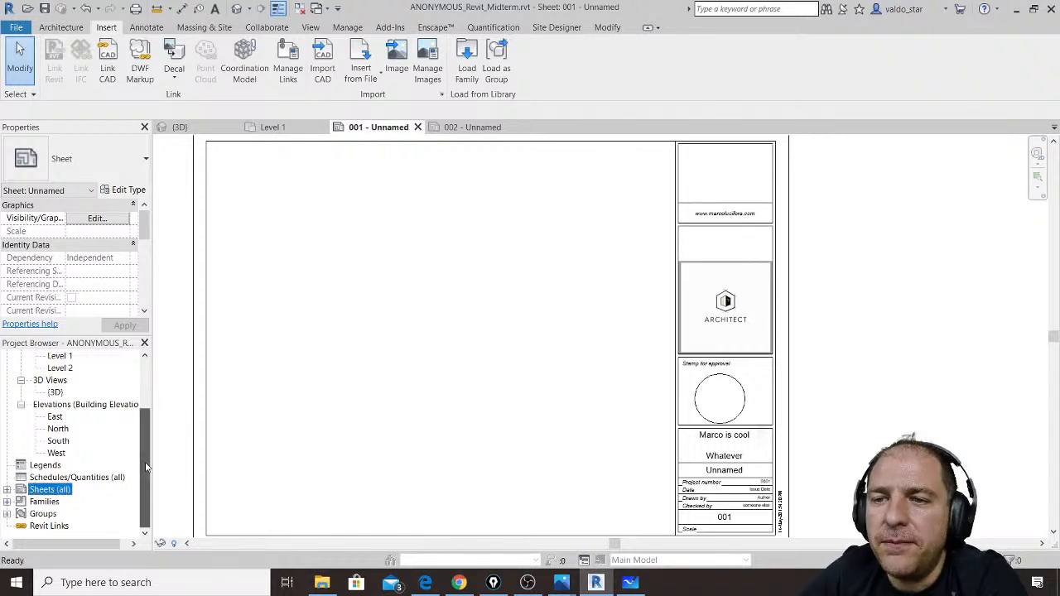
# Step: List the project's sheets and open sheet 002 to examine its title block and drawing area
pyautogui.click(6, 490)
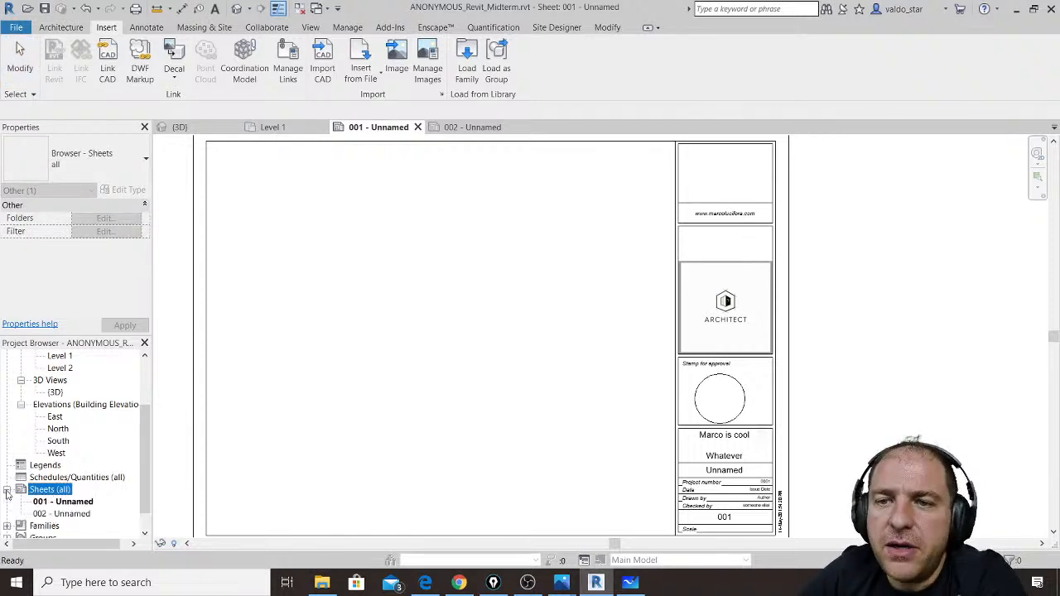
pyautogui.scroll(-2, 158, 405)
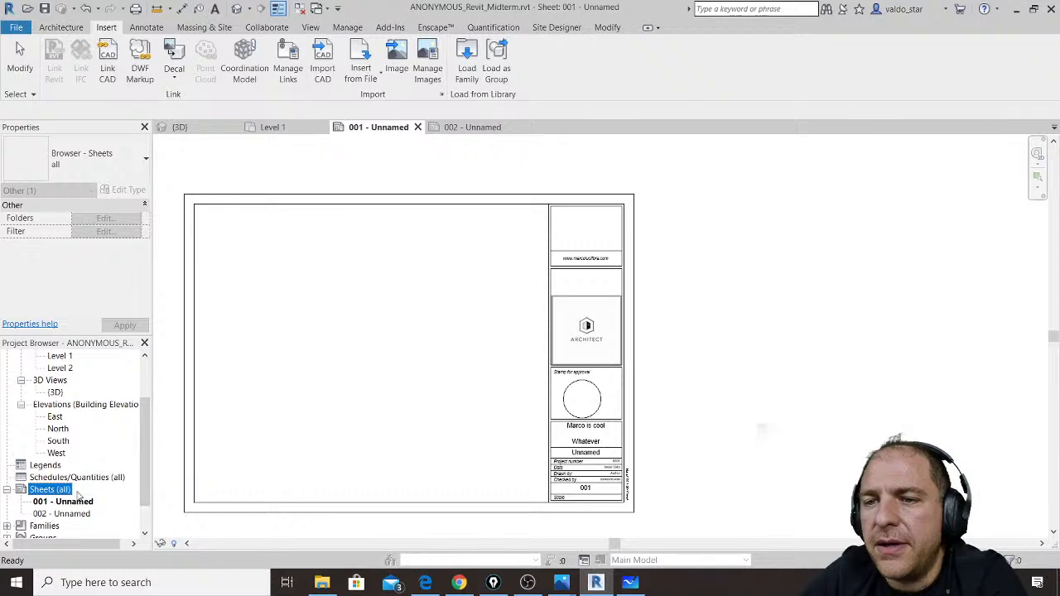
pyautogui.scroll(1, 145, 406)
pyautogui.scroll(-1, 154, 460)
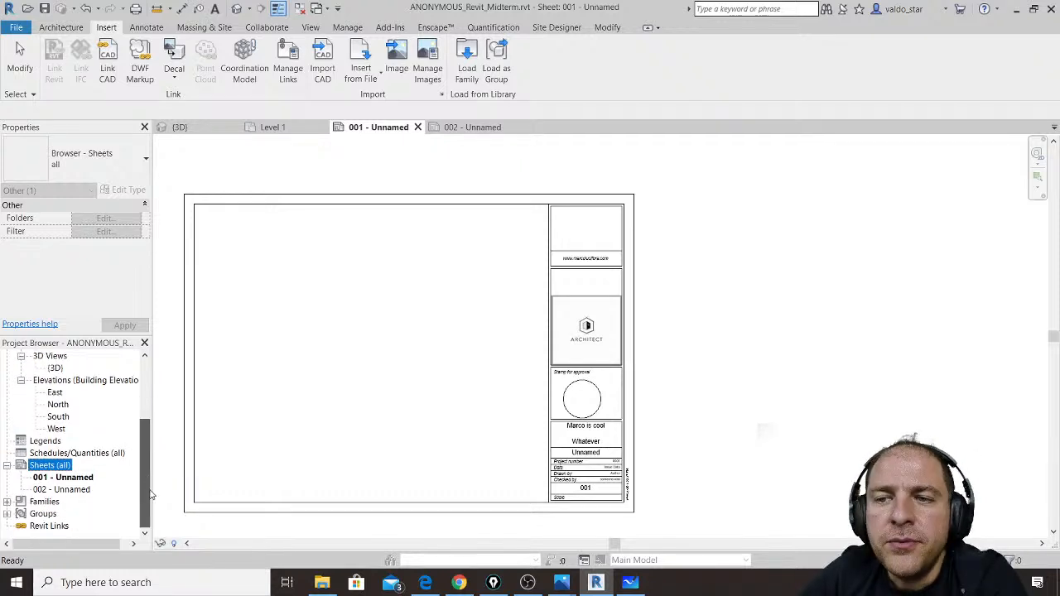
pyautogui.click(74, 490)
pyautogui.doubleClick(73, 490)
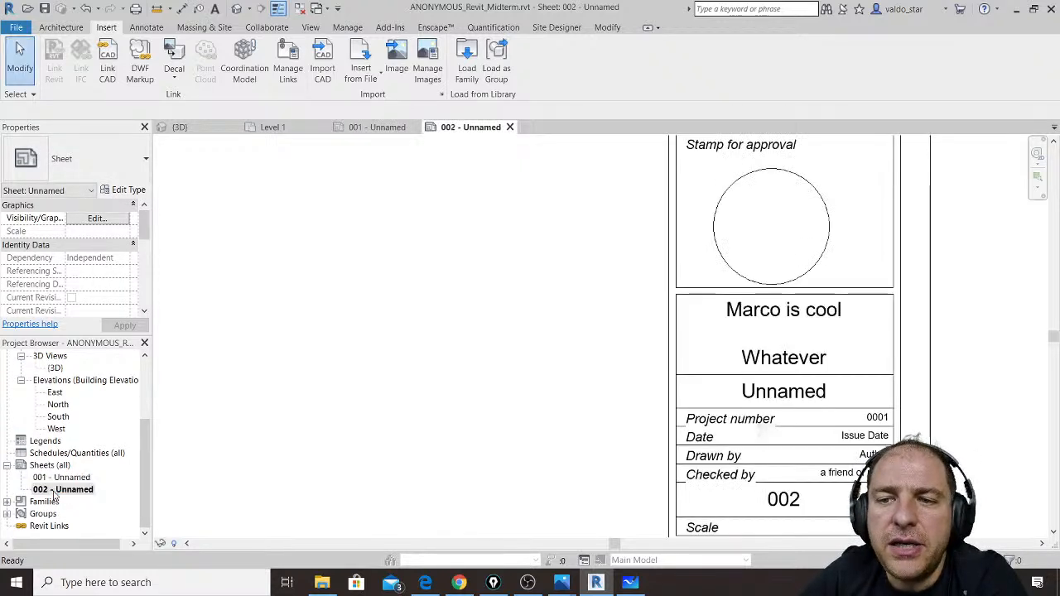
pyautogui.scroll(-3, 399, 285)
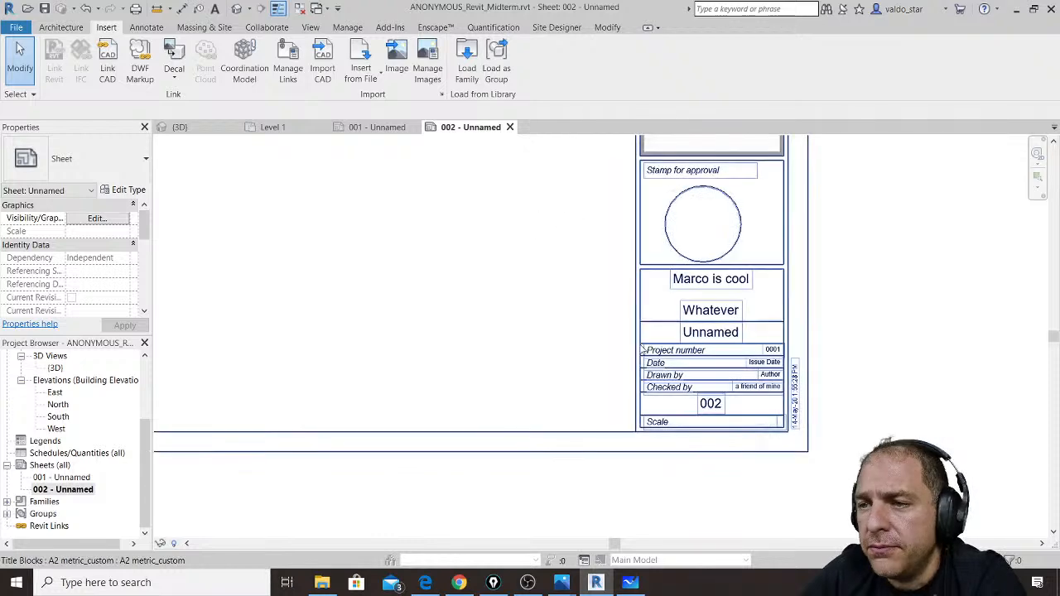
pyautogui.moveTo(399, 285); pyautogui.dragTo(654, 373, button='middle')
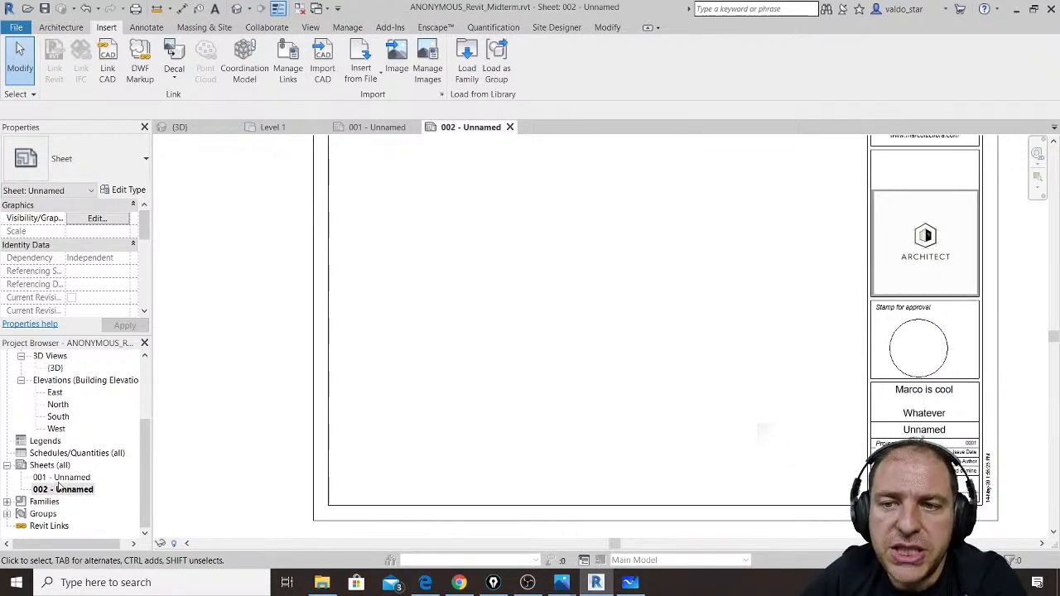
# Step: Switch back and forth between sheets 001 and 002 to compare them, finishing on sheet 001
pyautogui.click(58, 483)
pyautogui.doubleClick(58, 478)
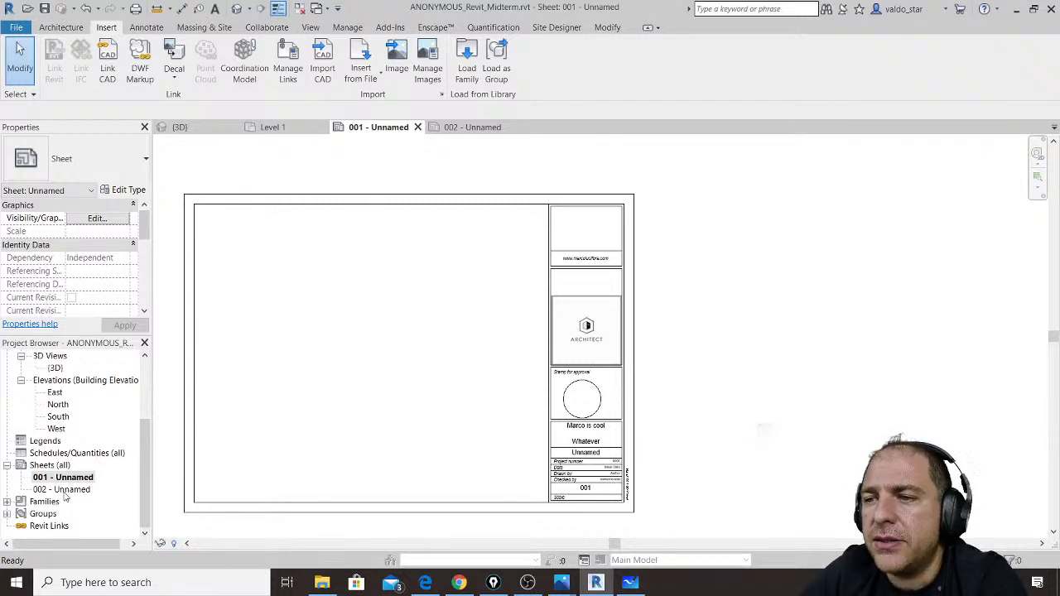
pyautogui.doubleClick(63, 490)
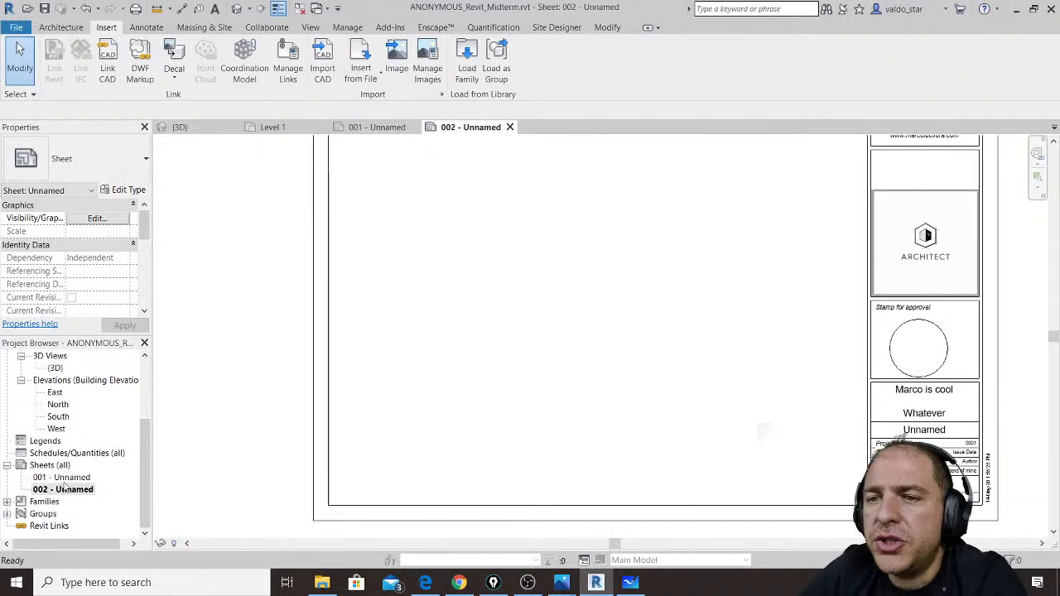
pyautogui.doubleClick(66, 478)
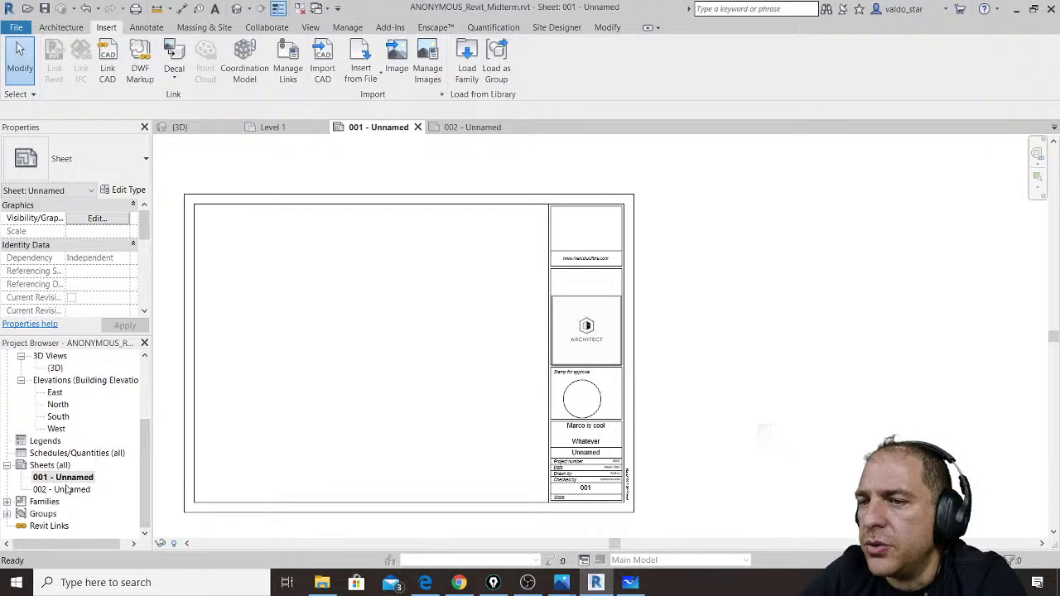
pyautogui.doubleClick(66, 489)
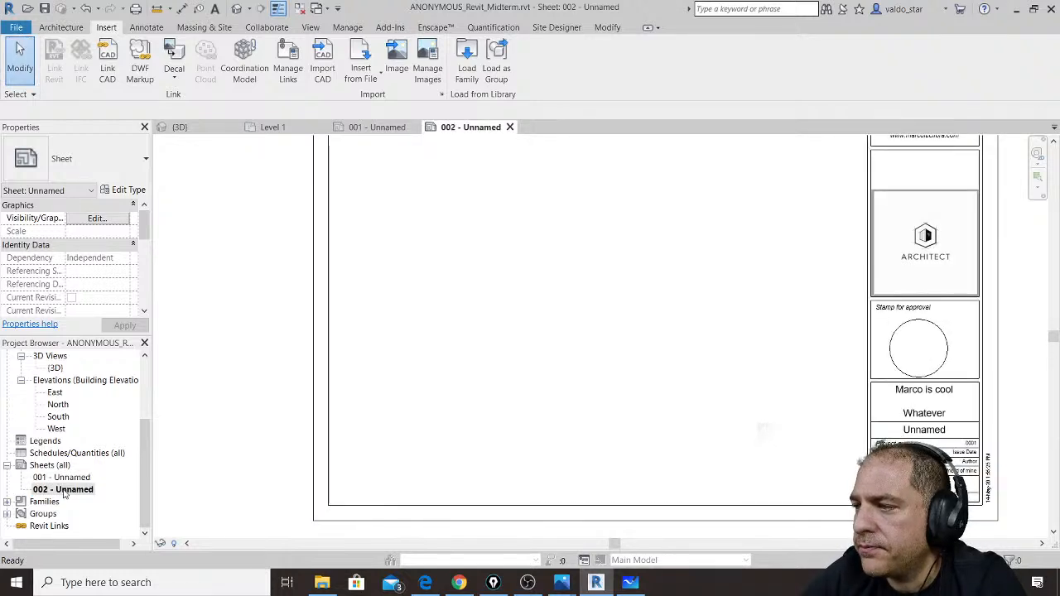
pyautogui.doubleClick(77, 480)
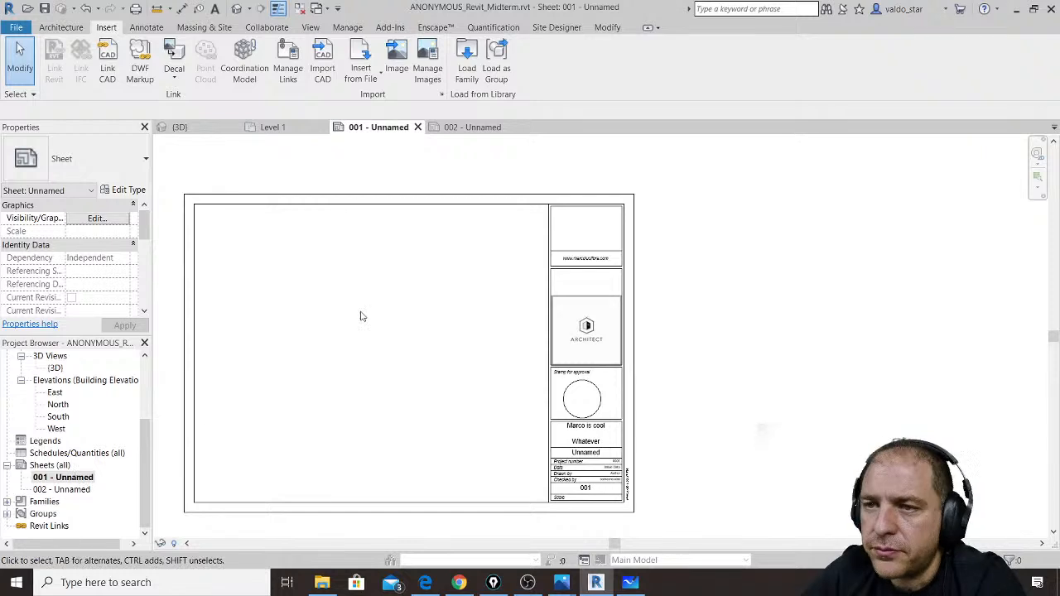
# Step: Add the Level 1 floor plan view to sheet 001, placing the building near the middle of the drawing area
pyautogui.moveTo(359, 315); pyautogui.dragTo(471, 357, button='middle')
pyautogui.scroll(1, 435, 327)
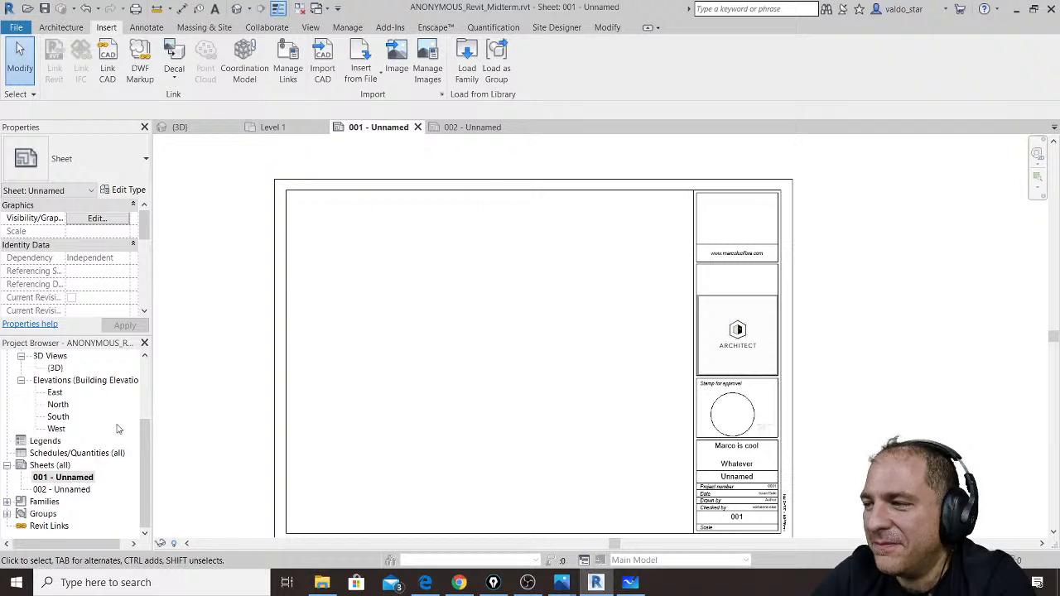
pyautogui.rightClick(69, 482)
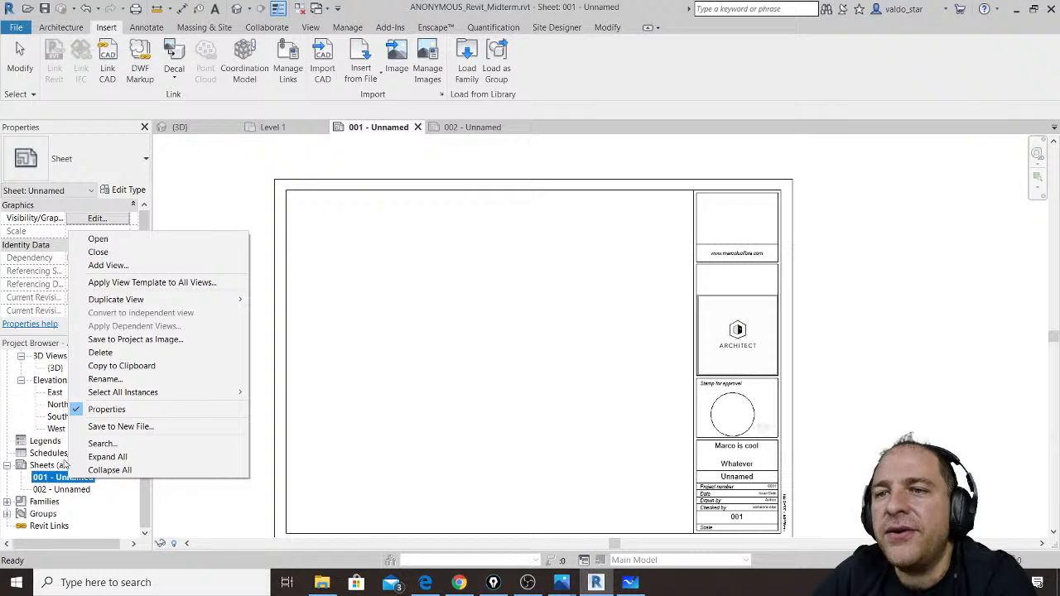
pyautogui.click(109, 270)
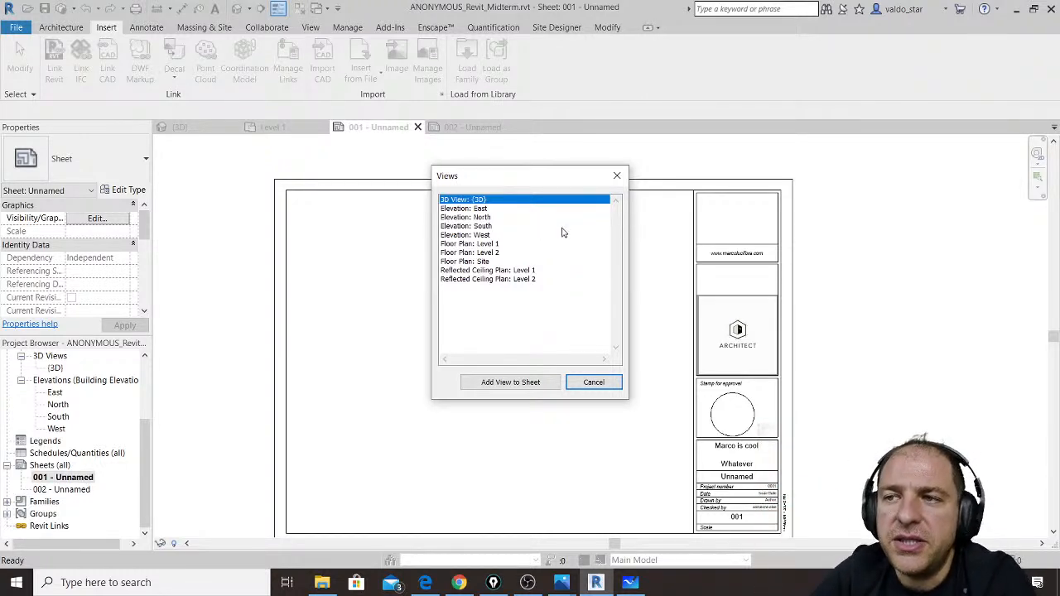
pyautogui.click(490, 245)
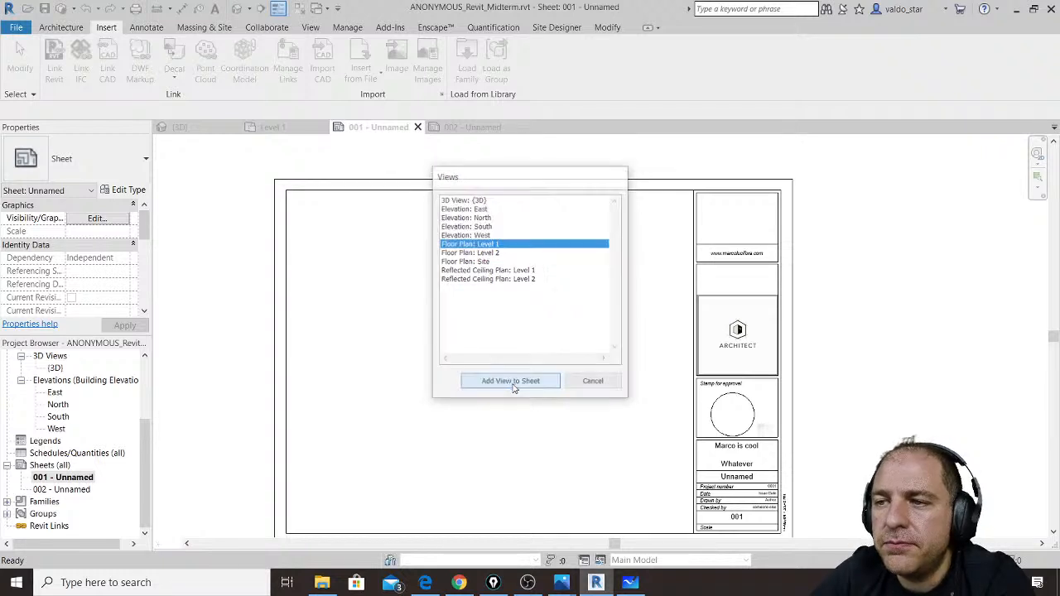
pyautogui.click(511, 382)
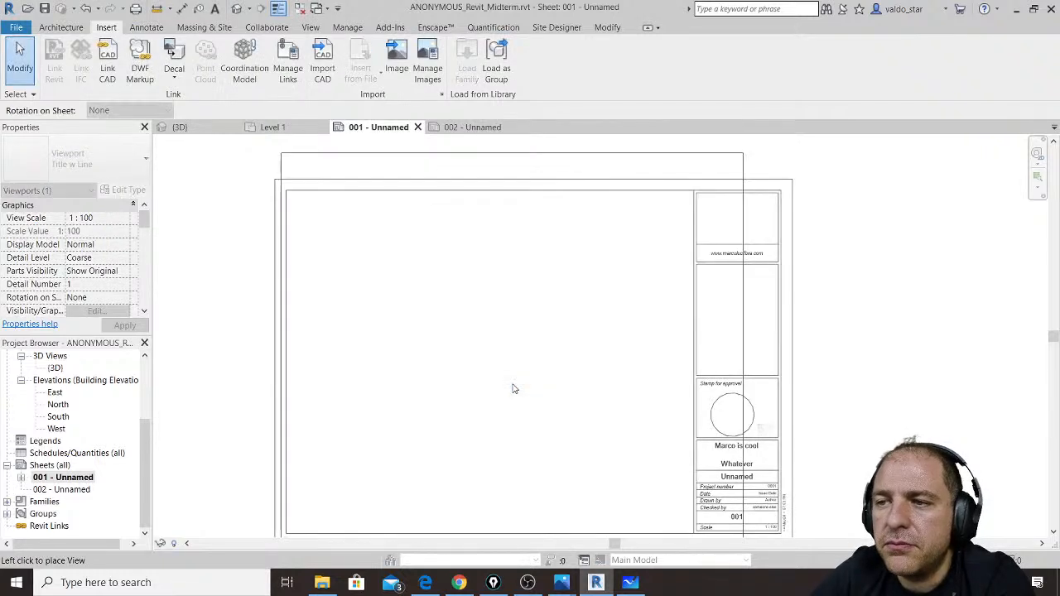
pyautogui.click(440, 367)
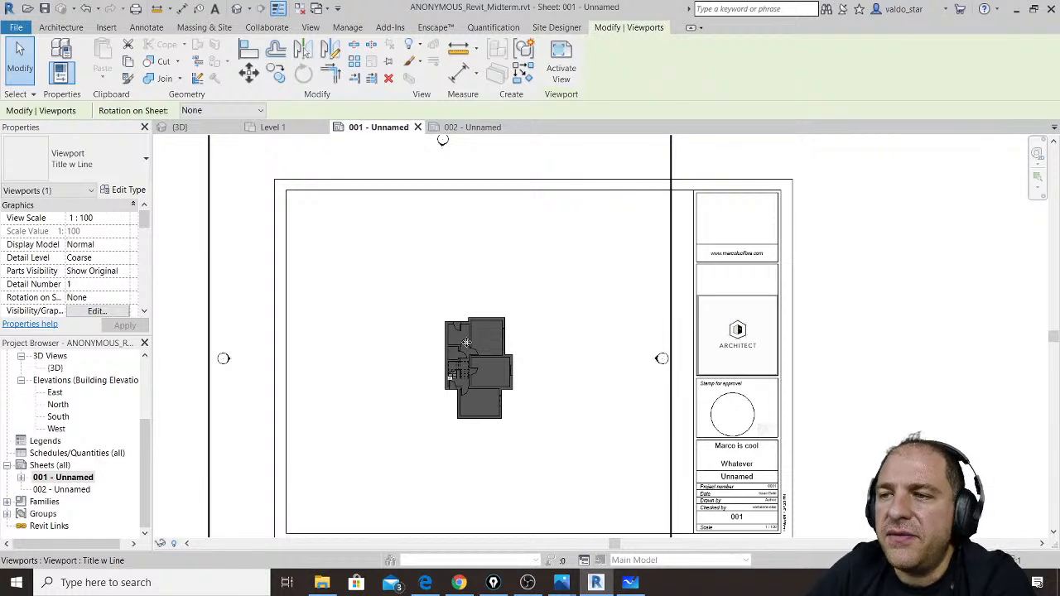
pyautogui.scroll(-1, 466, 342)
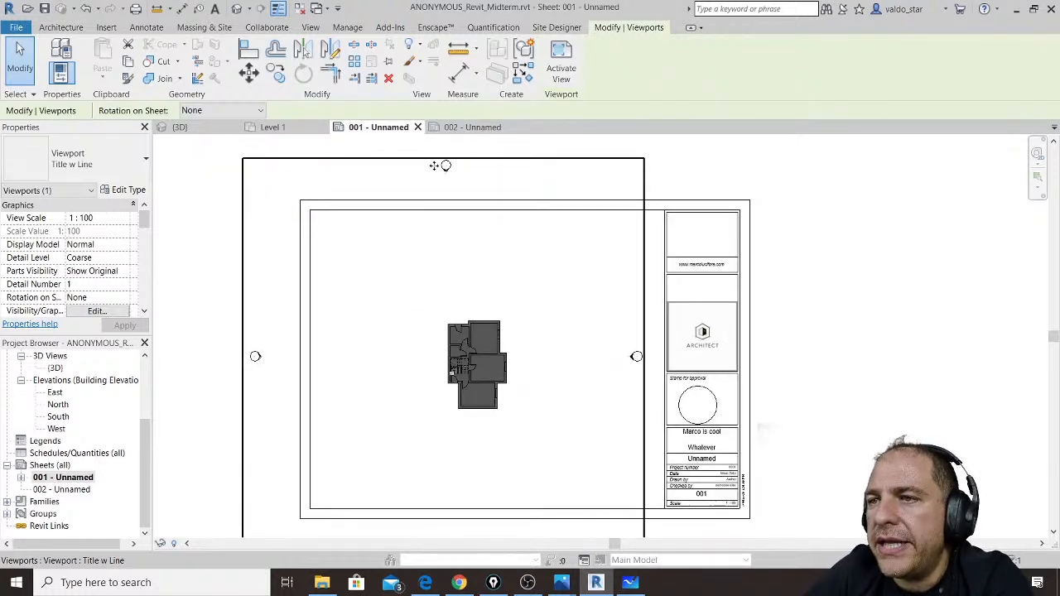
pyautogui.scroll(-1, 474, 168)
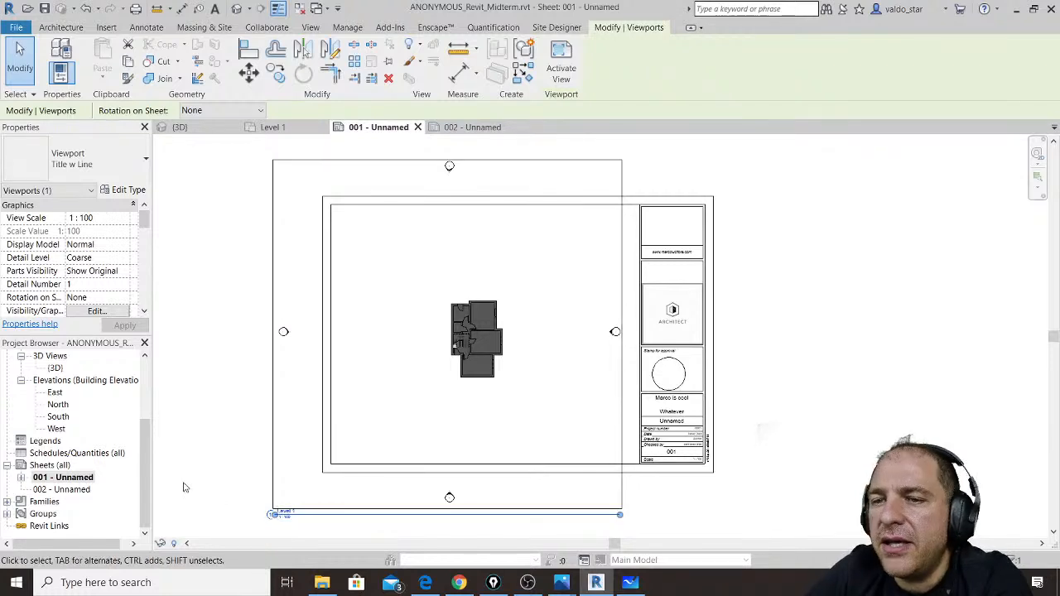
# Step: Set the Level 1 floor plan's visual style to Hidden Line and return to sheet 001
pyautogui.moveTo(148, 482); pyautogui.dragTo(147, 384)
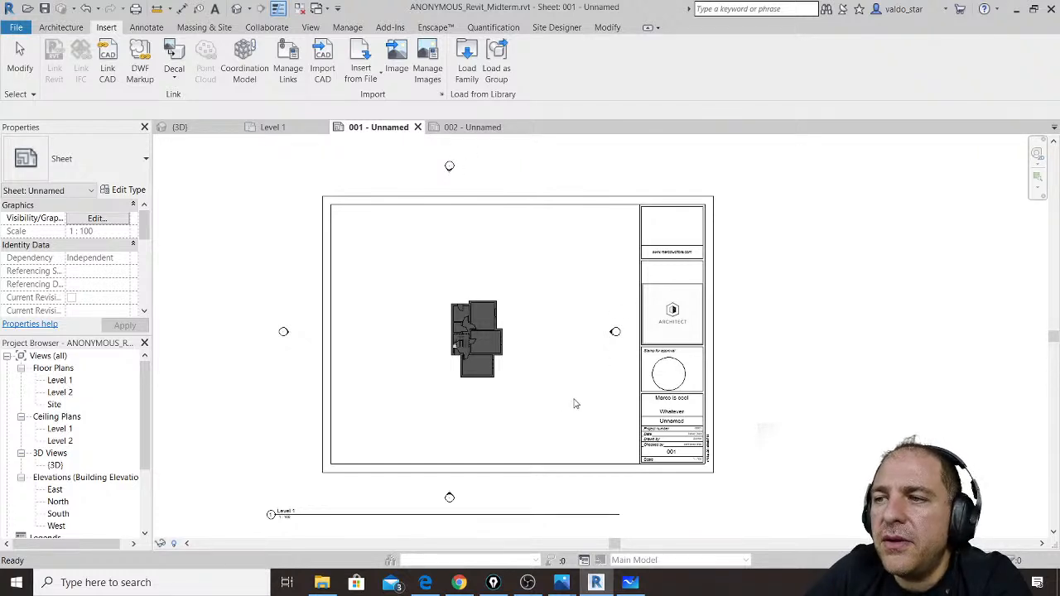
pyautogui.click(472, 335)
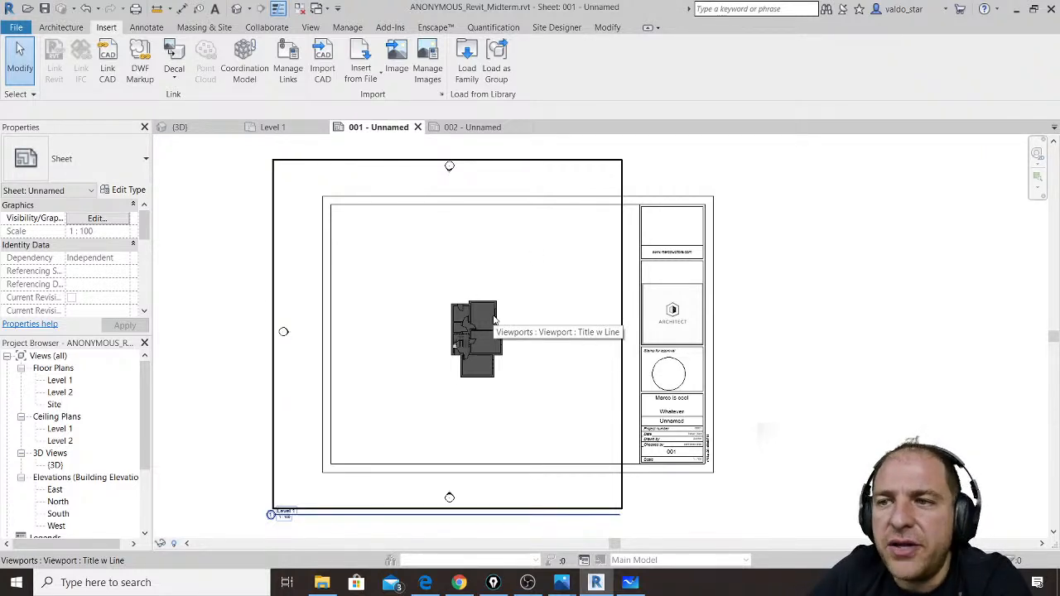
pyautogui.doubleClick(60, 380)
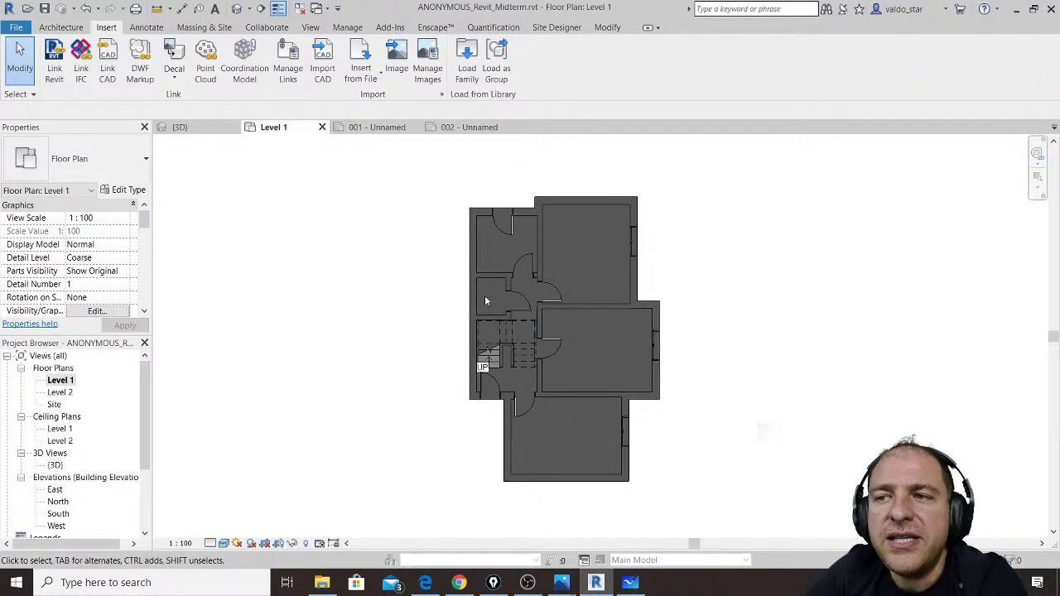
pyautogui.click(224, 543)
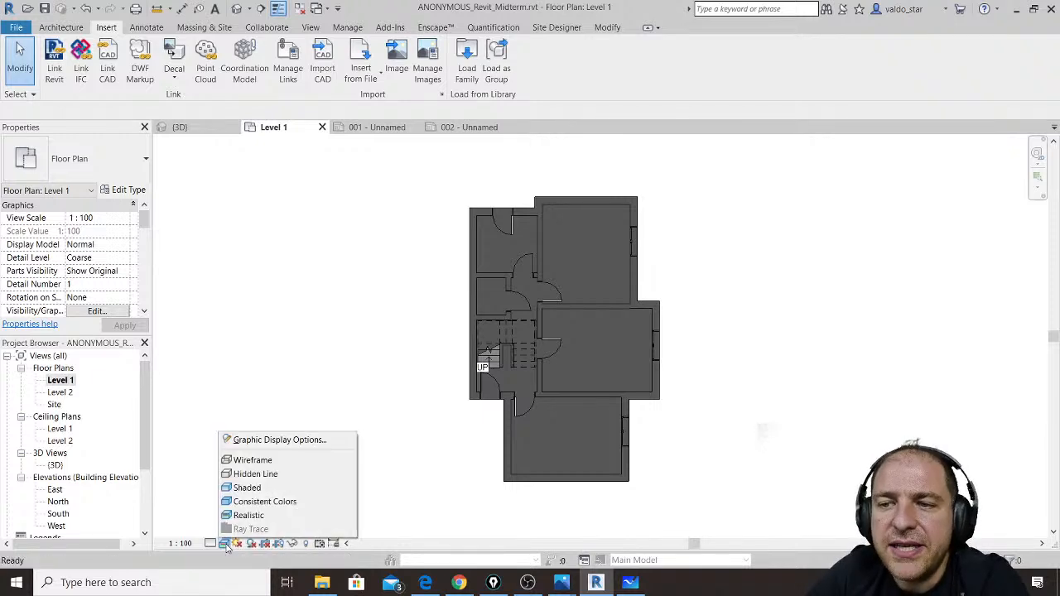
pyautogui.click(276, 475)
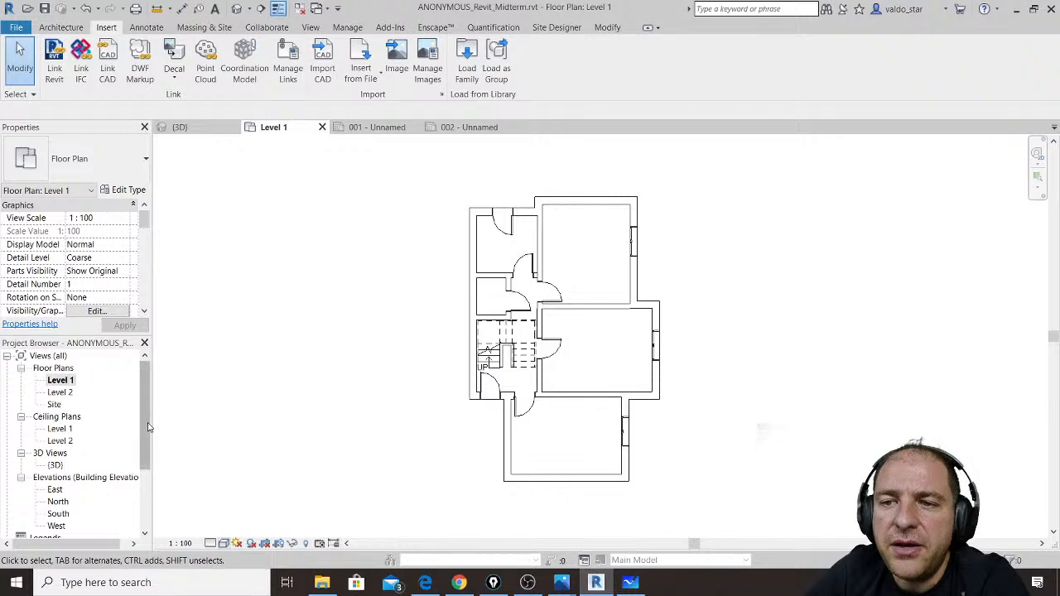
pyautogui.scroll(-4, 149, 428)
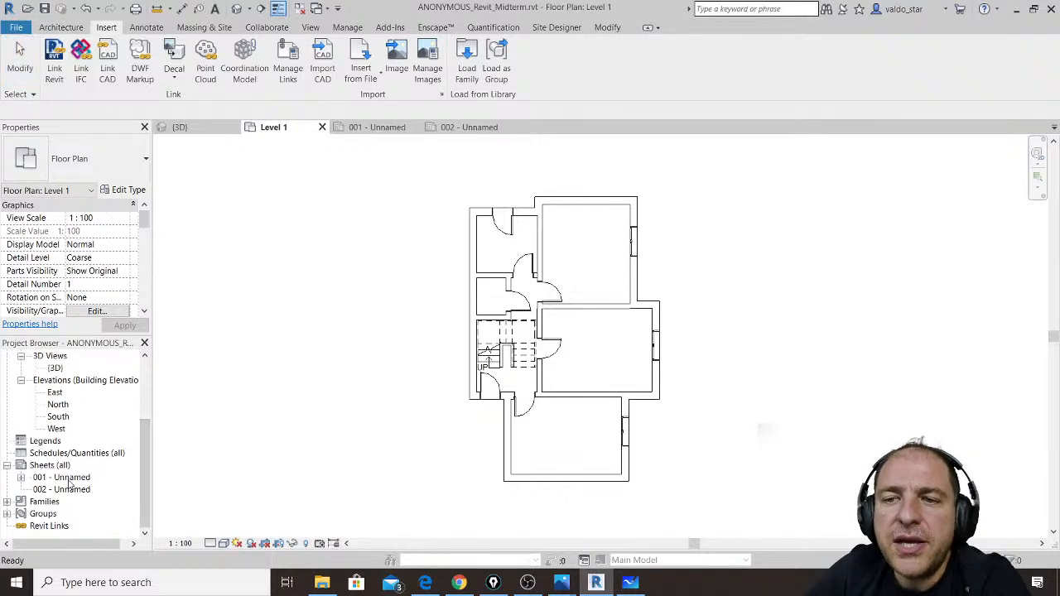
pyautogui.doubleClick(70, 479)
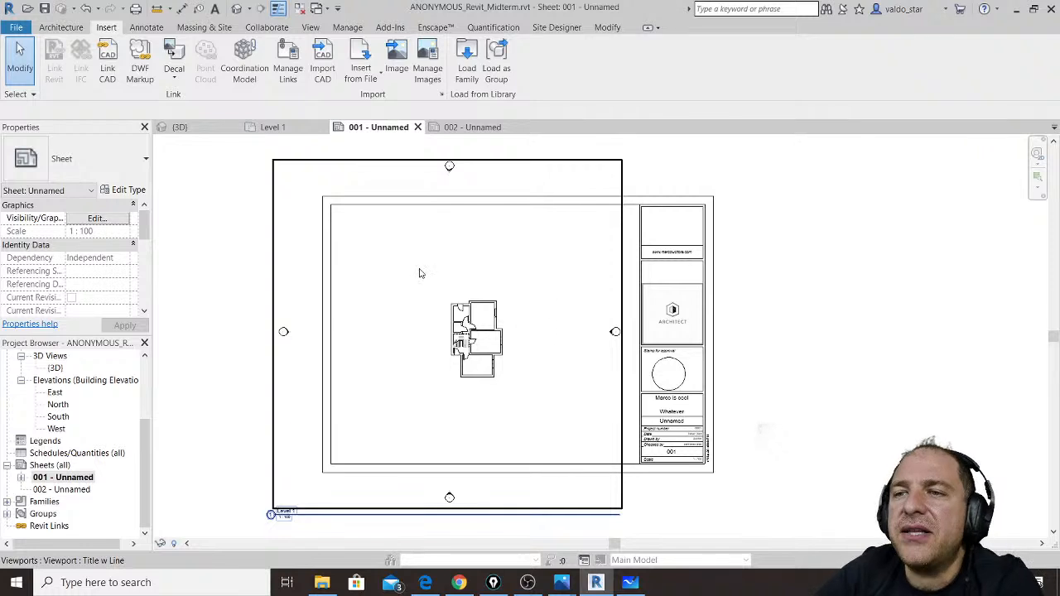
# Step: Set the Level 1 viewport's scale to 1:50 and move it so the building plan sits inside the sheet's drawing area
pyautogui.click(344, 163)
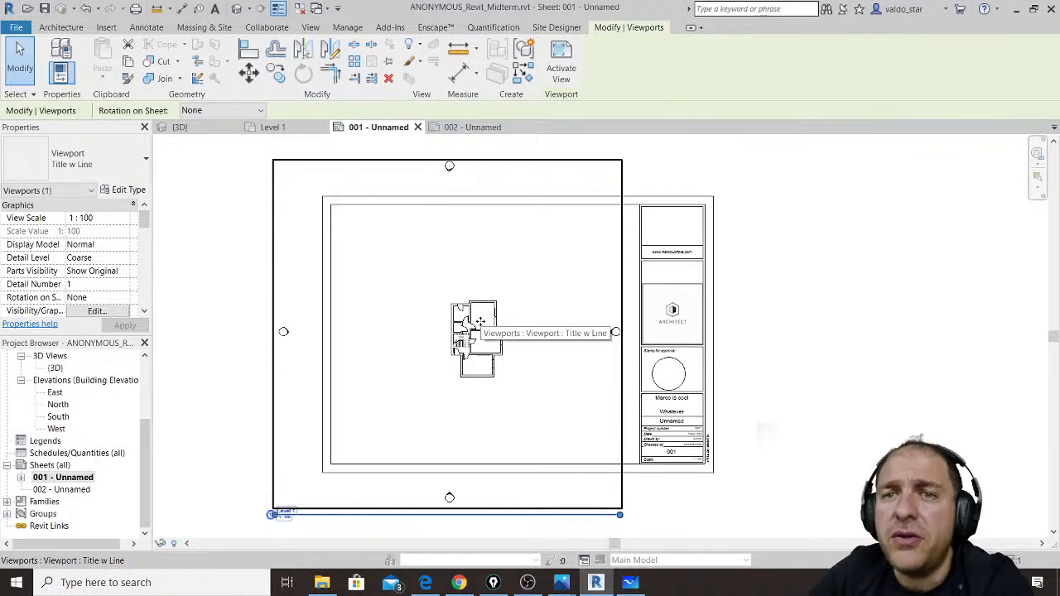
pyautogui.click(119, 218)
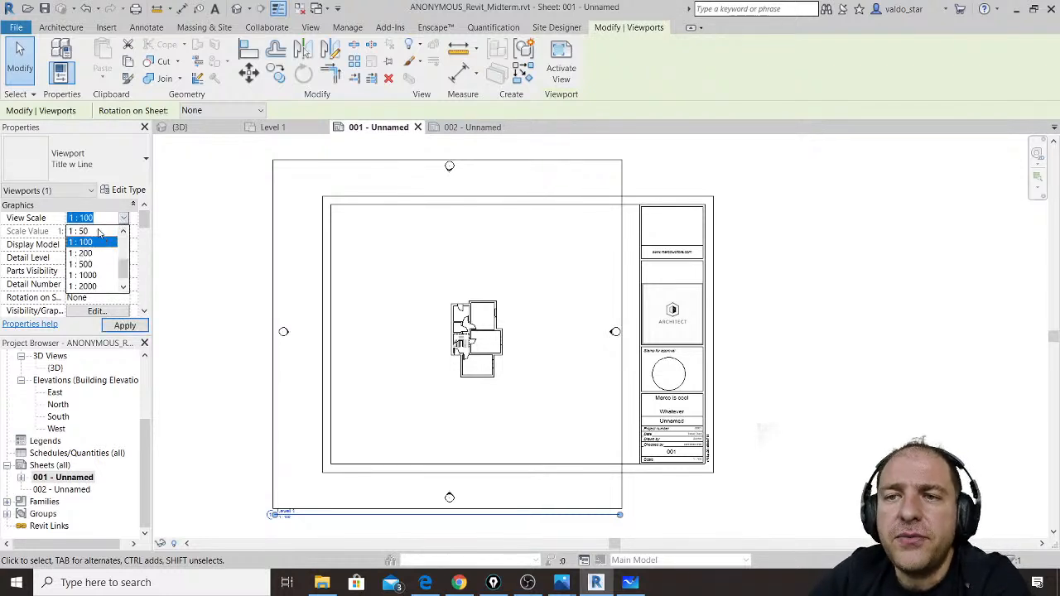
pyautogui.click(91, 232)
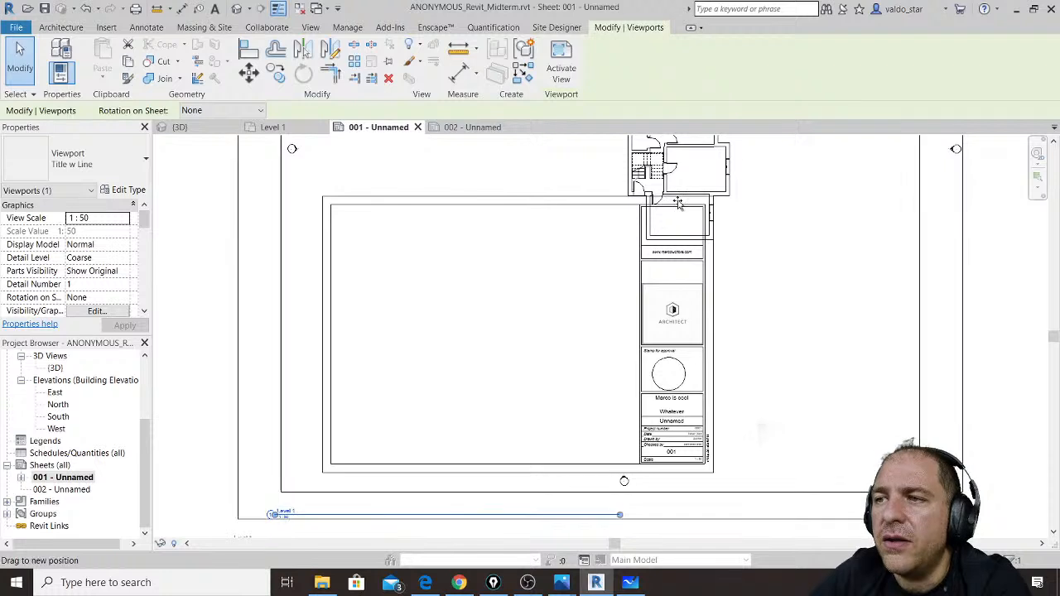
pyautogui.moveTo(677, 204); pyautogui.dragTo(521, 329)
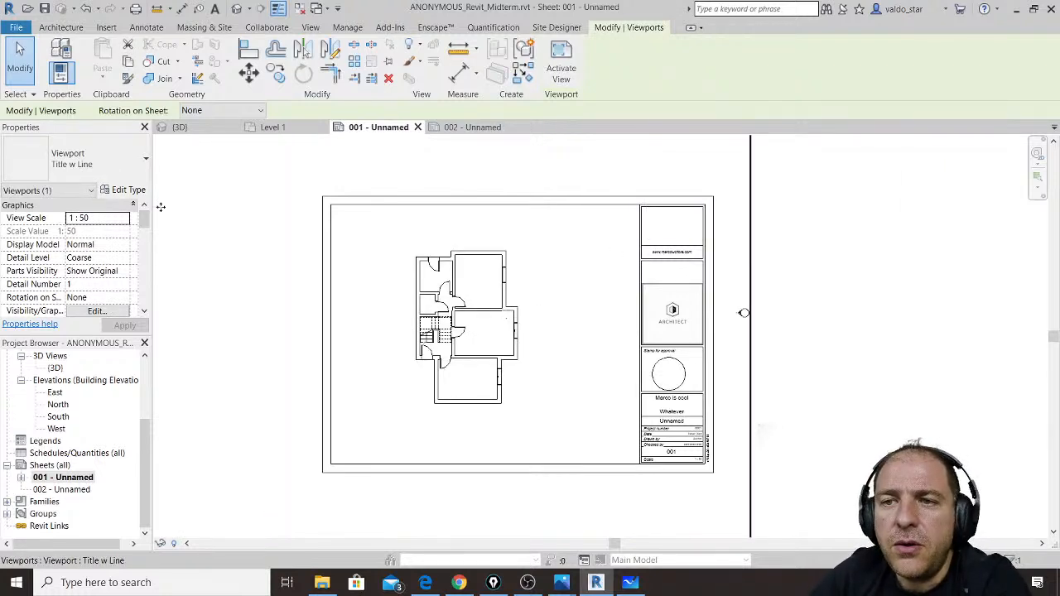
pyautogui.scroll(-1, 572, 329)
pyautogui.scroll(-1, 575, 318)
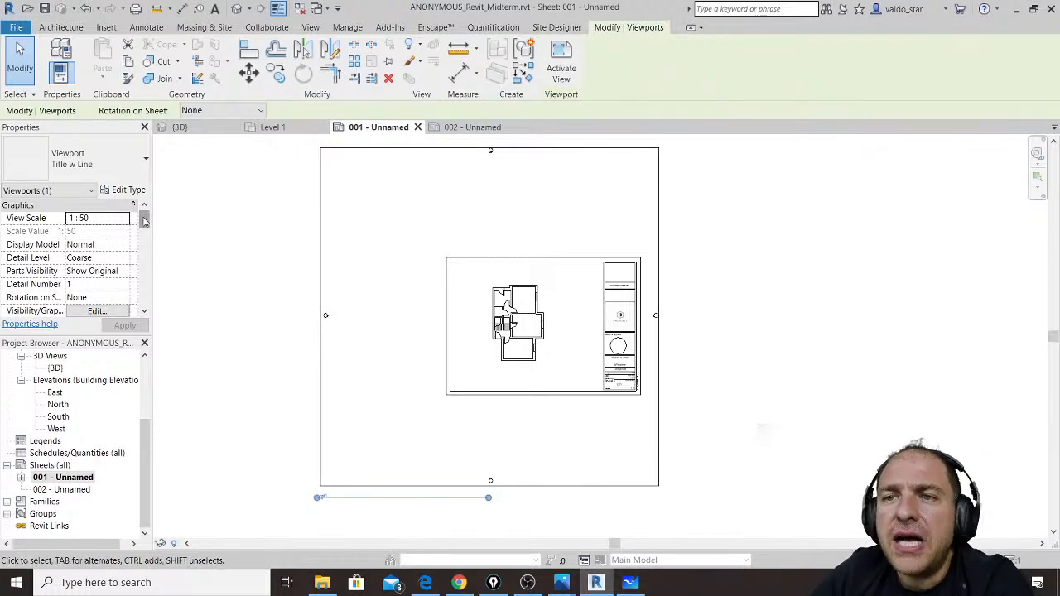
# Step: Set the Level 1 viewport's Display Model to Halftone and deselect the viewport
pyautogui.moveTo(144, 221); pyautogui.dragTo(146, 222)
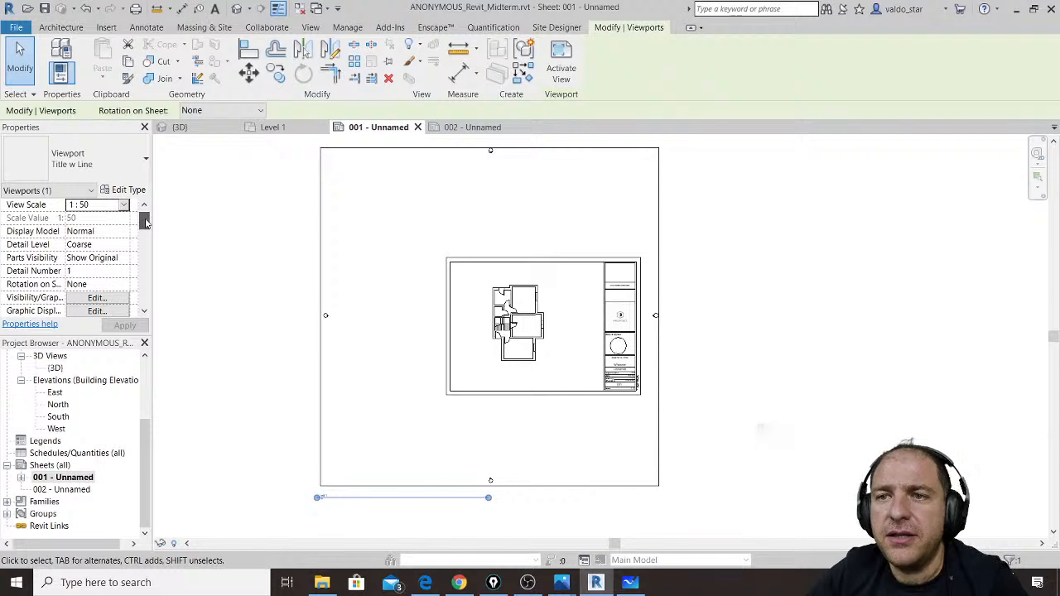
pyautogui.moveTo(146, 222); pyautogui.dragTo(145, 227)
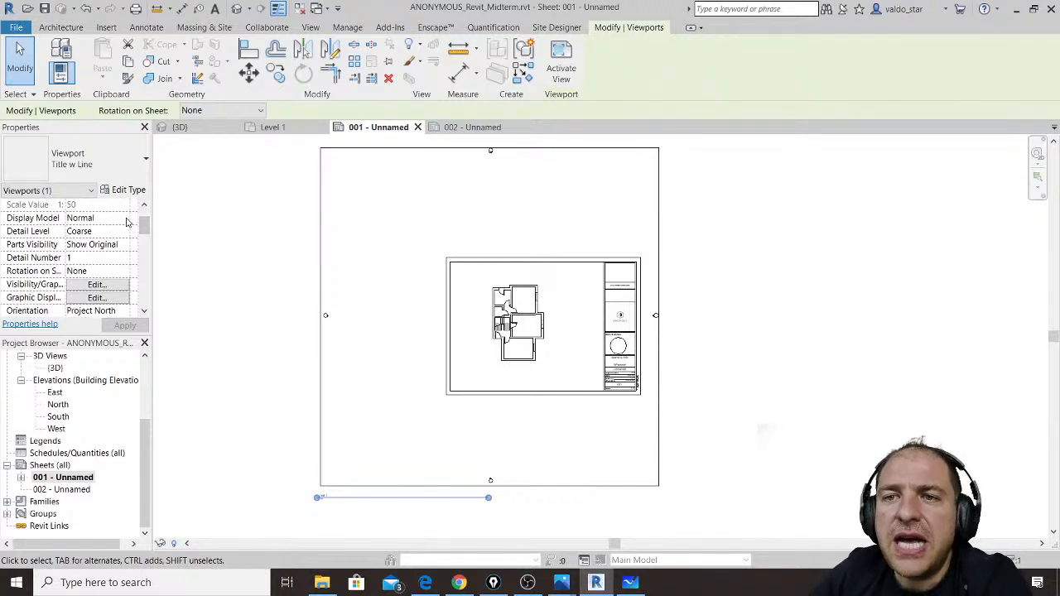
pyautogui.click(125, 219)
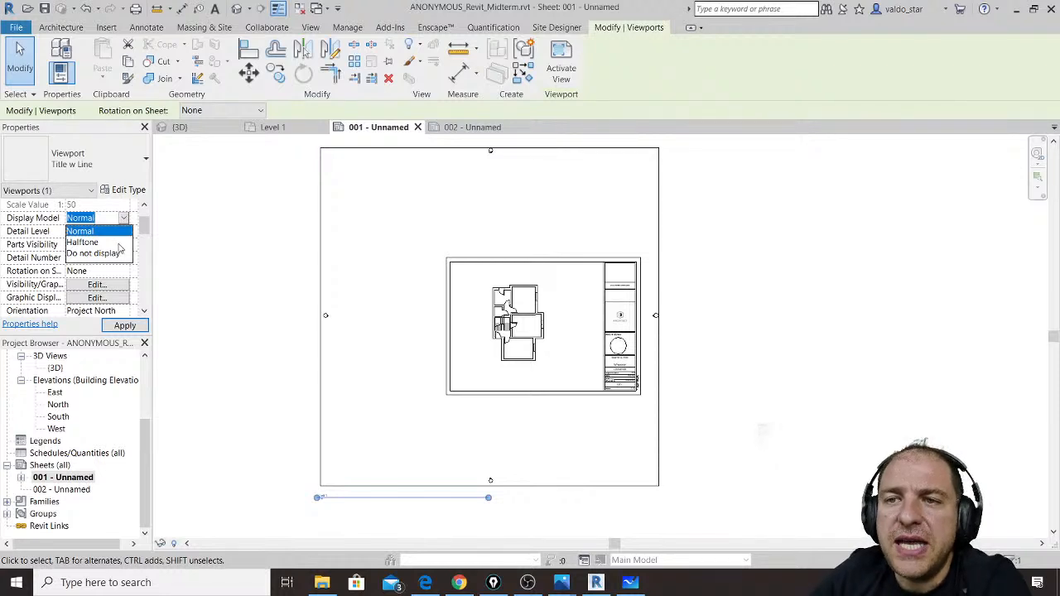
pyautogui.click(98, 242)
pyautogui.click(231, 291)
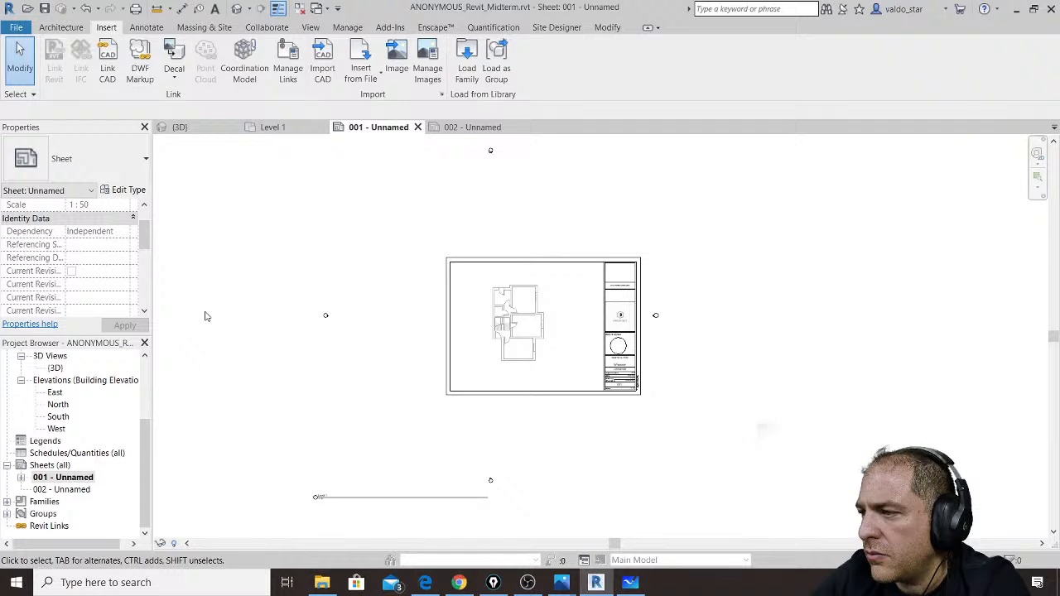
# Step: Set the Display Model of the Level 1 viewport on sheet 001 to Normal
pyautogui.scroll(2, 139, 222)
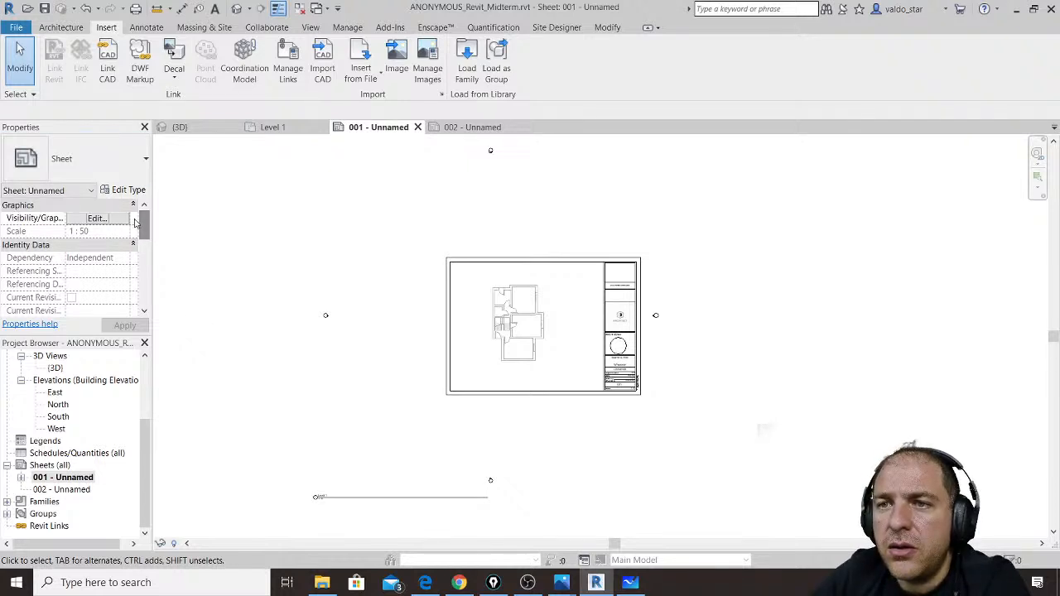
pyautogui.click(494, 309)
pyautogui.click(125, 246)
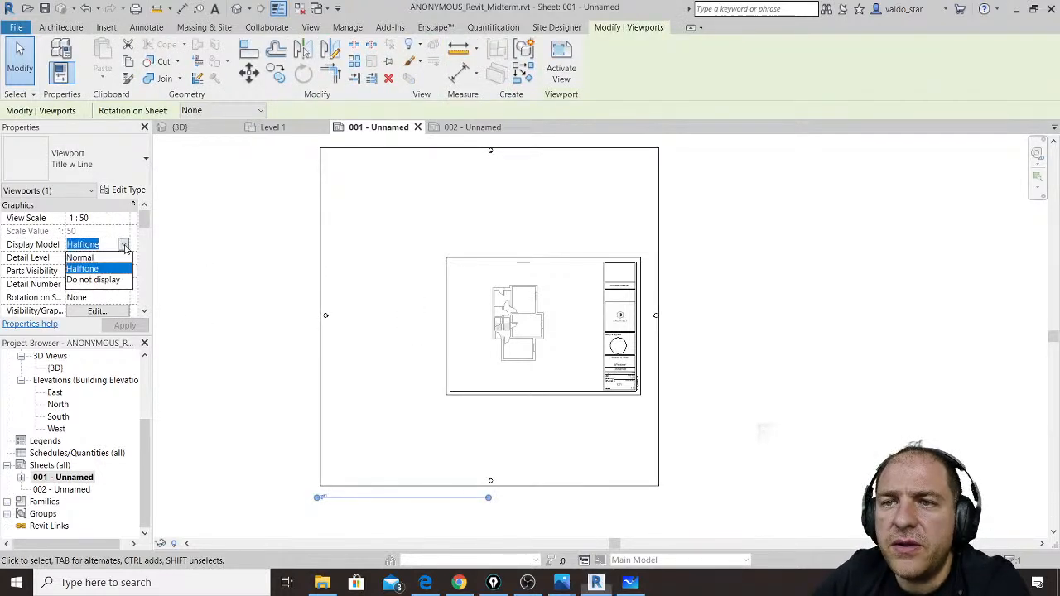
pyautogui.click(122, 258)
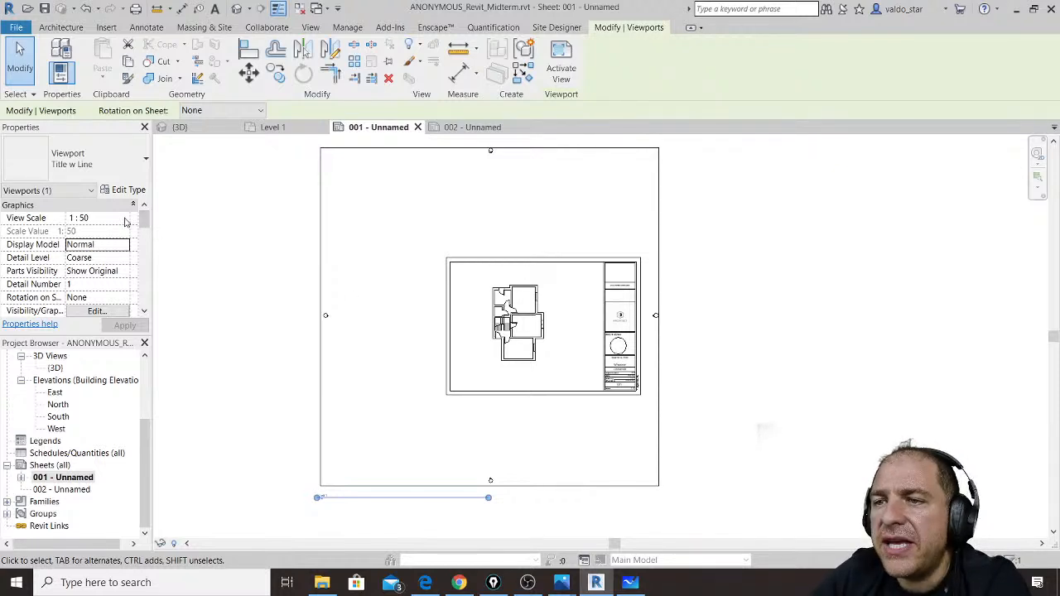
# Step: Set the Level 1 viewport's Detail Level to Fine and inspect the door frames and staircase up close
pyautogui.click(127, 263)
pyautogui.click(123, 259)
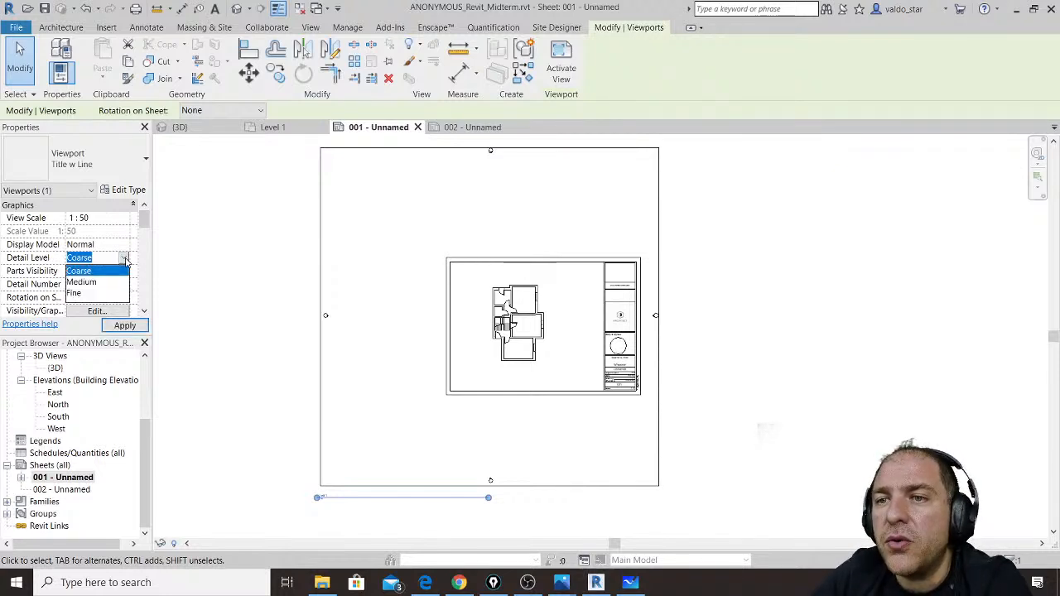
pyautogui.click(112, 295)
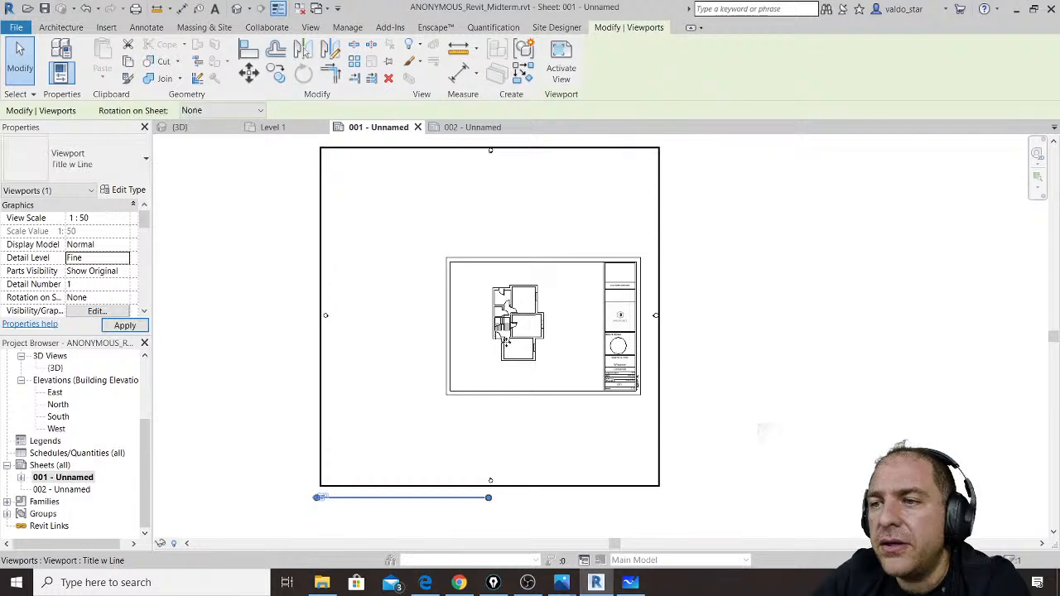
pyautogui.scroll(3, 505, 331)
pyautogui.scroll(5, 505, 331)
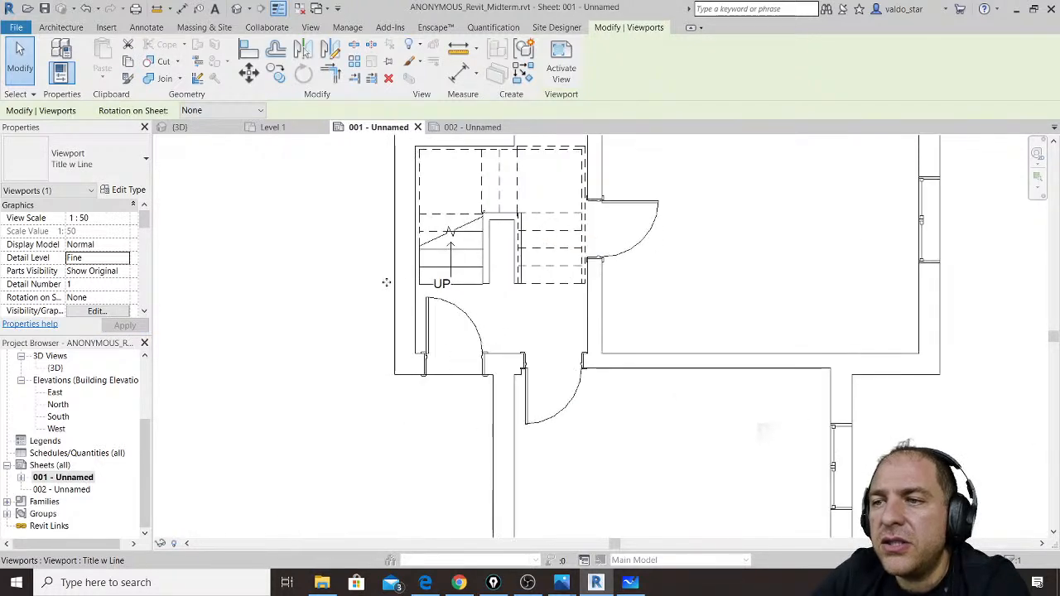
pyautogui.scroll(5, 464, 364)
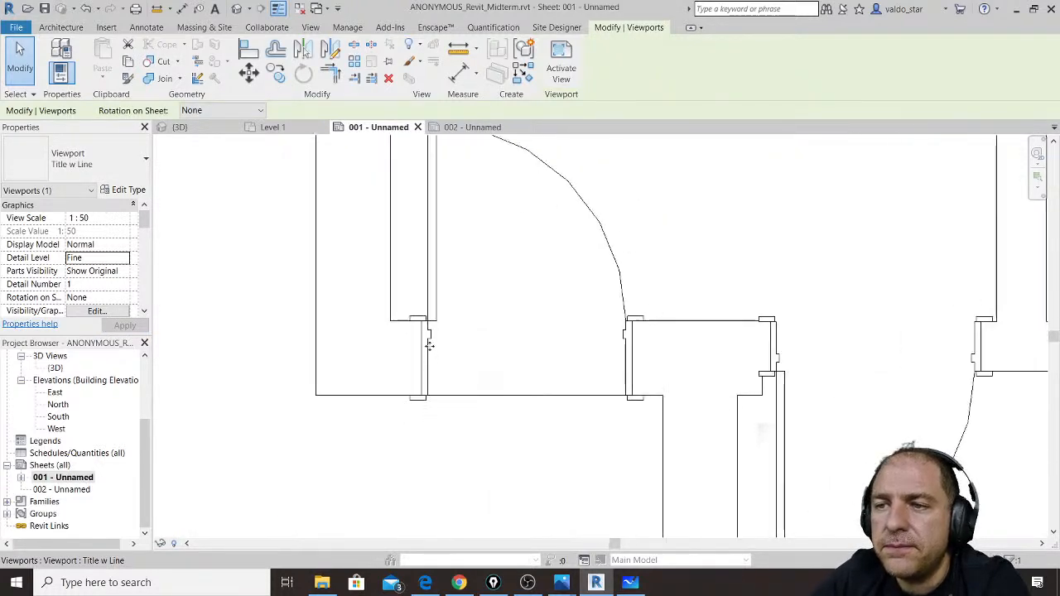
pyautogui.scroll(-5, 654, 336)
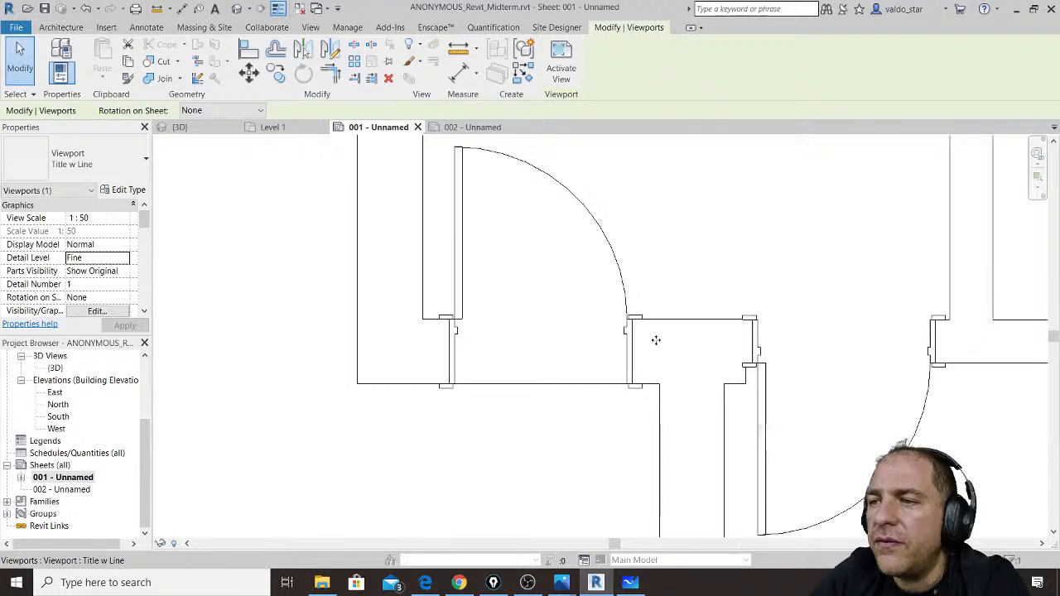
pyautogui.moveTo(612, 189); pyautogui.dragTo(478, 457, button='middle')
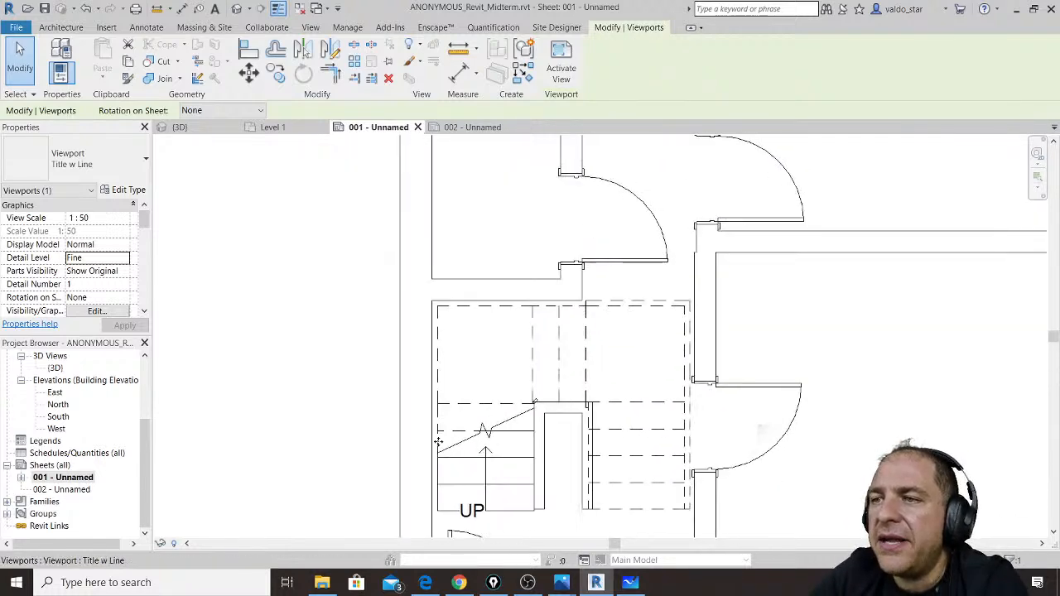
pyautogui.scroll(1, 552, 316)
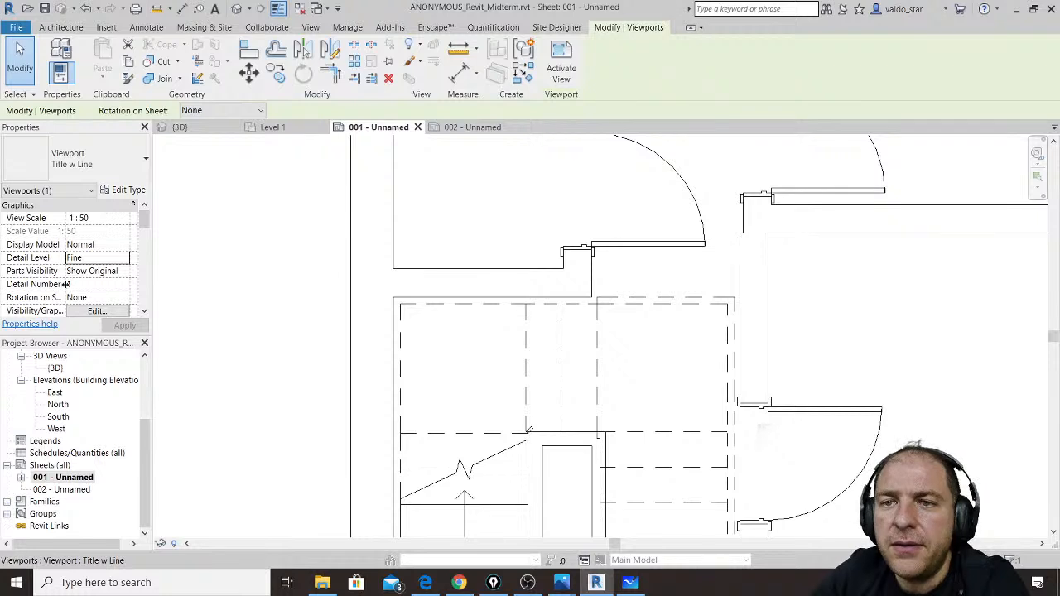
# Step: Widen the property name column and set the Level 1 viewport's Rotation on Sheet to 90° Clockwise
pyautogui.click(145, 312)
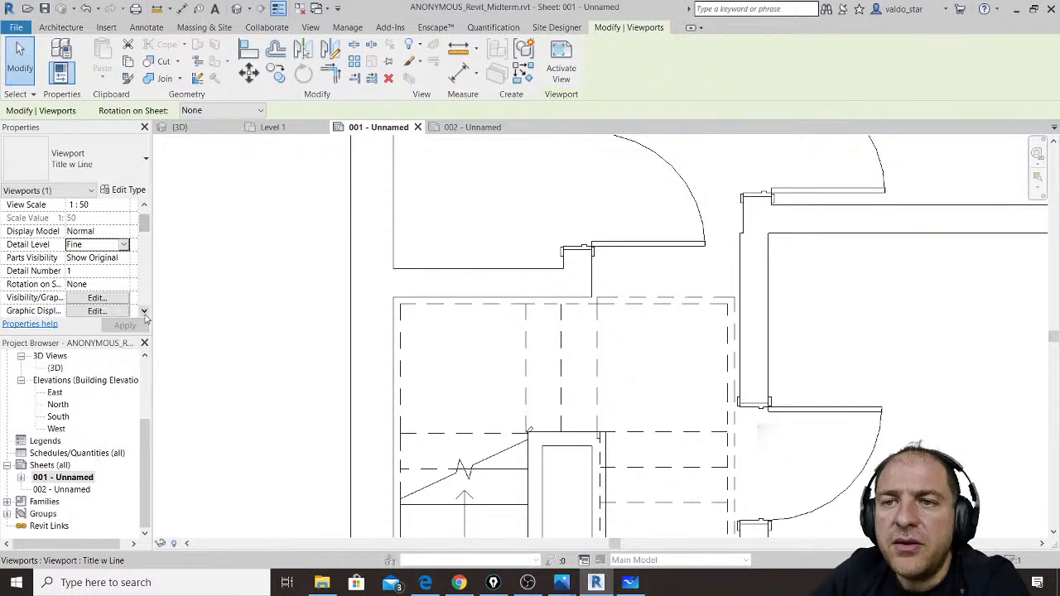
pyautogui.click(144, 312)
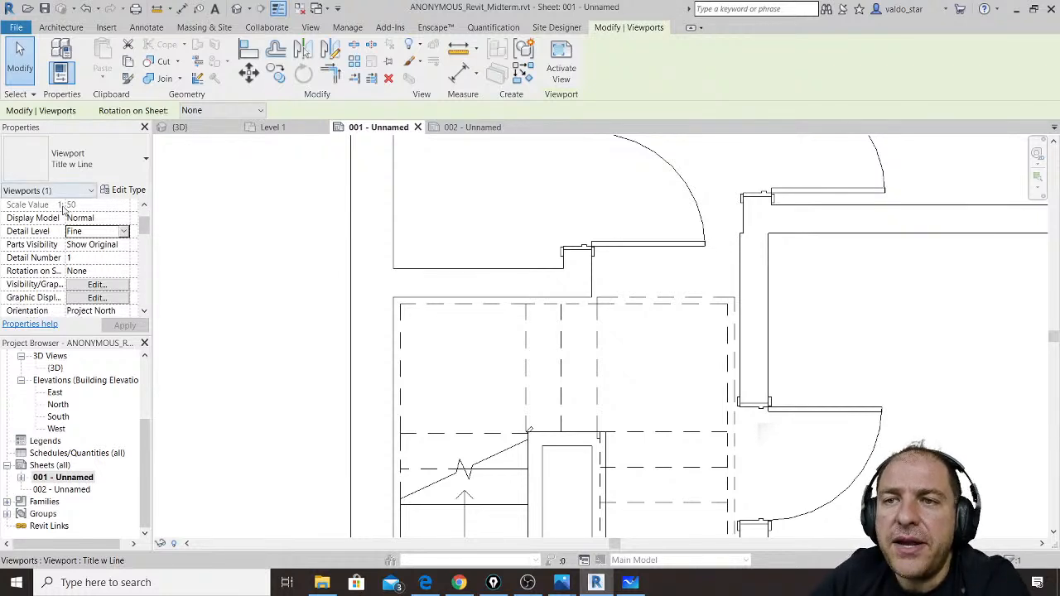
pyautogui.moveTo(64, 209); pyautogui.dragTo(79, 207)
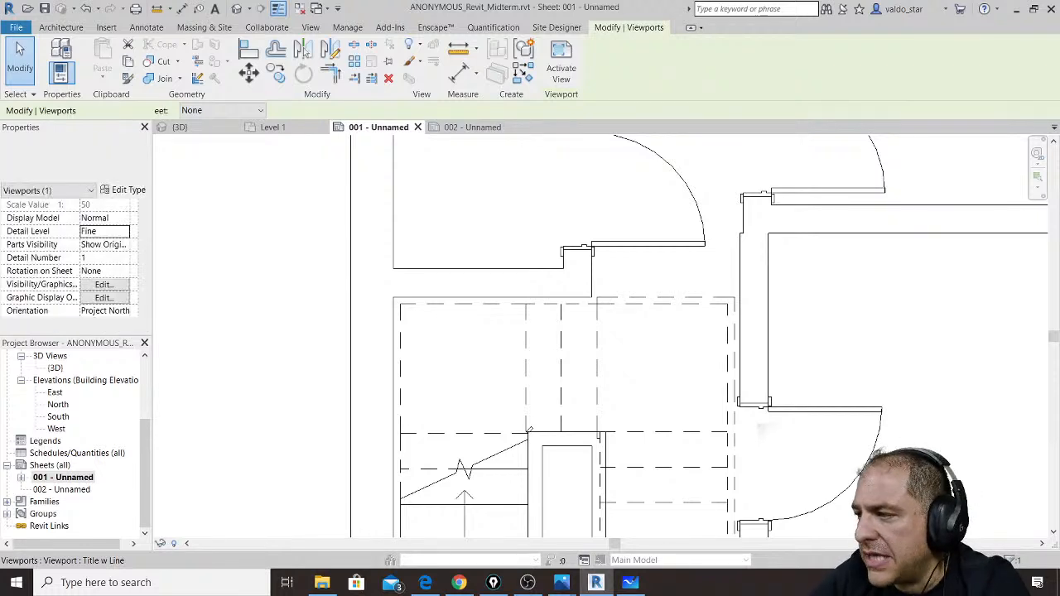
pyautogui.click(119, 275)
pyautogui.click(123, 273)
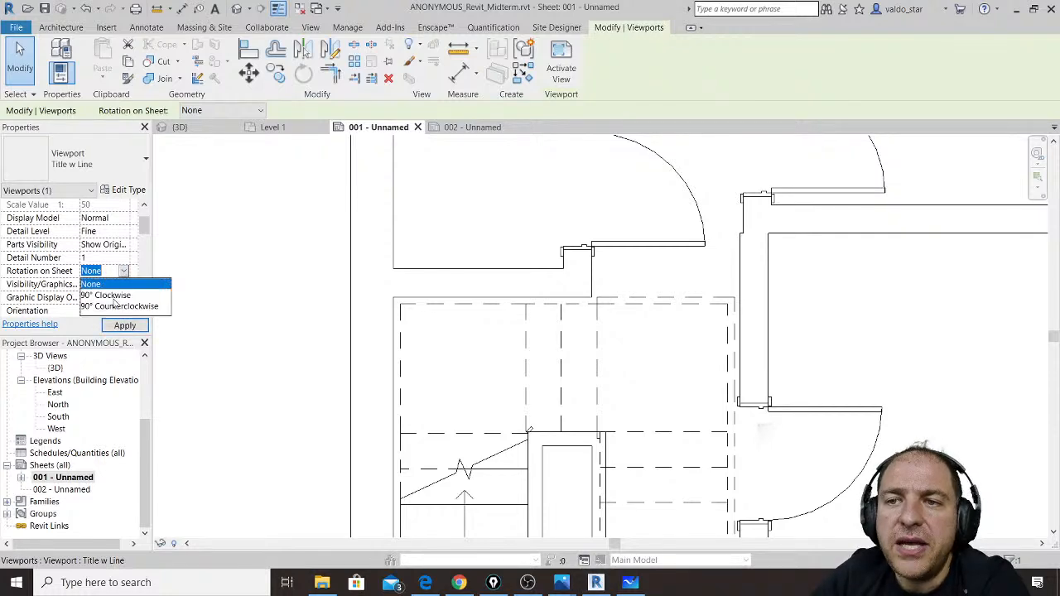
pyautogui.click(114, 297)
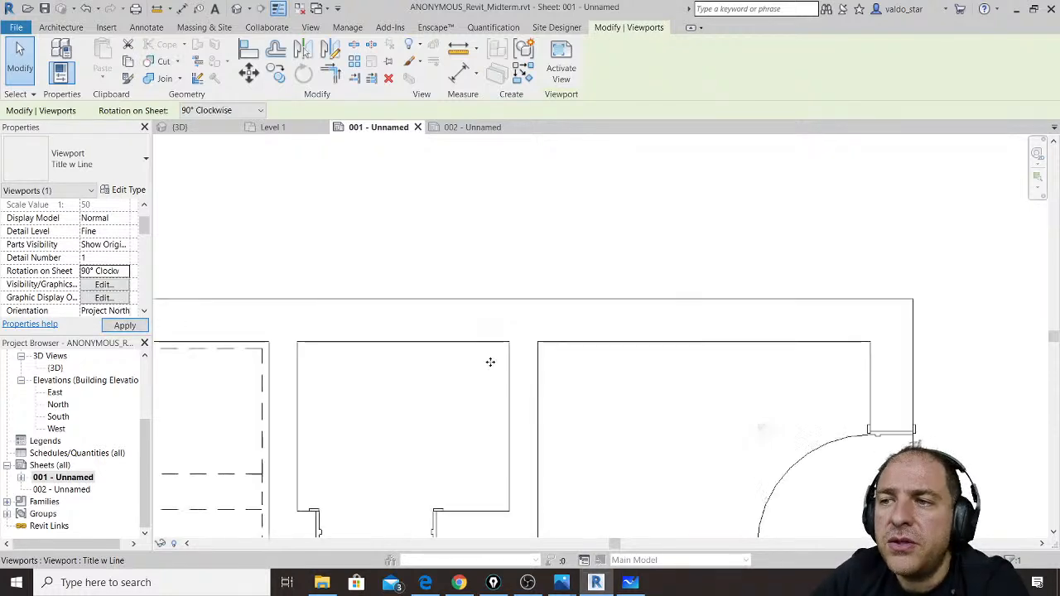
pyautogui.scroll(-5, 566, 284)
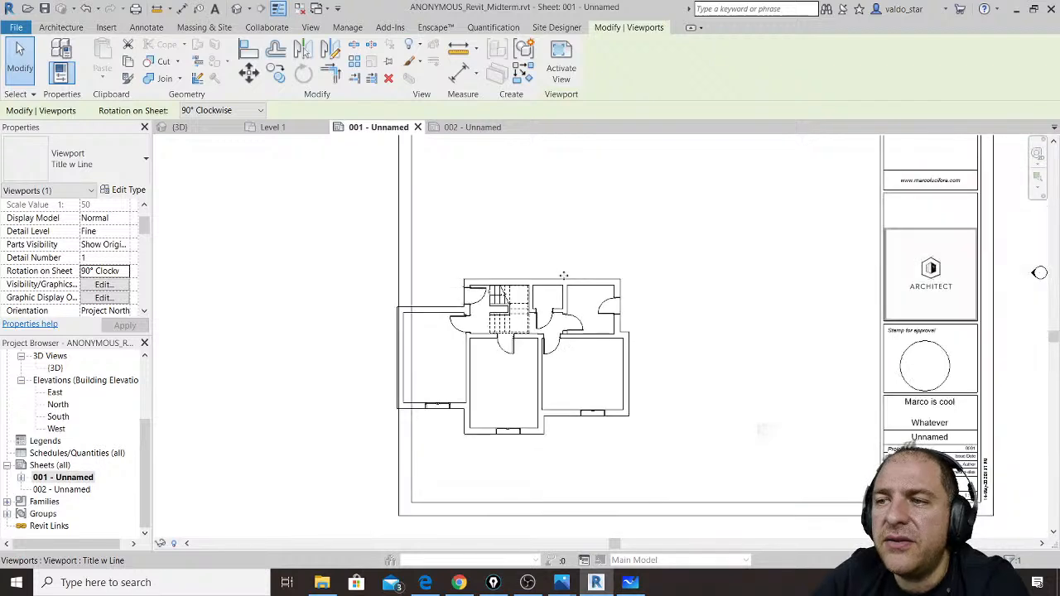
# Step: Set the Level 1 viewport's Rotation on Sheet to 90° Counterclockwise and view the whole sheet
pyautogui.click(124, 270)
pyautogui.click(127, 306)
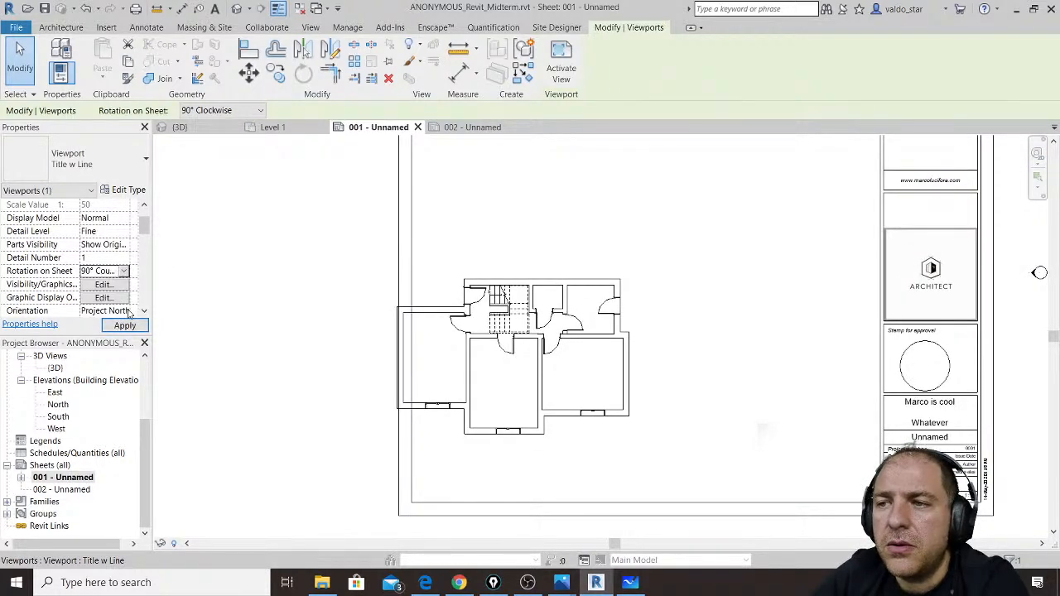
pyautogui.moveTo(594, 223); pyautogui.dragTo(552, 333, button='middle')
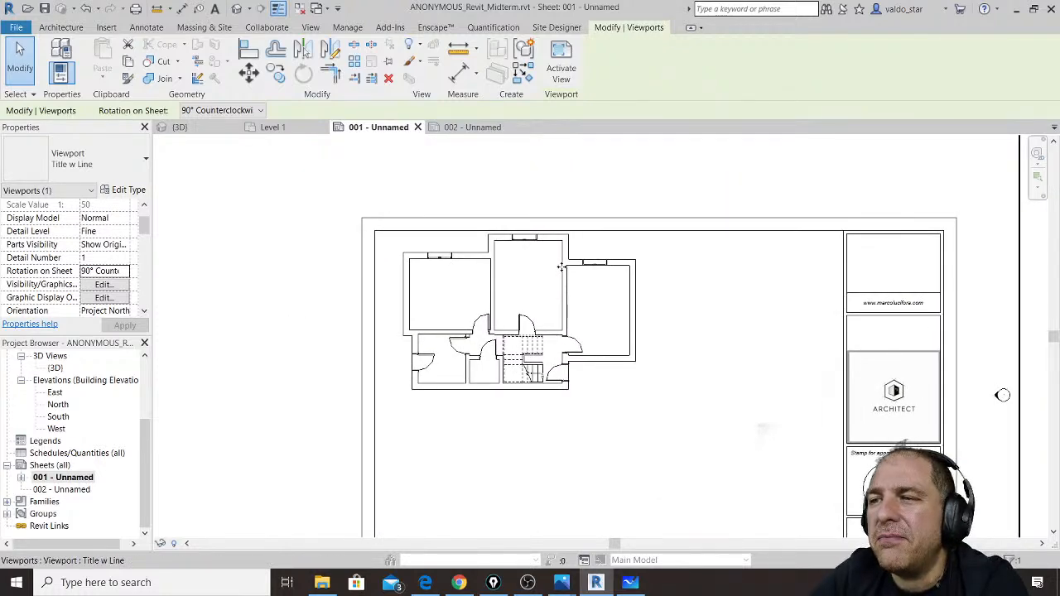
pyautogui.scroll(-5, 561, 267)
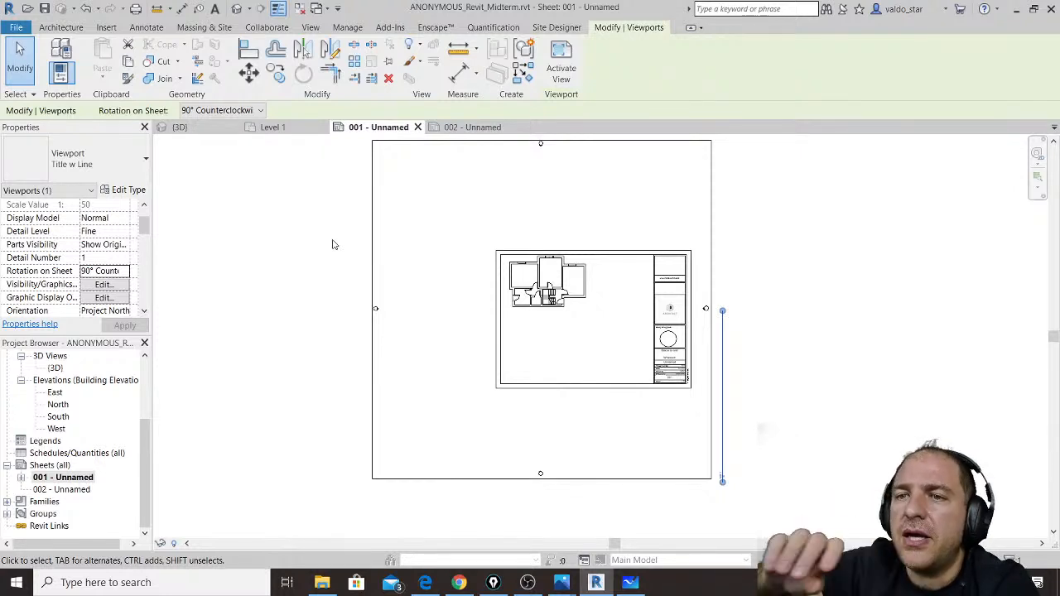
# Step: Set the Level 1 viewport's Rotation on Sheet back to None and apply it
pyautogui.click(125, 272)
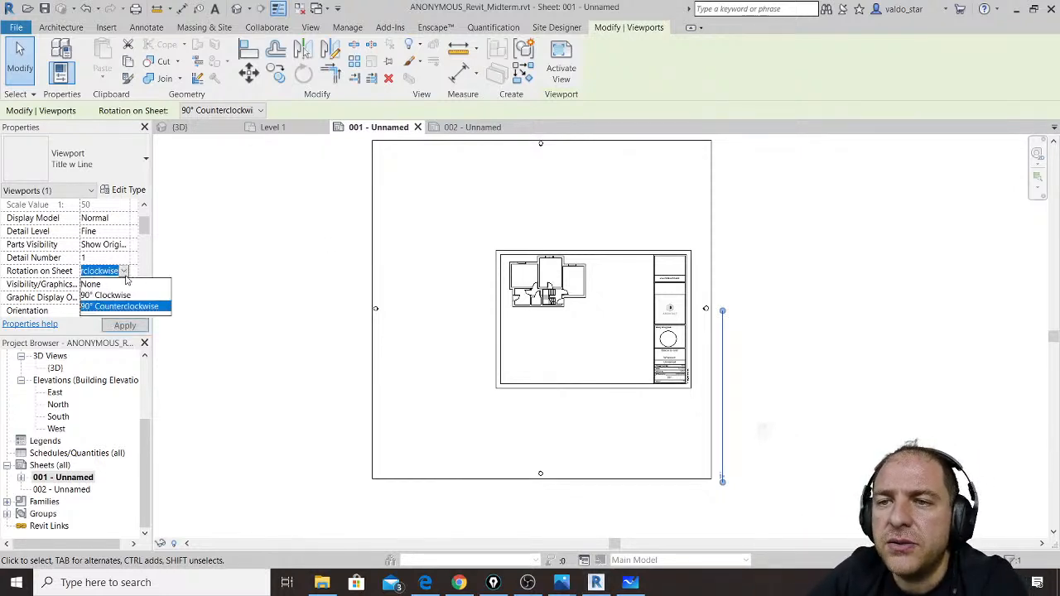
pyautogui.click(120, 284)
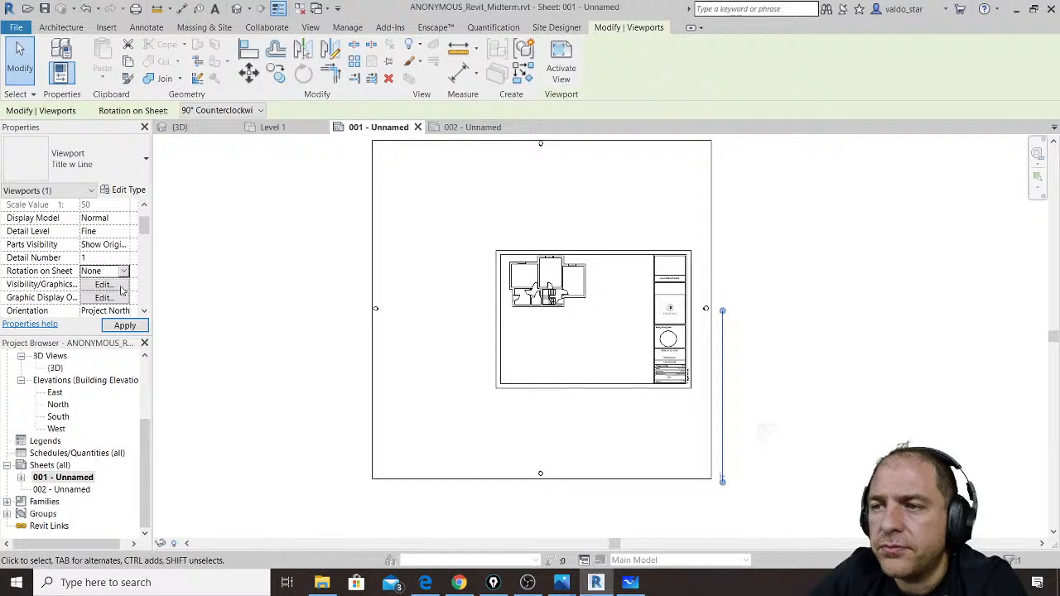
pyautogui.click(124, 325)
# Step: Enable Crop View in the extents settings of the Level 1 viewport
pyautogui.click(144, 312)
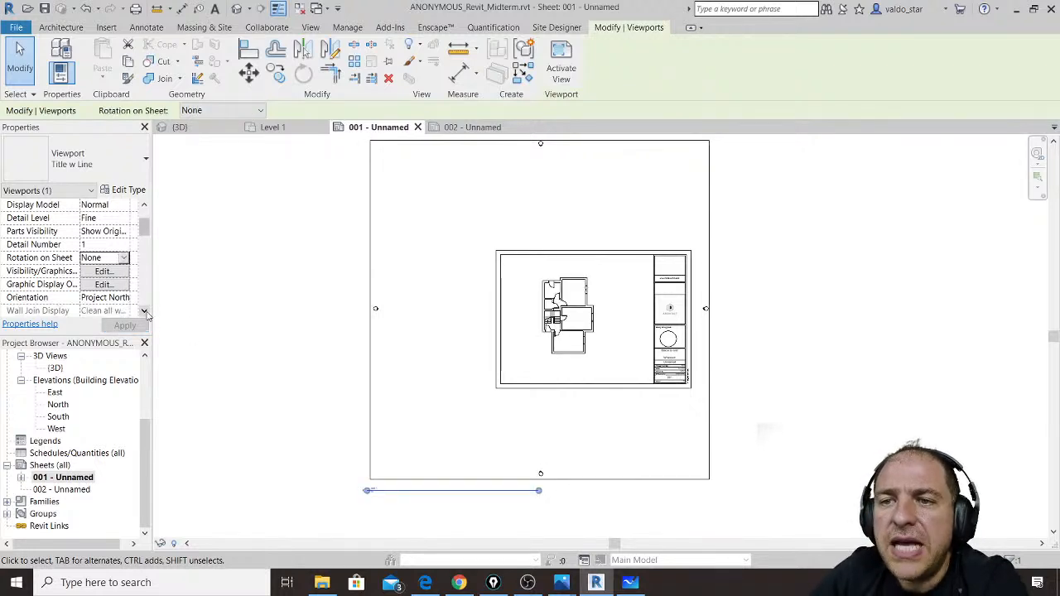
pyautogui.click(145, 312)
pyautogui.click(144, 311)
pyautogui.click(144, 311)
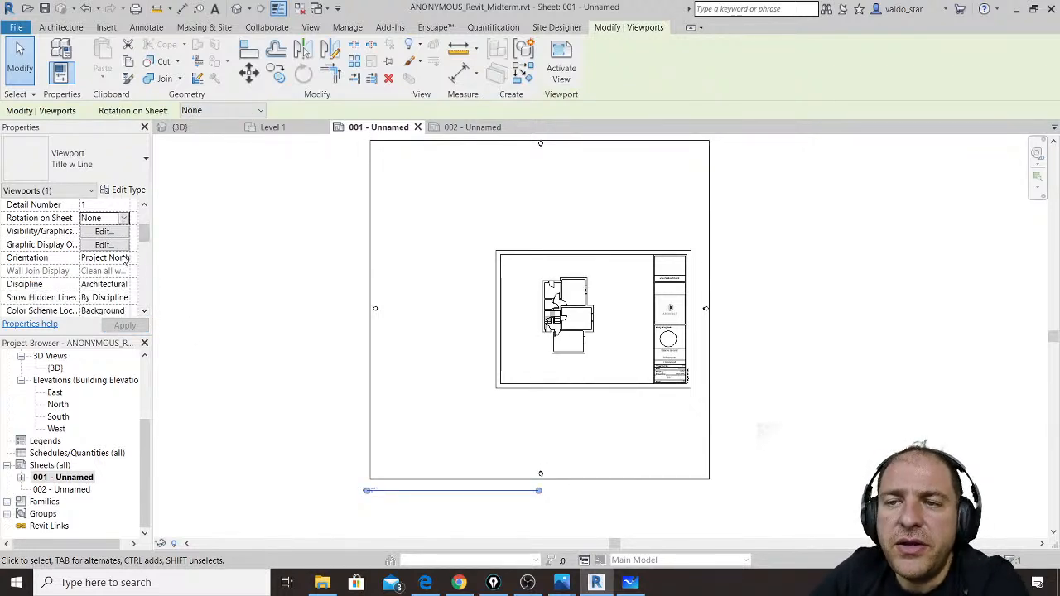
pyautogui.click(144, 311)
pyautogui.click(144, 311)
pyautogui.click(144, 311)
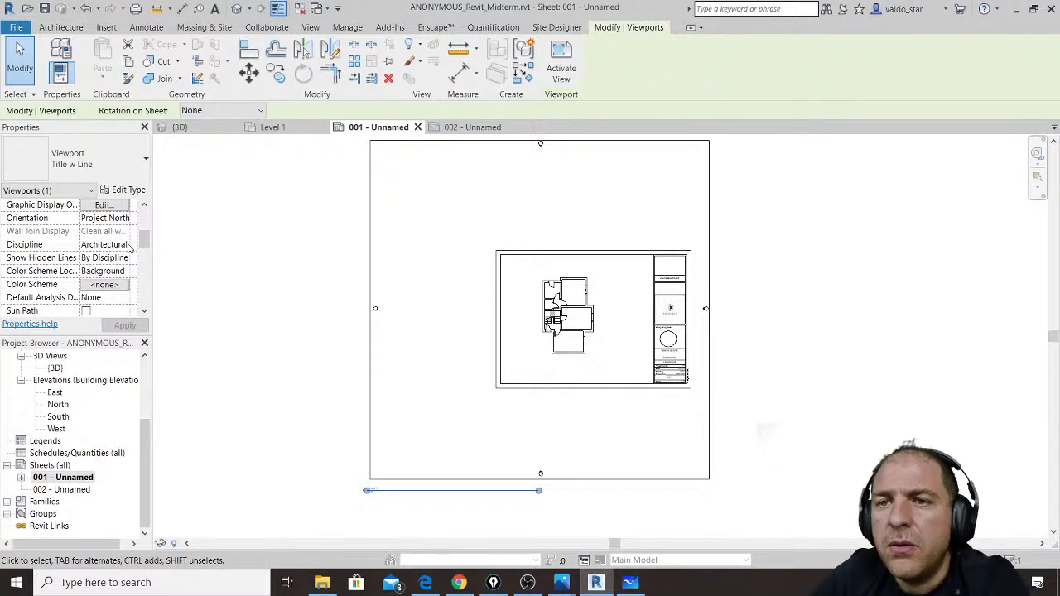
pyautogui.moveTo(148, 245); pyautogui.dragTo(147, 263)
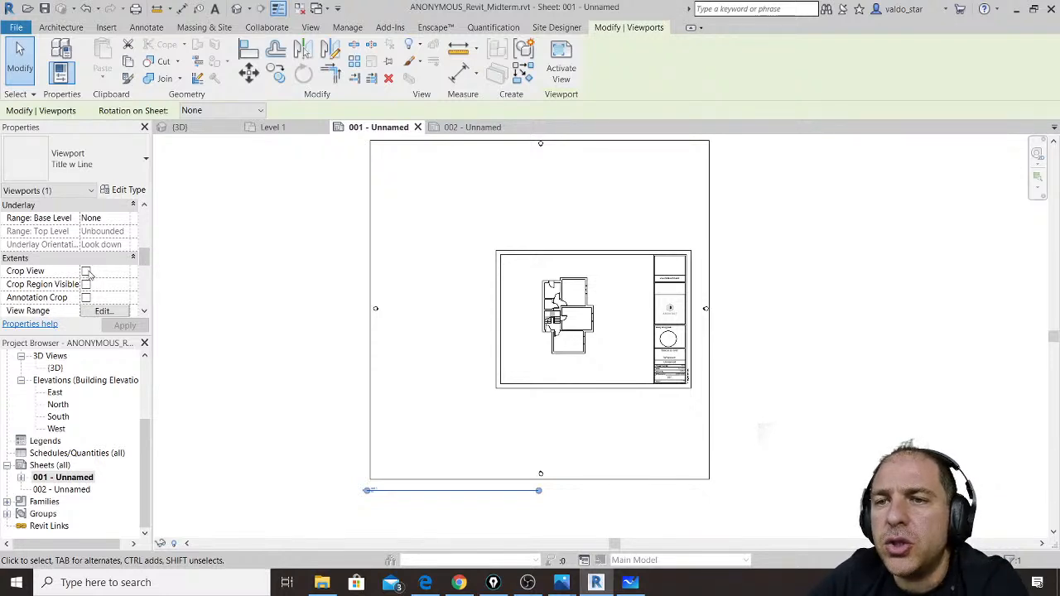
pyautogui.click(86, 272)
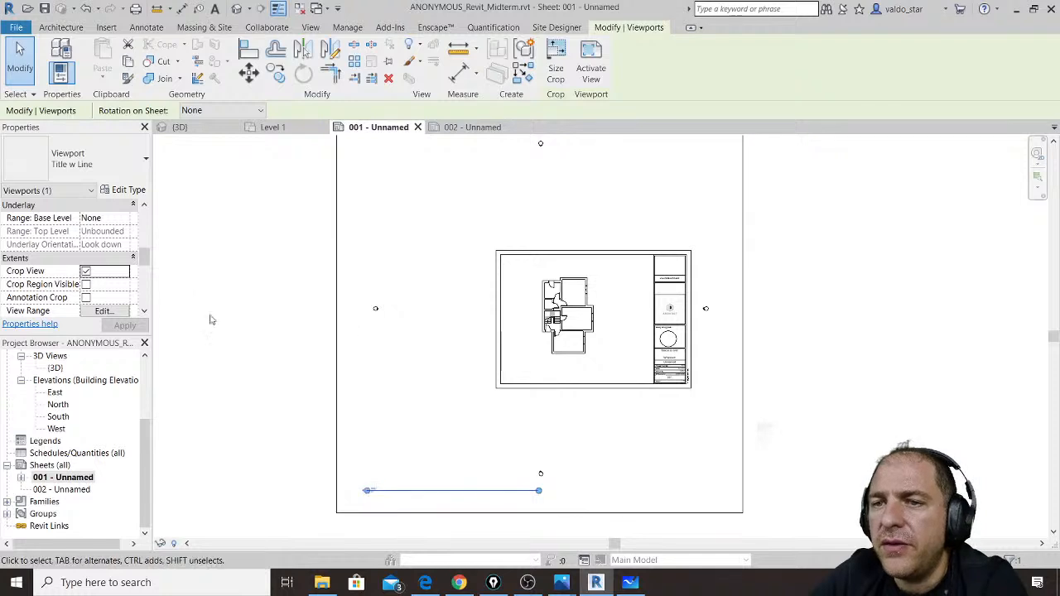
pyautogui.moveTo(485, 303); pyautogui.dragTo(483, 346, button='middle')
pyautogui.scroll(-1, 483, 346)
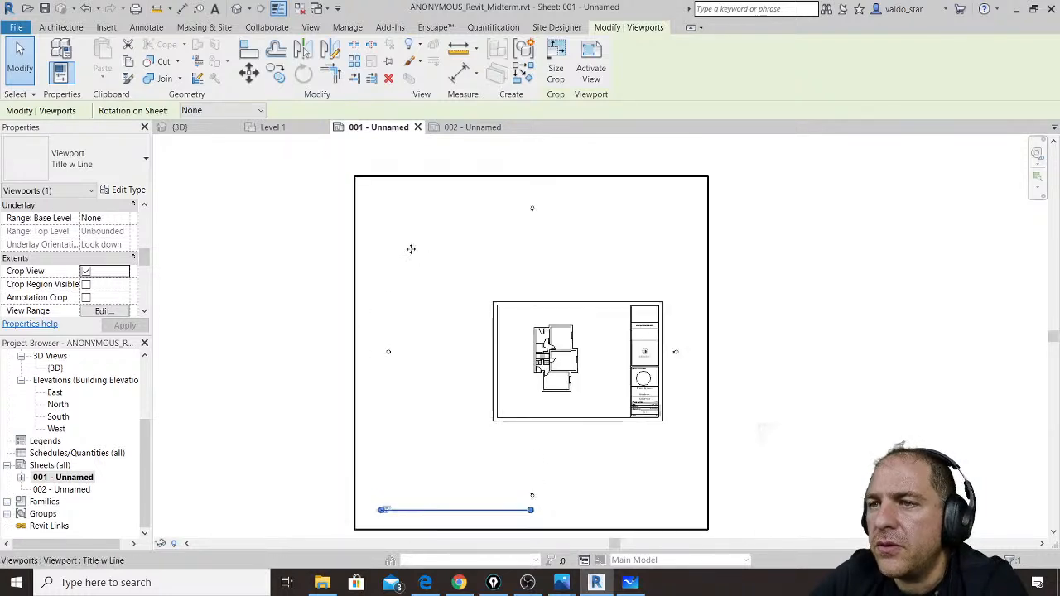
# Step: Enable Crop Region Visible for the Level 1 viewport, then deselect and reselect the viewport to check its border
pyautogui.click(86, 284)
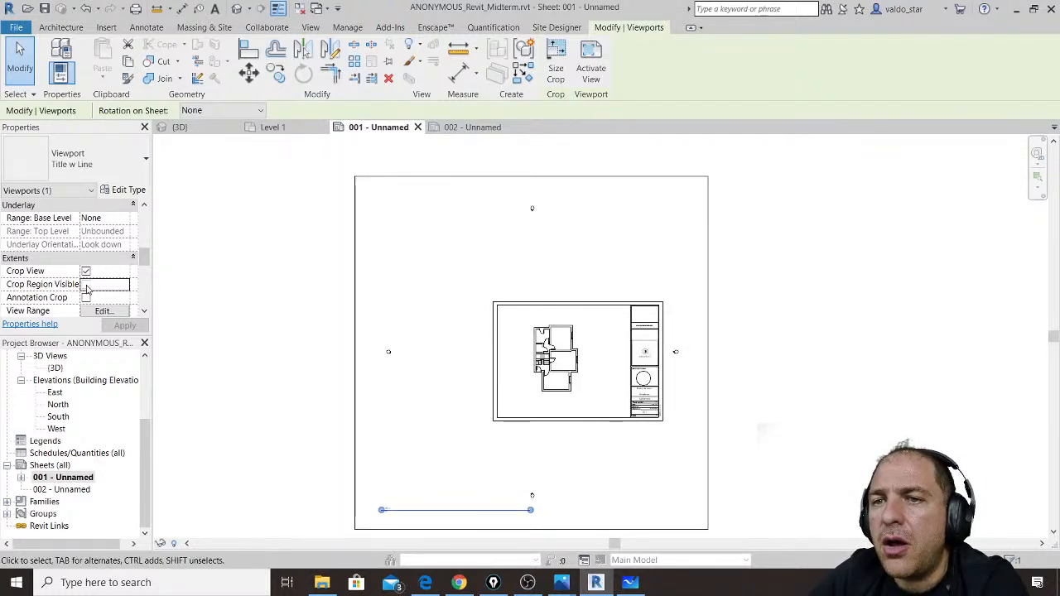
pyautogui.click(313, 326)
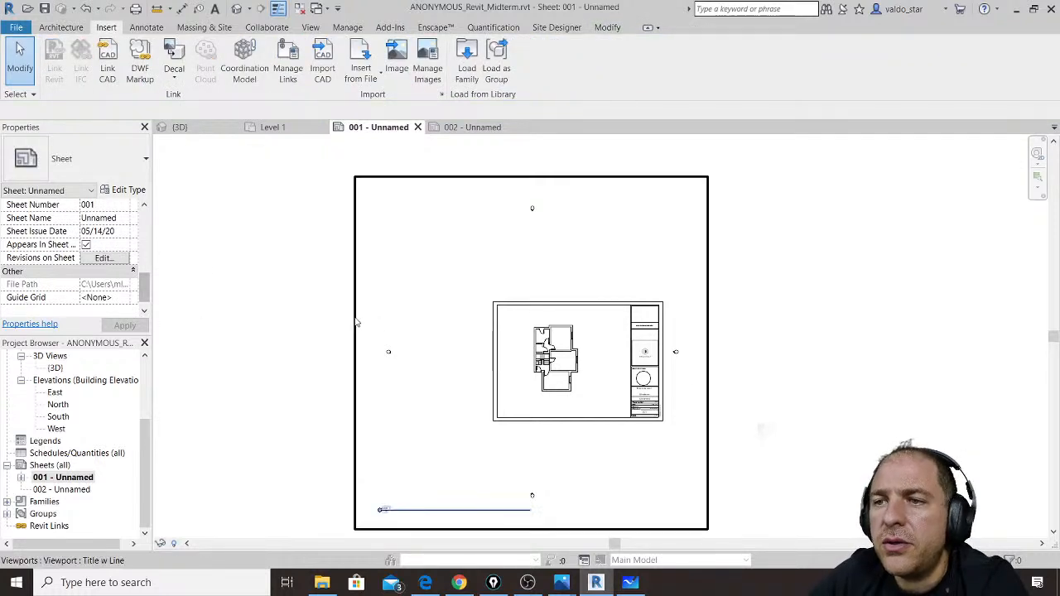
pyautogui.click(357, 323)
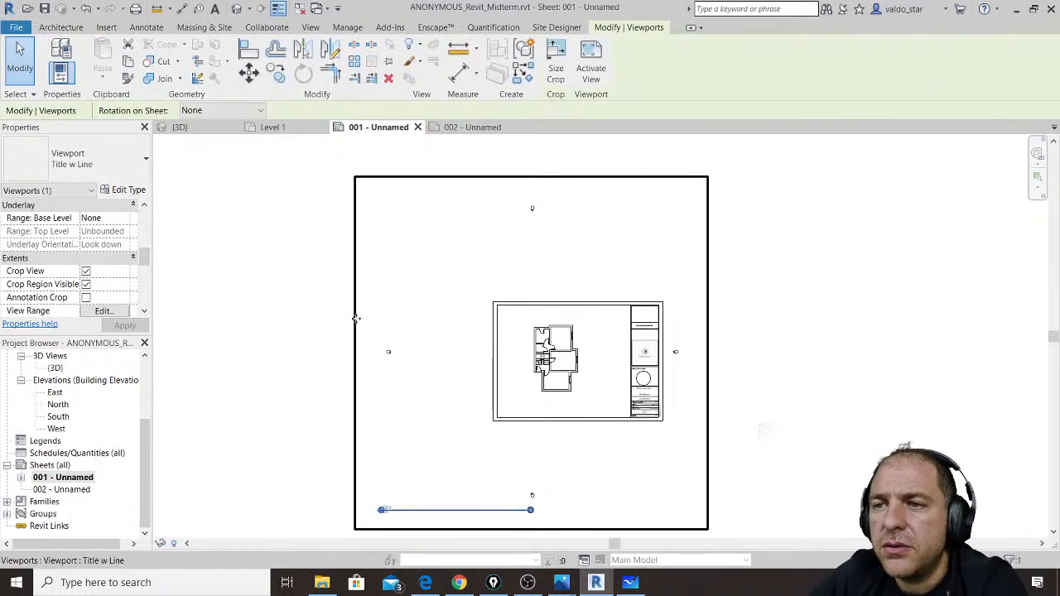
# Step: Try Annotation Crop on the Level 1 viewport, then disable it and Crop Region Visible, keeping Crop View enabled
pyautogui.click(86, 298)
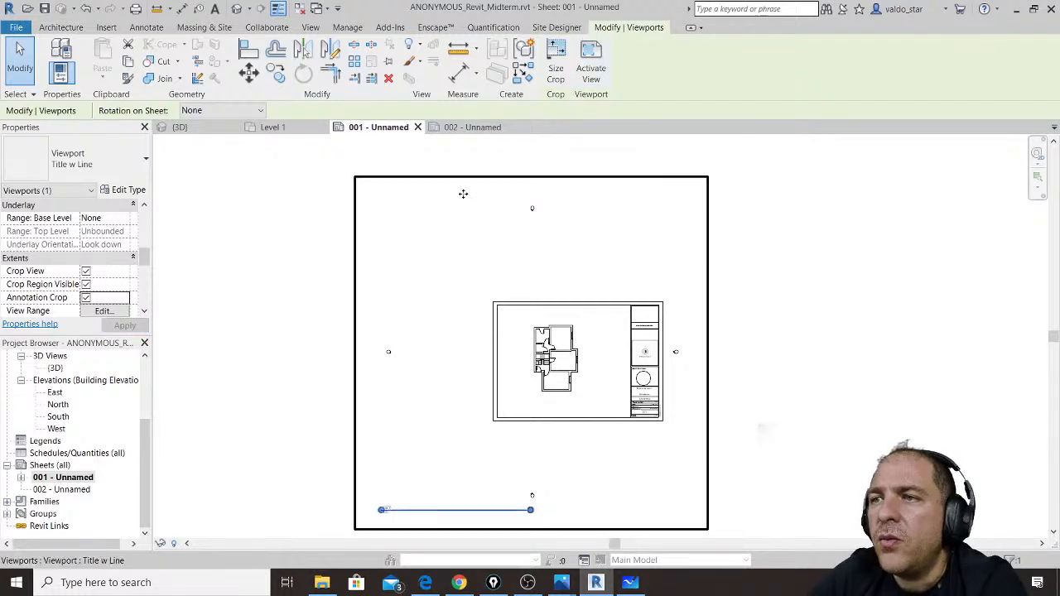
pyautogui.click(86, 298)
pyautogui.click(86, 284)
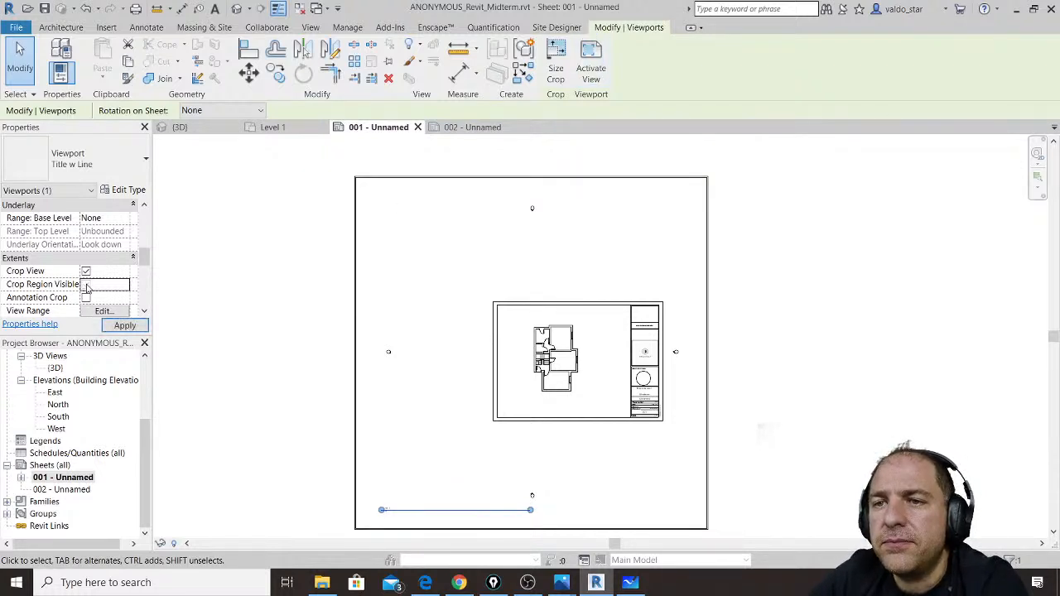
pyautogui.click(87, 271)
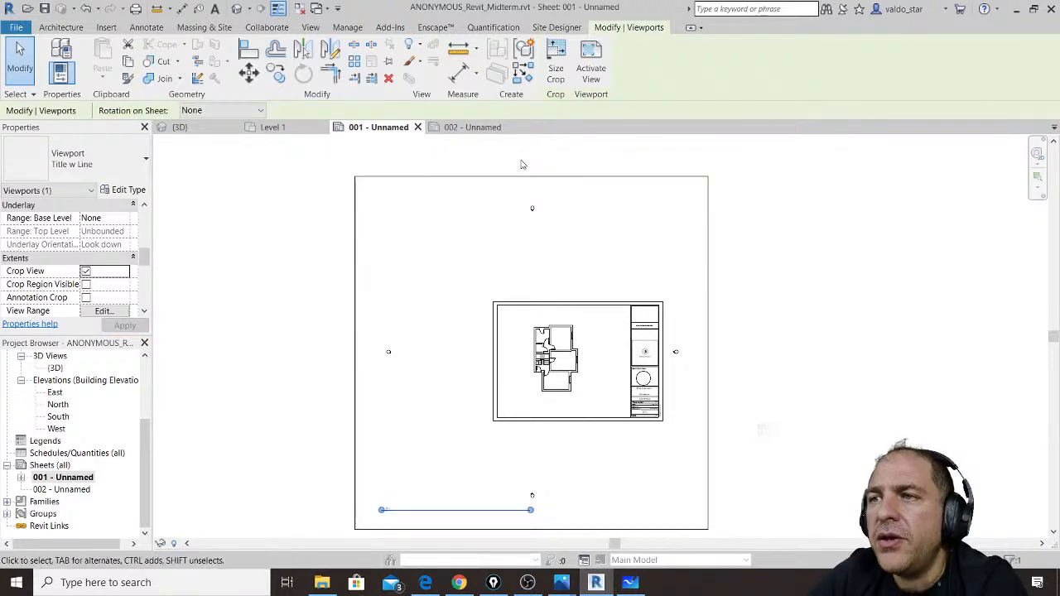
# Step: Try a model crop size of 650 mm width by 650 mm height on the Level 1 viewport
pyautogui.click(556, 70)
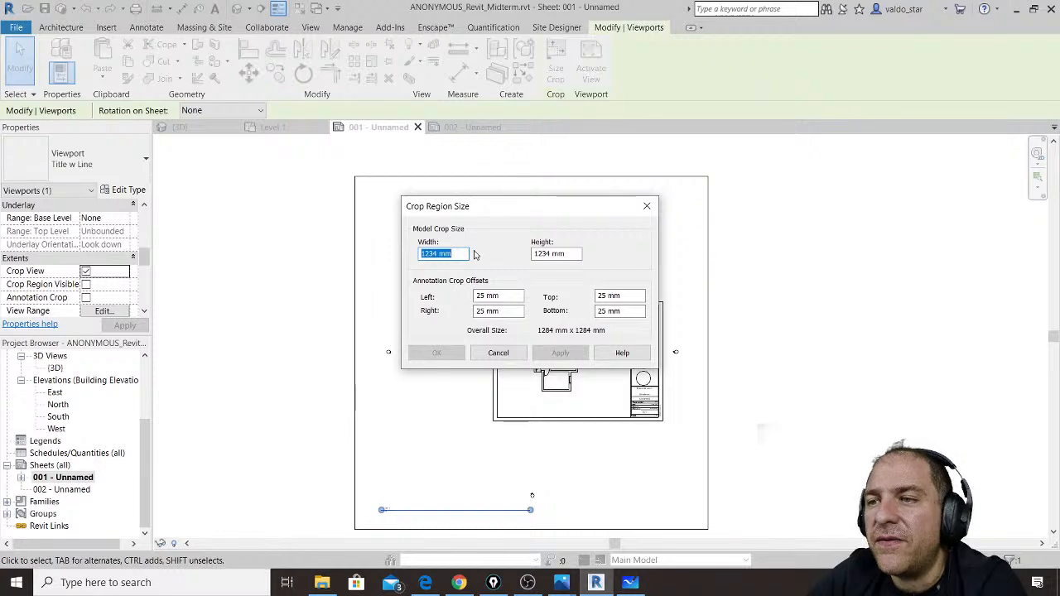
pyautogui.moveTo(489, 211); pyautogui.dragTo(483, 204)
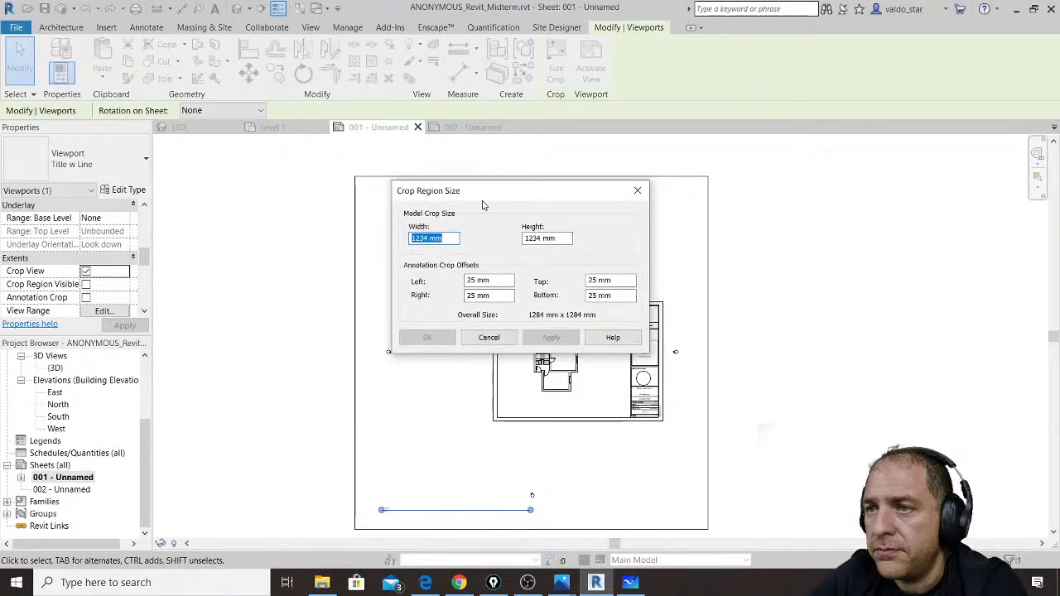
pyautogui.click(528, 583)
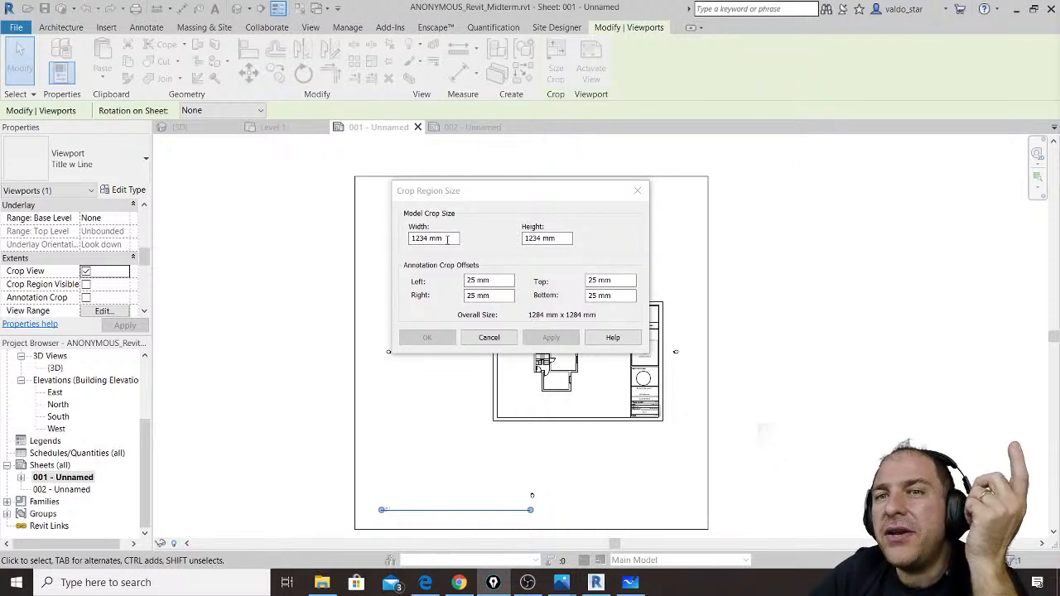
pyautogui.click(447, 239)
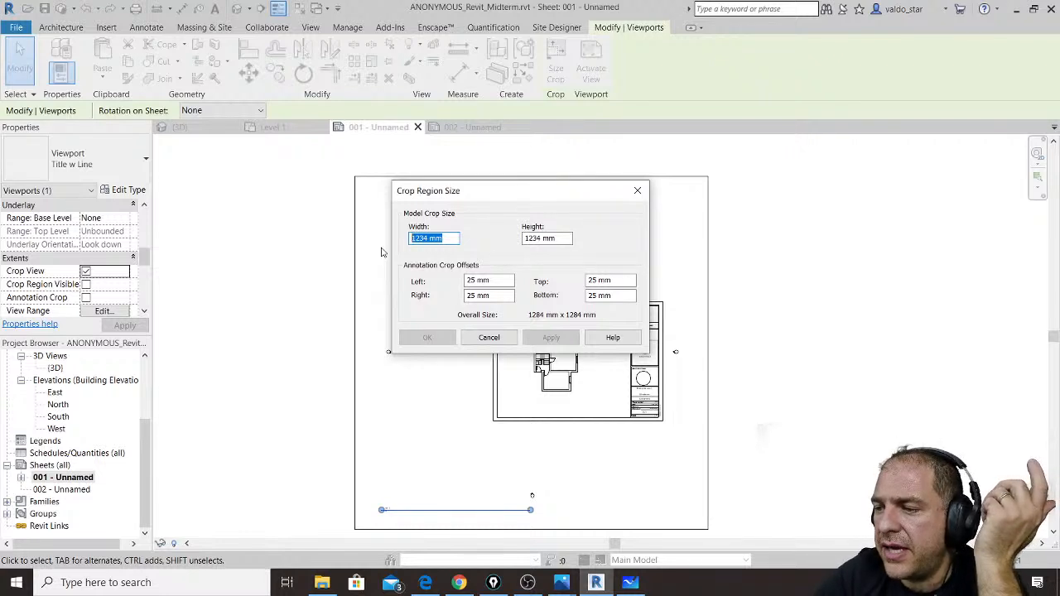
pyautogui.write('650')
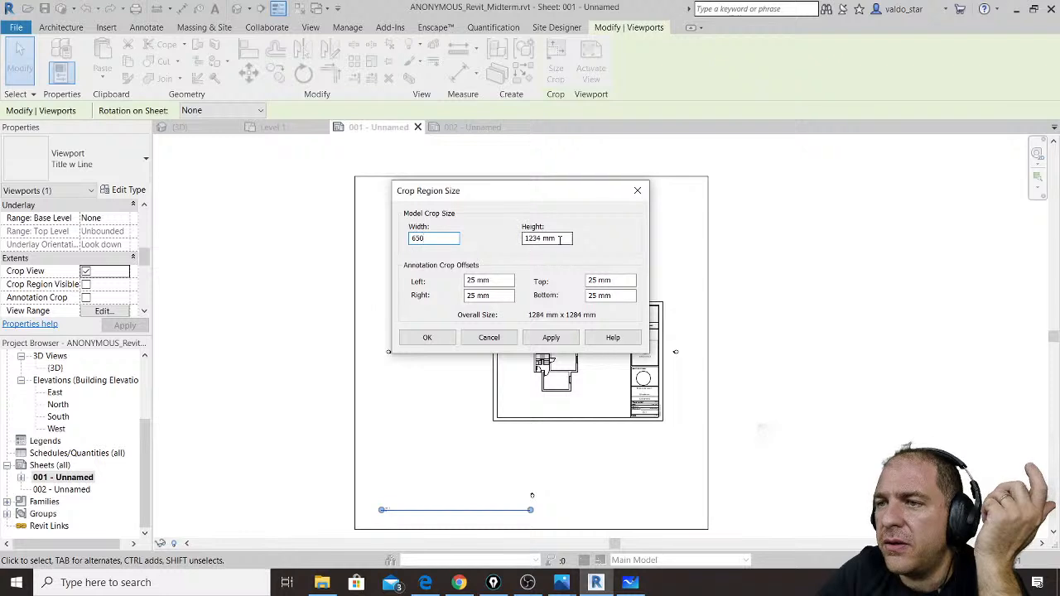
pyautogui.press('Tab')
pyautogui.write('650')
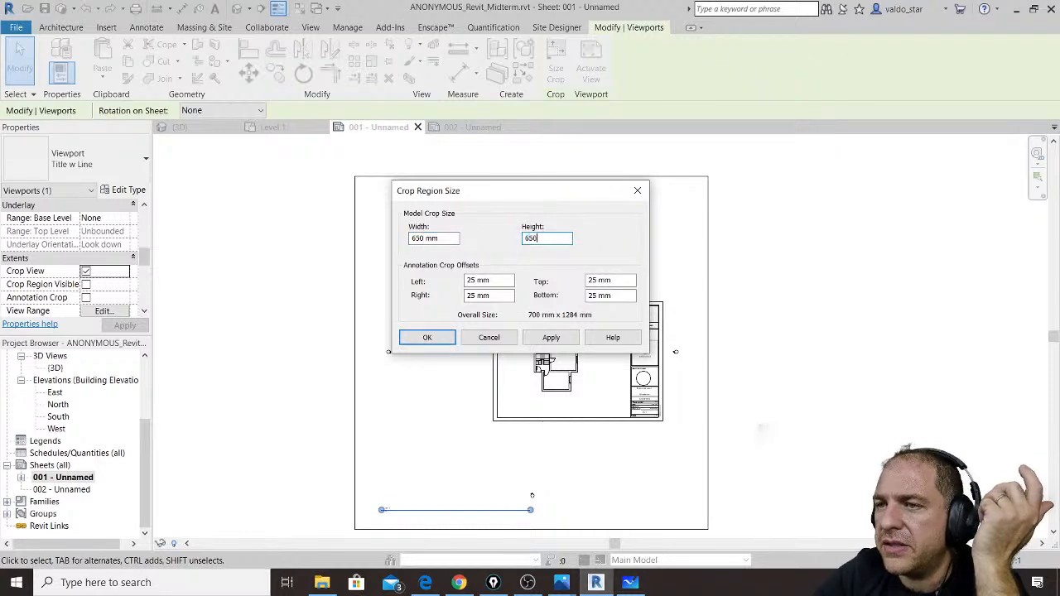
pyautogui.click(573, 343)
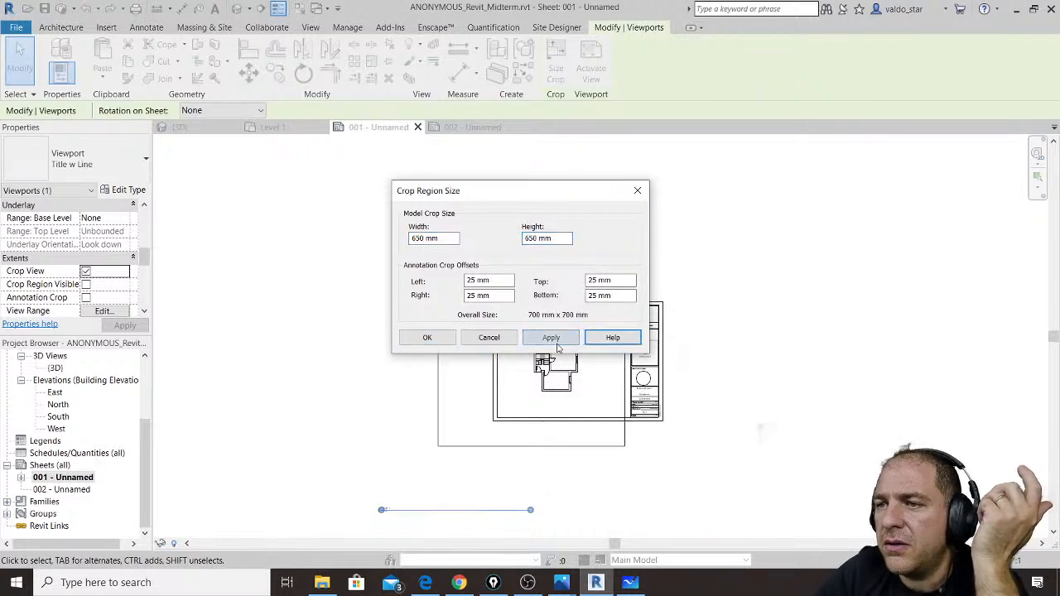
pyautogui.click(491, 338)
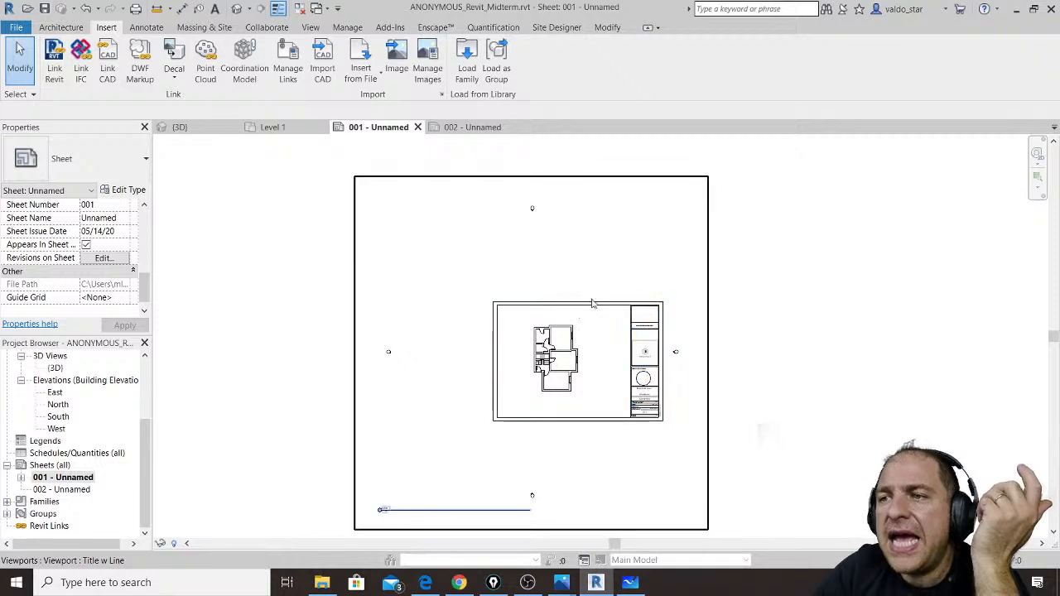
# Step: Reselect the Level 1 viewport and check its crop region size, closing the settings without changes
pyautogui.click(568, 351)
pyautogui.click(212, 317)
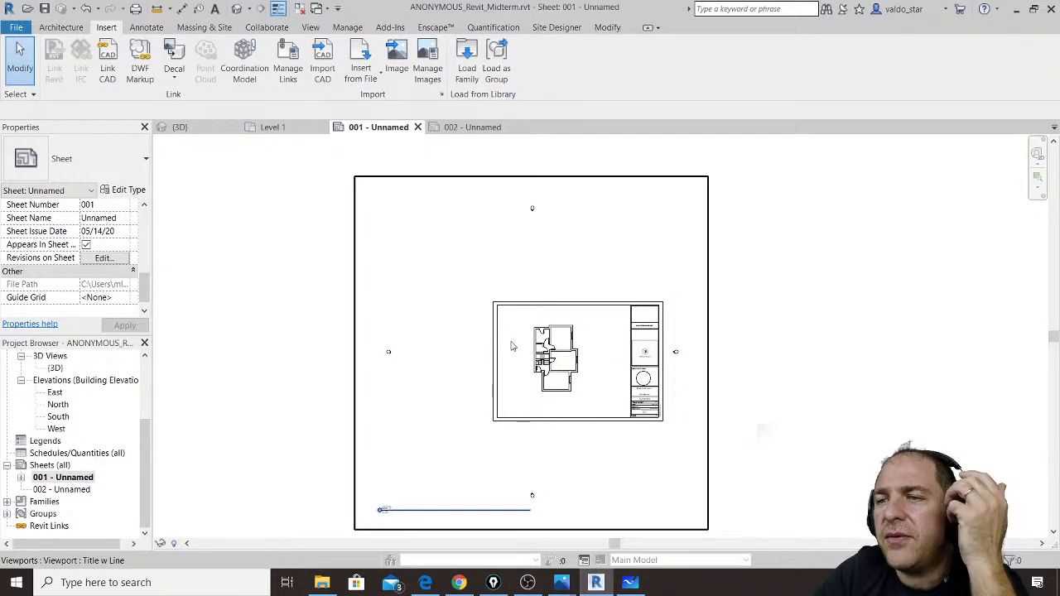
pyautogui.click(550, 351)
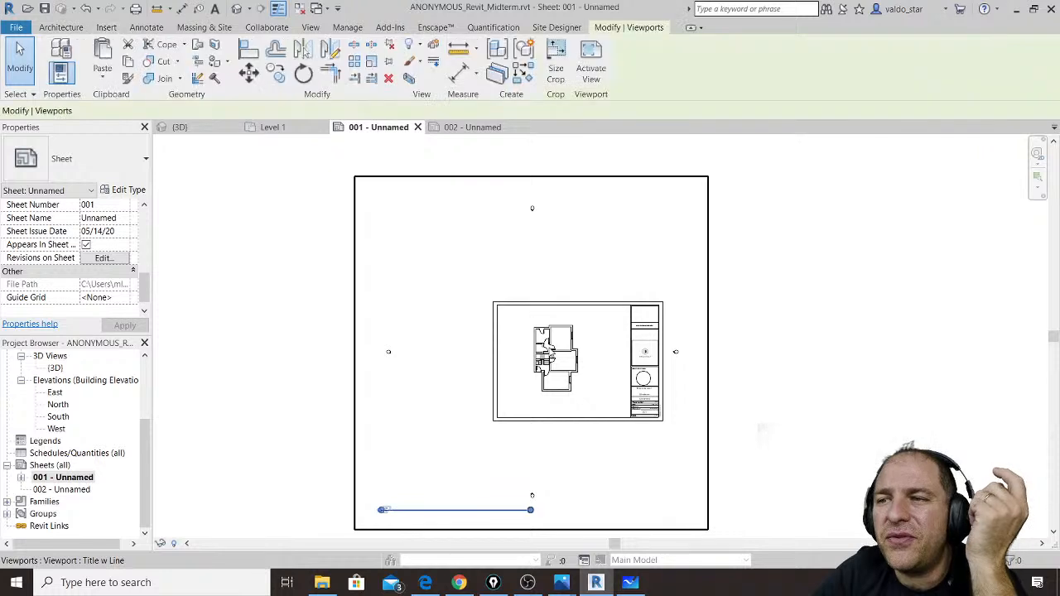
pyautogui.click(556, 55)
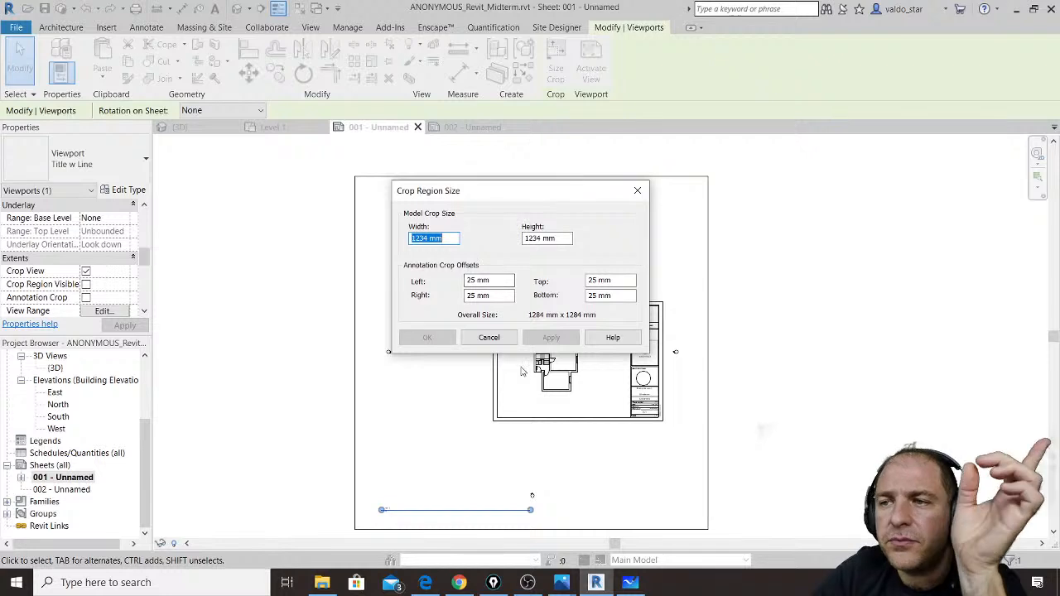
pyautogui.click(499, 338)
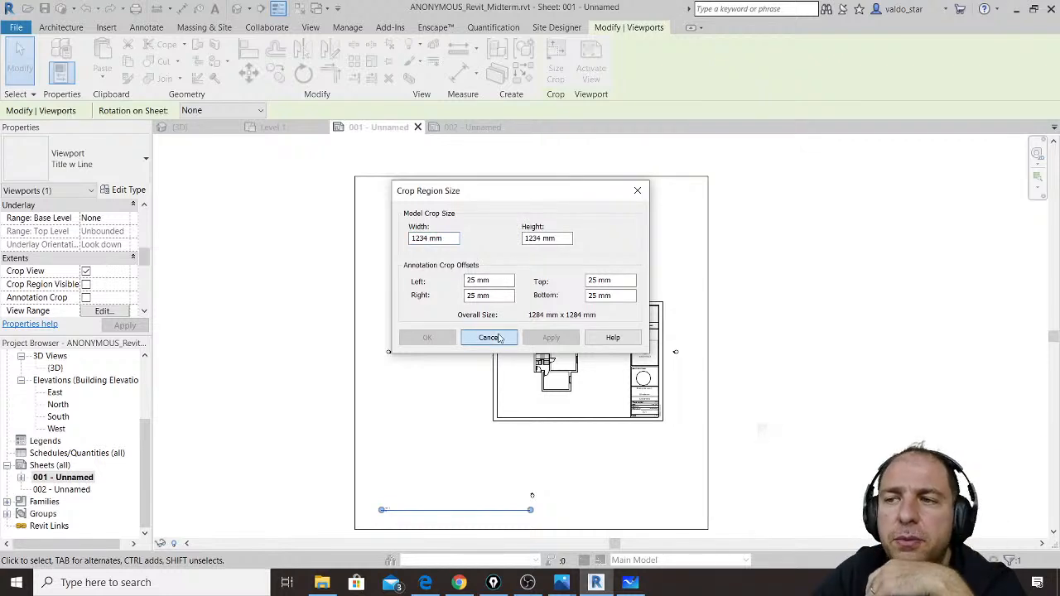
# Step: Disable Crop View for the Level 1 viewport, then deselect and reselect the viewport to check its border
pyautogui.click(85, 272)
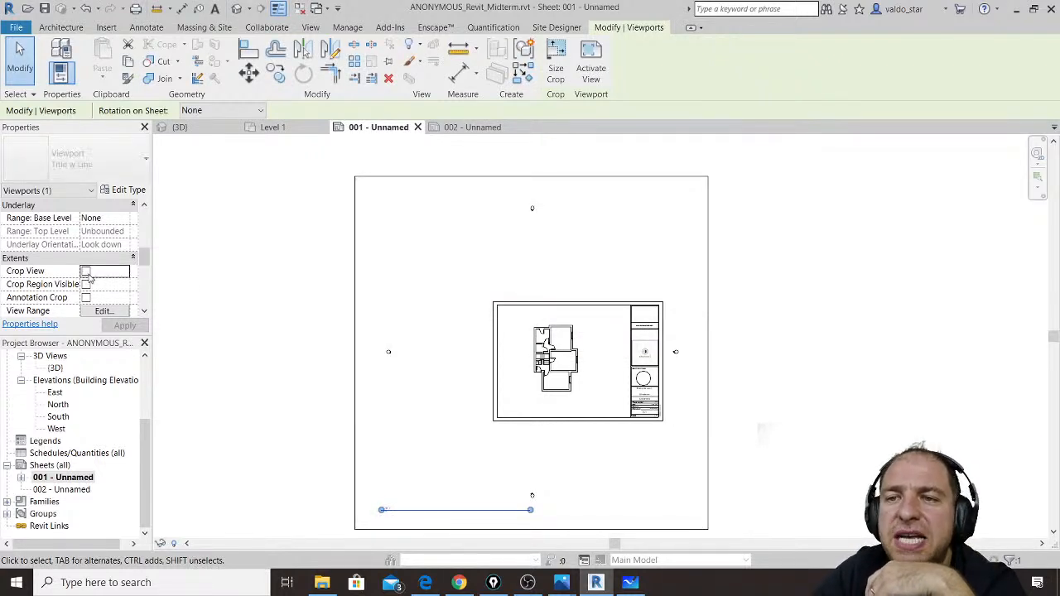
pyautogui.click(226, 302)
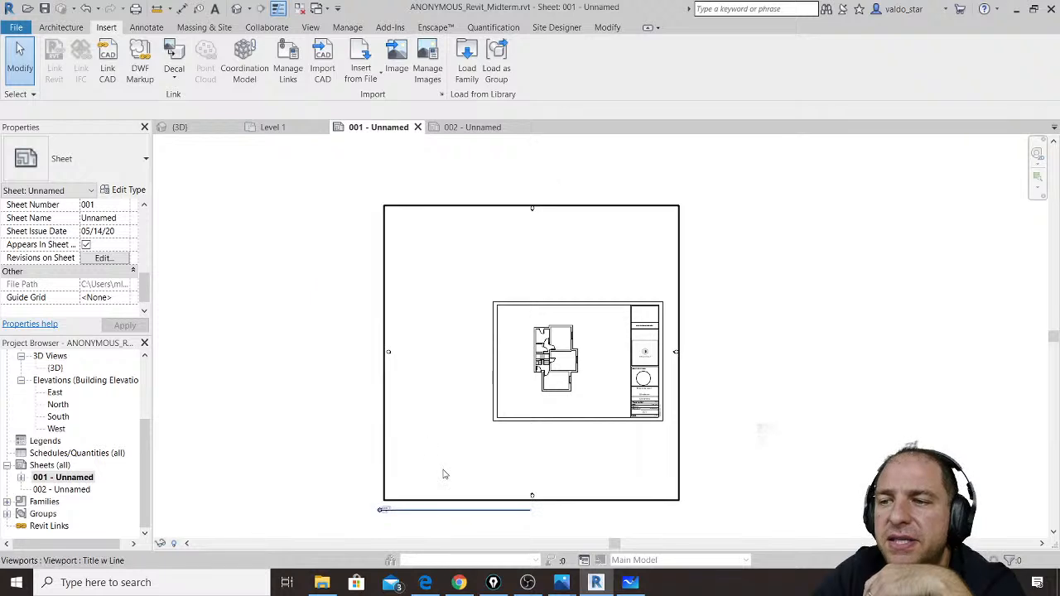
pyautogui.click(447, 503)
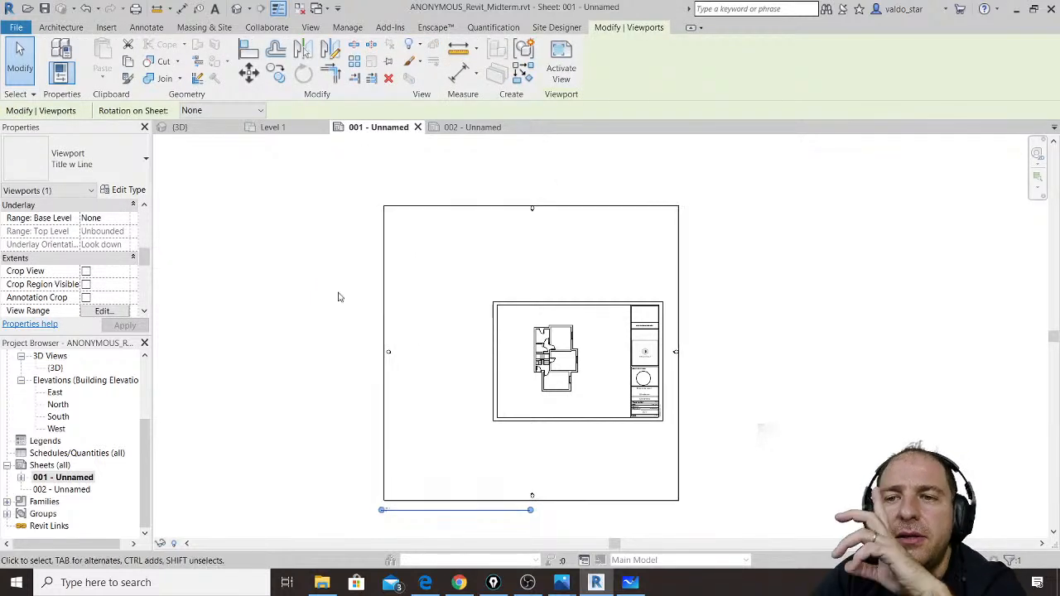
# Step: Open the Level 1 floor plan view and enable Crop View, Crop Region Visible and Annotation Crop
pyautogui.moveTo(140, 454); pyautogui.dragTo(138, 379)
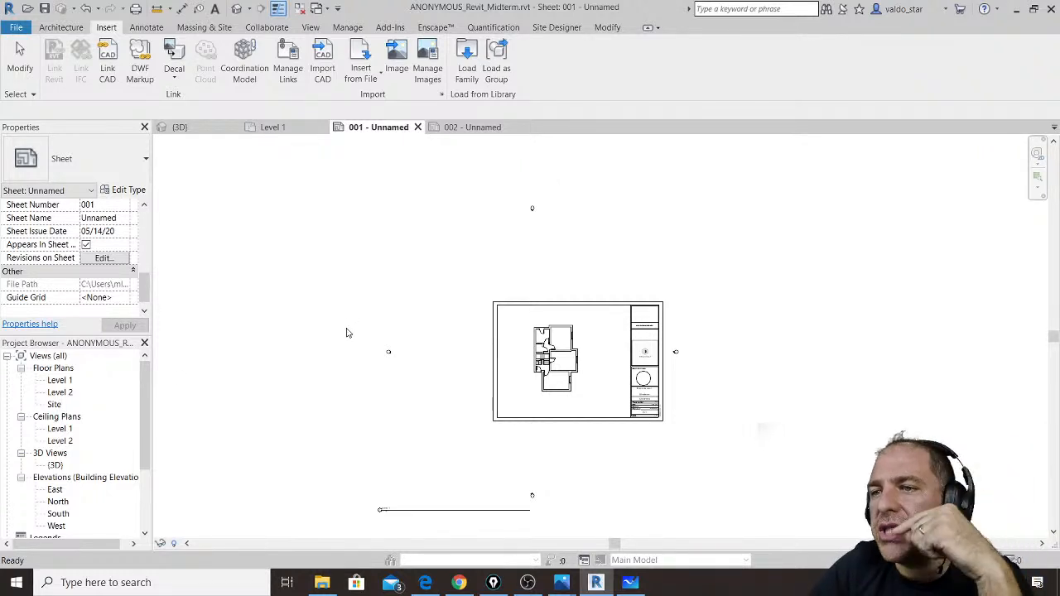
pyautogui.doubleClick(64, 381)
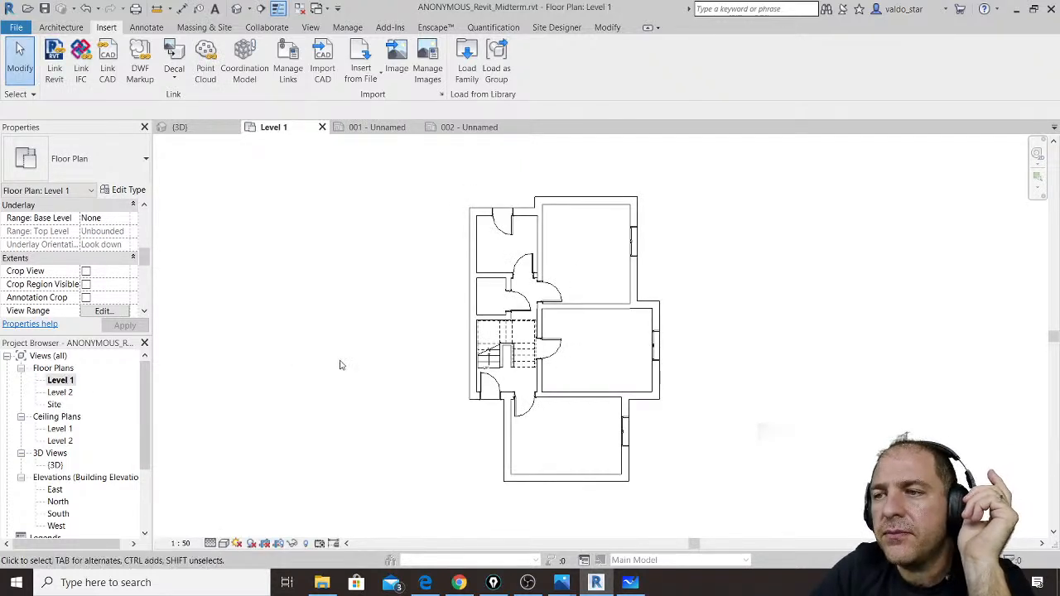
pyautogui.scroll(-5, 339, 362)
pyautogui.moveTo(303, 358); pyautogui.dragTo(449, 360, button='middle')
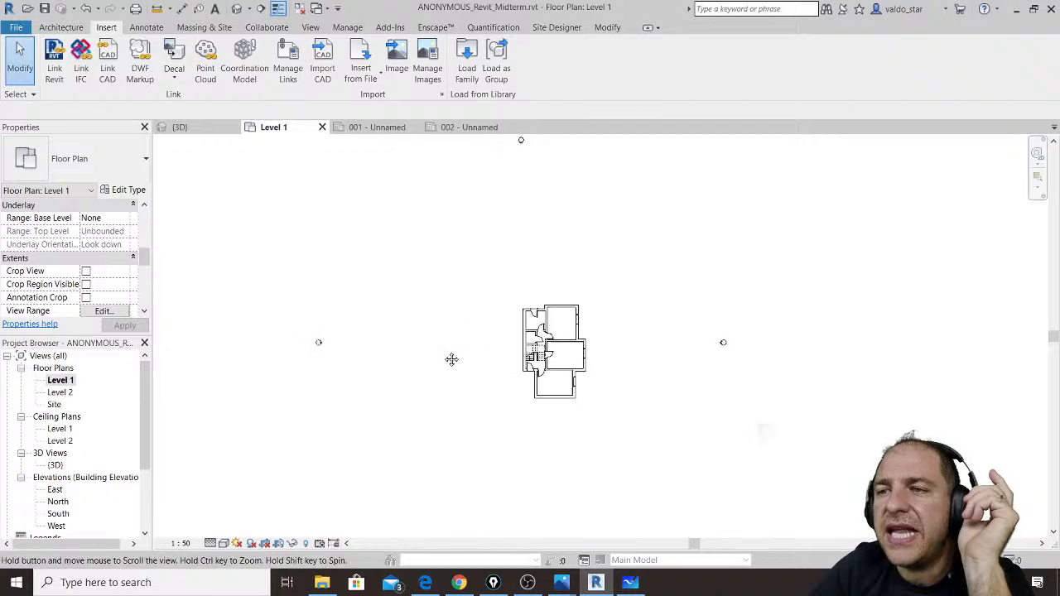
pyautogui.scroll(-2, 343, 395)
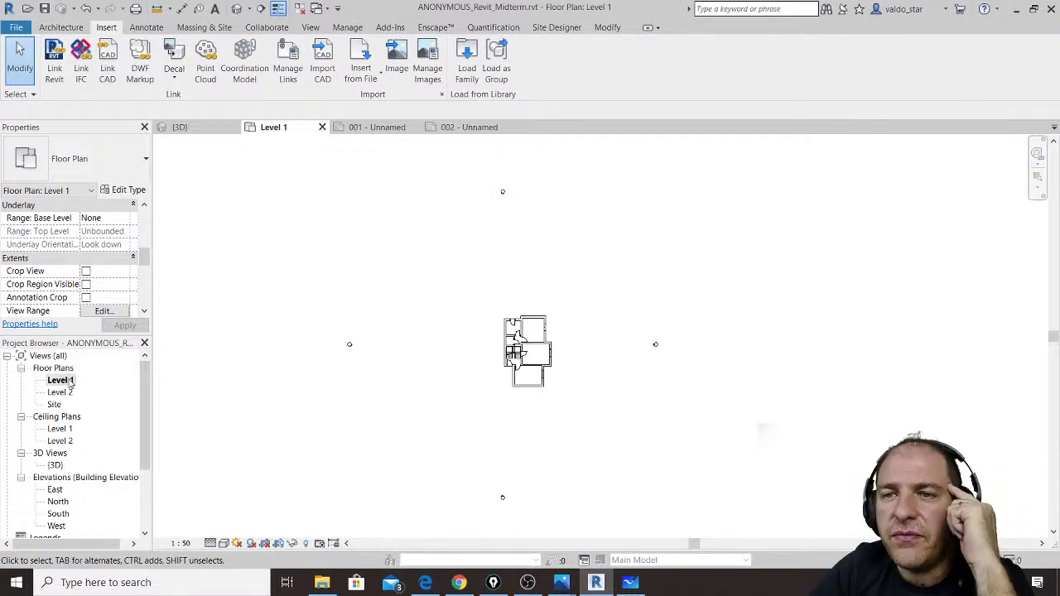
pyautogui.click(86, 272)
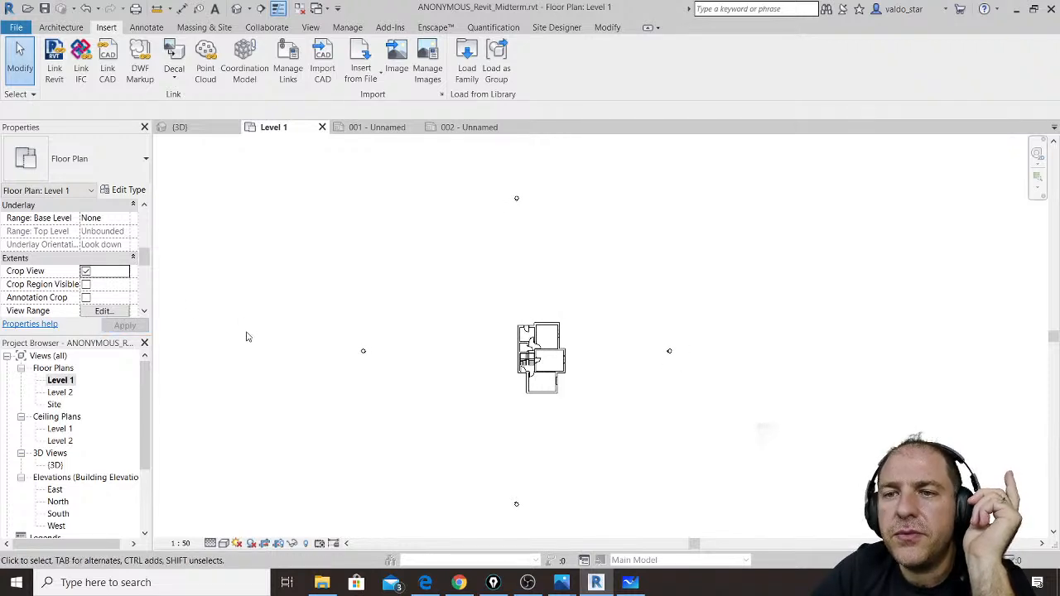
pyautogui.click(86, 285)
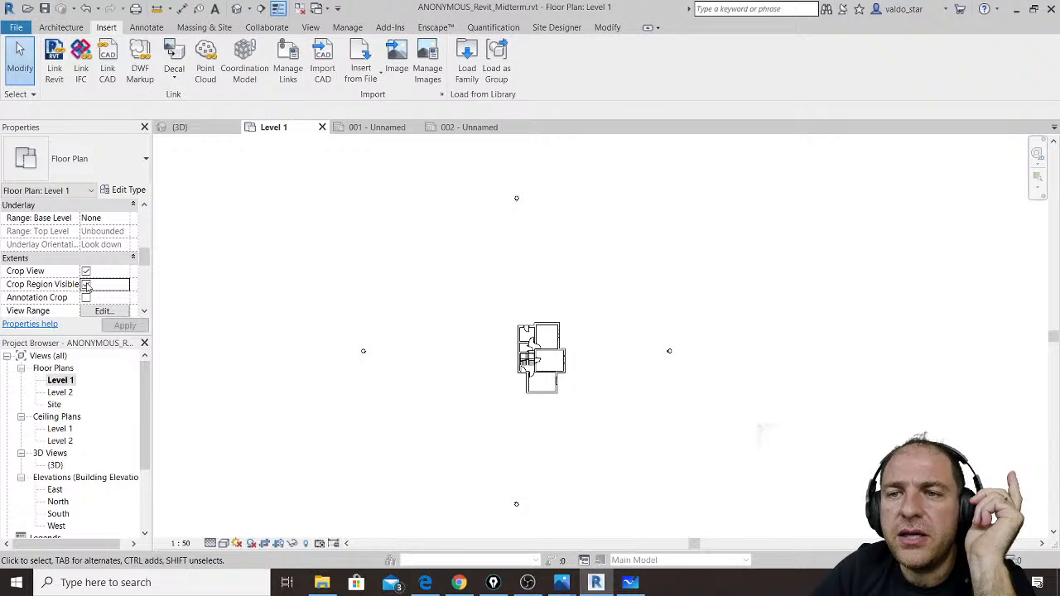
pyautogui.click(86, 298)
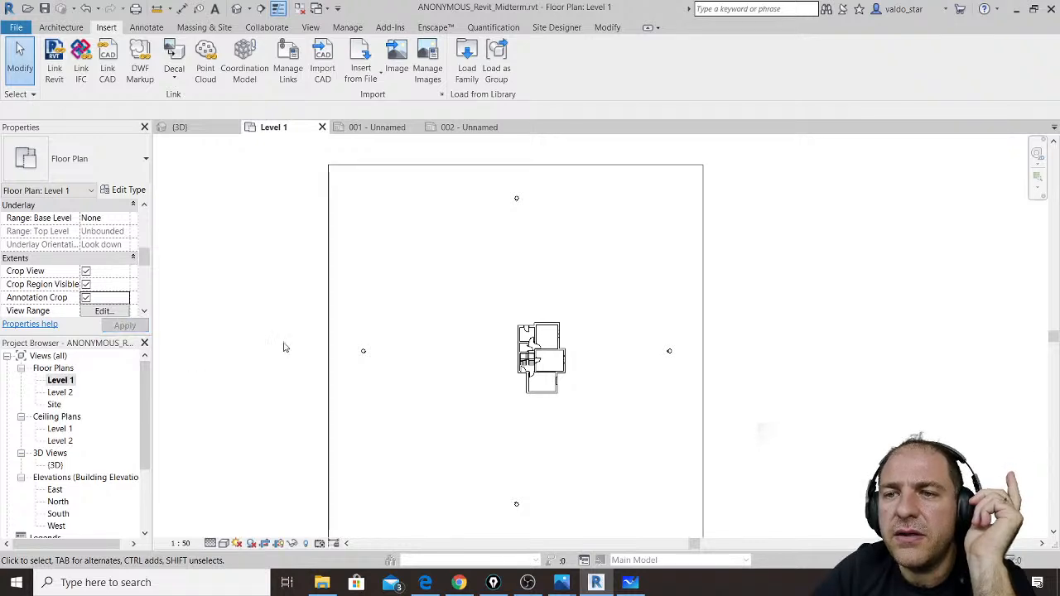
# Step: Shrink the Level 1 crop region on all four sides so it closely frames the house, leaving a small margin
pyautogui.click(331, 315)
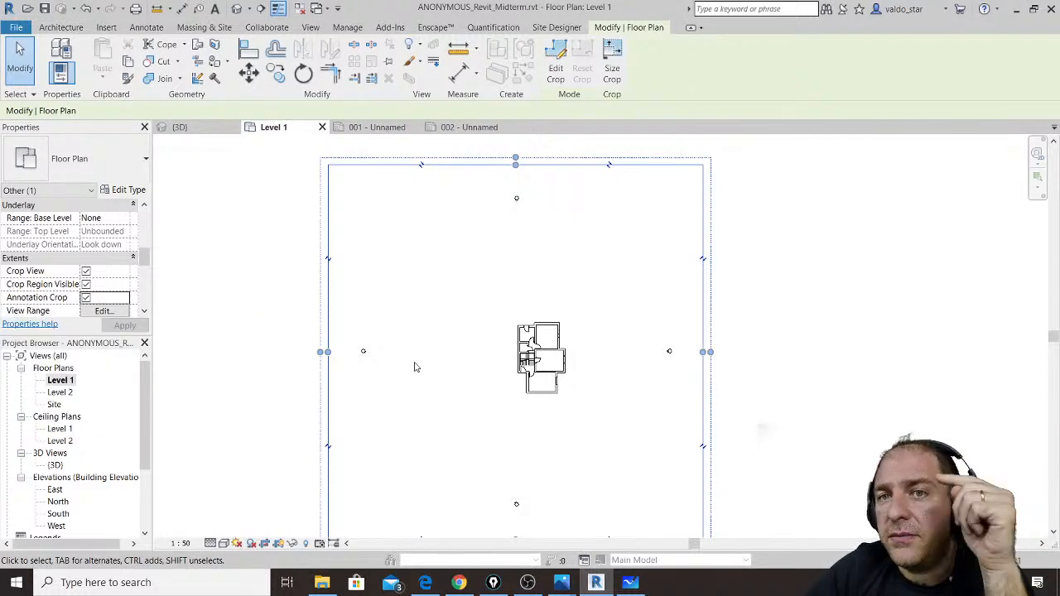
pyautogui.moveTo(331, 352); pyautogui.dragTo(480, 354)
pyautogui.moveTo(706, 352); pyautogui.dragTo(581, 354)
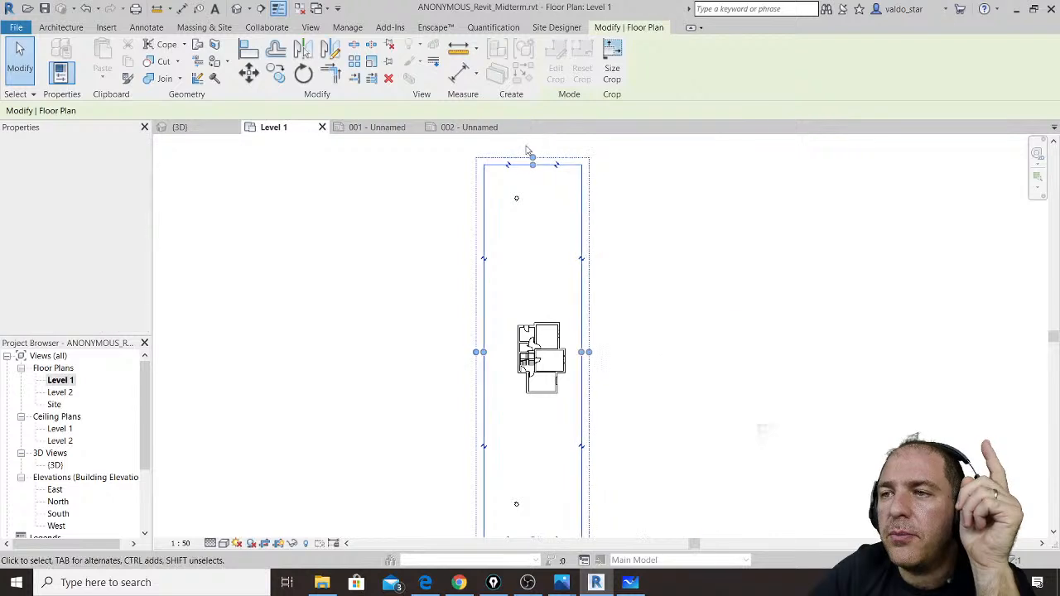
pyautogui.moveTo(533, 159); pyautogui.dragTo(534, 305)
pyautogui.moveTo(533, 543); pyautogui.dragTo(521, 423, button='middle')
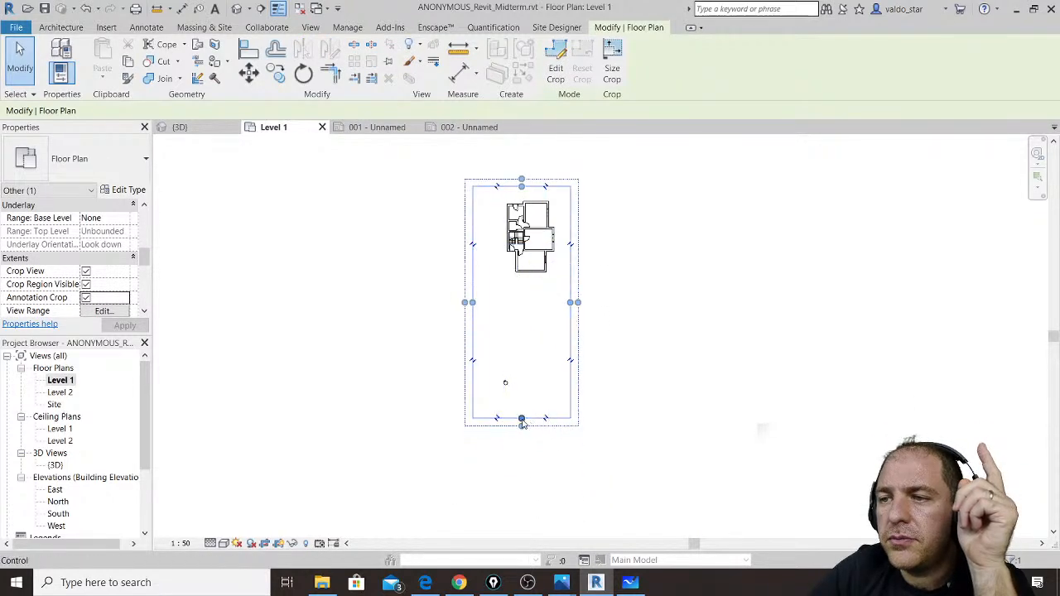
pyautogui.moveTo(521, 422); pyautogui.dragTo(521, 294)
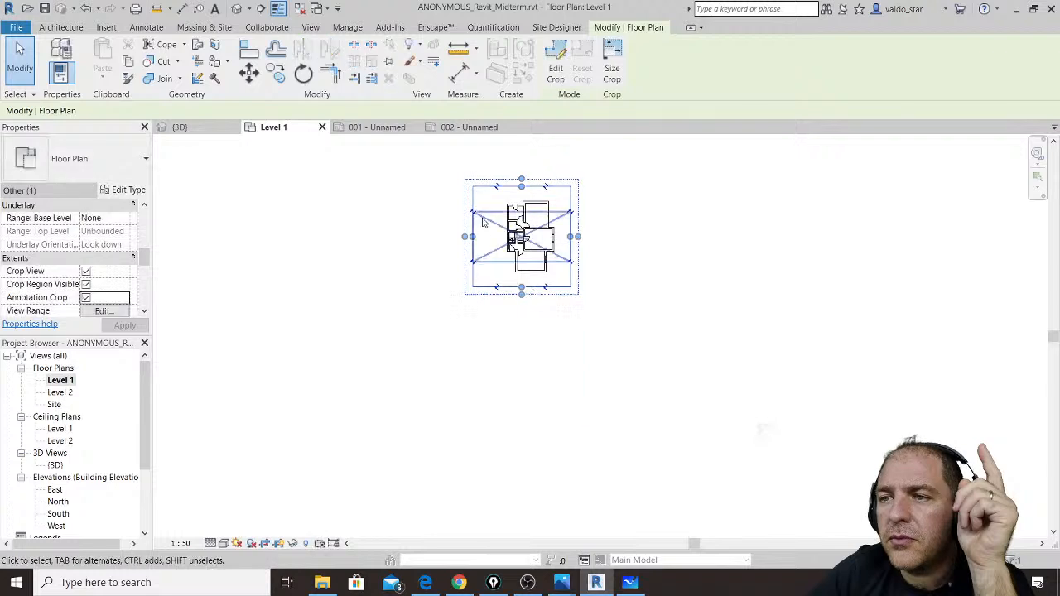
pyautogui.moveTo(471, 237); pyautogui.dragTo(493, 238)
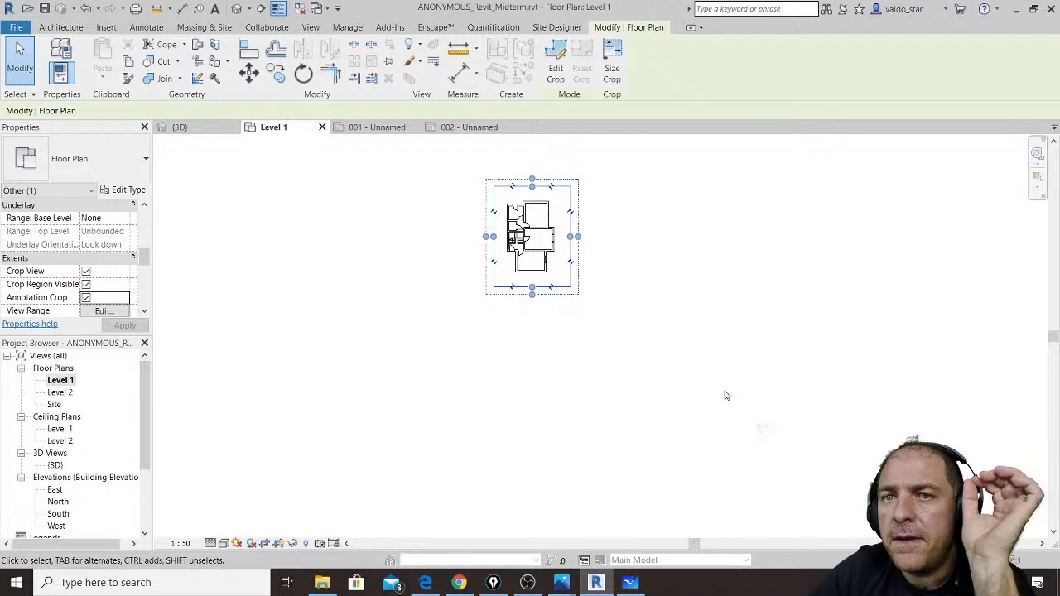
pyautogui.press('Escape')
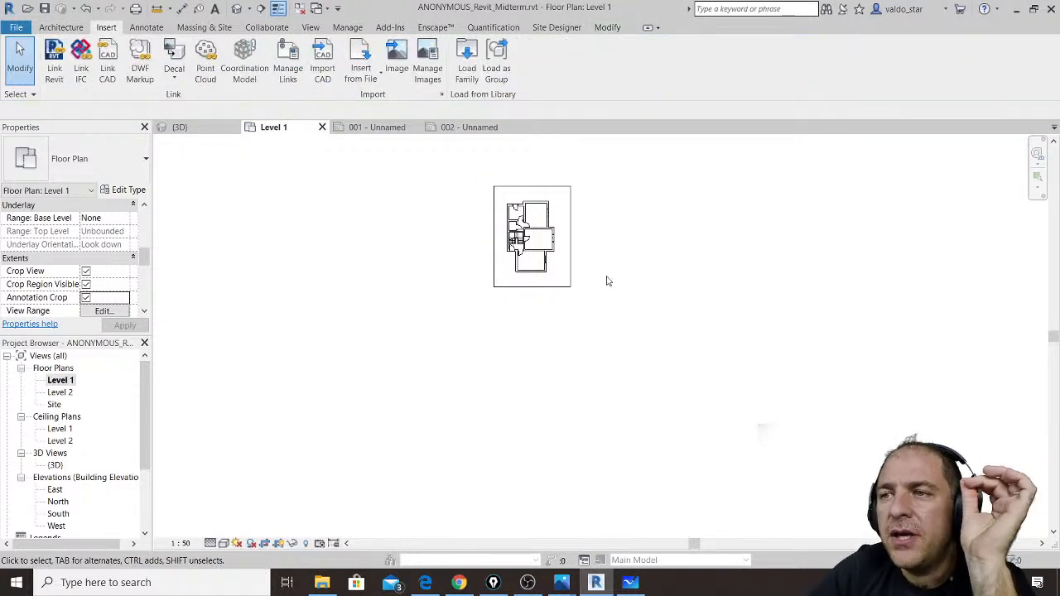
# Step: Disable Crop View, Crop Region Visible and Annotation Crop for the Level 1 floor plan
pyautogui.moveTo(607, 282); pyautogui.dragTo(661, 379, button='middle')
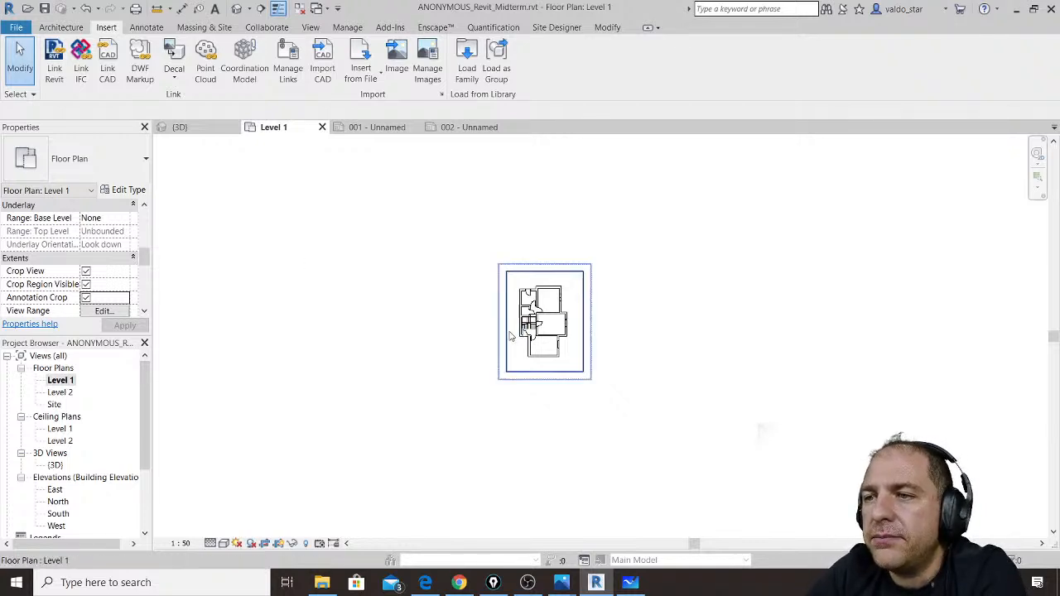
pyautogui.click(85, 271)
pyautogui.click(85, 284)
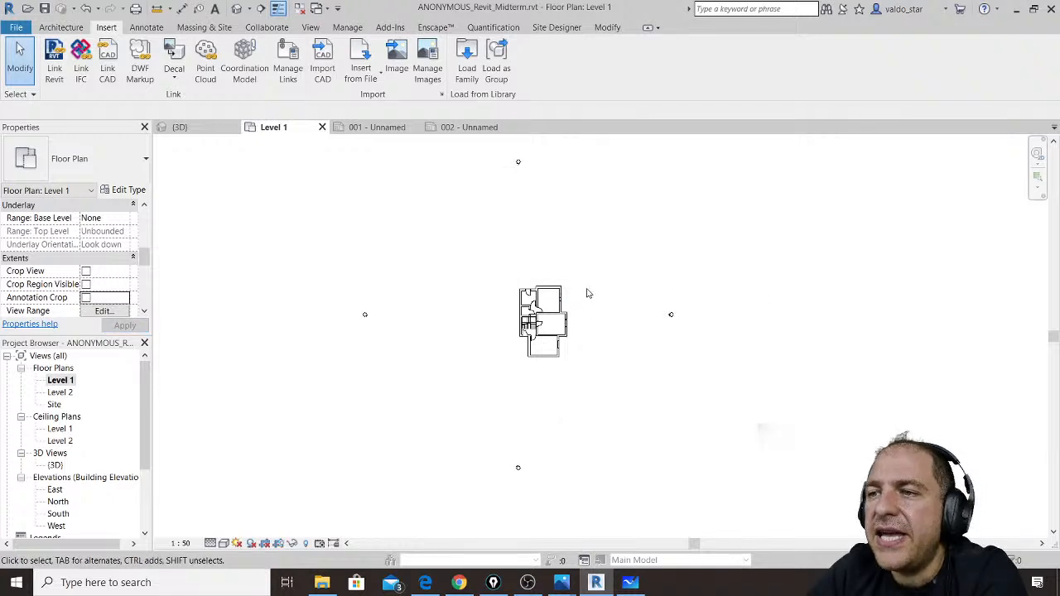
# Step: Copy the whole house plan to a spot about 13 m up and to the left of the original
pyautogui.moveTo(592, 270); pyautogui.dragTo(484, 375)
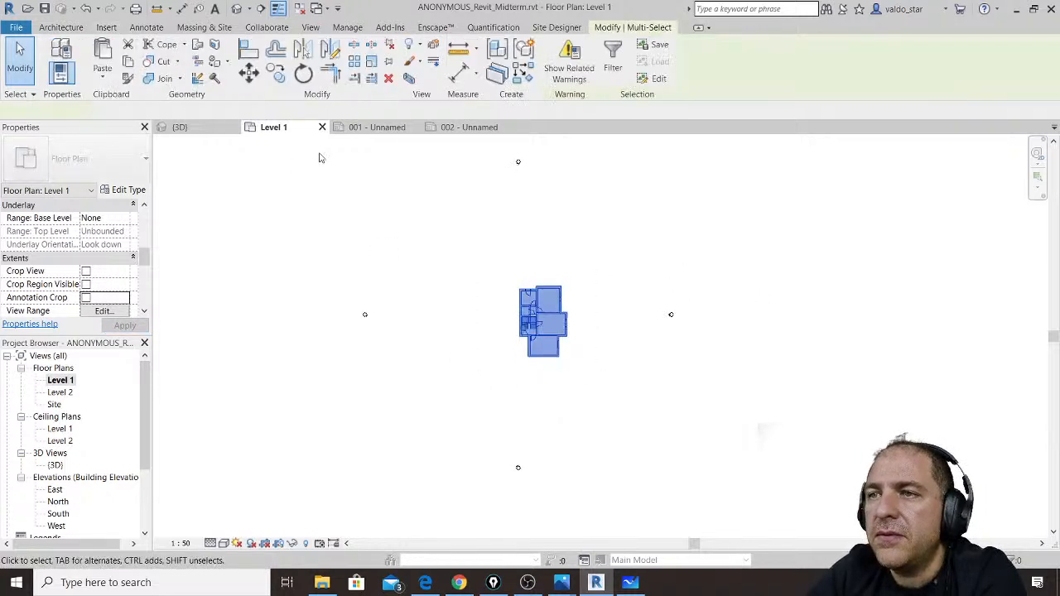
pyautogui.click(276, 73)
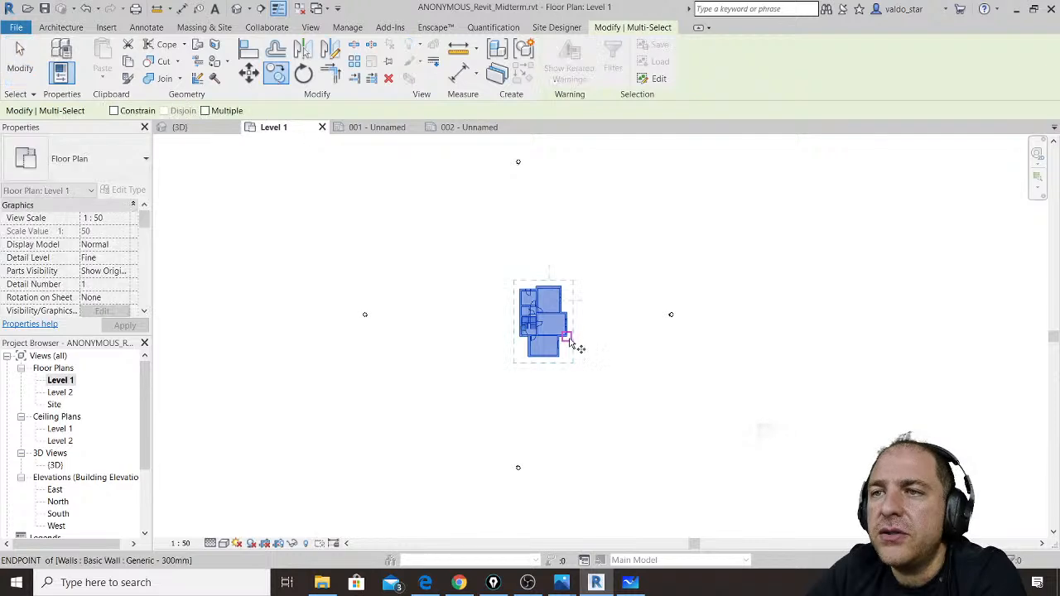
pyautogui.click(553, 315)
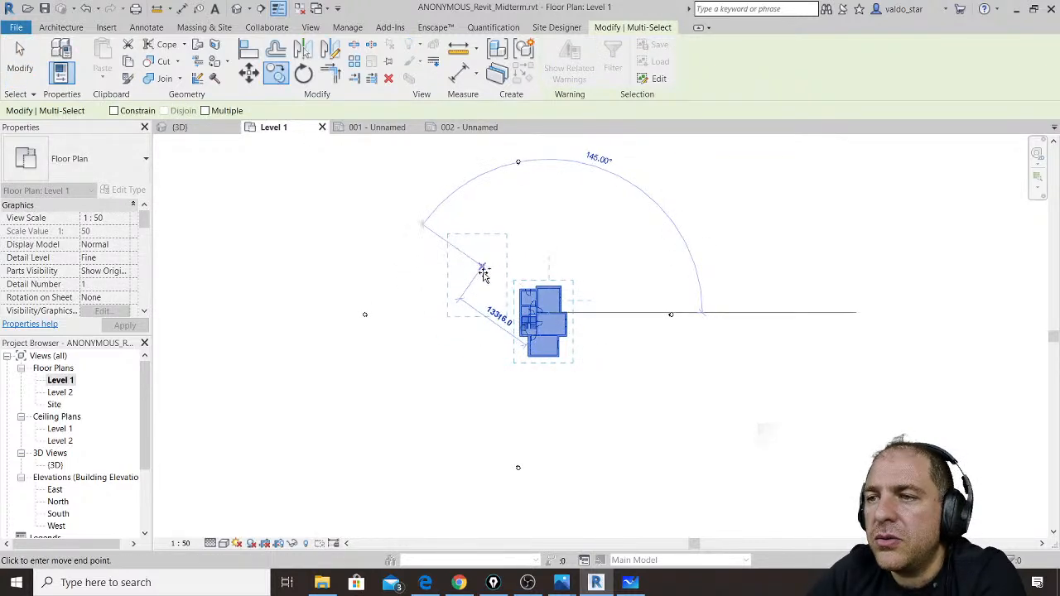
pyautogui.click(484, 277)
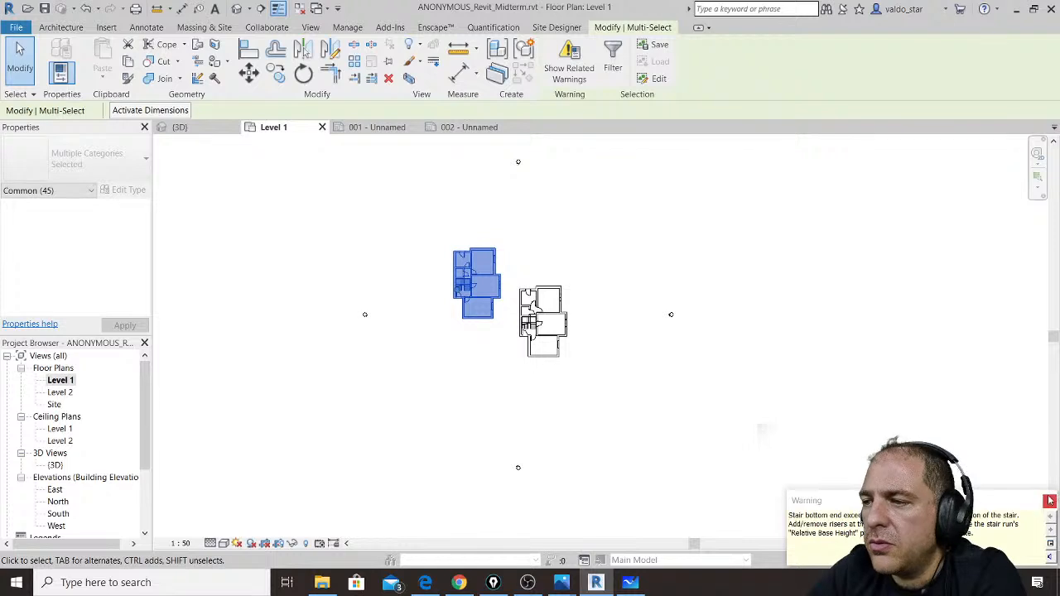
pyautogui.click(630, 324)
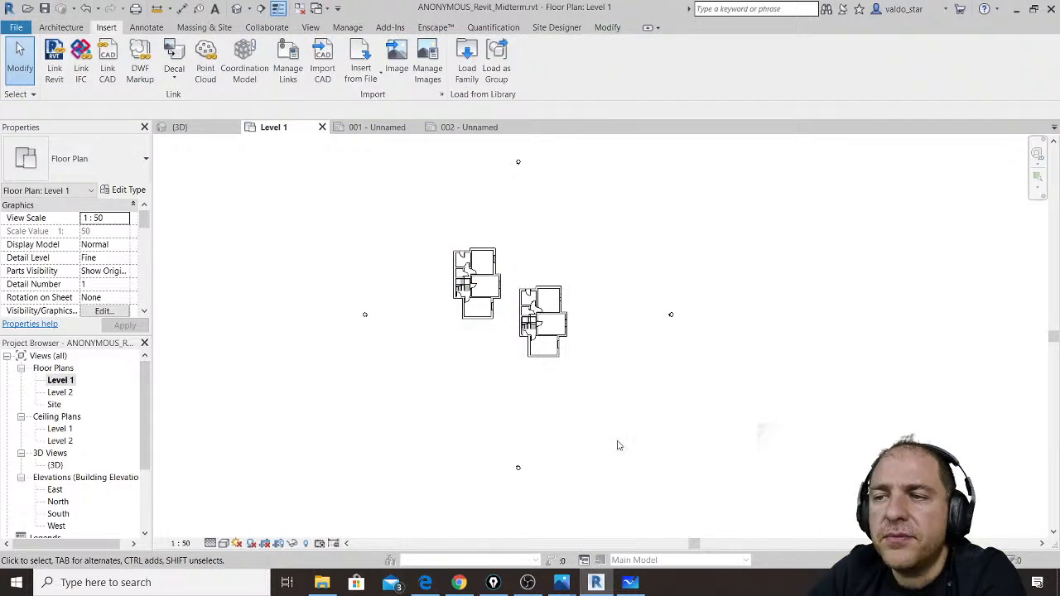
# Step: Enable Crop View, Crop Region Visible and Annotation Crop for the Level 1 floor plan
pyautogui.click(62, 384)
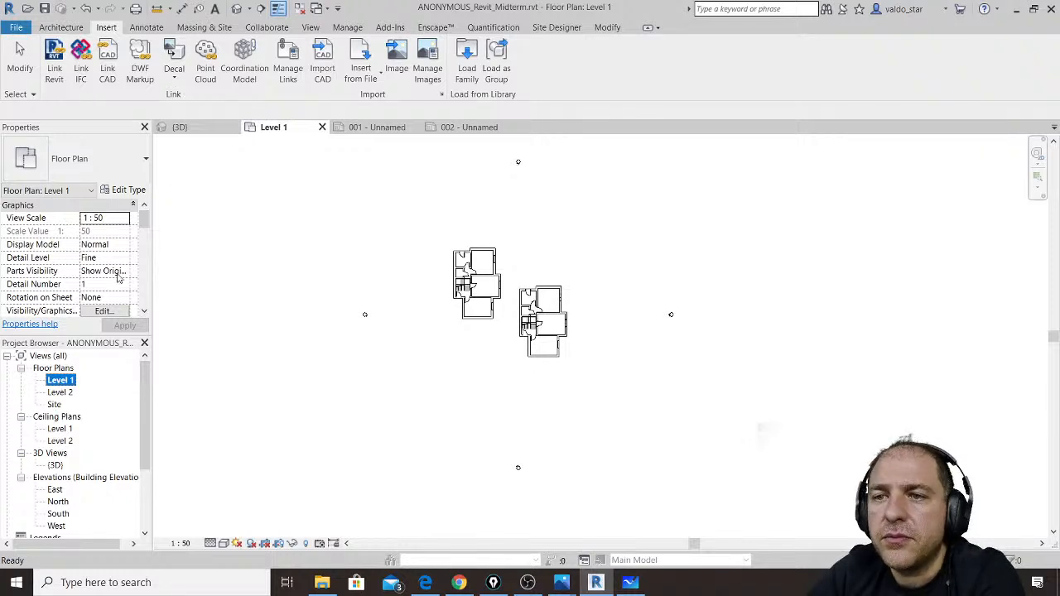
pyautogui.scroll(-6, 118, 279)
pyautogui.click(86, 285)
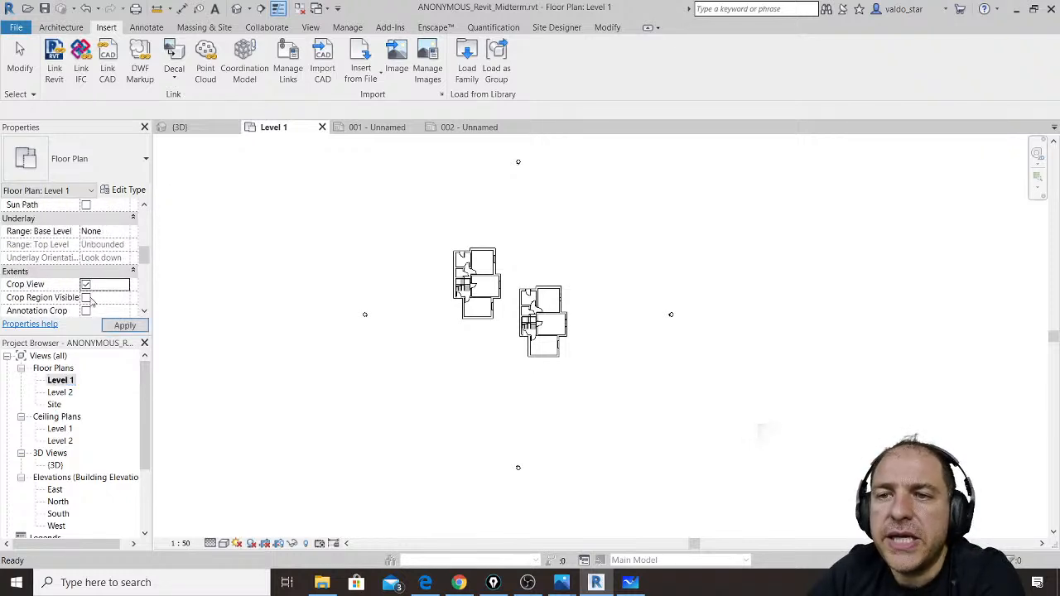
pyautogui.click(87, 297)
pyautogui.click(86, 310)
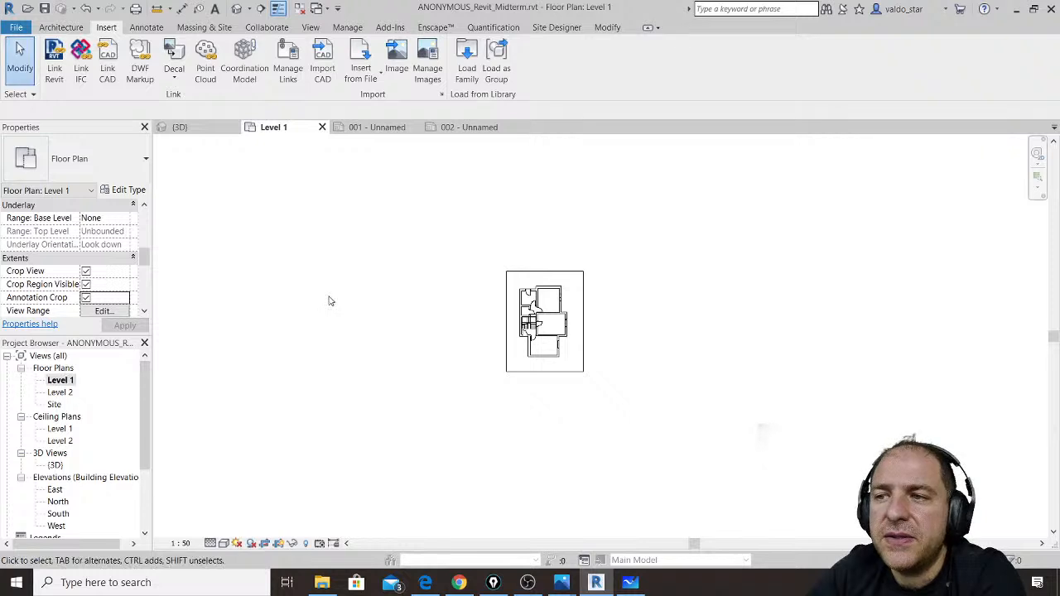
# Step: Extend the Level 1 crop region to the left and upward so it encloses both house plans
pyautogui.click(505, 321)
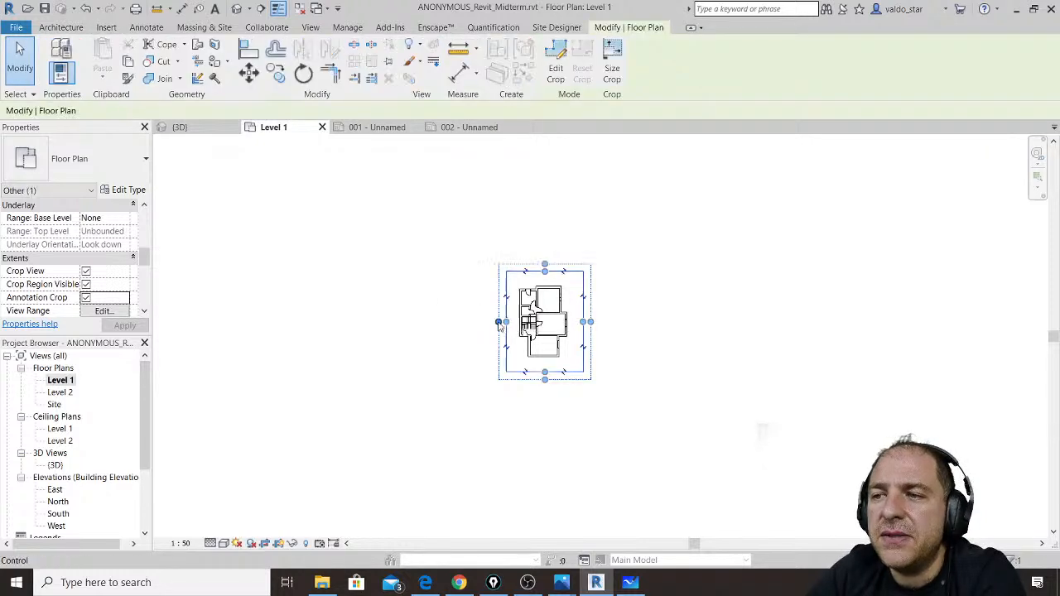
pyautogui.moveTo(500, 325); pyautogui.dragTo(461, 323)
pyautogui.moveTo(524, 264); pyautogui.dragTo(526, 225)
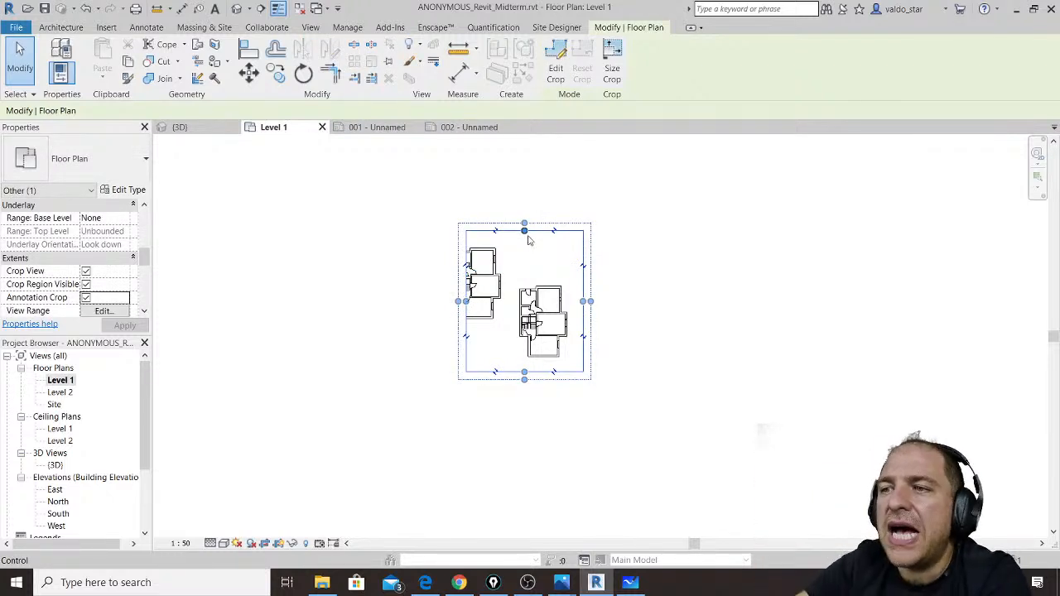
pyautogui.moveTo(458, 302); pyautogui.dragTo(428, 301)
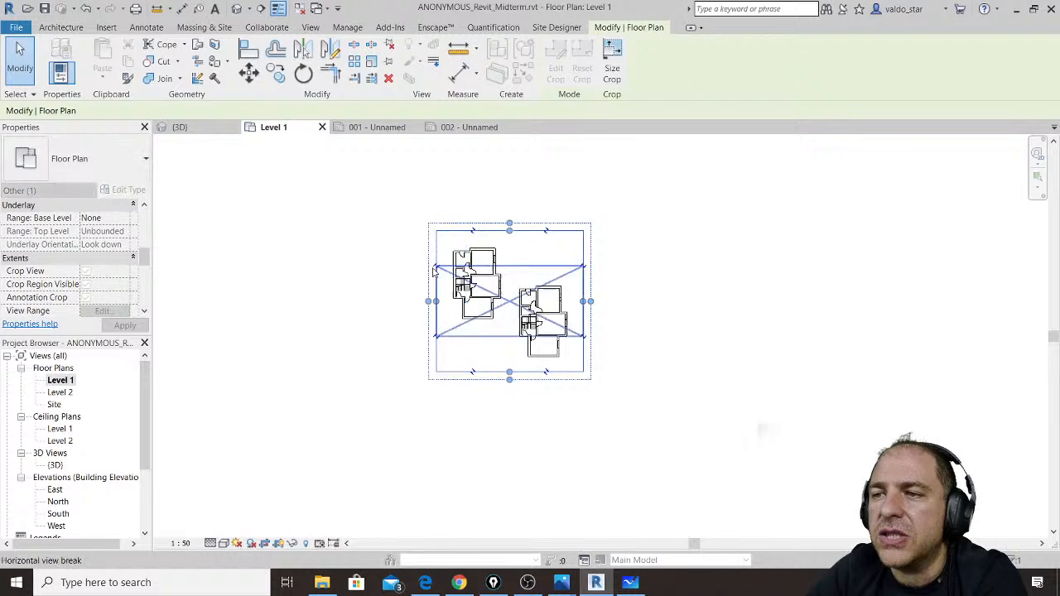
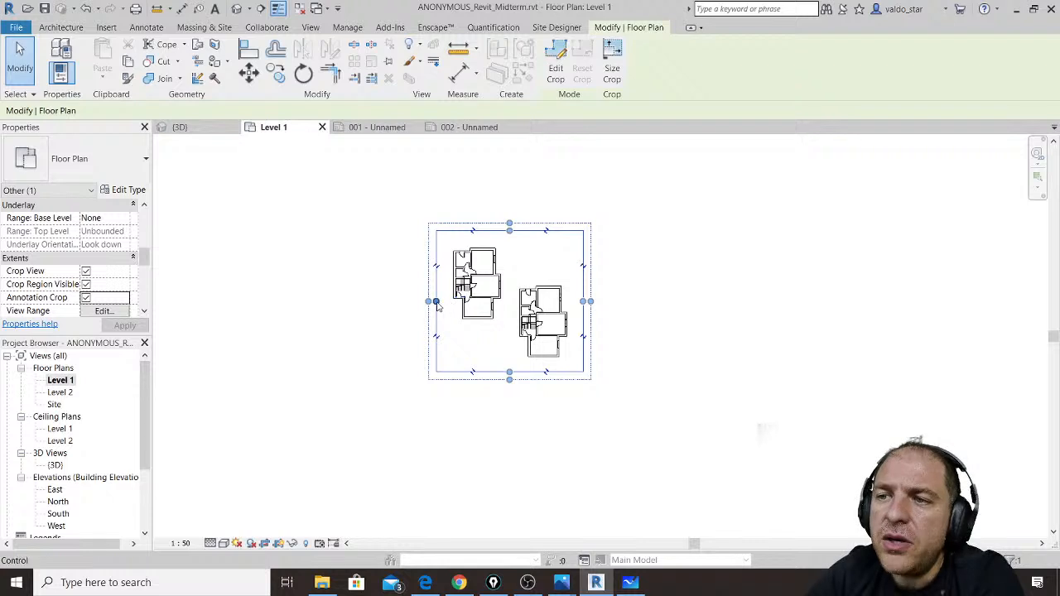
pyautogui.moveTo(437, 306)
pyautogui.mouseDown()
pyautogui.moveTo(389, 302)
pyautogui.moveTo(436, 303)
pyautogui.mouseUp()
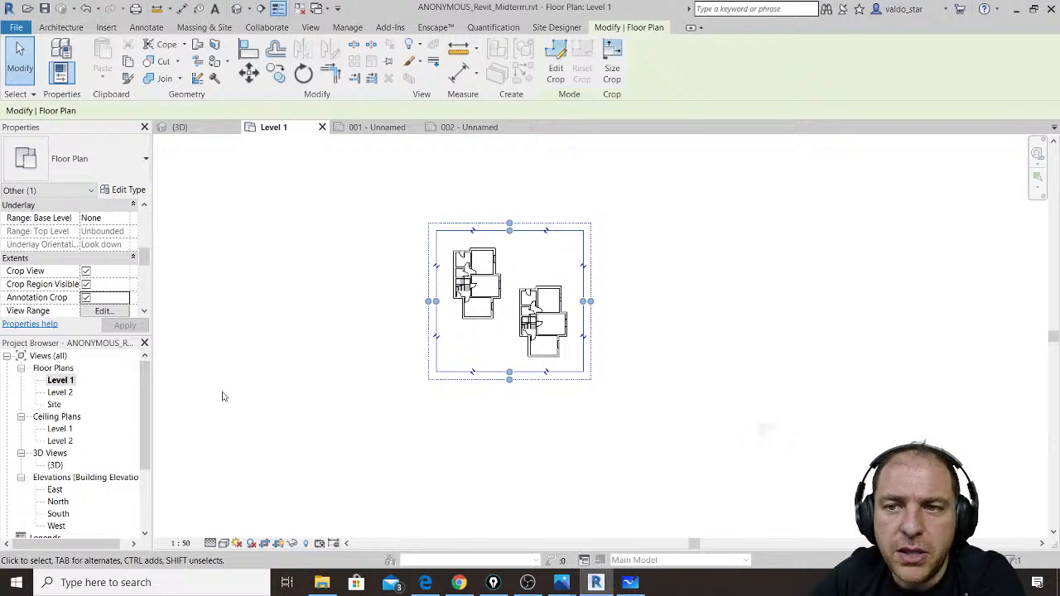
# Step: Duplicate the Level 1 floor plan view without detailing
pyautogui.click(65, 383)
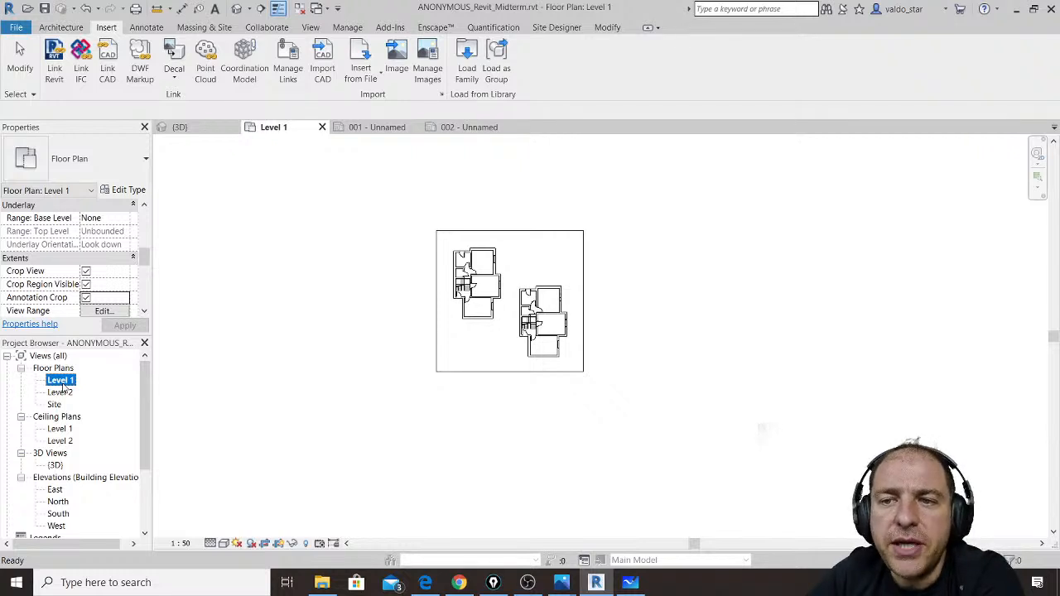
pyautogui.rightClick(63, 385)
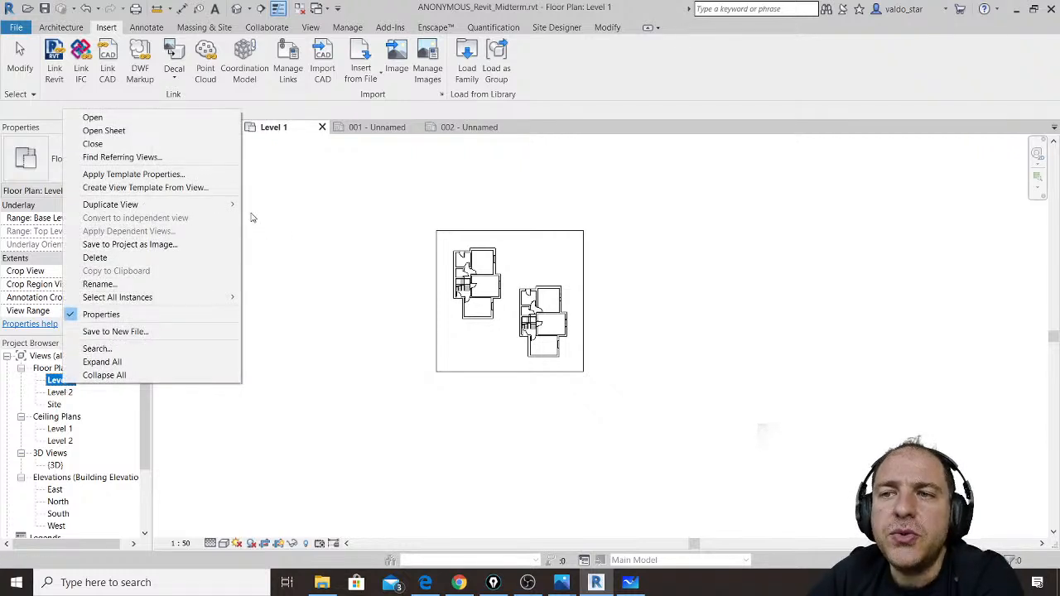
pyautogui.moveTo(233, 208)
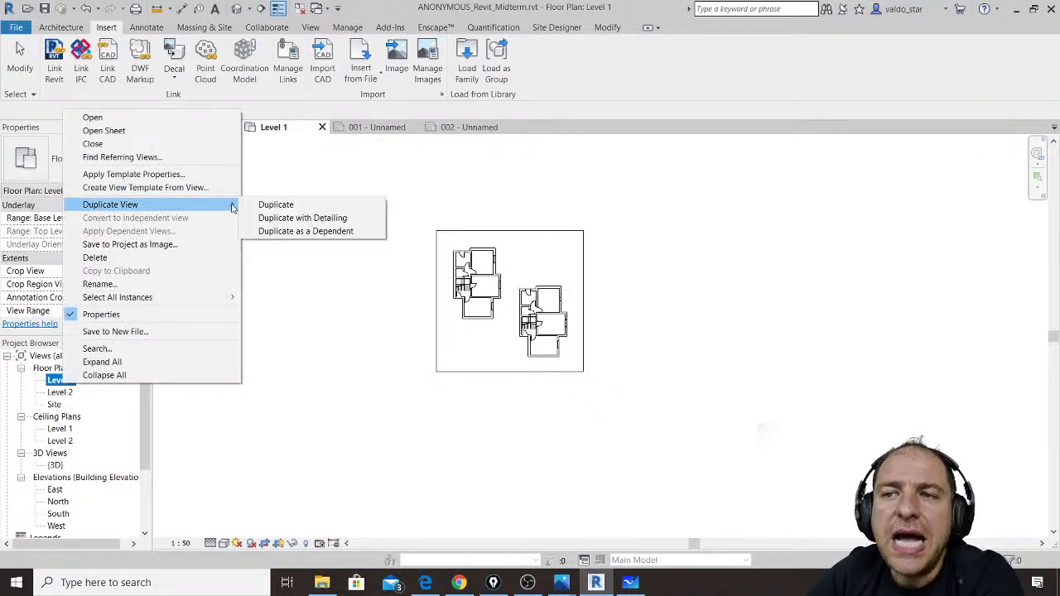
pyautogui.click(277, 206)
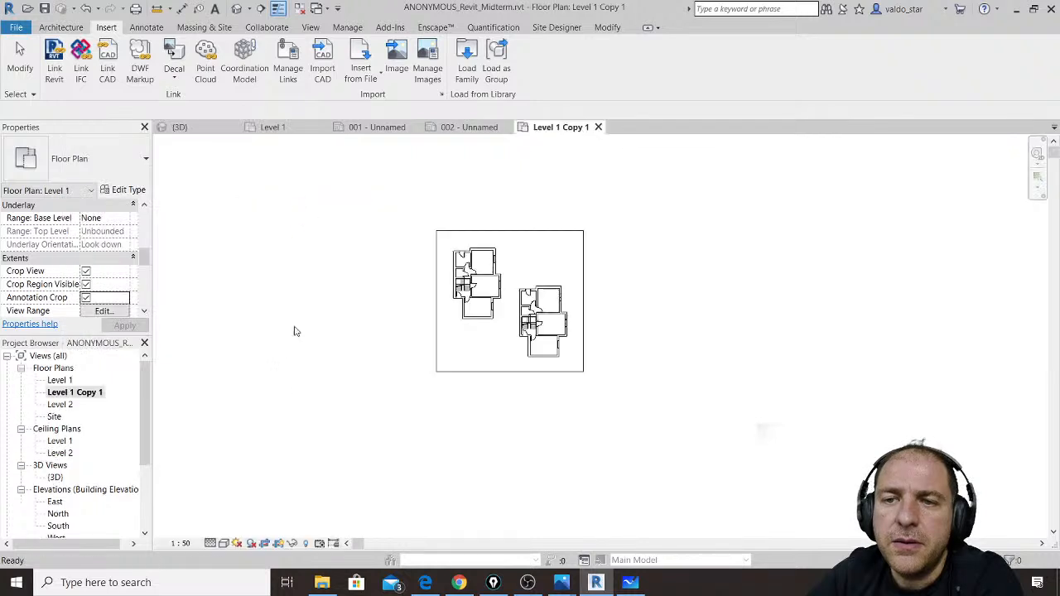
# Step: Rename the duplicated Level 1 floor plan view to "Level 1 cropped"
pyautogui.click(63, 381)
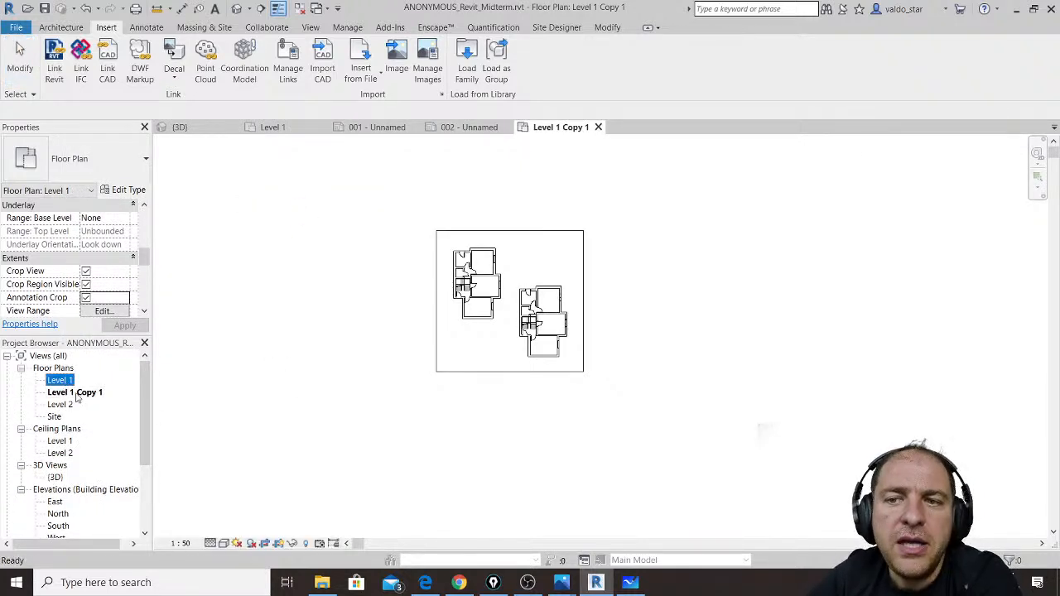
pyautogui.click(74, 393)
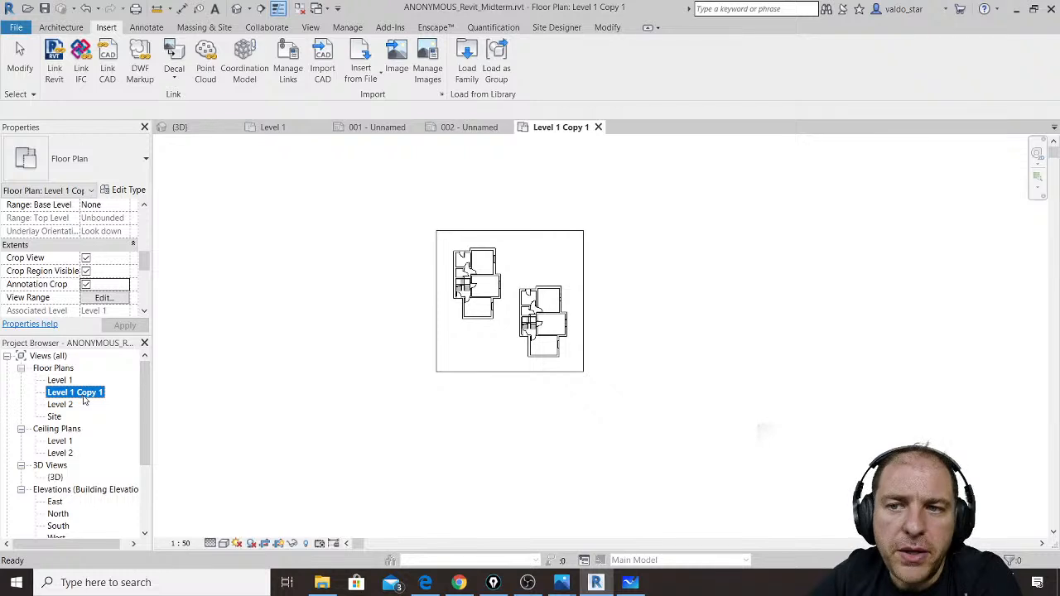
pyautogui.rightClick(84, 396)
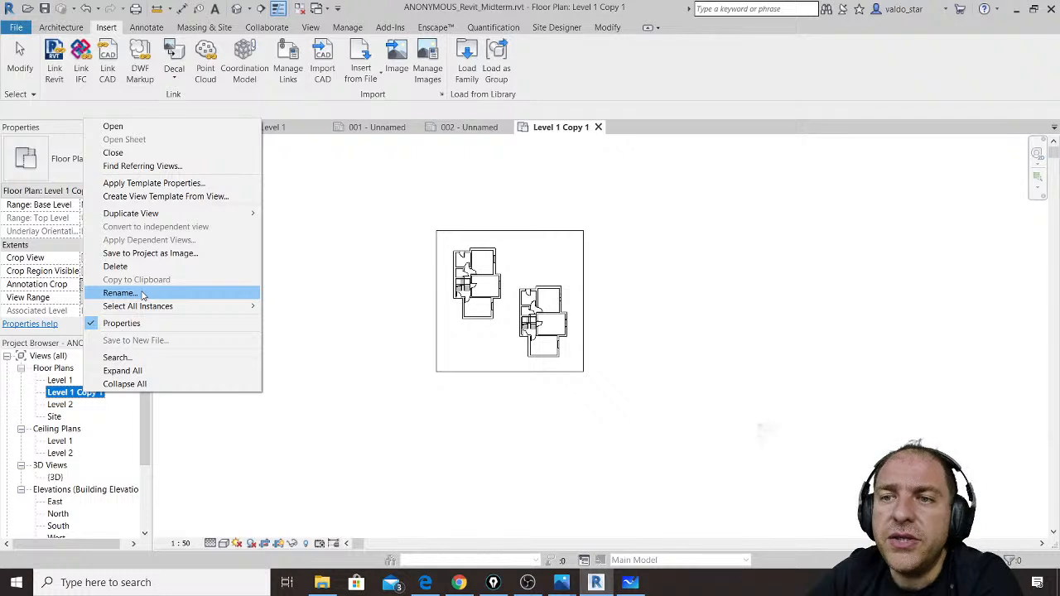
pyautogui.click(120, 293)
pyautogui.moveTo(77, 395); pyautogui.dragTo(108, 400)
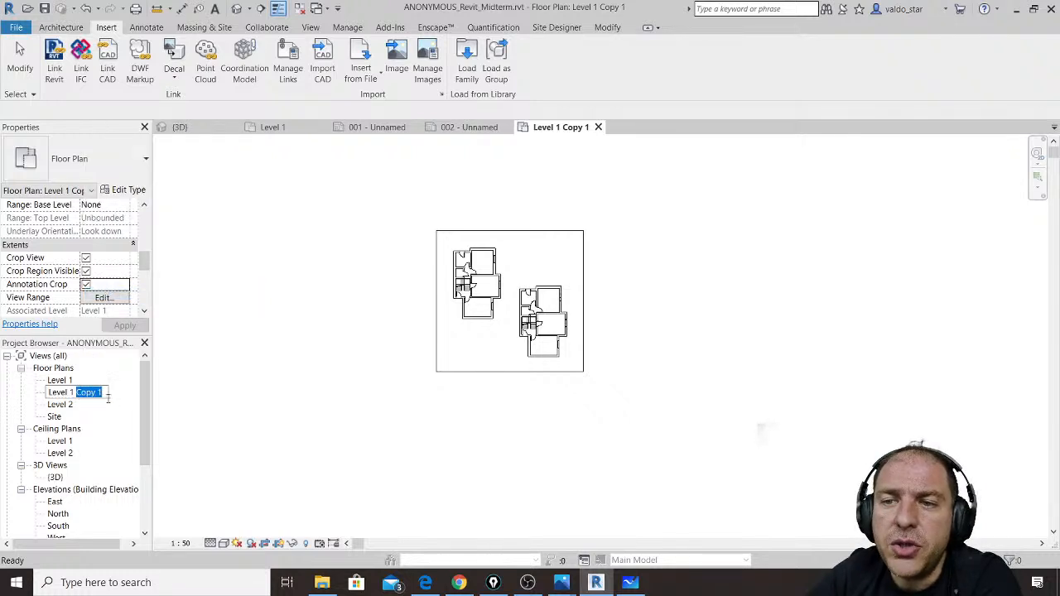
pyautogui.write('cr')
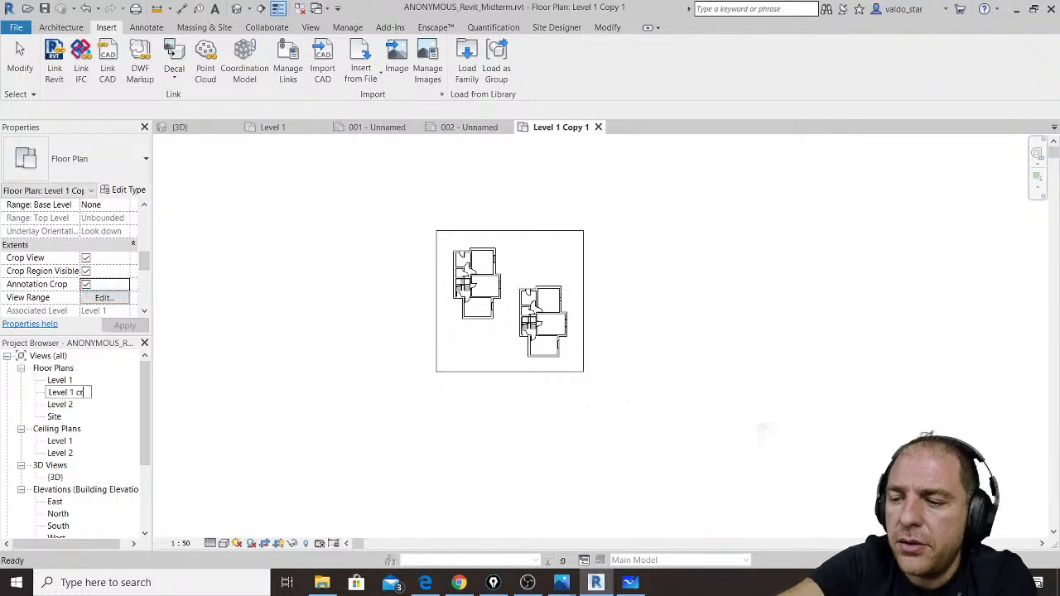
pyautogui.write('opped')
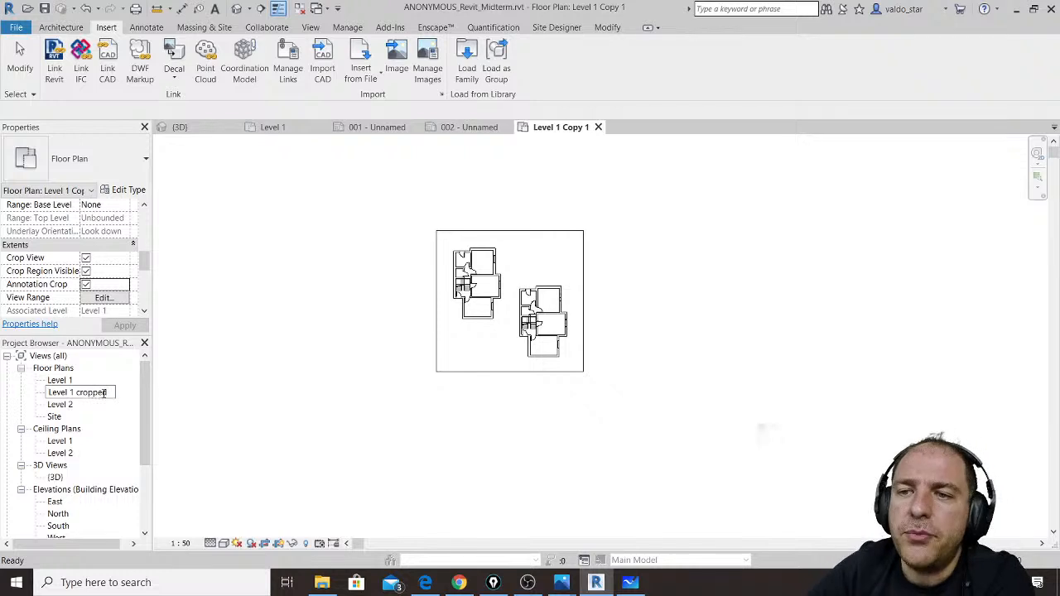
pyautogui.click(164, 388)
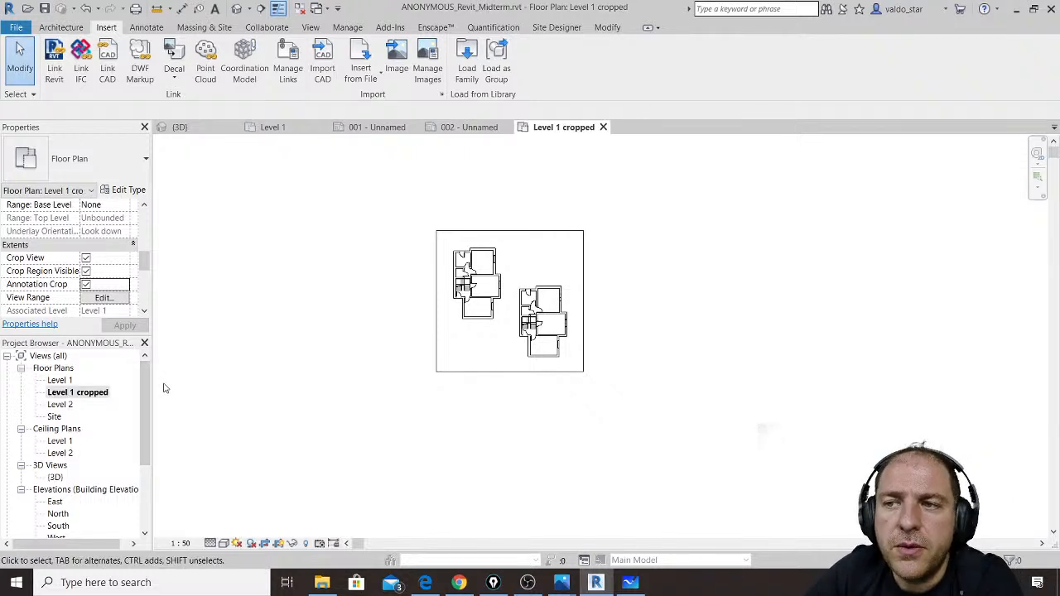
# Step: Shrink the crop region of Level 1 cropped on all sides so it closely frames only the lower-right house
pyautogui.rightClick(95, 396)
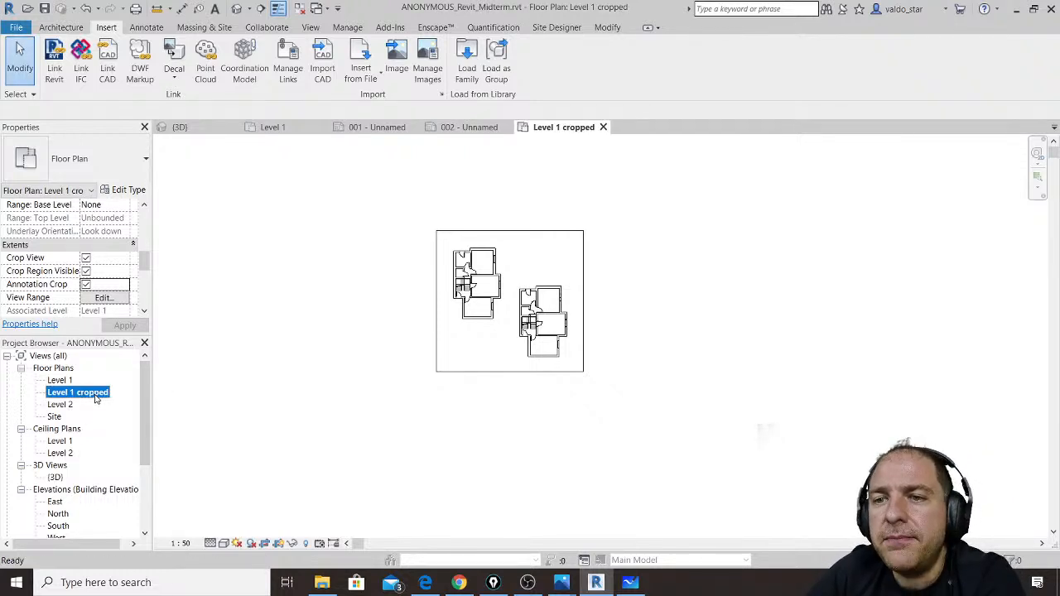
pyautogui.click(339, 329)
pyautogui.click(441, 303)
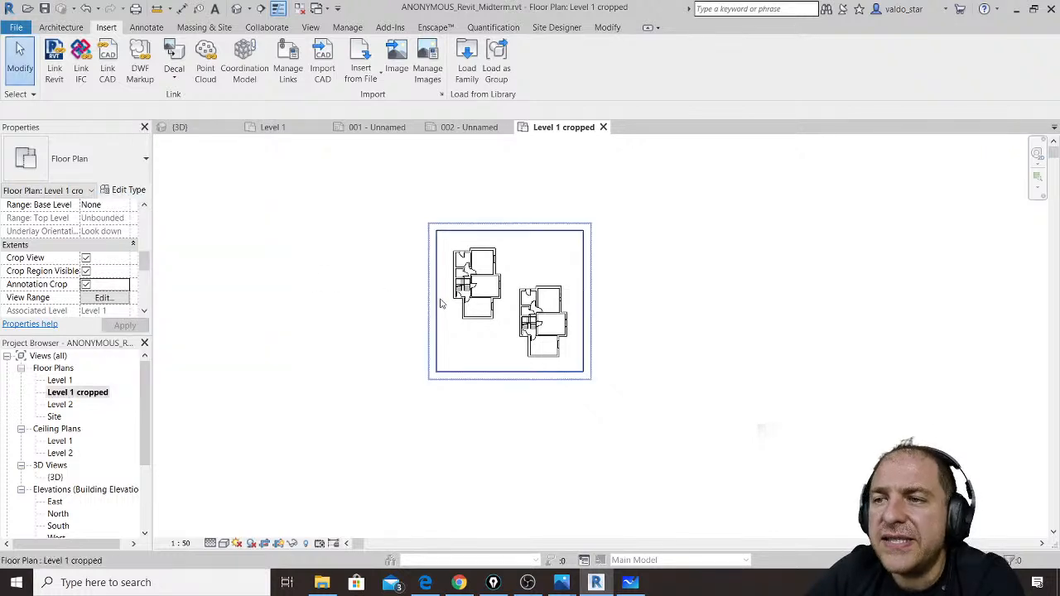
pyautogui.click(440, 303)
pyautogui.moveTo(439, 303); pyautogui.dragTo(509, 313)
pyautogui.moveTo(553, 230); pyautogui.dragTo(555, 276)
pyautogui.moveTo(583, 326); pyautogui.dragTo(575, 326)
pyautogui.scroll(3, 571, 373)
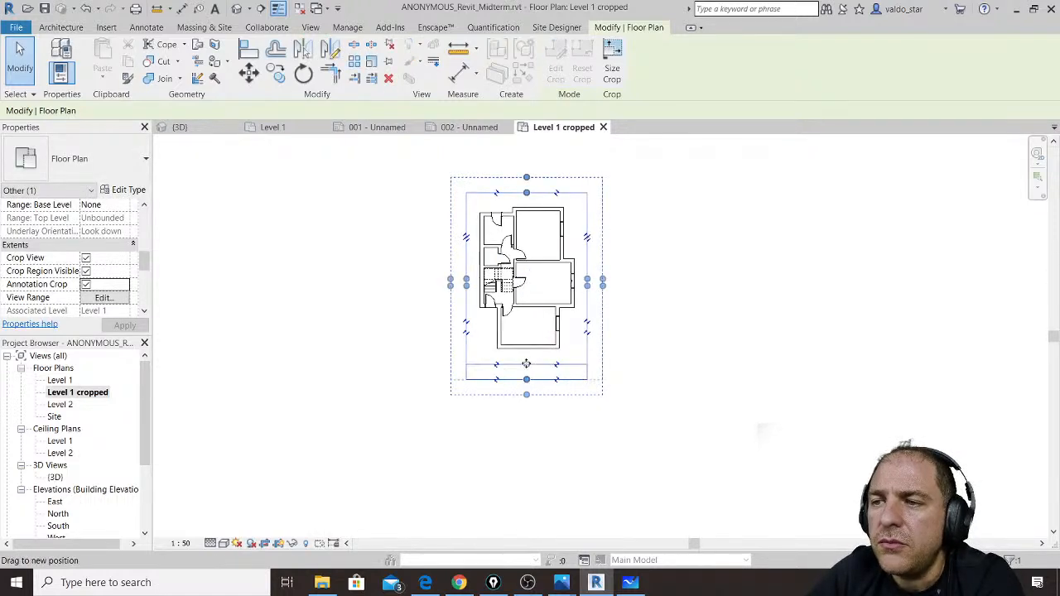
pyautogui.moveTo(526, 364); pyautogui.dragTo(526, 362)
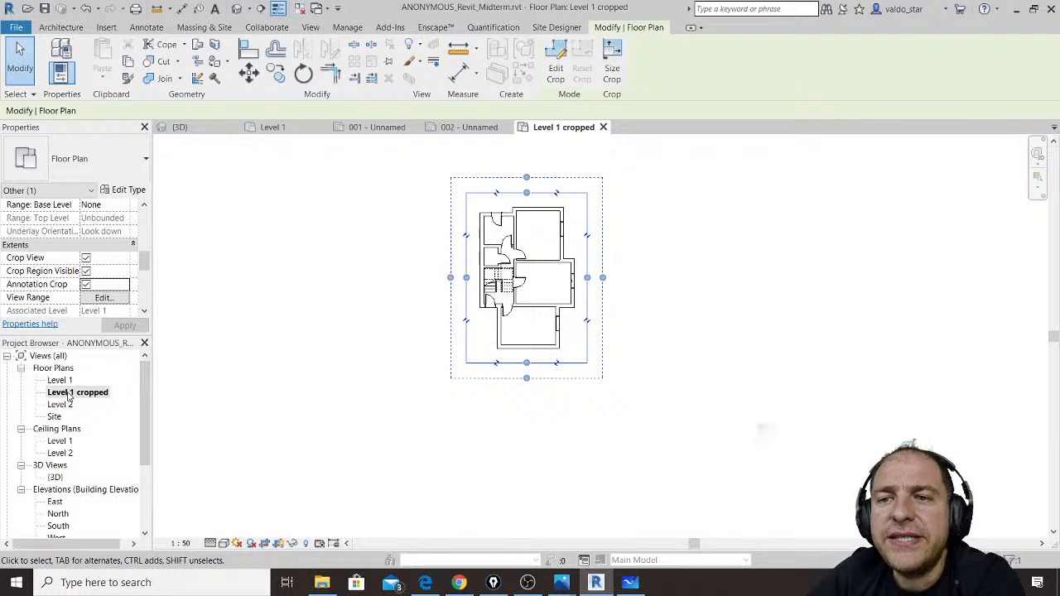
# Step: Open the Level 1 floor plan and try to disable its Crop View, Crop Region Visible and Annotation Crop
pyautogui.doubleClick(67, 382)
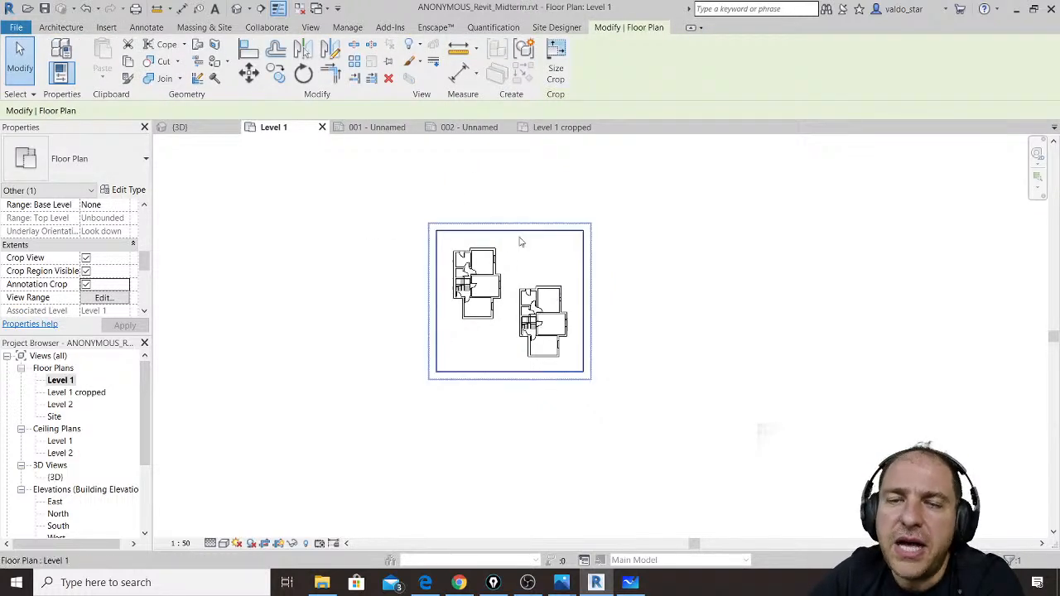
pyautogui.click(85, 258)
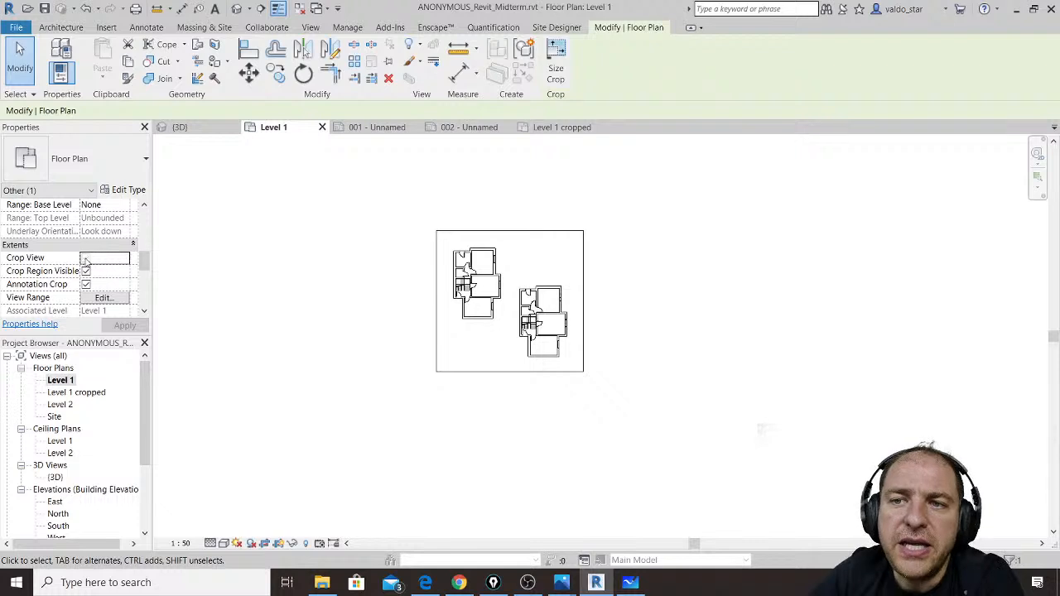
pyautogui.click(86, 271)
pyautogui.click(85, 284)
pyautogui.click(124, 325)
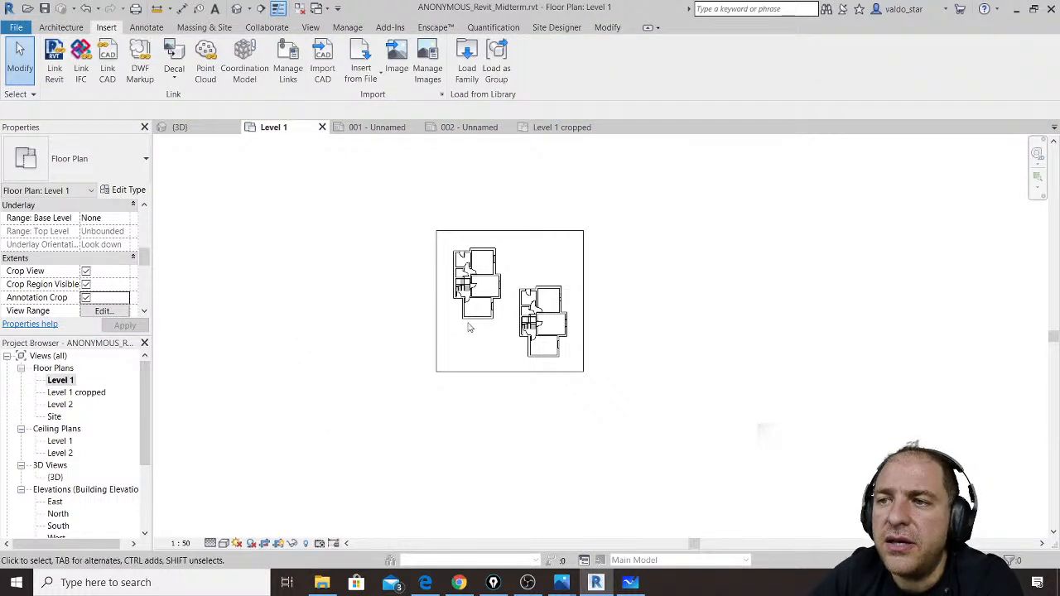
# Step: Turn off Crop View, Crop Region Visible and Annotation Crop in the Level 1 floor plan
pyautogui.moveTo(346, 427); pyautogui.dragTo(368, 452, button='middle')
pyautogui.scroll(-1, 365, 446)
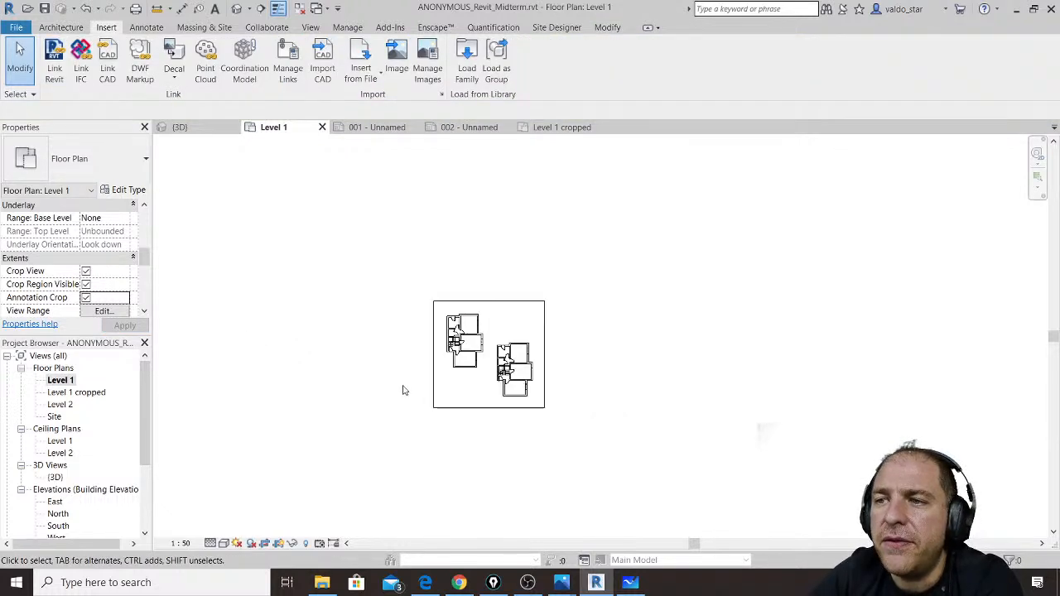
pyautogui.click(92, 272)
pyautogui.click(86, 285)
pyautogui.click(85, 297)
pyautogui.click(86, 271)
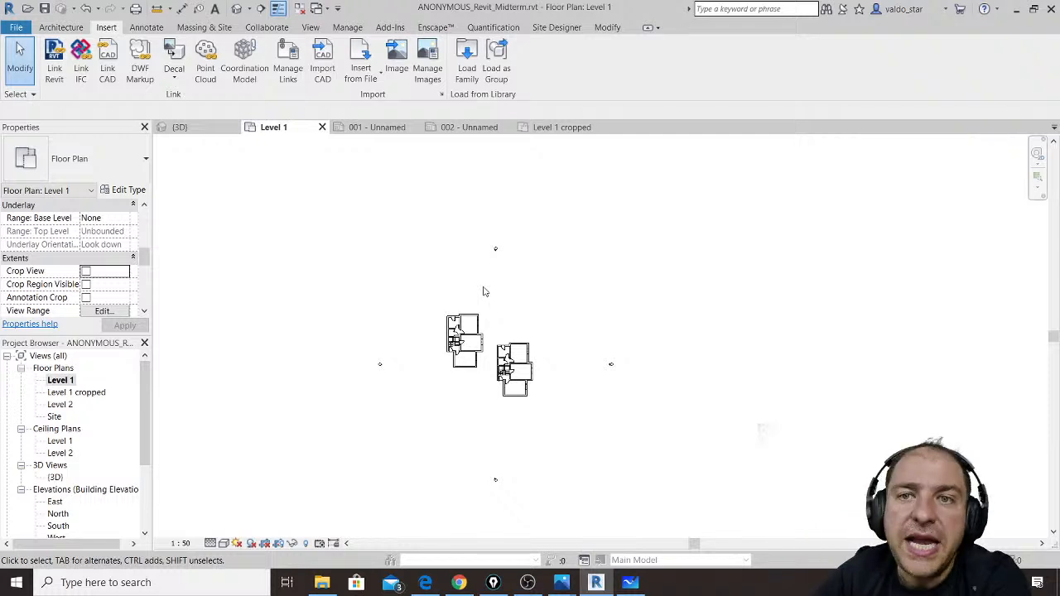
# Step: Open the Level 1 cropped view and enable Crop View, Crop Region Visible and Annotation Crop
pyautogui.doubleClick(75, 394)
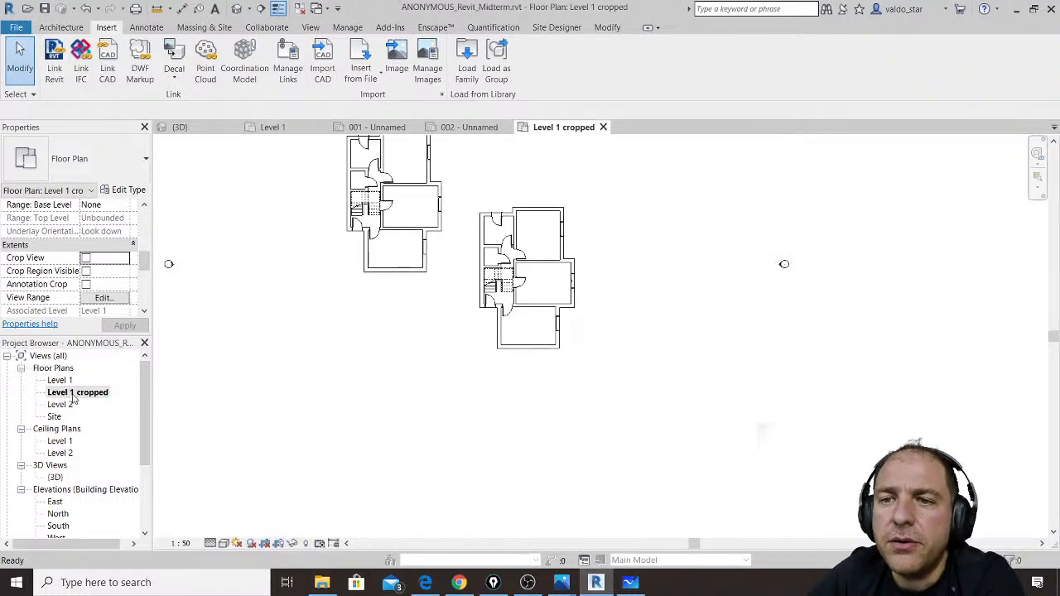
pyautogui.click(86, 258)
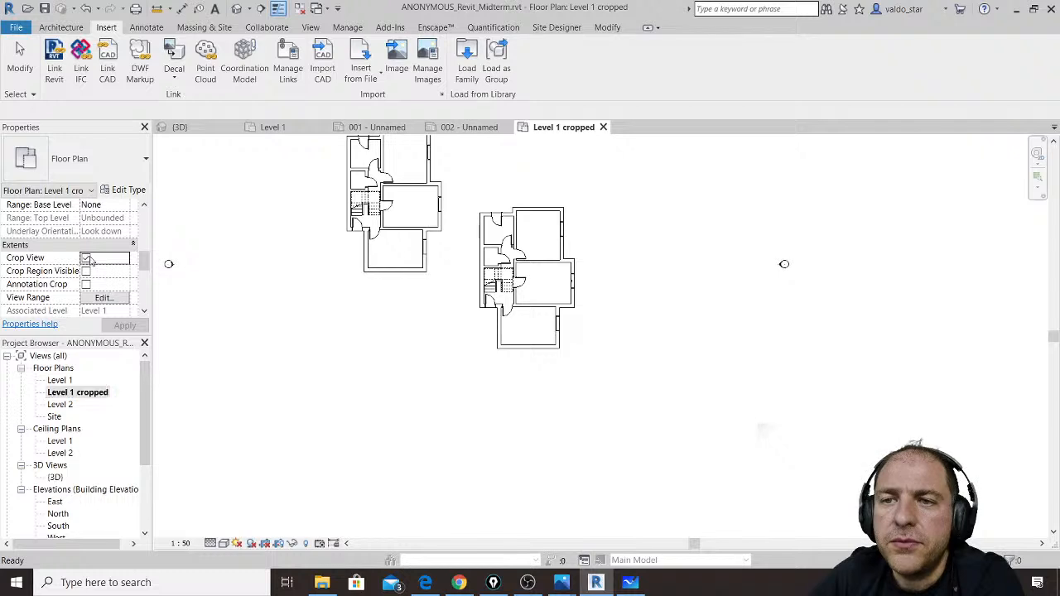
pyautogui.click(86, 271)
pyautogui.click(86, 284)
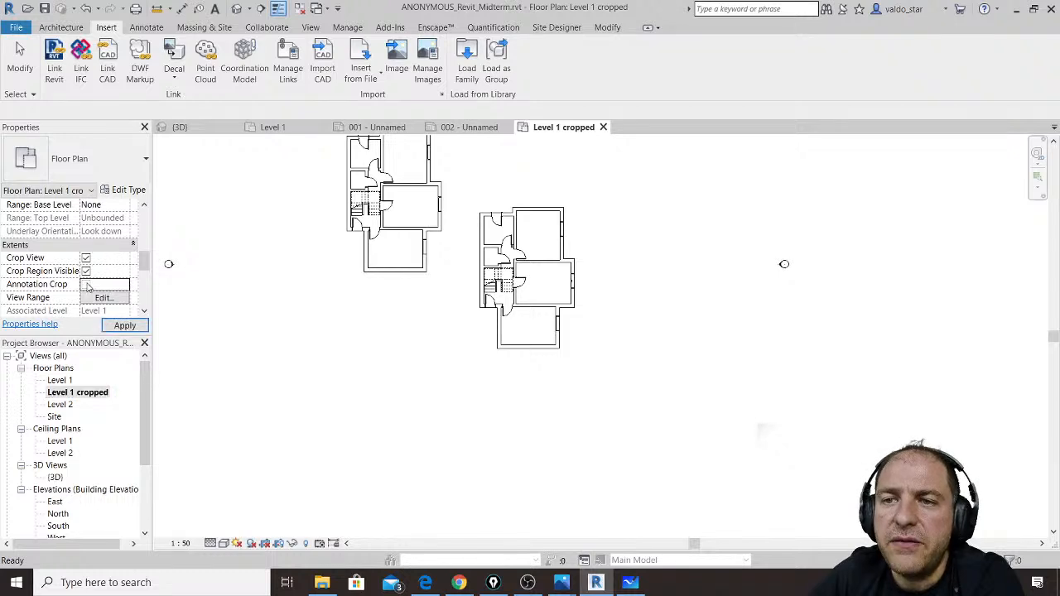
pyautogui.click(126, 325)
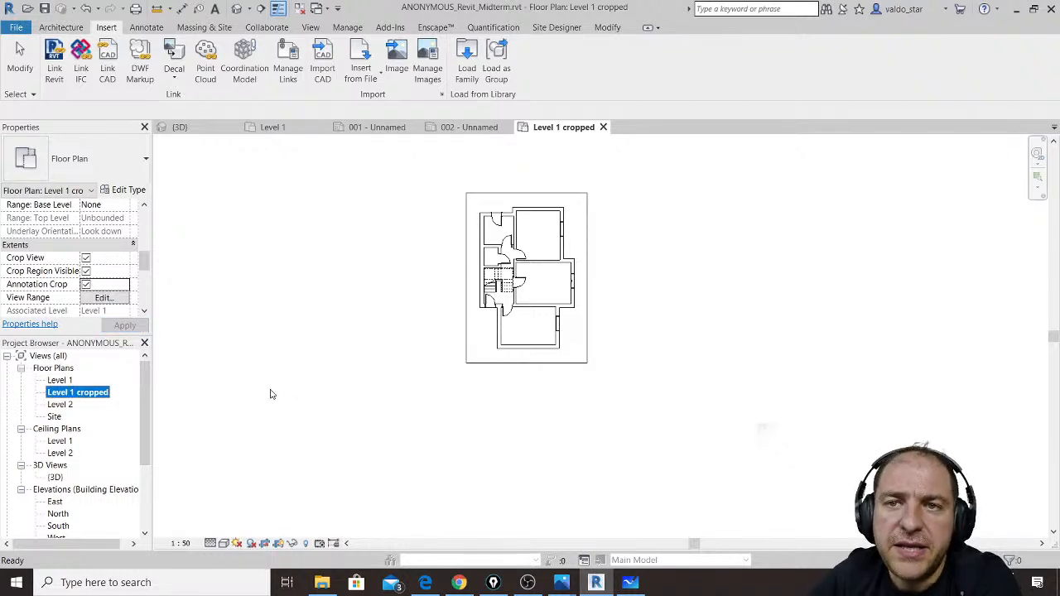
pyautogui.click(380, 359)
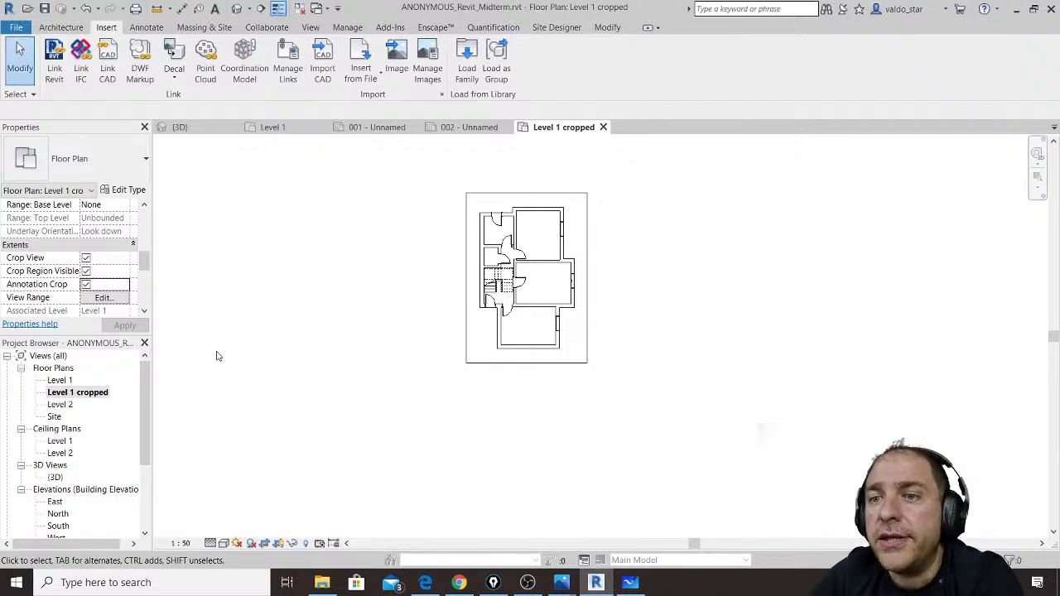
# Step: Place M_Desk 1525 x 762mm components along the walls of the lower and middle rooms in the Level 1 cropped plan
pyautogui.click(61, 27)
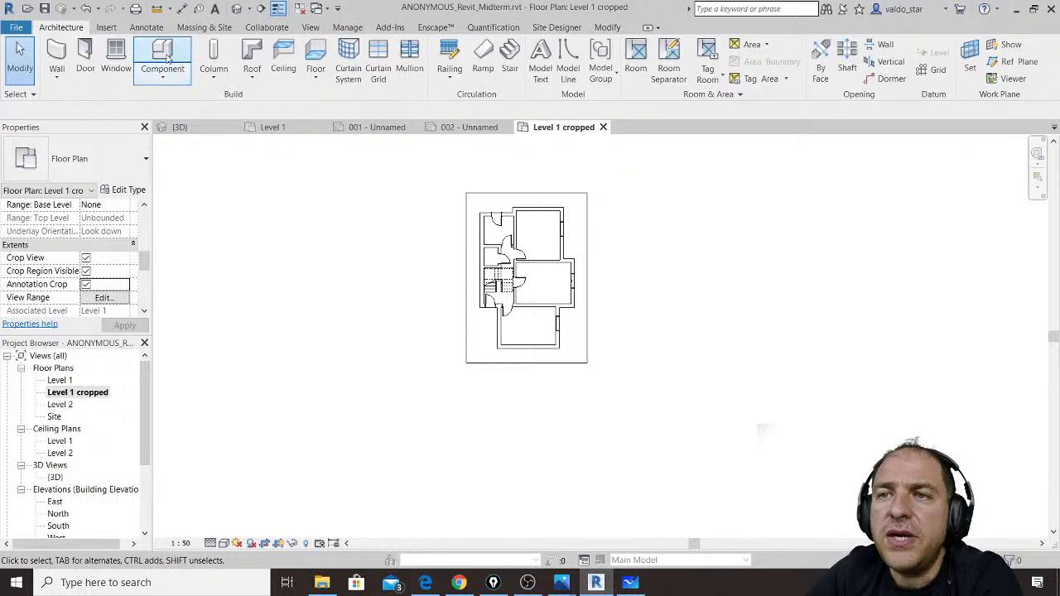
pyautogui.click(163, 60)
pyautogui.scroll(5, 538, 332)
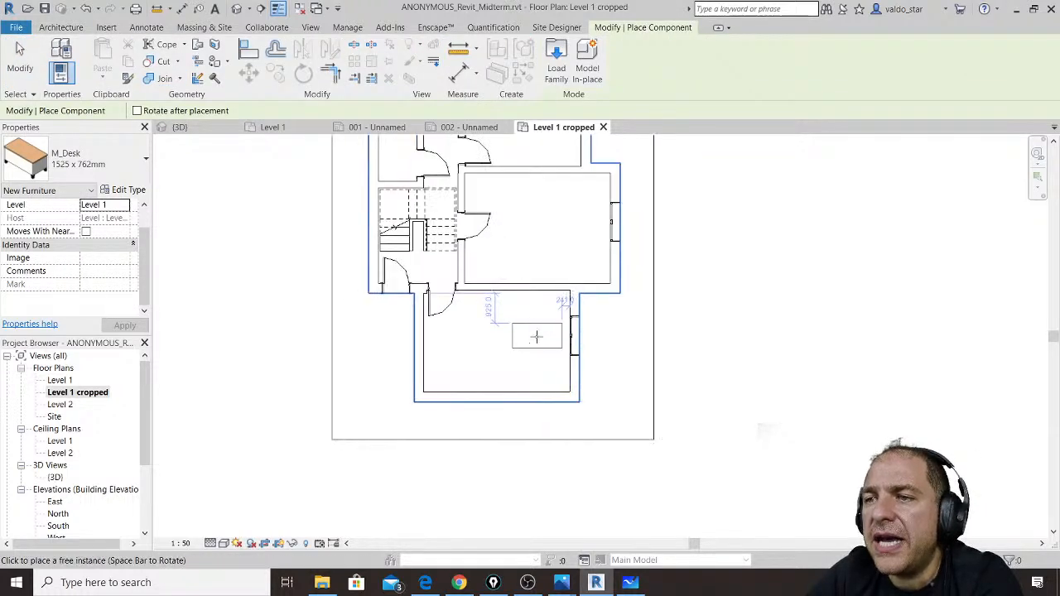
pyautogui.scroll(5, 537, 336)
pyautogui.scroll(-2, 544, 352)
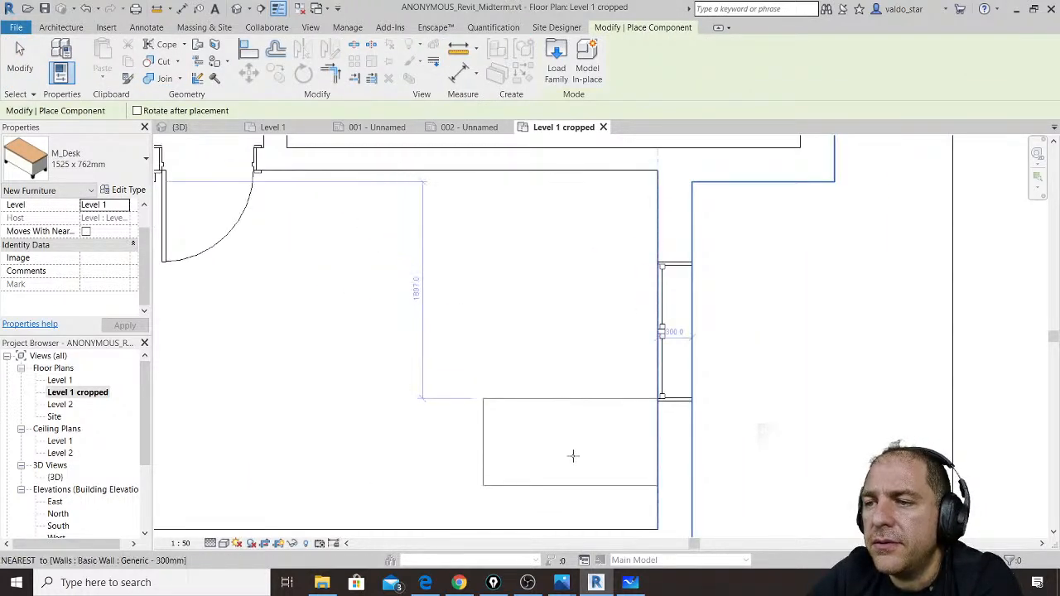
pyautogui.click(572, 486)
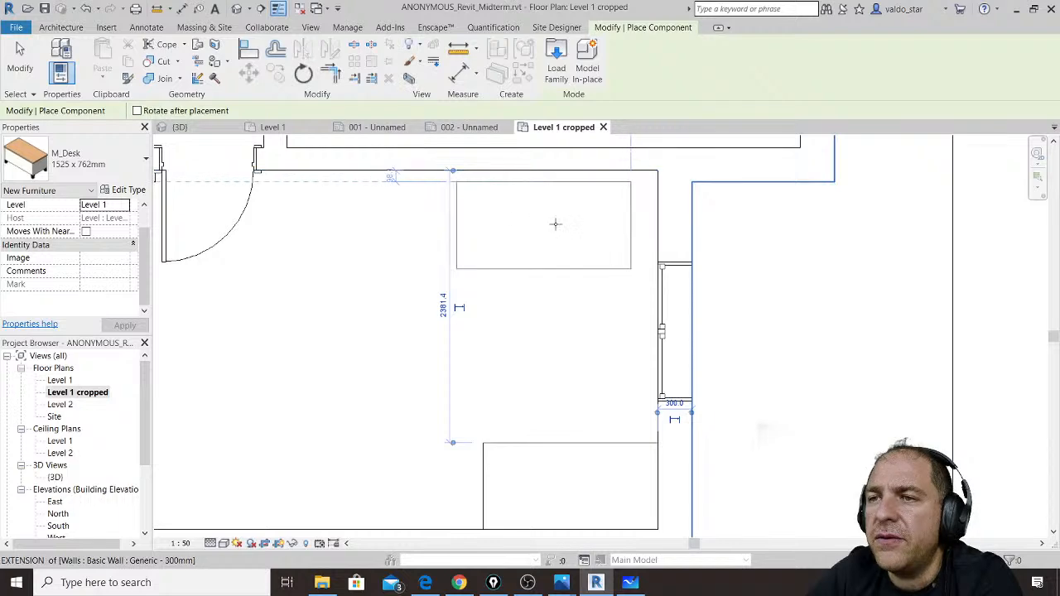
pyautogui.scroll(-2, 577, 224)
pyautogui.moveTo(578, 225); pyautogui.dragTo(542, 433, button='middle')
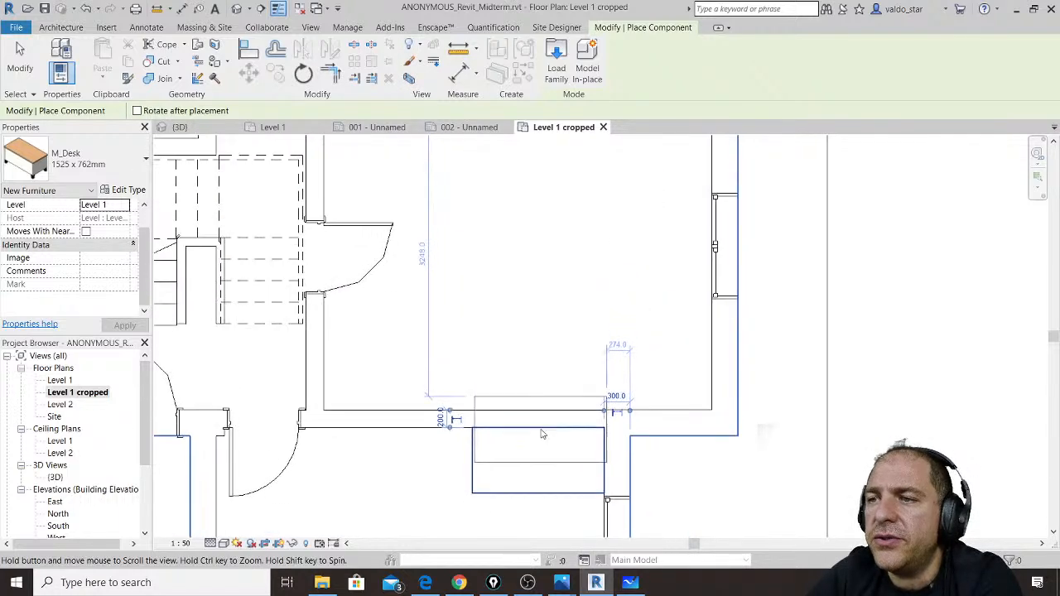
pyautogui.click(620, 372)
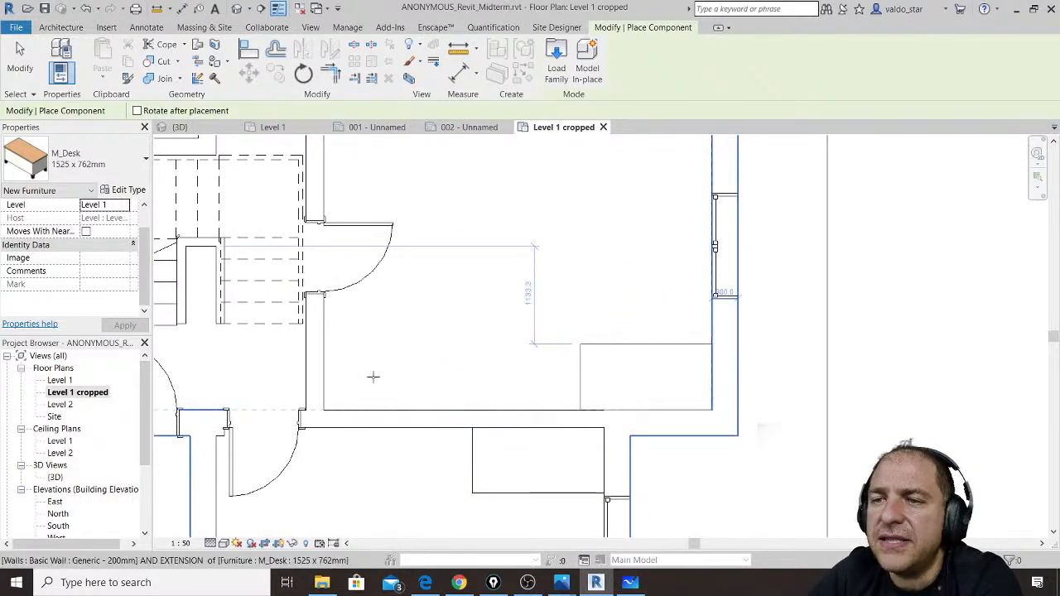
# Step: Add more desks turned 90 degrees in the middle and upper rooms, and finish placing components
pyautogui.moveTo(535, 237); pyautogui.dragTo(592, 570, button='middle')
pyautogui.press('space')
pyautogui.click(595, 278)
pyautogui.click(458, 264)
pyautogui.press('space')
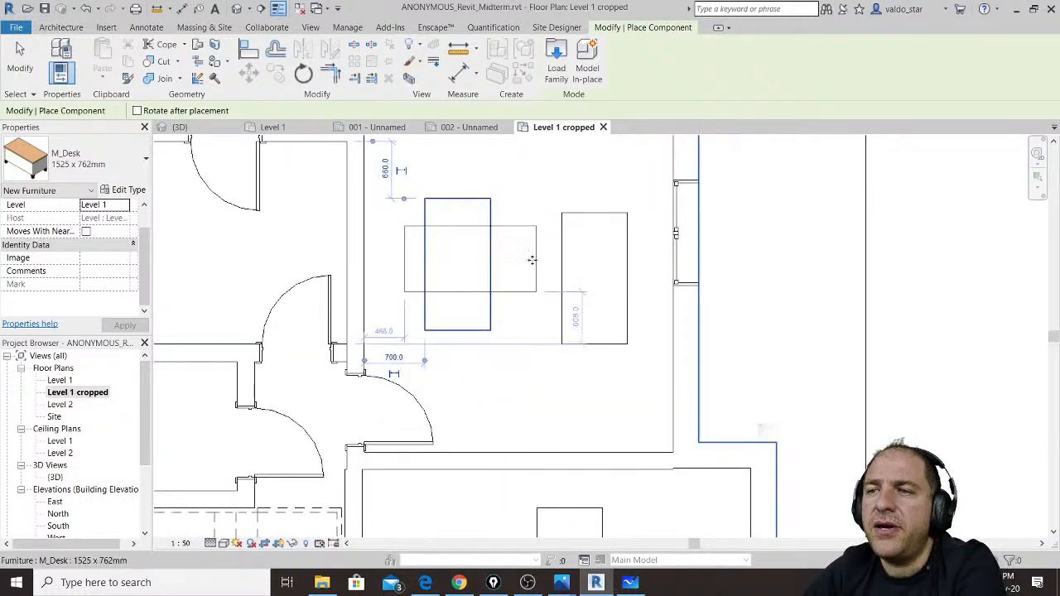
pyautogui.scroll(-3, 532, 260)
pyautogui.press('Escape')
pyautogui.press('Escape')
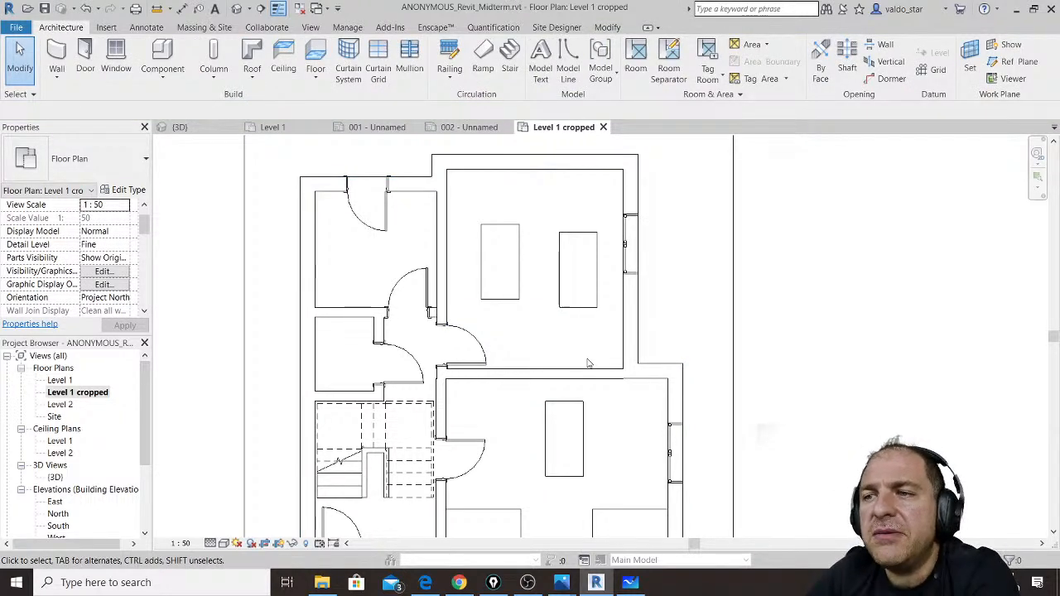
# Step: Check the placed desks in the uncropped Level 1 floor plan and return to the Level 1 cropped view
pyautogui.scroll(-2, 577, 303)
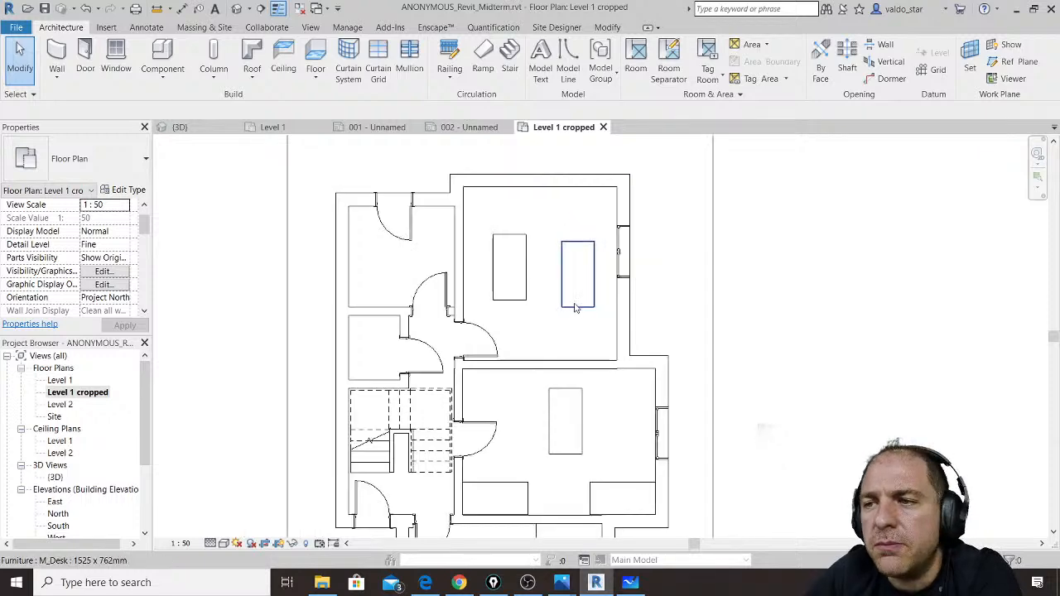
pyautogui.doubleClick(60, 380)
pyautogui.scroll(3, 514, 364)
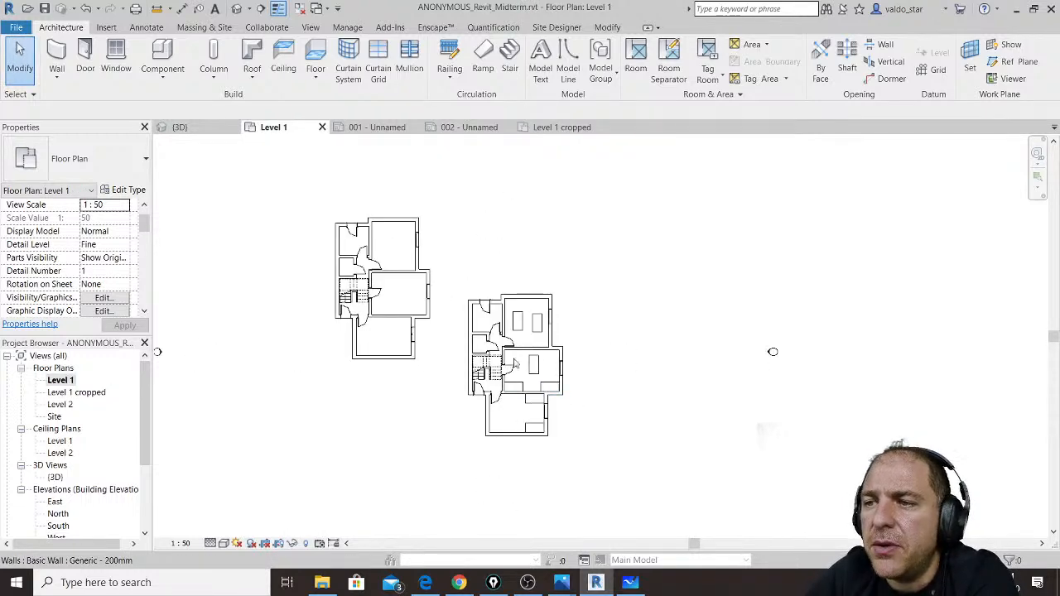
pyautogui.doubleClick(87, 394)
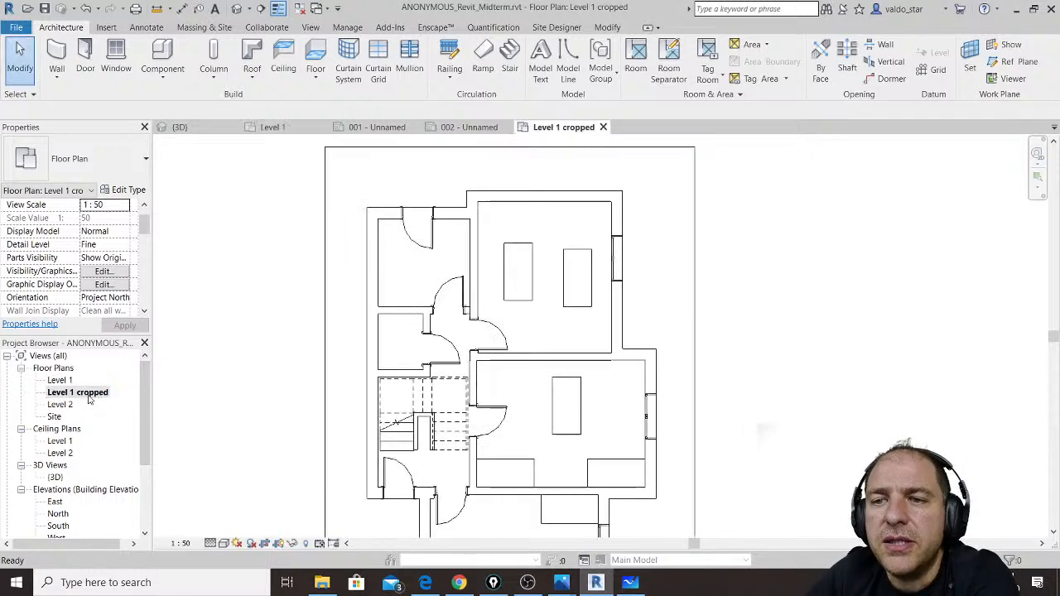
pyautogui.scroll(-1, 478, 274)
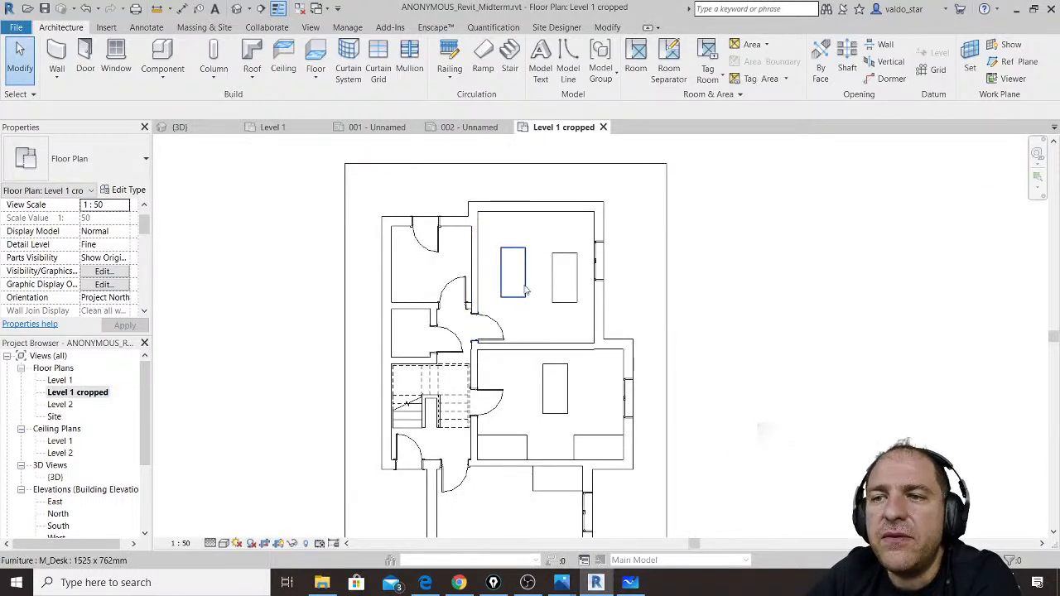
# Step: Duplicate the Level 1 cropped view and widen the project browser to fit longer view names
pyautogui.rightClick(83, 393)
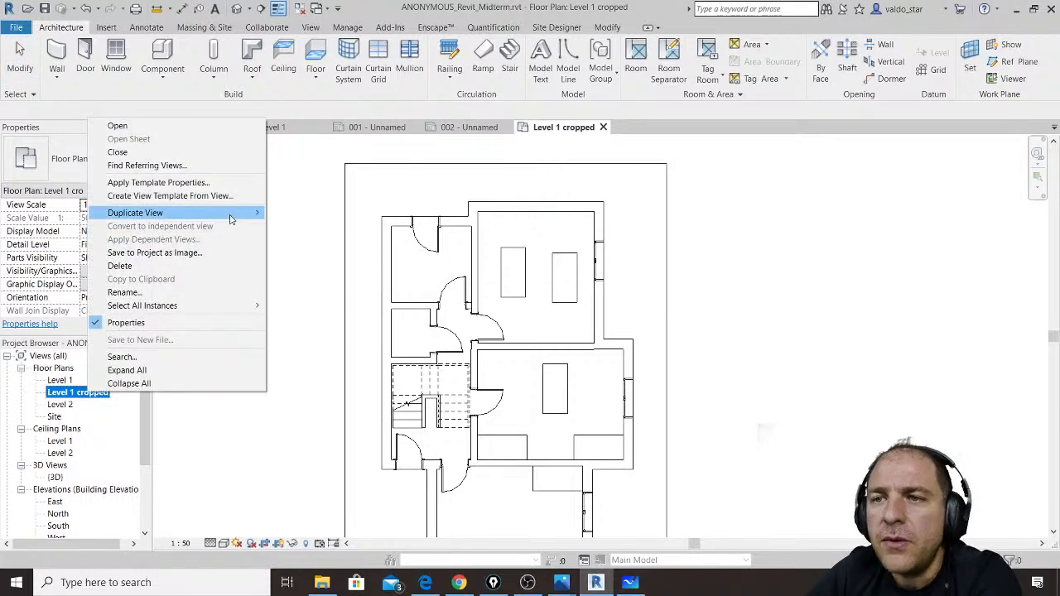
pyautogui.moveTo(233, 217)
pyautogui.click(311, 218)
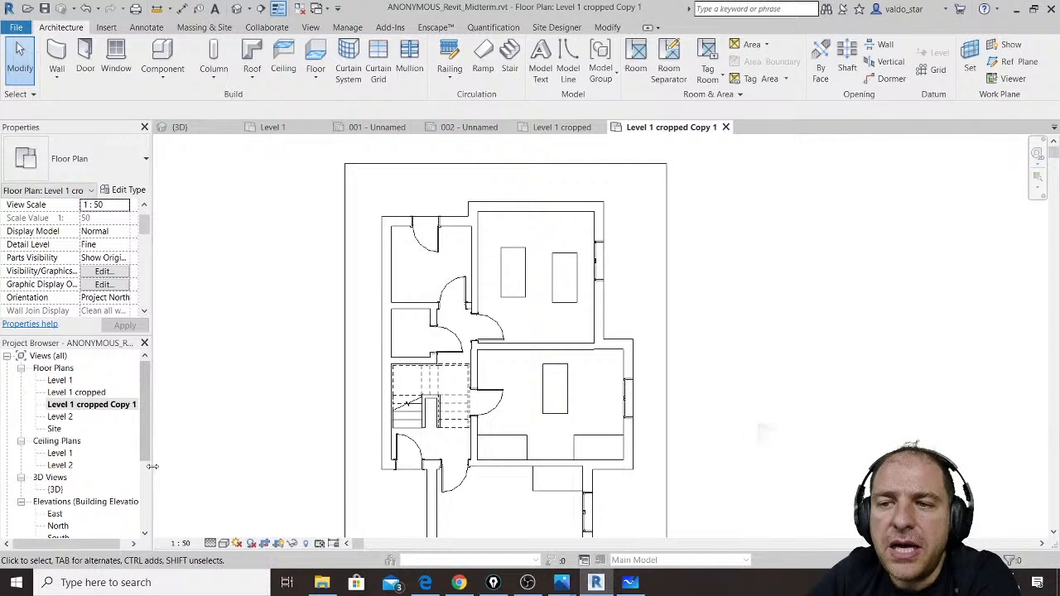
pyautogui.moveTo(152, 466); pyautogui.dragTo(173, 466)
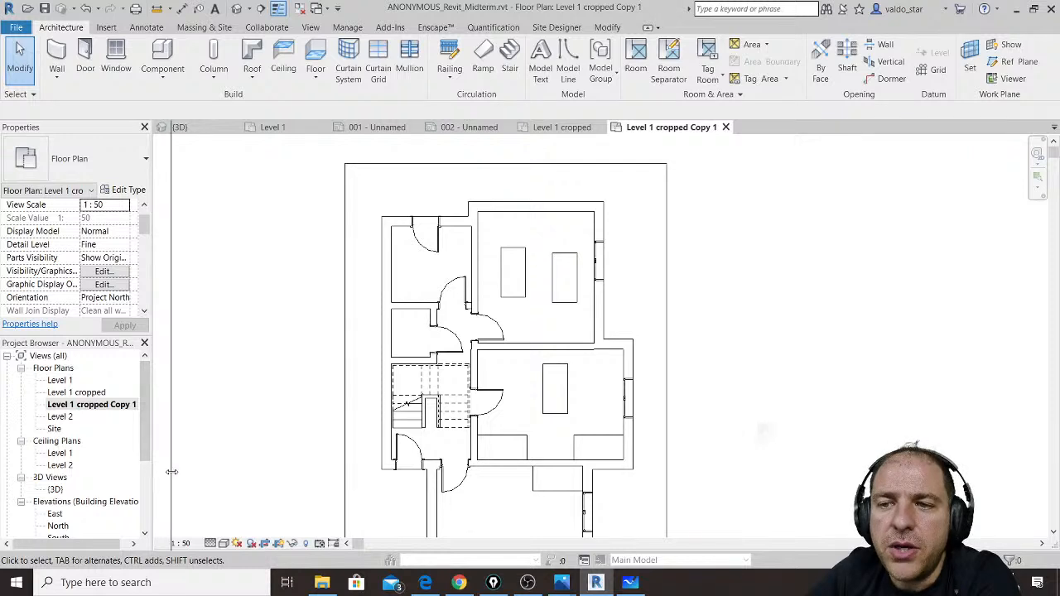
# Step: Rename the duplicated floor plan view to "Level 1 cropped no furniture"
pyautogui.rightClick(100, 406)
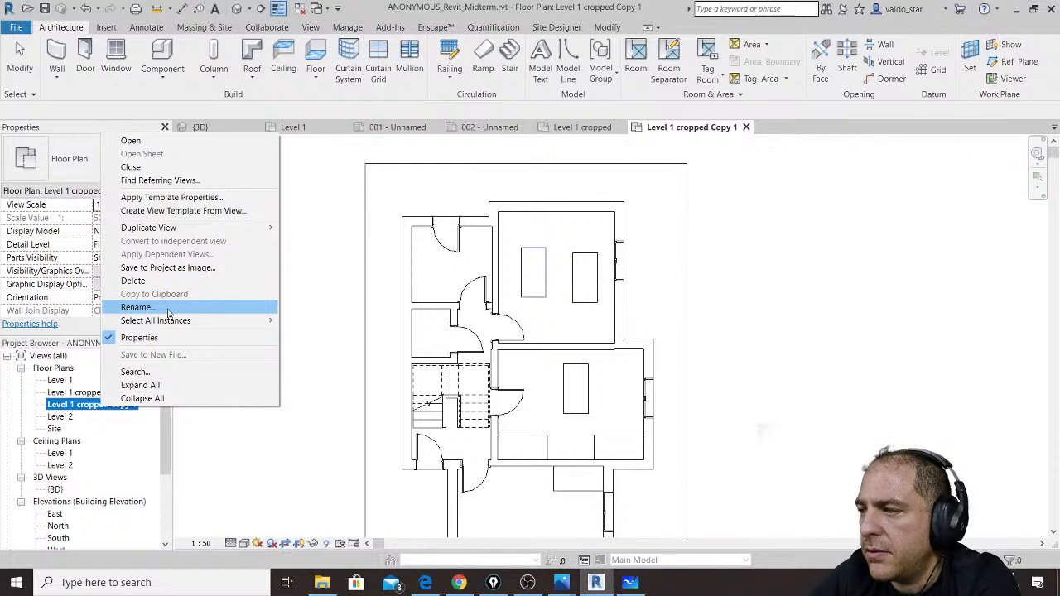
pyautogui.click(137, 307)
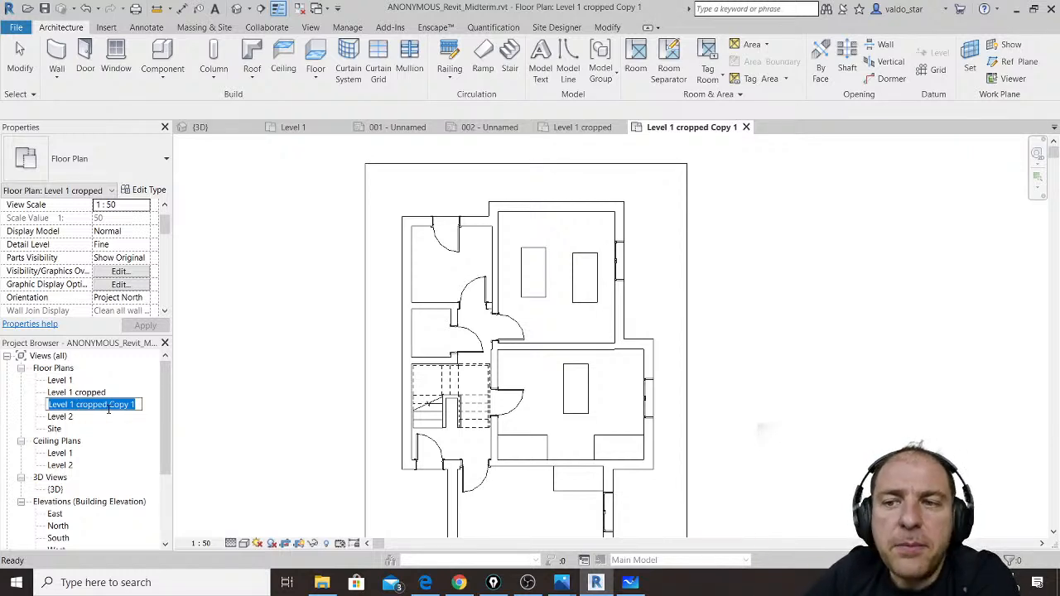
pyautogui.moveTo(110, 404); pyautogui.dragTo(141, 405)
pyautogui.write('no')
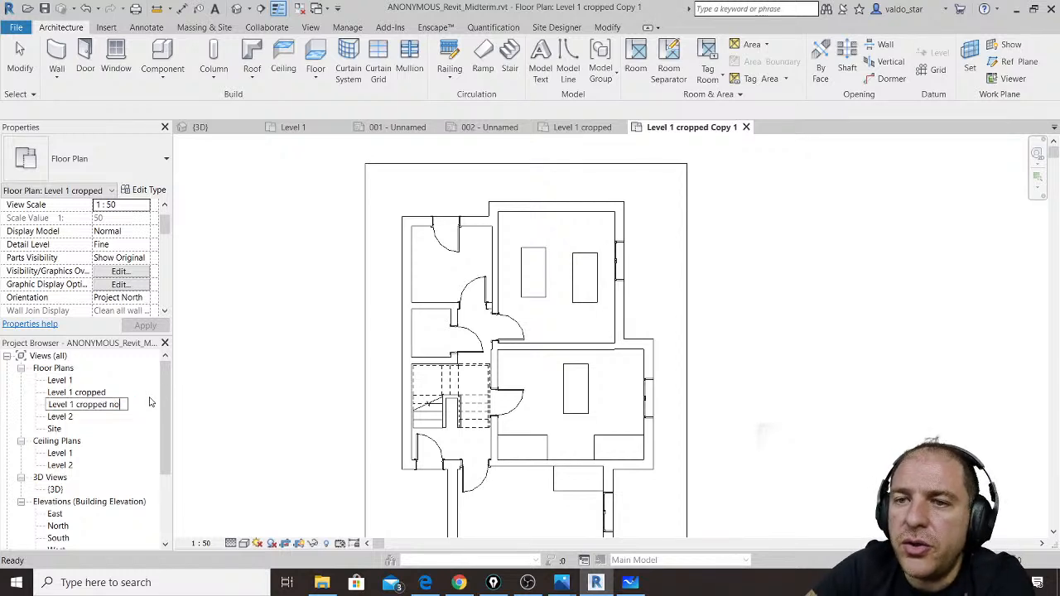
pyautogui.write(' fur')
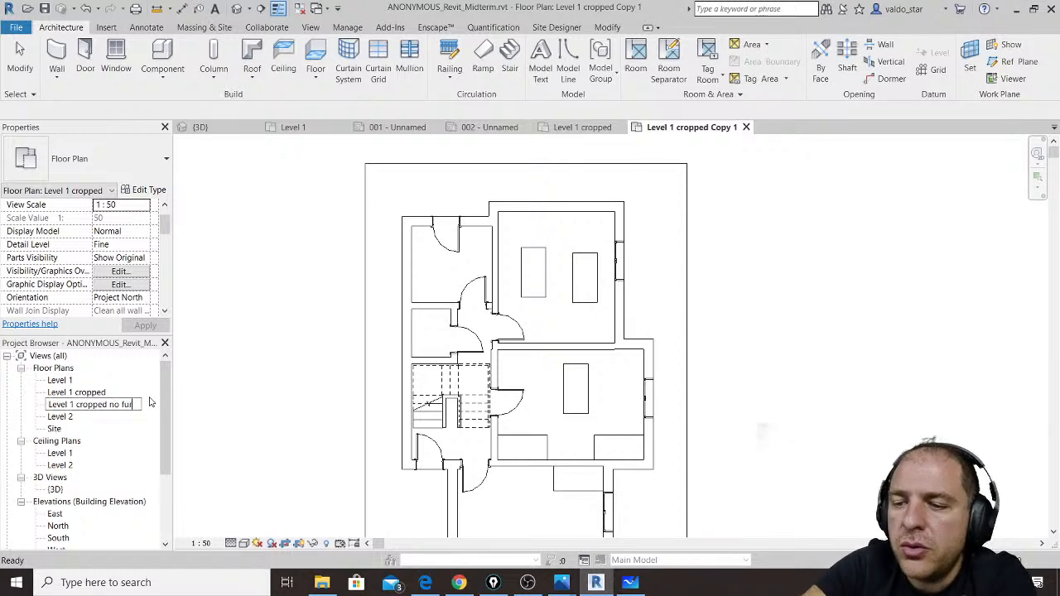
pyautogui.write('niture')
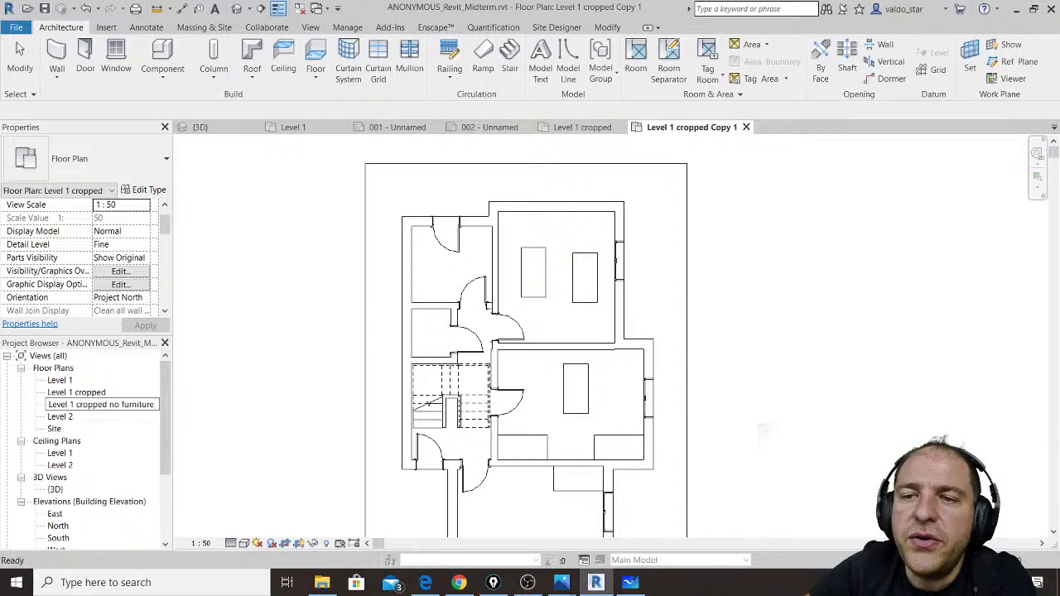
pyautogui.press('Return')
pyautogui.click(106, 405)
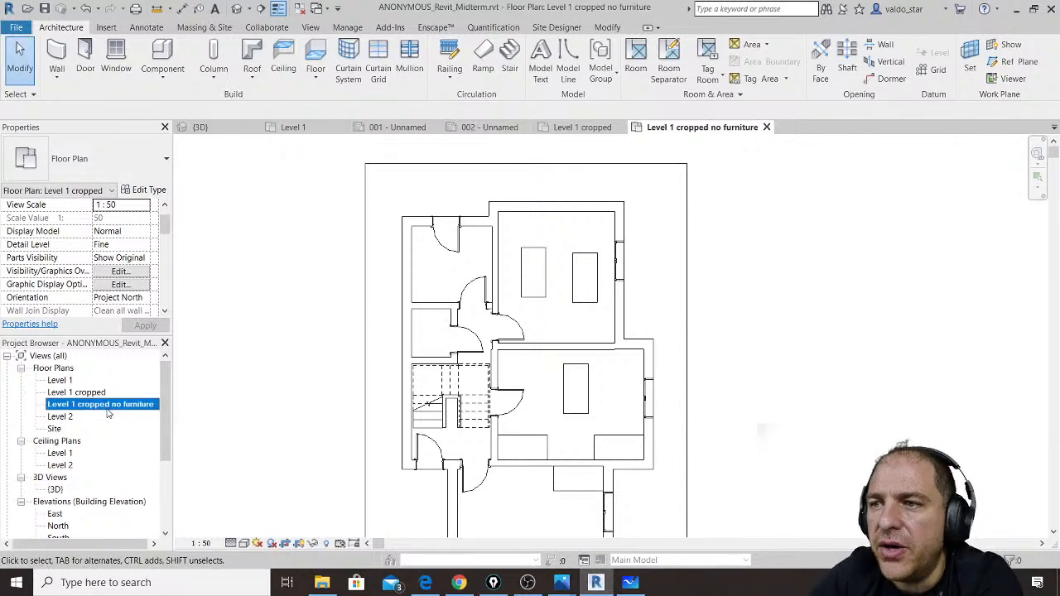
# Step: Hide only the left desk of the upper room as an individual element in the no furniture view
pyautogui.click(540, 255)
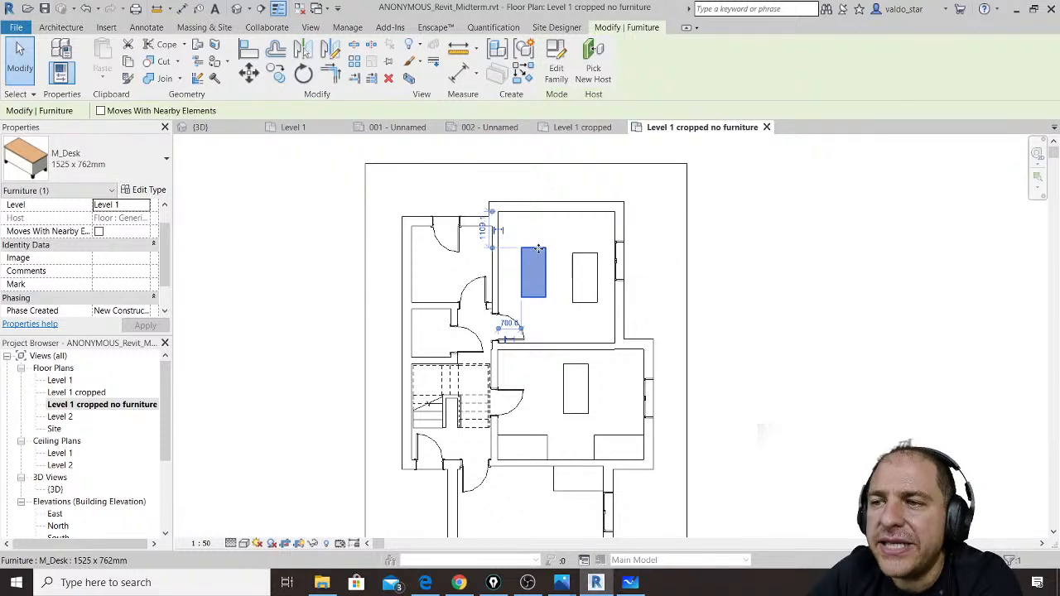
pyautogui.rightClick(539, 249)
pyautogui.moveTo(591, 309)
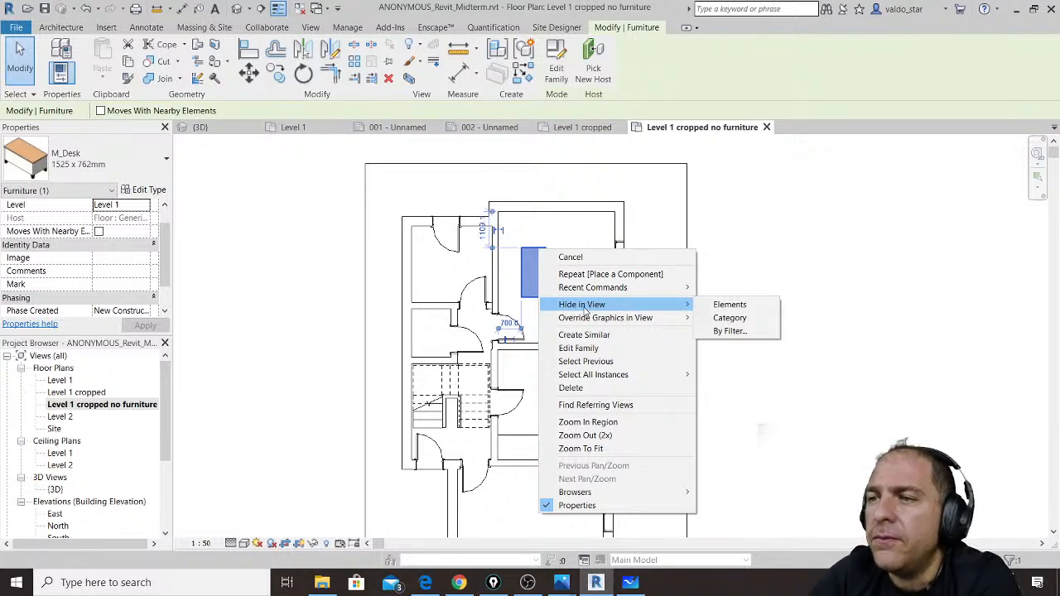
pyautogui.click(723, 309)
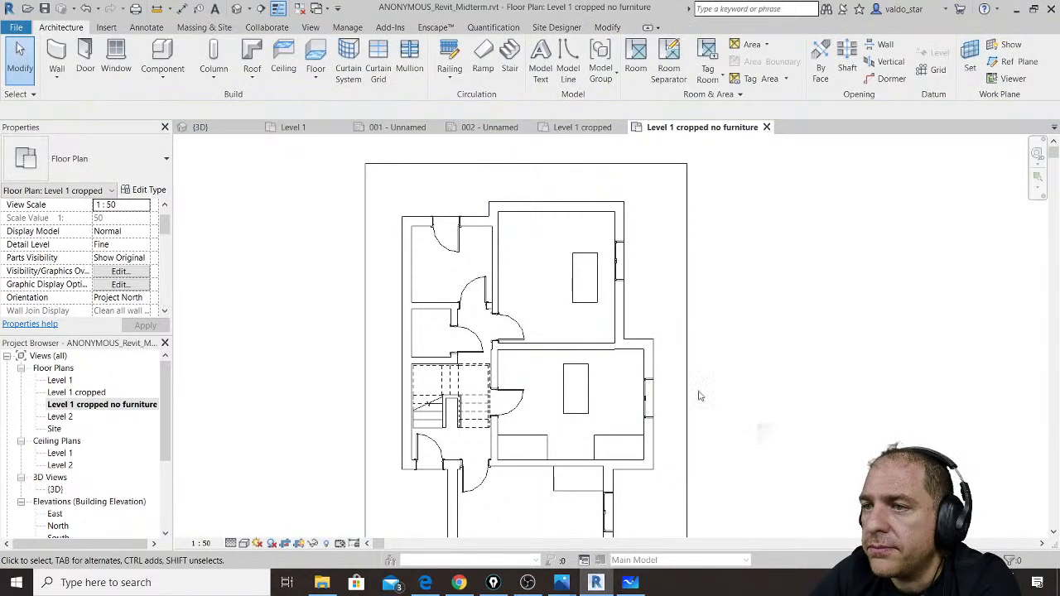
# Step: Hide the entire furniture category in the Level 1 cropped no furniture view, using the remaining upper-room desk
pyautogui.click(594, 297)
pyautogui.rightClick(598, 296)
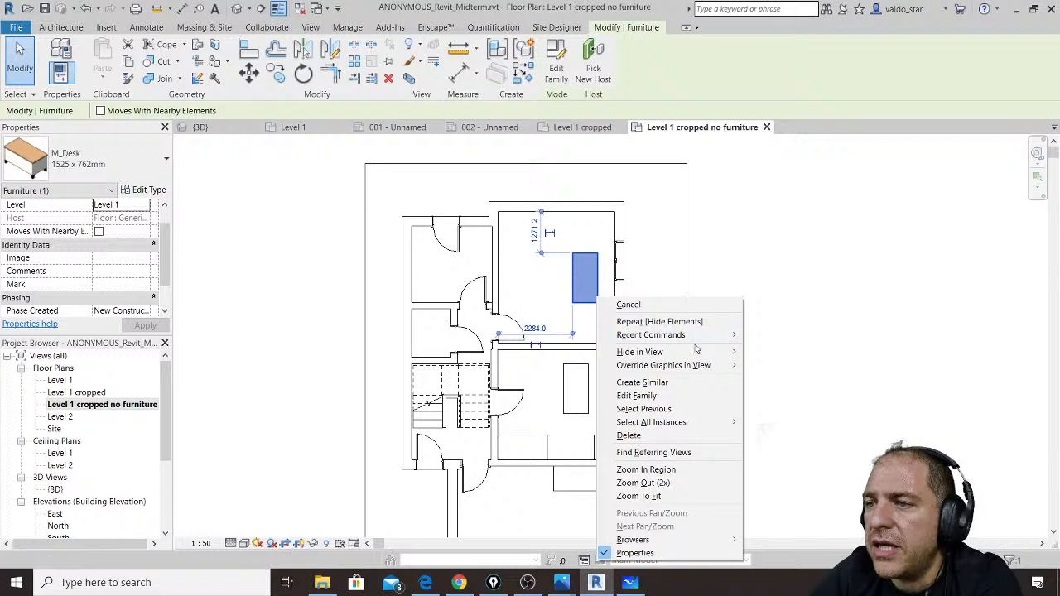
pyautogui.moveTo(698, 352)
pyautogui.click(776, 365)
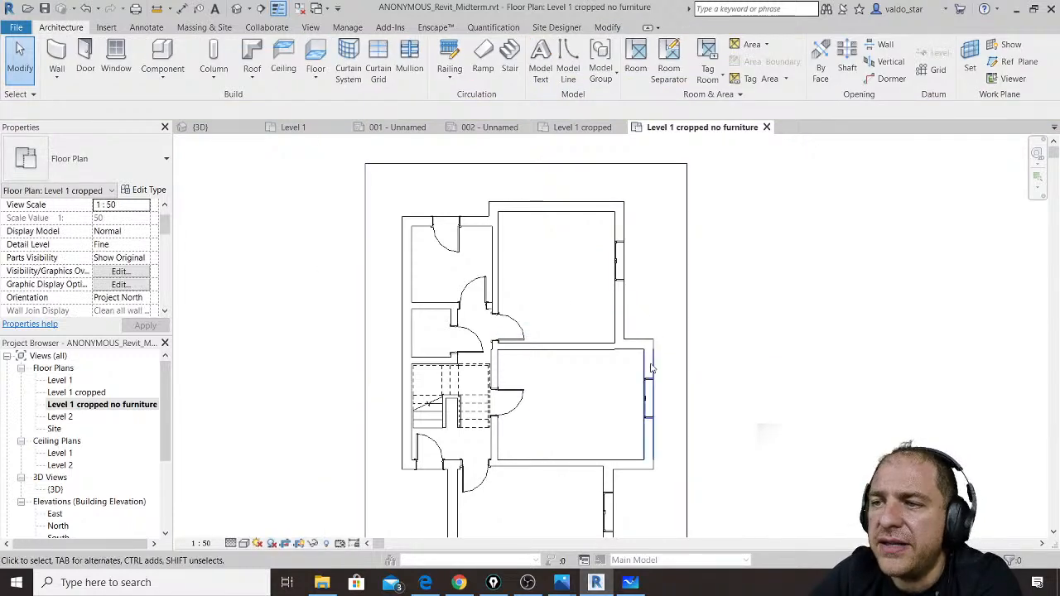
pyautogui.moveTo(634, 342); pyautogui.dragTo(627, 282, button='middle')
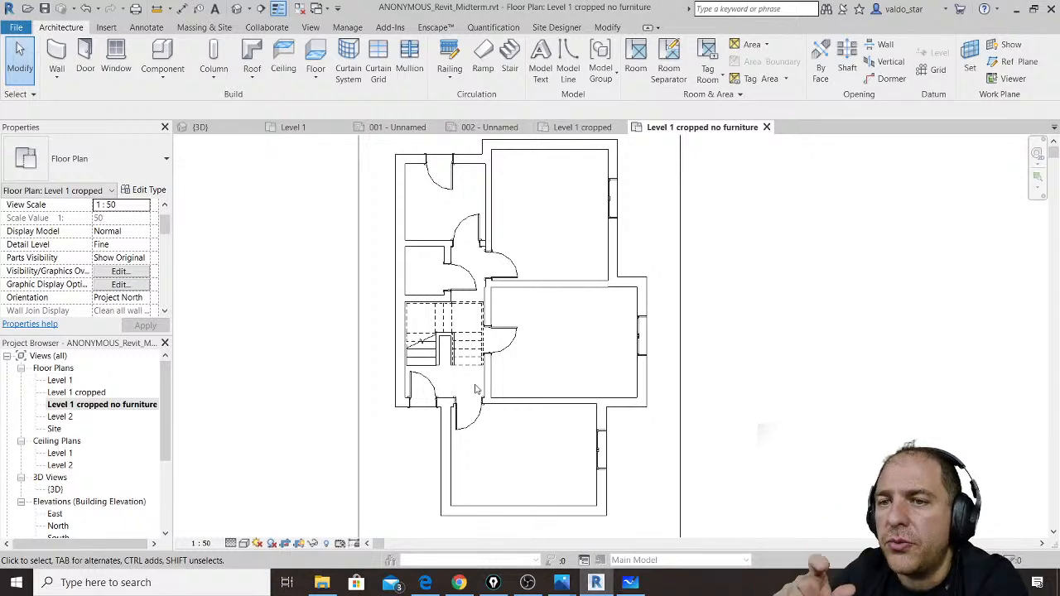
# Step: Open the Level 1 cropped and Level 1 floor plans to compare their desks with the no furniture view
pyautogui.doubleClick(104, 394)
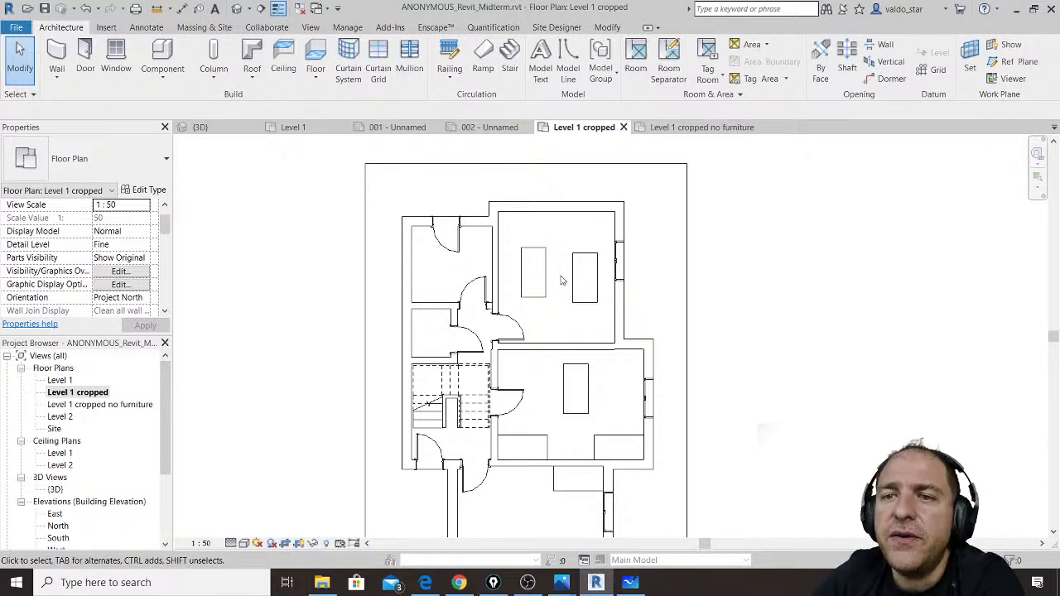
pyautogui.doubleClick(73, 380)
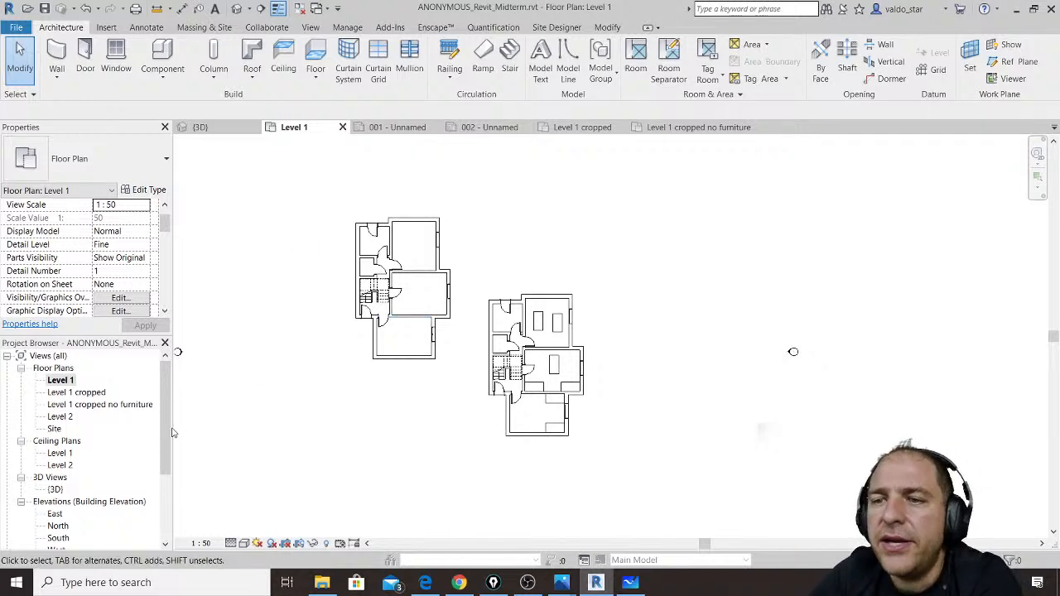
# Step: Open sheet 001 - Unnamed and delete the oversized Level 1 viewport from it
pyautogui.moveTo(165, 439); pyautogui.dragTo(164, 507)
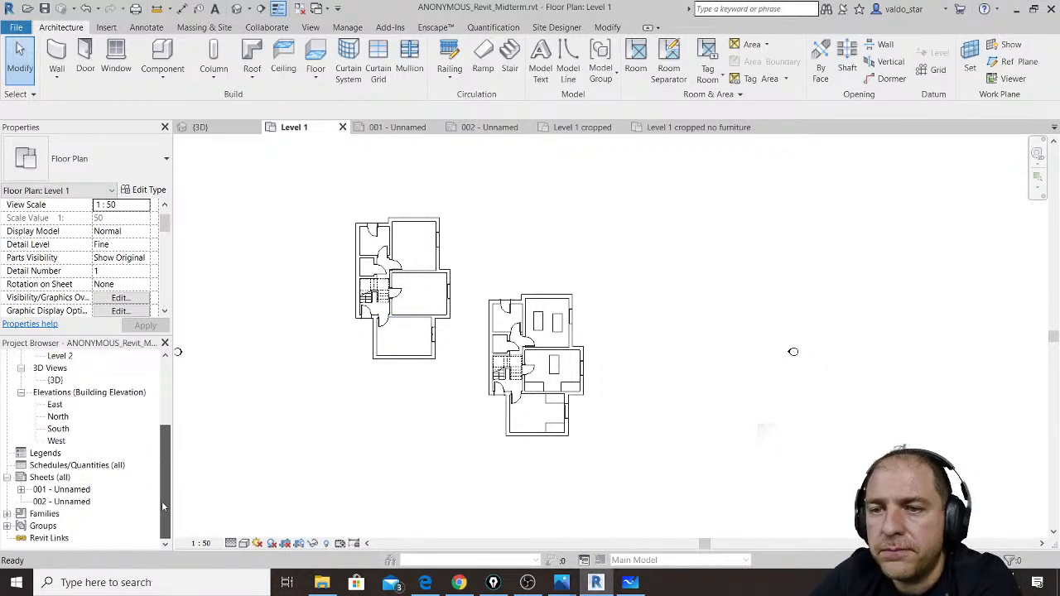
pyautogui.doubleClick(72, 491)
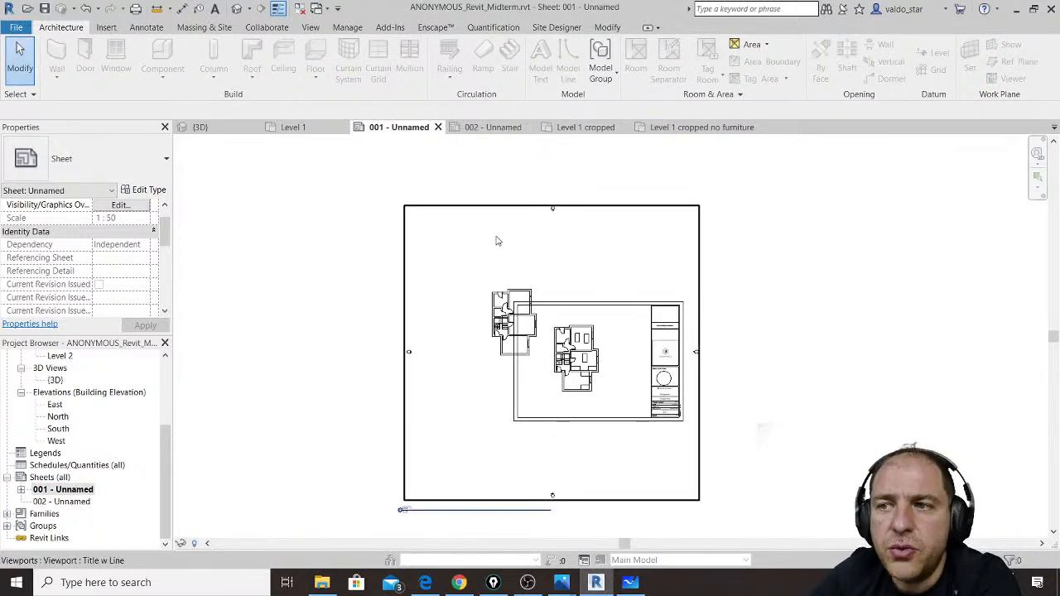
pyautogui.click(502, 208)
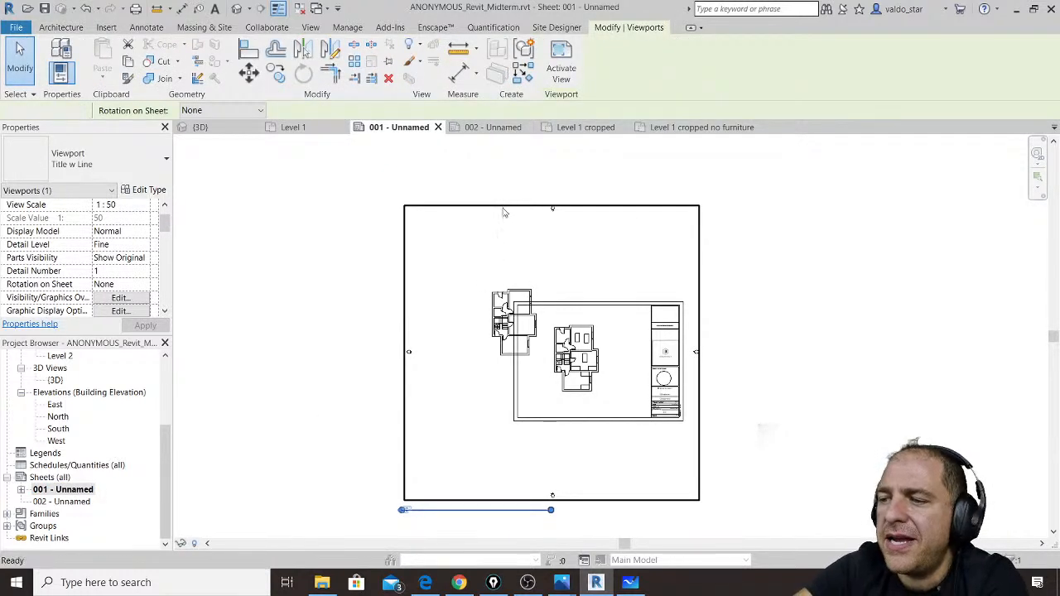
pyautogui.press('Delete')
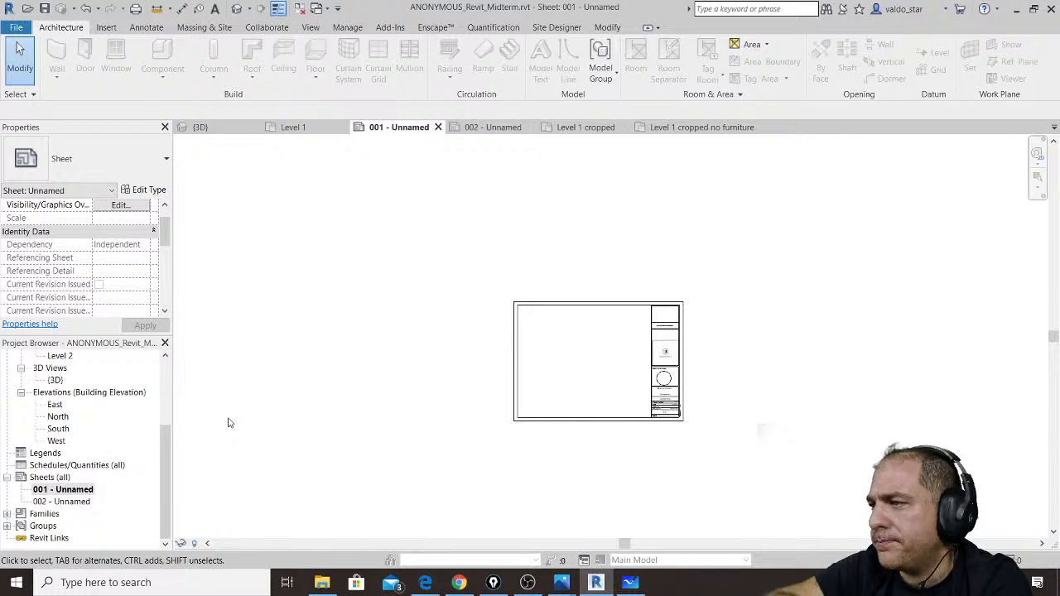
# Step: Add the Level 1 cropped floor plan to sheet 001 - Unnamed, placing it on the left part of the title block's drawing area
pyautogui.rightClick(87, 495)
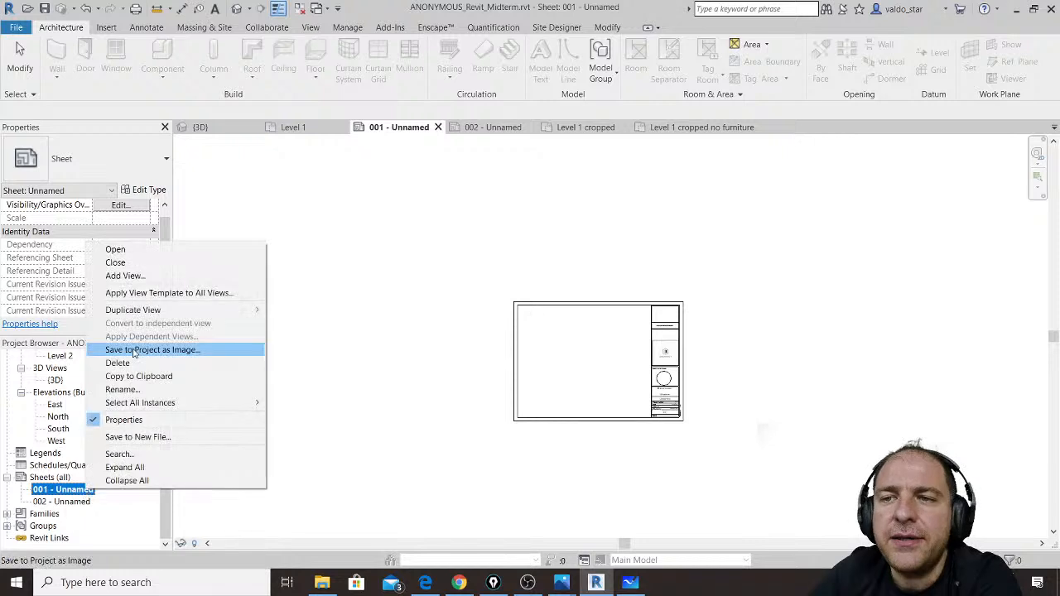
pyautogui.click(124, 275)
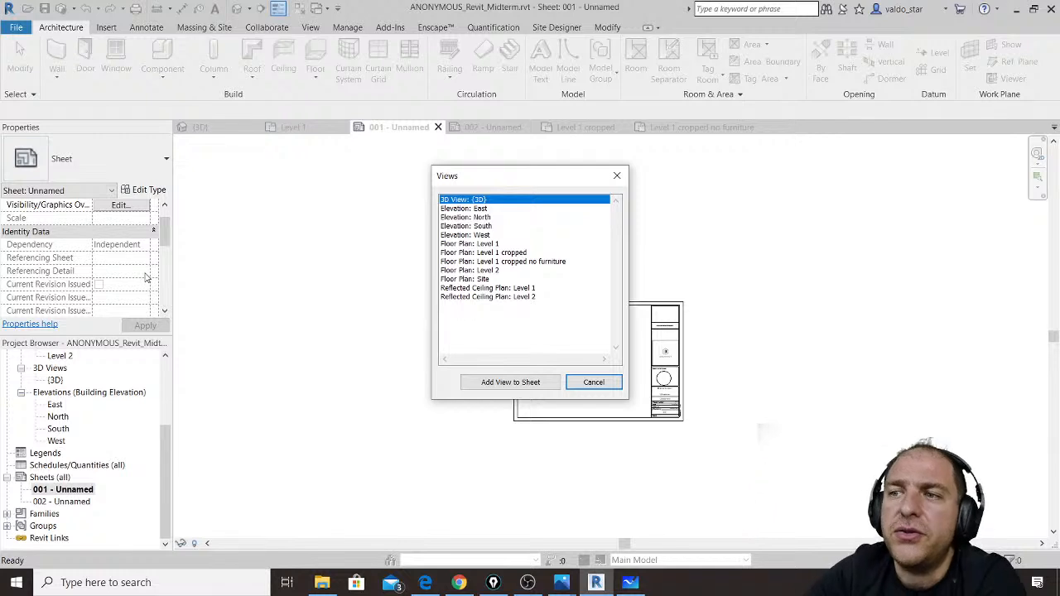
pyautogui.click(515, 253)
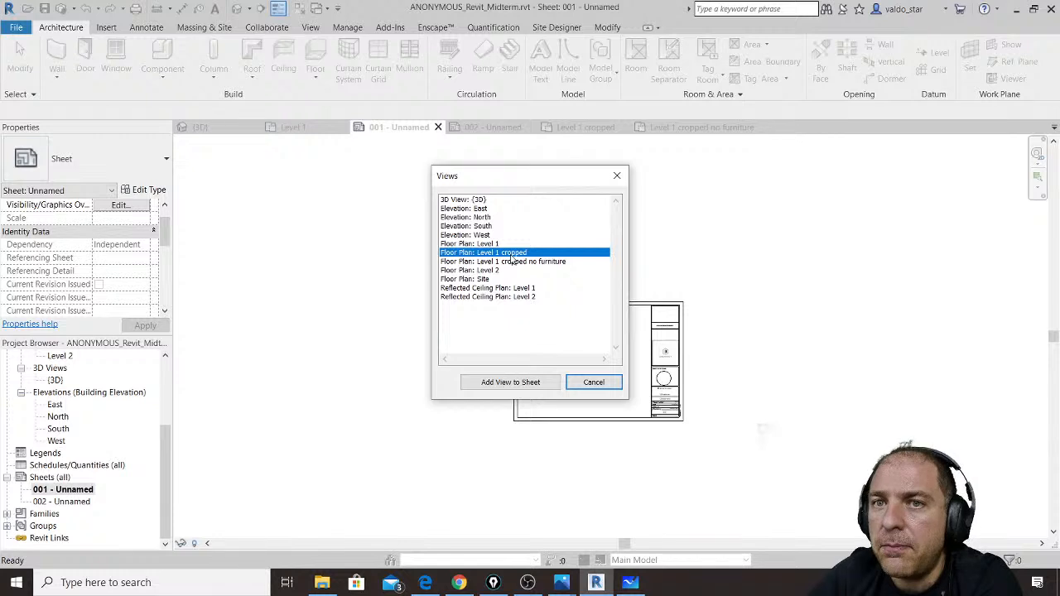
pyautogui.click(511, 382)
pyautogui.click(556, 379)
pyautogui.scroll(4, 556, 374)
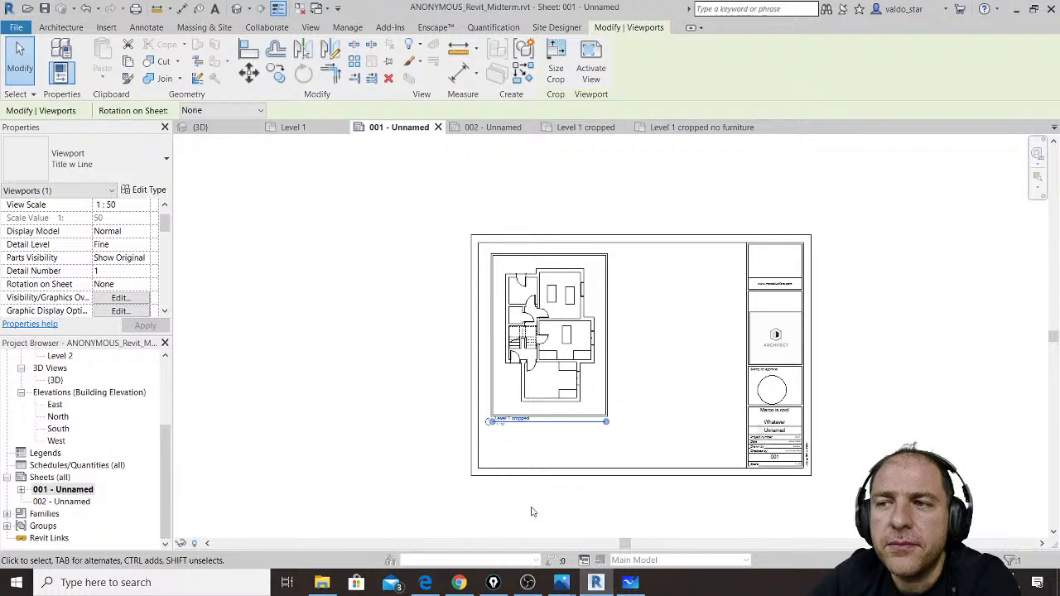
pyautogui.scroll(-1, 565, 445)
pyautogui.scroll(3, 567, 447)
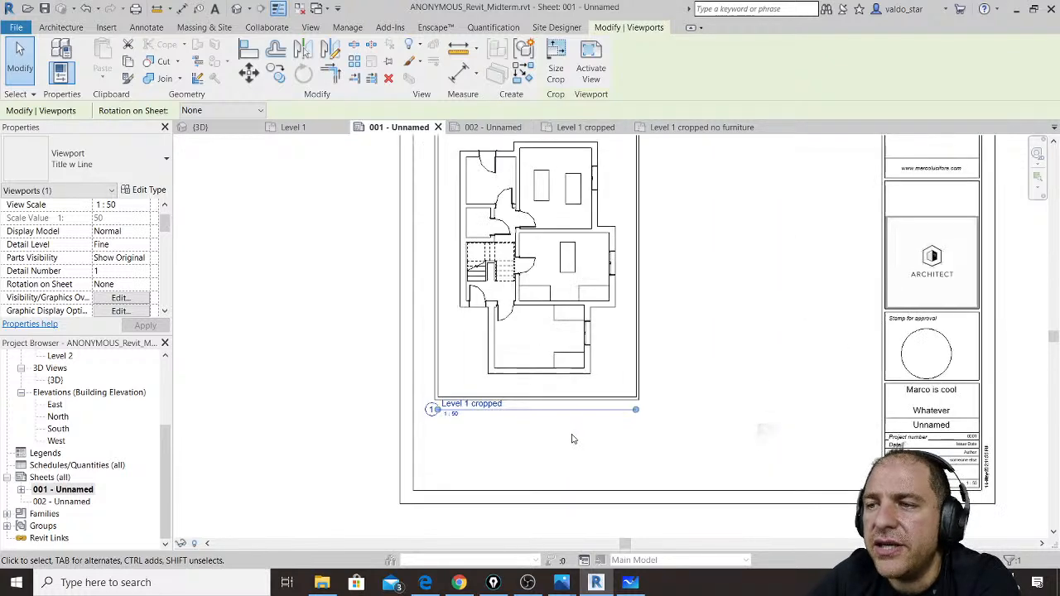
pyautogui.click(572, 439)
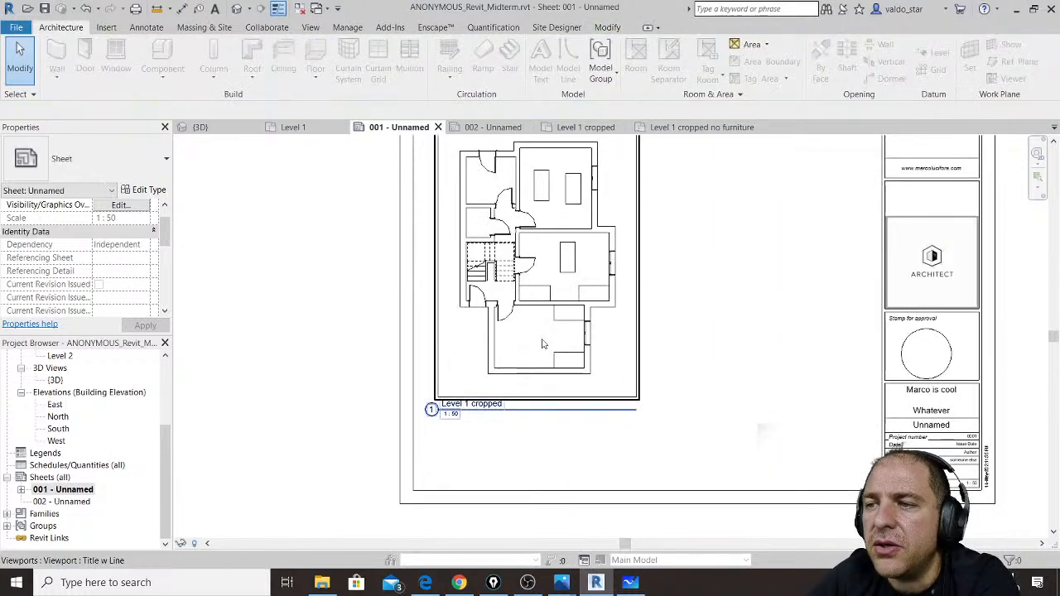
pyautogui.click(573, 198)
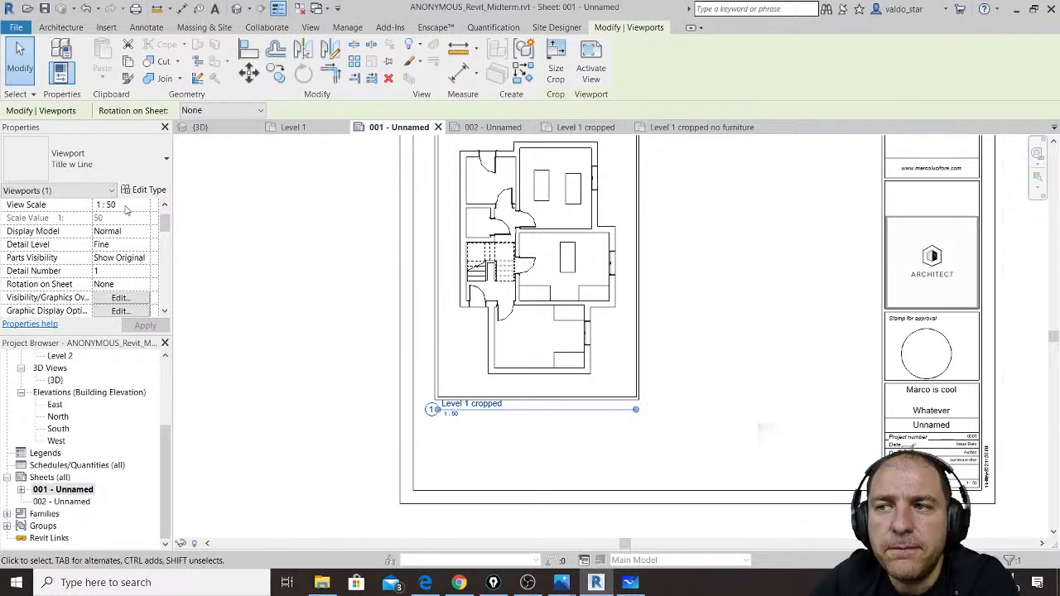
# Step: Add the Level 1 cropped no furniture floor plan to sheet 001, placed beside the cropped plan and aligned with it horizontally
pyautogui.rightClick(80, 494)
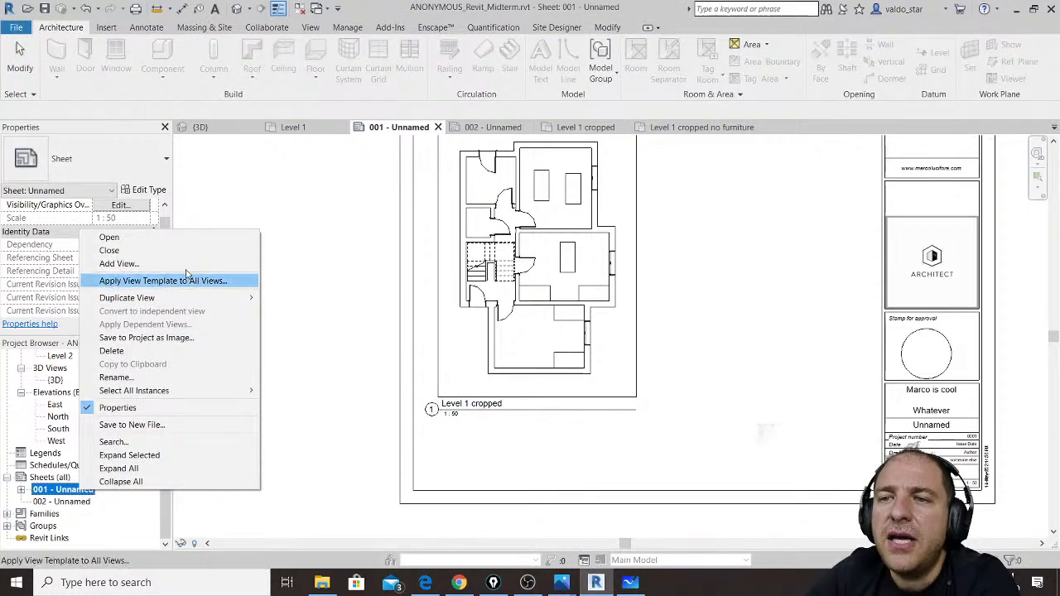
pyautogui.click(187, 267)
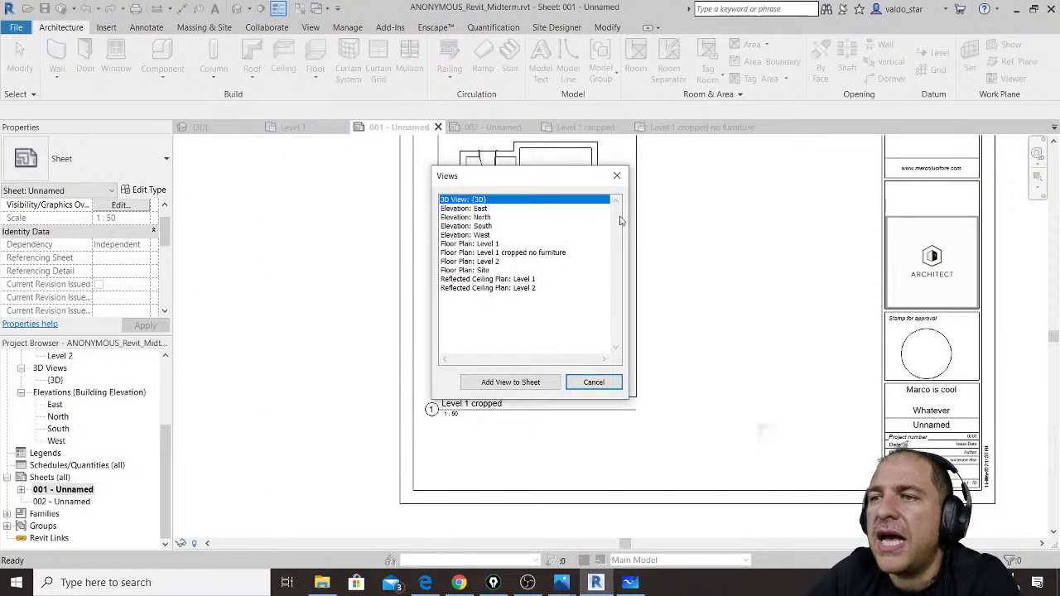
pyautogui.click(502, 253)
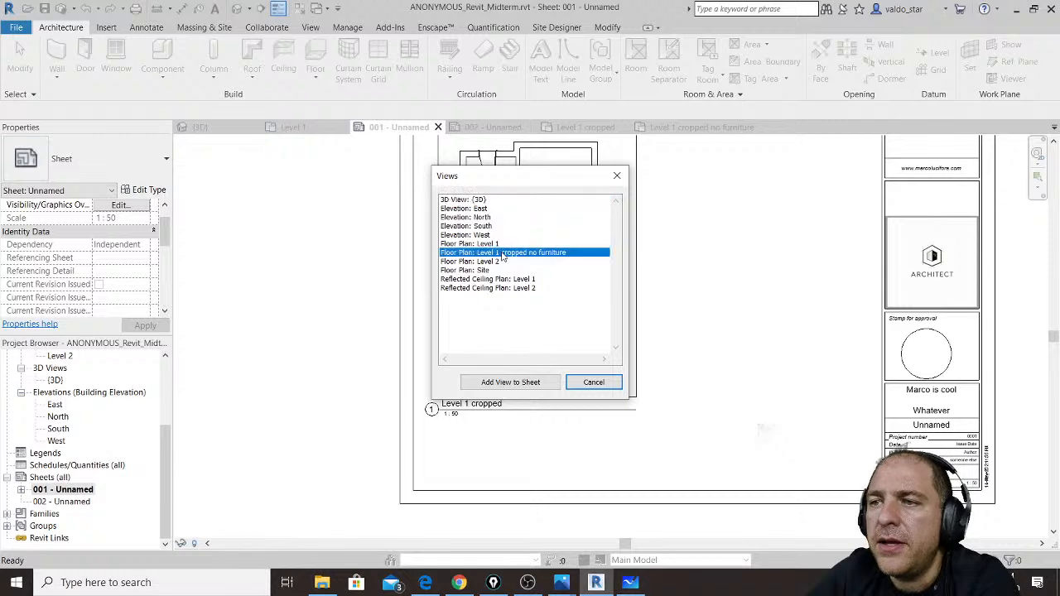
pyautogui.click(530, 381)
pyautogui.moveTo(741, 322); pyautogui.dragTo(588, 359, button='middle')
pyautogui.click(598, 326)
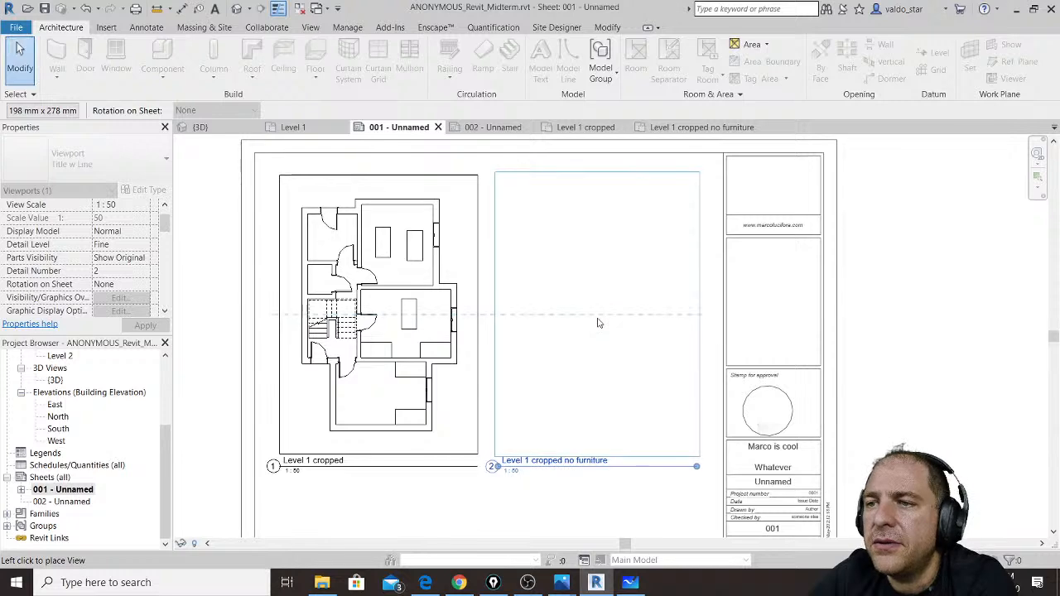
pyautogui.click(599, 323)
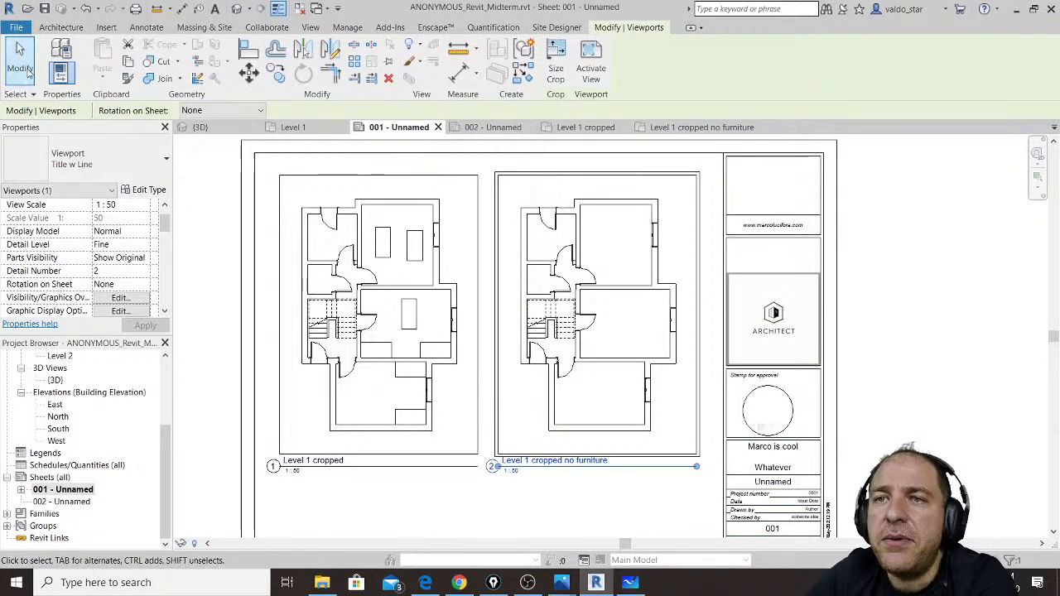
pyautogui.press('Escape')
# Step: Set the detail level of the no furniture viewport on the sheet to Coarse
pyautogui.click(573, 180)
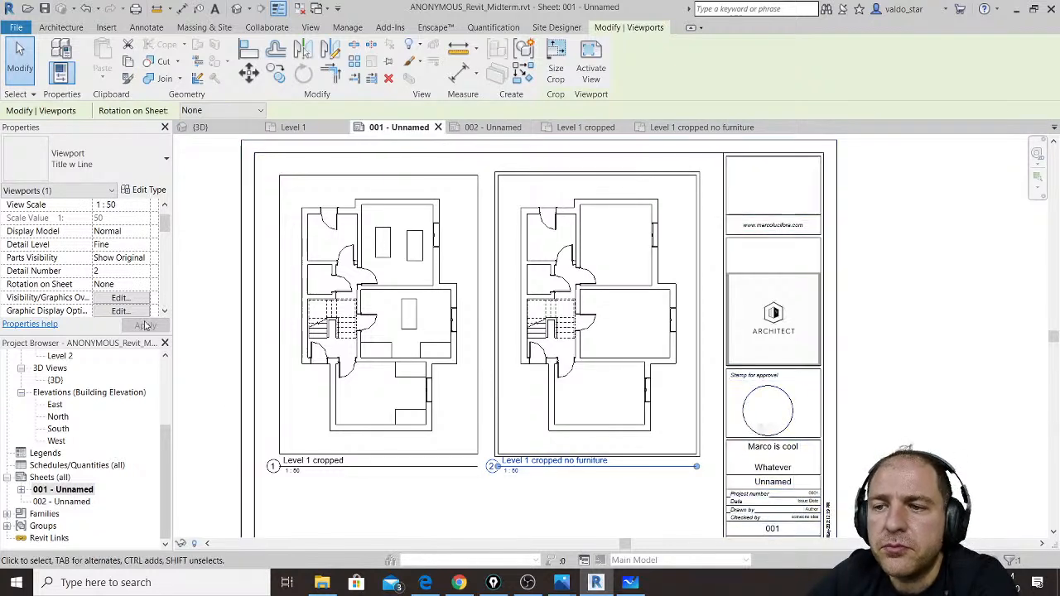
pyautogui.click(144, 232)
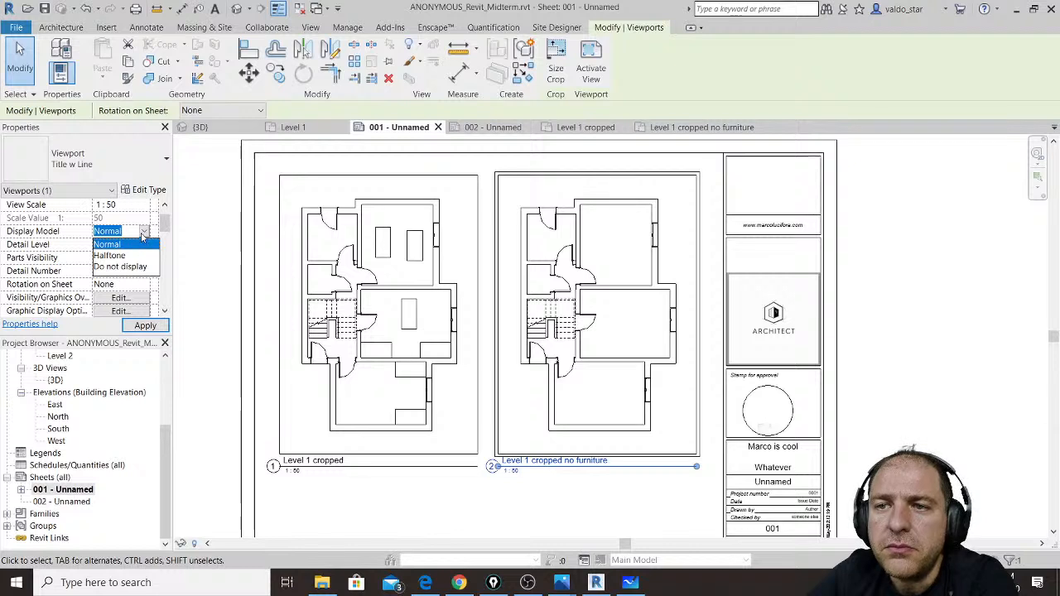
pyautogui.click(142, 244)
pyautogui.click(145, 245)
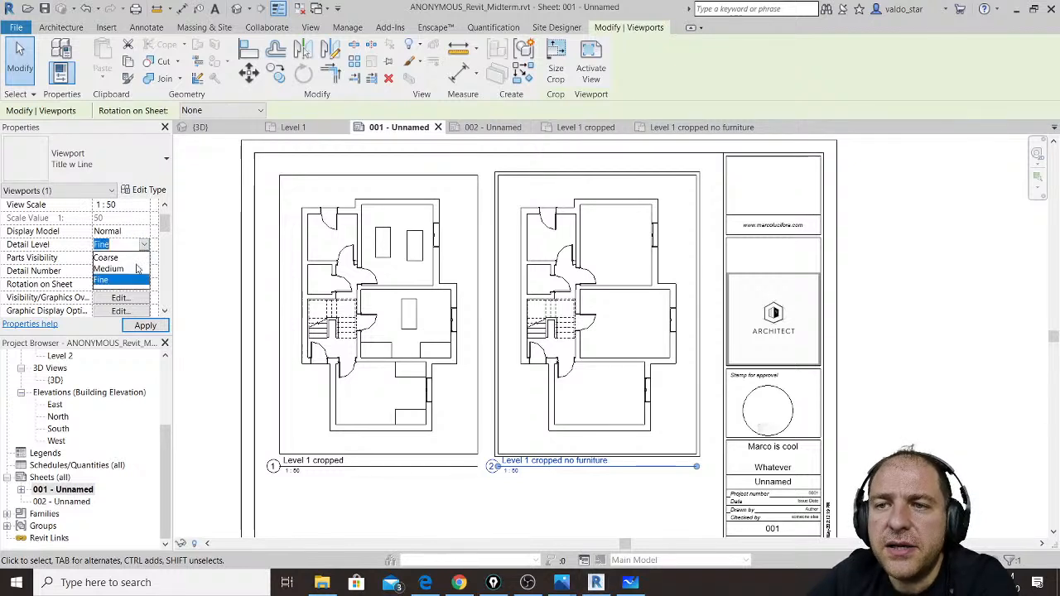
pyautogui.click(135, 258)
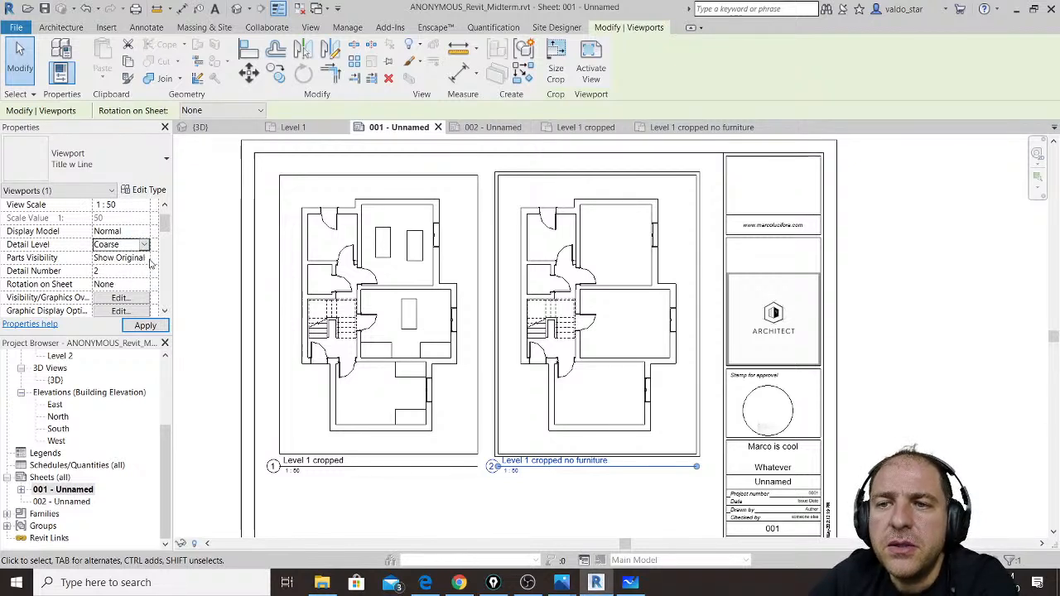
pyautogui.click(145, 325)
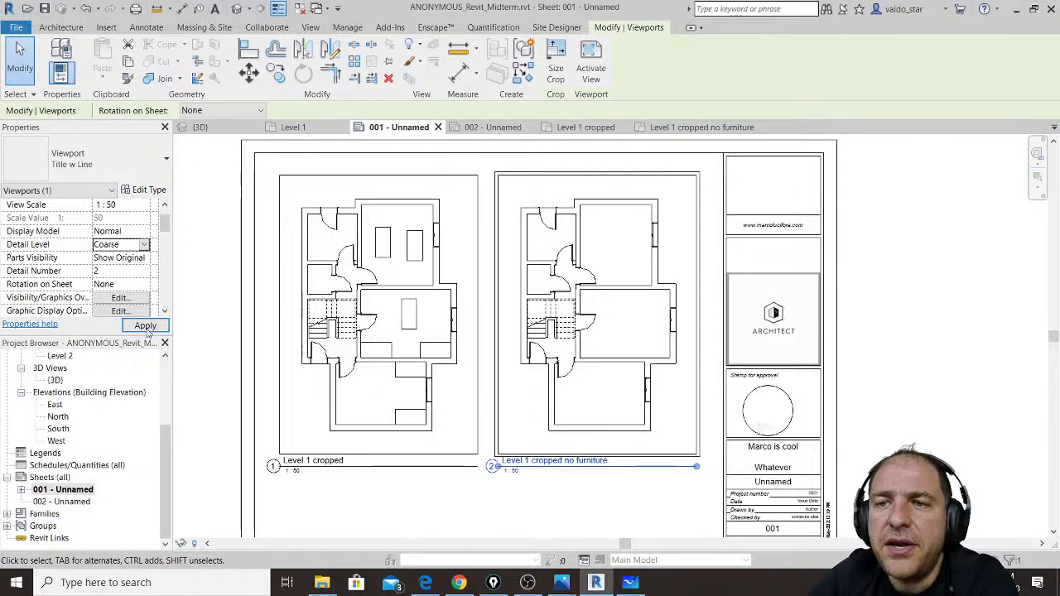
# Step: Change the view scale of the no furniture viewport to 1:100
pyautogui.click(117, 284)
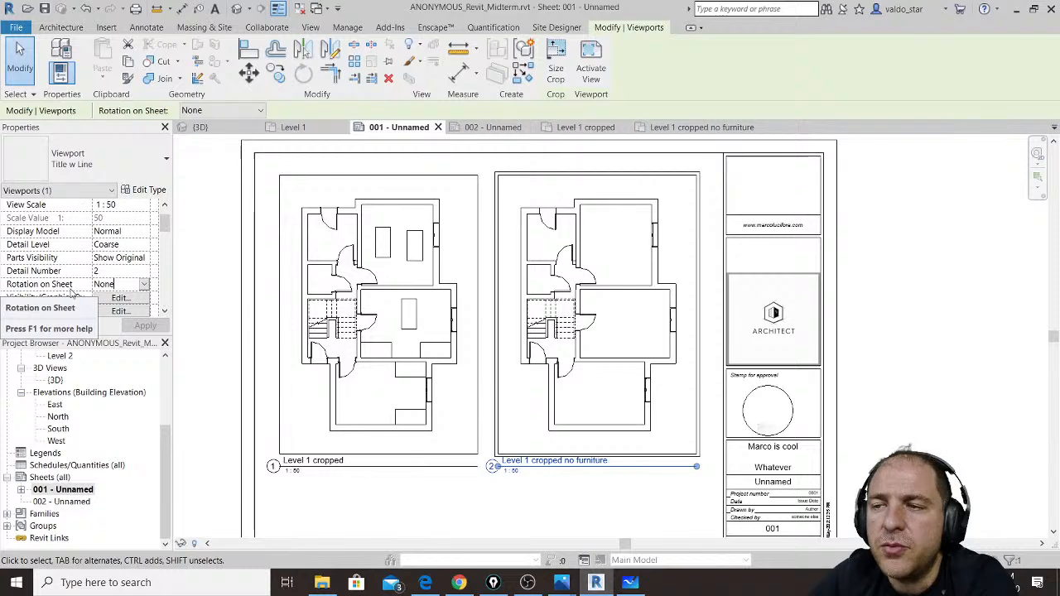
pyautogui.click(148, 206)
pyautogui.click(148, 206)
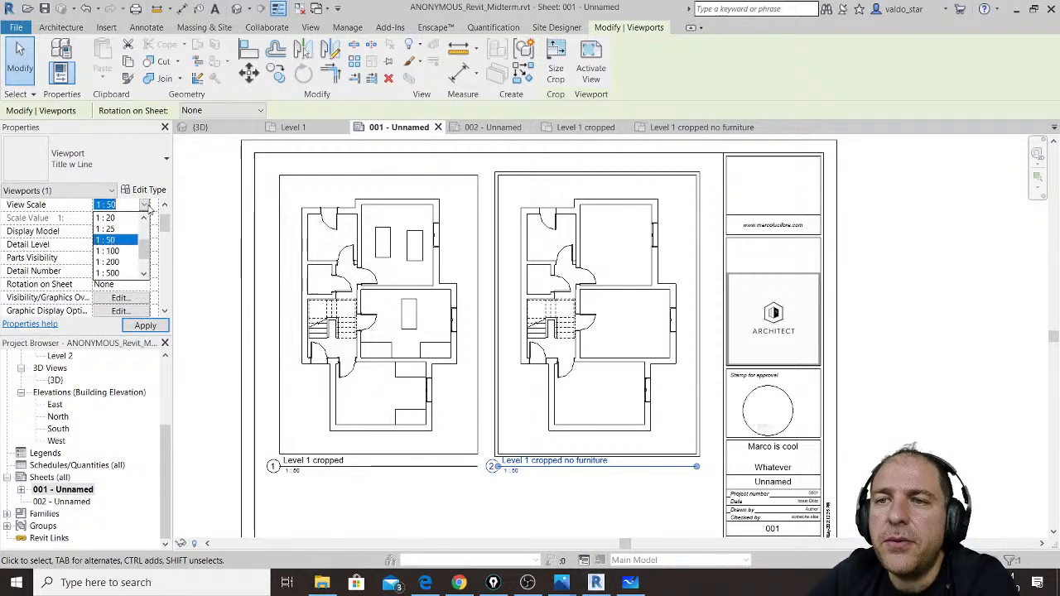
pyautogui.click(130, 252)
pyautogui.click(145, 325)
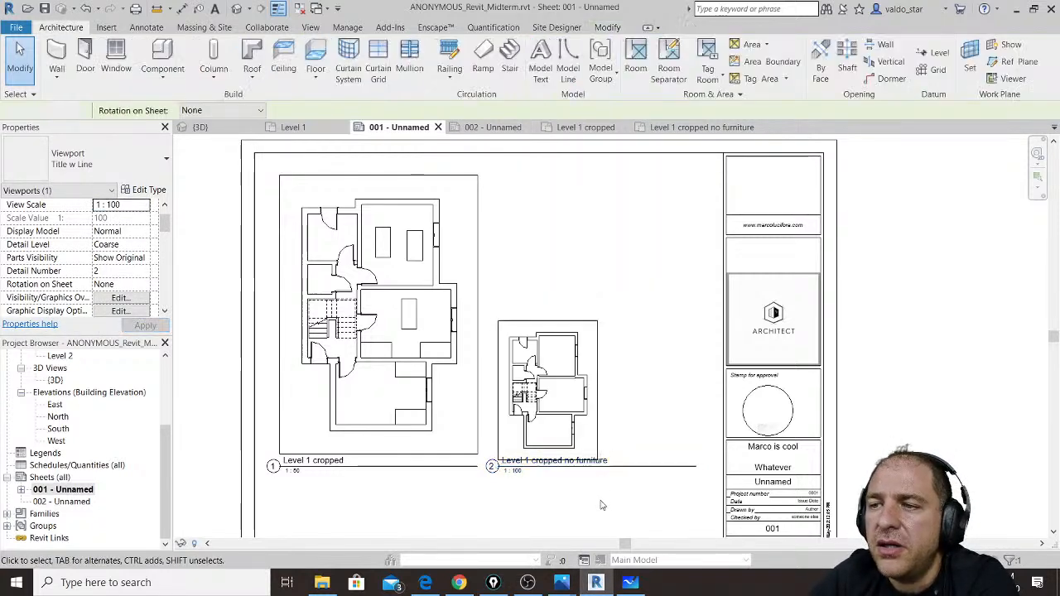
pyautogui.click(603, 501)
# Step: Move the title of the no furniture viewport down so it sits clear below the plan's crop frame
pyautogui.scroll(4, 525, 469)
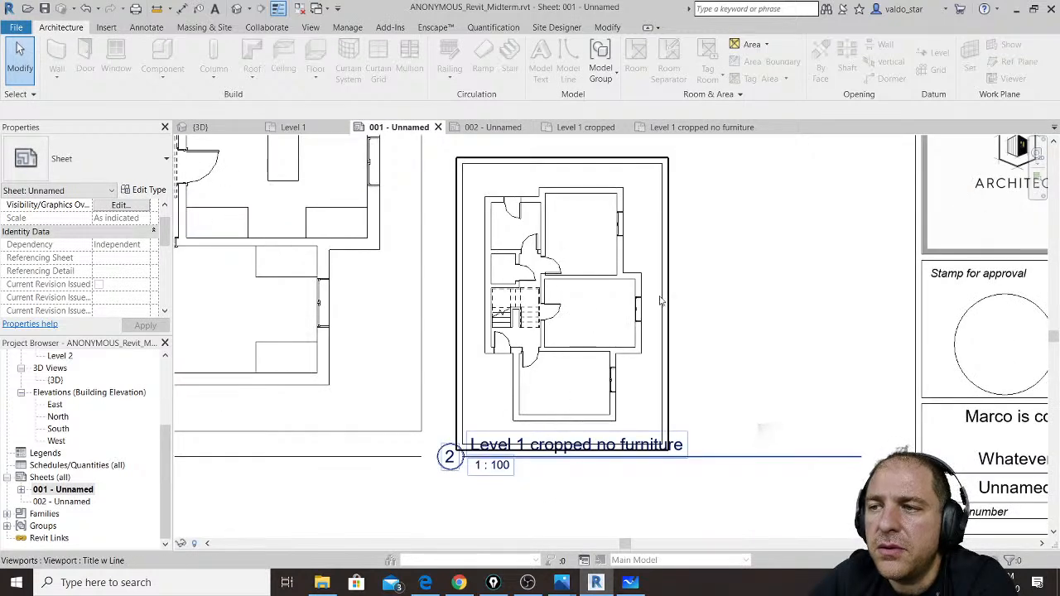
pyautogui.click(706, 462)
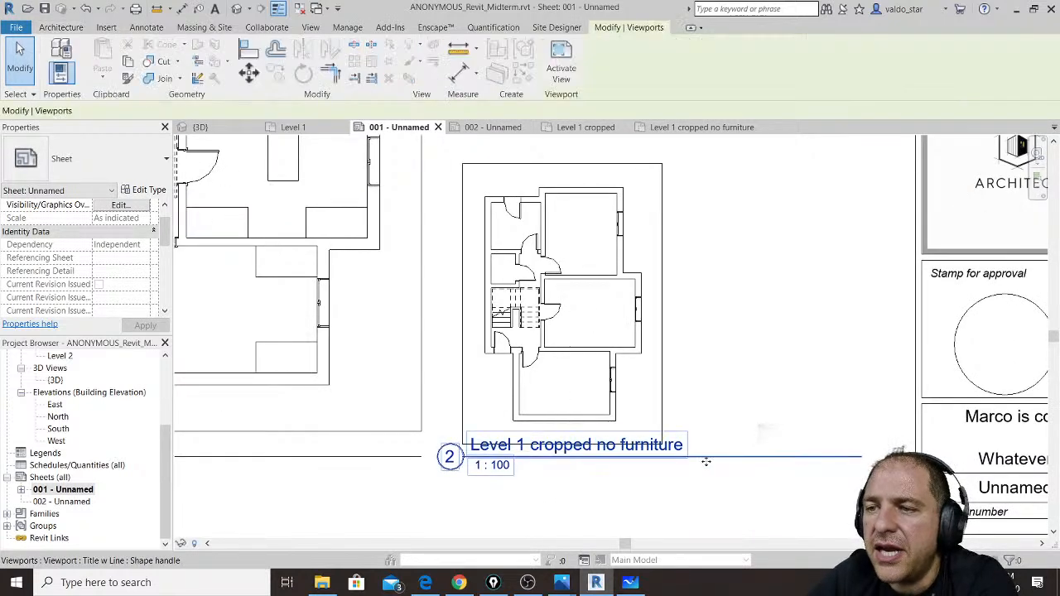
pyautogui.moveTo(706, 462); pyautogui.dragTo(705, 476)
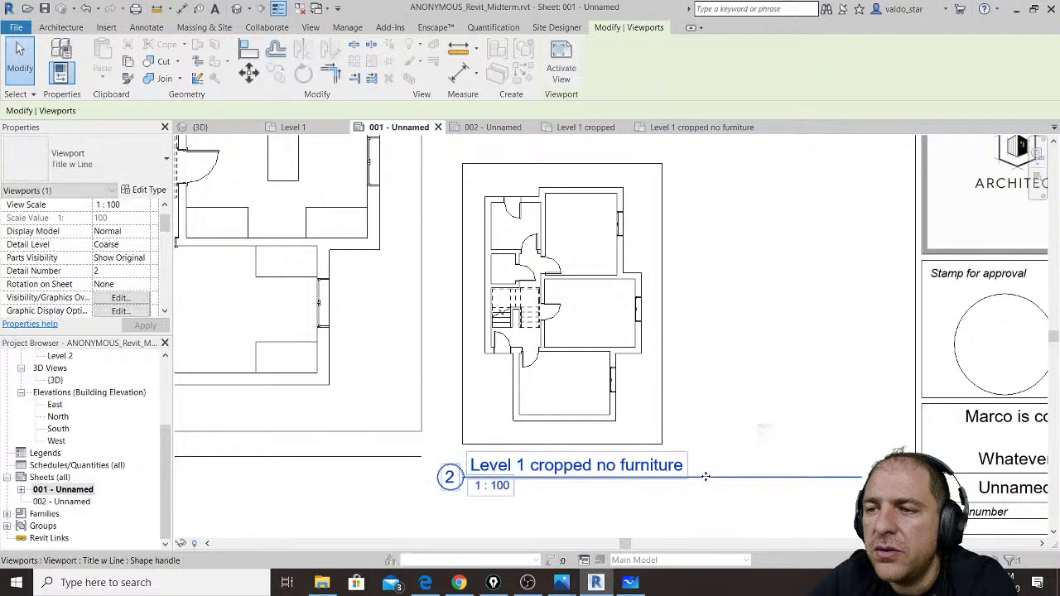
pyautogui.click(641, 494)
pyautogui.click(790, 478)
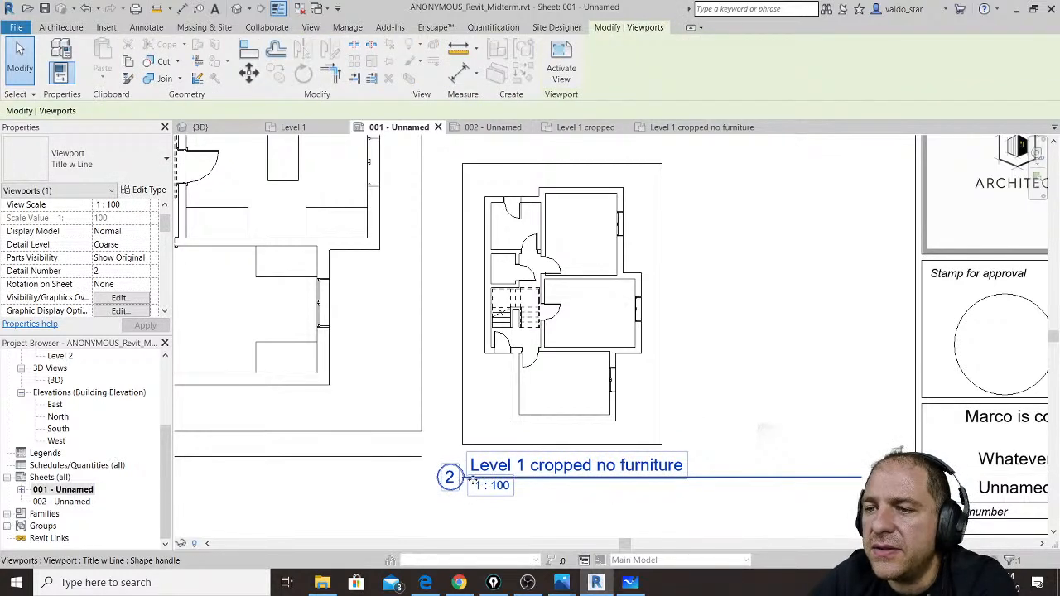
pyautogui.click(742, 432)
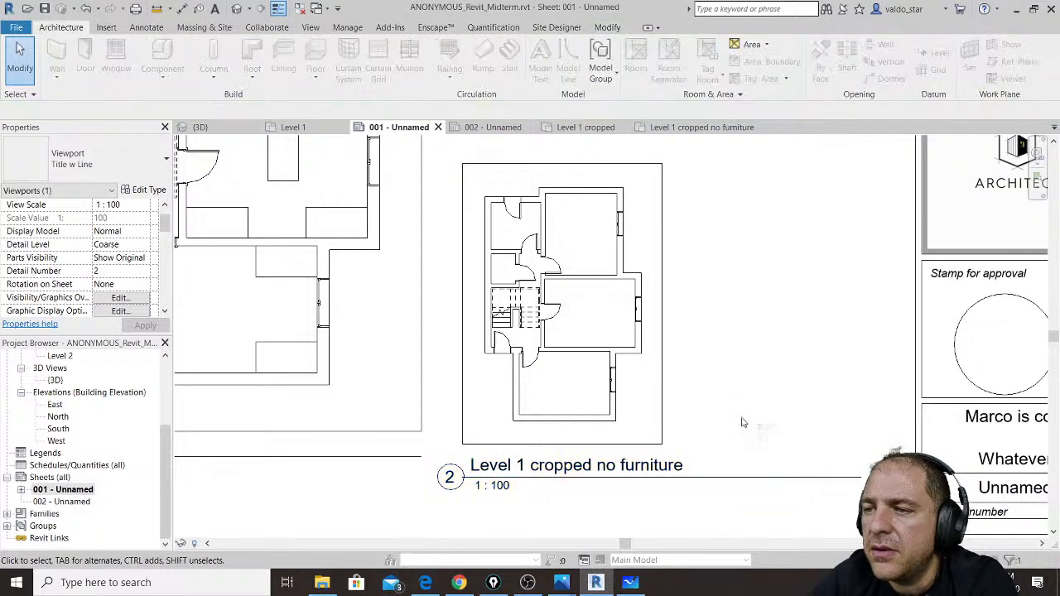
# Step: Shorten the title line of the no furniture viewport to roughly the width of its plan
pyautogui.click(661, 386)
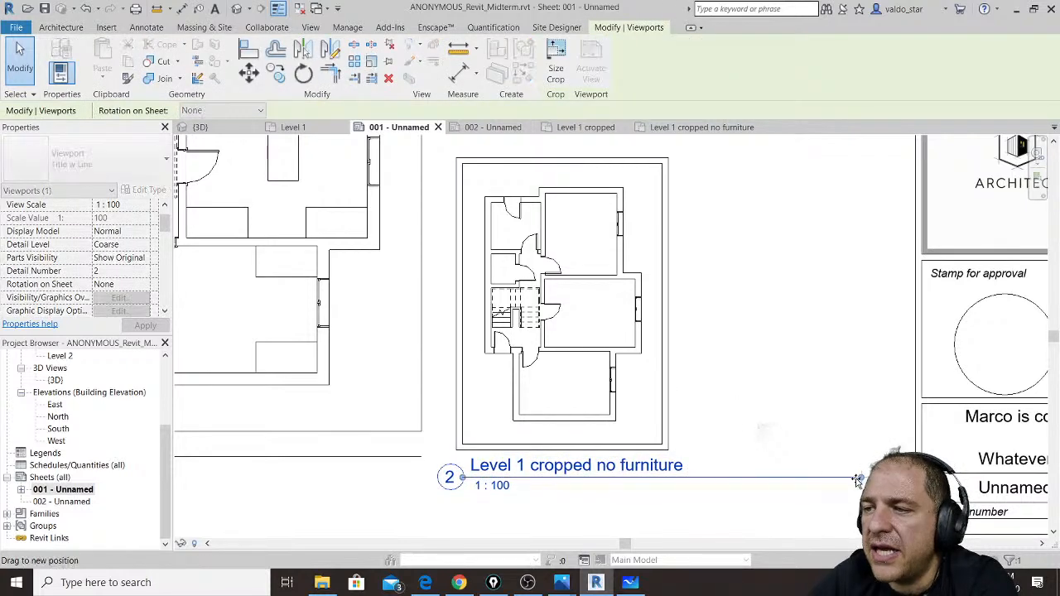
pyautogui.moveTo(798, 483); pyautogui.dragTo(673, 490)
pyautogui.scroll(-2, 754, 444)
pyautogui.click(755, 448)
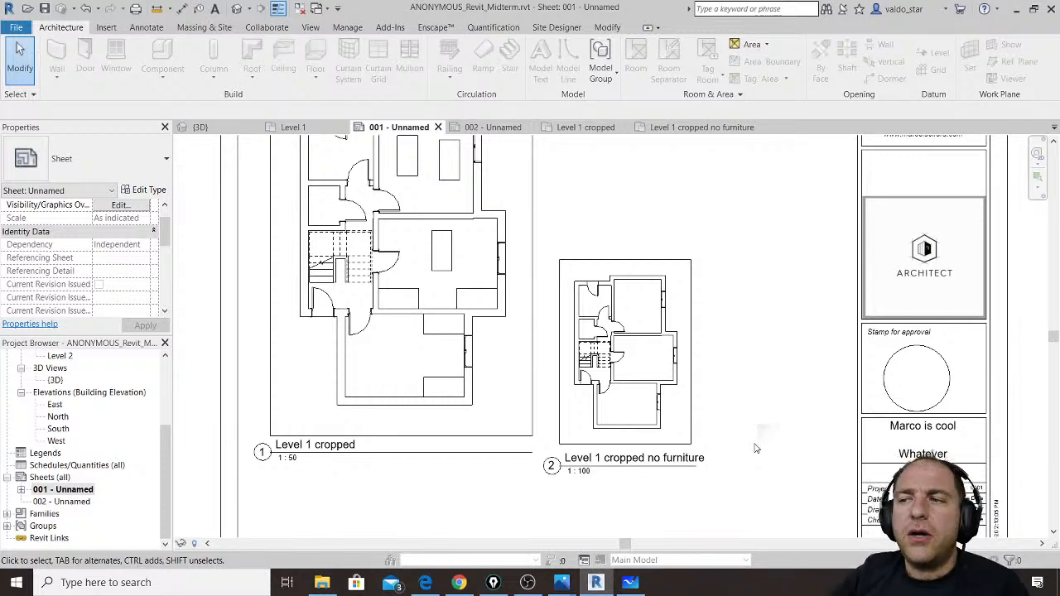
# Step: Open the Level 1 floor plan and draw a diagonal building section through the unfurnished building, from its upper left to lower right
pyautogui.scroll(-1, 196, 469)
pyautogui.scroll(3, 163, 476)
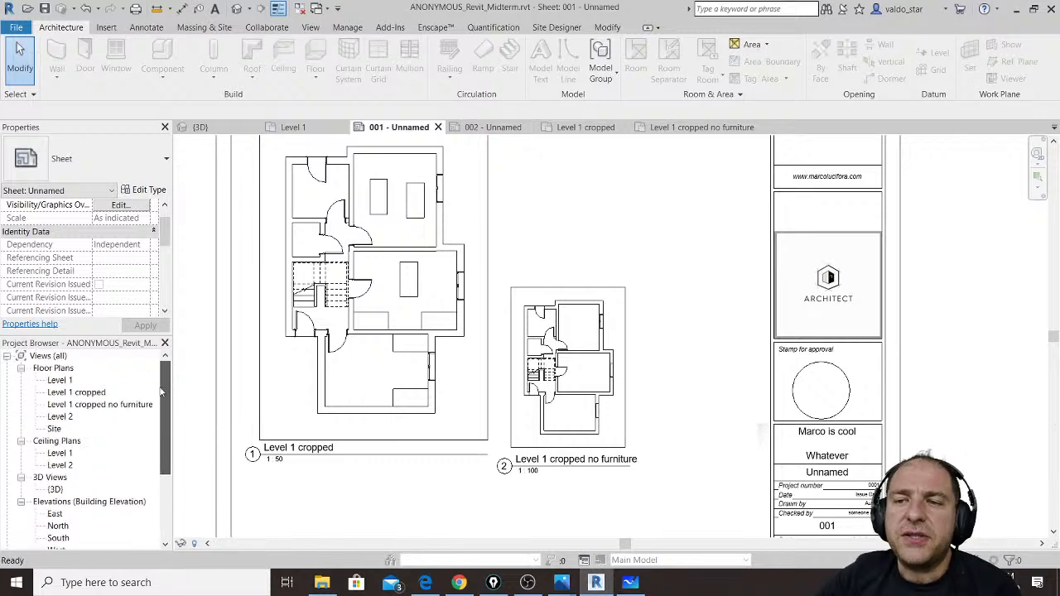
pyautogui.doubleClick(59, 380)
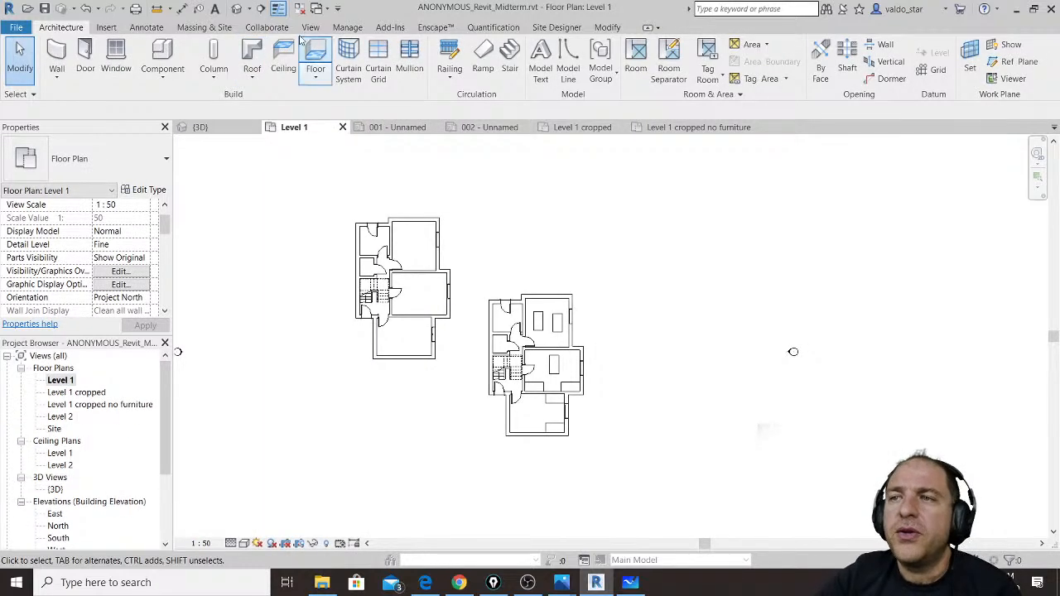
pyautogui.click(261, 9)
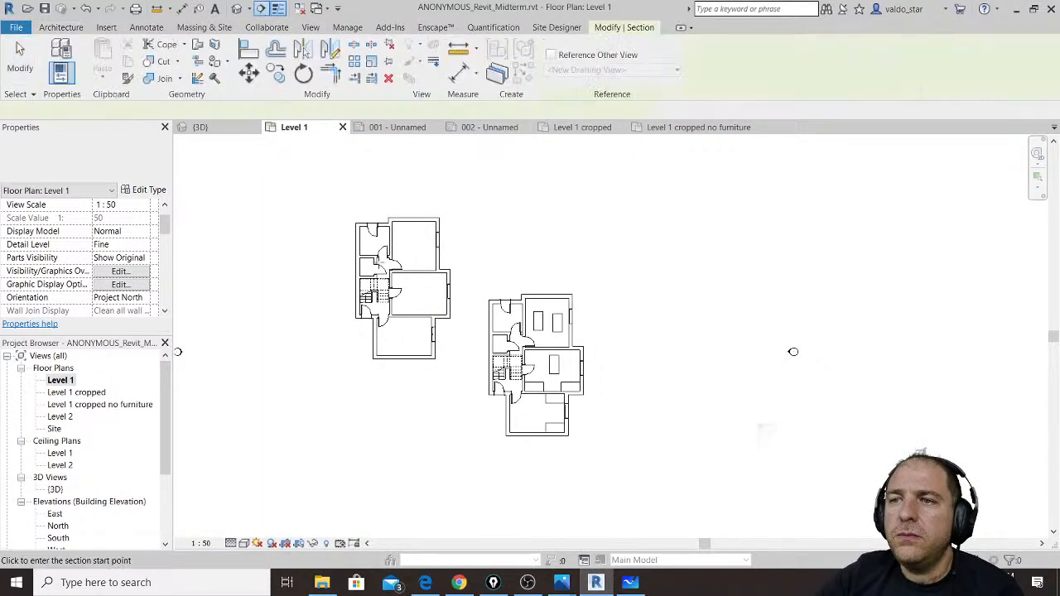
pyautogui.scroll(2, 369, 205)
pyautogui.click(372, 206)
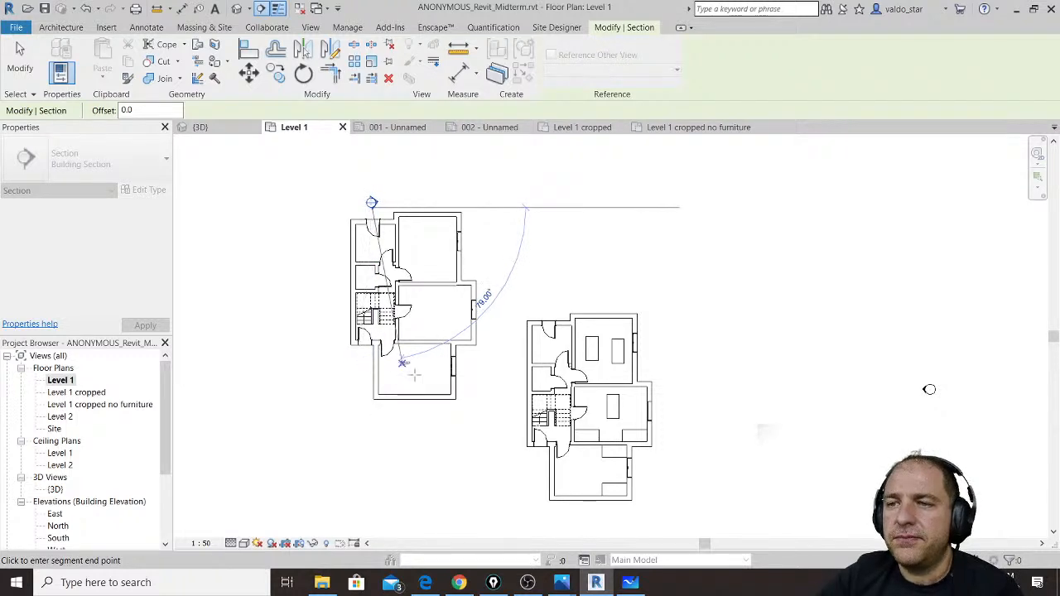
pyautogui.click(445, 412)
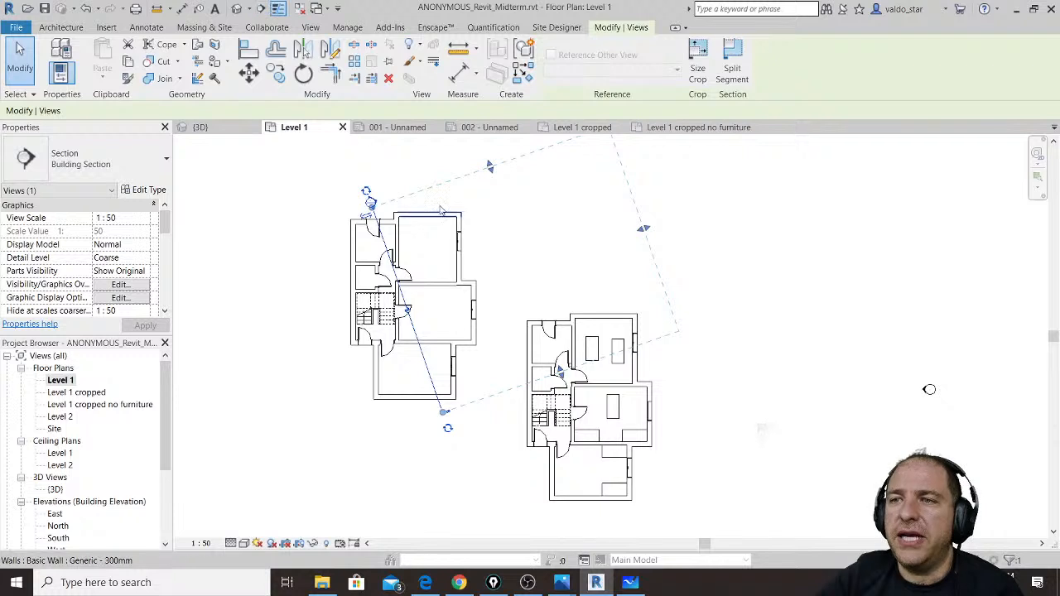
# Step: Draw a second building section running vertically through the rooms of the unfurnished building, extending past its top and bottom walls
pyautogui.click(264, 9)
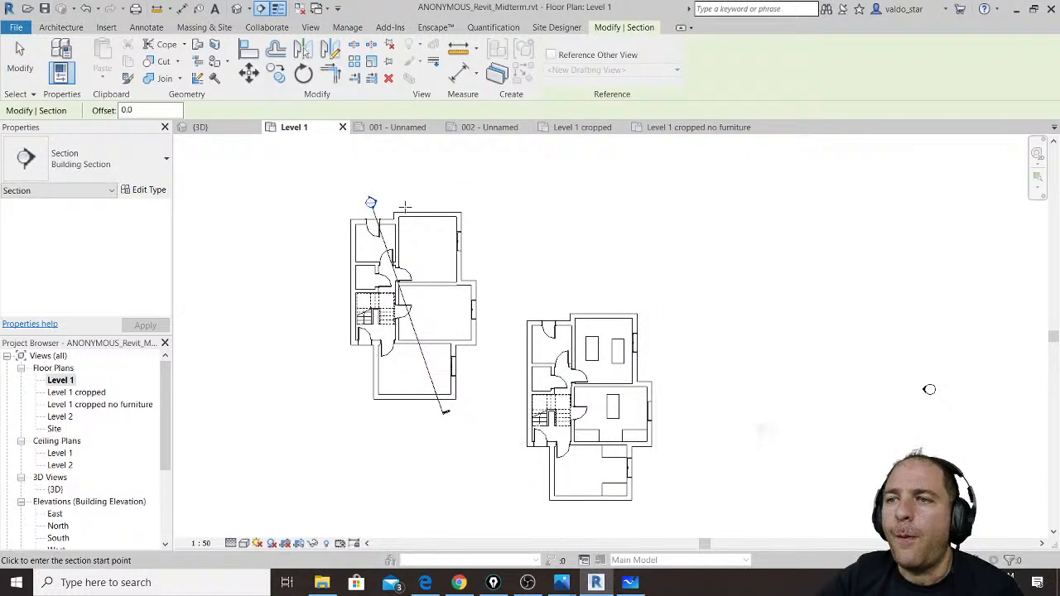
pyautogui.click(425, 193)
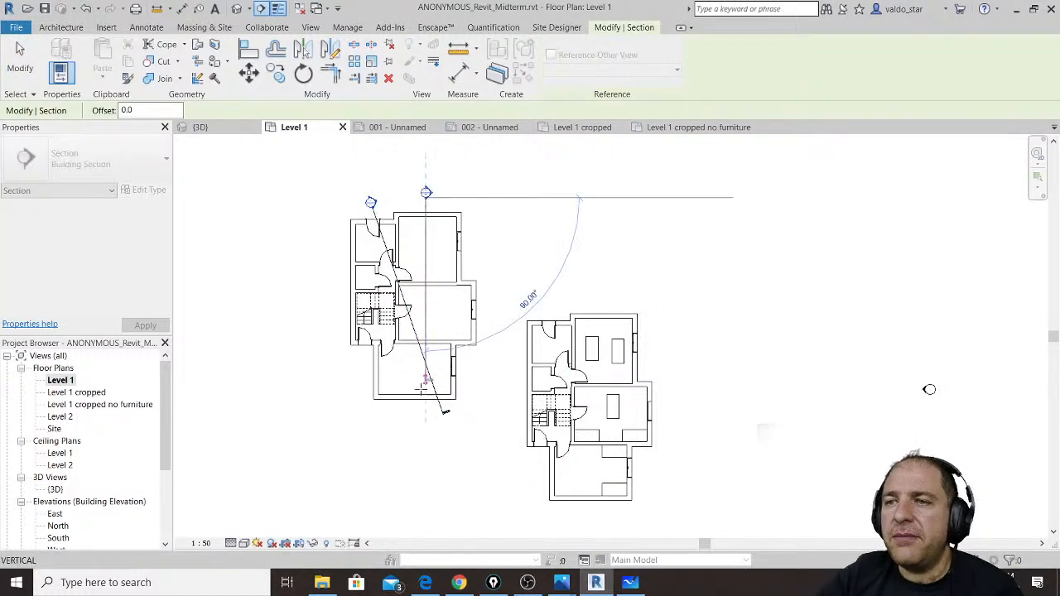
pyautogui.click(425, 414)
pyautogui.press('Escape')
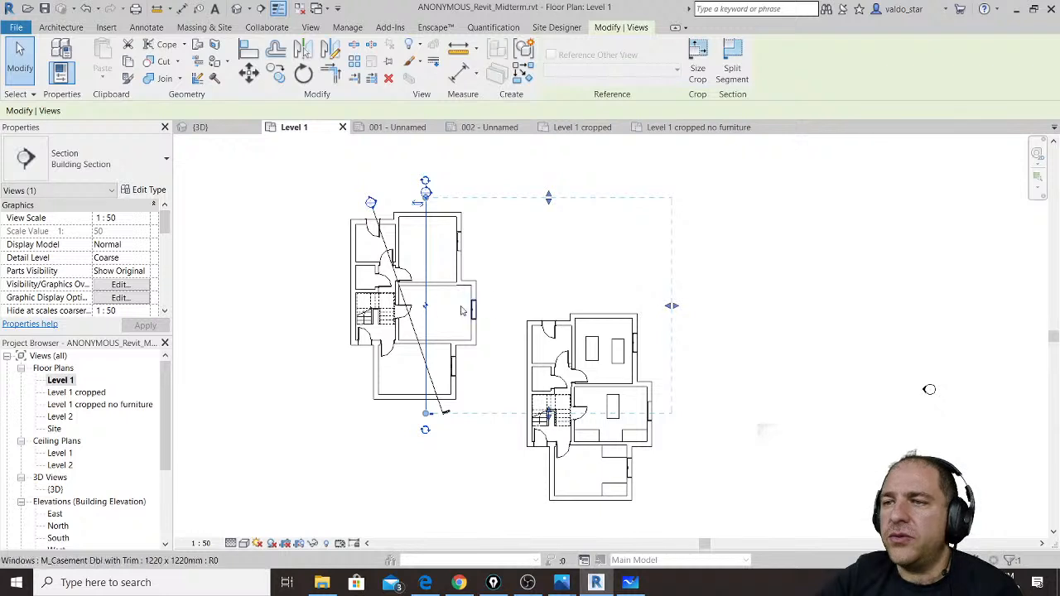
# Step: Flip the vertical section to look left and draw a horizontal building section through the upper rooms of the unfurnished building
pyautogui.click(418, 203)
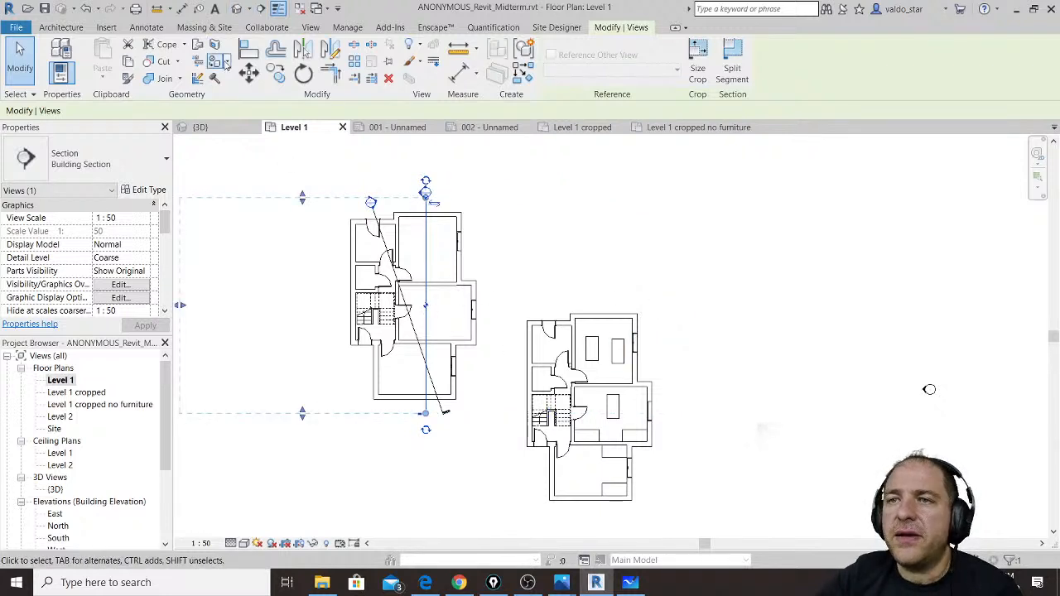
pyautogui.click(262, 9)
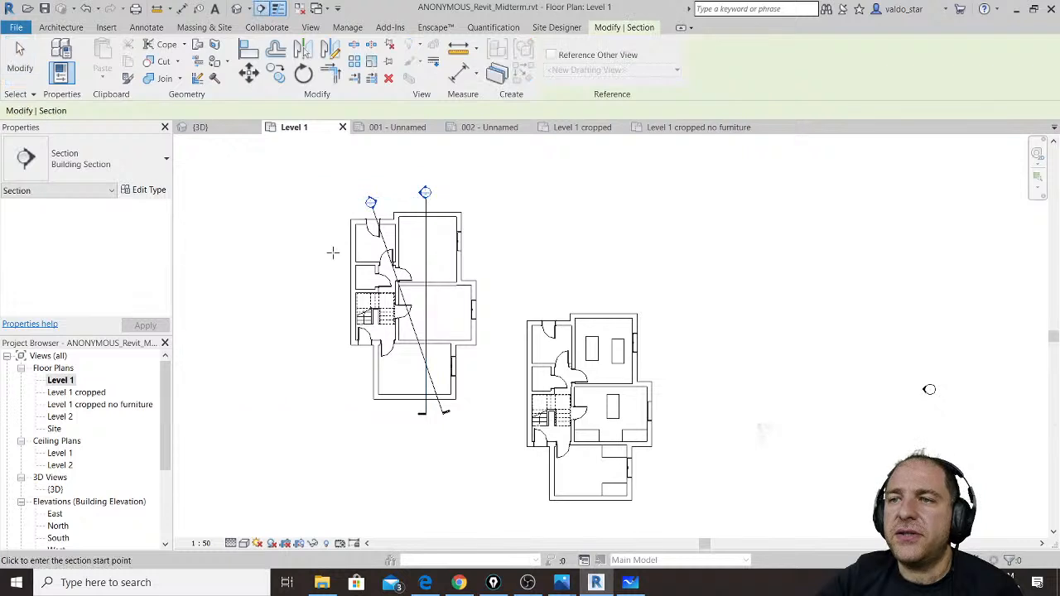
pyautogui.click(484, 238)
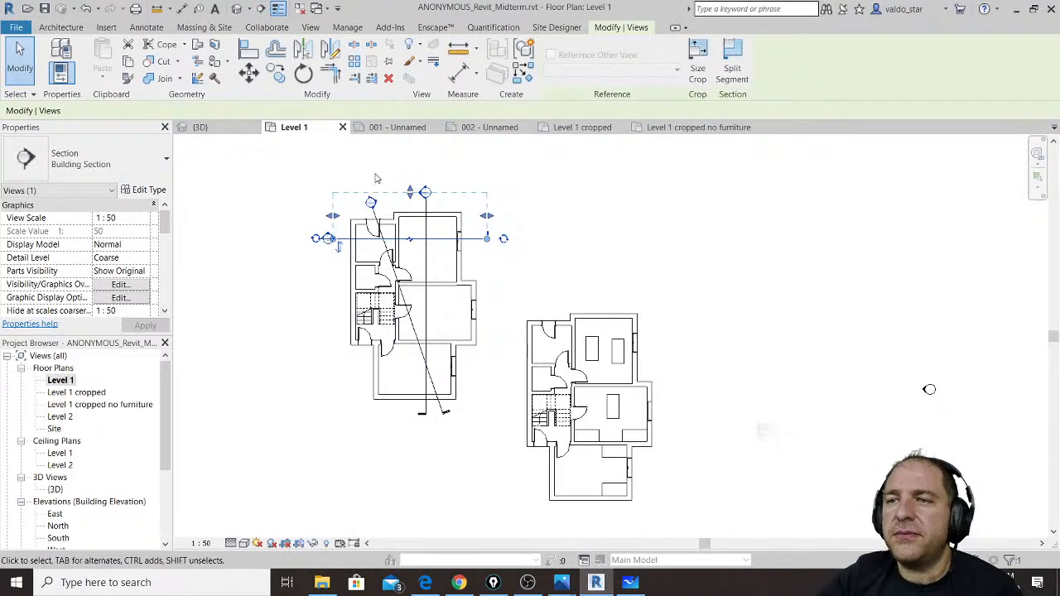
# Step: Draw another horizontal building section through the stairs and middle room, and flip it to look toward the plan's lower side
pyautogui.click(262, 9)
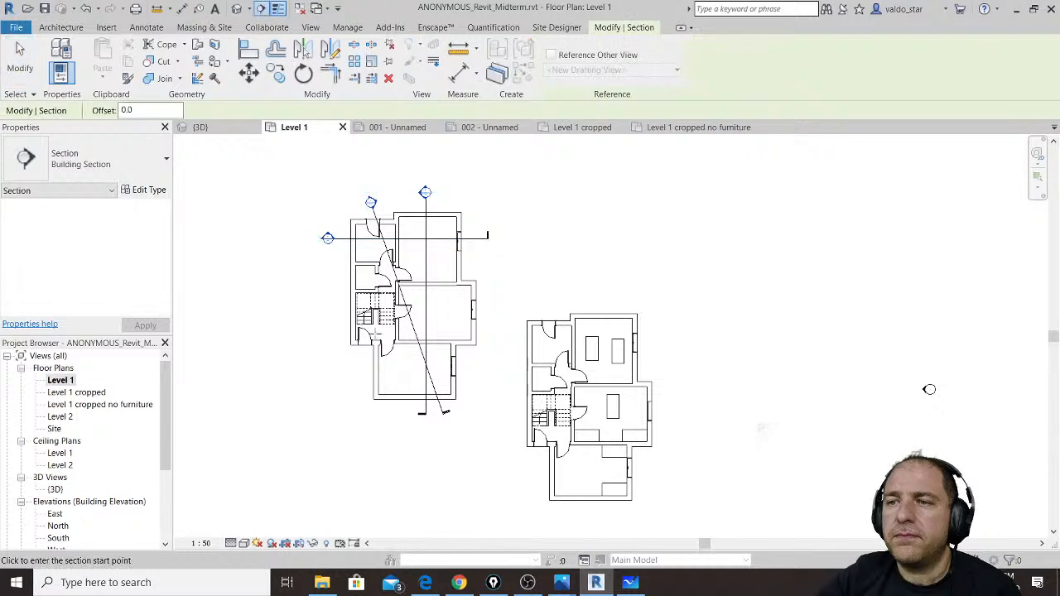
pyautogui.click(325, 308)
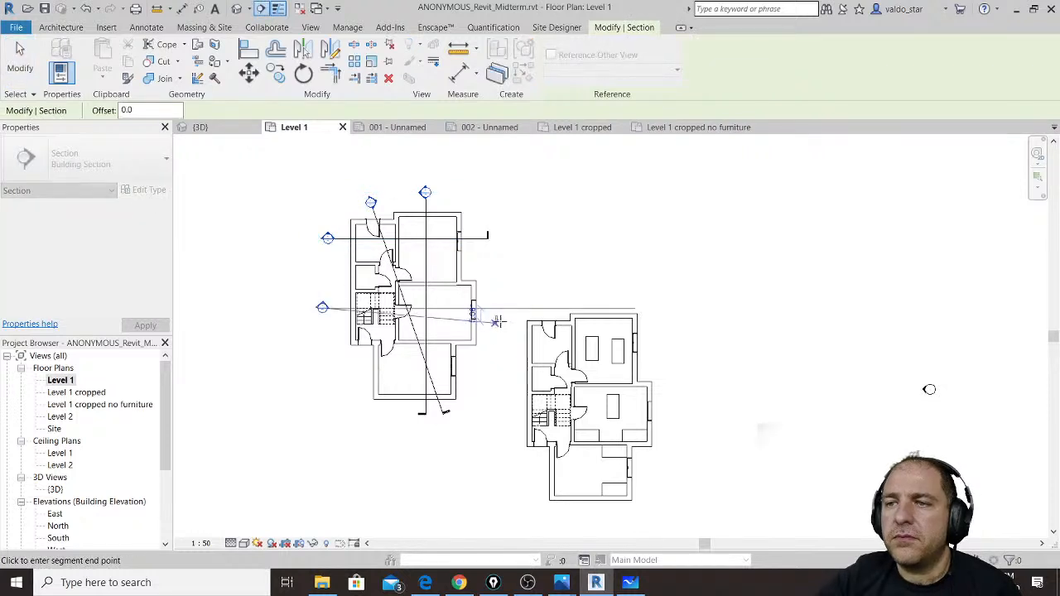
pyautogui.click(505, 308)
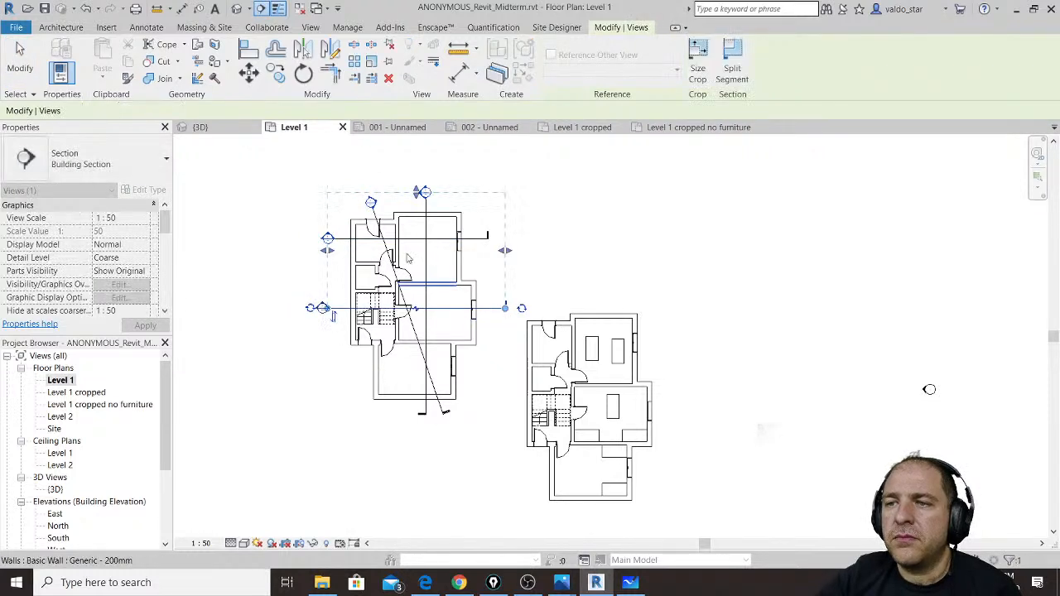
pyautogui.click(334, 316)
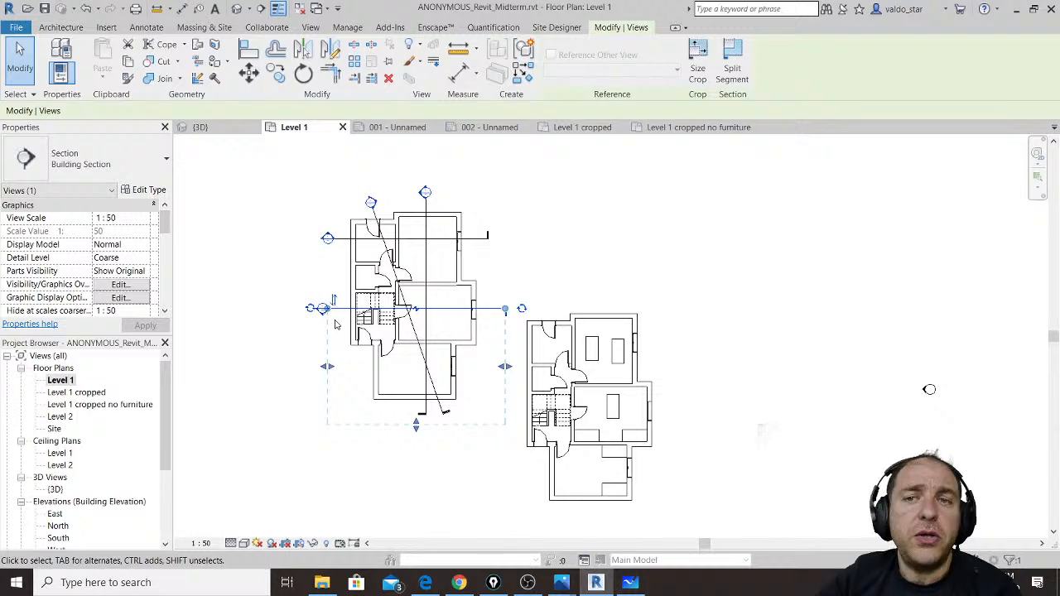
# Step: List the building sections in the project and open the Section 1 view
pyautogui.moveTo(166, 407); pyautogui.dragTo(185, 477)
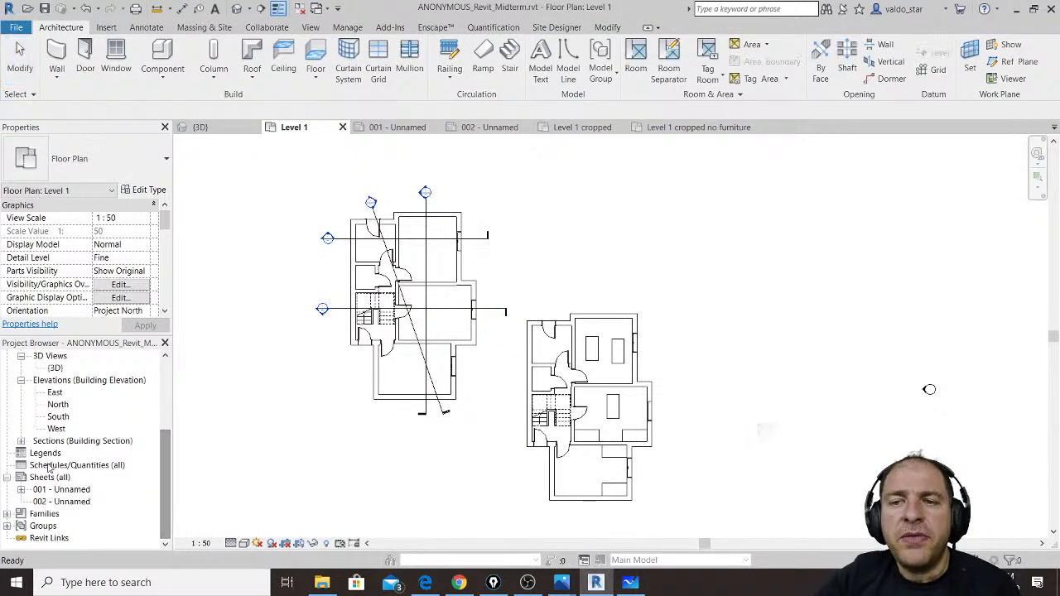
pyautogui.click(21, 441)
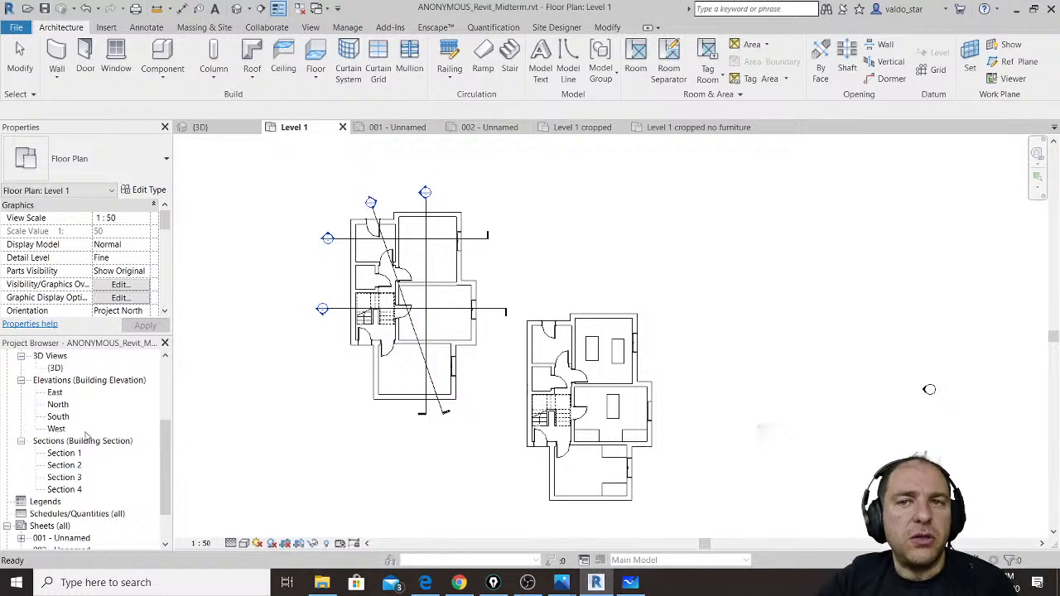
pyautogui.click(64, 453)
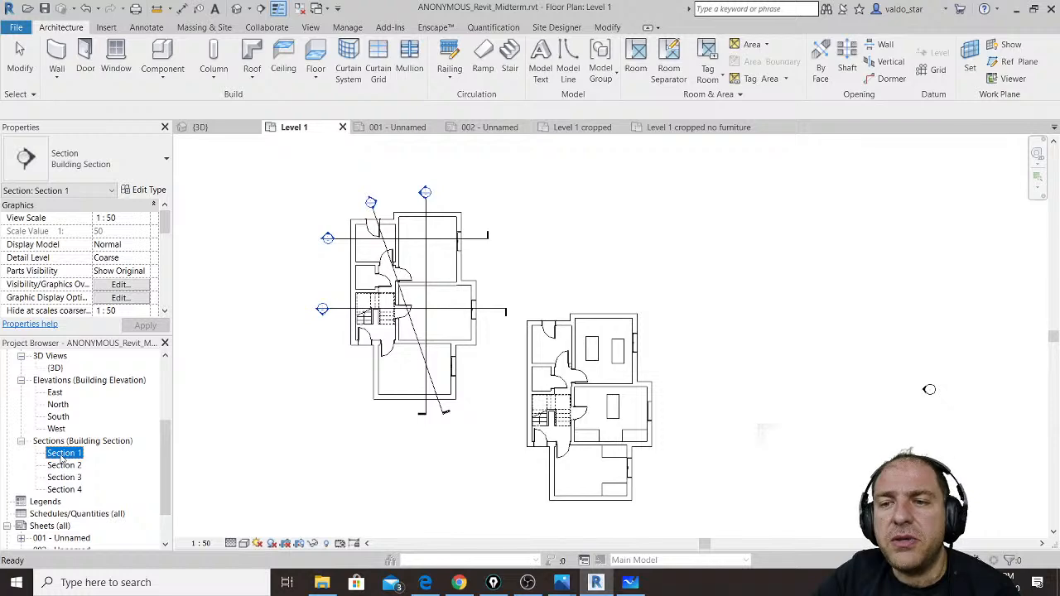
pyautogui.doubleClick(63, 456)
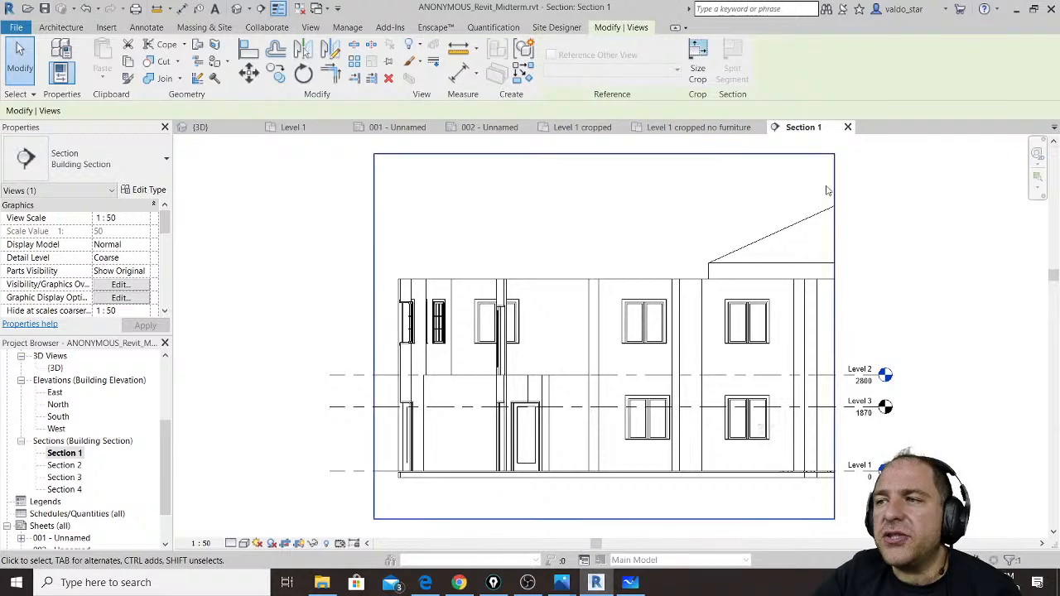
# Step: Shift the crop region of Section 1 slightly and extend its right edge past the far end of the building
pyautogui.moveTo(833, 190); pyautogui.dragTo(867, 182)
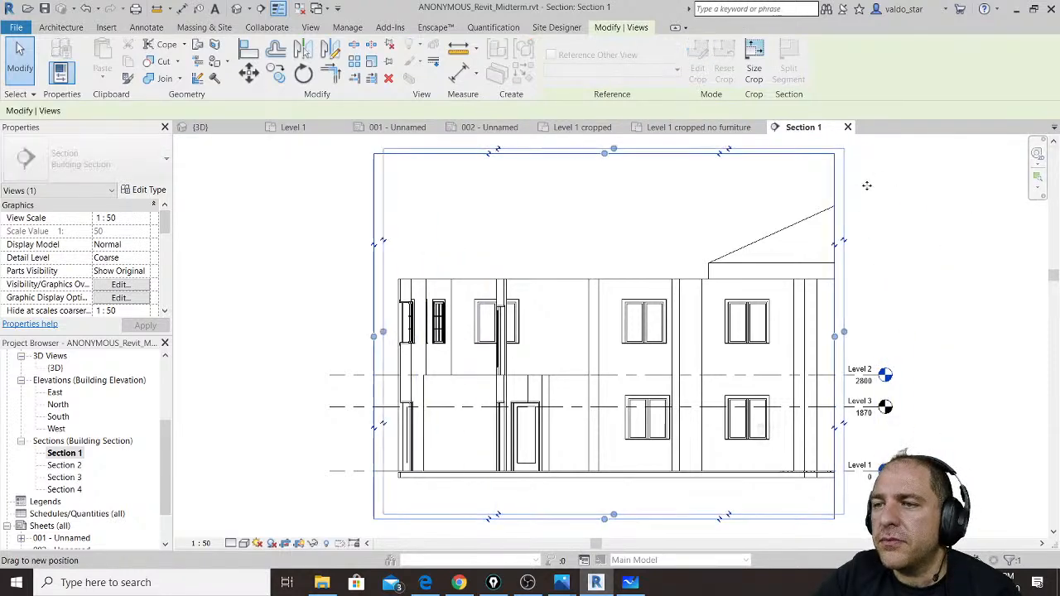
pyautogui.moveTo(844, 332); pyautogui.dragTo(977, 332)
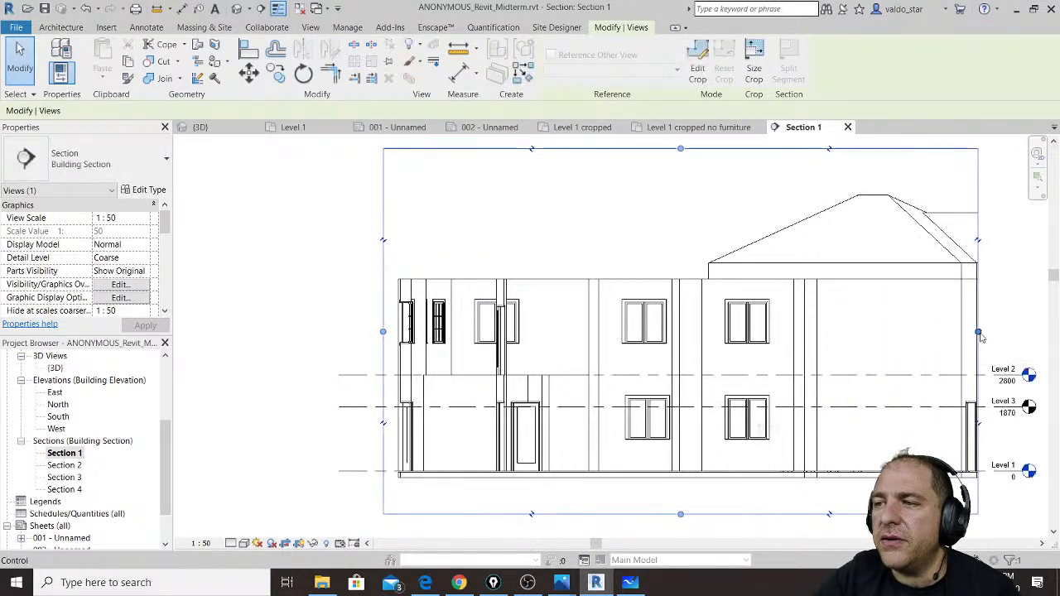
pyautogui.moveTo(652, 351); pyautogui.dragTo(444, 331, button='middle')
pyautogui.scroll(-1, 445, 331)
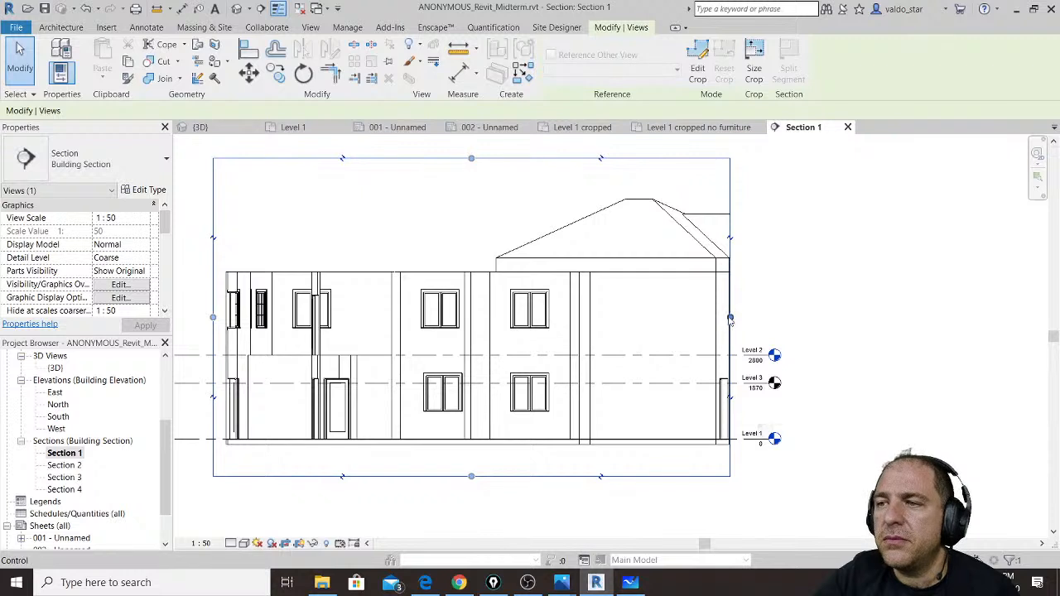
pyautogui.moveTo(730, 317); pyautogui.dragTo(895, 323)
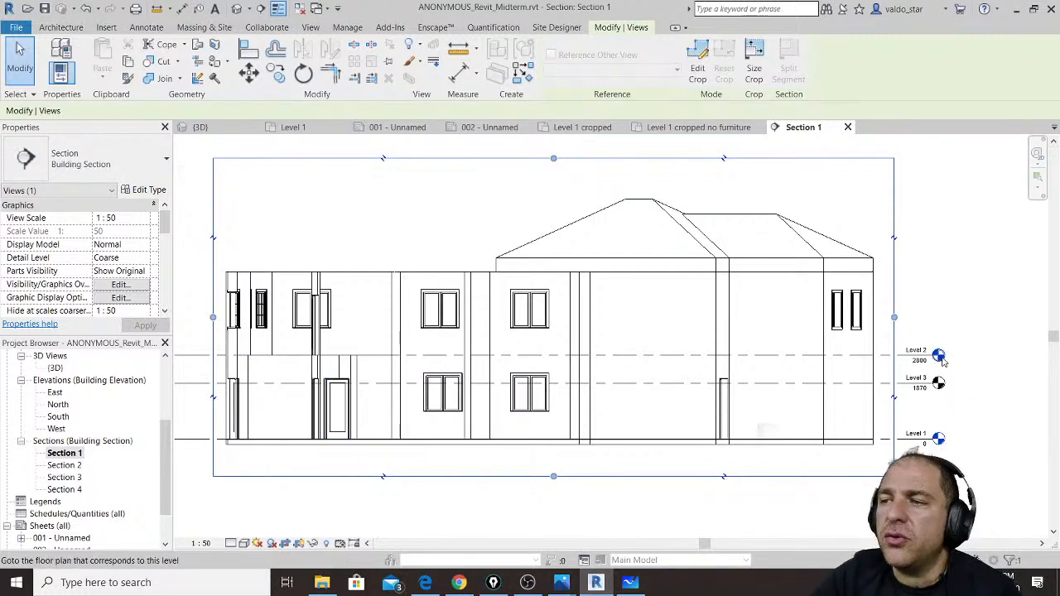
# Step: Hide the whole Levels category in the Section 1 view
pyautogui.click(784, 365)
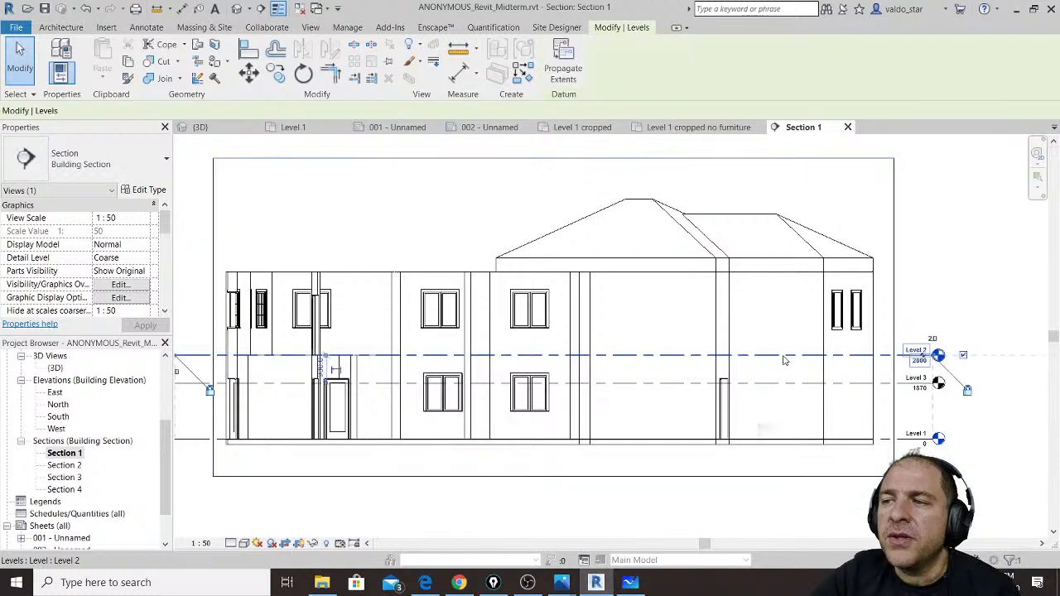
pyautogui.rightClick(784, 361)
pyautogui.moveTo(866, 149)
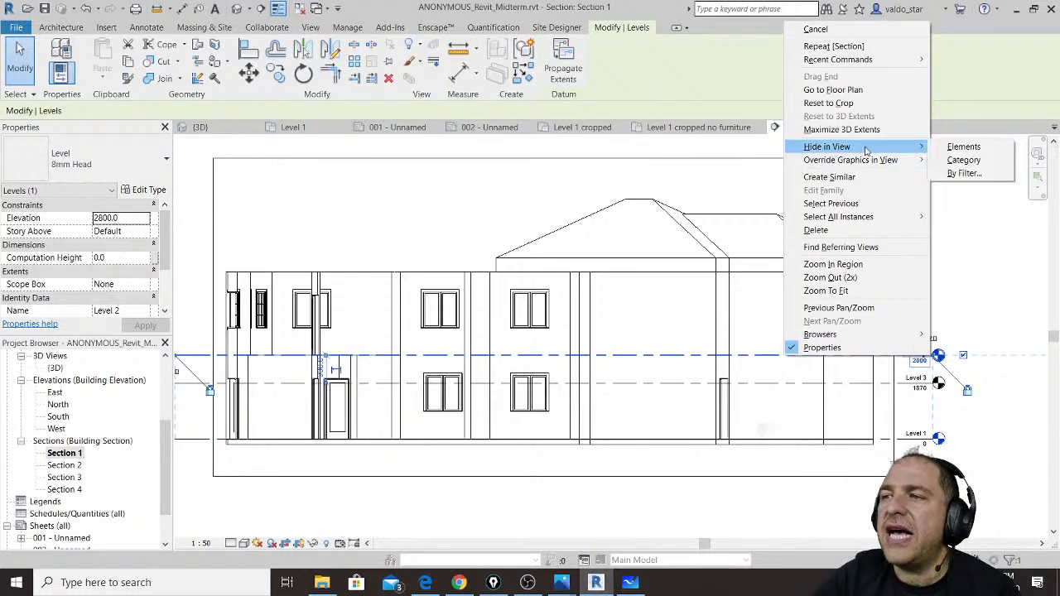
pyautogui.click(965, 160)
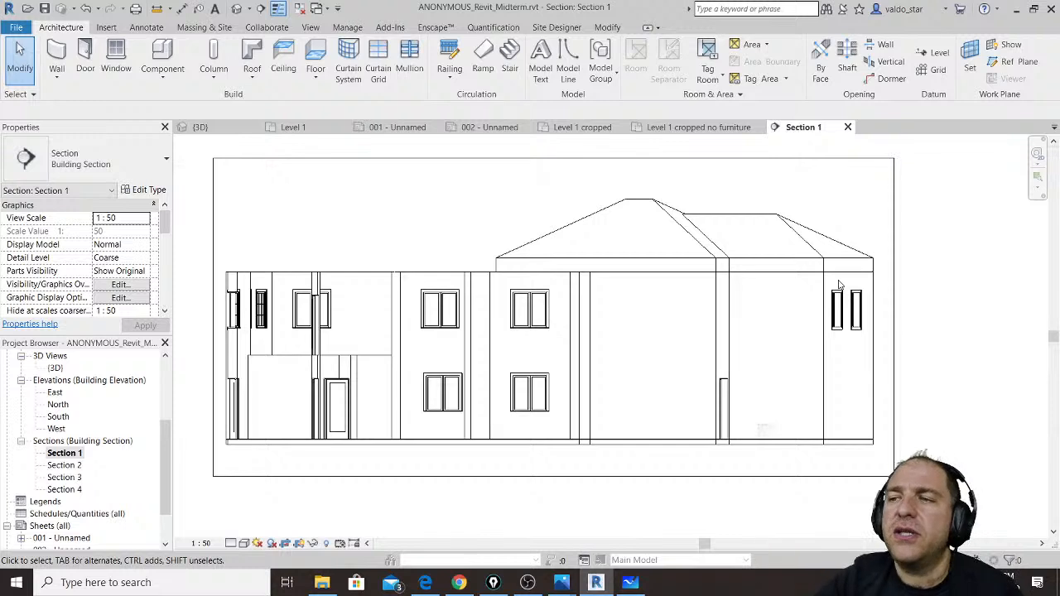
# Step: Return to the Level 1 floor plan and extend the lower end of the diagonal section line well beyond the building
pyautogui.moveTo(164, 458); pyautogui.dragTo(168, 388)
pyautogui.doubleClick(60, 380)
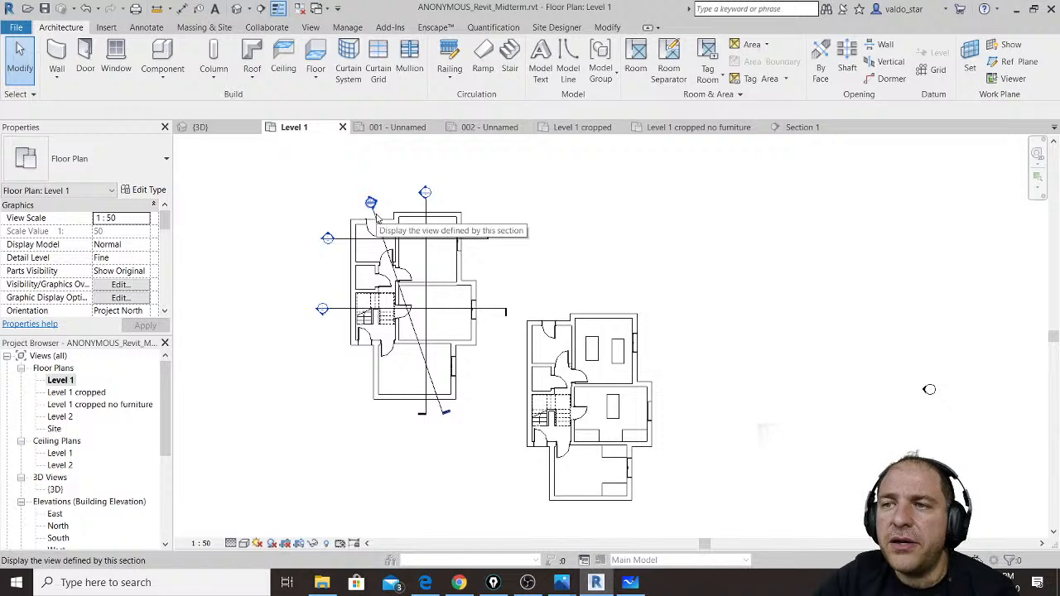
pyautogui.click(416, 339)
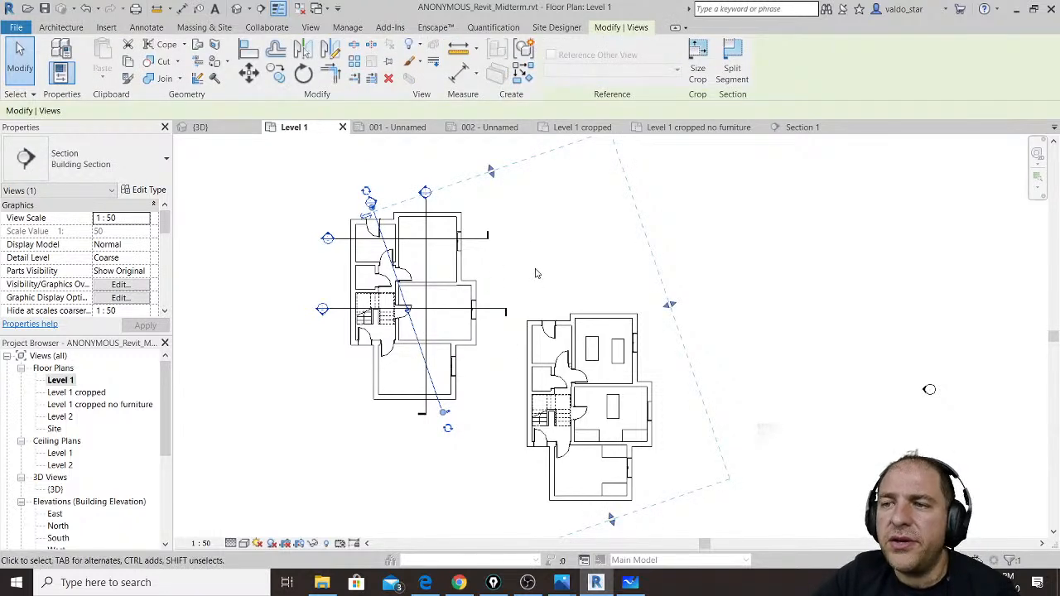
pyautogui.scroll(-1, 534, 271)
pyautogui.moveTo(458, 402); pyautogui.dragTo(503, 527)
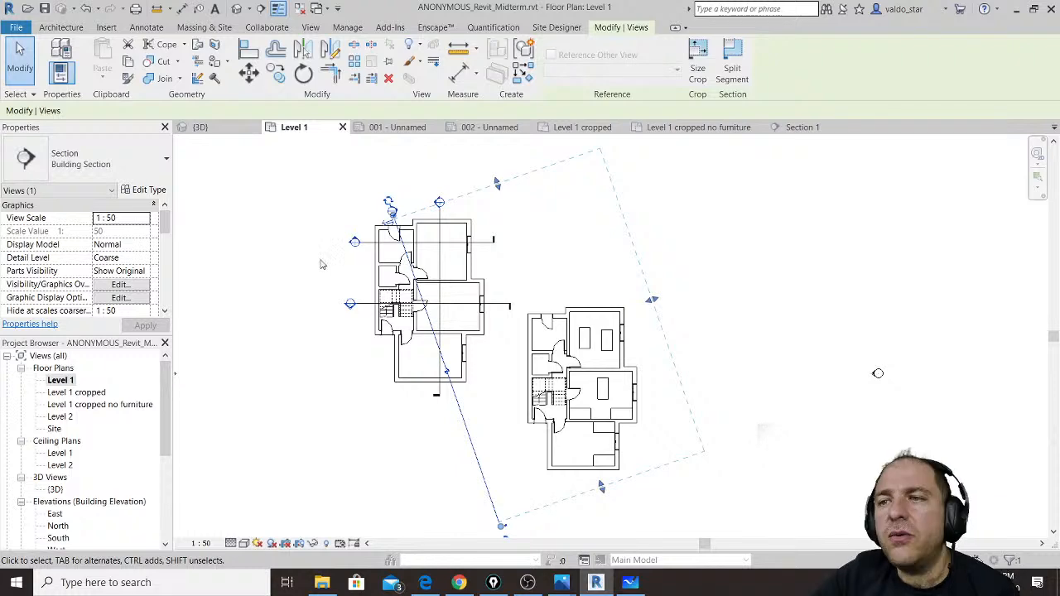
# Step: Rename the Section 1 view as "weird angled section"
pyautogui.scroll(-5, 72, 414)
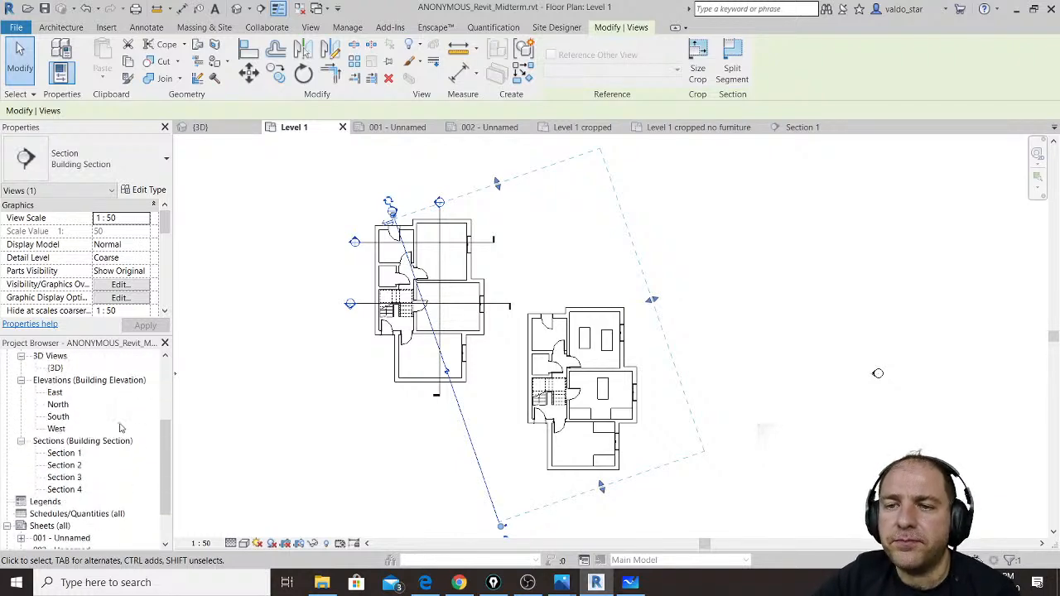
pyautogui.click(75, 443)
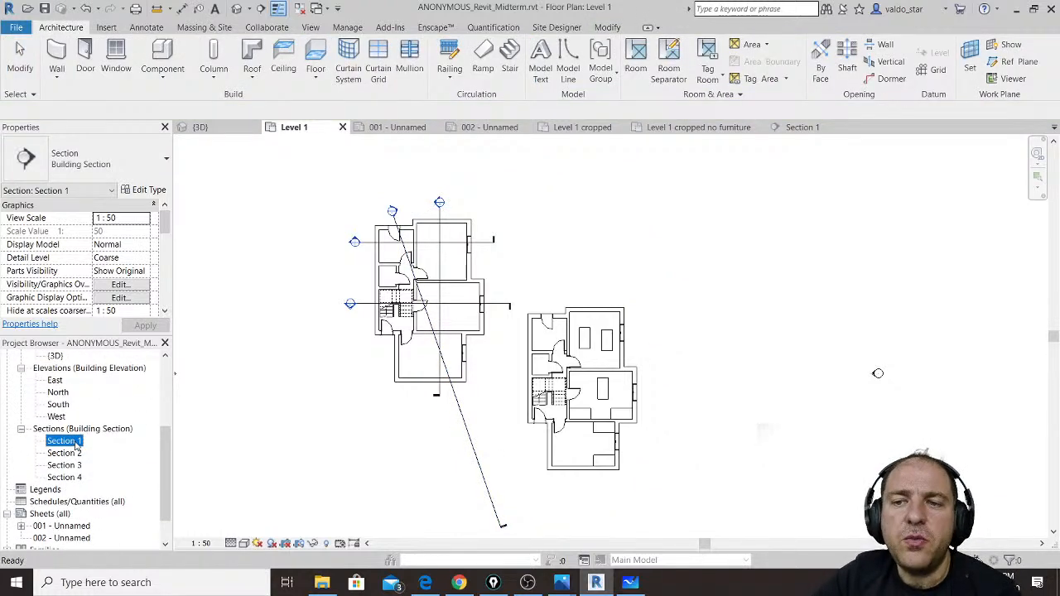
pyautogui.rightClick(76, 445)
pyautogui.click(151, 342)
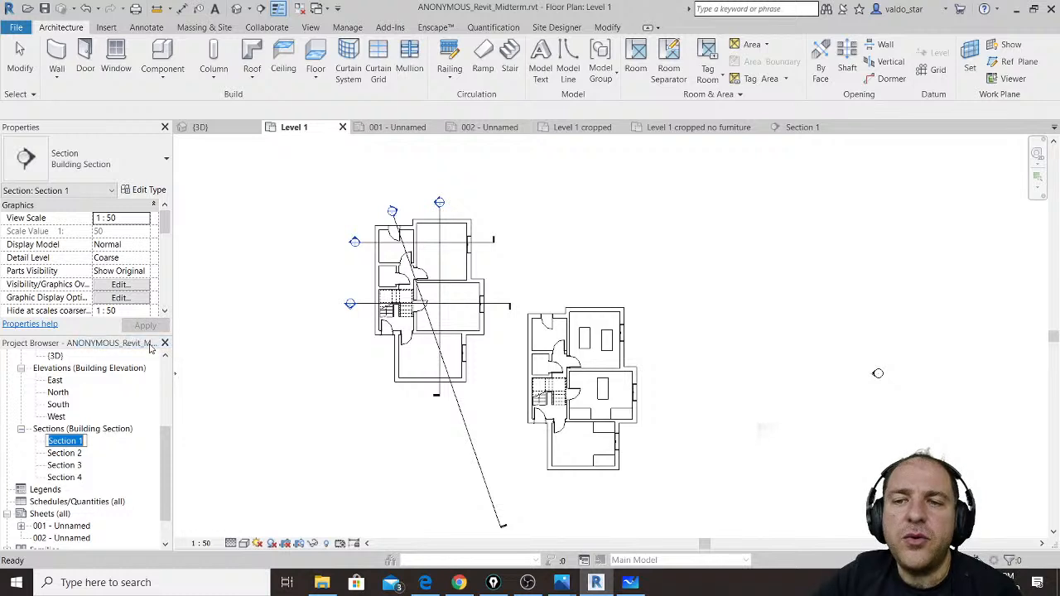
pyautogui.write('wd')
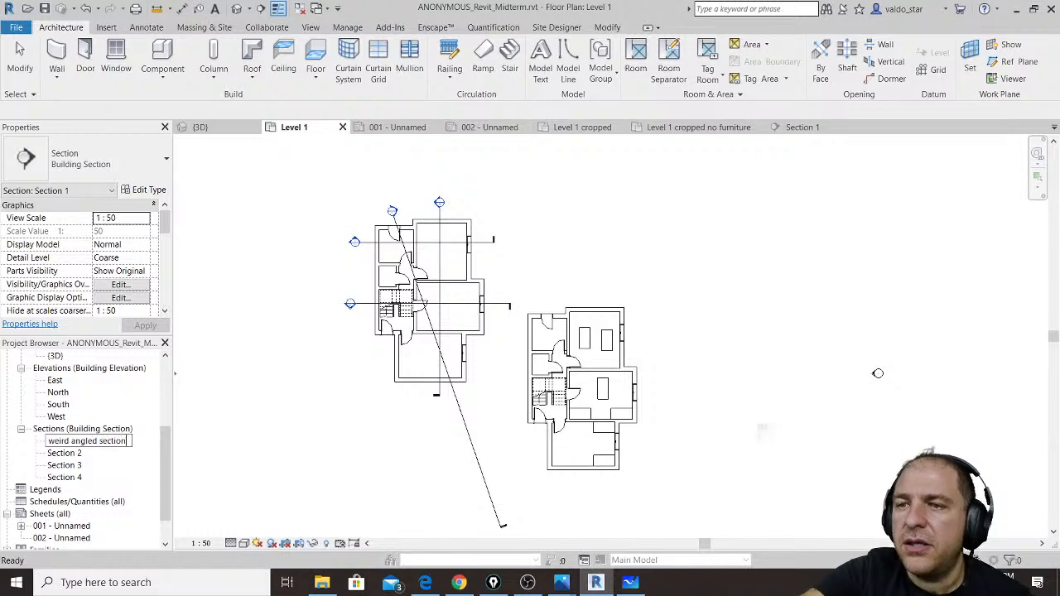
pyautogui.click(288, 452)
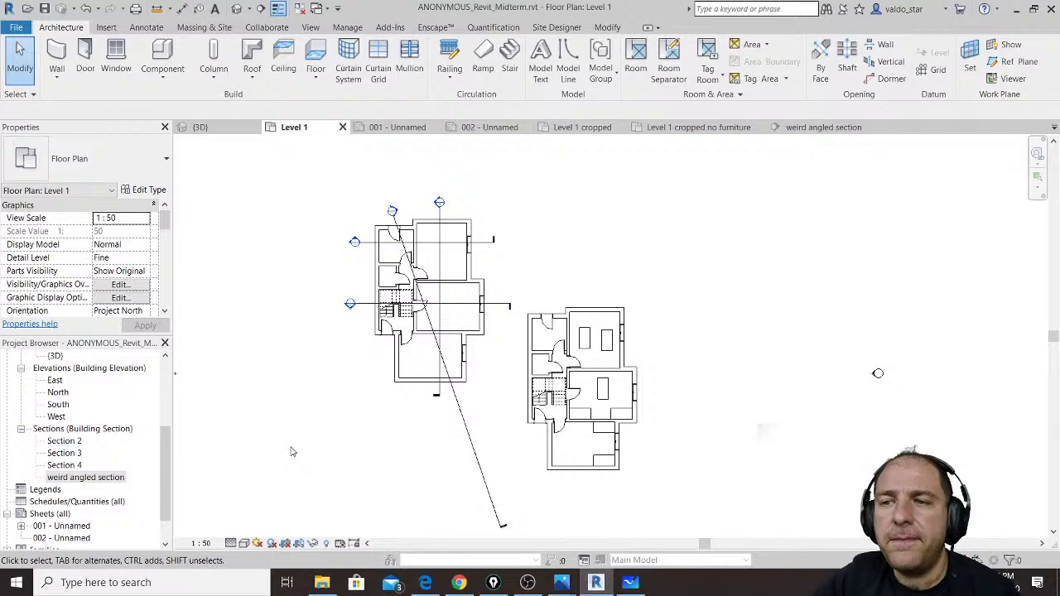
# Step: Check the layout of sheet 001 and open the empty sheet 002
pyautogui.moveTo(169, 461); pyautogui.dragTo(167, 499)
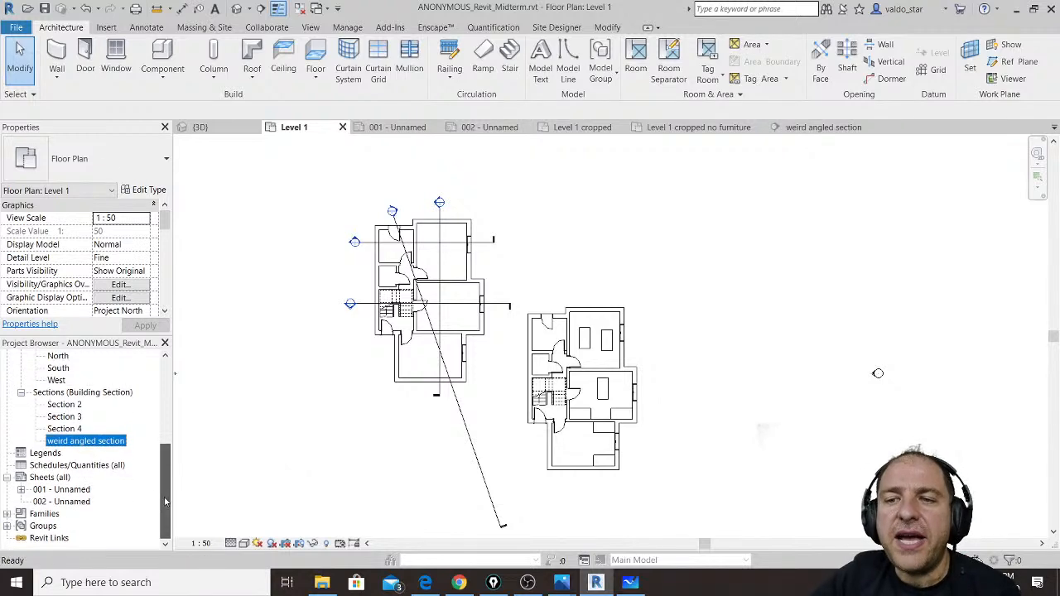
pyautogui.doubleClick(53, 491)
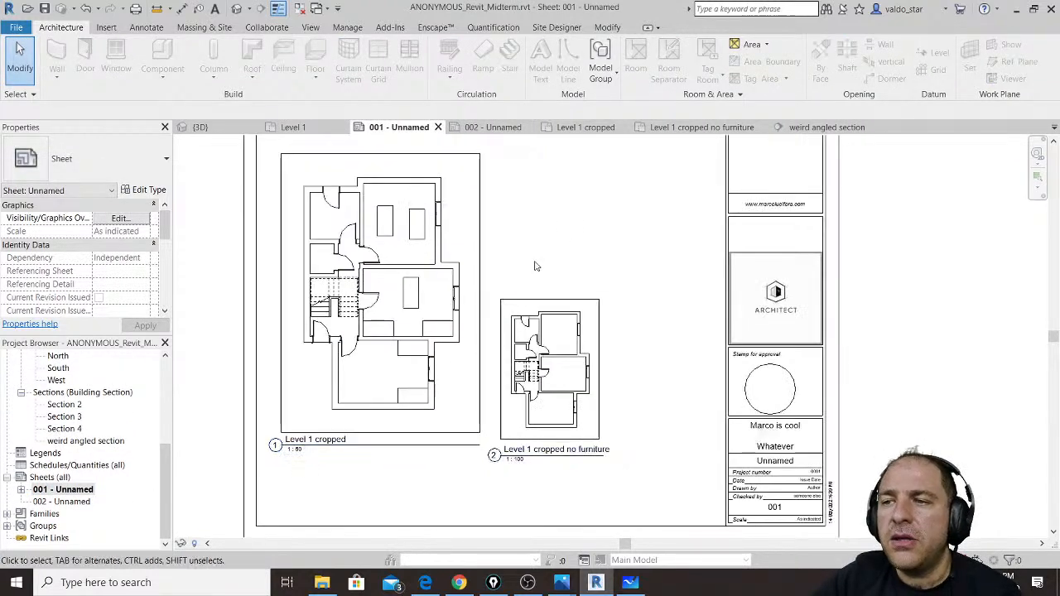
pyautogui.doubleClick(62, 501)
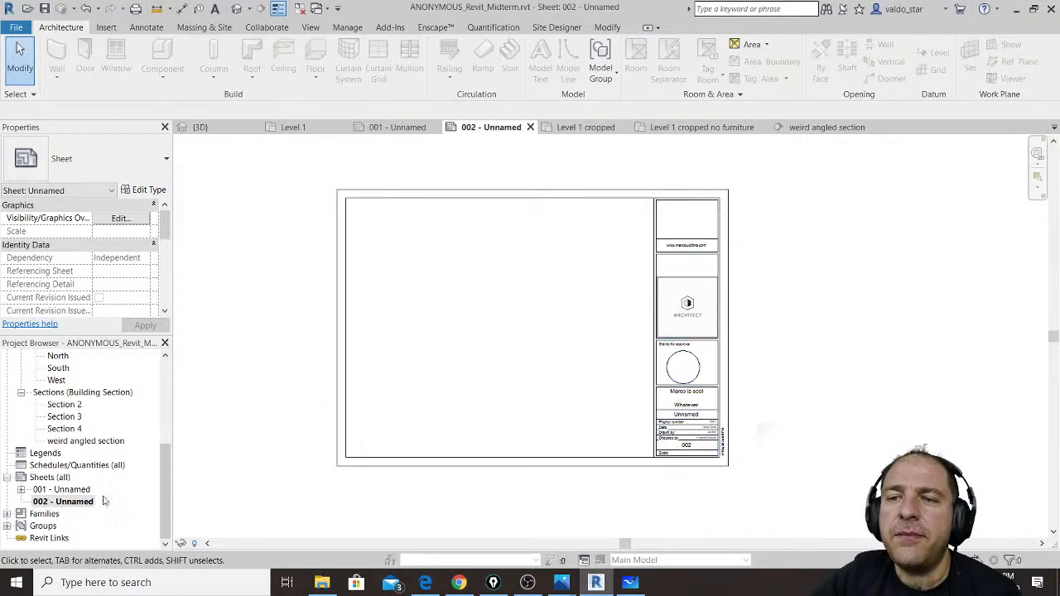
# Step: Add the weird angled section view to sheet 002, placing it across the width of the drawing area
pyautogui.rightClick(64, 505)
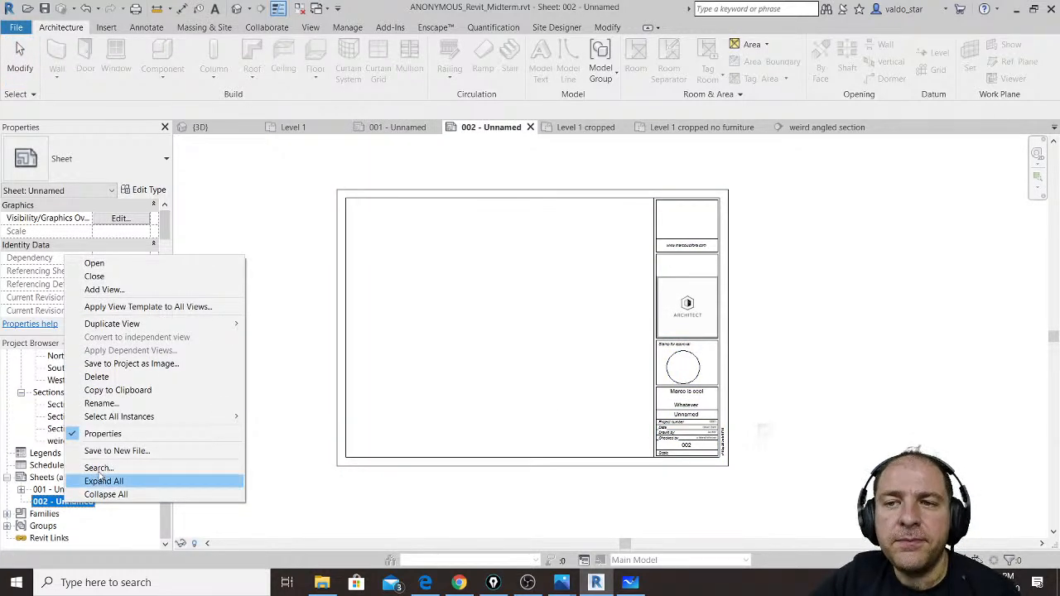
pyautogui.click(199, 290)
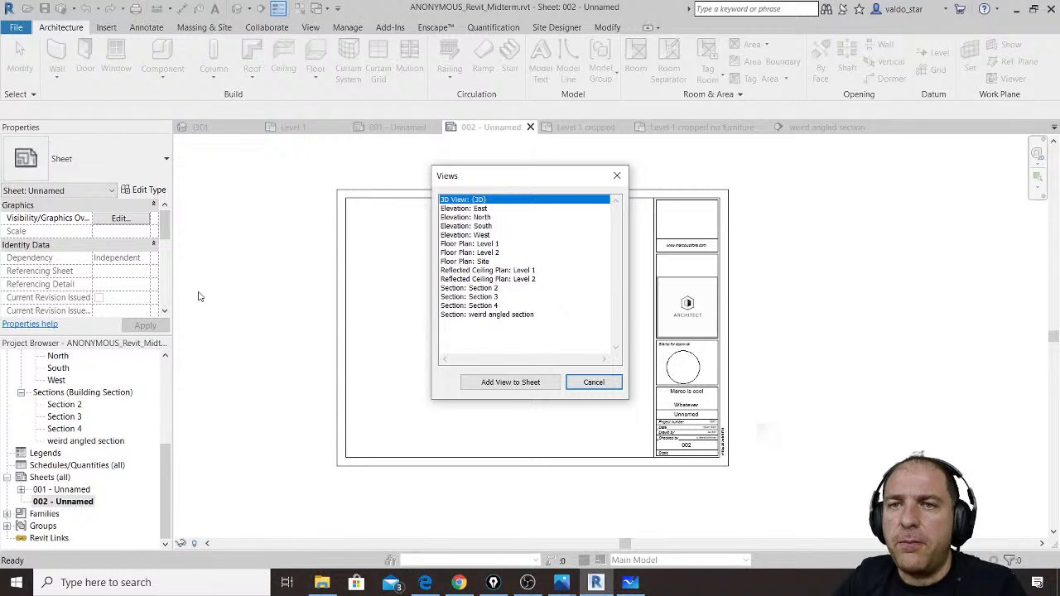
pyautogui.click(493, 315)
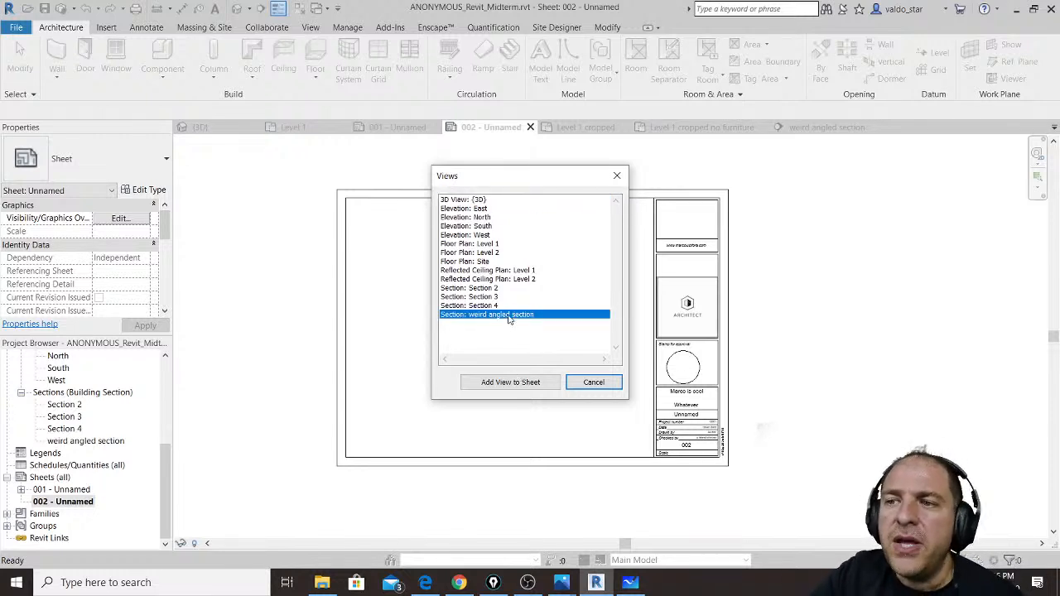
pyautogui.click(524, 383)
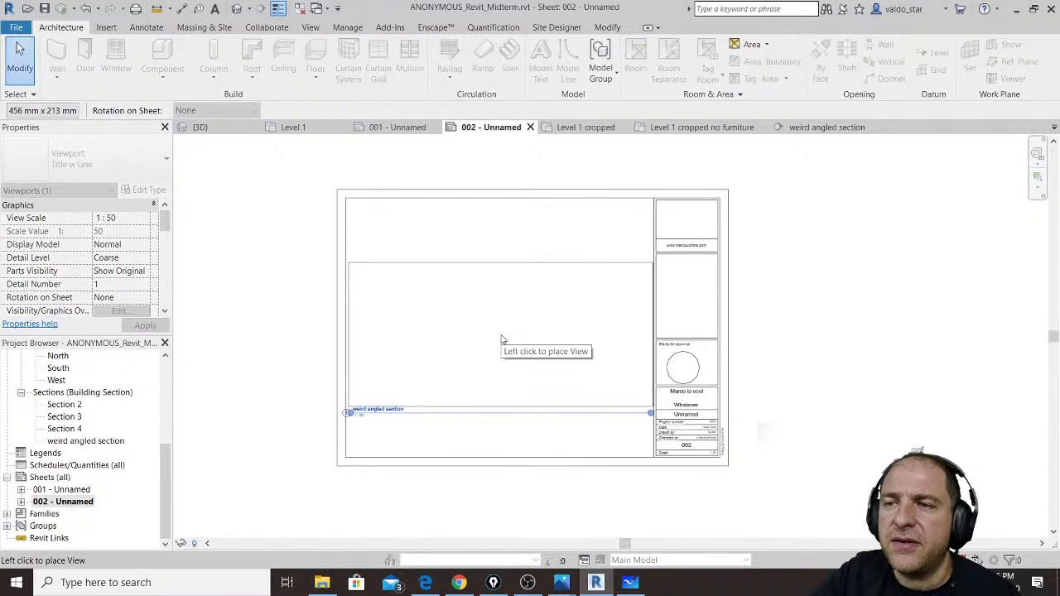
pyautogui.click(500, 338)
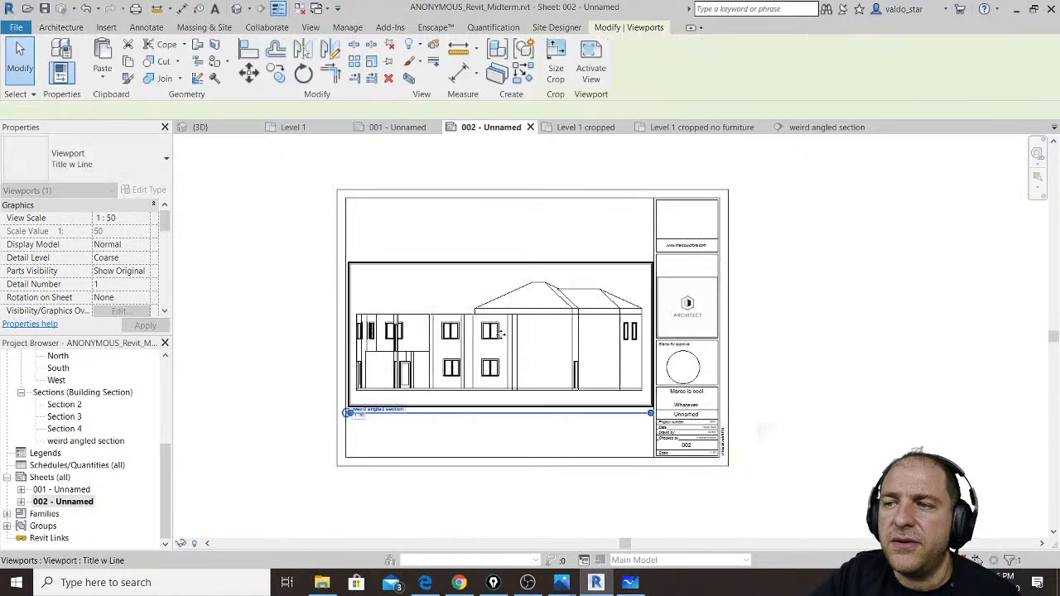
pyautogui.click(267, 448)
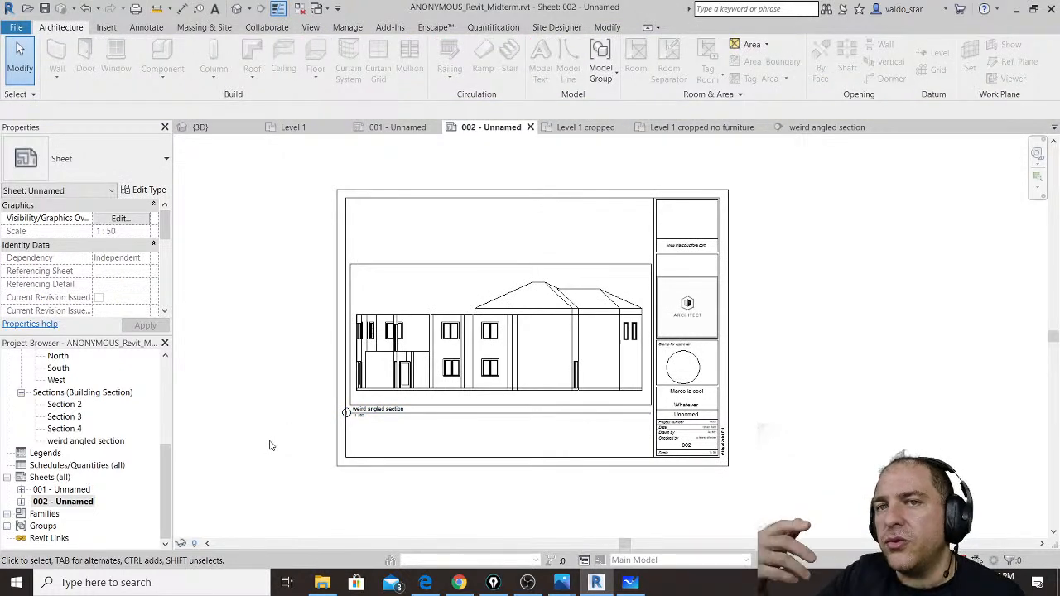
# Step: Review the lists of views available for placement on sheets 002 and 001 without adding any
pyautogui.rightClick(68, 505)
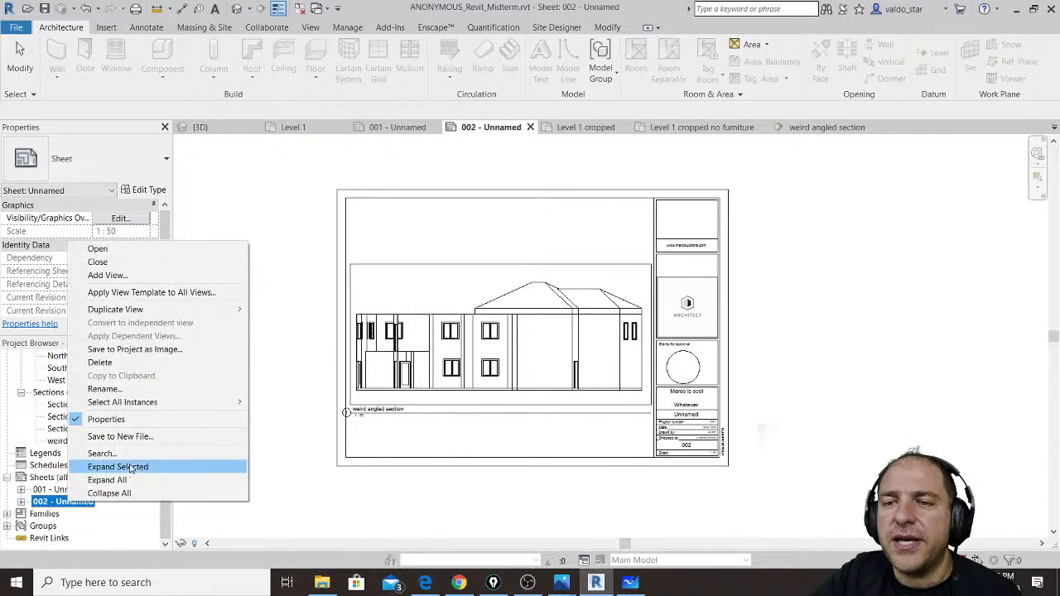
pyautogui.click(152, 275)
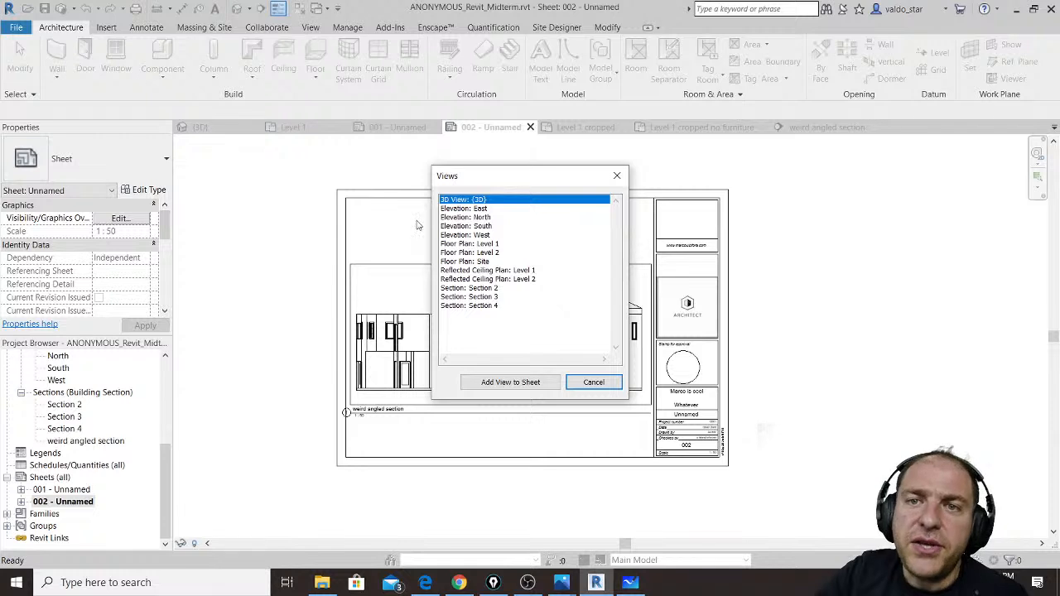
pyautogui.click(617, 389)
pyautogui.doubleClick(72, 493)
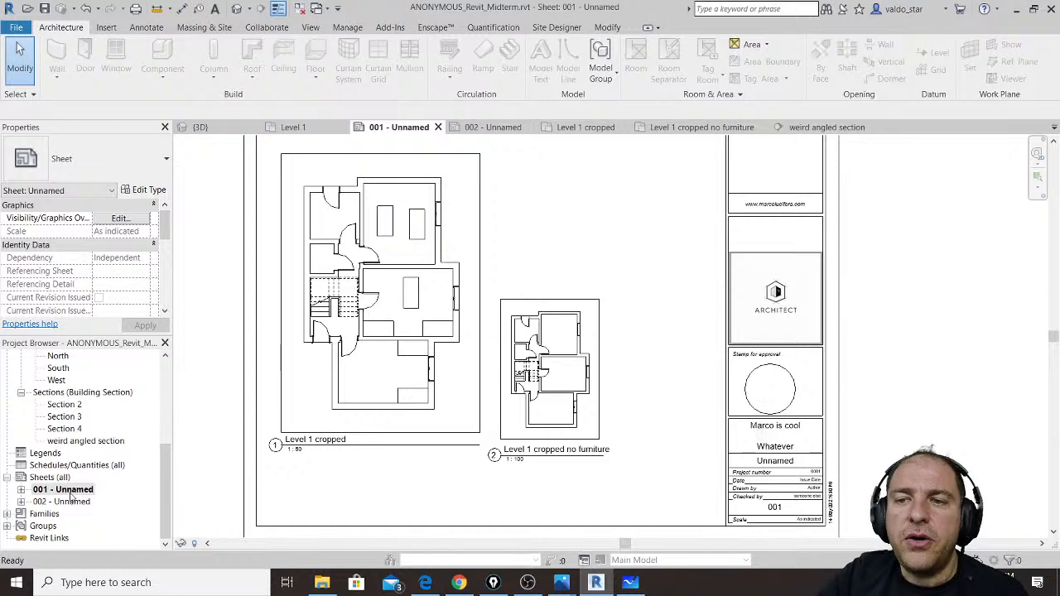
pyautogui.rightClick(71, 493)
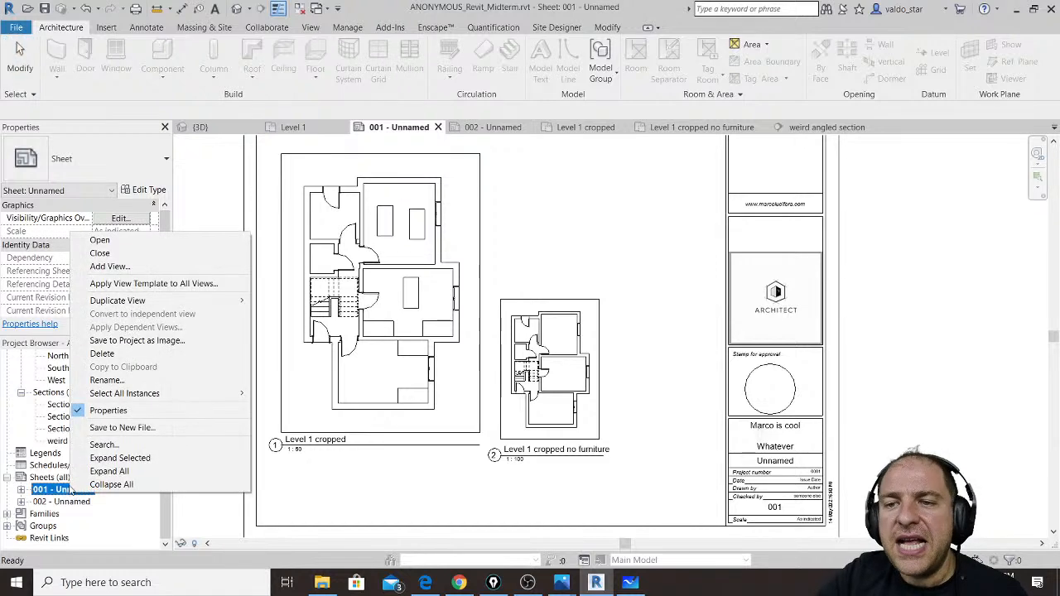
pyautogui.click(184, 266)
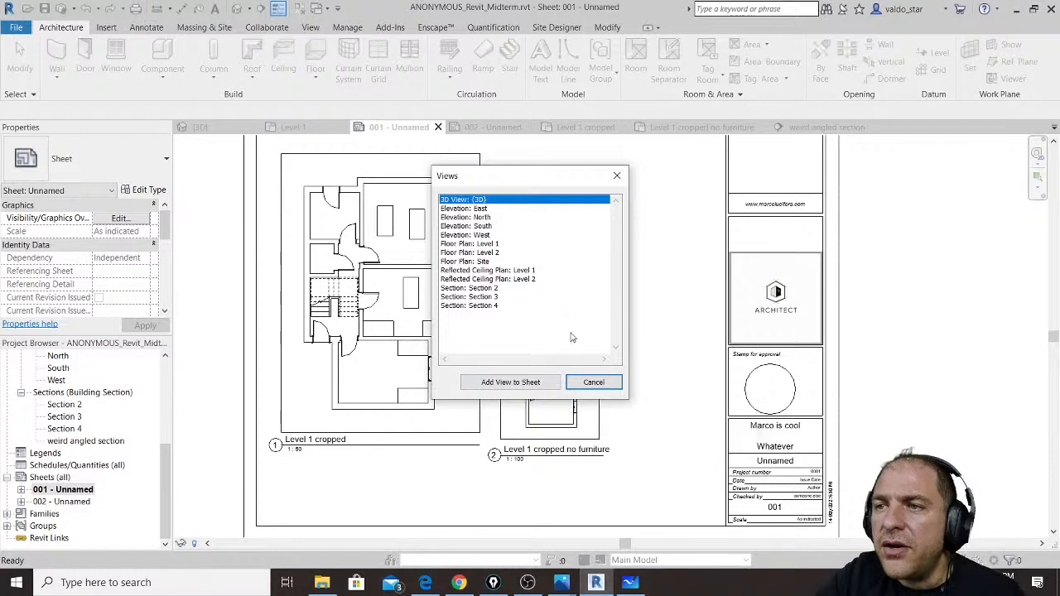
pyautogui.click(595, 383)
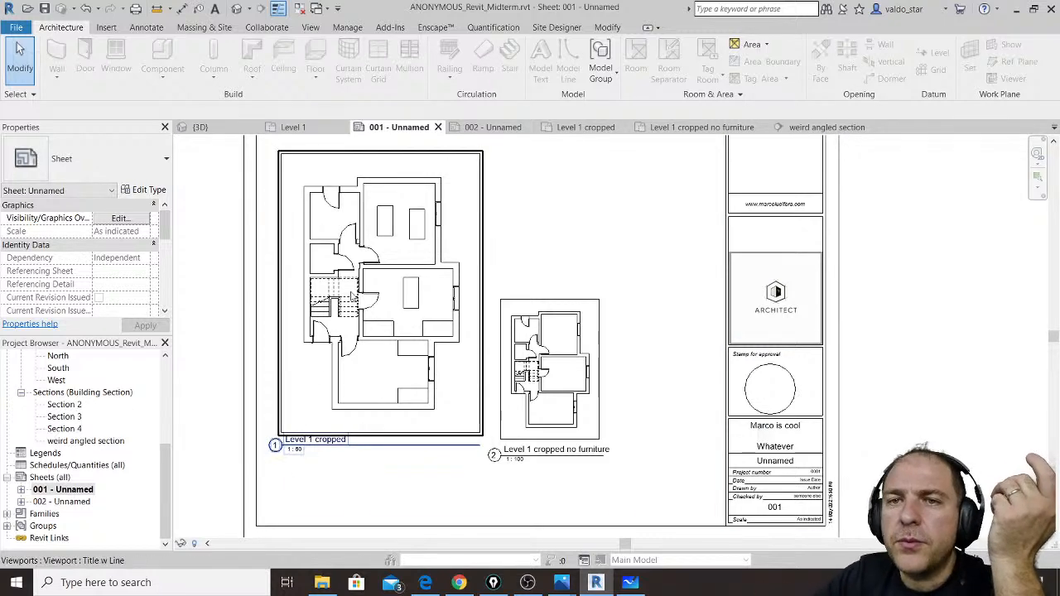
# Step: Return to sheet 002 and move the weird angled section viewport down to the lower edge of the drawing area
pyautogui.click(71, 503)
pyautogui.doubleClick(63, 502)
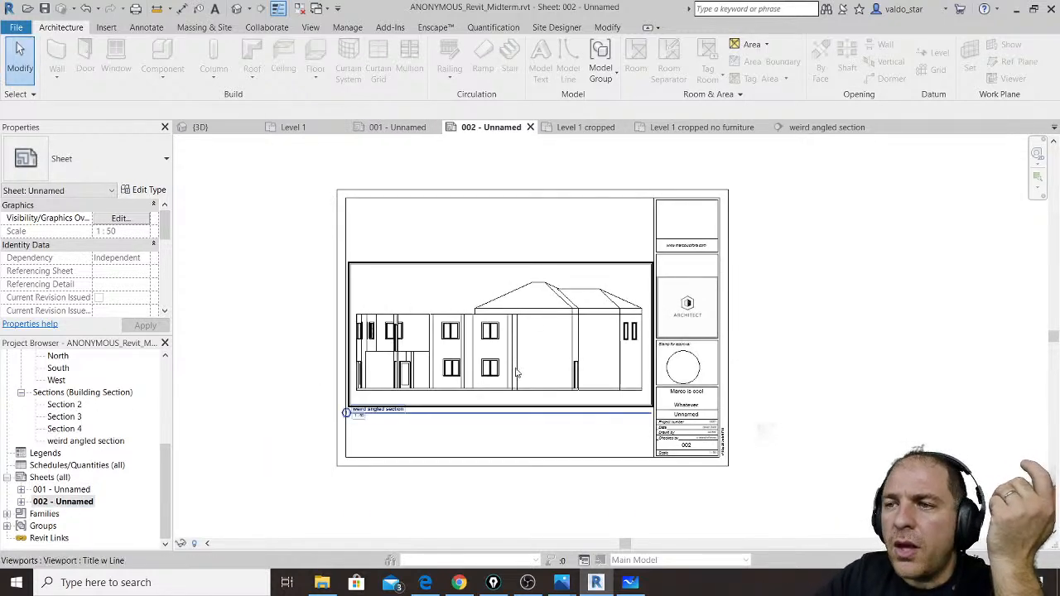
pyautogui.click(538, 267)
pyautogui.moveTo(535, 274); pyautogui.dragTo(535, 307)
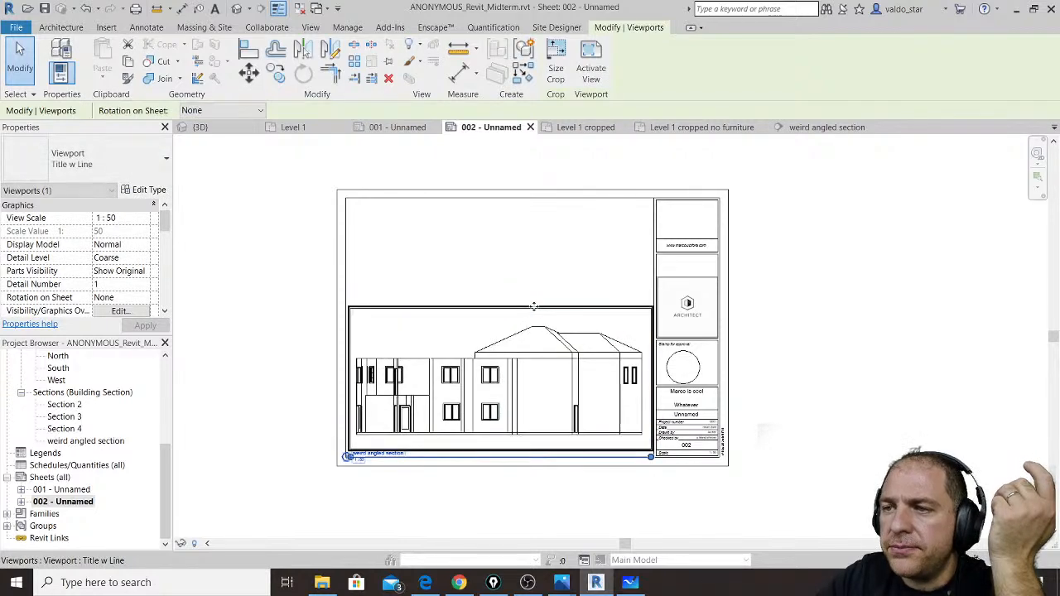
# Step: Add the {3D} view to sheet 002, placing it in the free space above the weird angled section
pyautogui.moveTo(166, 483)
pyautogui.mouseDown()
pyautogui.moveTo(167, 447)
pyautogui.moveTo(166, 484)
pyautogui.mouseUp()
pyautogui.rightClick(83, 514)
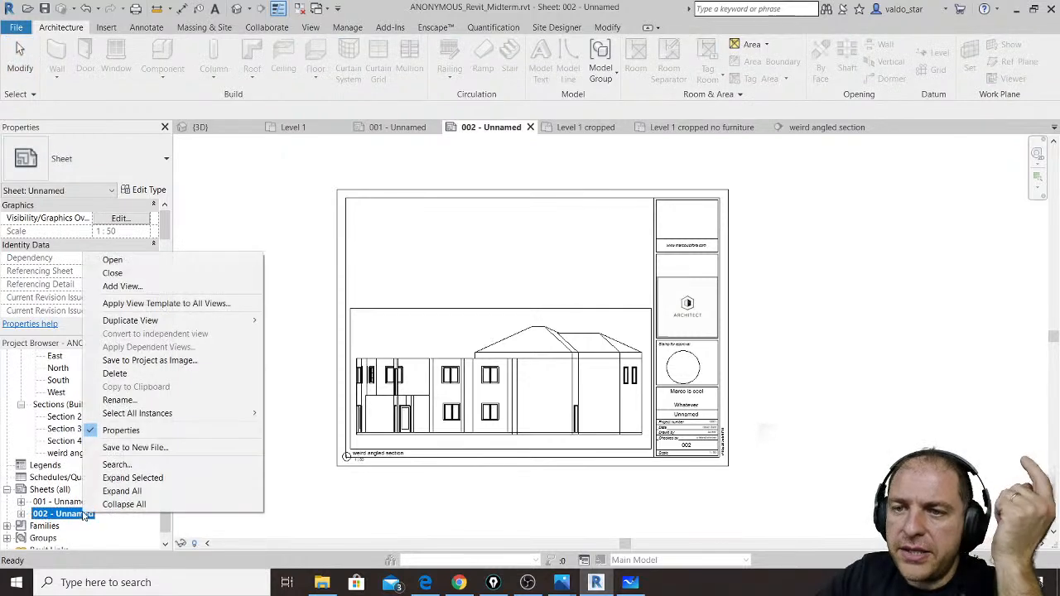
pyautogui.click(187, 288)
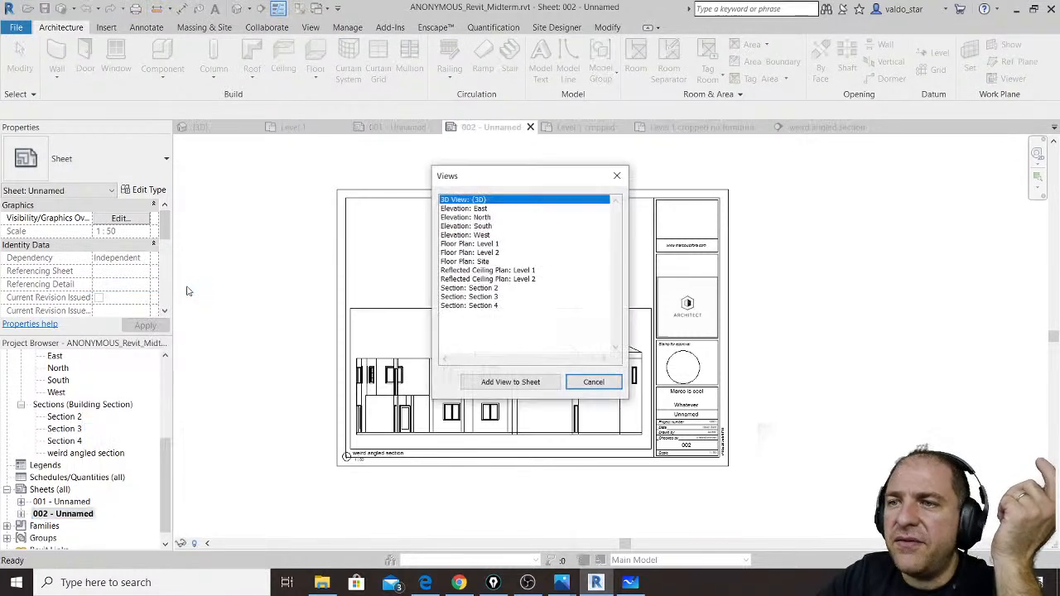
pyautogui.doubleClick(467, 201)
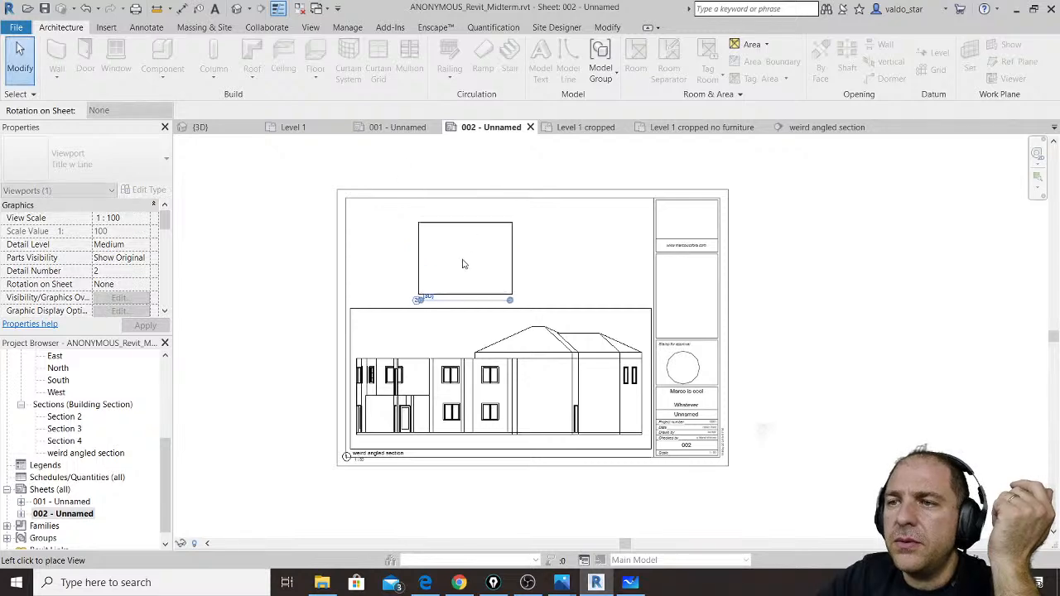
pyautogui.click(437, 256)
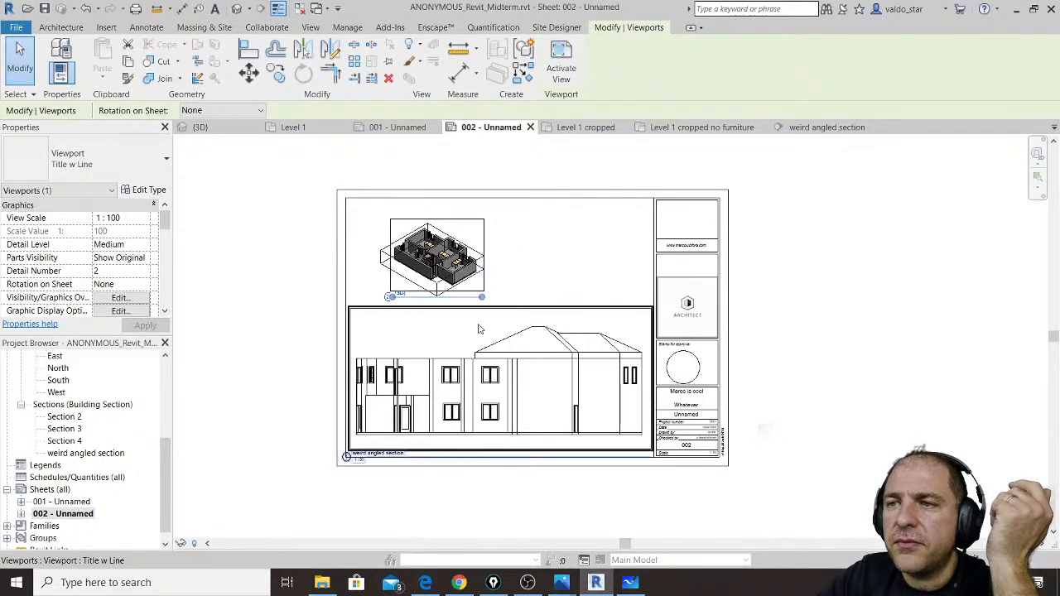
pyautogui.scroll(2, 451, 249)
pyautogui.scroll(4, 449, 244)
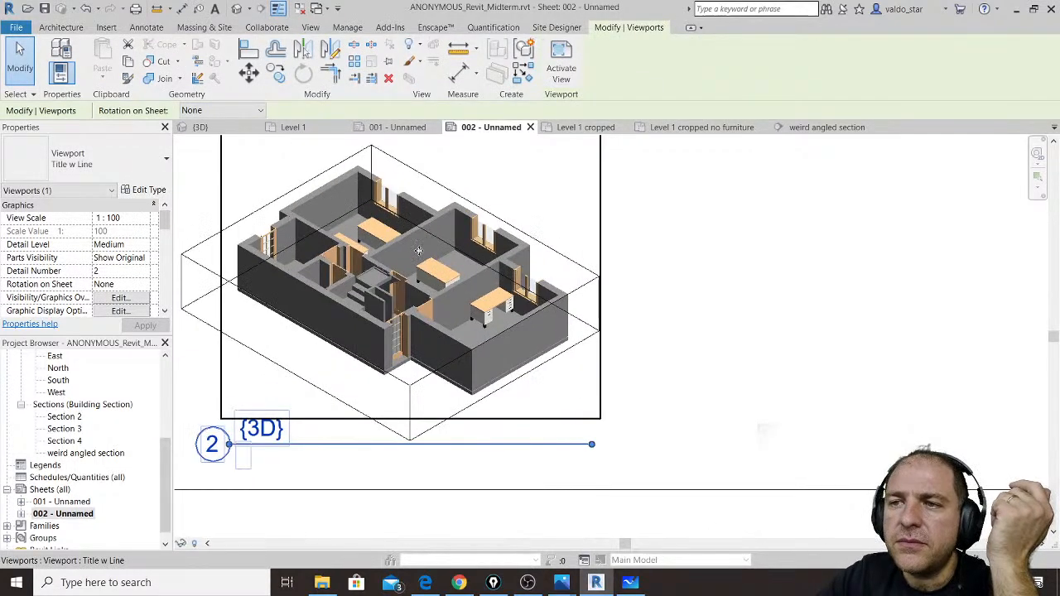
pyautogui.scroll(-1, 481, 281)
pyautogui.scroll(-2, 481, 282)
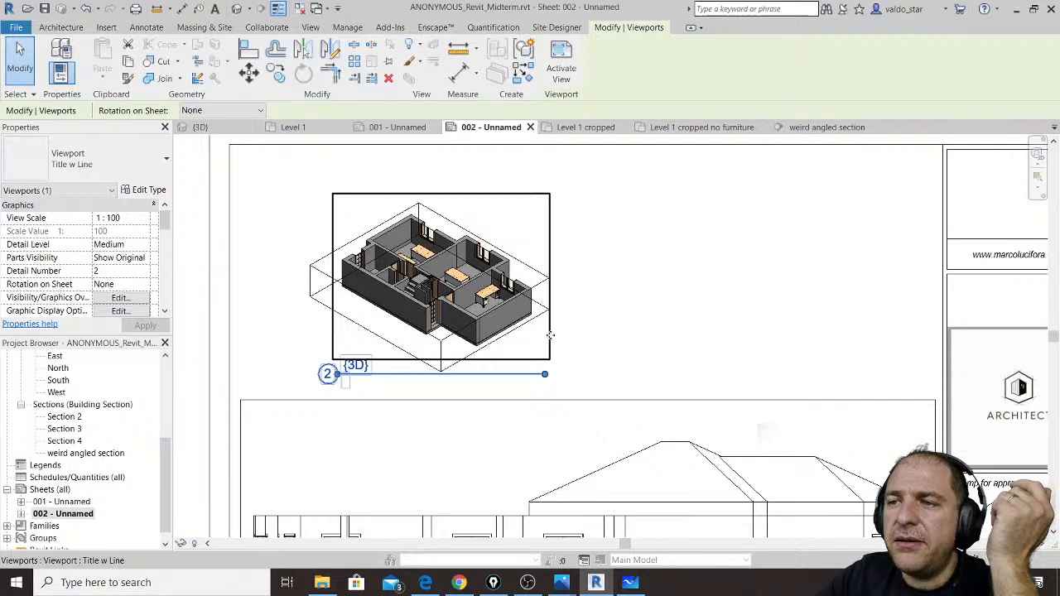
# Step: Set the {3D} viewport's scale to 1:50 and shift the viewport down within the sheet border
pyautogui.click(146, 218)
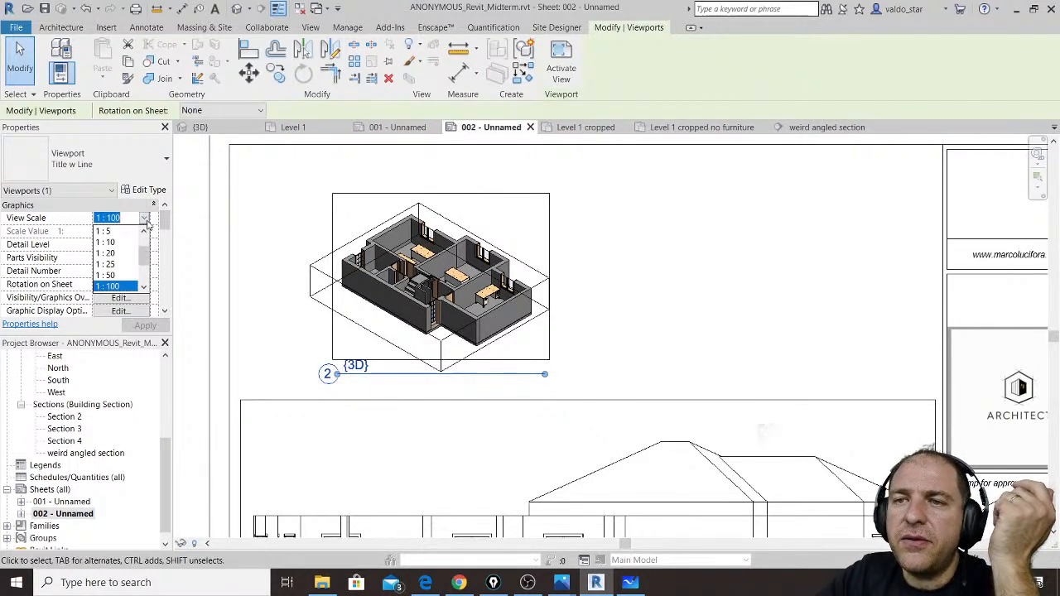
pyautogui.click(116, 276)
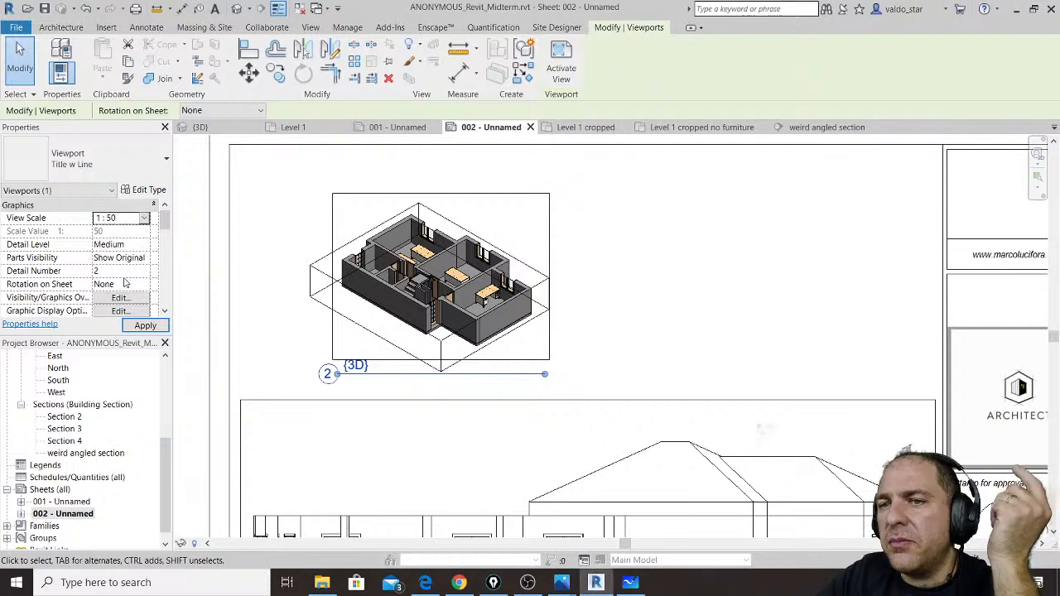
pyautogui.scroll(-3, 697, 382)
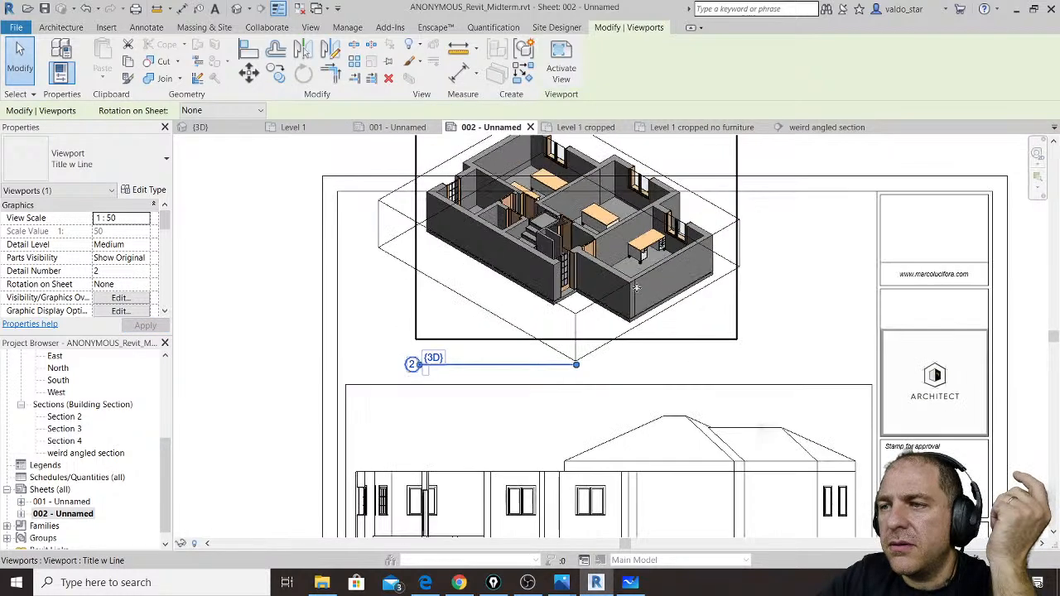
pyautogui.moveTo(634, 294); pyautogui.dragTo(621, 365)
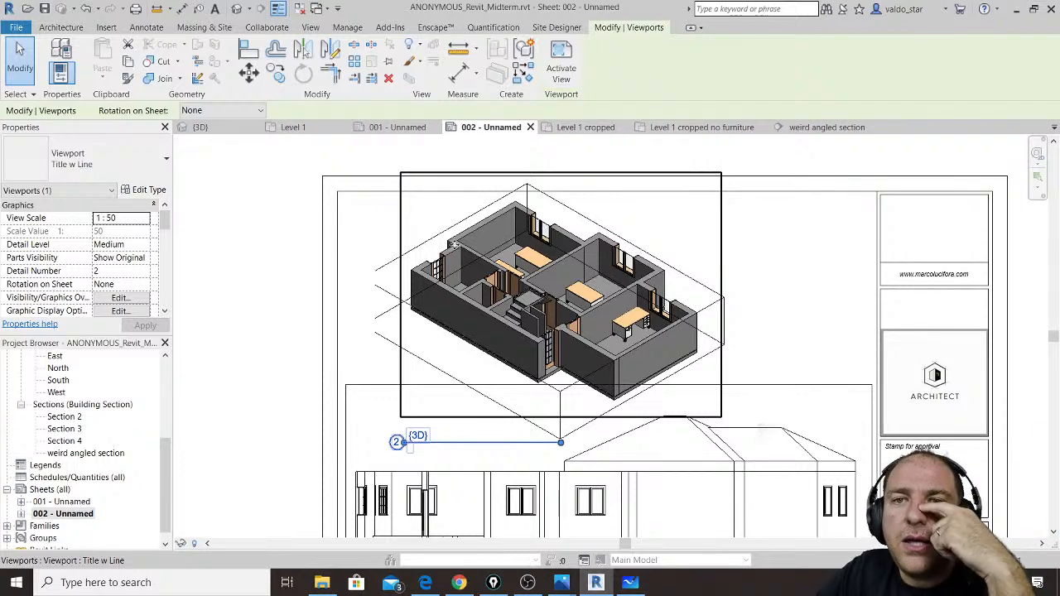
# Step: Give the {3D} viewport a custom scale of 1:70 and move it into the sheet's upper-left corner above the section
pyautogui.click(149, 217)
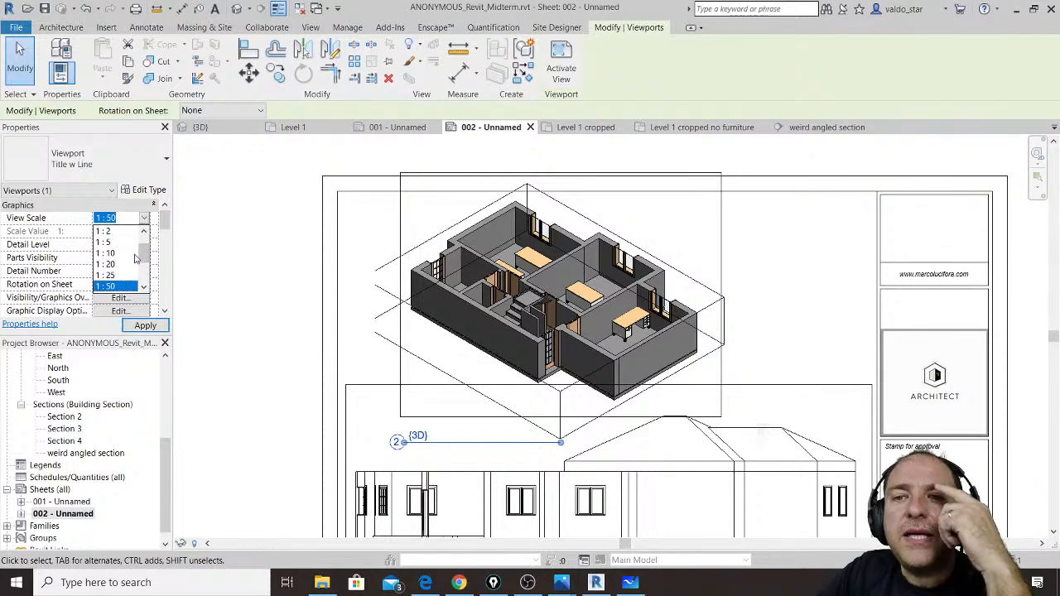
pyautogui.scroll(1, 146, 258)
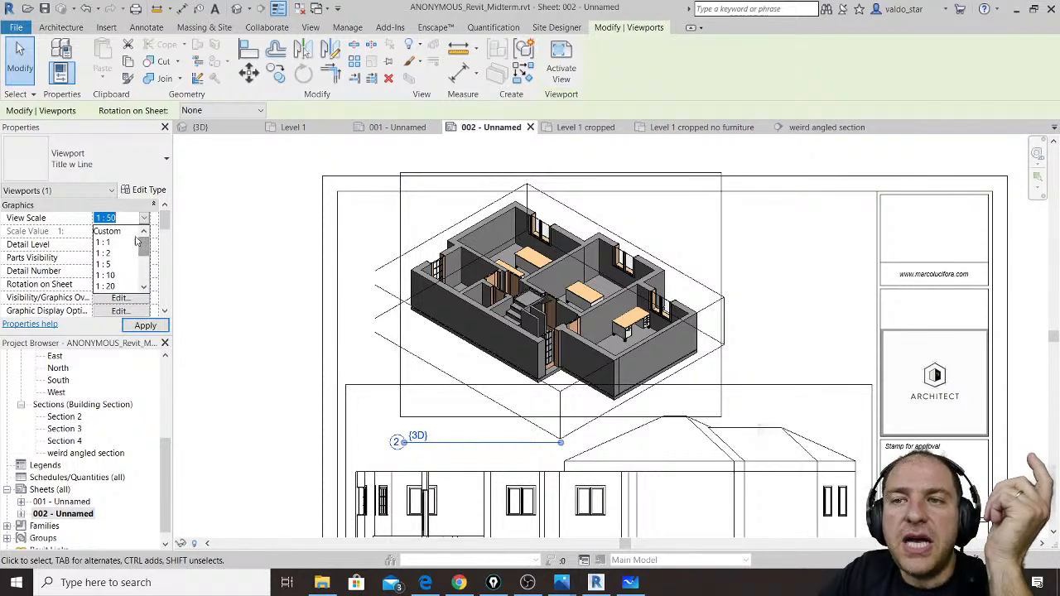
pyautogui.click(124, 232)
pyautogui.press('Return')
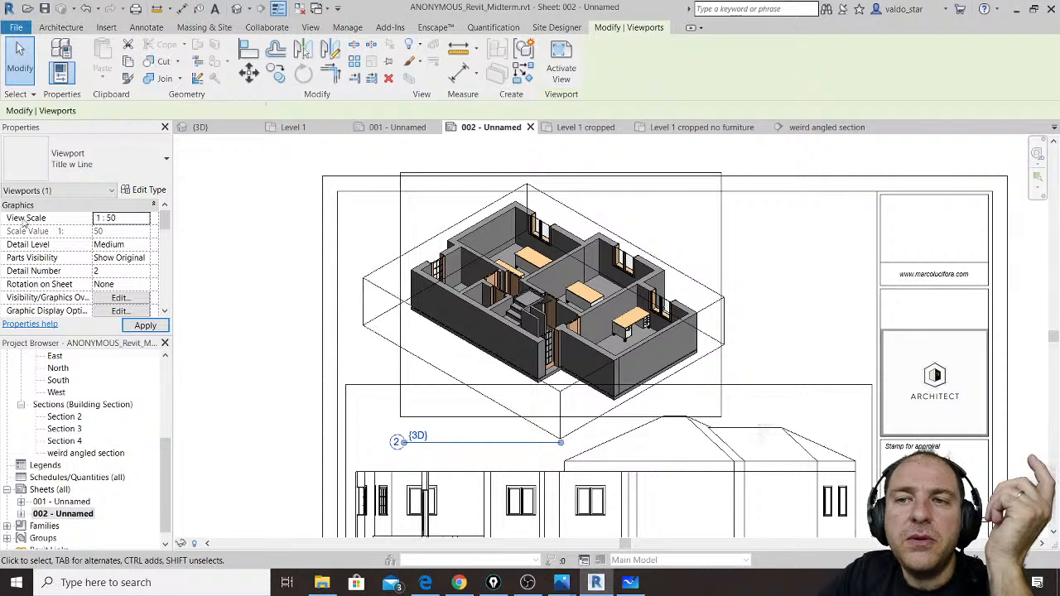
pyautogui.click(147, 218)
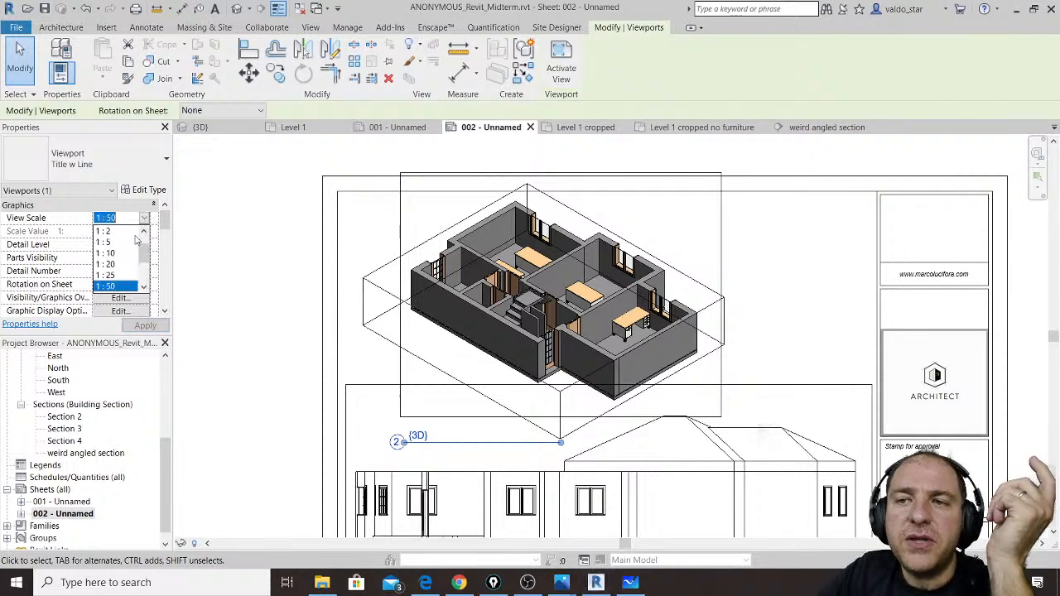
pyautogui.scroll(1, 133, 240)
pyautogui.click(126, 233)
pyautogui.click(124, 232)
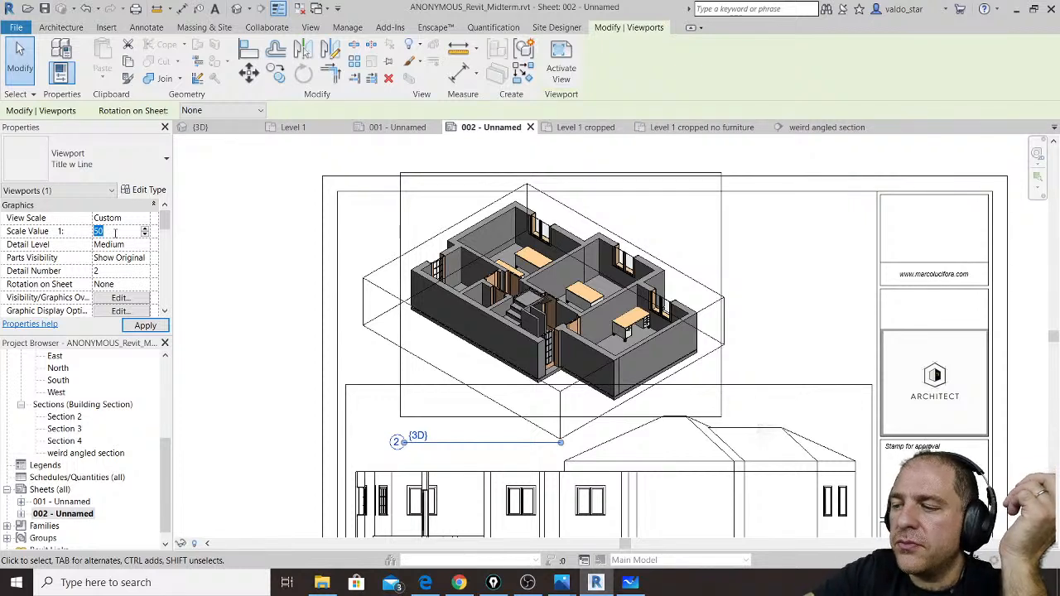
pyautogui.write('70')
pyautogui.doubleClick(116, 233)
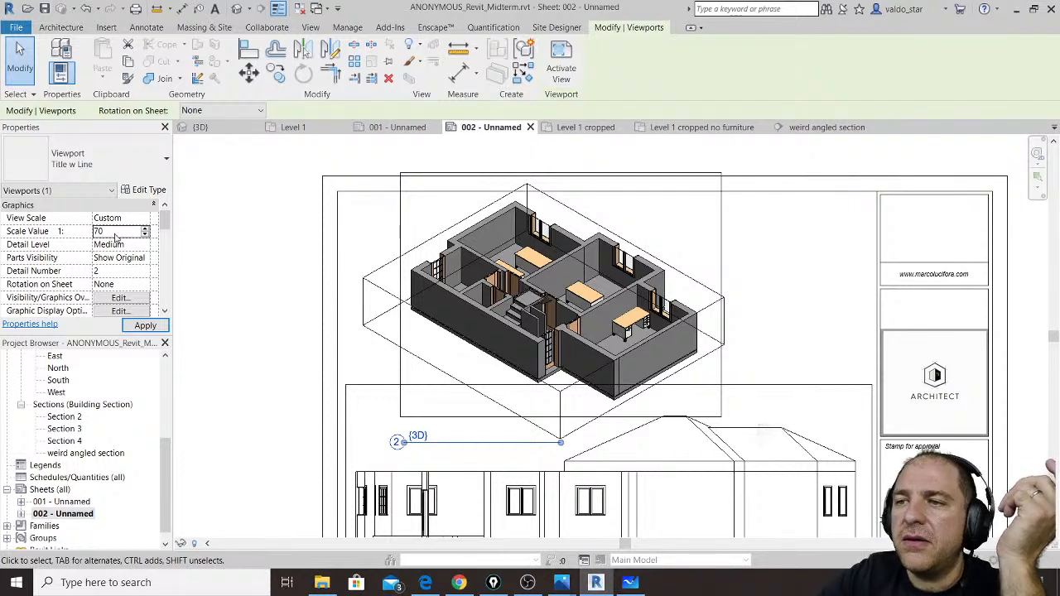
pyautogui.click(145, 325)
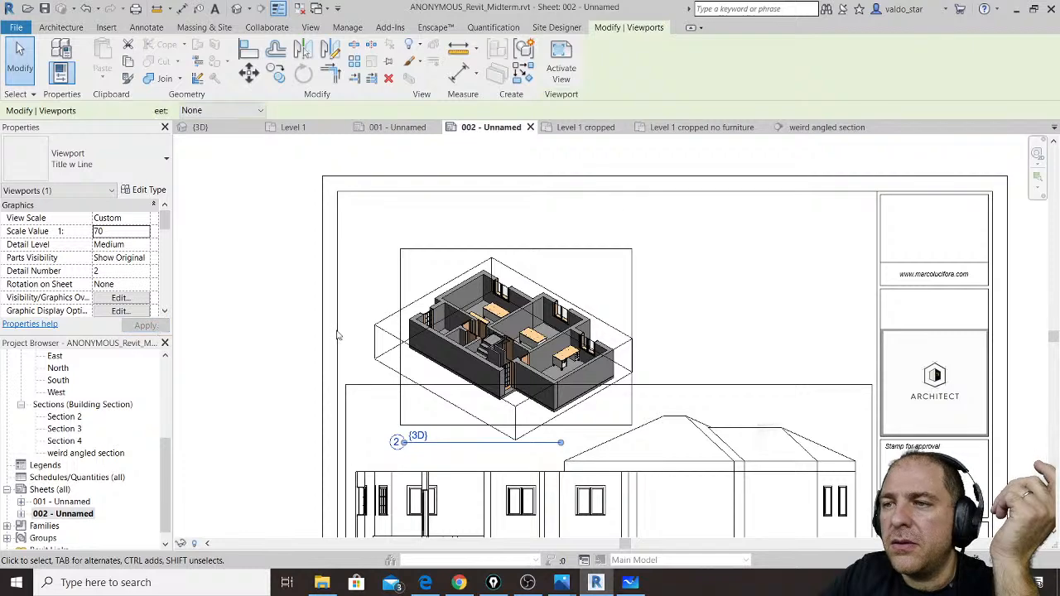
pyautogui.moveTo(564, 308); pyautogui.dragTo(500, 256)
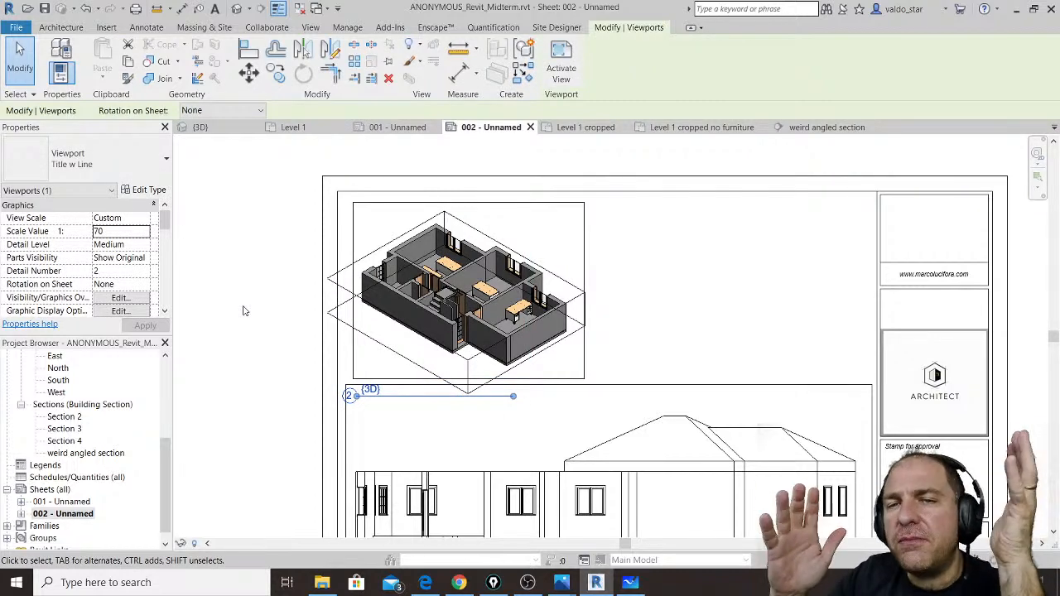
pyautogui.click(252, 311)
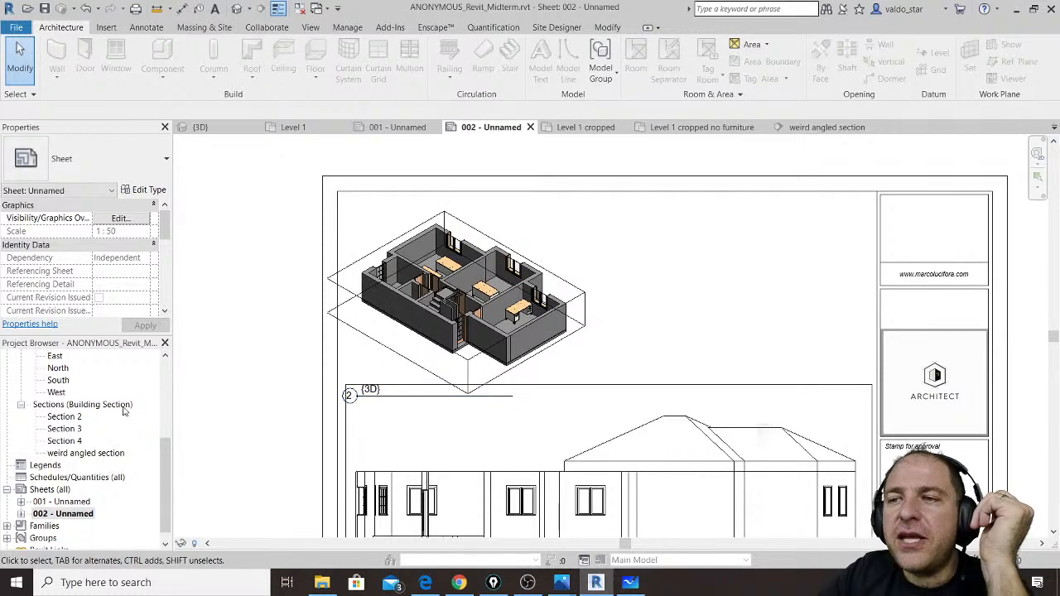
# Step: Open the {3D} view, rotate the model to show its right side with the windows, and return to sheet 002
pyautogui.moveTo(167, 476); pyautogui.dragTo(171, 416)
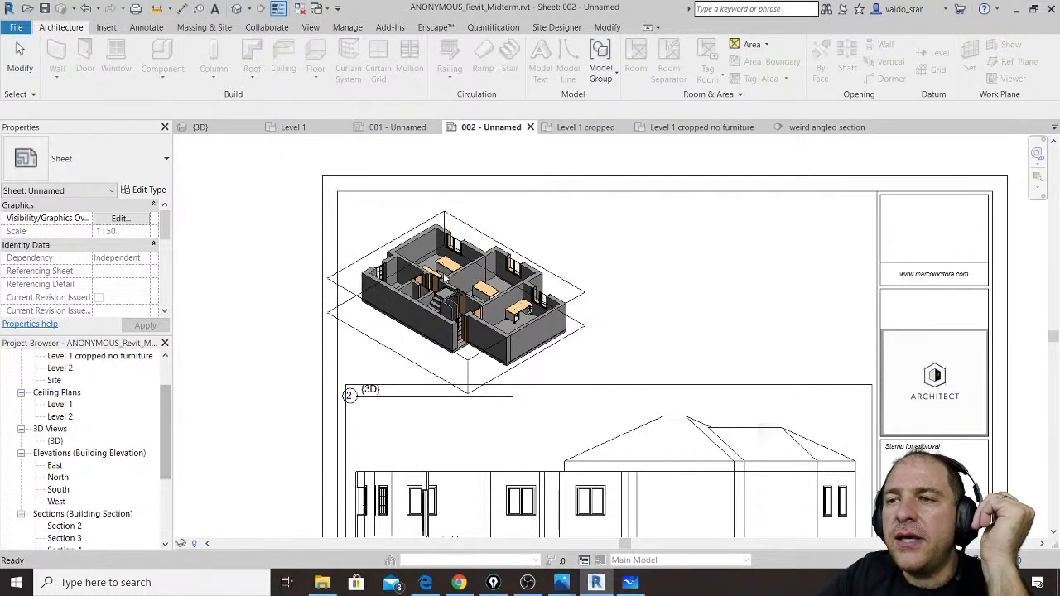
pyautogui.click(55, 441)
pyautogui.doubleClick(54, 441)
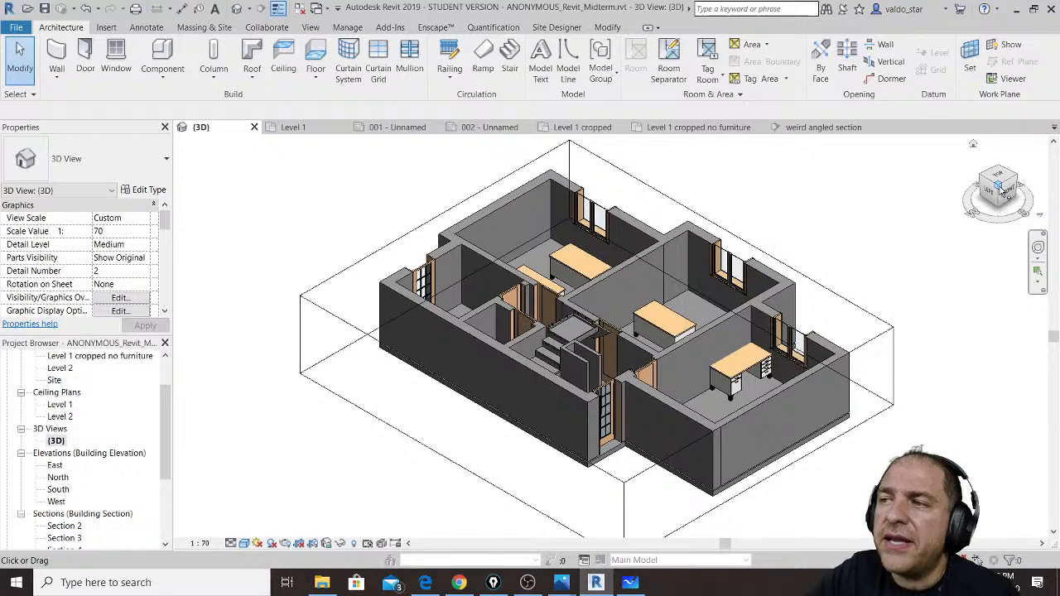
pyautogui.moveTo(1000, 187)
pyautogui.mouseDown()
pyautogui.moveTo(1004, 212)
pyautogui.moveTo(1004, 192)
pyautogui.mouseUp()
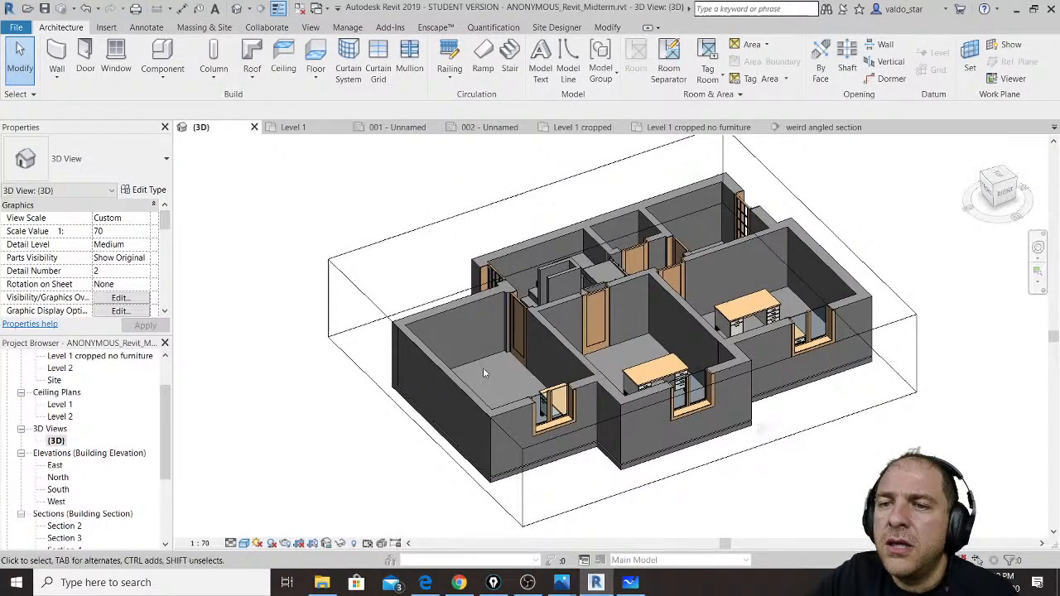
pyautogui.scroll(-4, 166, 502)
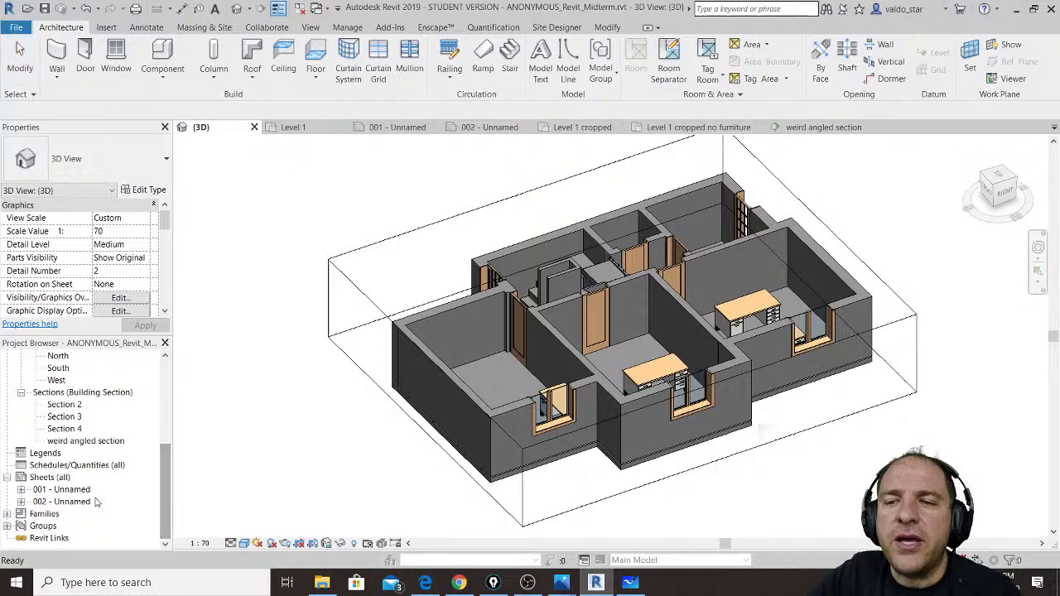
pyautogui.doubleClick(63, 502)
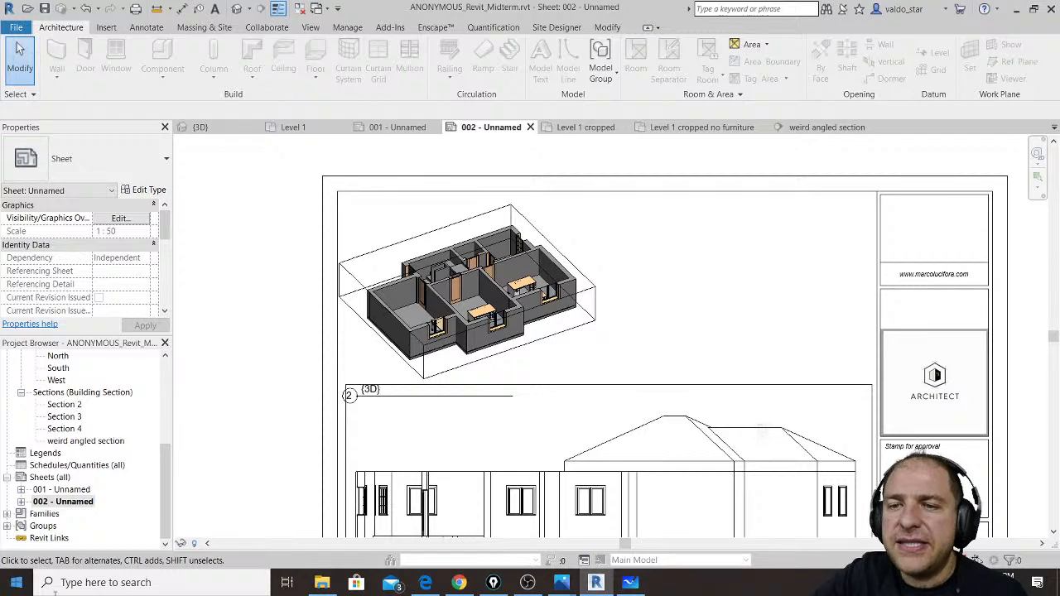
# Step: Create a new sheet using the A2 metric_custom title block
pyautogui.rightClick(39, 479)
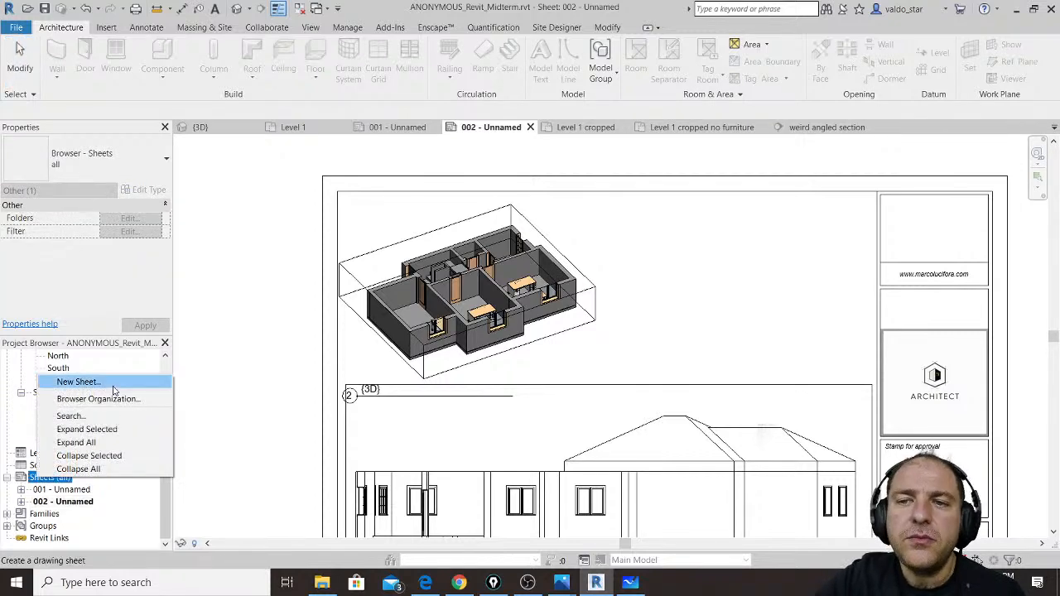
pyautogui.click(114, 388)
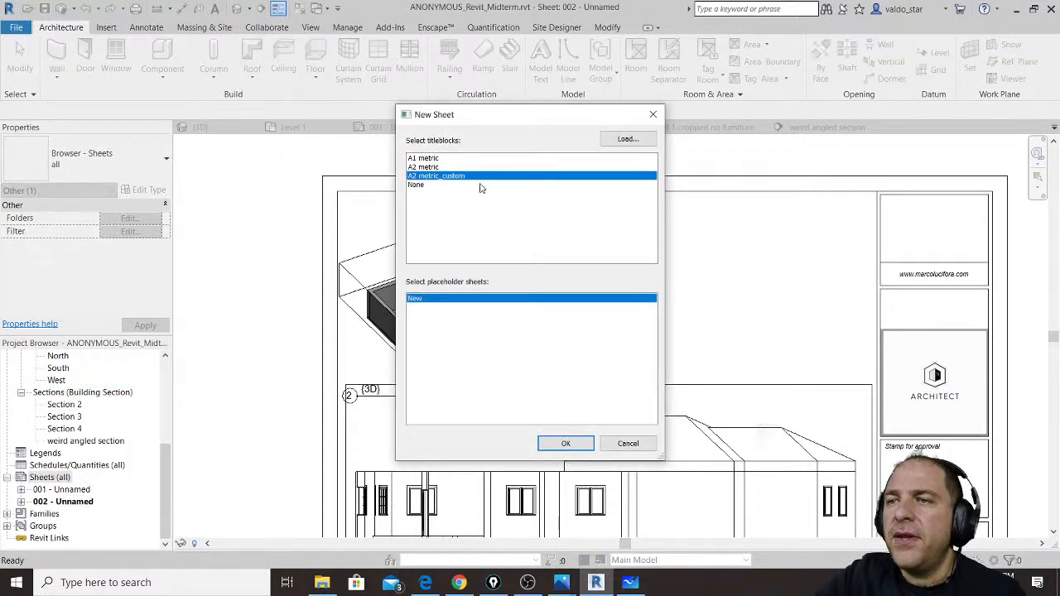
pyautogui.click(563, 443)
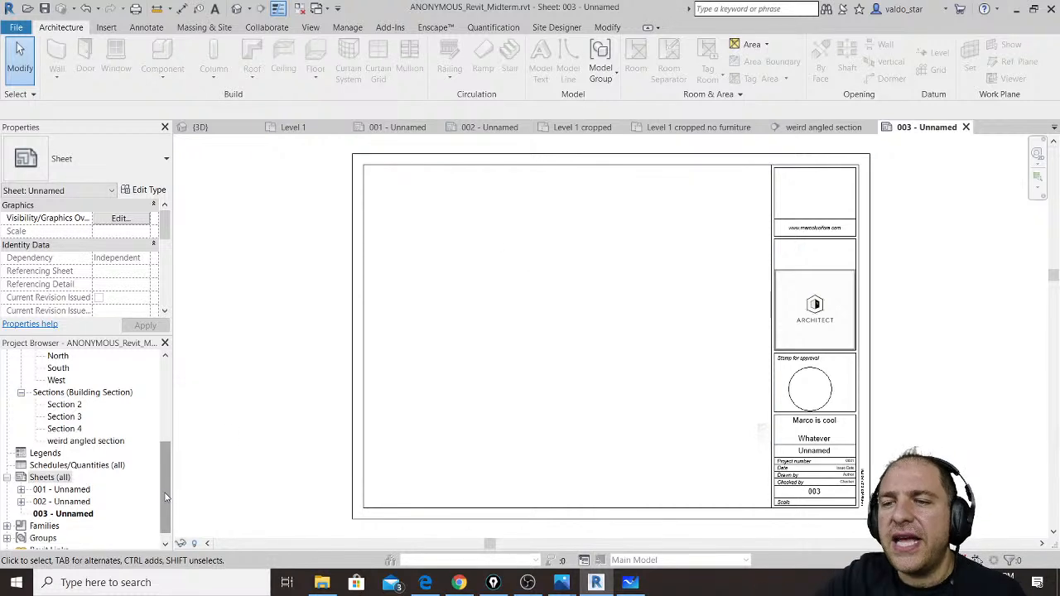
# Step: Duplicate the {3D} view without detailing
pyautogui.moveTo(171, 495); pyautogui.dragTo(170, 432)
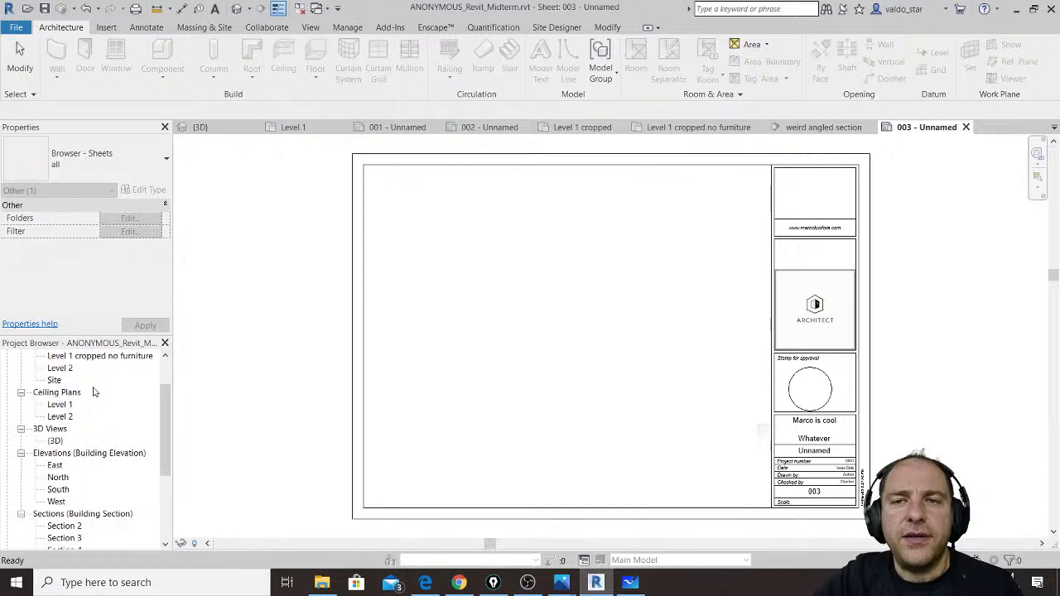
pyautogui.scroll(-1, 106, 390)
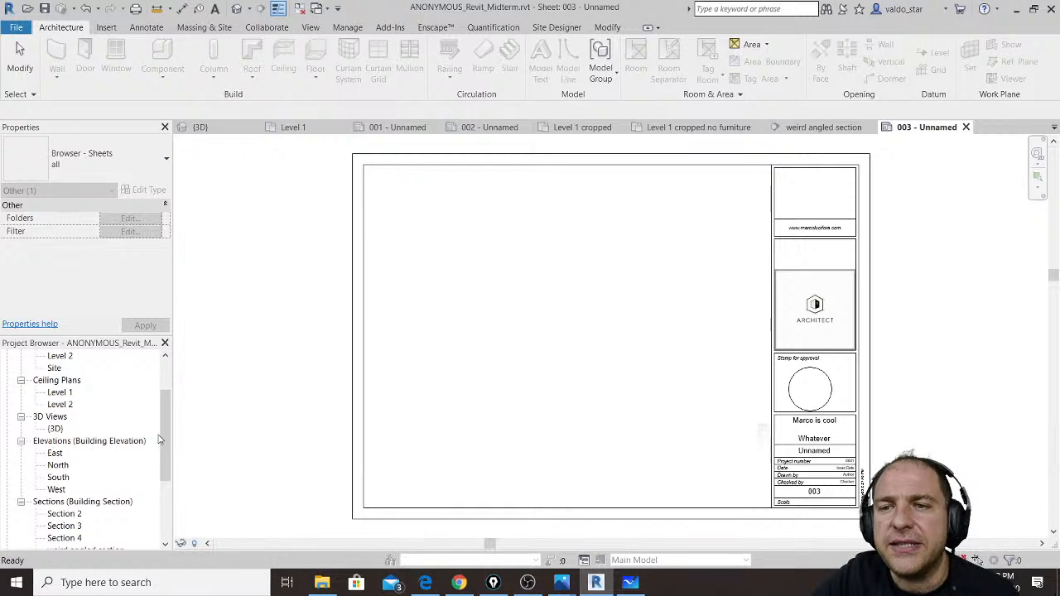
pyautogui.scroll(2, 124, 431)
pyautogui.click(55, 454)
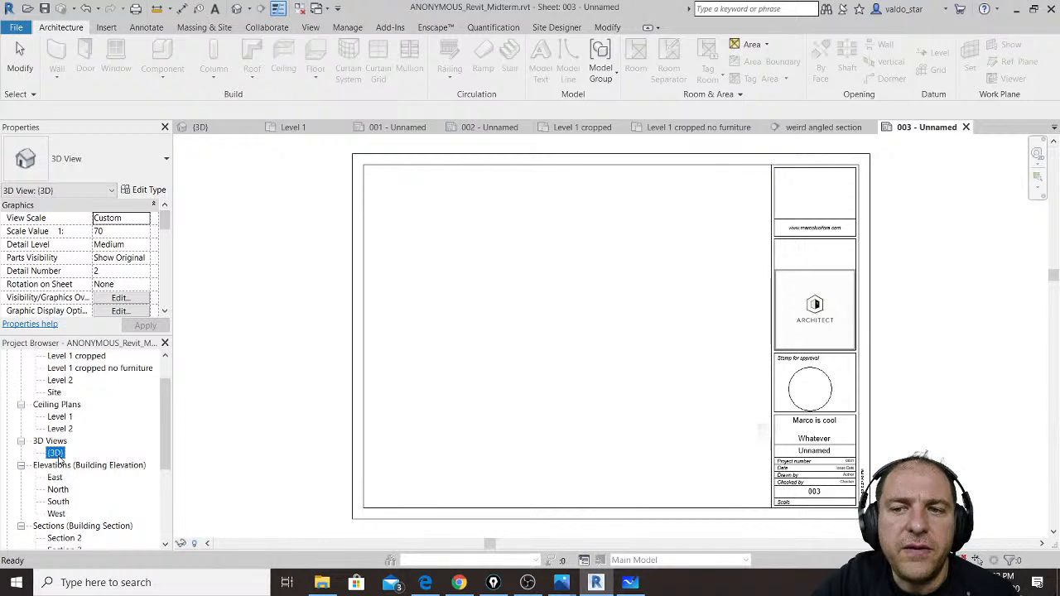
pyautogui.rightClick(57, 455)
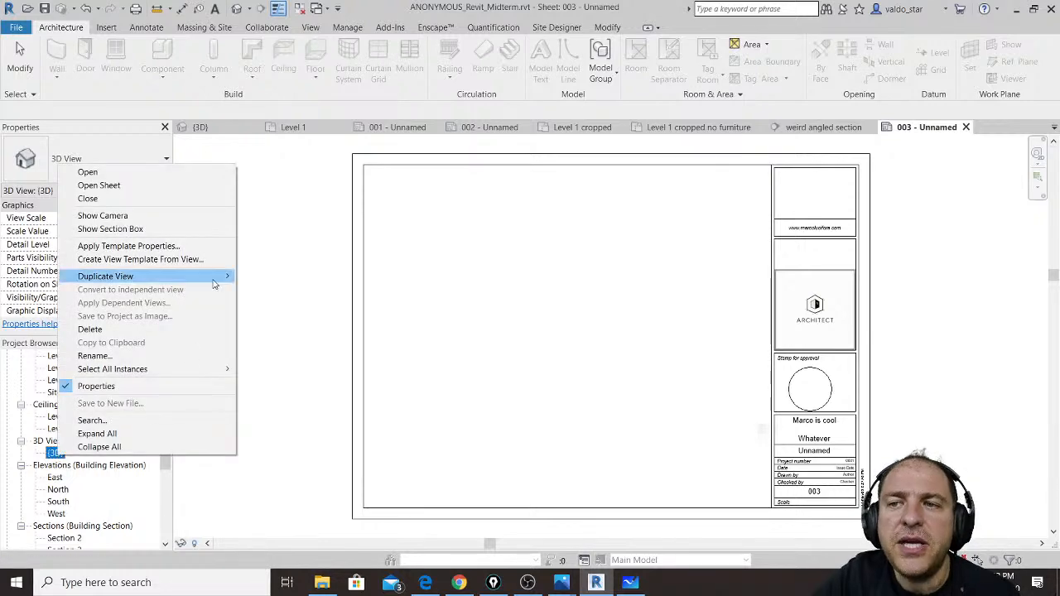
pyautogui.moveTo(218, 283)
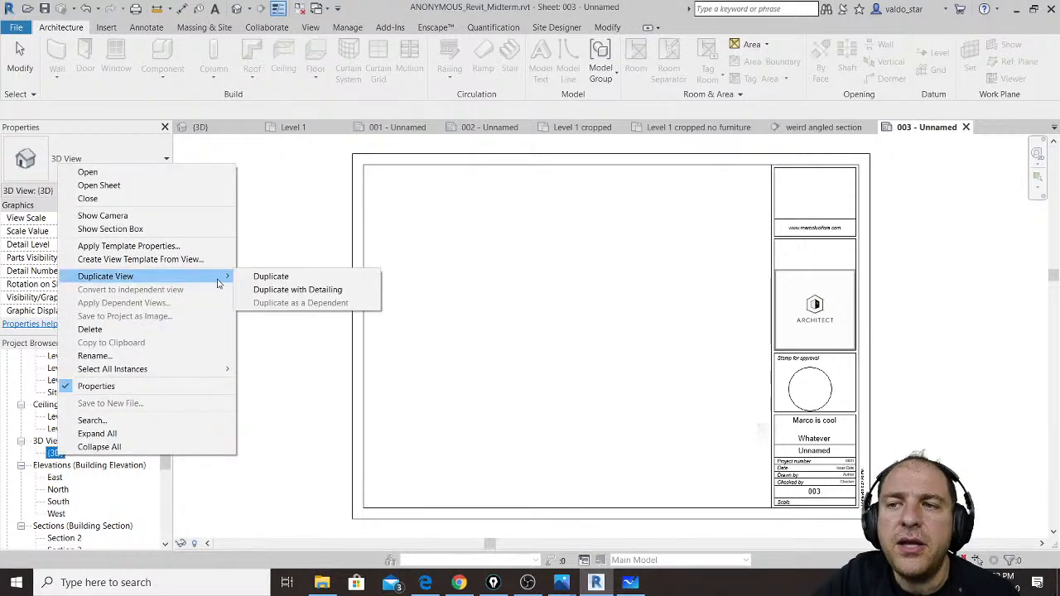
pyautogui.click(277, 277)
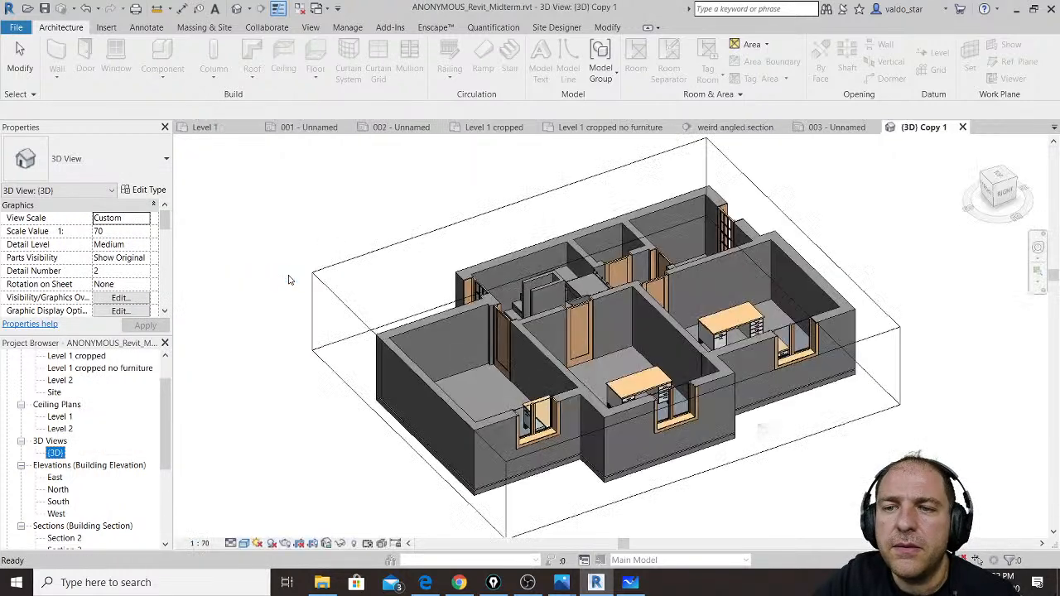
# Step: Make two more plain duplicates of the original {3D} view
pyautogui.rightClick(56, 456)
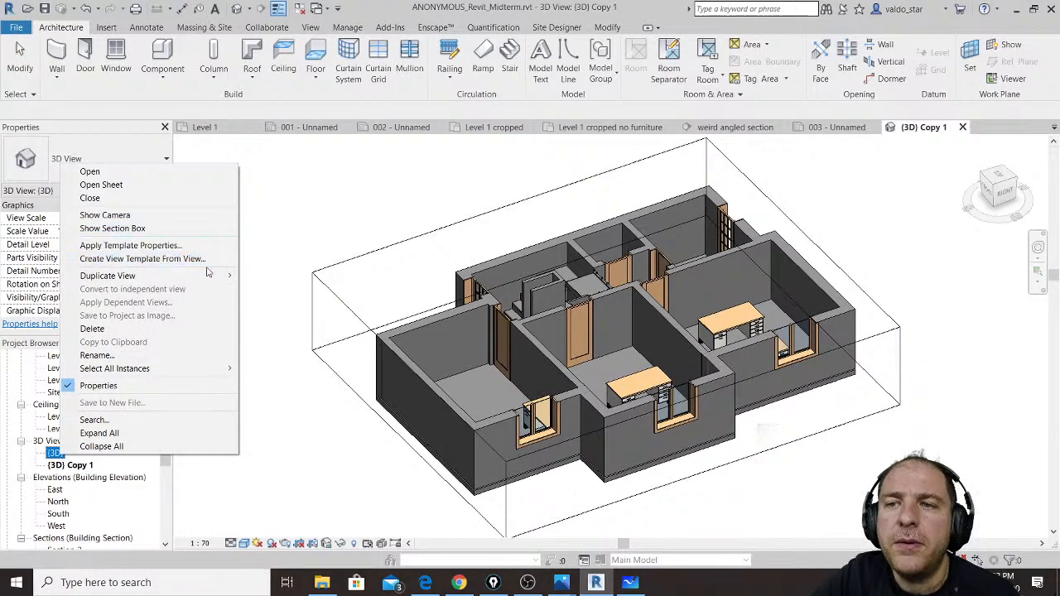
pyautogui.moveTo(209, 277)
pyautogui.click(259, 276)
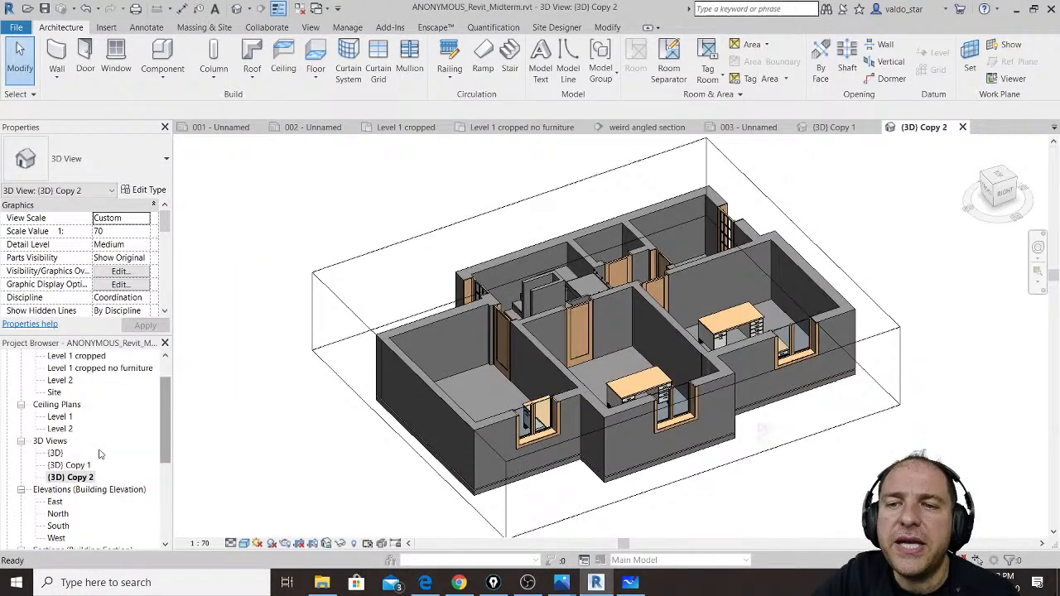
pyautogui.rightClick(56, 454)
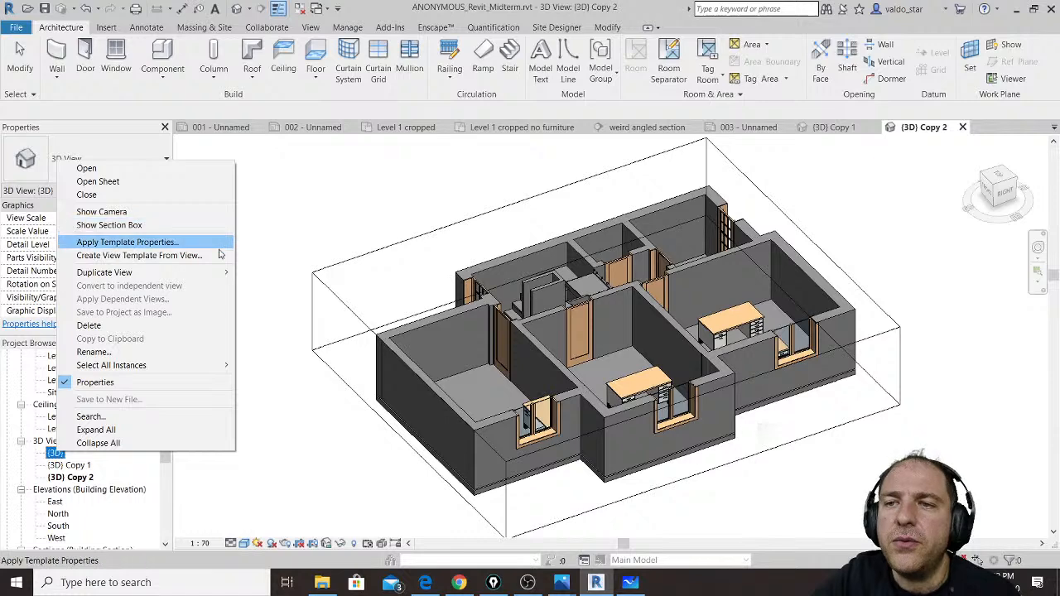
pyautogui.moveTo(217, 279)
pyautogui.click(281, 277)
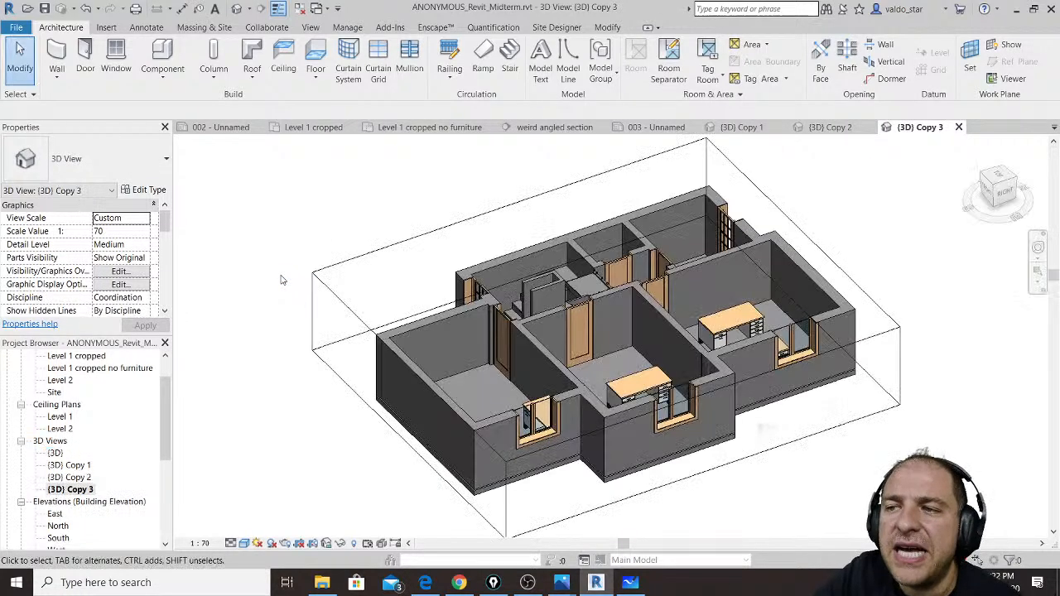
# Step: Open the {3D} Copy 3 view and orient it to the top-front-left isometric corner
pyautogui.click(55, 454)
pyautogui.doubleClick(68, 465)
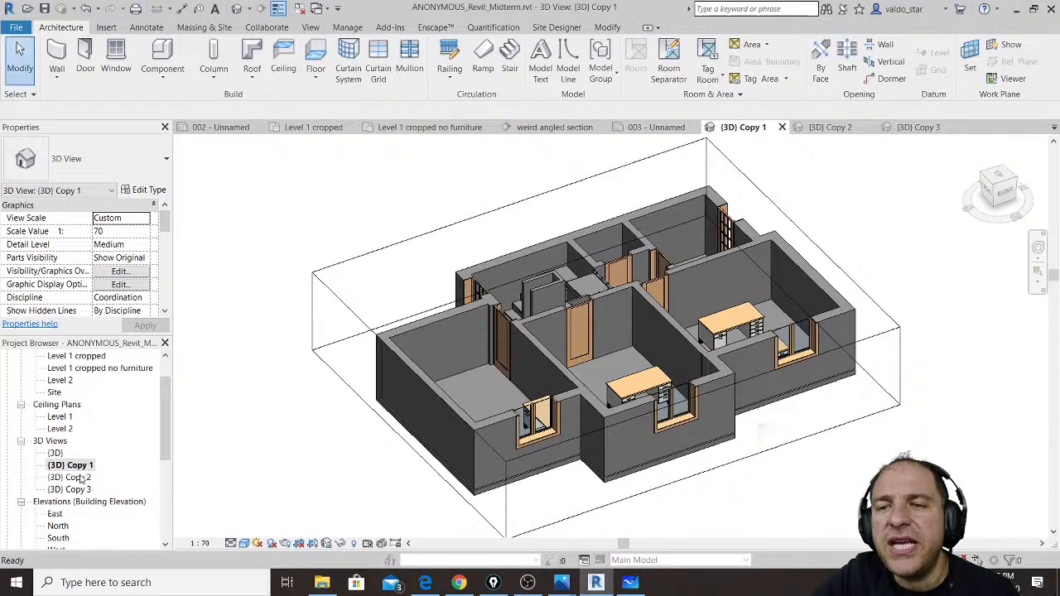
pyautogui.click(79, 478)
pyautogui.doubleClick(82, 490)
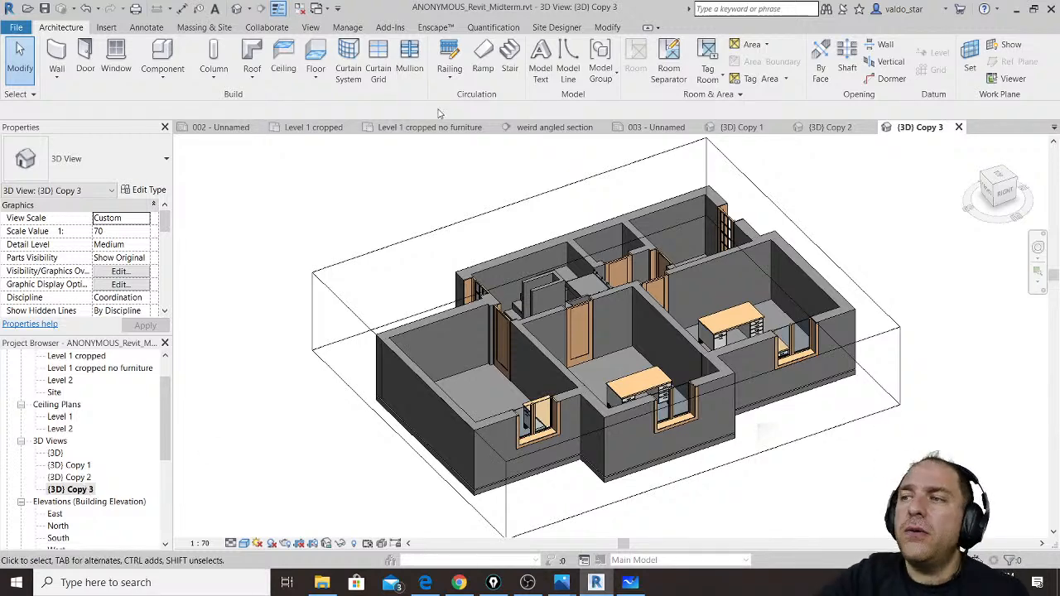
pyautogui.click(983, 178)
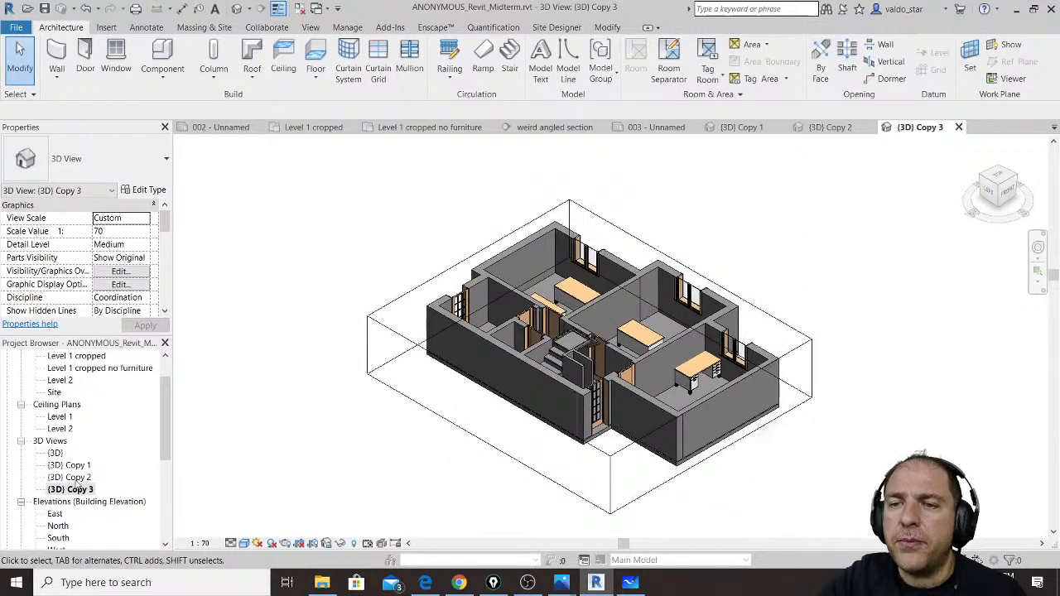
# Step: Open the {3D} Copy 2 view and orient it to the top-front-right isometric corner
pyautogui.click(73, 477)
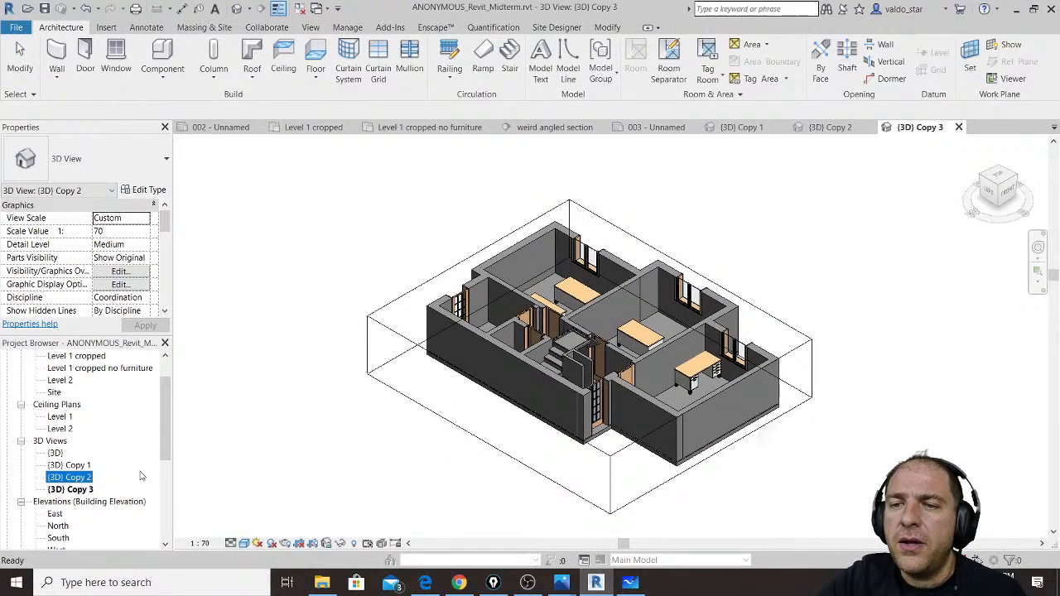
pyautogui.doubleClick(83, 478)
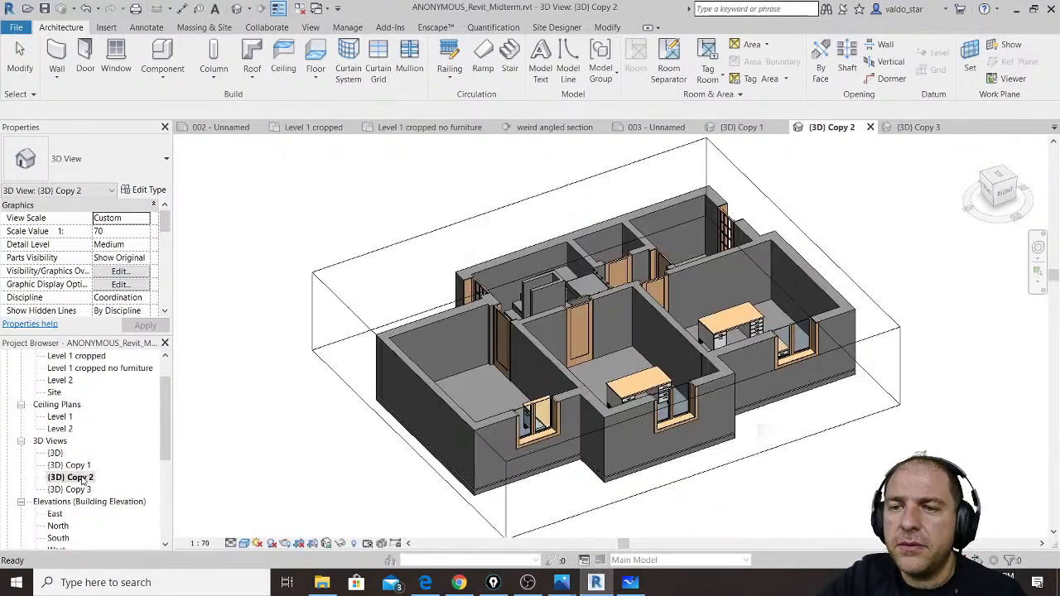
pyautogui.click(998, 187)
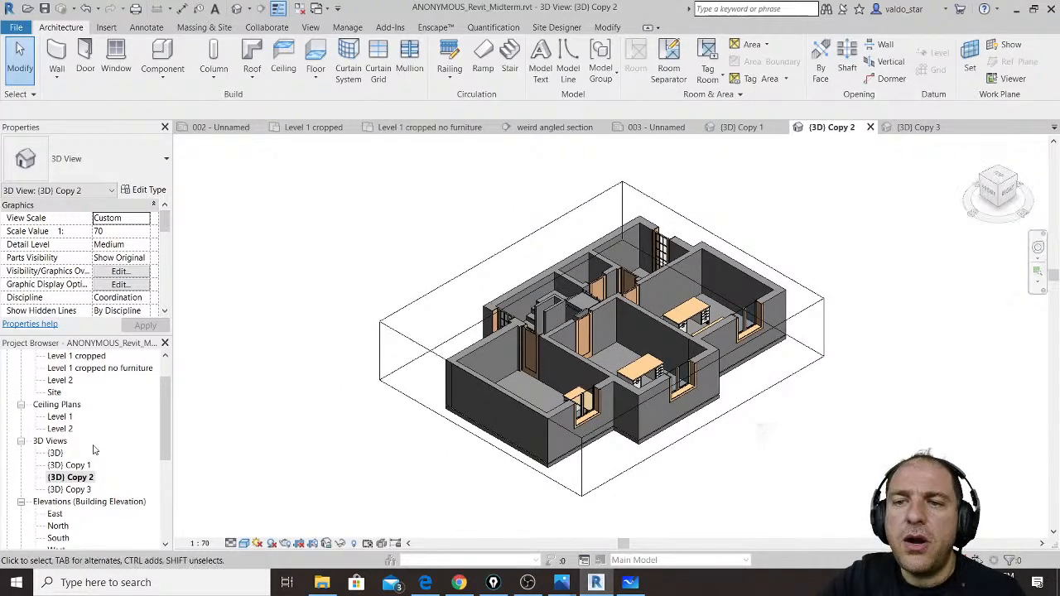
# Step: Open the {3D} Copy 1 view and turn off its section box
pyautogui.doubleClick(73, 466)
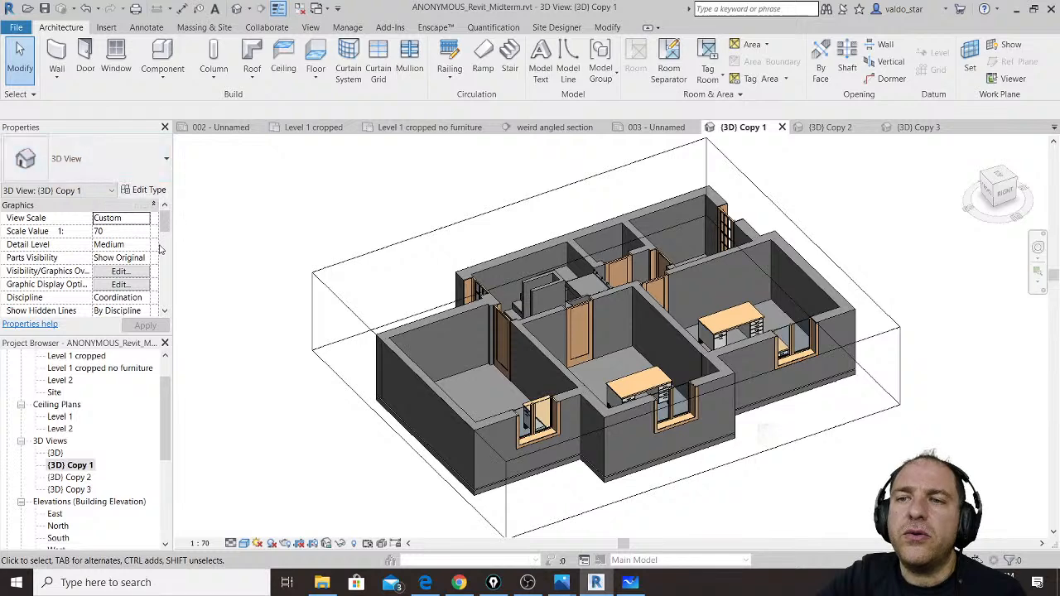
pyautogui.moveTo(166, 220)
pyautogui.mouseDown()
pyautogui.moveTo(170, 249)
pyautogui.moveTo(169, 233)
pyautogui.mouseUp()
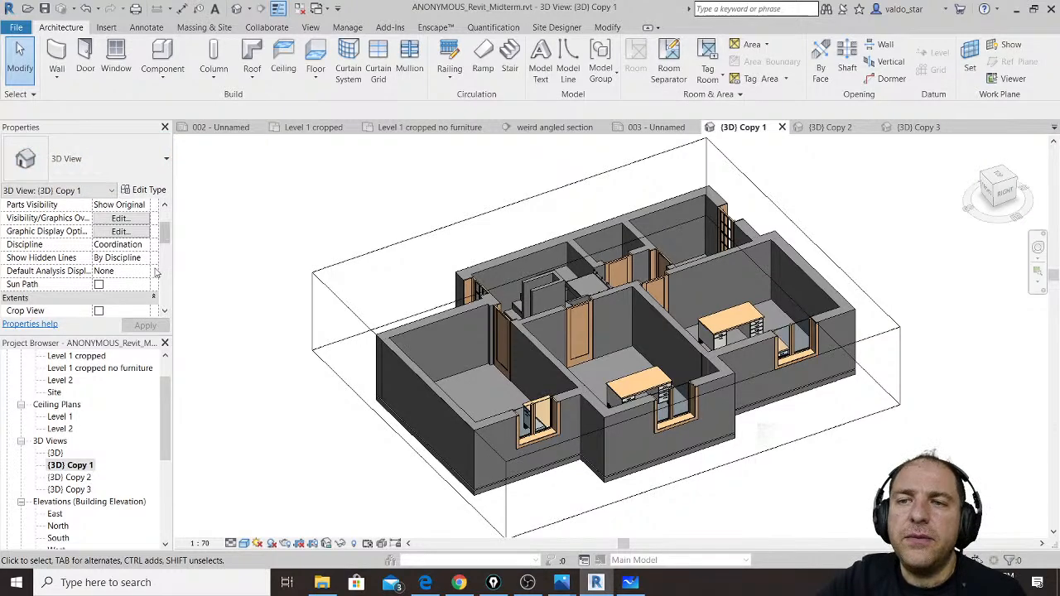
pyautogui.scroll(-3, 157, 278)
pyautogui.click(99, 284)
pyautogui.click(145, 326)
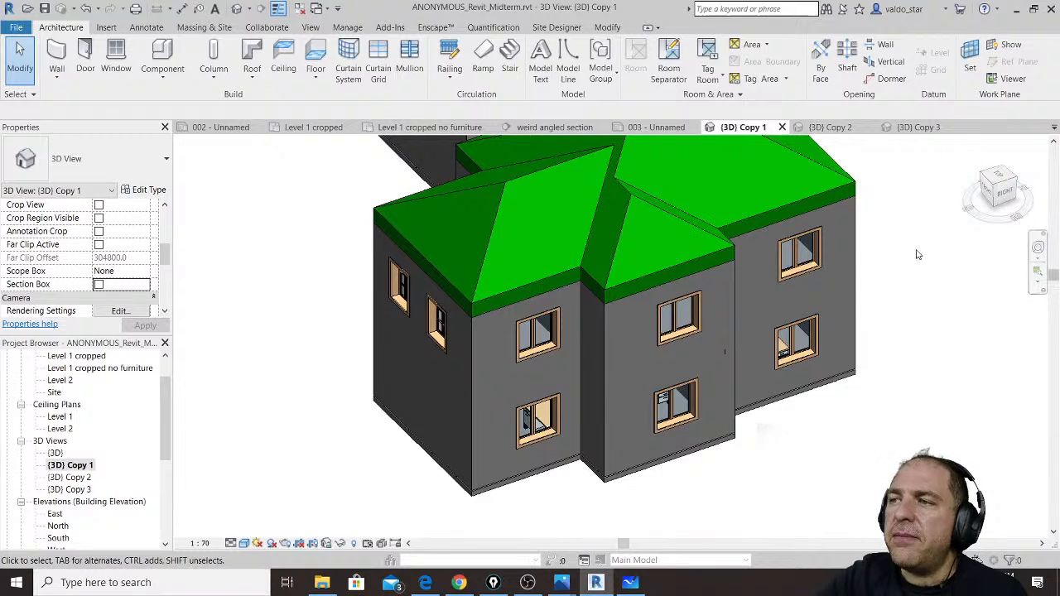
# Step: Switch {3D} Copy 1 to perspective projection and orbit to a low, near eye-level view of the house's front-right corner
pyautogui.rightClick(997, 203)
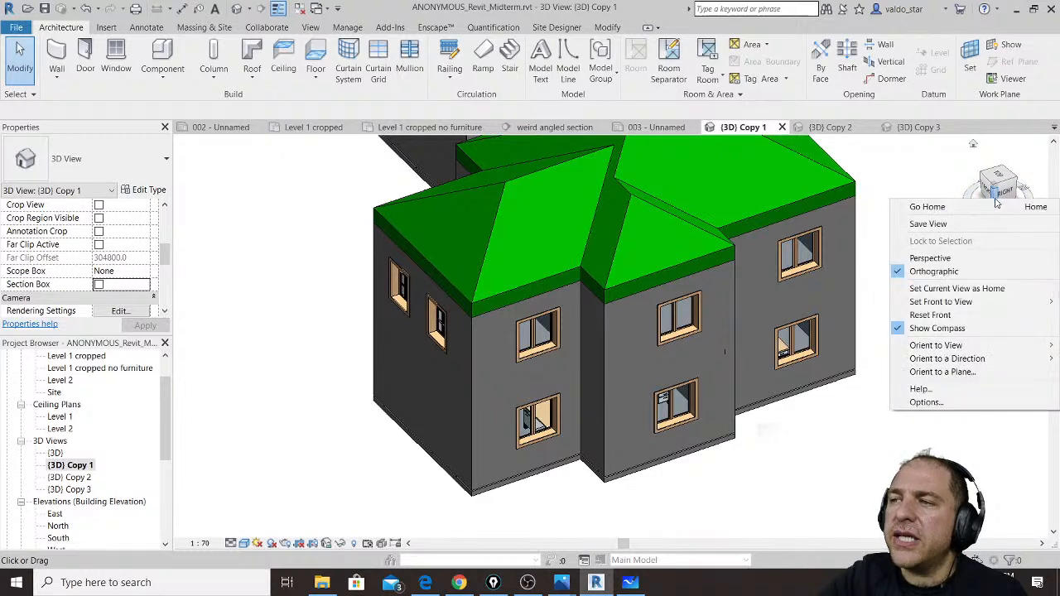
pyautogui.click(968, 261)
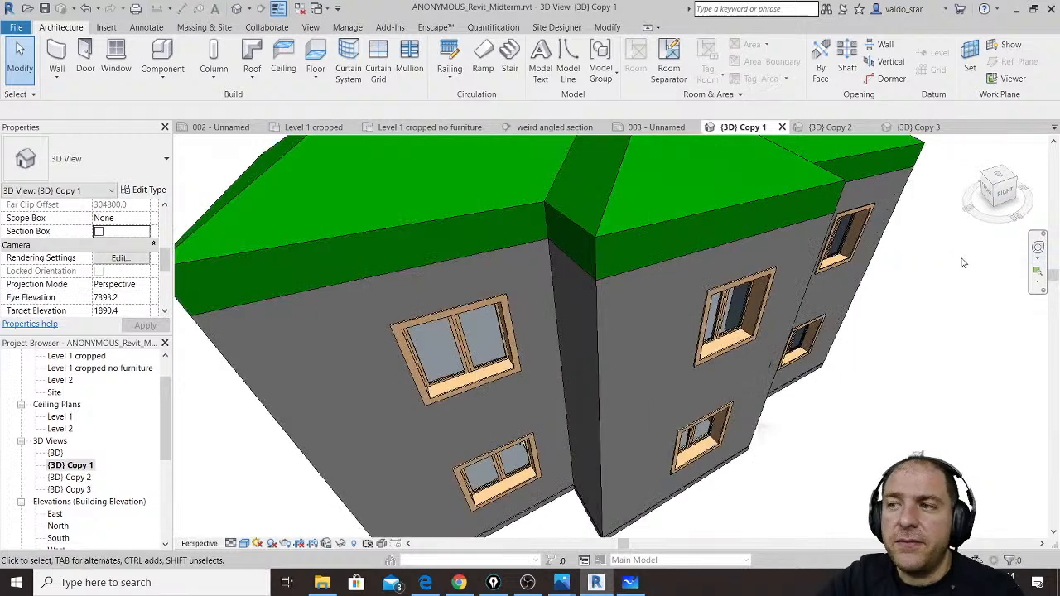
pyautogui.scroll(6, 798, 405)
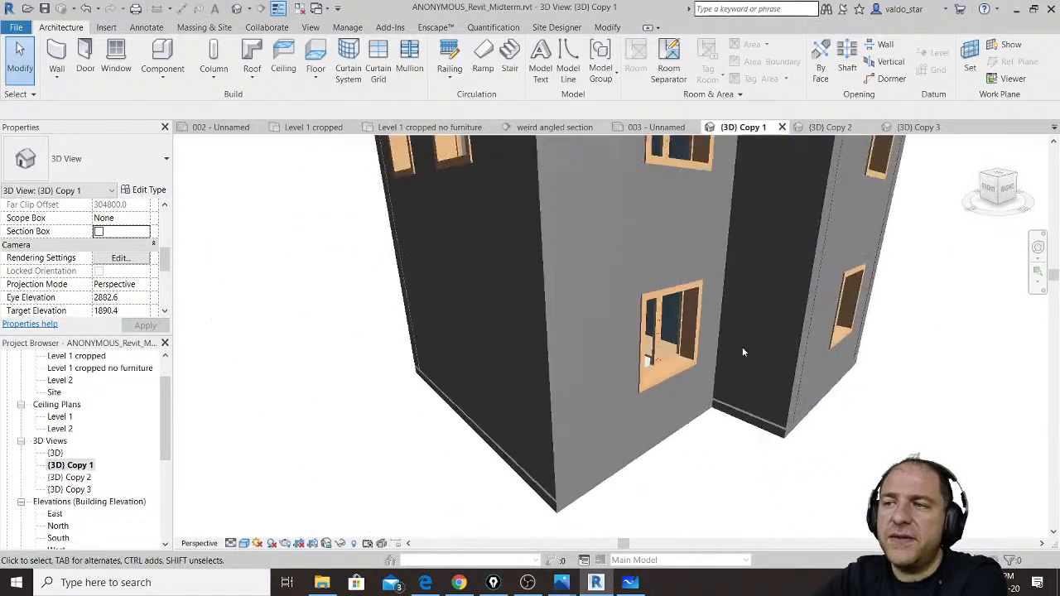
pyautogui.scroll(-3, 743, 352)
pyautogui.keyDown('shift'); pyautogui.moveTo(741, 358); pyautogui.dragTo(909, 307, button='middle'); pyautogui.keyUp('shift')
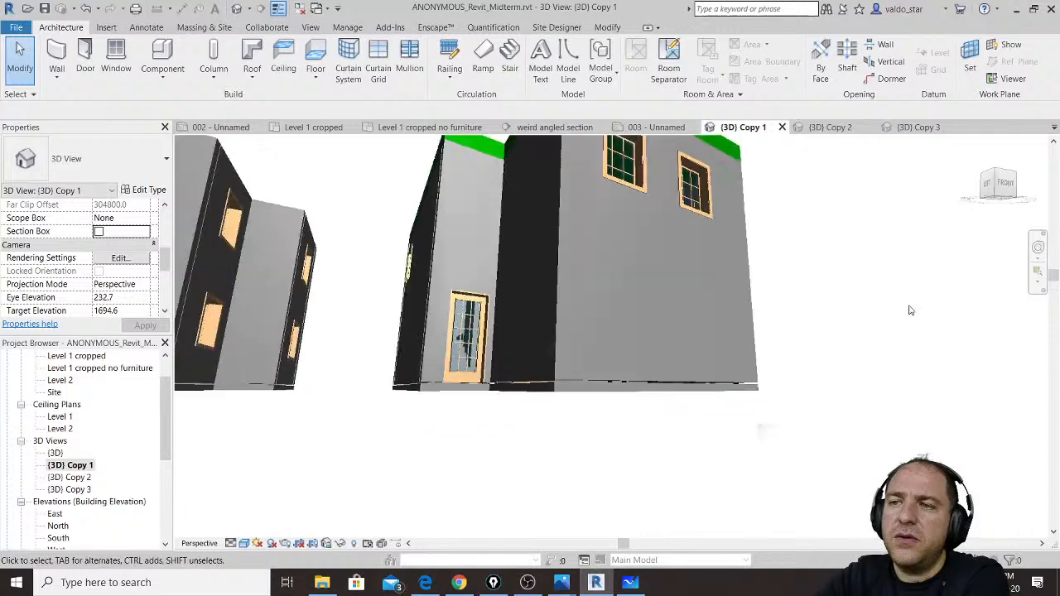
pyautogui.scroll(-1, 635, 281)
pyautogui.moveTo(634, 282); pyautogui.dragTo(483, 374, button='middle')
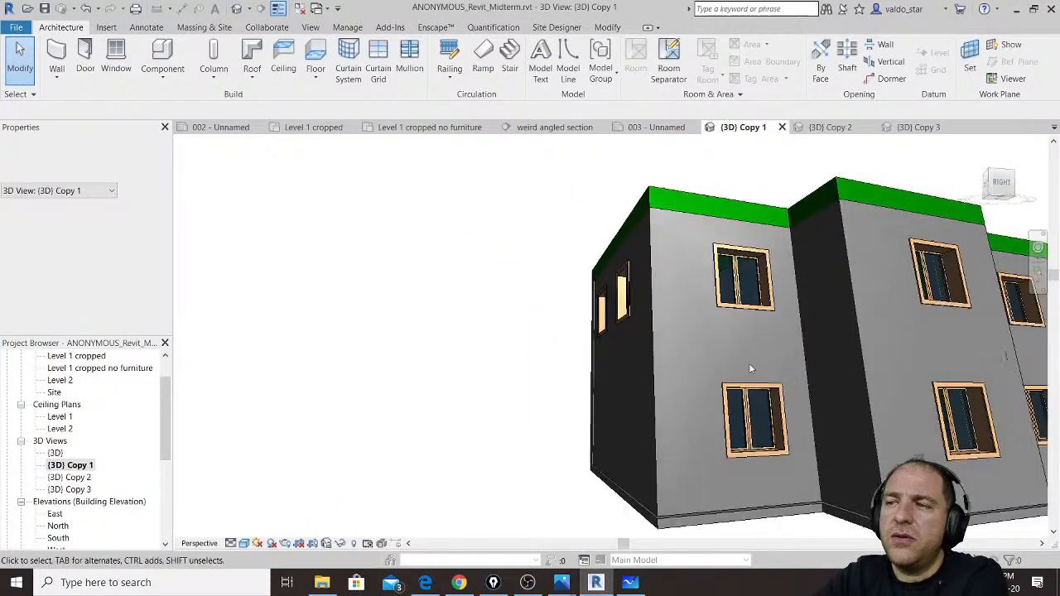
pyautogui.moveTo(749, 363); pyautogui.dragTo(478, 320, button='middle')
pyautogui.scroll(1, 478, 319)
pyautogui.scroll(-1, 479, 319)
pyautogui.keyDown('shift'); pyautogui.moveTo(580, 374); pyautogui.dragTo(637, 377, button='middle'); pyautogui.keyUp('shift')
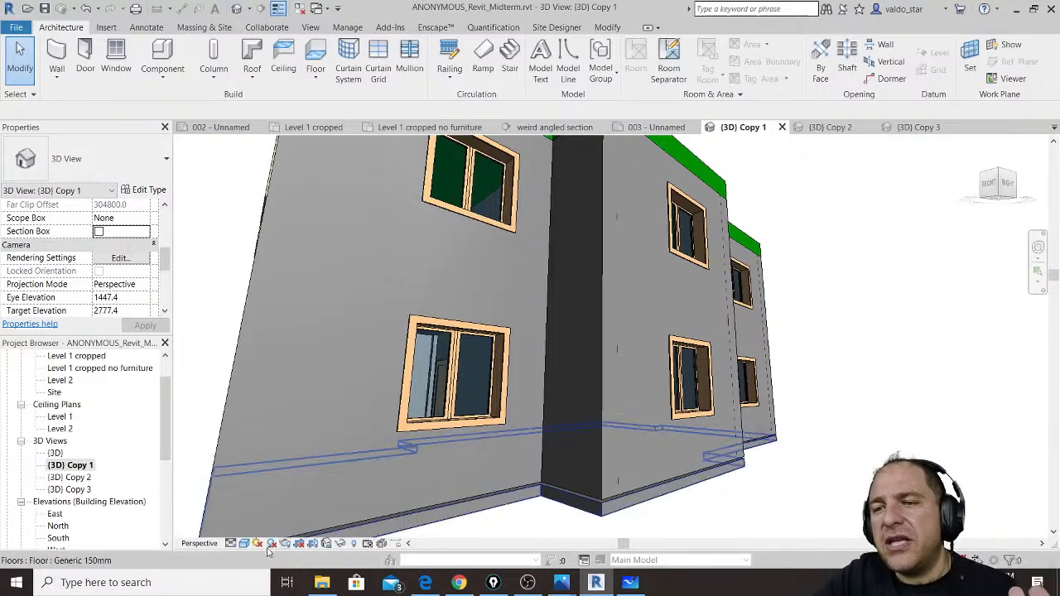
# Step: Set {3D} Copy 1 to the Hidden Line visual style and frame the whole house in the perspective
pyautogui.click(244, 543)
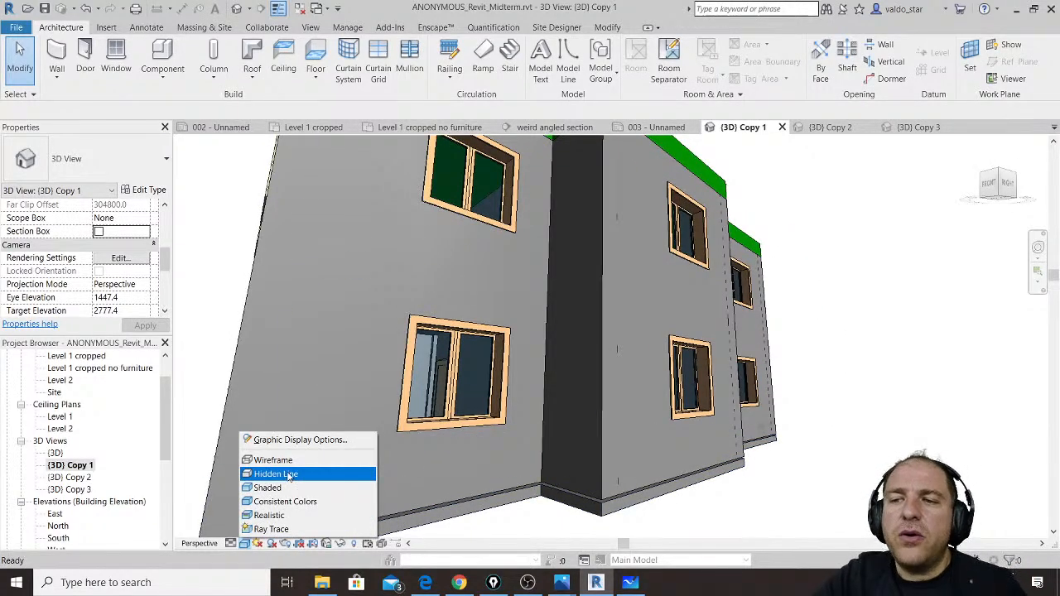
pyautogui.click(288, 474)
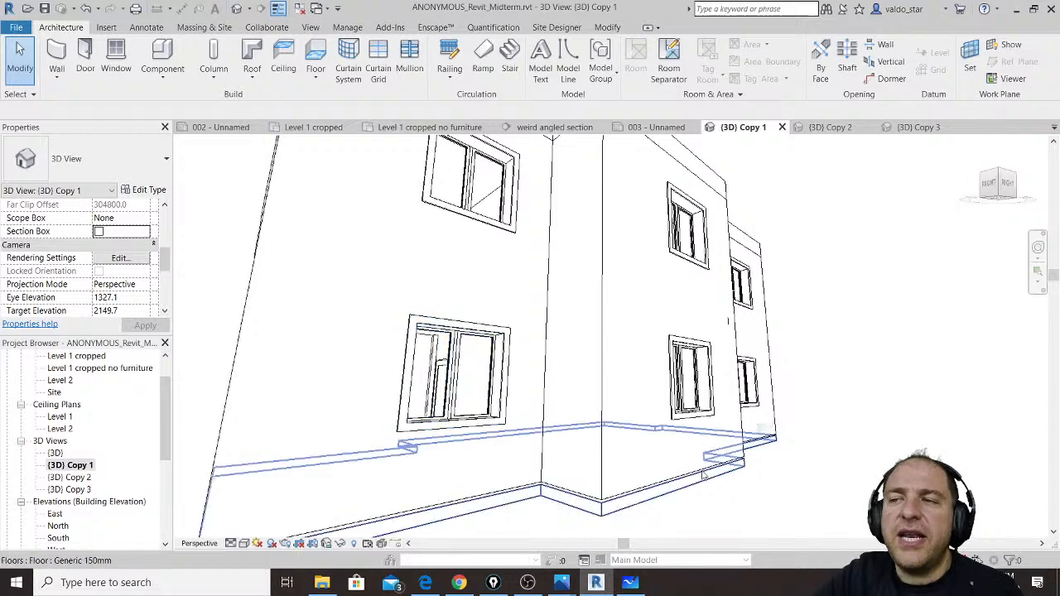
pyautogui.scroll(-5, 596, 419)
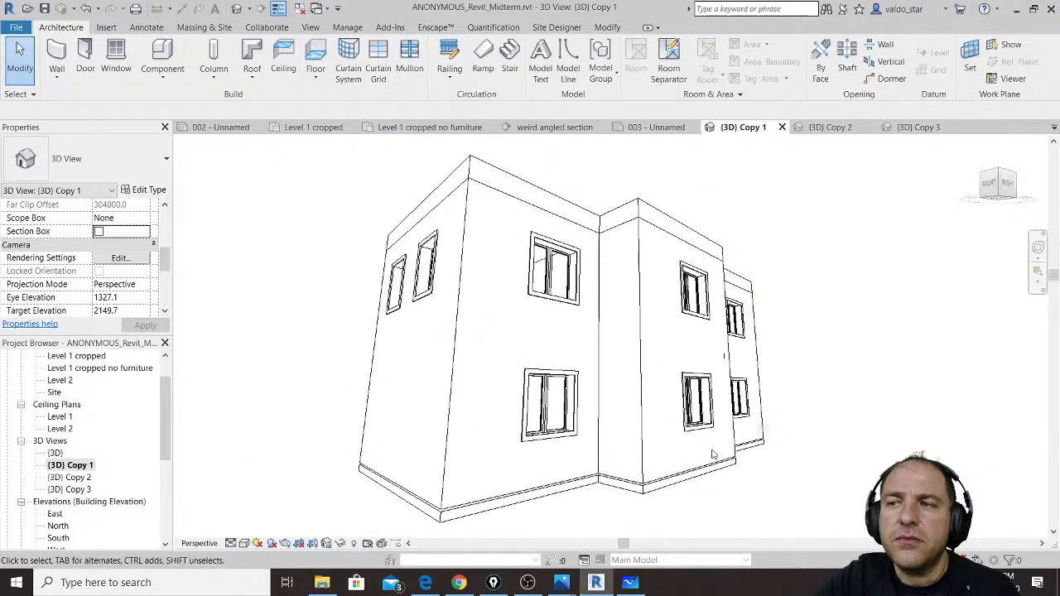
pyautogui.moveTo(679, 426); pyautogui.dragTo(674, 424, button='middle')
# Step: Open the original {3D} view, preview it in Ray Trace mode, and exit the ray trace
pyautogui.doubleClick(57, 453)
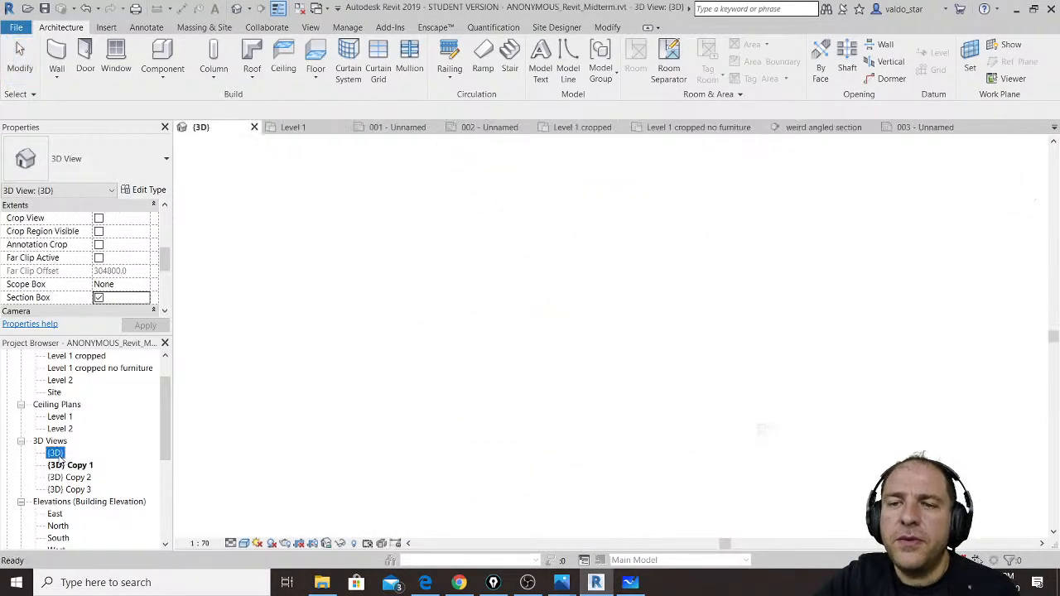
pyautogui.click(245, 543)
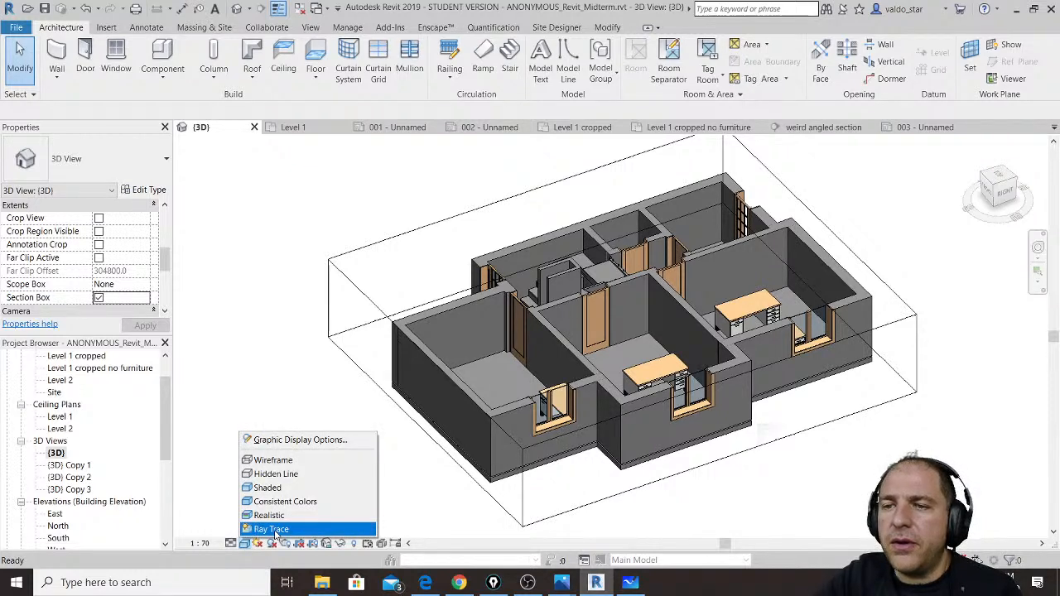
pyautogui.click(274, 529)
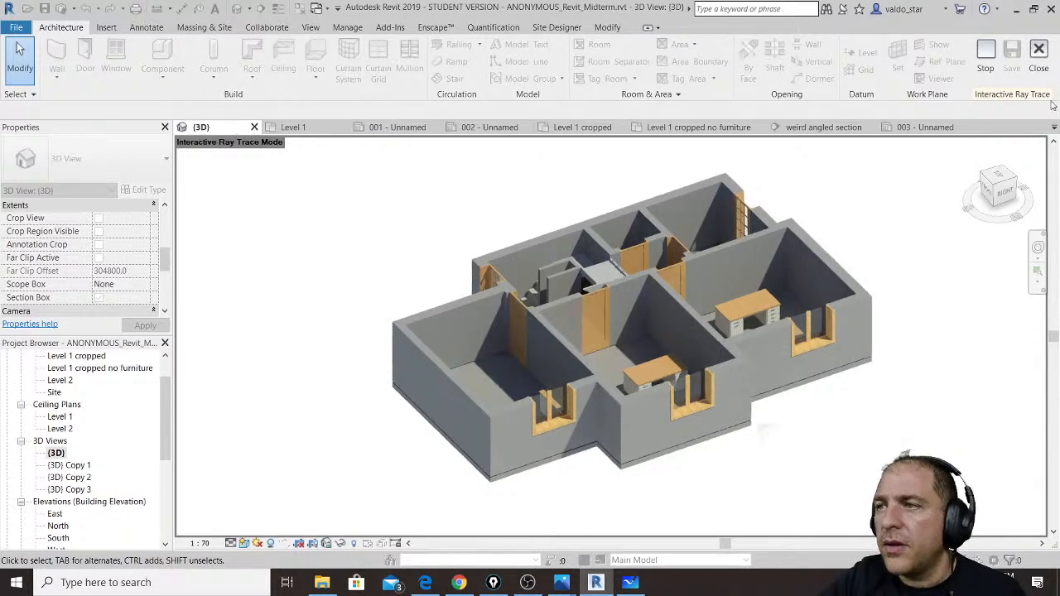
pyautogui.click(1038, 52)
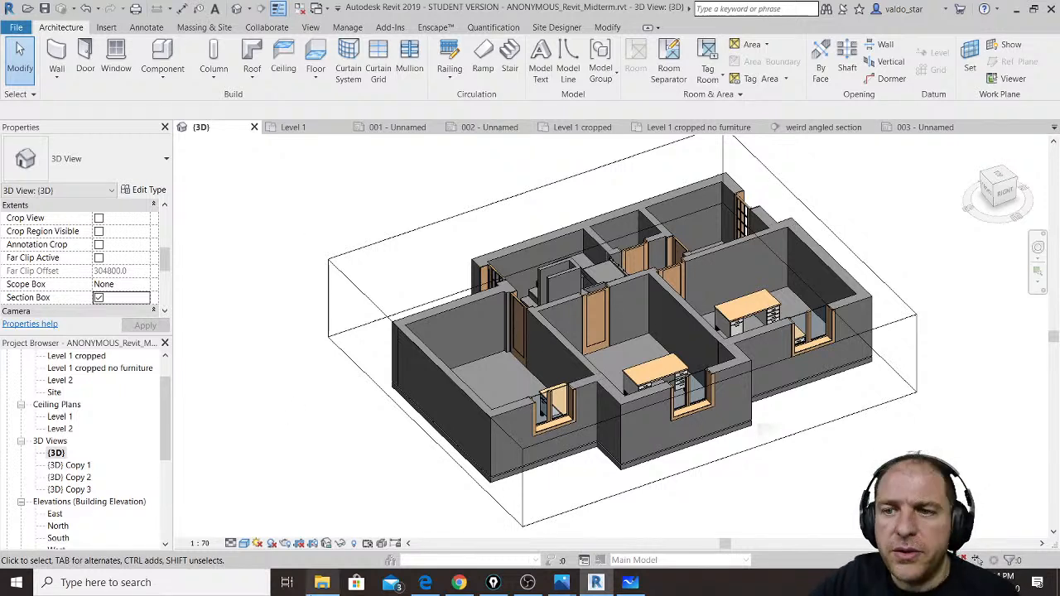
# Step: Set the {3D} view's visual style to Realistic and raise the section box's top face to just below the roof, exposing the upper floor
pyautogui.click(244, 545)
pyautogui.click(277, 514)
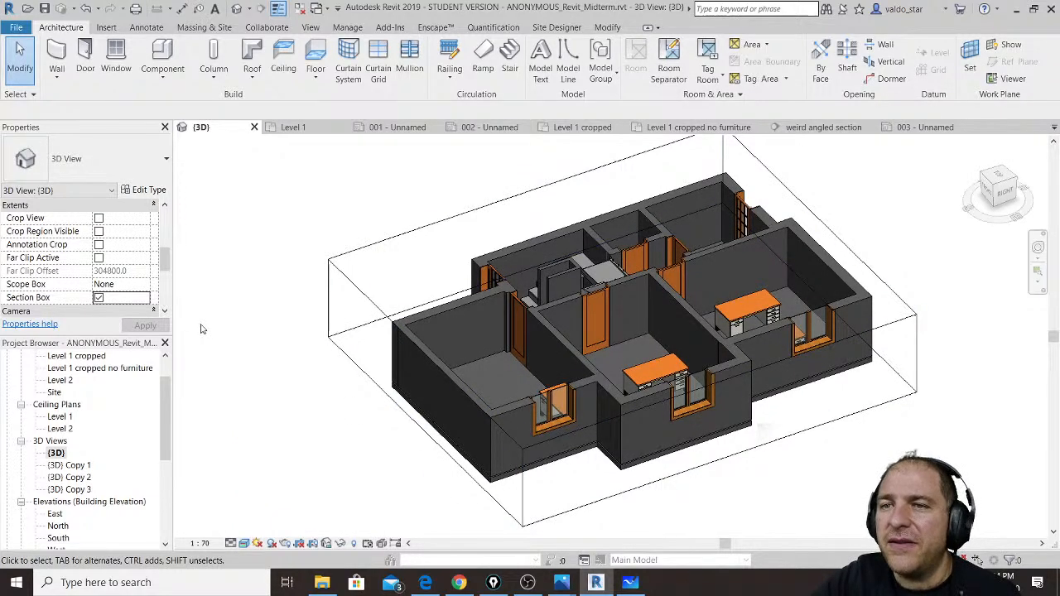
pyautogui.click(348, 258)
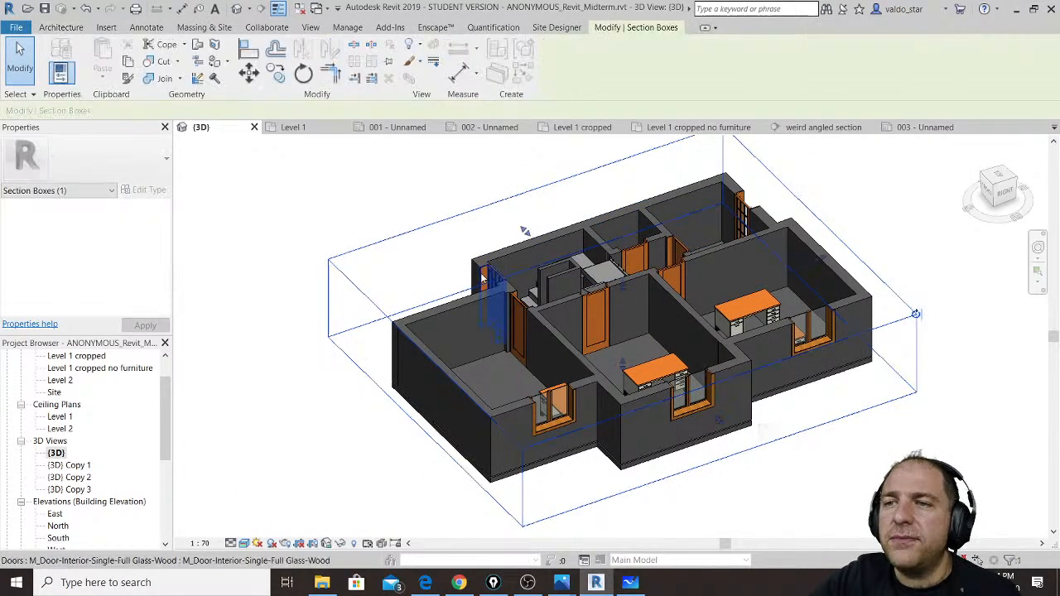
pyautogui.scroll(3, 614, 350)
pyautogui.moveTo(610, 339); pyautogui.dragTo(638, 219)
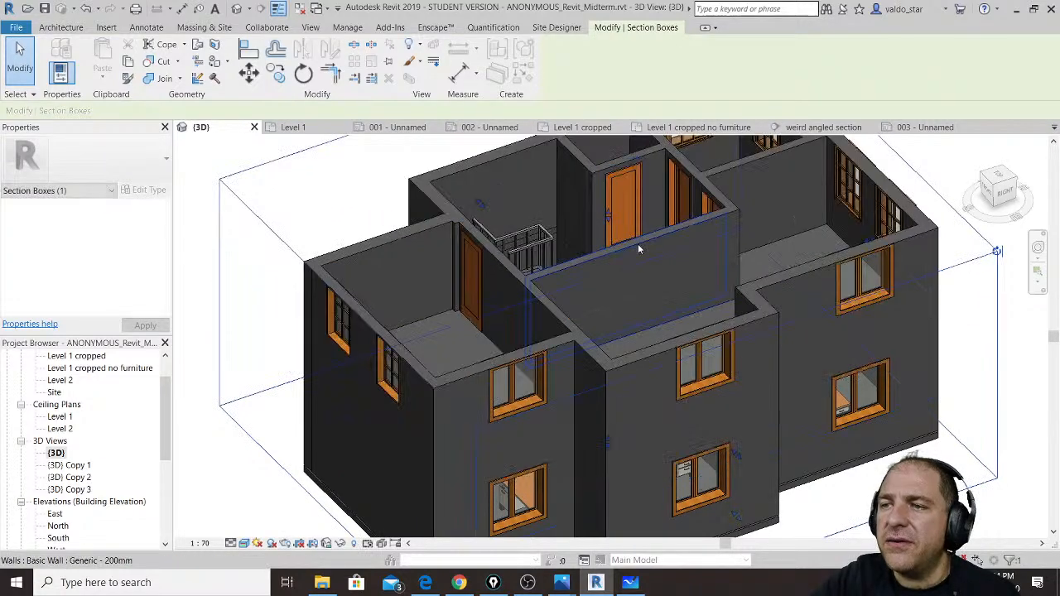
# Step: Set the {3D} view's visual style to Hidden Line and show its section box around the house
pyautogui.moveTo(642, 260); pyautogui.dragTo(630, 289, button='middle')
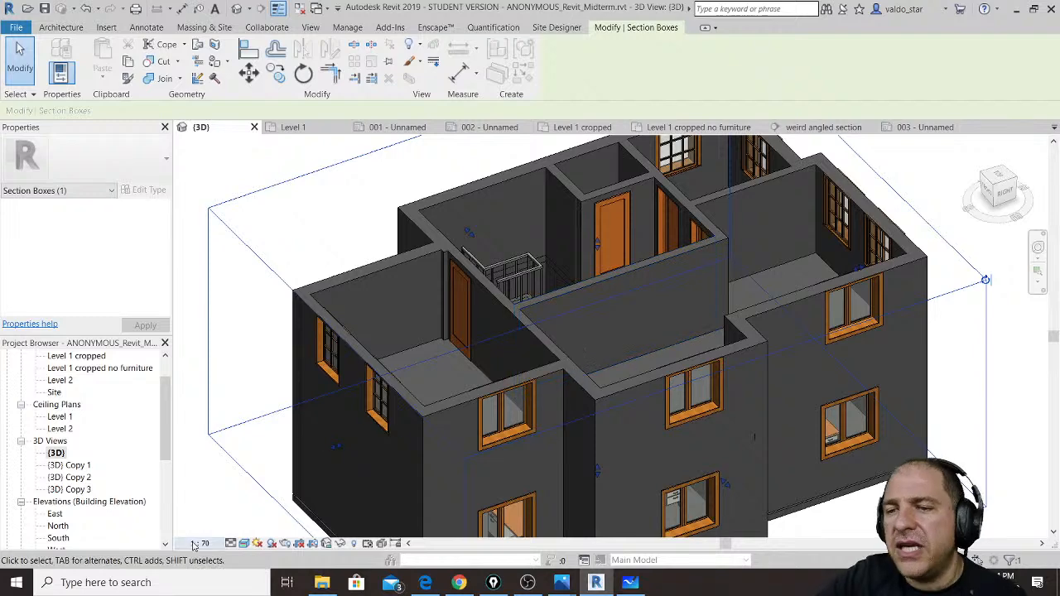
pyautogui.click(245, 543)
pyautogui.click(276, 474)
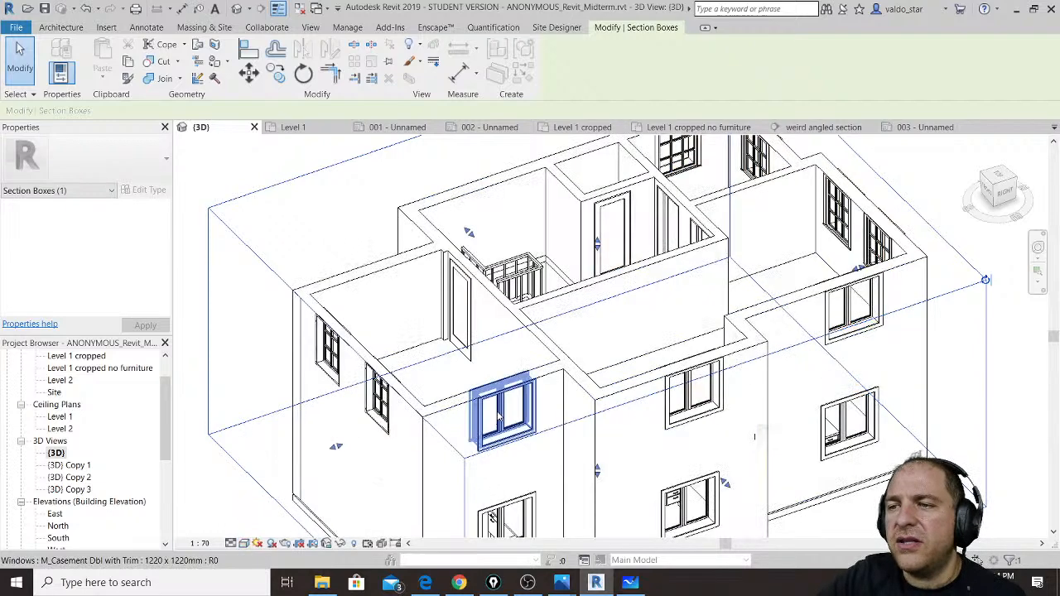
pyautogui.scroll(-3, 729, 439)
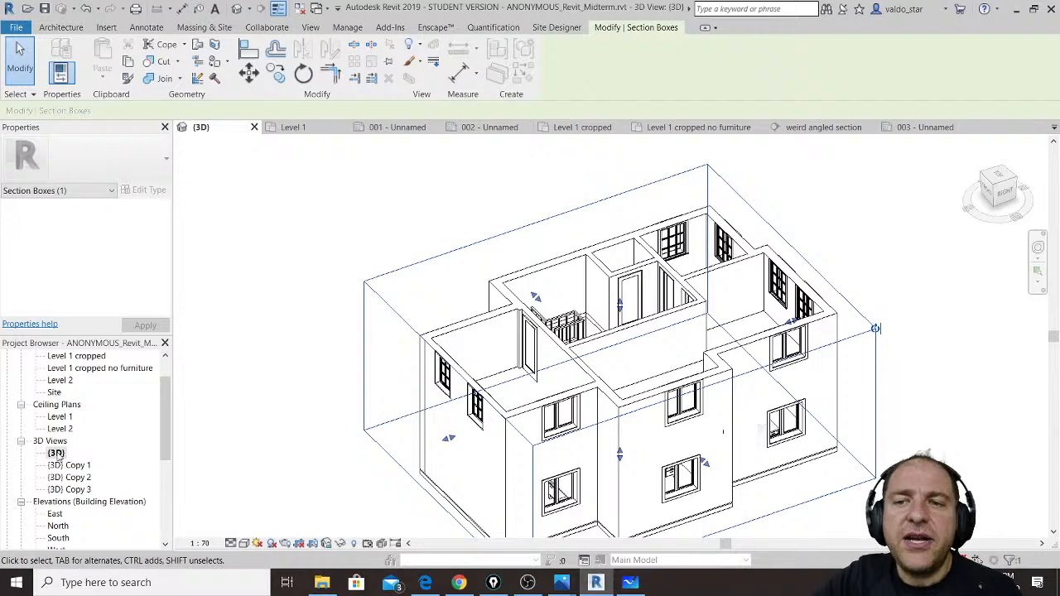
pyautogui.rightClick(56, 453)
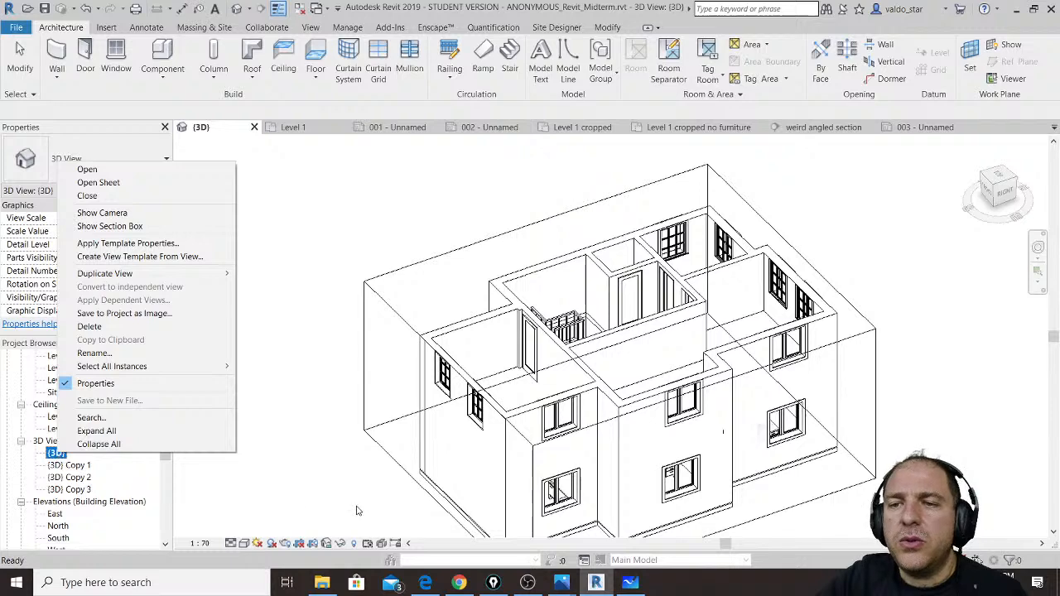
pyautogui.click(109, 226)
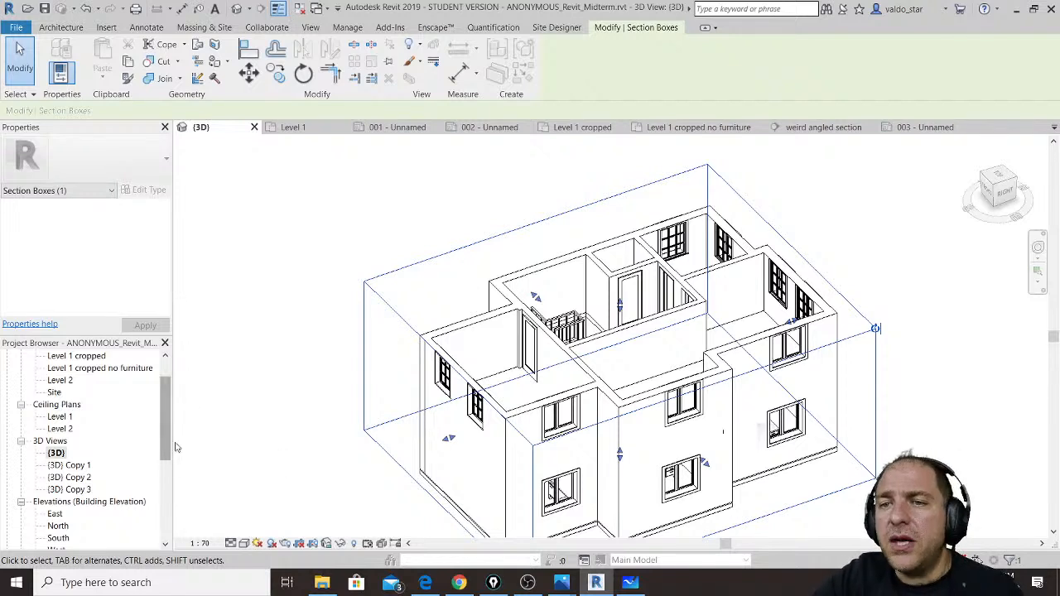
# Step: In the Level 1 plan, place a camera in the doorway below the stairs, aimed at the small room beyond them, and widen its crop both ways
pyautogui.scroll(2, 47, 404)
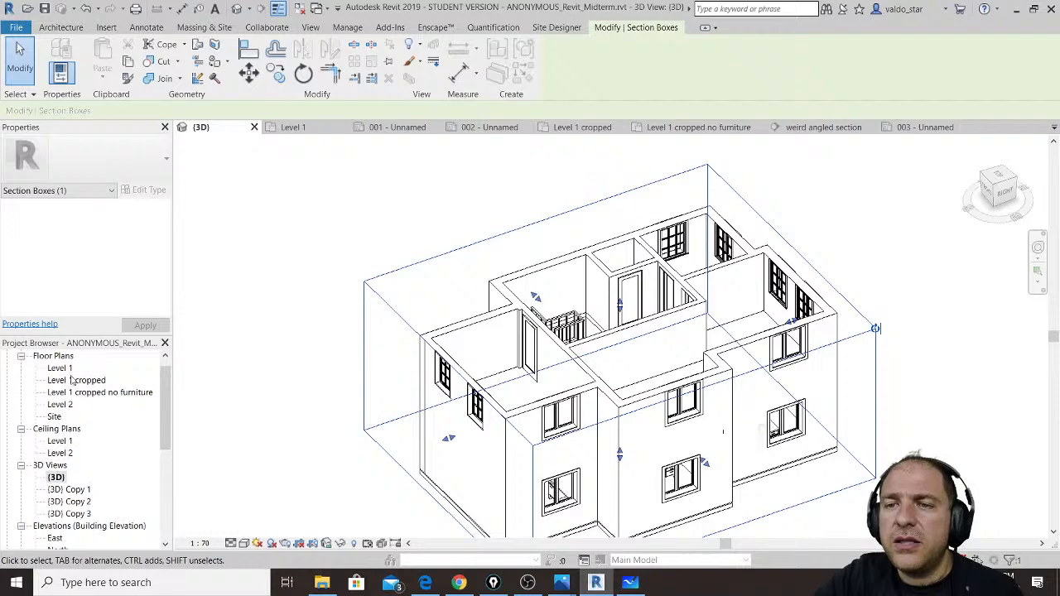
pyautogui.doubleClick(60, 368)
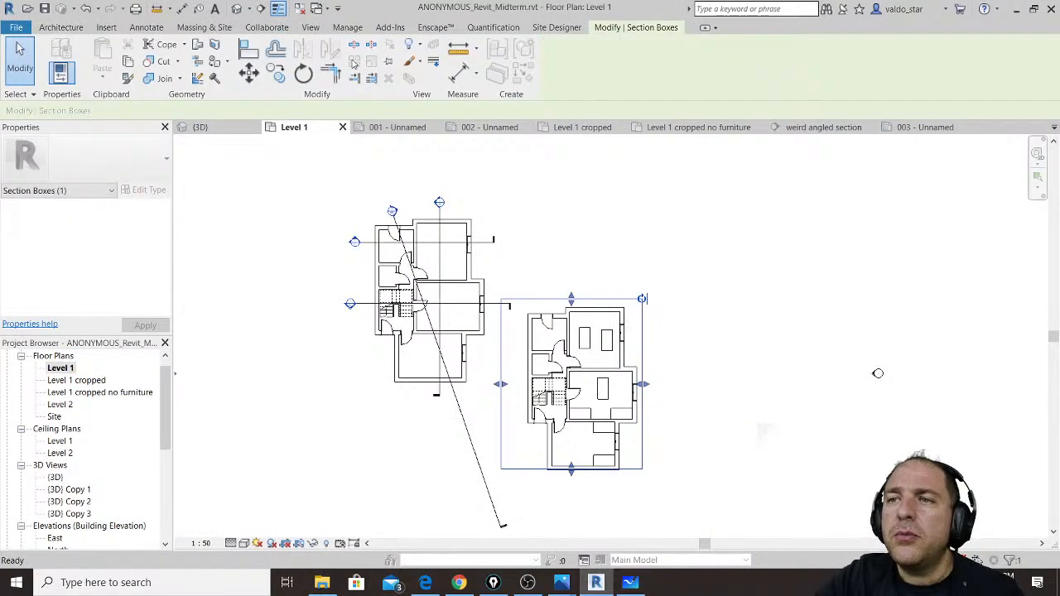
pyautogui.click(311, 28)
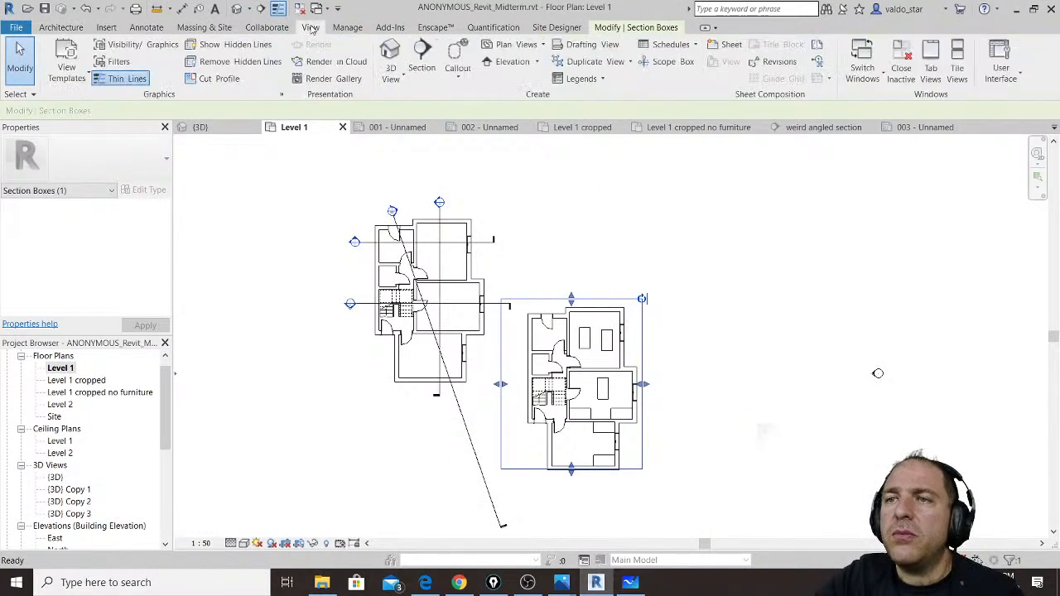
pyautogui.click(402, 80)
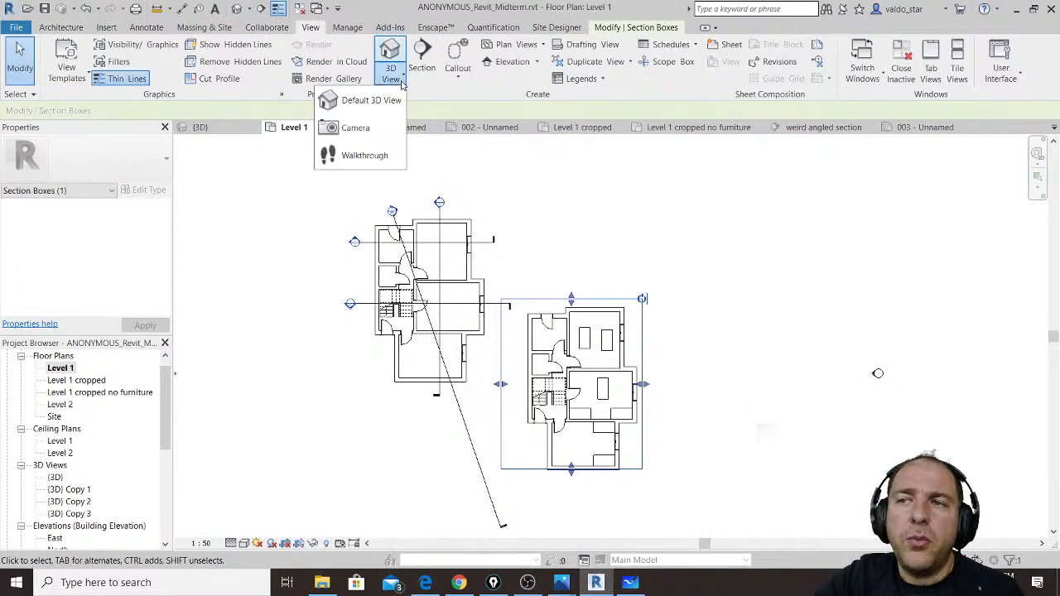
pyautogui.click(370, 129)
pyautogui.scroll(5, 566, 436)
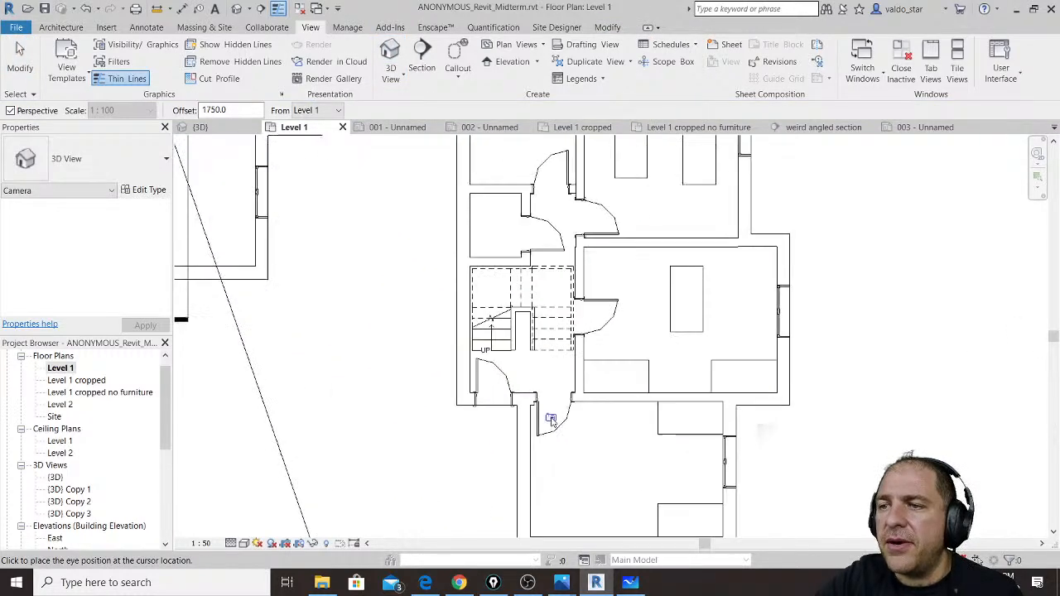
pyautogui.click(555, 401)
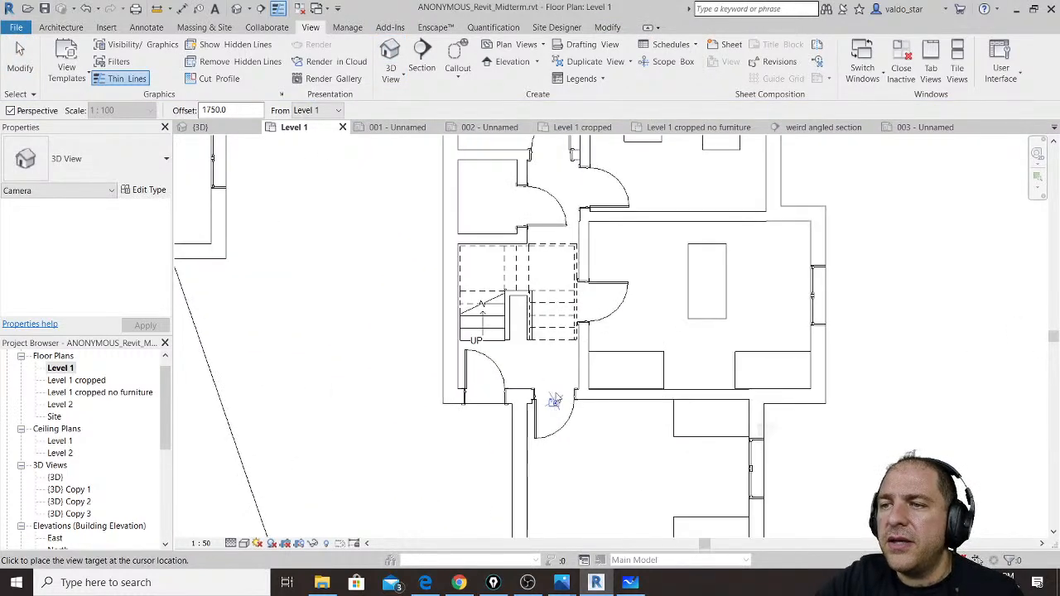
pyautogui.click(497, 199)
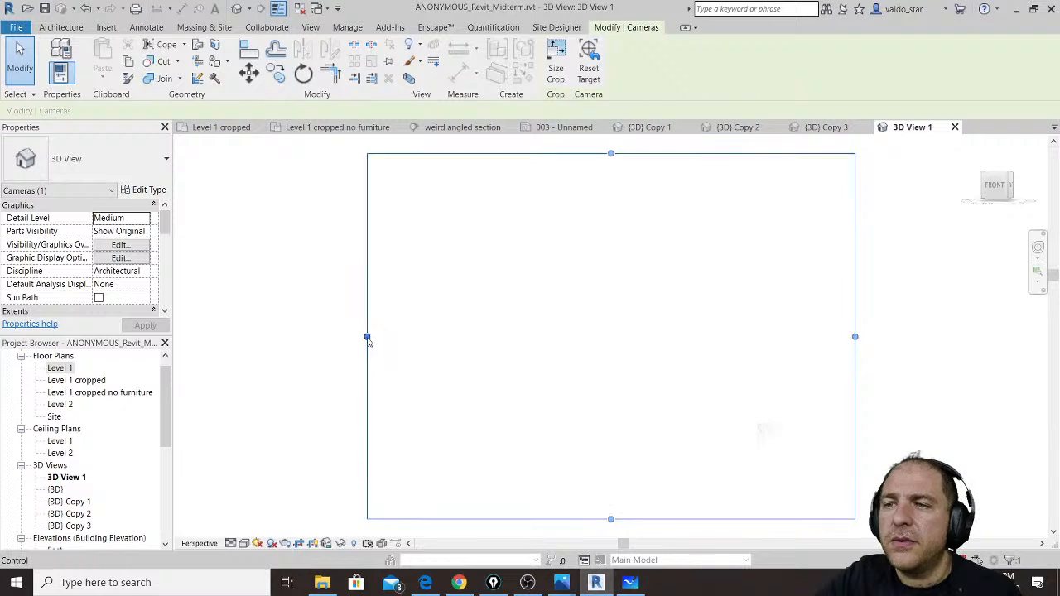
pyautogui.moveTo(366, 337); pyautogui.dragTo(237, 336)
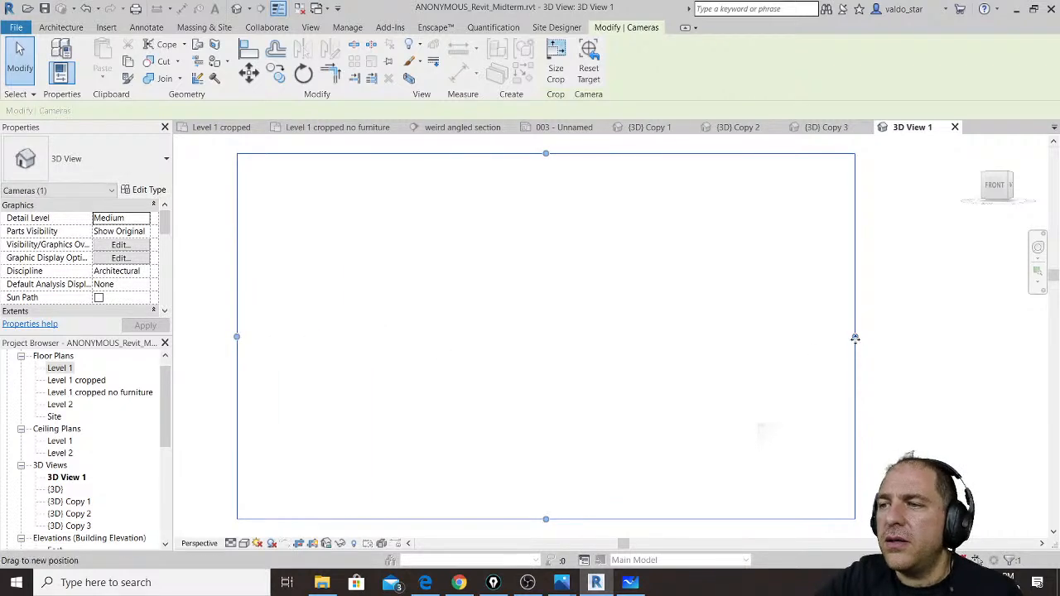
pyautogui.moveTo(854, 336); pyautogui.dragTo(919, 338)
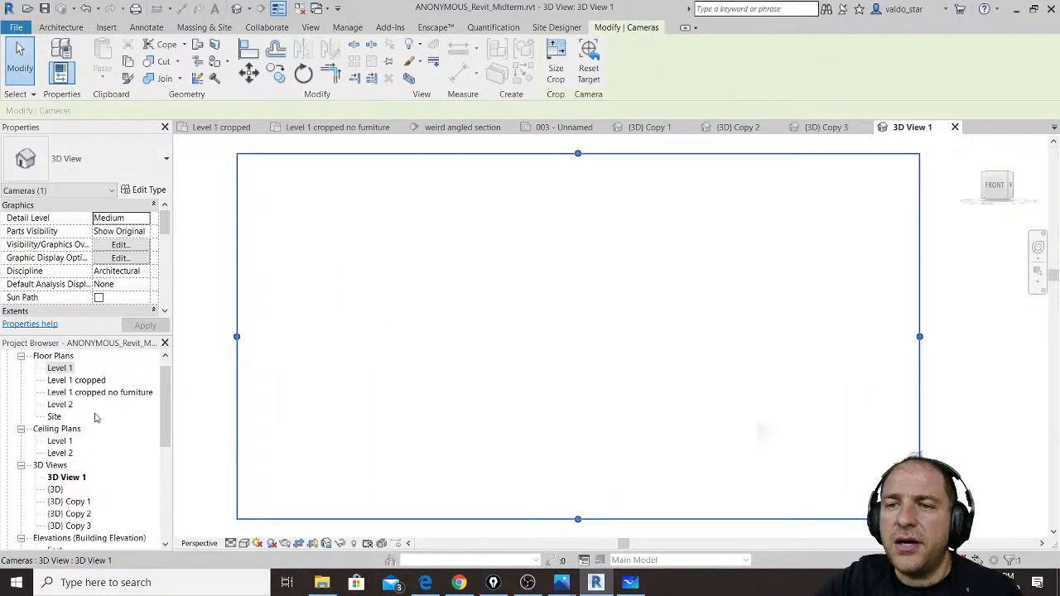
# Step: In the Level 1 plan, move the camera's eye point forward out of the doorway into the stair hall, then reopen 3D View 1
pyautogui.click(60, 368)
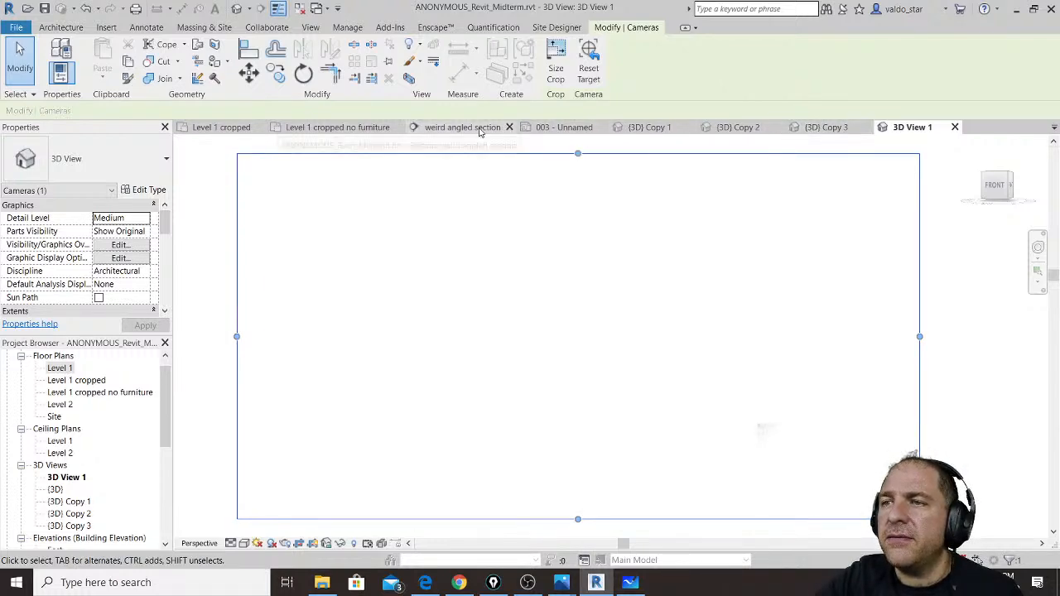
pyautogui.doubleClick(70, 368)
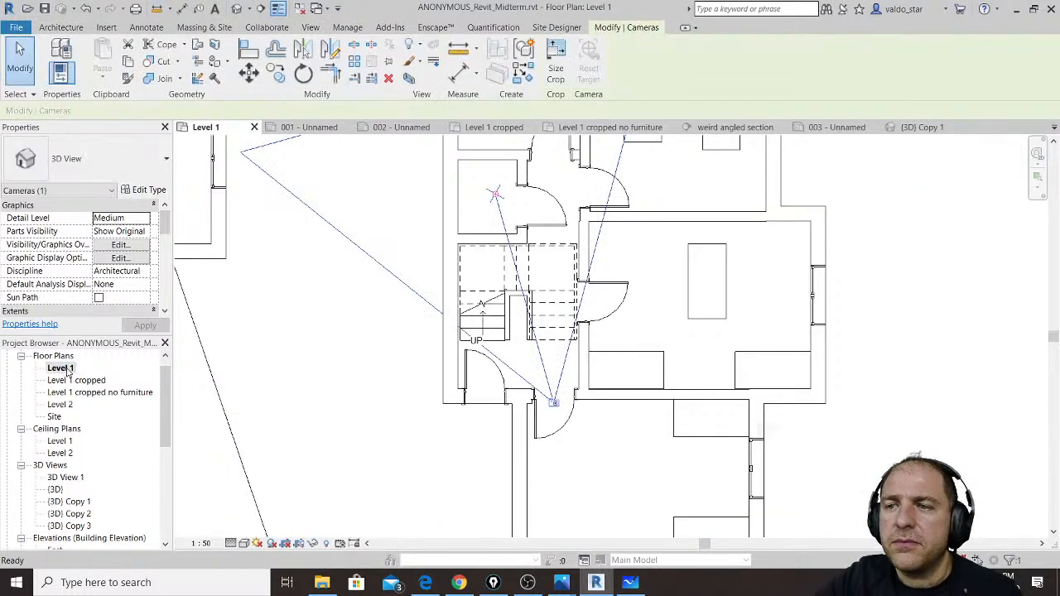
pyautogui.scroll(4, 553, 404)
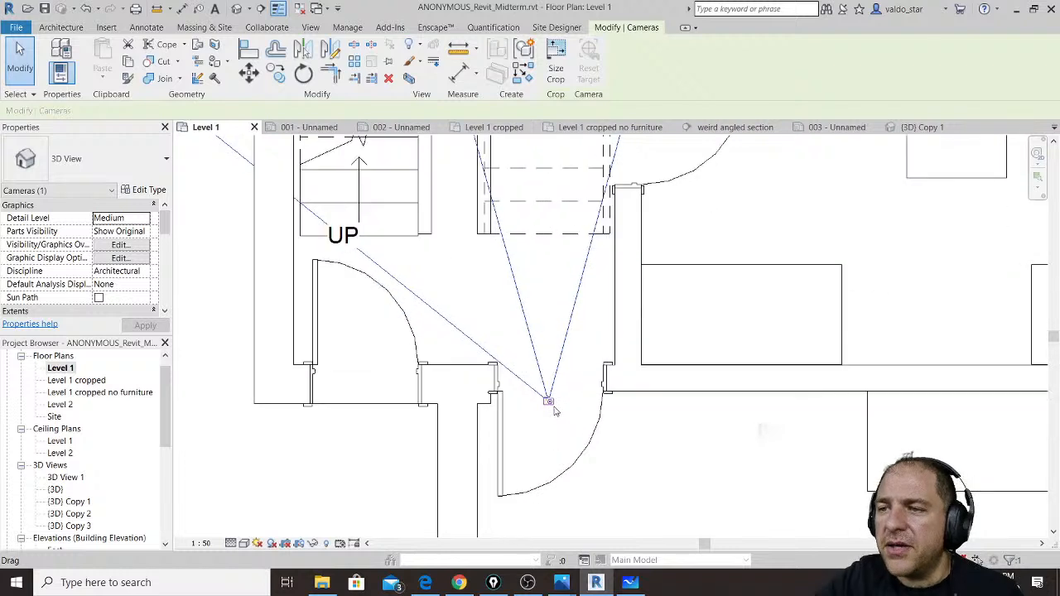
pyautogui.moveTo(549, 403); pyautogui.dragTo(551, 356)
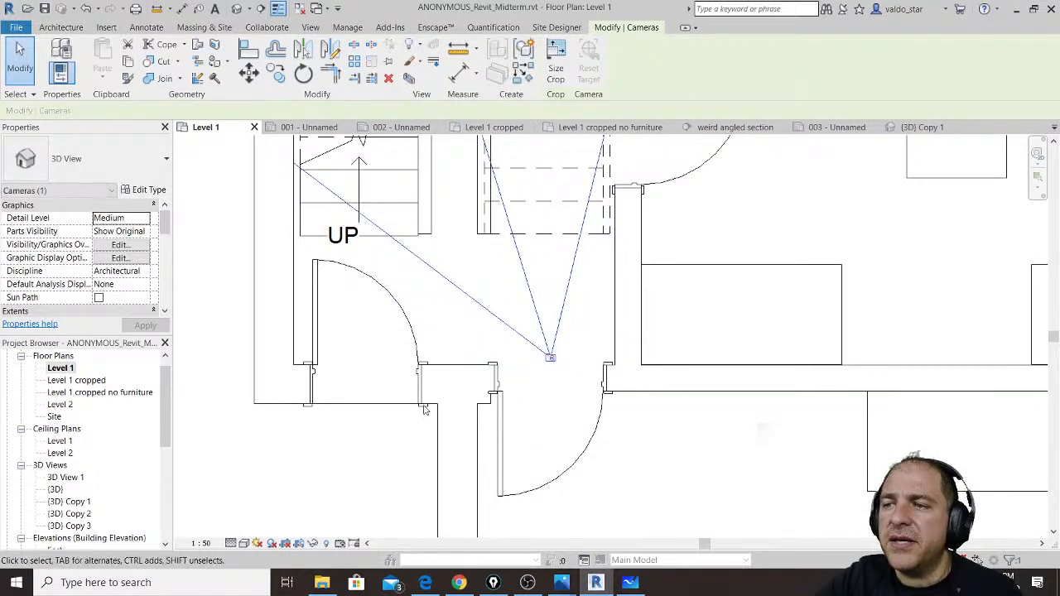
pyautogui.doubleClick(67, 478)
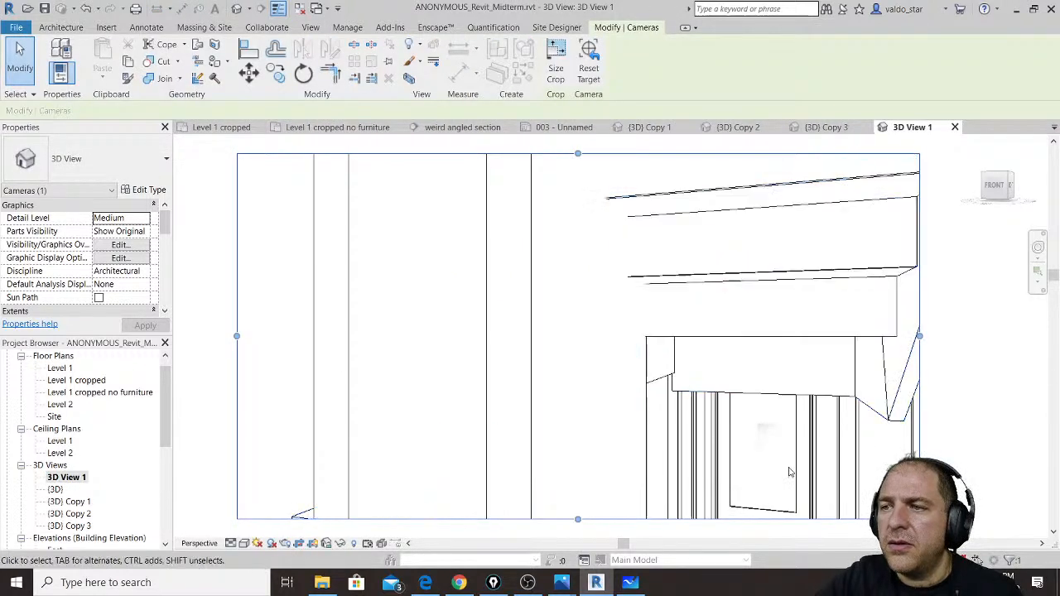
# Step: Extend 3D View 1's crop region on both sides and downward to take in the lower stairs and the corridor floor
pyautogui.scroll(-3, 649, 322)
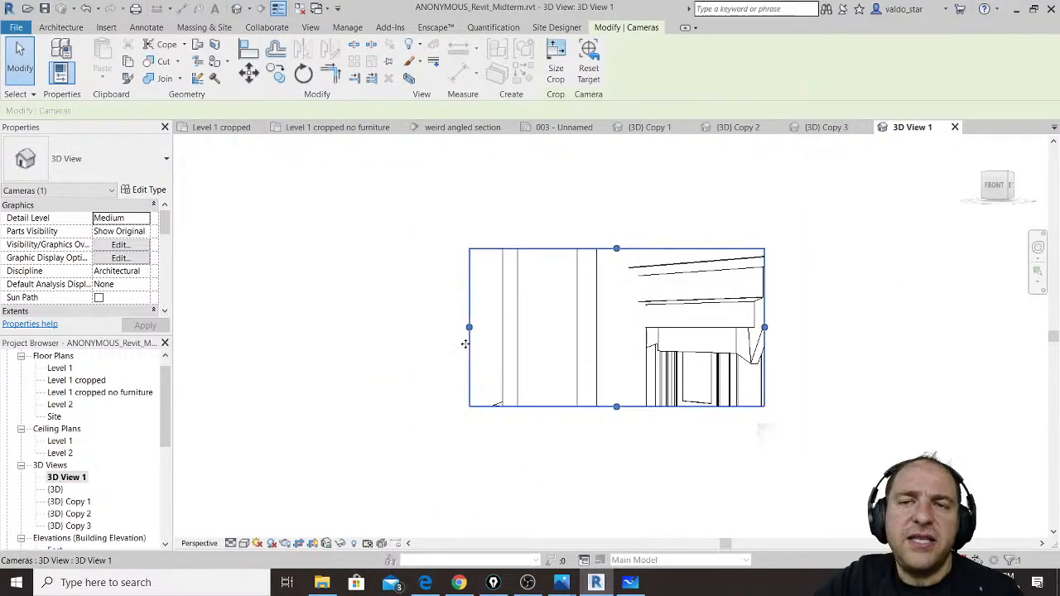
pyautogui.moveTo(468, 327); pyautogui.dragTo(386, 327)
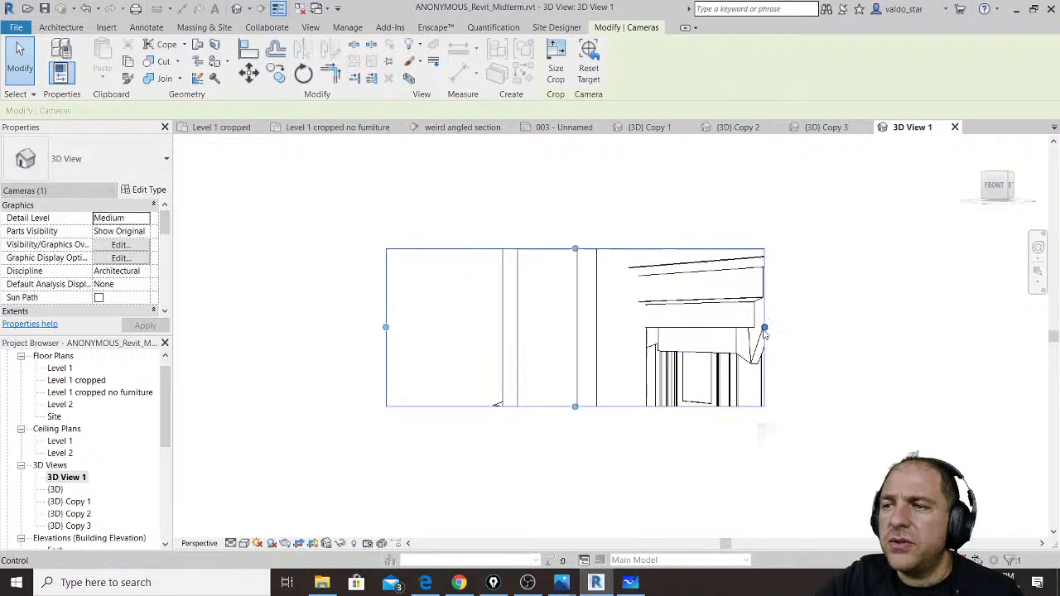
pyautogui.moveTo(764, 329); pyautogui.dragTo(890, 329)
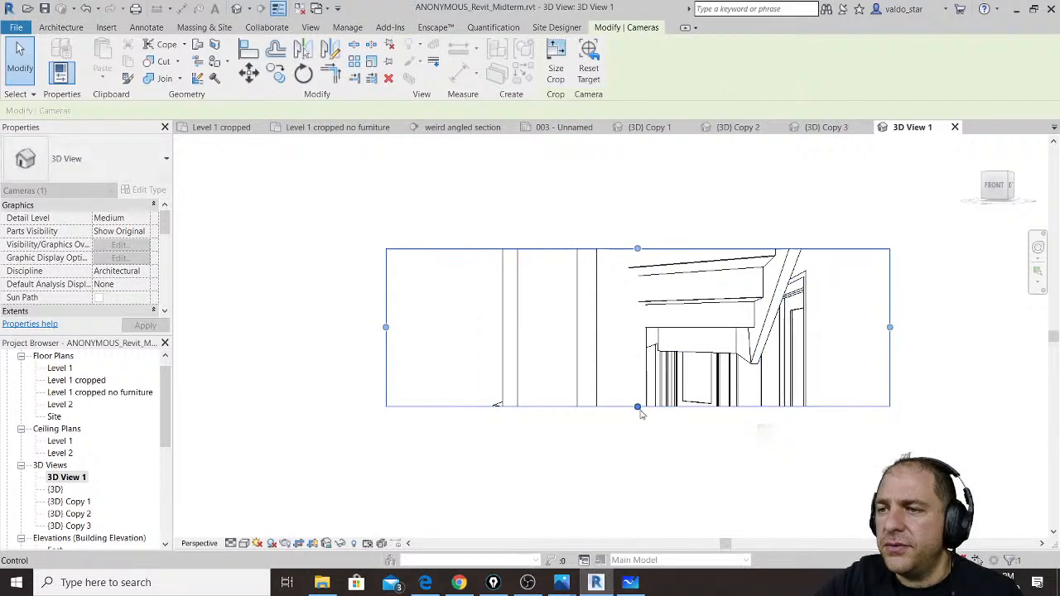
pyautogui.moveTo(637, 407); pyautogui.dragTo(638, 508)
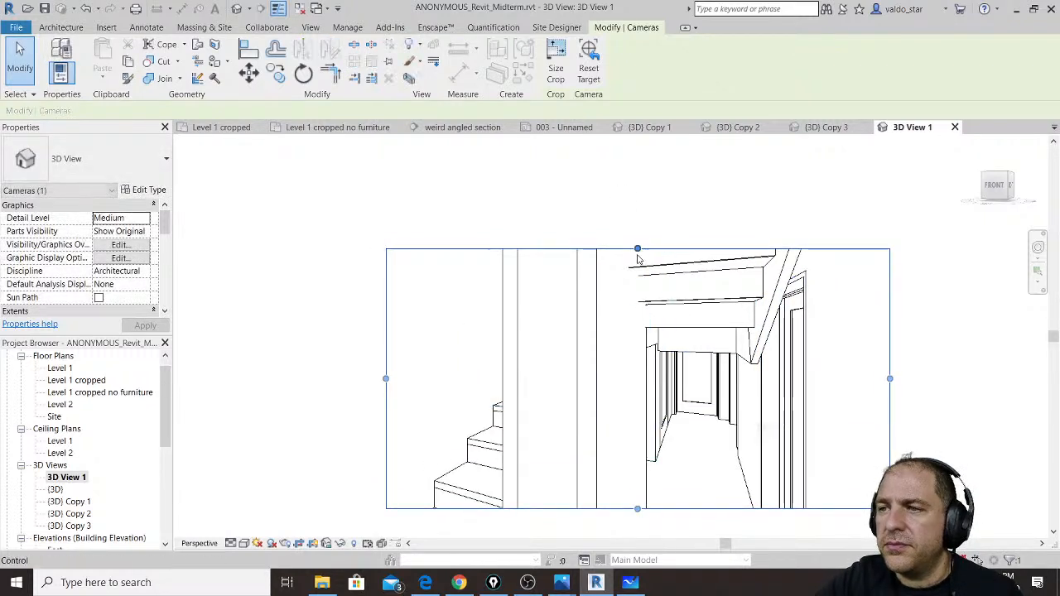
# Step: Resize the crop region of 3D View 1 to a tall frame showing the full stairs and hallway, trimming its width
pyautogui.moveTo(637, 249); pyautogui.dragTo(639, 158)
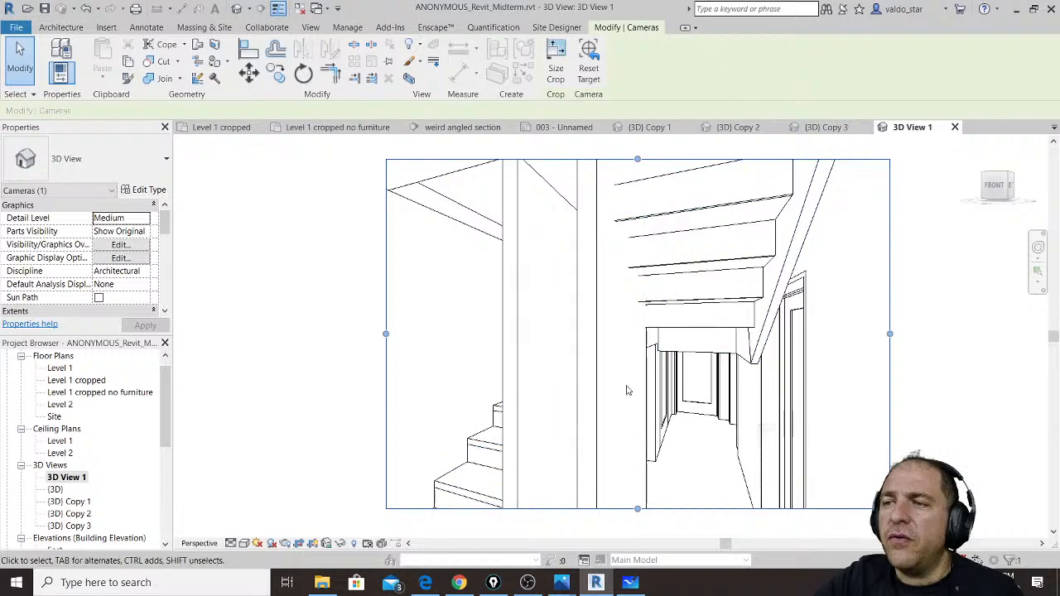
pyautogui.scroll(-2, 627, 386)
pyautogui.moveTo(634, 479); pyautogui.dragTo(639, 535)
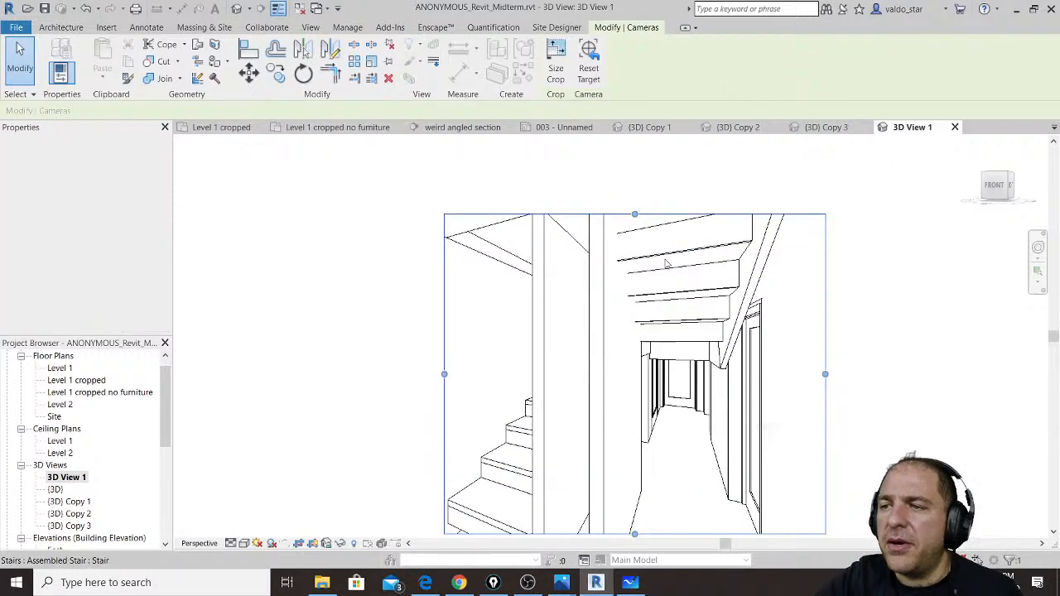
pyautogui.moveTo(634, 215); pyautogui.dragTo(731, 156)
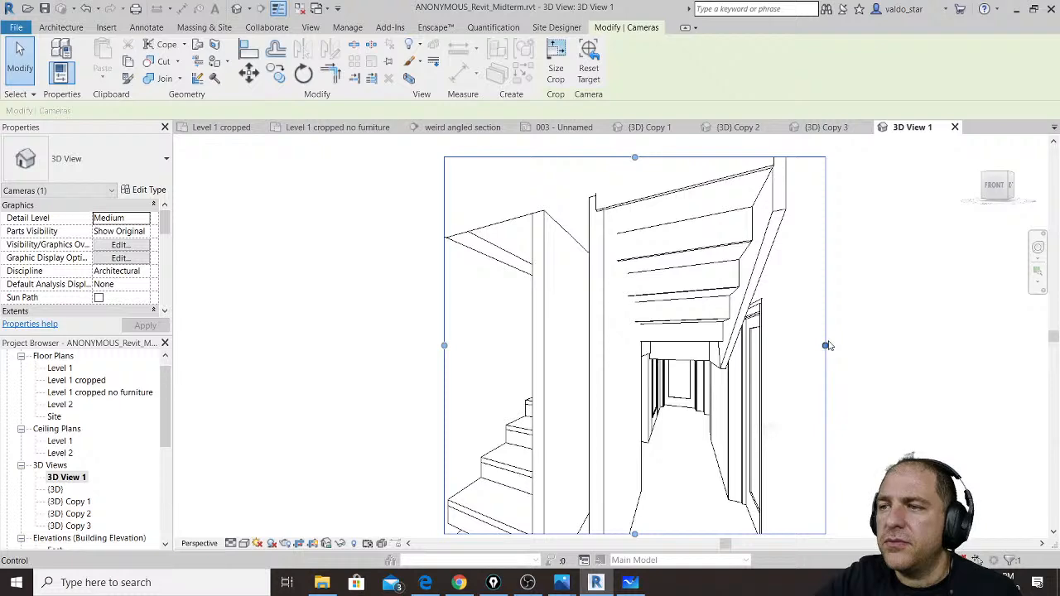
pyautogui.moveTo(826, 345); pyautogui.dragTo(796, 346)
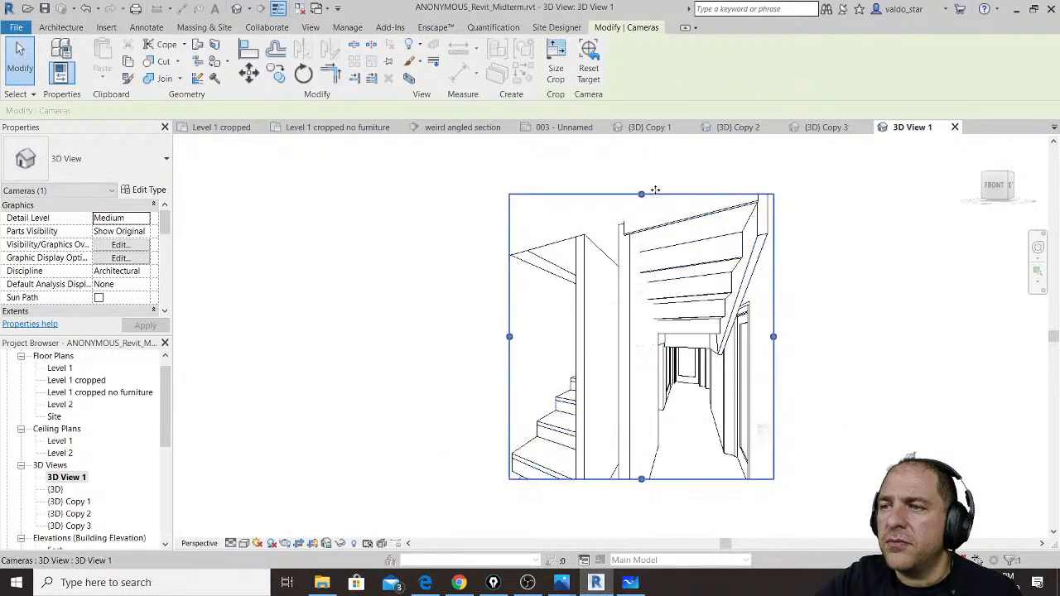
pyautogui.moveTo(643, 193); pyautogui.dragTo(642, 183)
pyautogui.moveTo(641, 479); pyautogui.dragTo(643, 533)
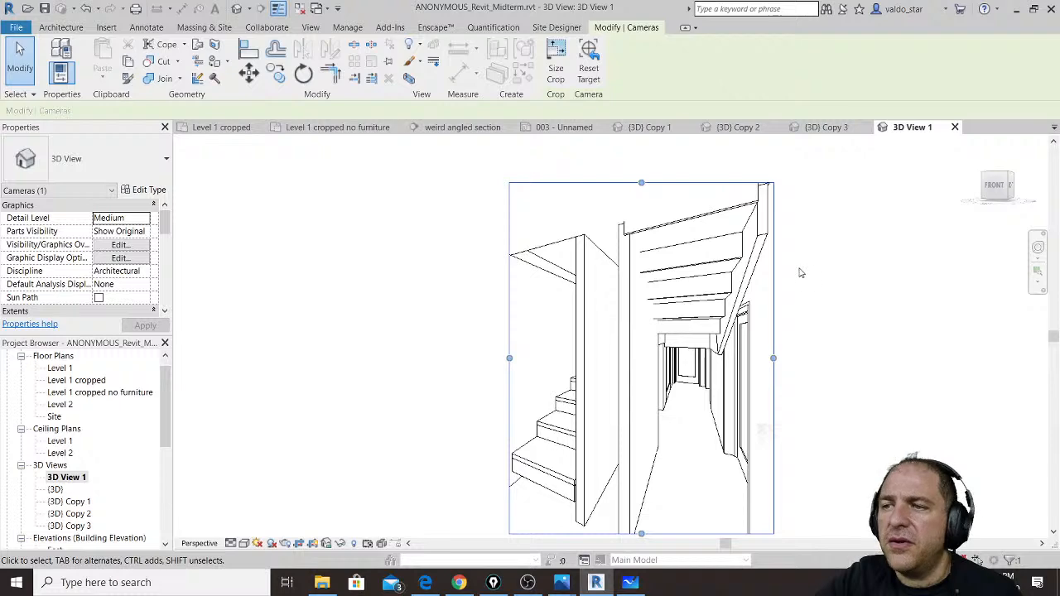
# Step: Rename the 3D View 1 perspective view as "camera"
pyautogui.rightClick(71, 481)
pyautogui.click(156, 380)
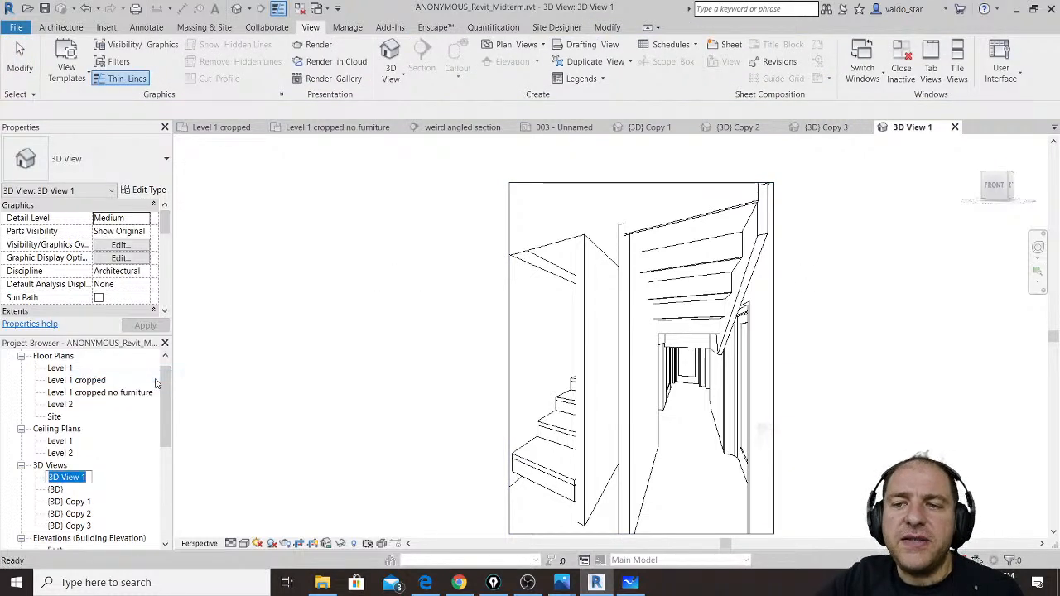
pyautogui.write('came')
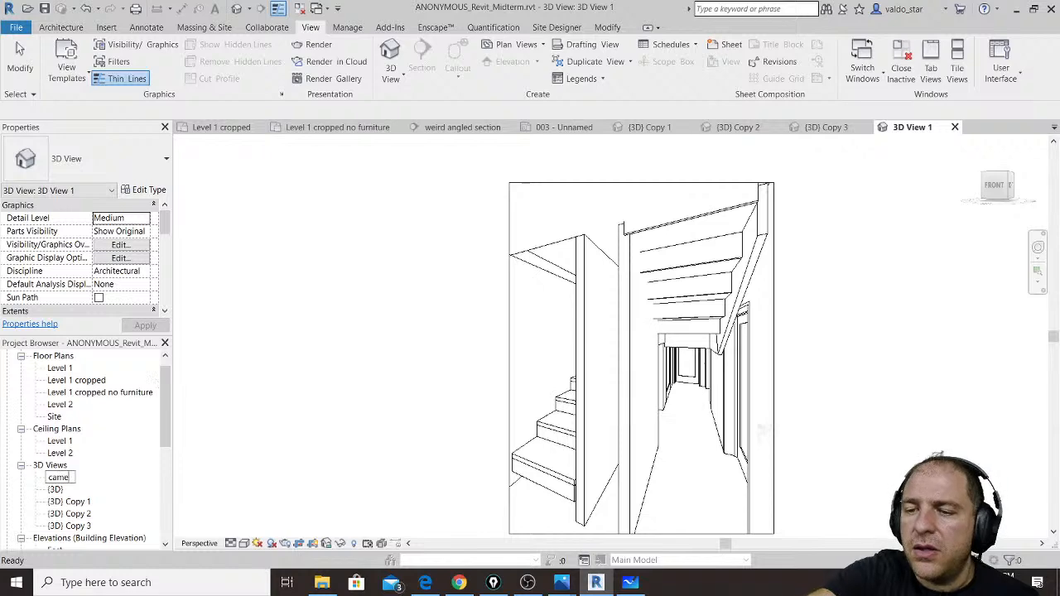
pyautogui.write('ra')
# Step: Open the {3D} view and rename it as "top cut"
pyautogui.doubleClick(58, 489)
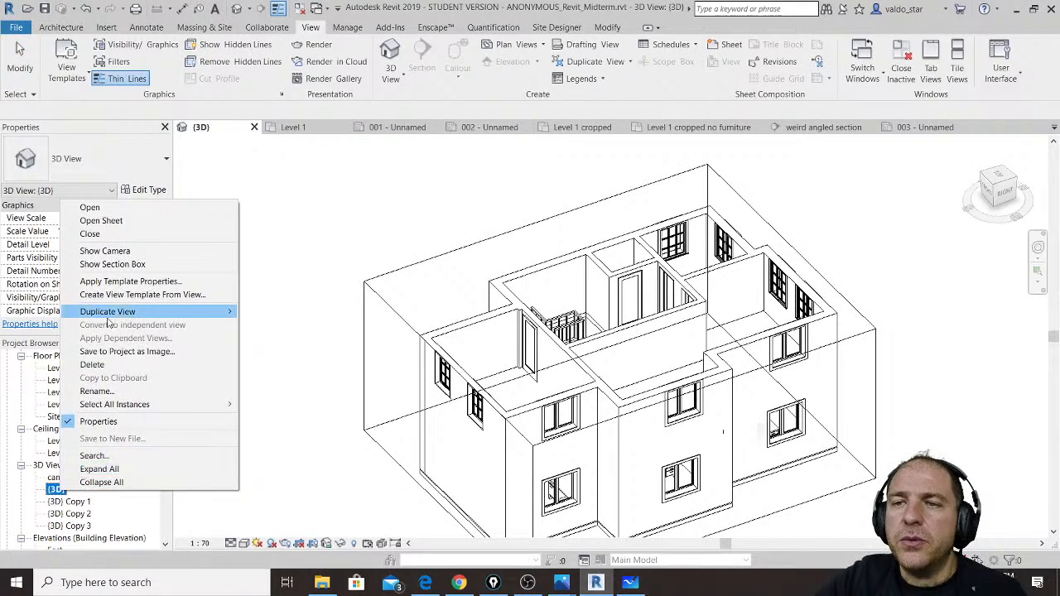
pyautogui.click(97, 390)
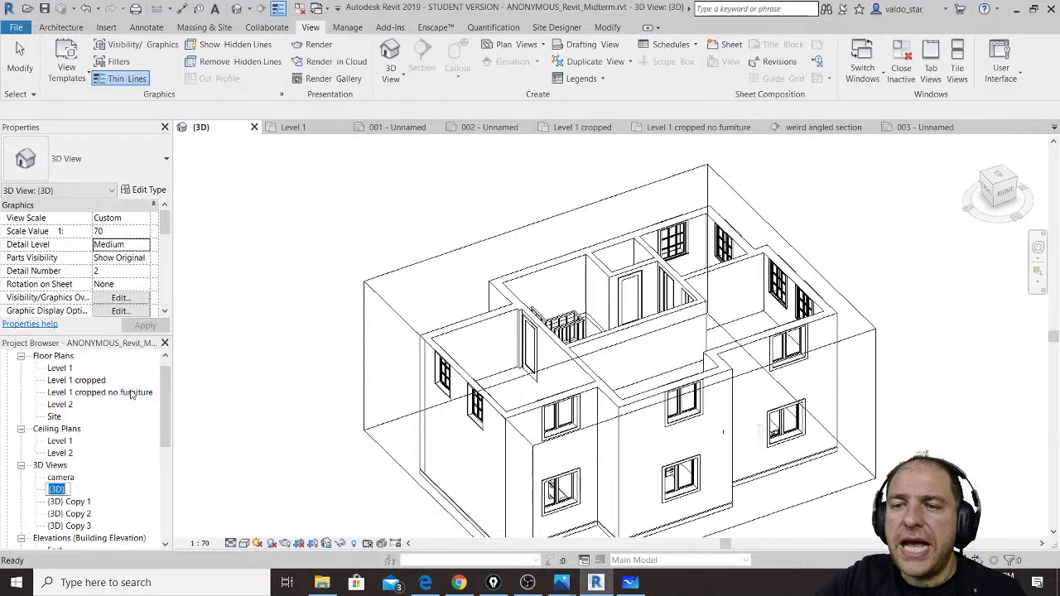
pyautogui.write('top cut')
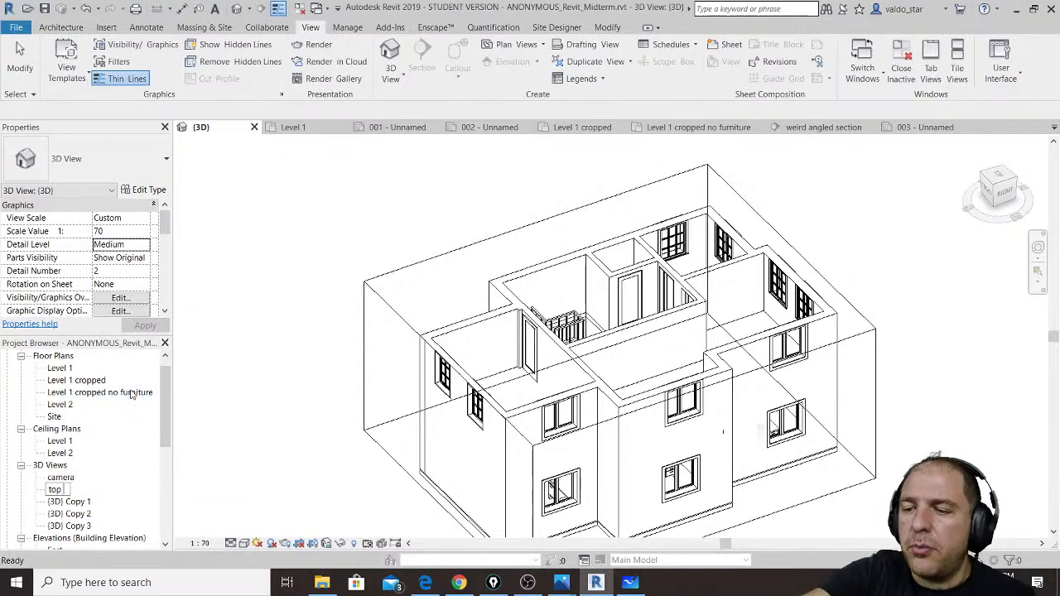
# Step: Open the {3D} Copy 1 view and rename it as "persp"
pyautogui.doubleClick(81, 501)
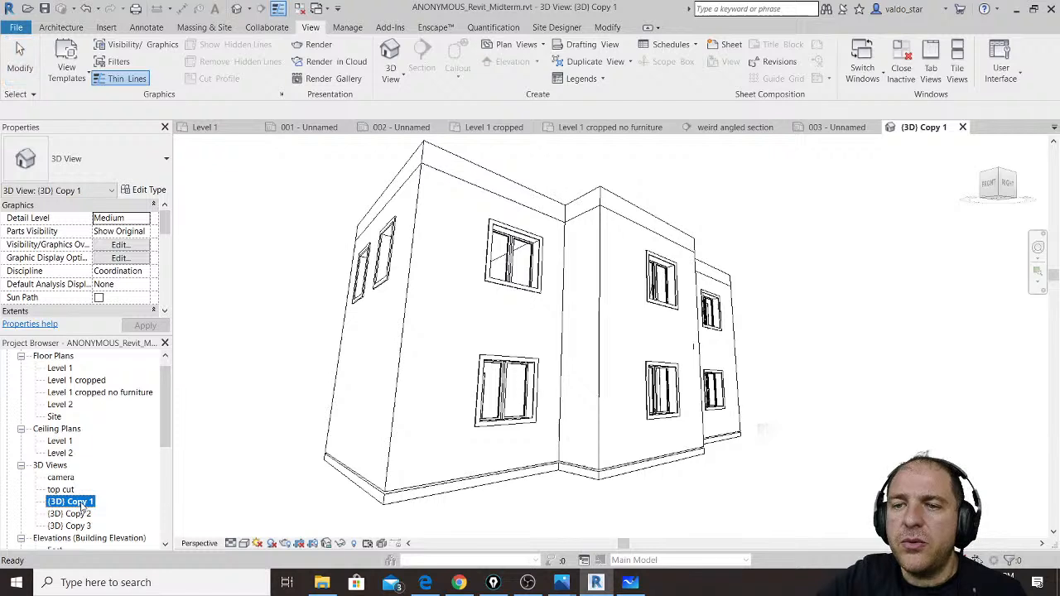
pyautogui.rightClick(82, 506)
pyautogui.click(125, 404)
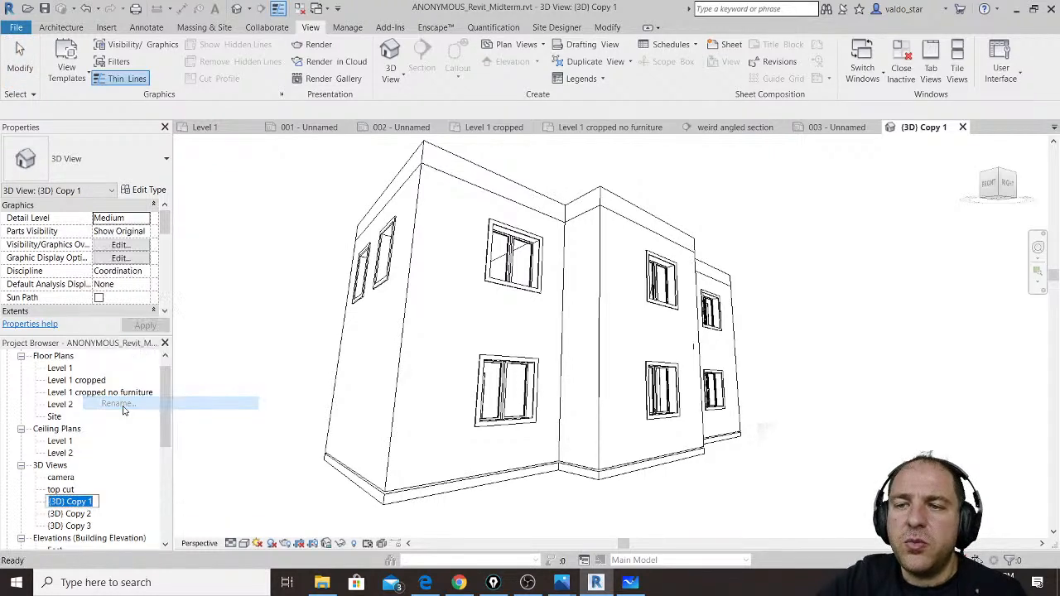
pyautogui.write('persp')
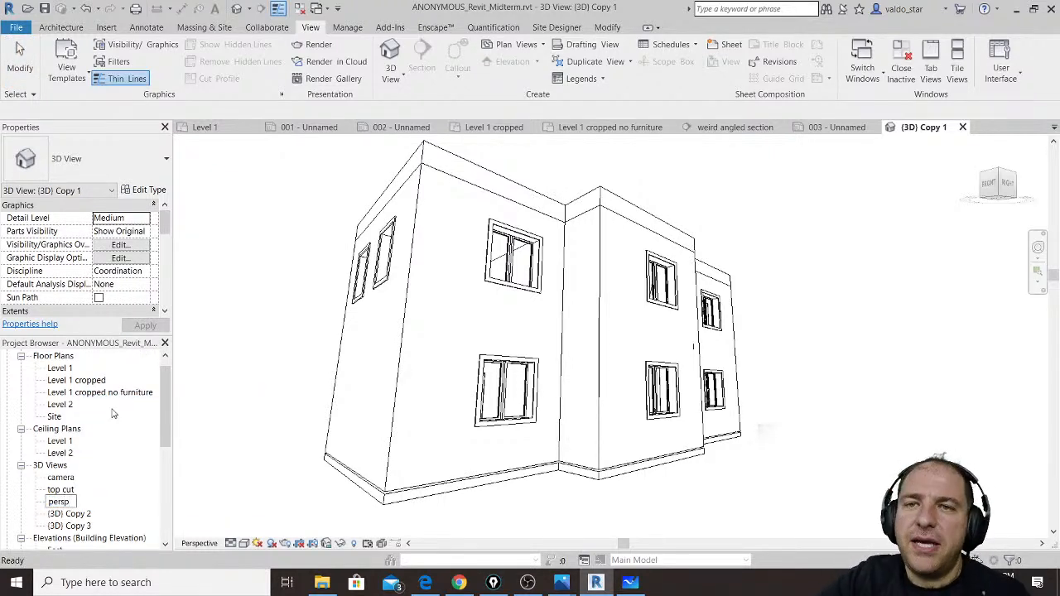
pyautogui.click(87, 513)
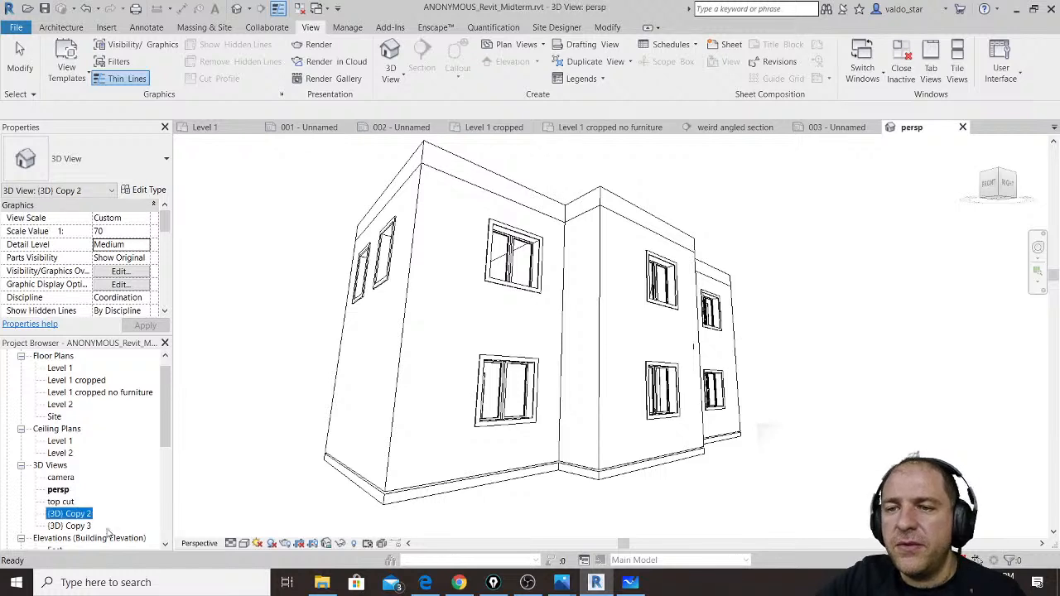
# Step: Open sheet 003 - Unnamed and place the camera 3D view on it, beside the title block
pyautogui.scroll(-1, 99, 522)
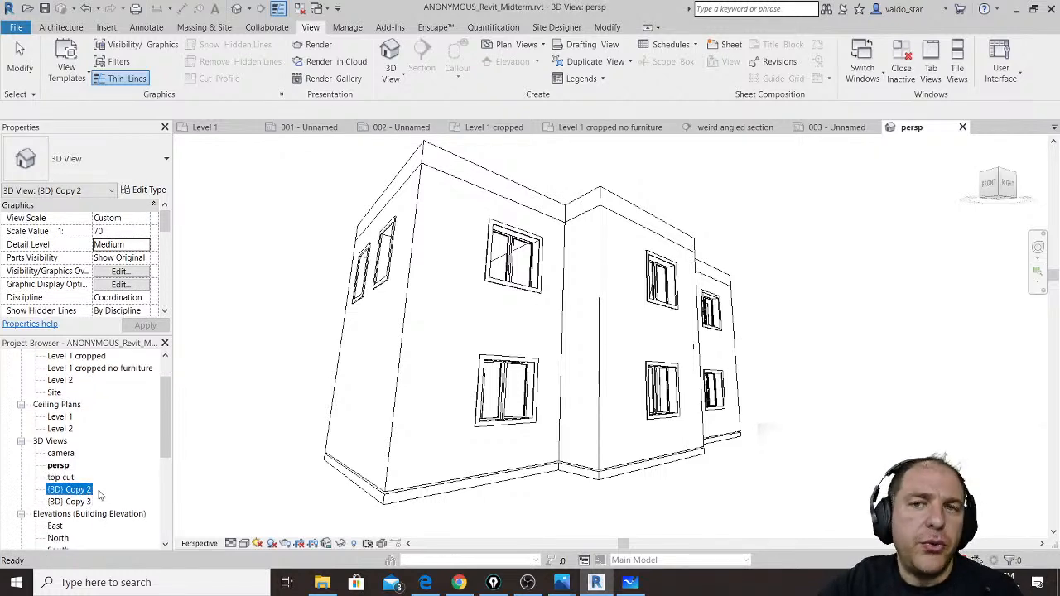
pyautogui.scroll(-5, 101, 494)
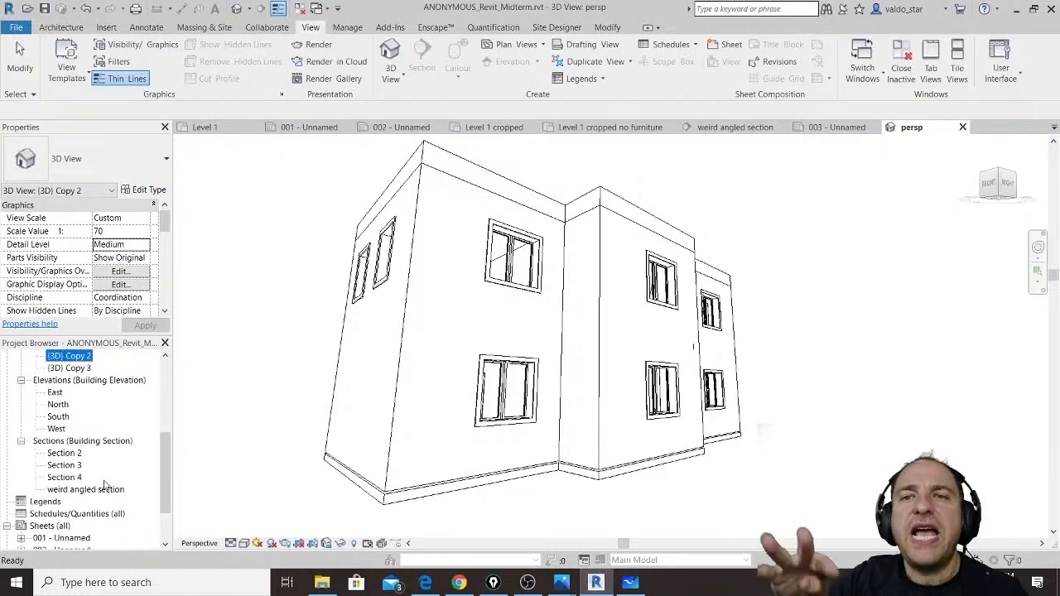
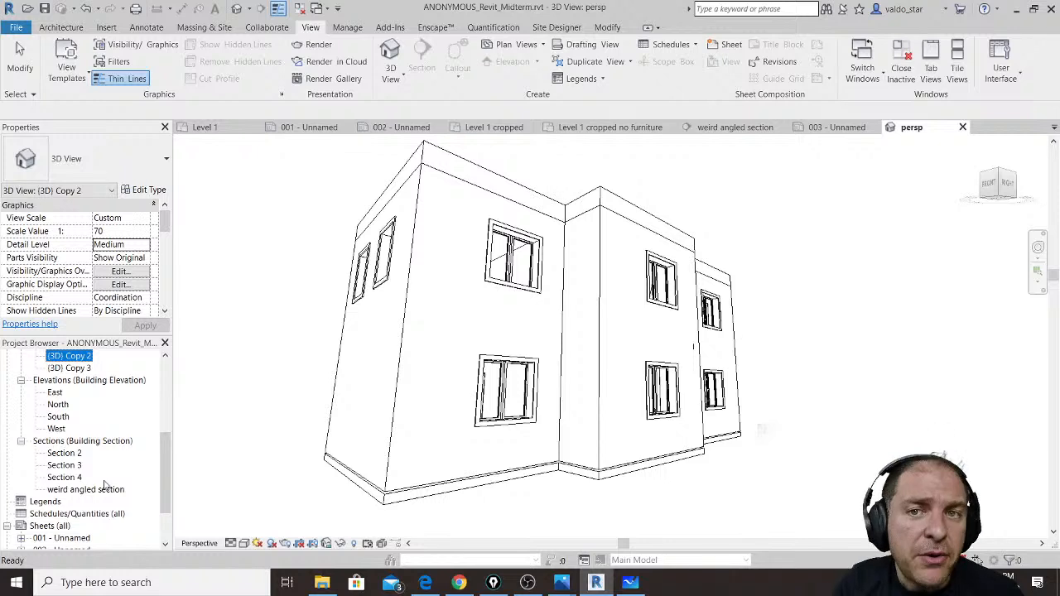
pyautogui.scroll(-1, 55, 515)
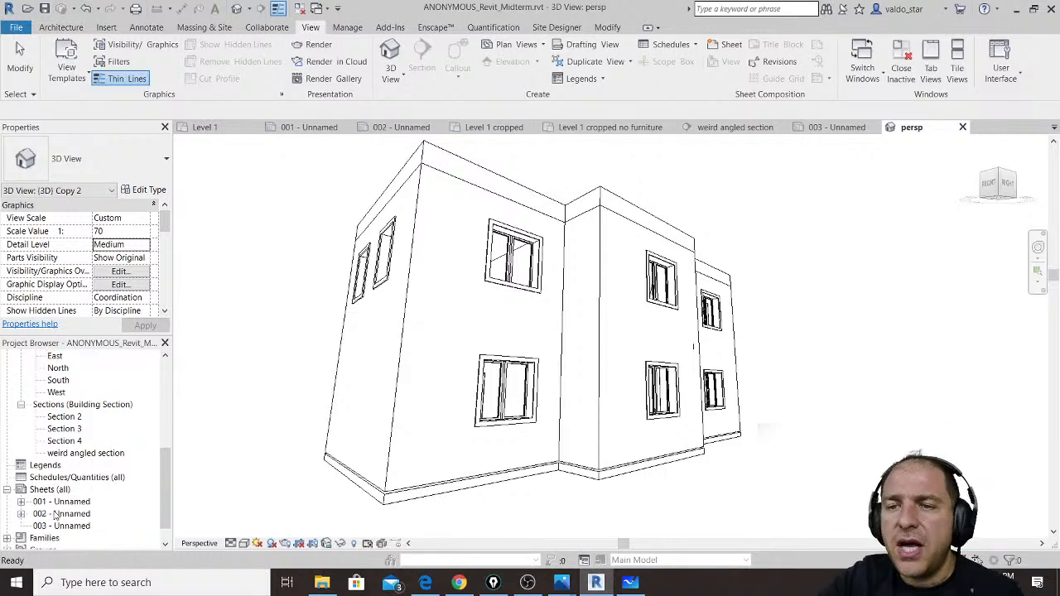
pyautogui.scroll(-1, 83, 543)
pyautogui.doubleClick(51, 515)
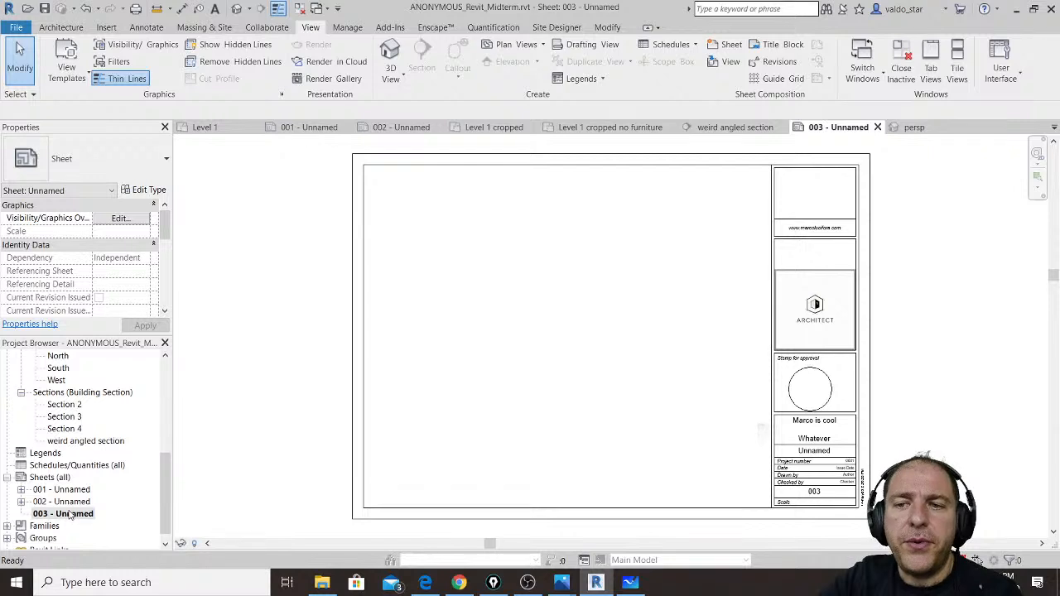
pyautogui.rightClick(69, 516)
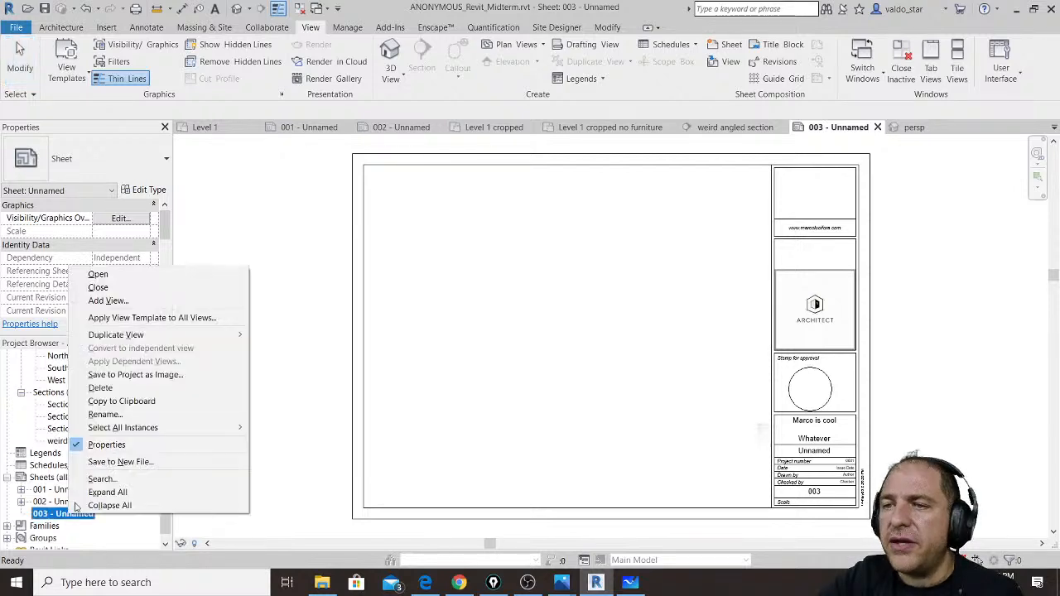
pyautogui.click(159, 302)
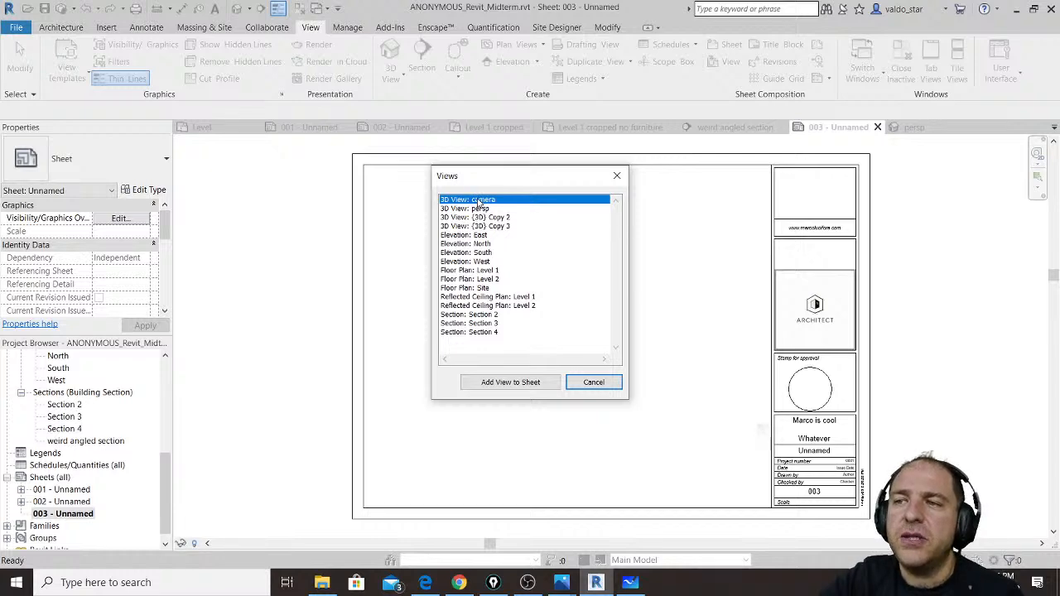
pyautogui.doubleClick(480, 202)
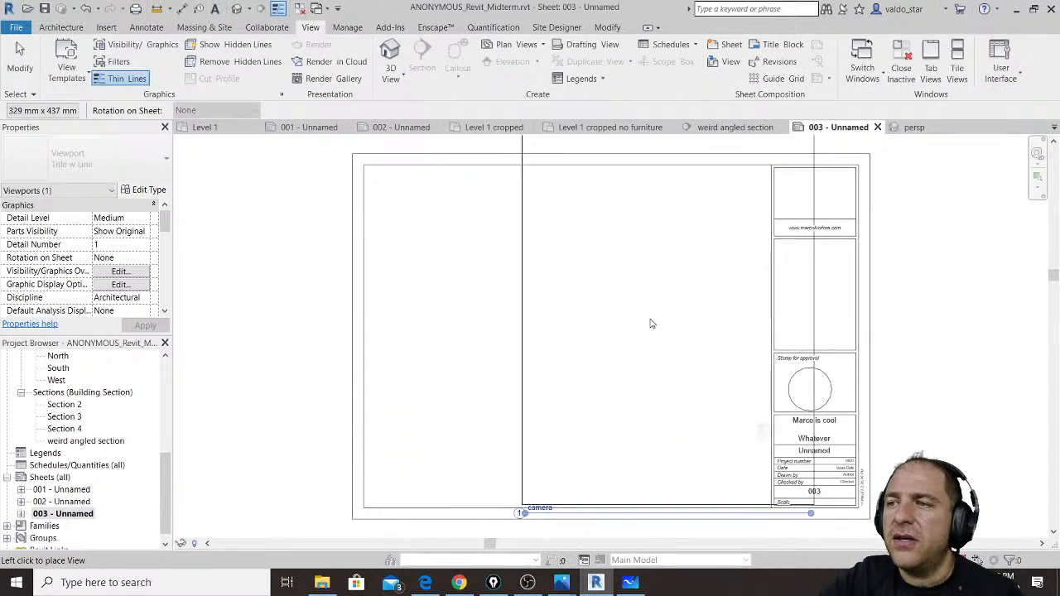
pyautogui.click(625, 334)
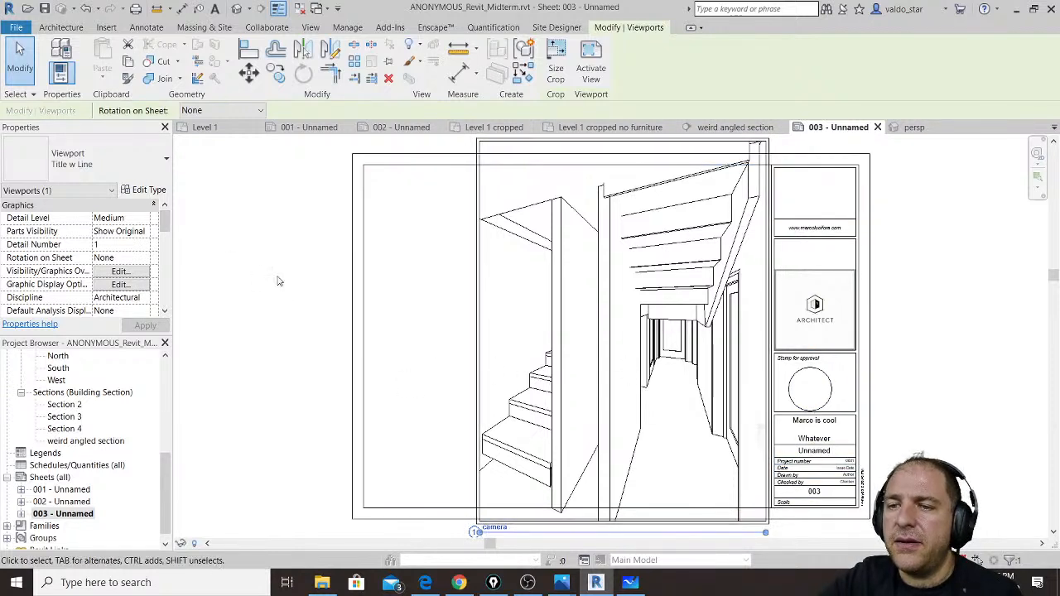
# Step: Examine the camera viewport's properties, from graphics and extents to camera, identity and phasing settings, and its fit on the sheet
pyautogui.scroll(-3, 162, 223)
pyautogui.scroll(3, 162, 223)
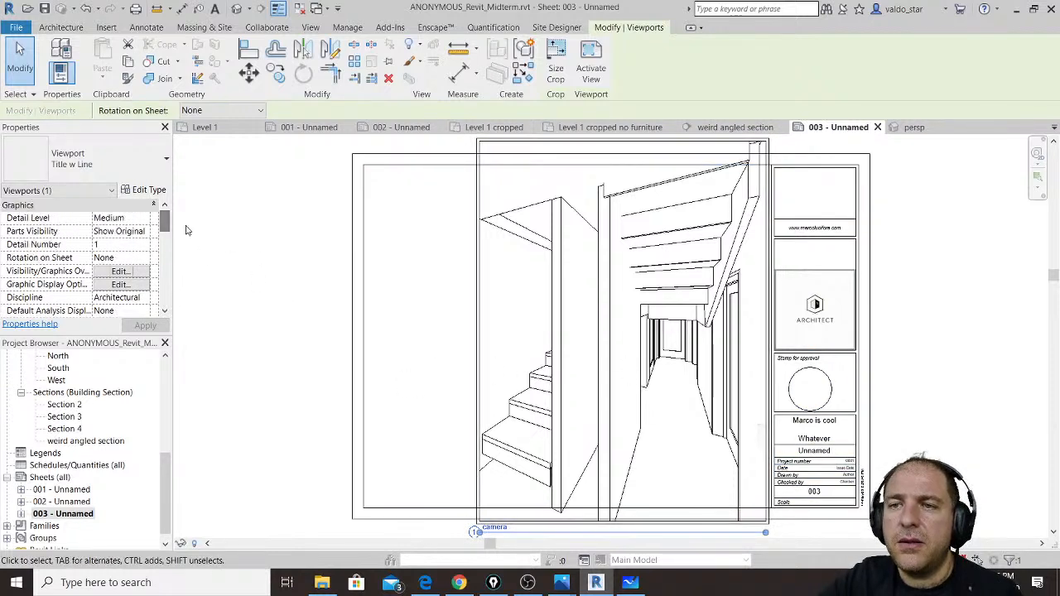
pyautogui.moveTo(477, 192); pyautogui.dragTo(475, 248, button='middle')
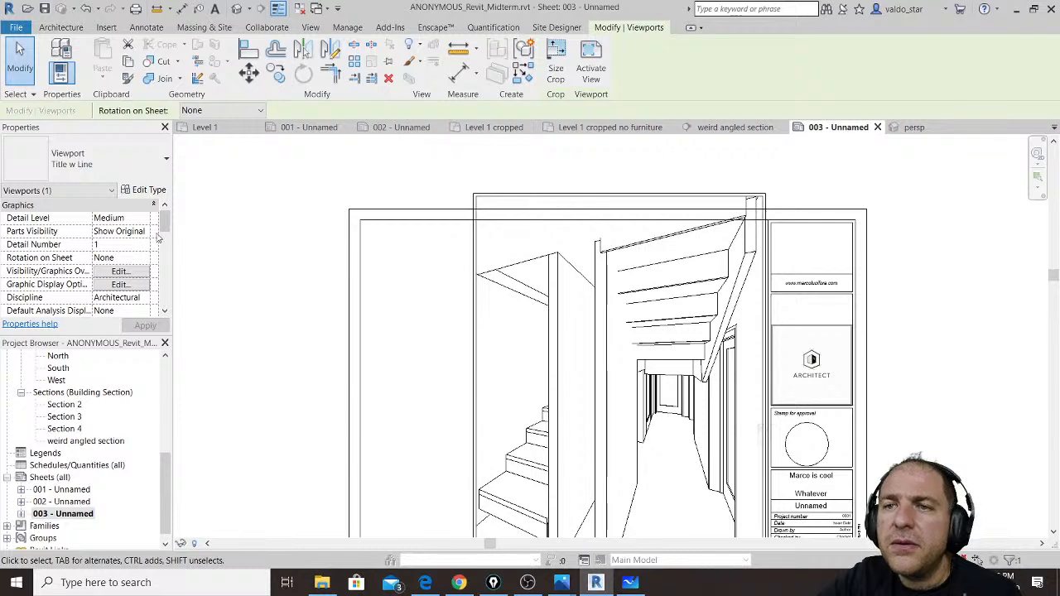
pyautogui.scroll(-3, 166, 239)
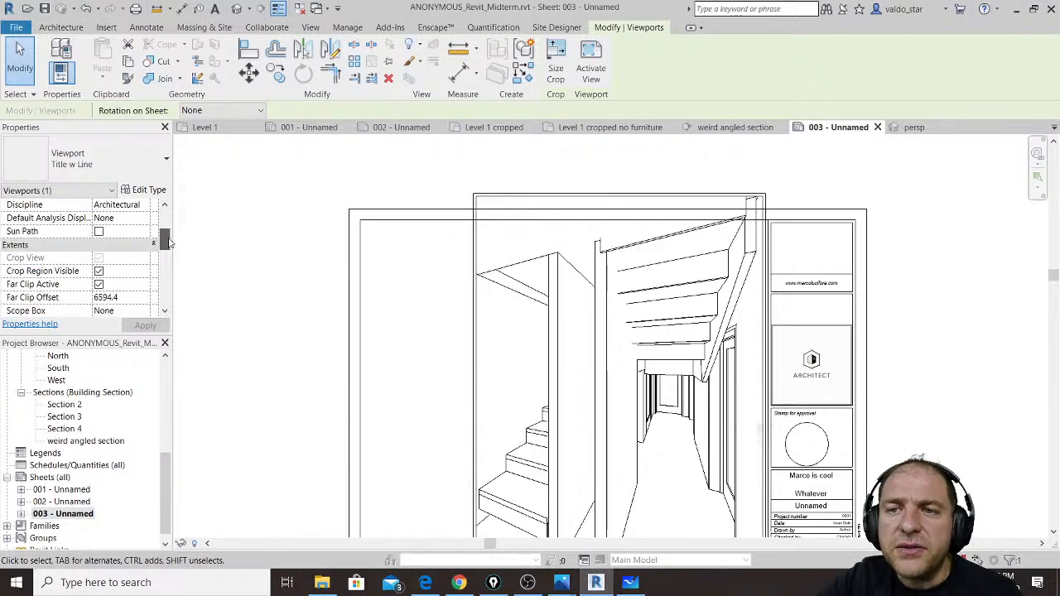
pyautogui.moveTo(166, 241); pyautogui.dragTo(170, 263)
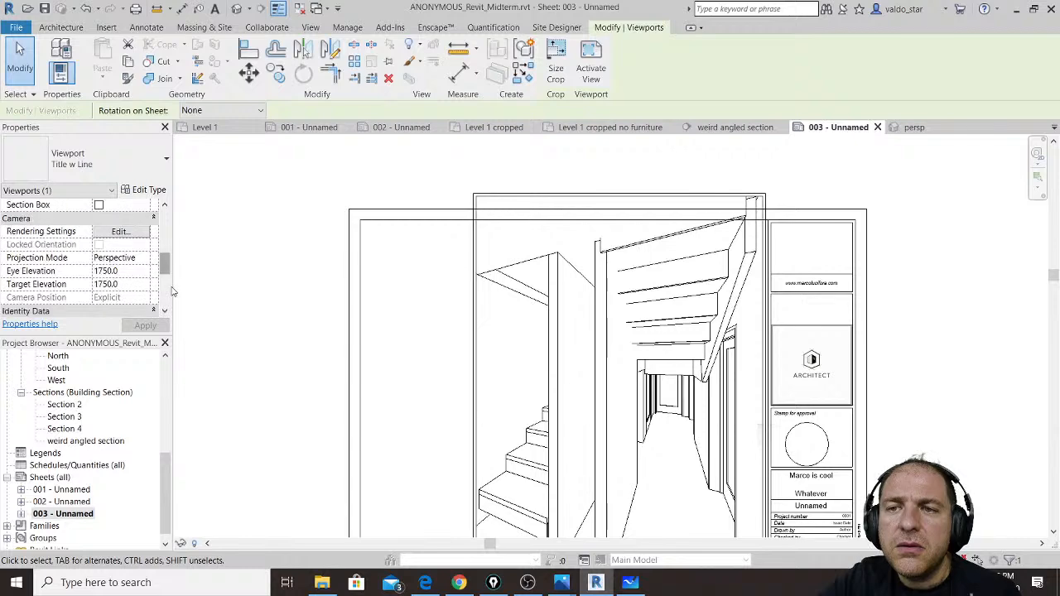
pyautogui.scroll(-5, 171, 305)
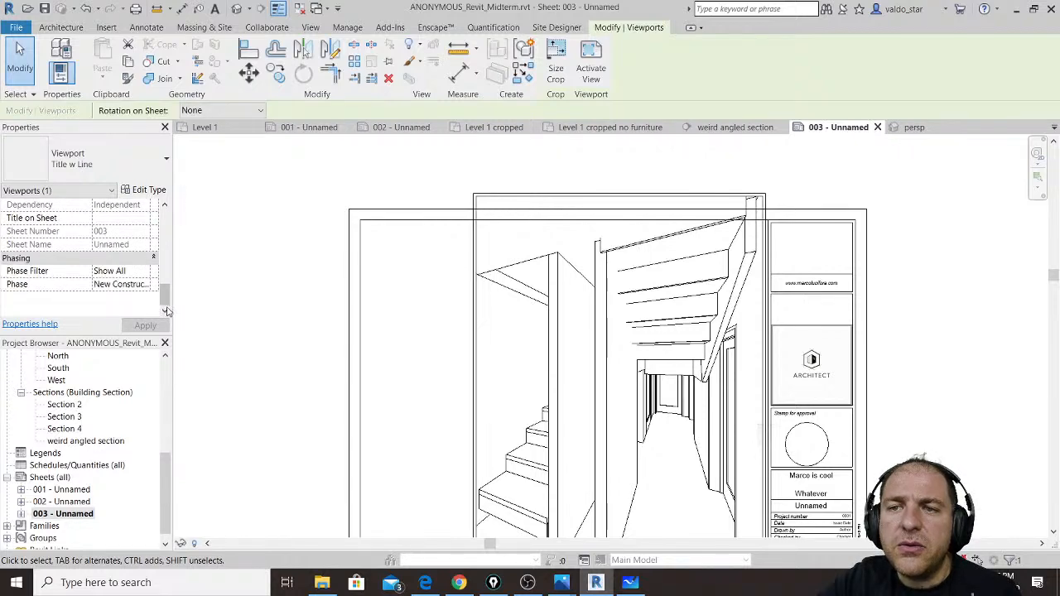
pyautogui.scroll(-3, 367, 245)
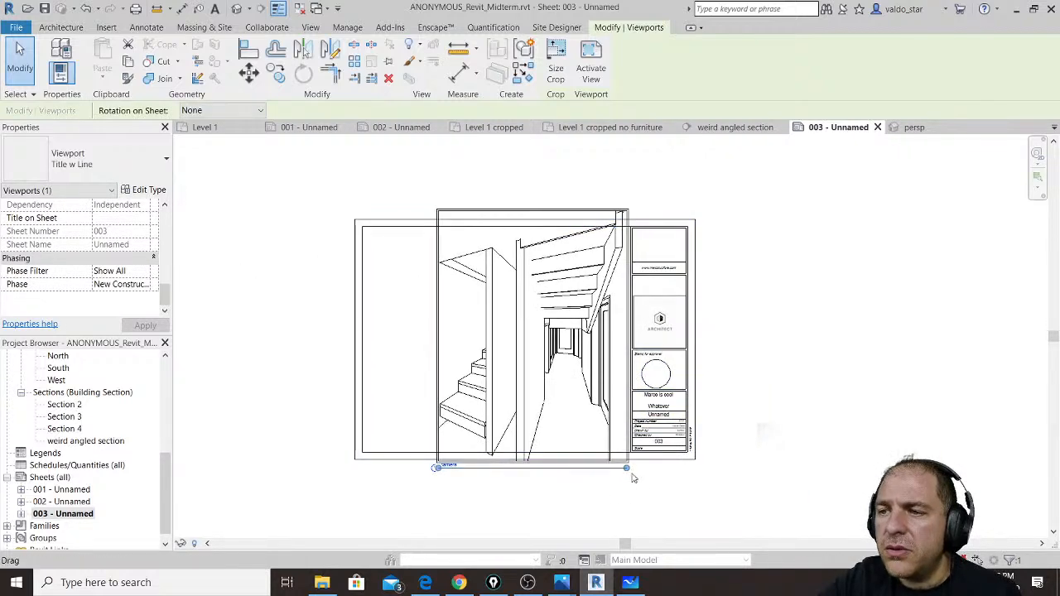
# Step: Move the camera viewport off sheet 003 into the empty space beyond the title block
pyautogui.click(636, 190)
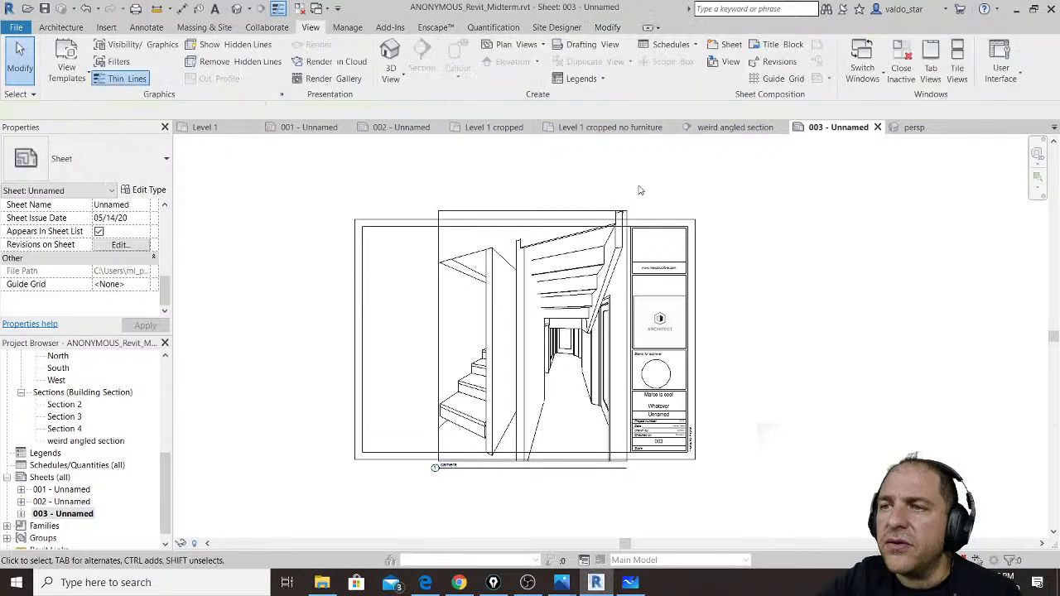
pyautogui.click(626, 212)
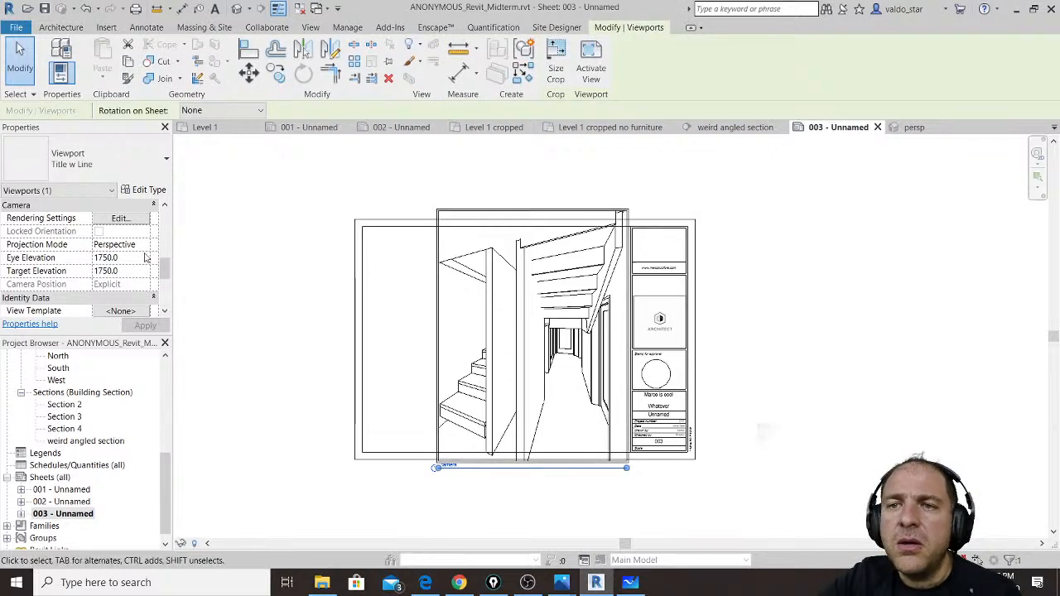
pyautogui.moveTo(166, 266); pyautogui.dragTo(169, 207)
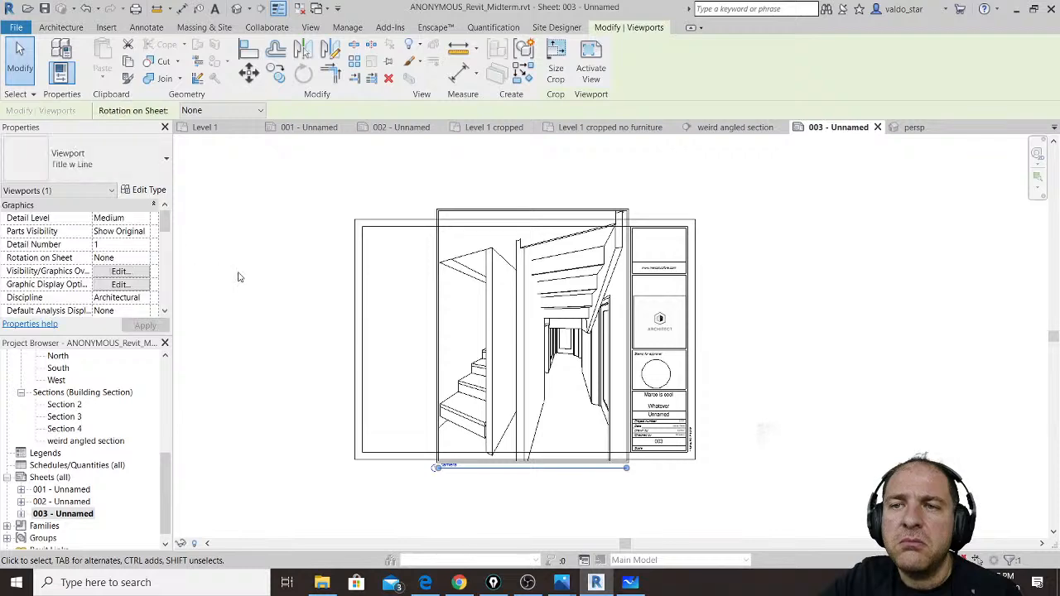
pyautogui.moveTo(480, 206); pyautogui.dragTo(781, 206)
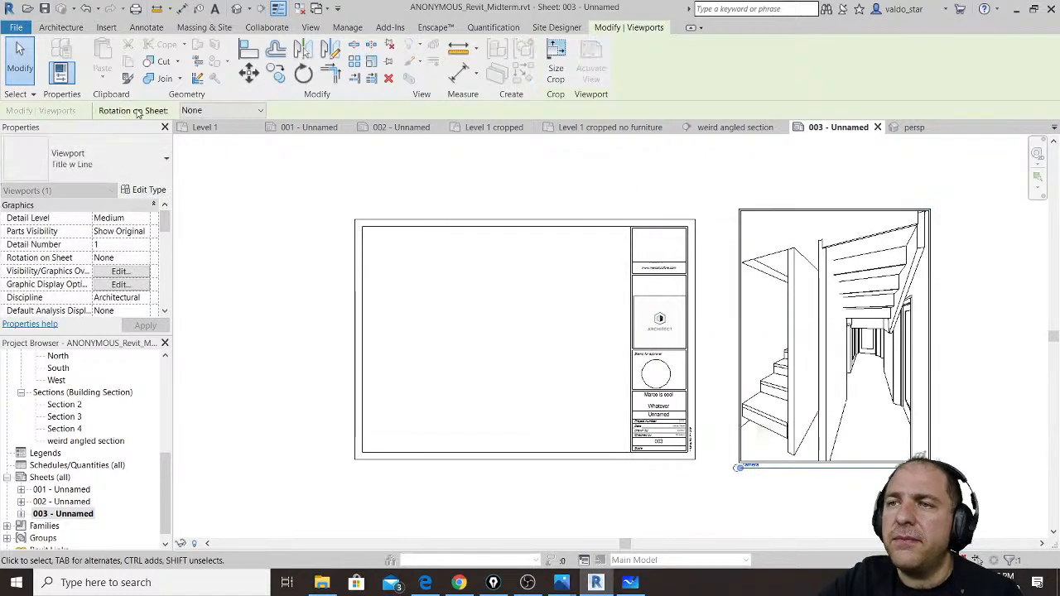
# Step: Add the persp 3D view to sheet 003, enabling its crop region, and place it in the lower part of the sheet
pyautogui.click(78, 514)
pyautogui.rightClick(79, 514)
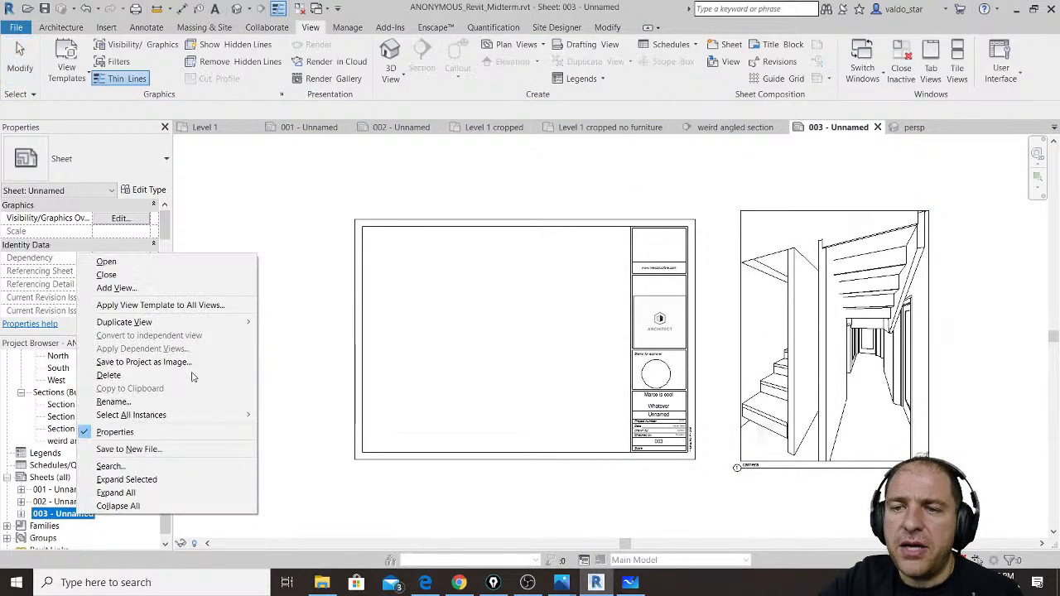
pyautogui.click(116, 289)
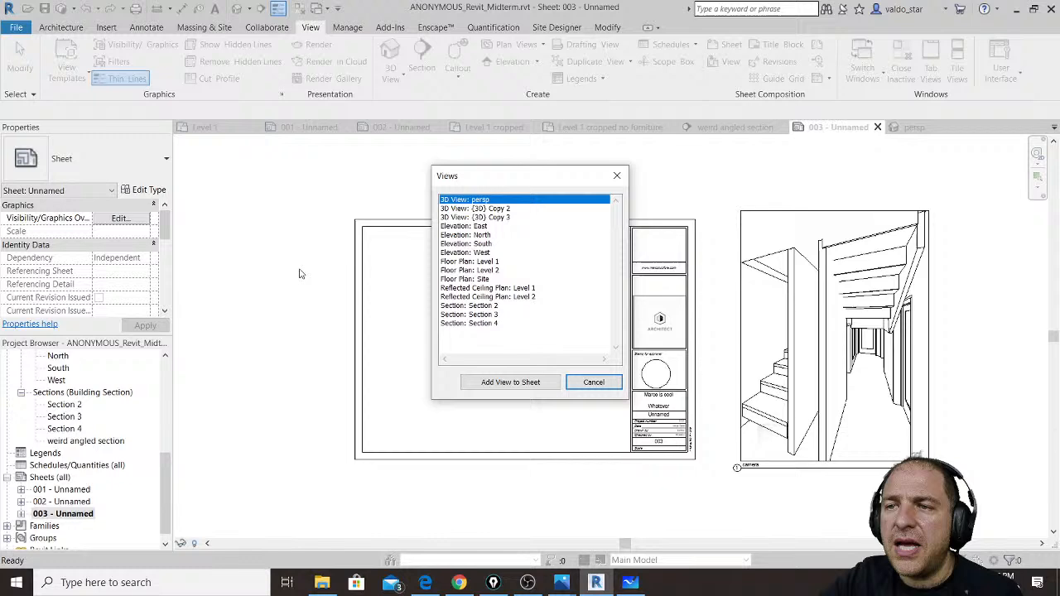
pyautogui.doubleClick(487, 200)
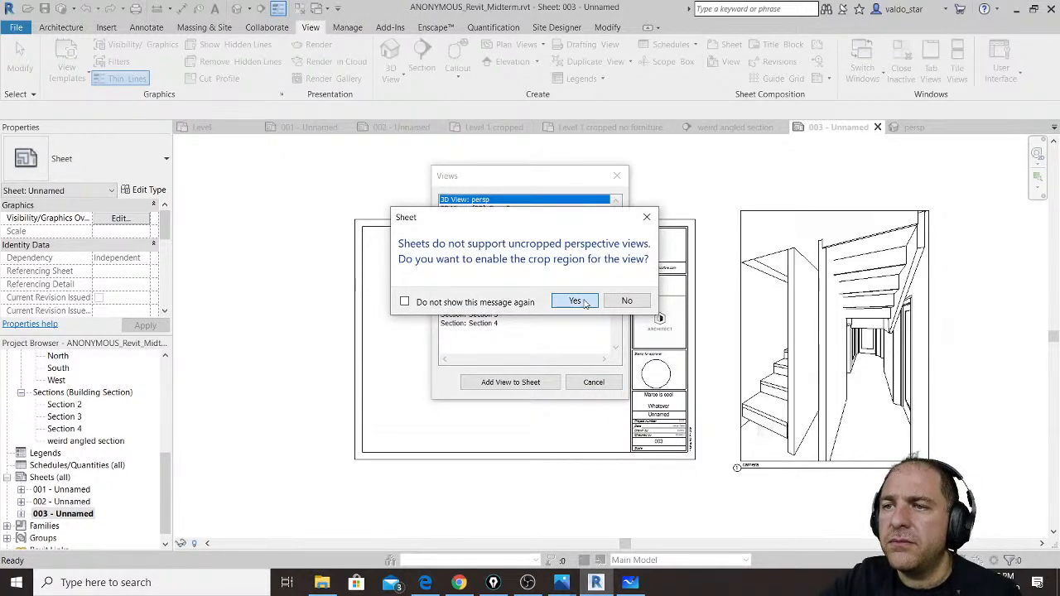
pyautogui.click(583, 303)
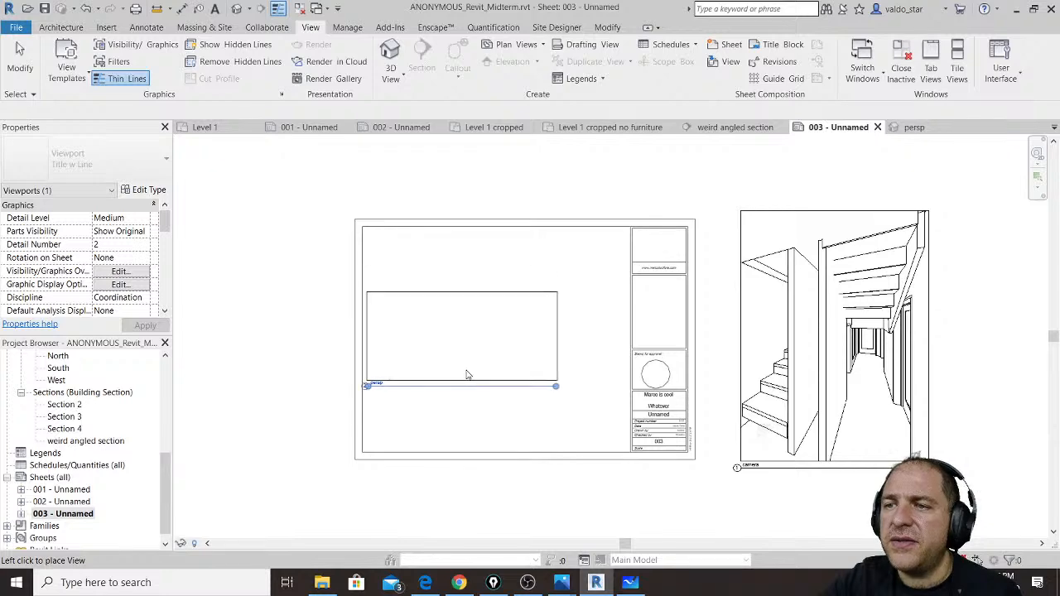
pyautogui.click(469, 379)
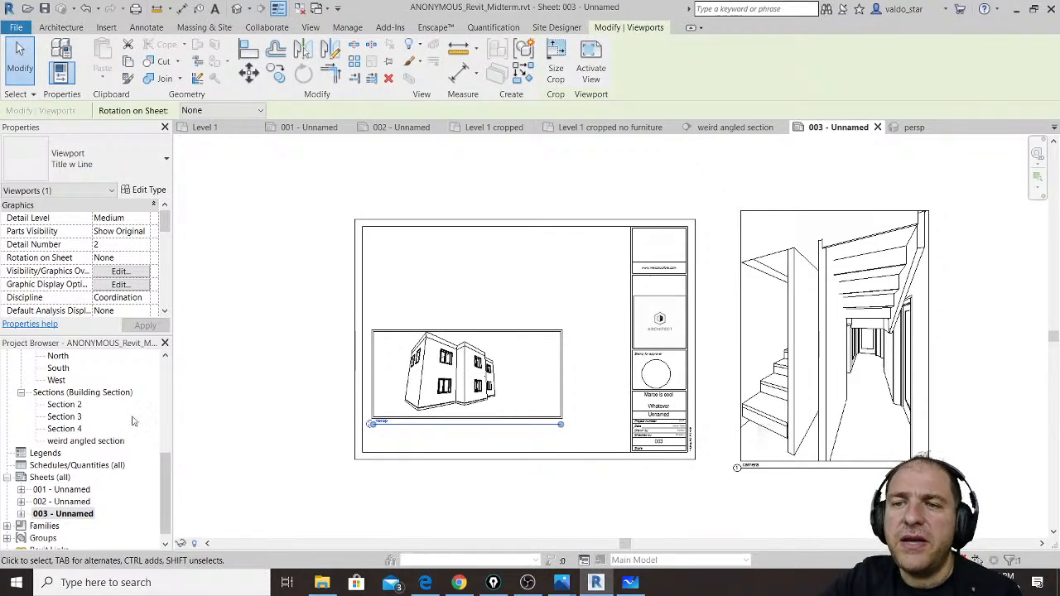
# Step: Add the {3D} Copy 2 view to sheet 003, placing it above the persp viewport
pyautogui.rightClick(91, 515)
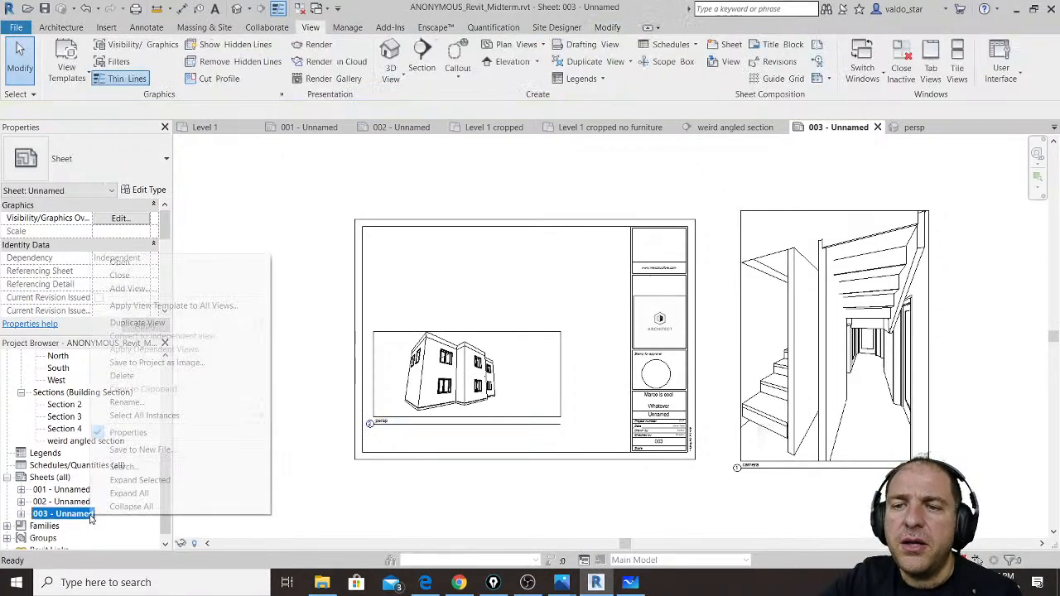
pyautogui.click(186, 292)
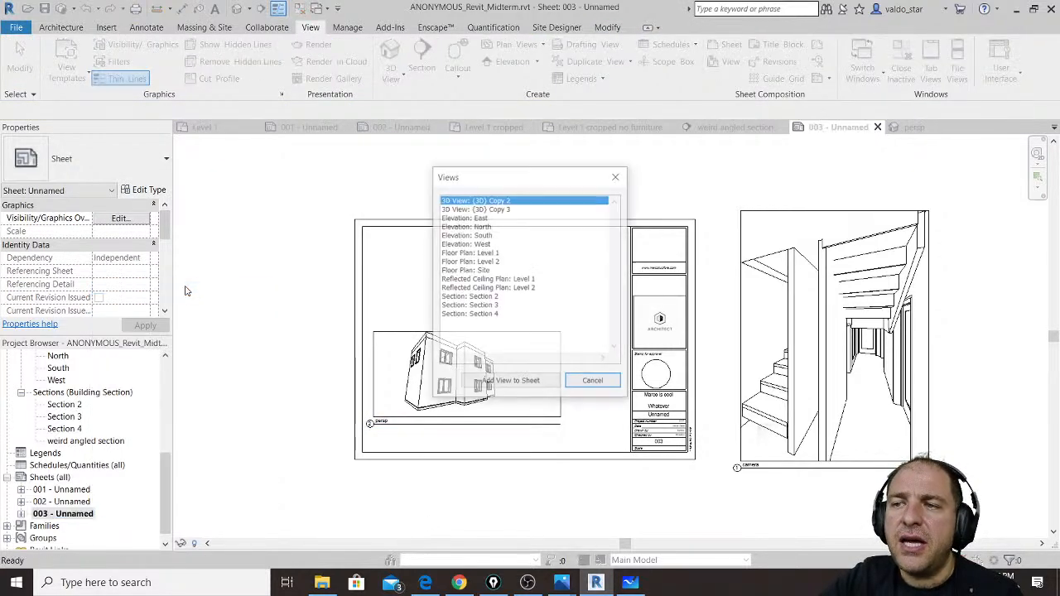
pyautogui.doubleClick(502, 201)
pyautogui.click(425, 280)
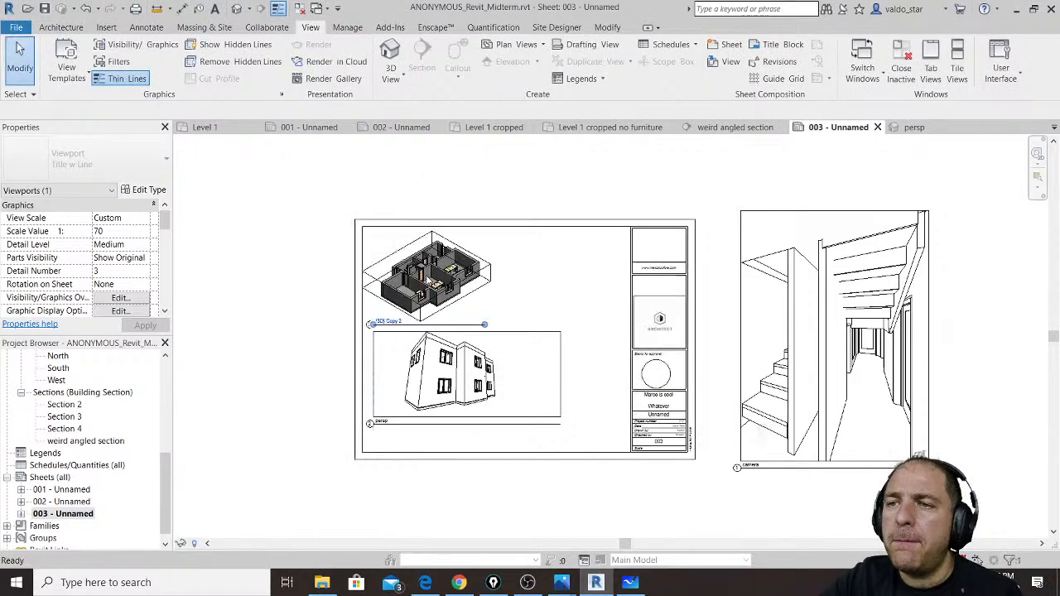
# Step: Add the {3D} Copy 3 view to sheet 003, between the {3D} Copy 2 viewport and the title block
pyautogui.rightClick(86, 514)
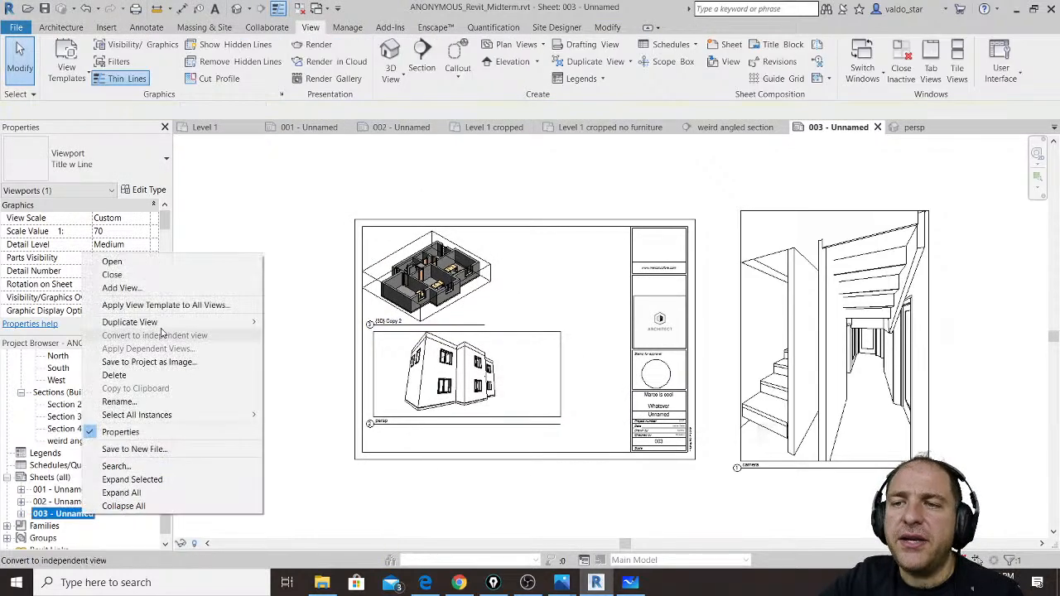
pyautogui.click(120, 287)
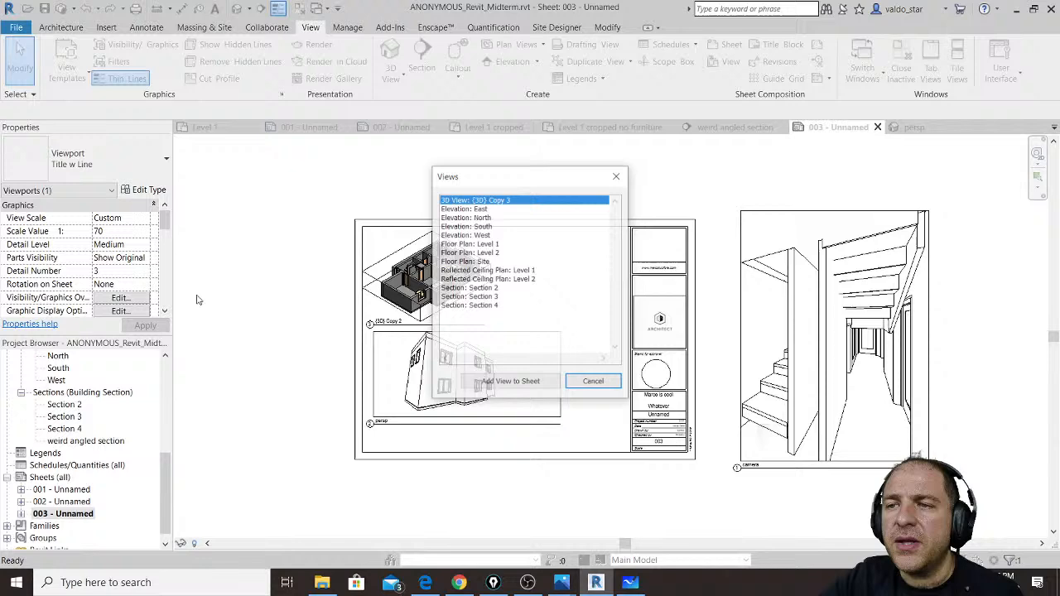
pyautogui.doubleClick(502, 201)
pyautogui.click(565, 280)
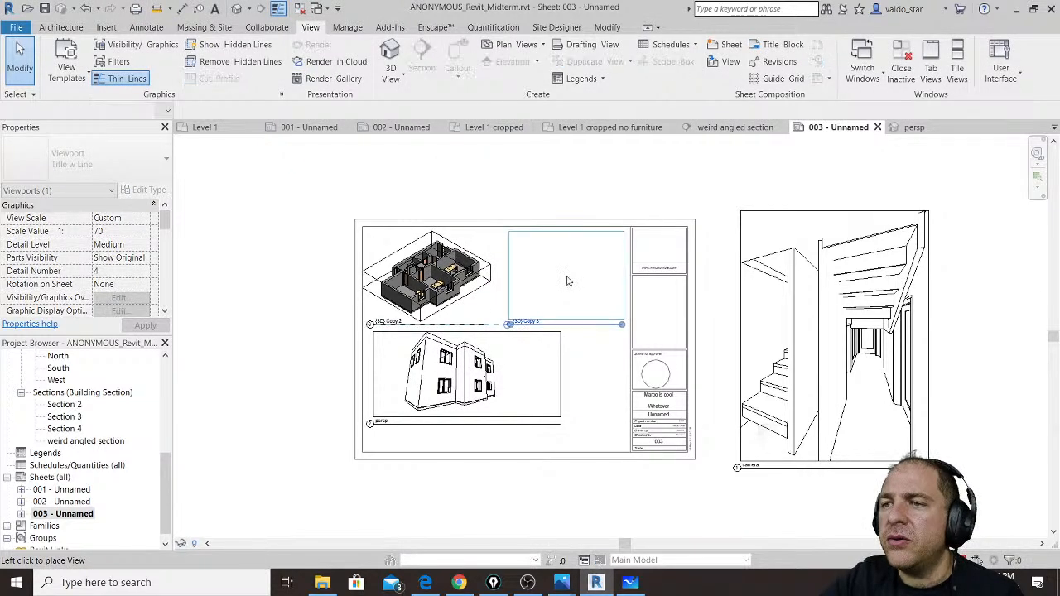
# Step: Examine the camera viewport on sheet 003, and open the camera 3D view to check its crop extents
pyautogui.scroll(2, 581, 279)
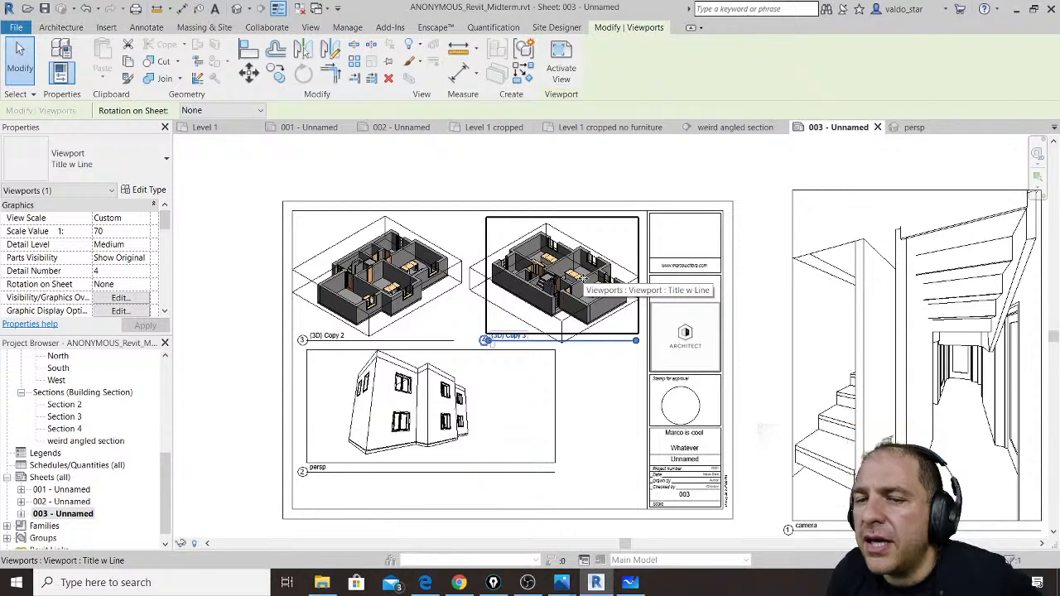
pyautogui.click(921, 199)
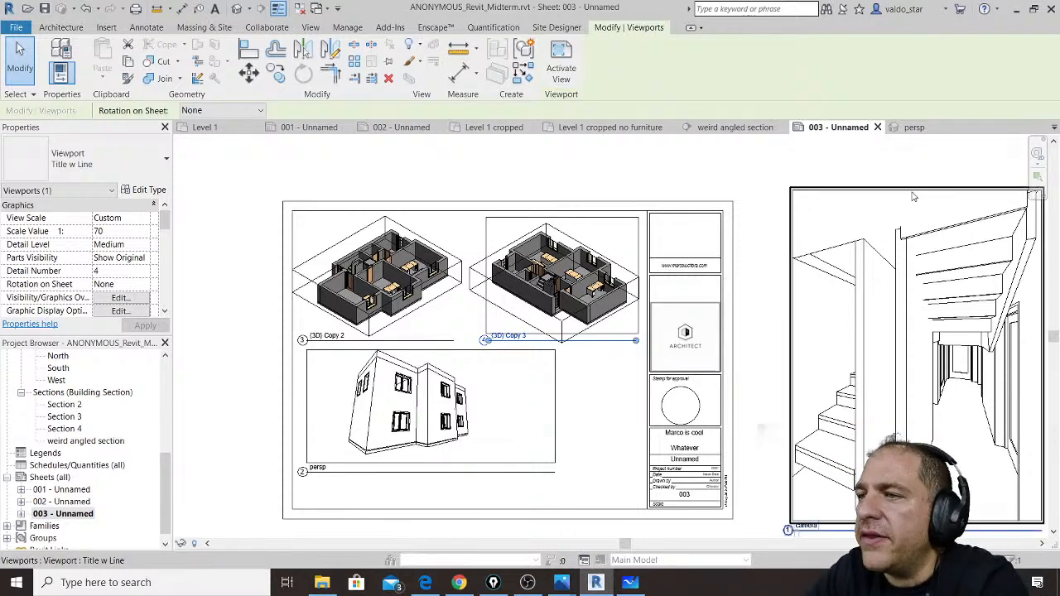
pyautogui.moveTo(951, 237); pyautogui.dragTo(787, 212, button='middle')
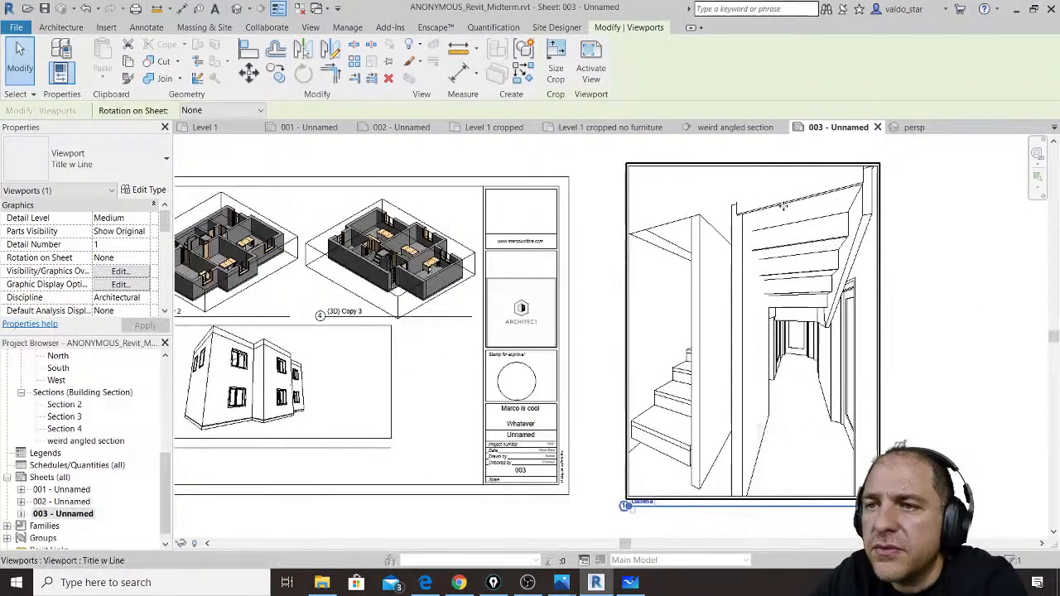
pyautogui.scroll(4, 66, 410)
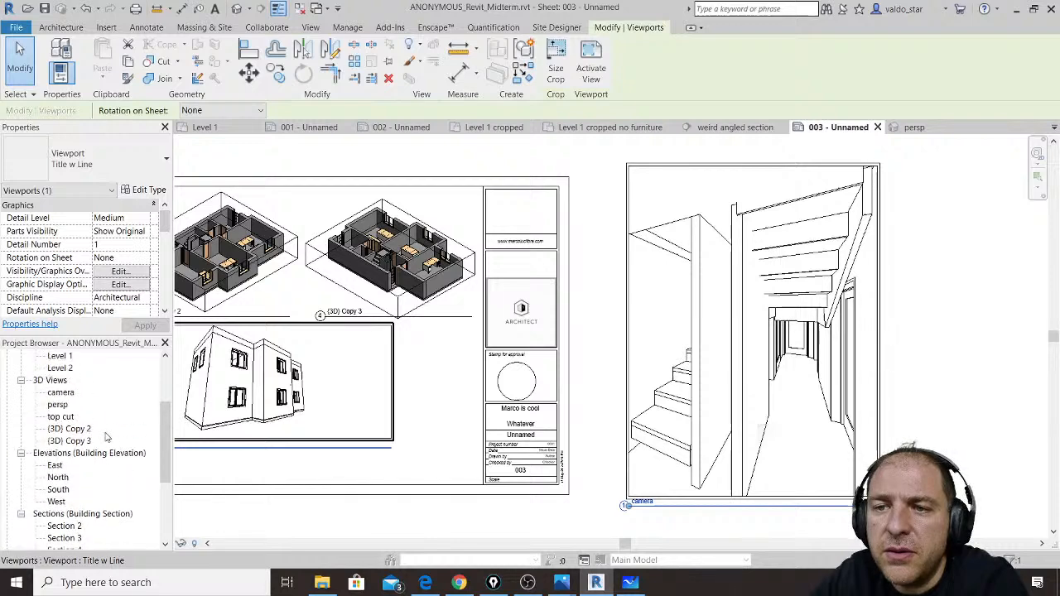
pyautogui.scroll(3, 66, 412)
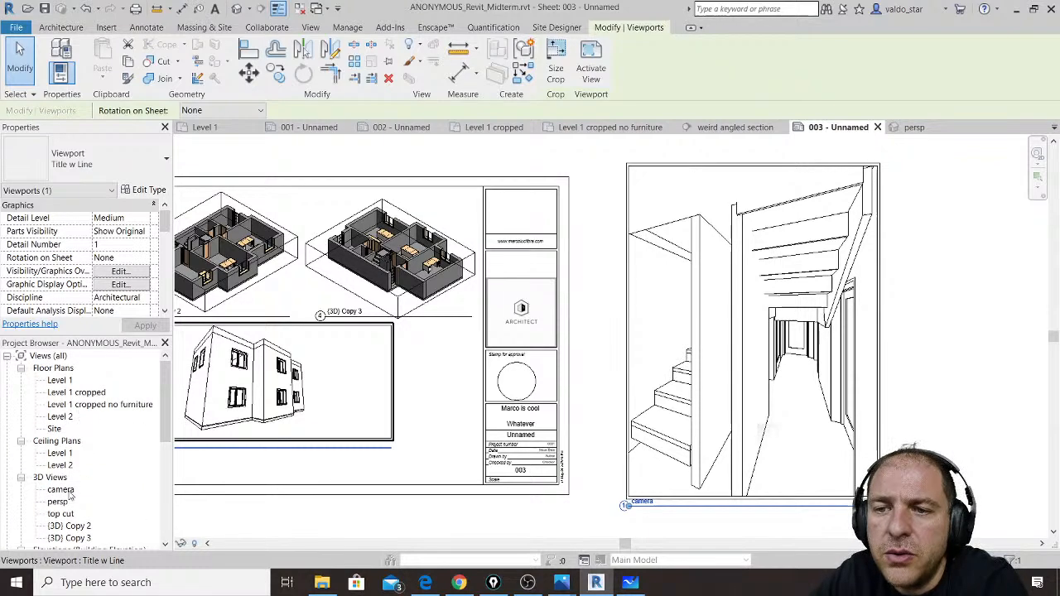
pyautogui.doubleClick(63, 490)
pyautogui.scroll(-5, 542, 327)
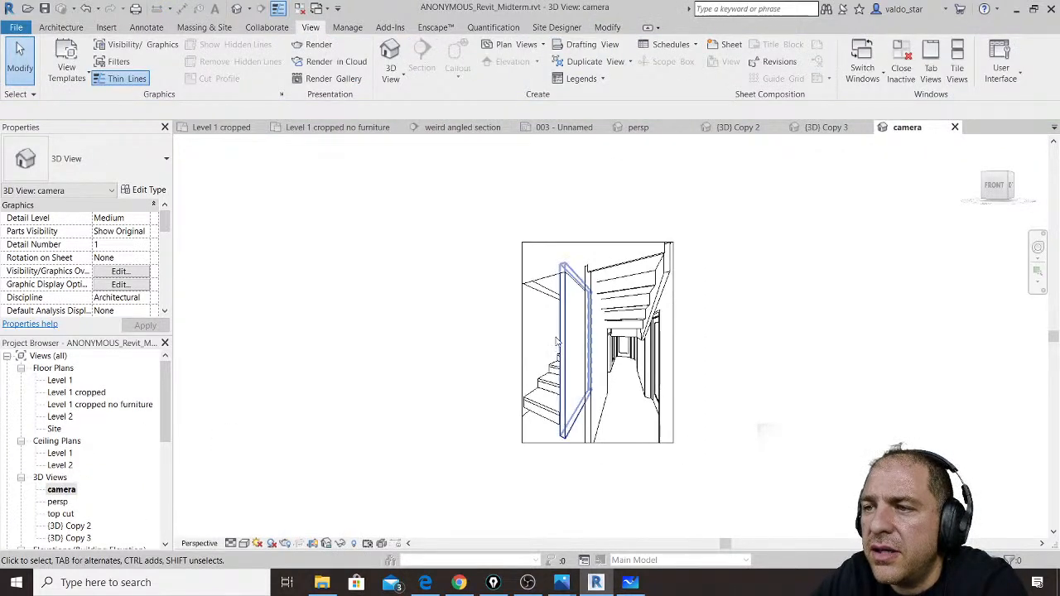
pyautogui.scroll(-4, 630, 346)
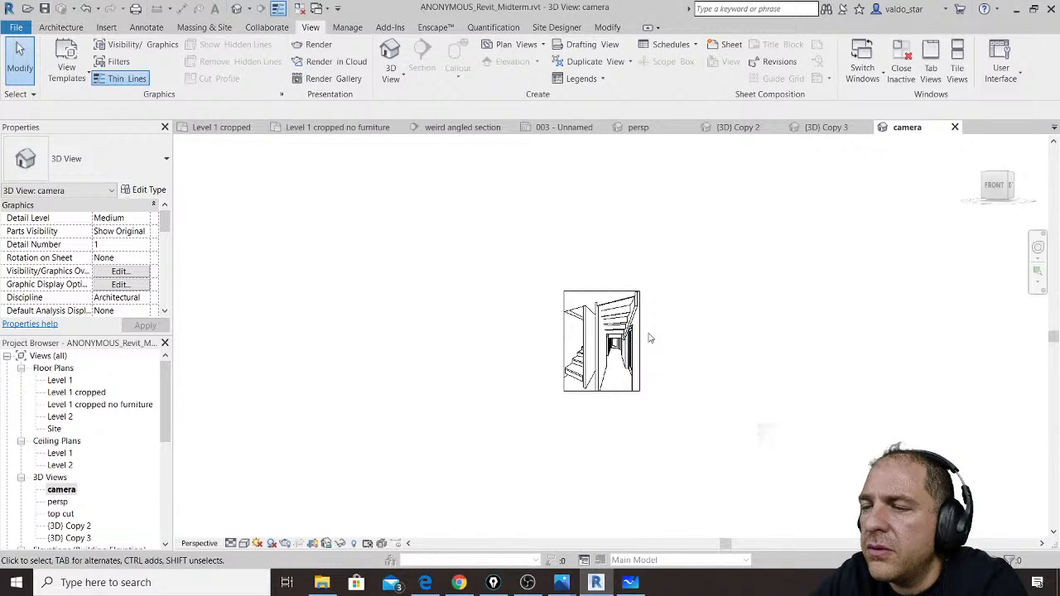
pyautogui.scroll(-1, 602, 337)
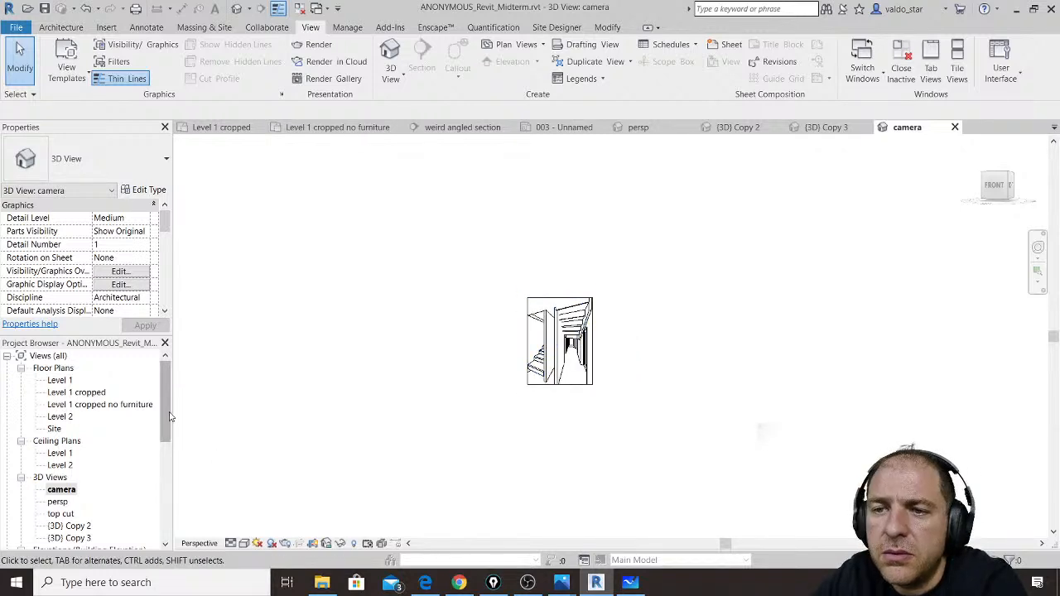
# Step: Return to sheet 003 and shift the camera viewport slightly farther from the title block
pyautogui.moveTo(168, 419); pyautogui.dragTo(180, 521)
pyautogui.doubleClick(78, 503)
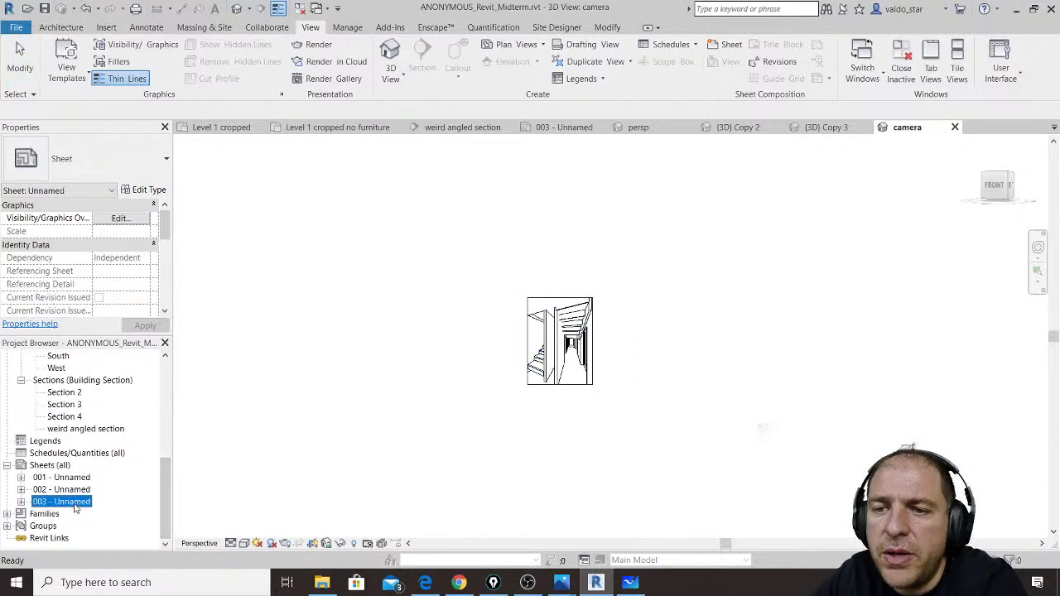
pyautogui.click(775, 192)
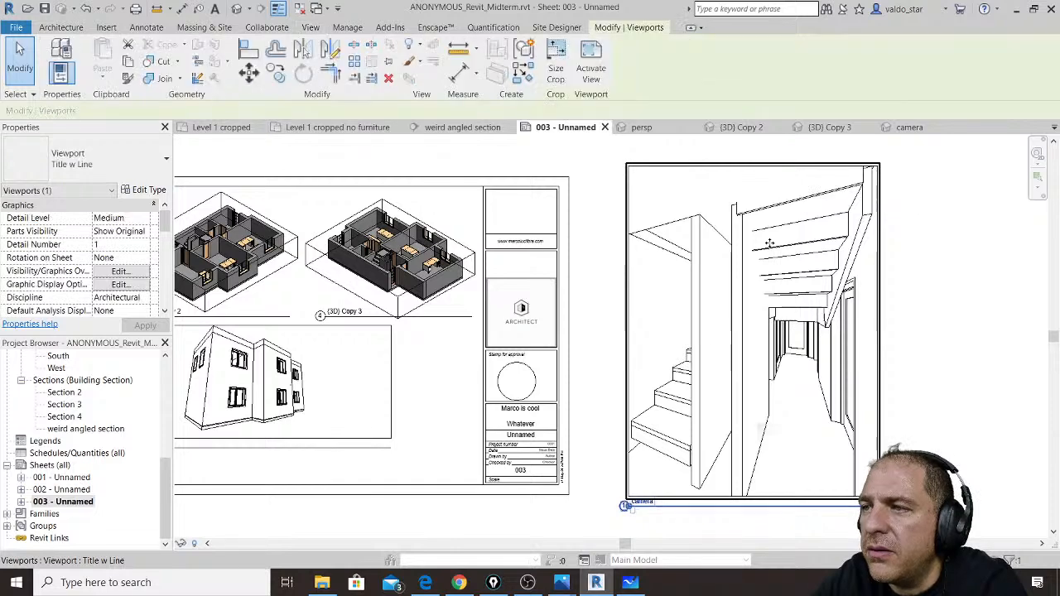
pyautogui.scroll(-1, 768, 242)
pyautogui.scroll(1, 769, 242)
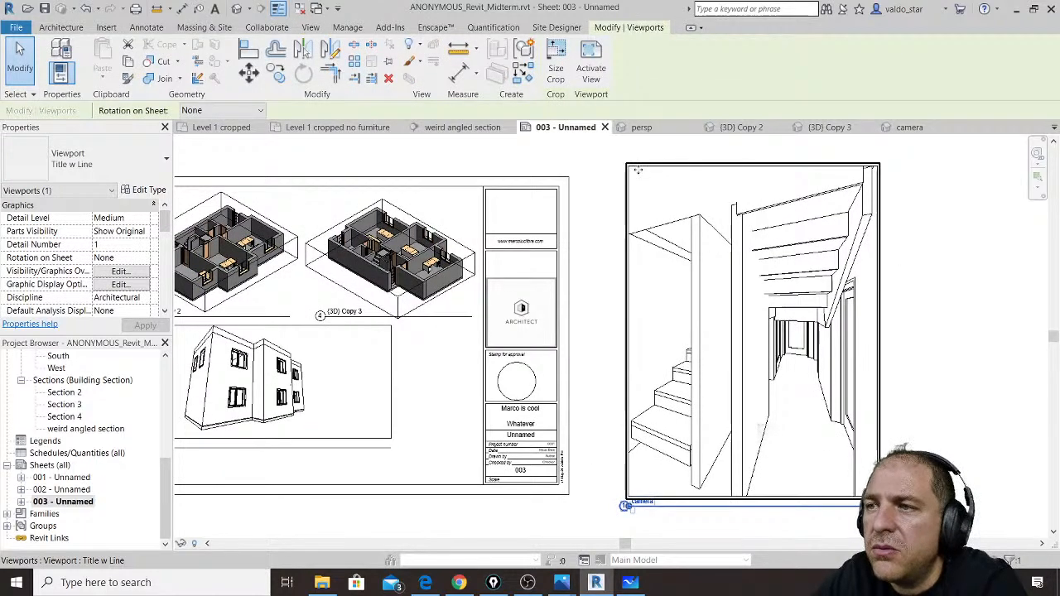
pyautogui.moveTo(640, 169); pyautogui.dragTo(666, 179)
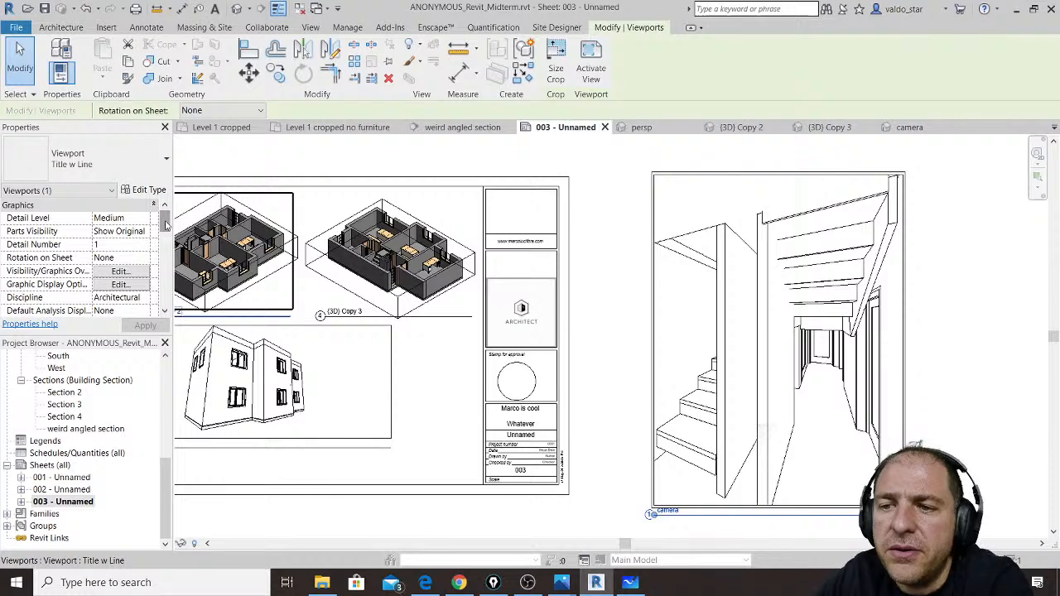
# Step: Reopen the camera 3D view and inspect its crop frame up close
pyautogui.scroll(2, 85, 463)
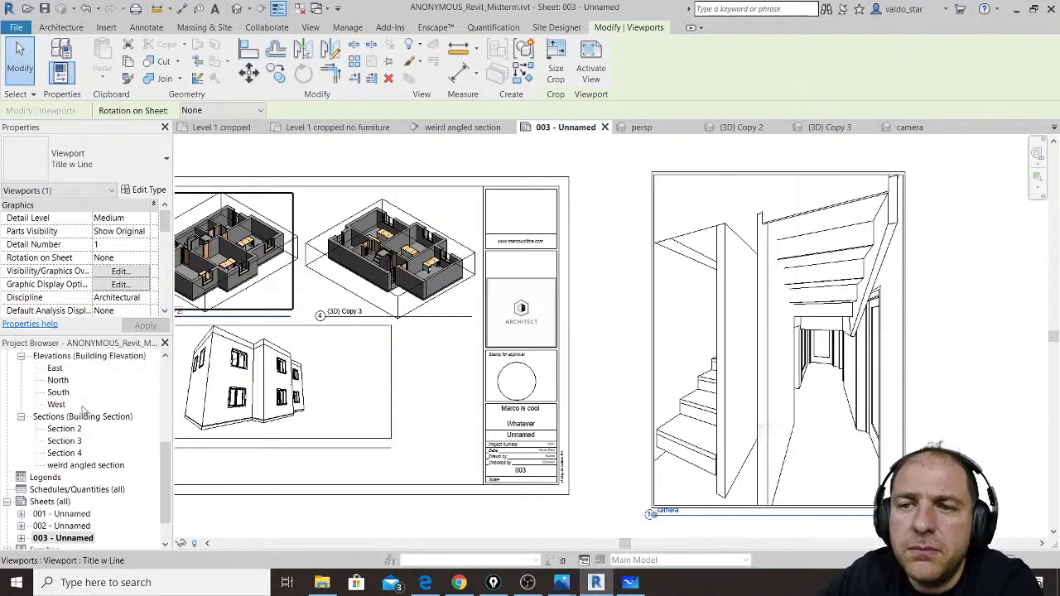
pyautogui.scroll(3, 83, 410)
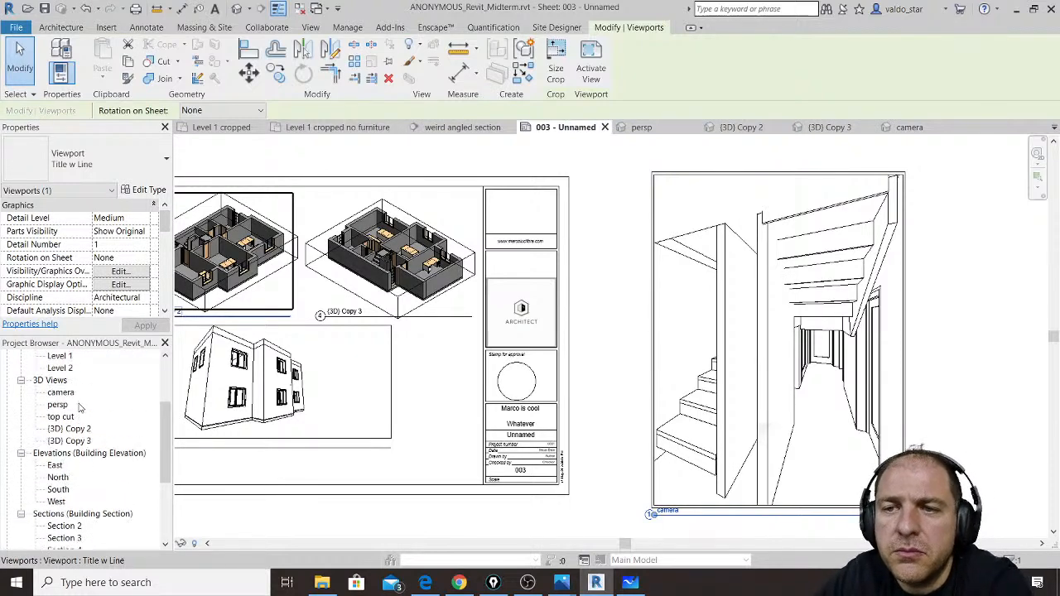
pyautogui.click(62, 394)
pyautogui.doubleClick(61, 393)
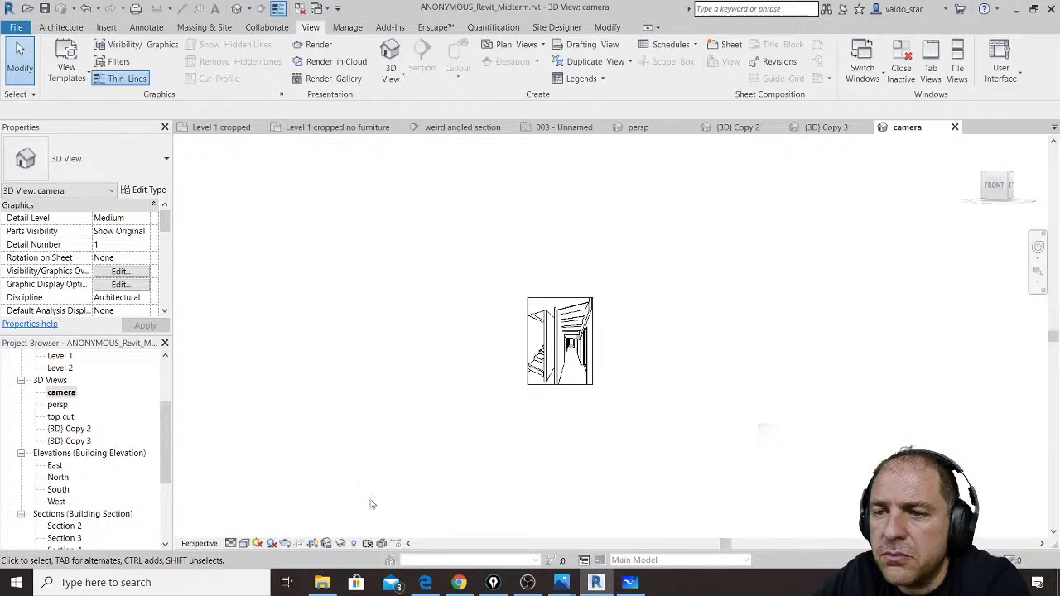
pyautogui.scroll(3, 559, 406)
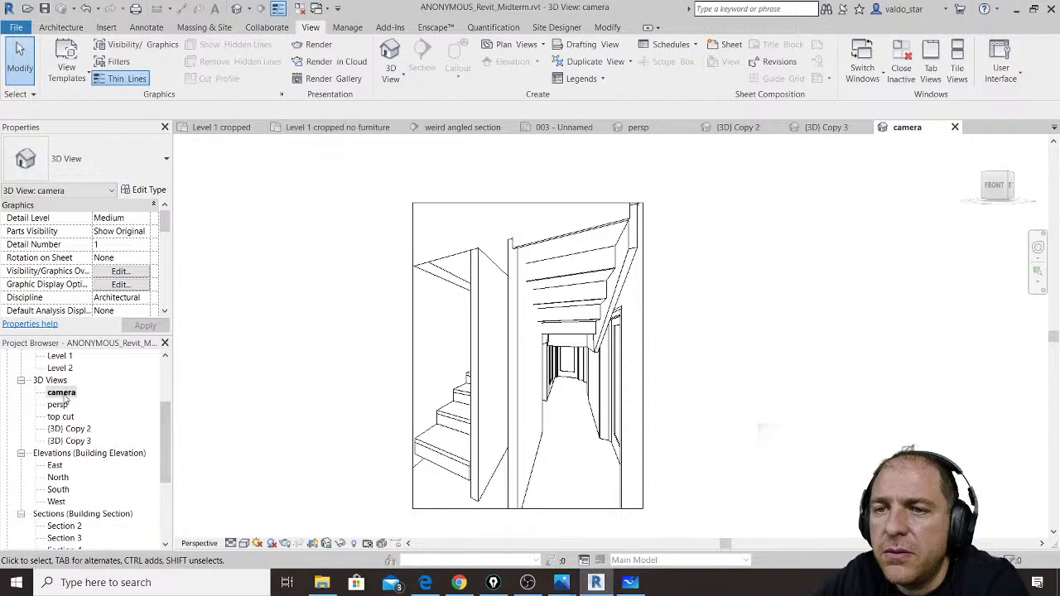
# Step: Review the views listed under sheet 003 in the project and reopen that sheet
pyautogui.scroll(-3, 78, 410)
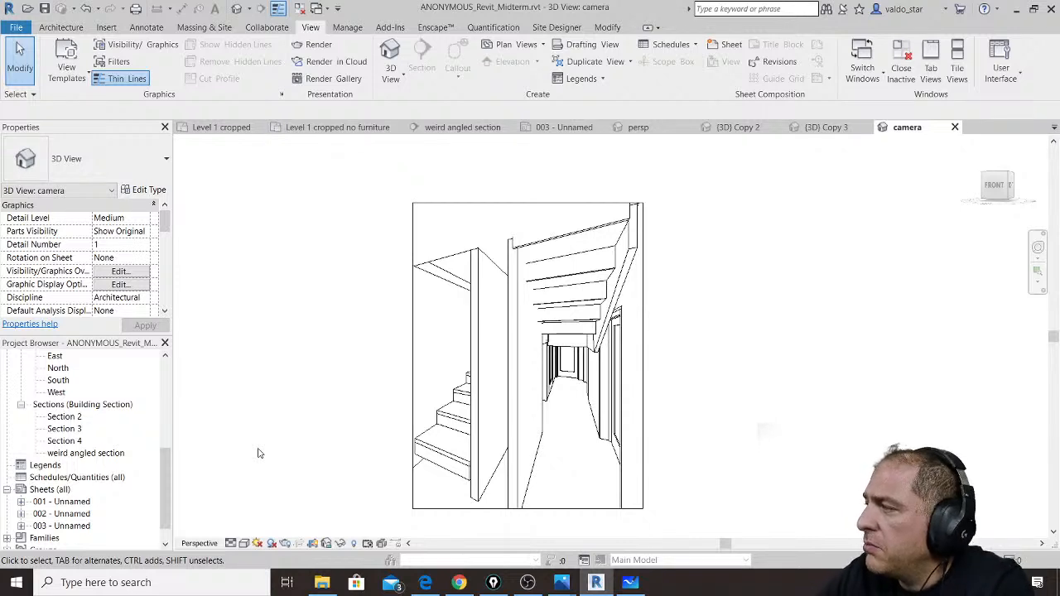
pyautogui.click(20, 526)
pyautogui.click(91, 502)
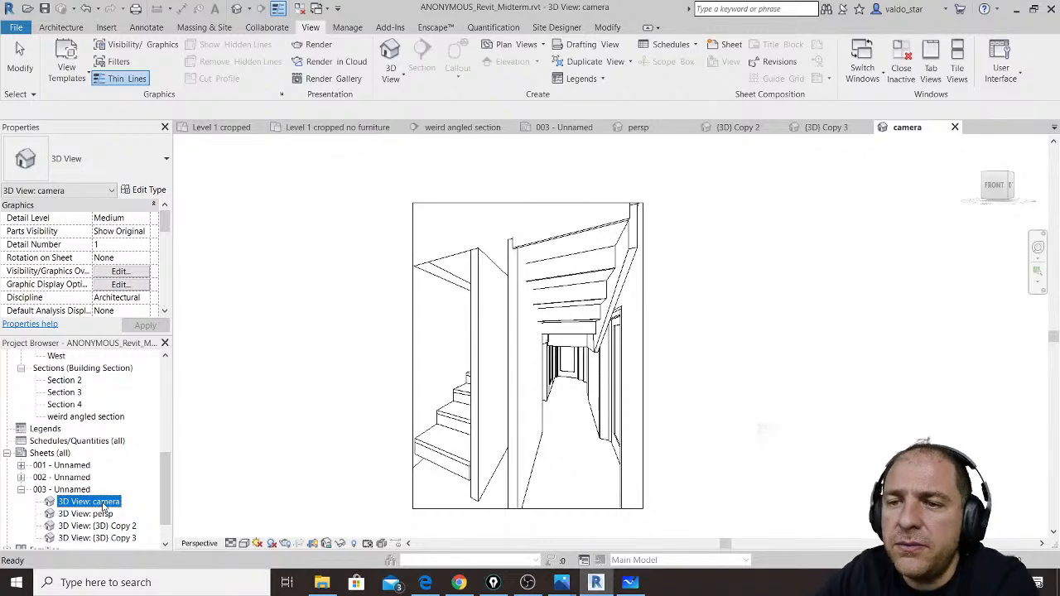
pyautogui.click(75, 490)
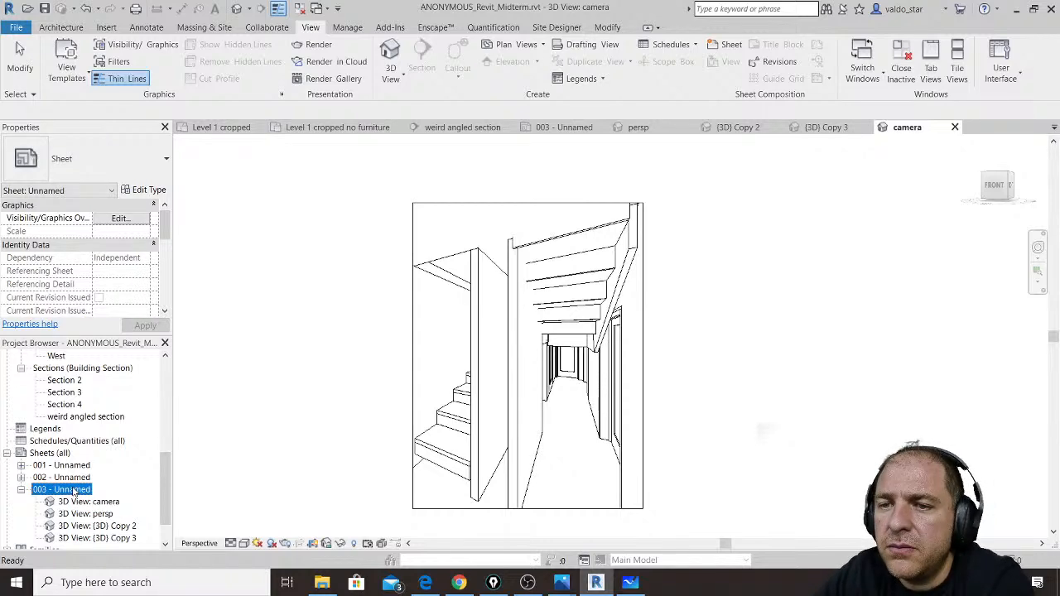
pyautogui.click(20, 490)
pyautogui.doubleClick(51, 502)
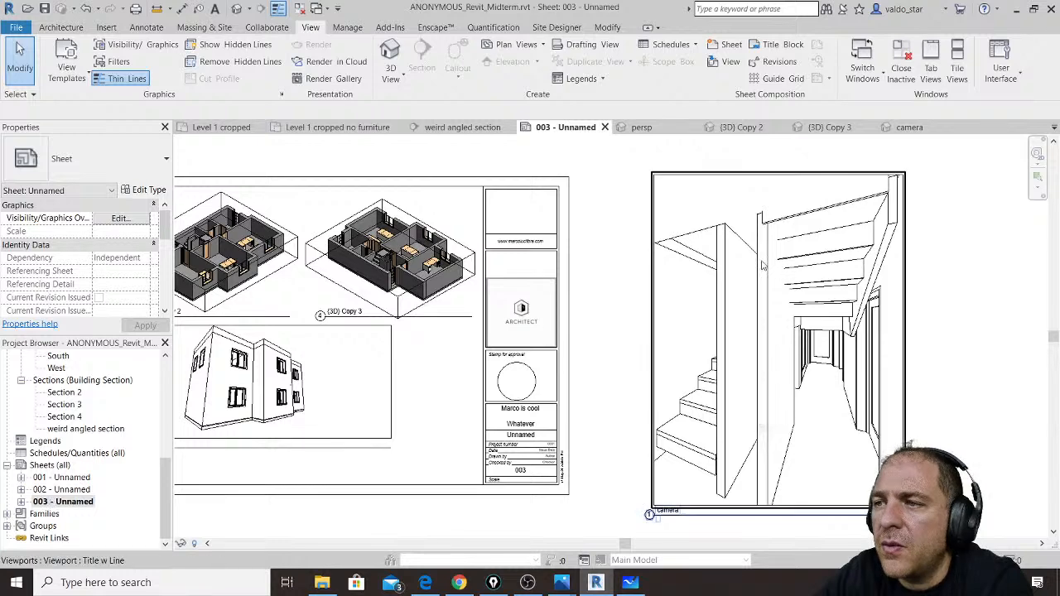
pyautogui.scroll(-2, 582, 245)
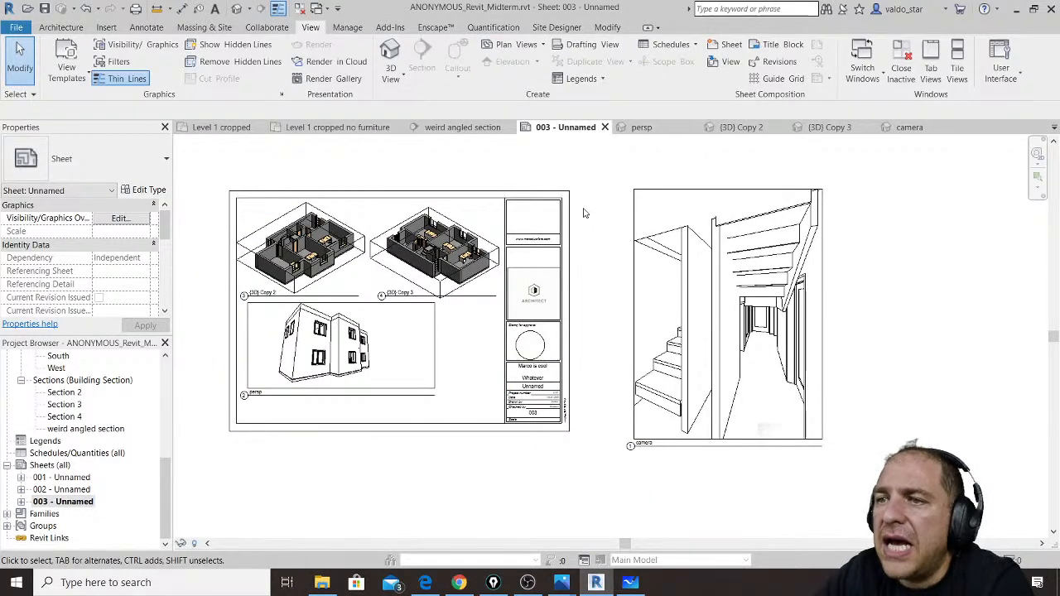
pyautogui.click(634, 195)
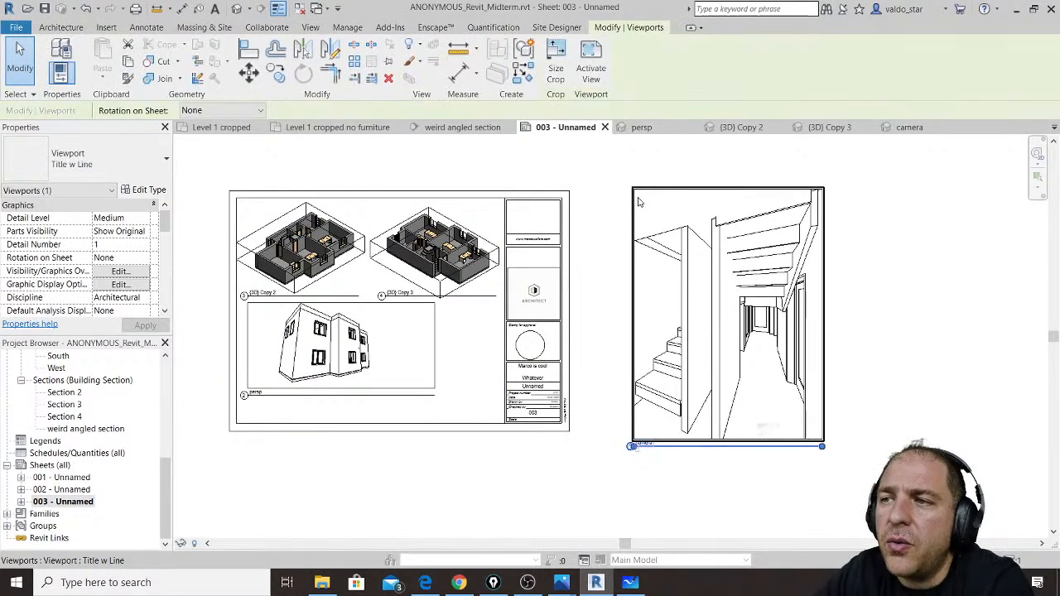
pyautogui.click(591, 58)
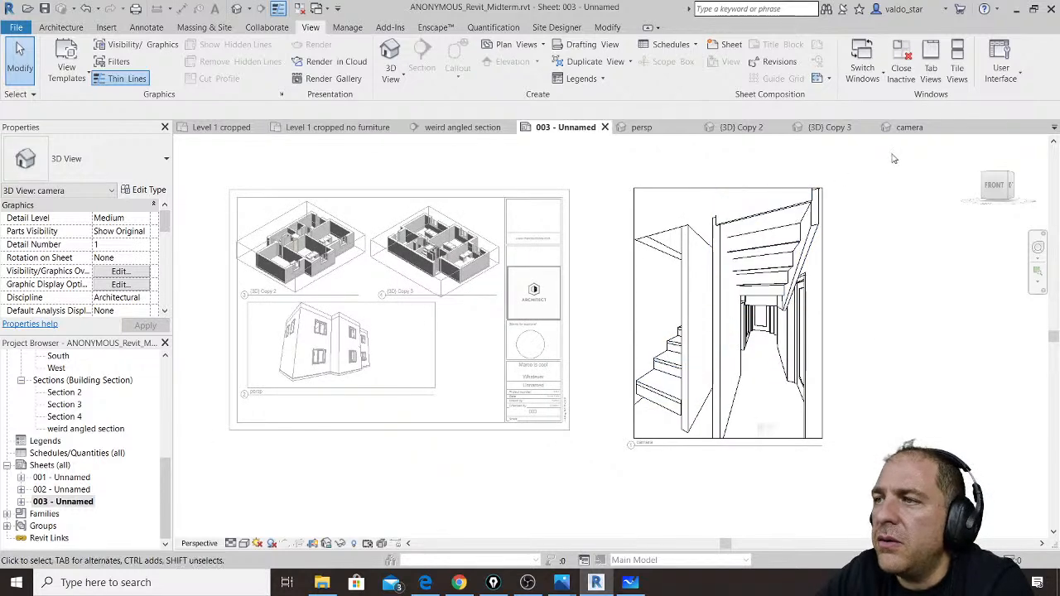
pyautogui.click(797, 189)
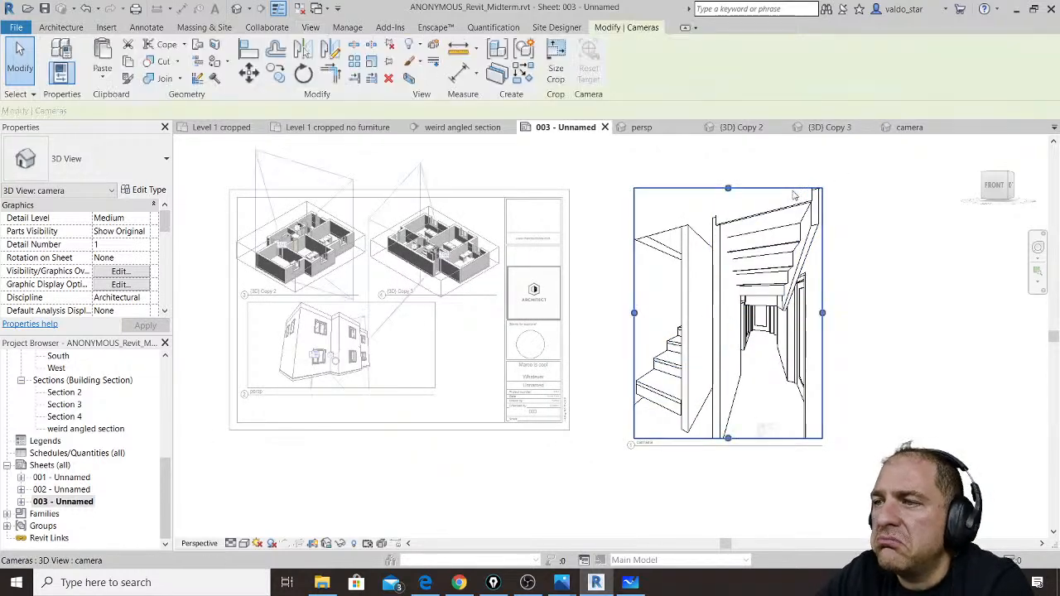
pyautogui.click(556, 62)
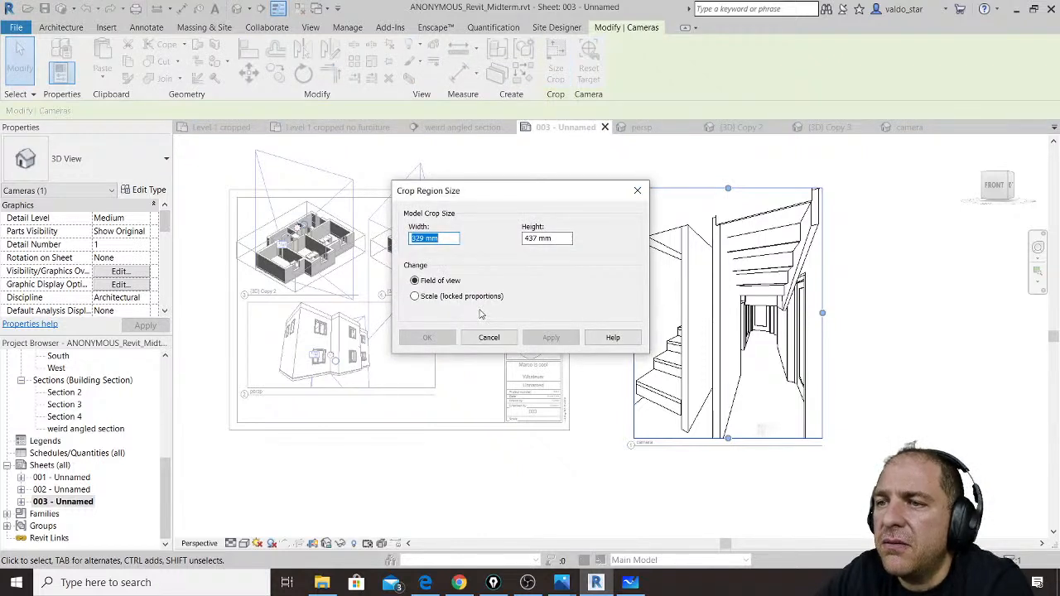
pyautogui.click(431, 298)
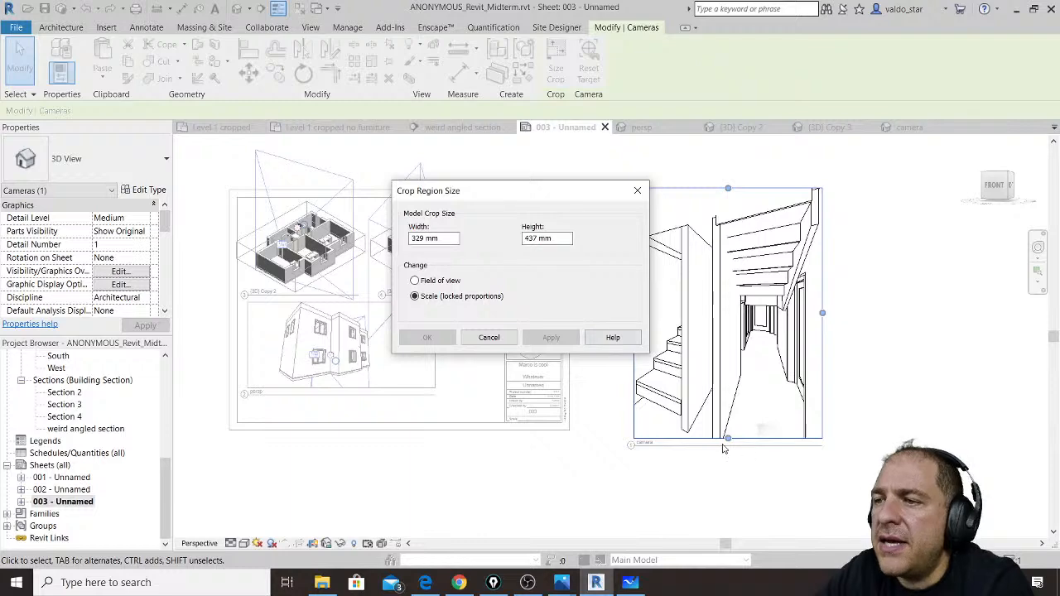
pyautogui.click(489, 337)
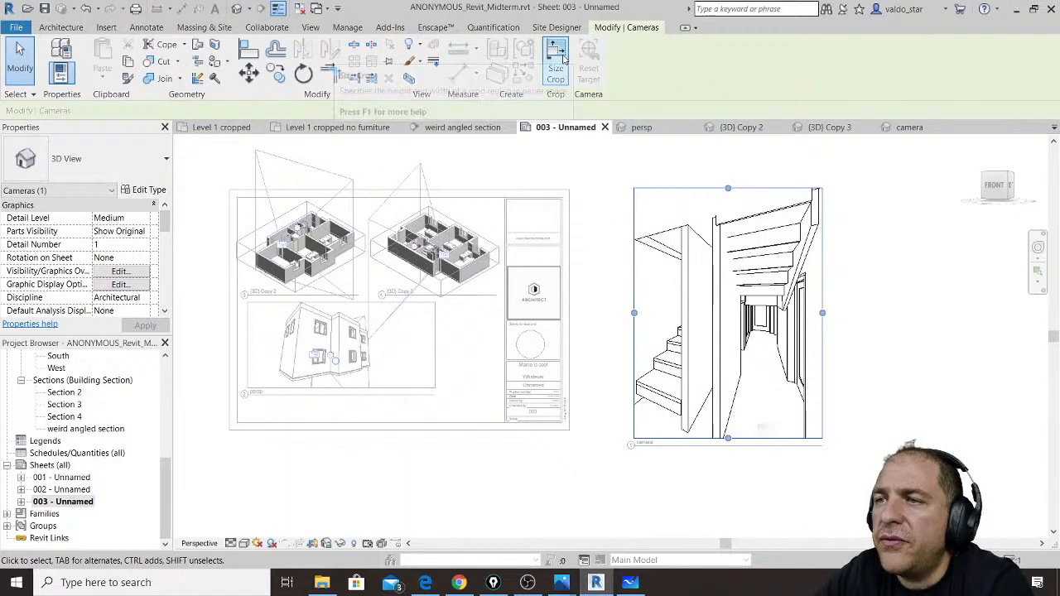
pyautogui.doubleClick(605, 190)
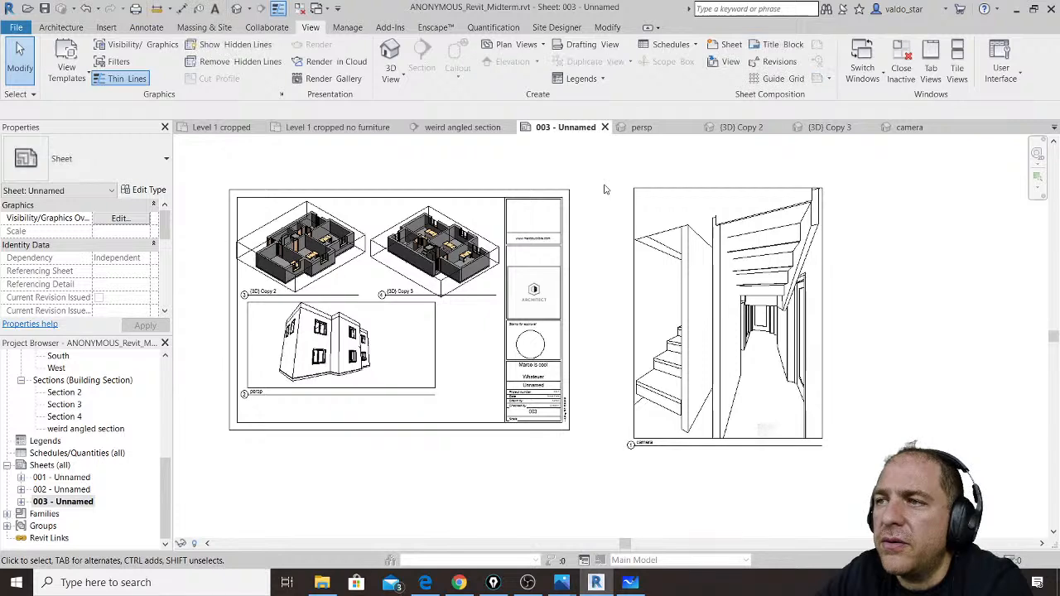
# Step: Scale the camera viewport's crop region to a width of 60 mm with locked proportions
pyautogui.click(654, 196)
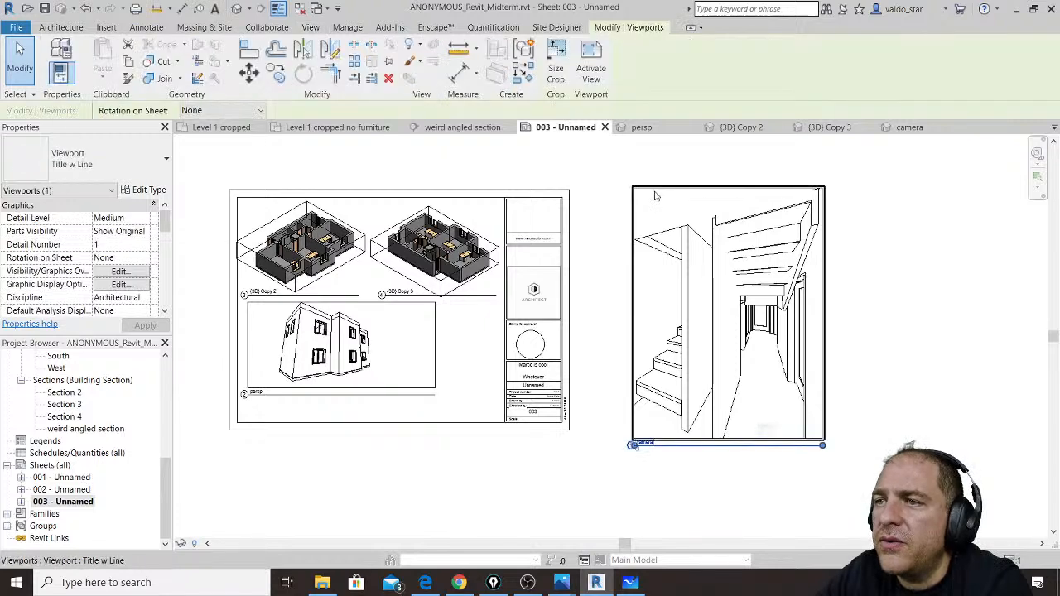
pyautogui.click(555, 63)
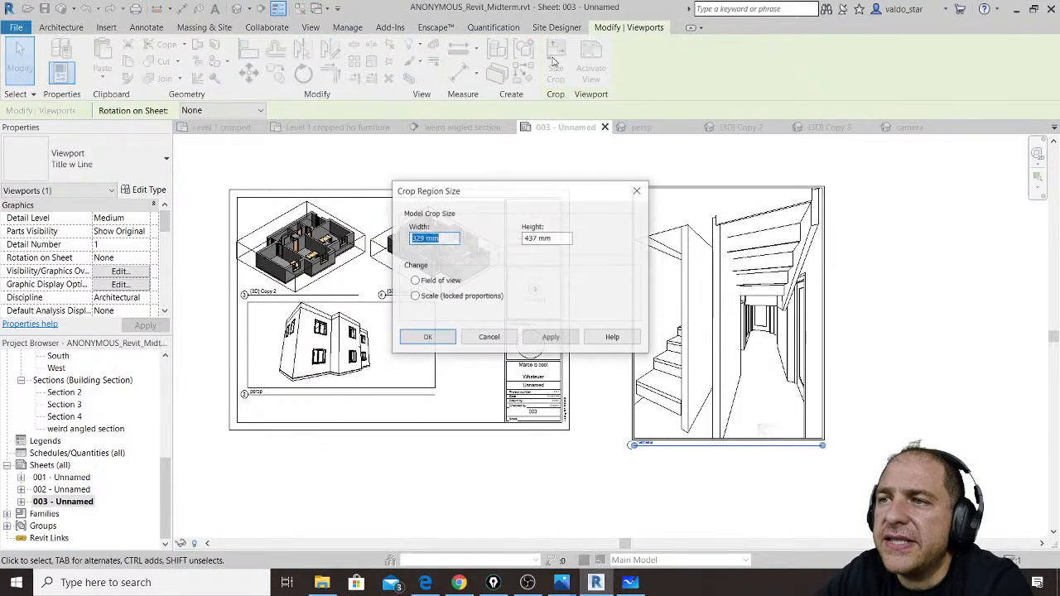
pyautogui.click(415, 296)
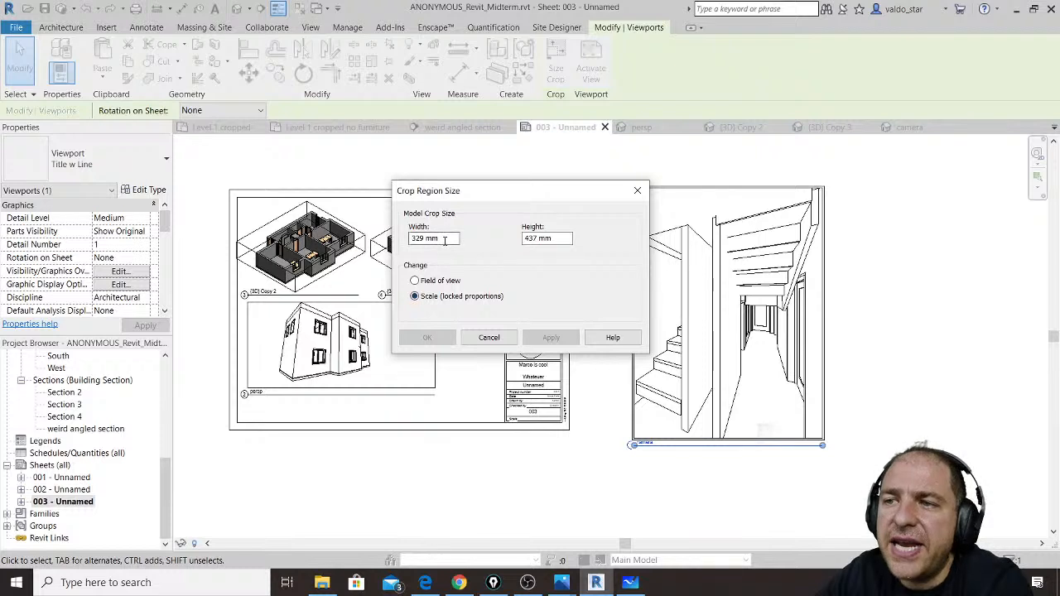
pyautogui.moveTo(455, 238); pyautogui.dragTo(404, 237)
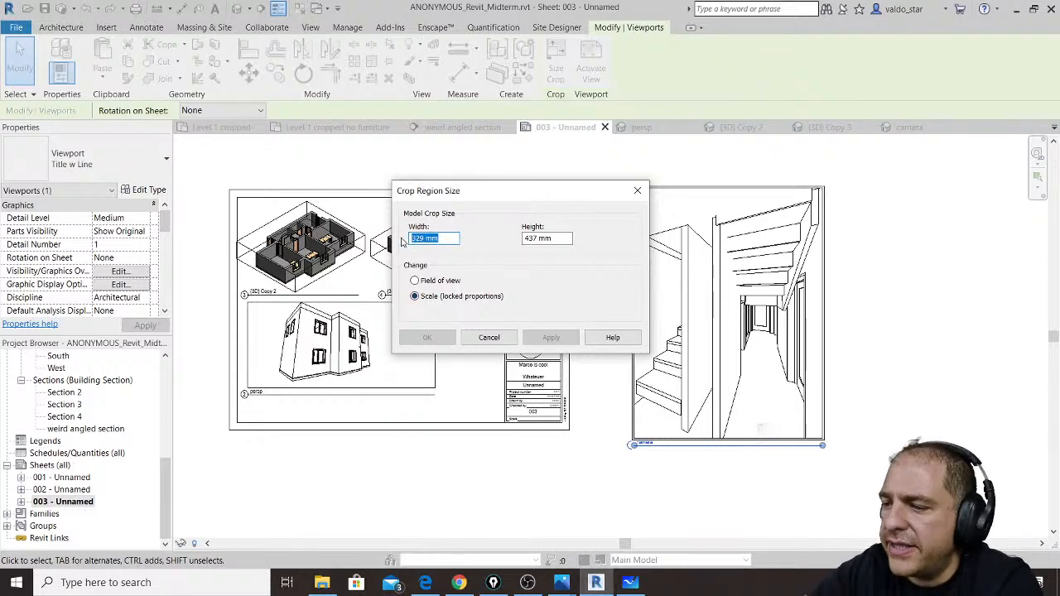
pyautogui.write('60')
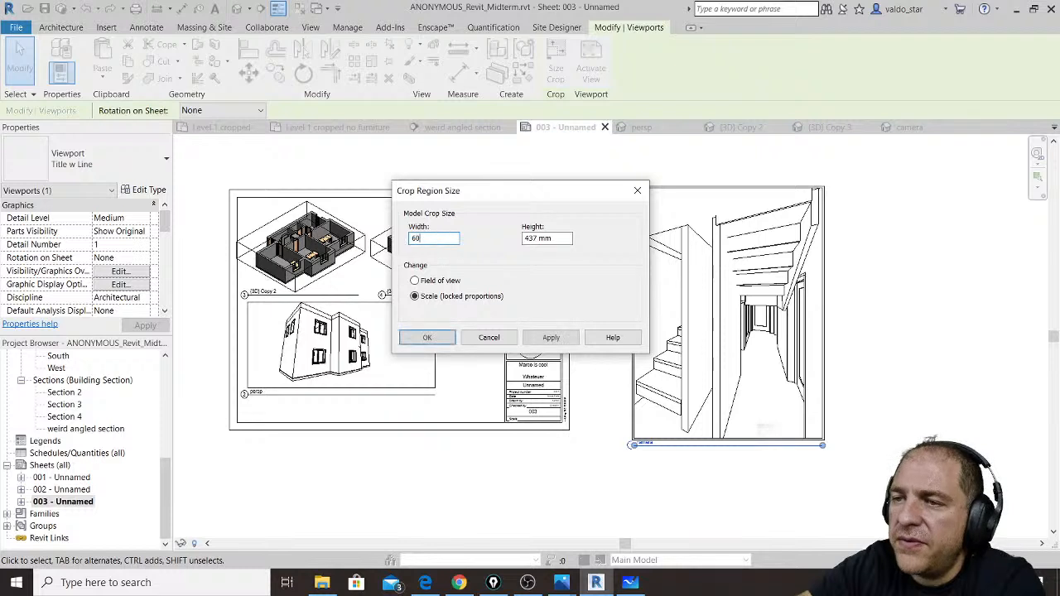
pyautogui.click(550, 338)
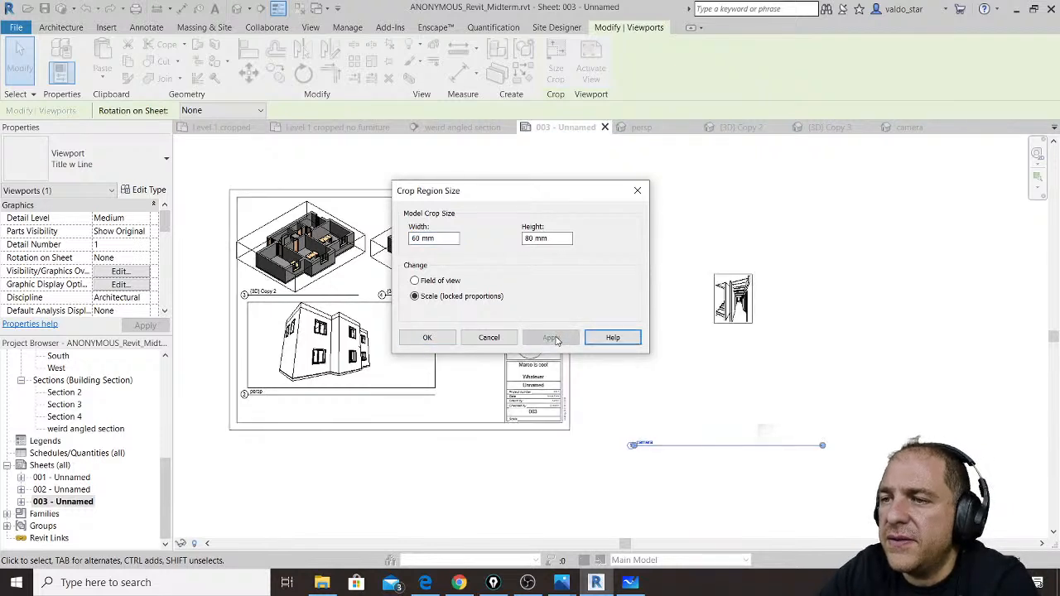
# Step: Set the camera viewport's crop width to 75 mm, still scaling with locked proportions, and accept the size
pyautogui.moveTo(458, 238); pyautogui.dragTo(406, 242)
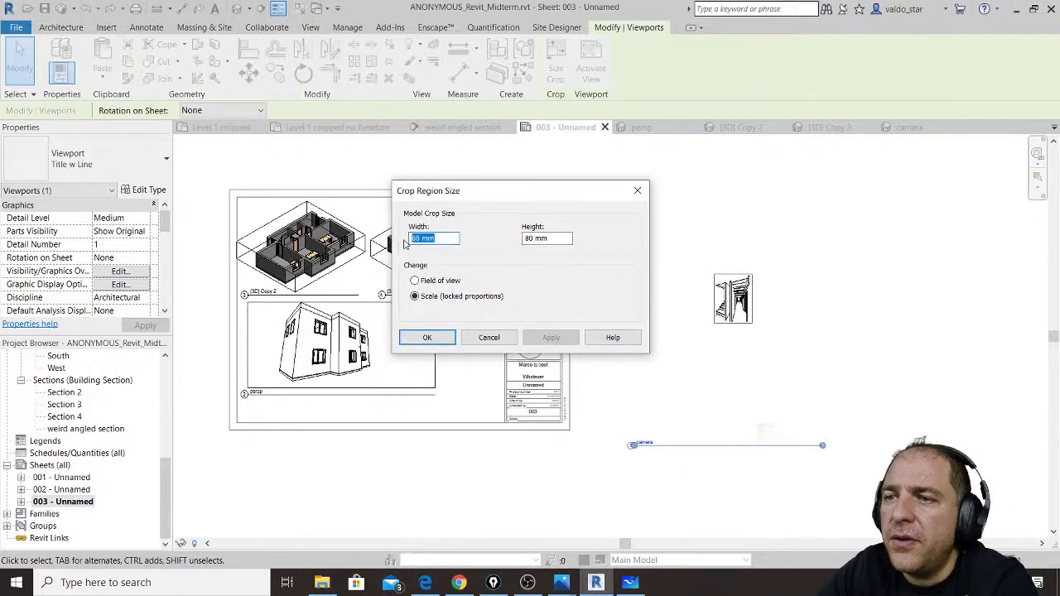
pyautogui.write('75')
pyautogui.click(404, 244)
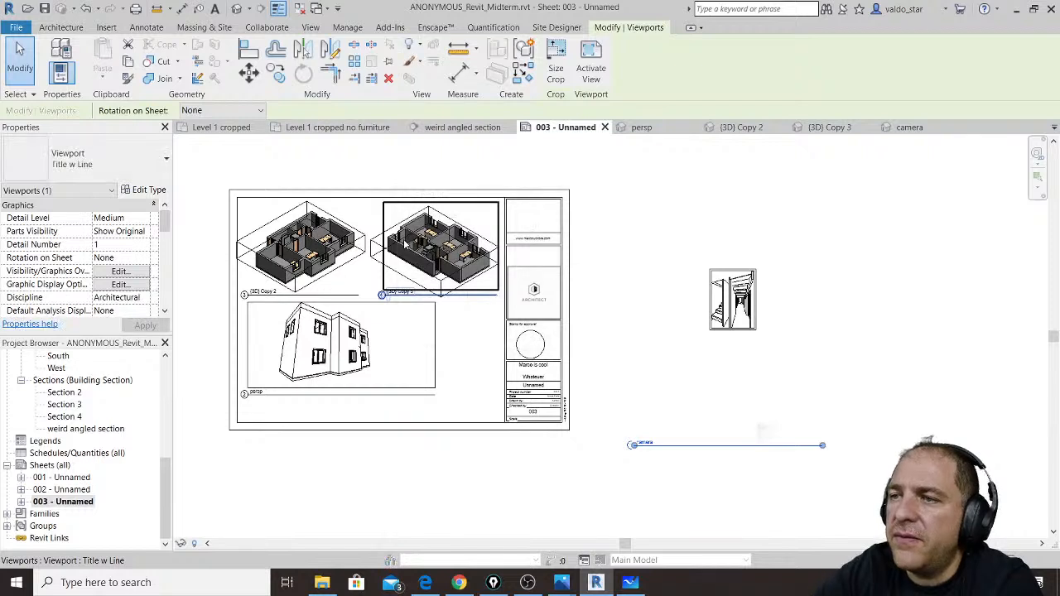
# Step: Move the camera viewport onto sheet 003, into the space between the persp view and the title block
pyautogui.moveTo(736, 269); pyautogui.dragTo(469, 312)
pyautogui.moveTo(428, 486)
pyautogui.mouseDown()
pyautogui.moveTo(469, 438)
pyautogui.moveTo(426, 489)
pyautogui.mouseUp()
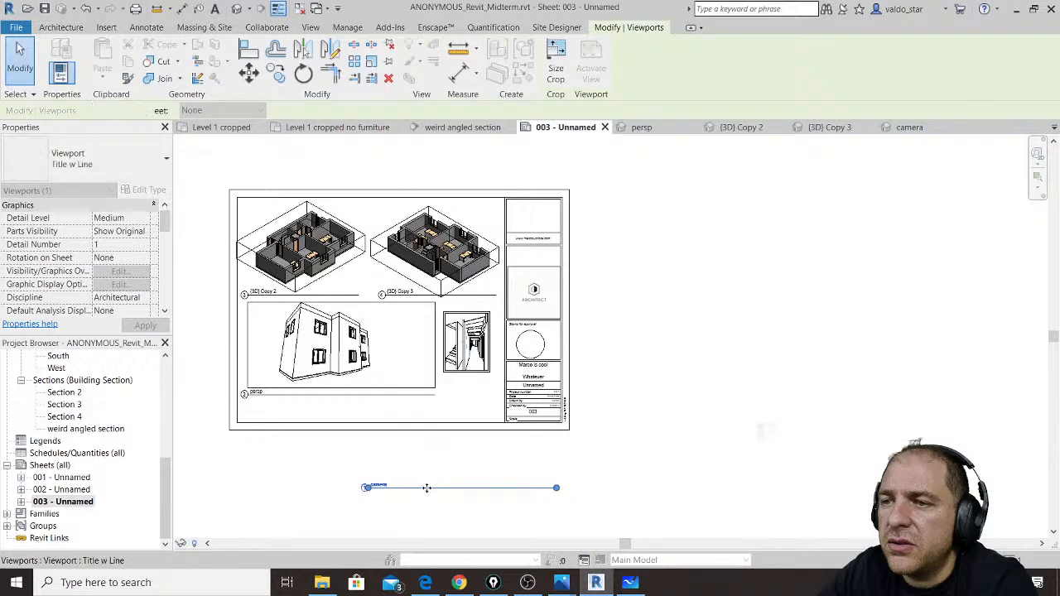
pyautogui.scroll(3, 456, 372)
pyautogui.scroll(-2, 488, 285)
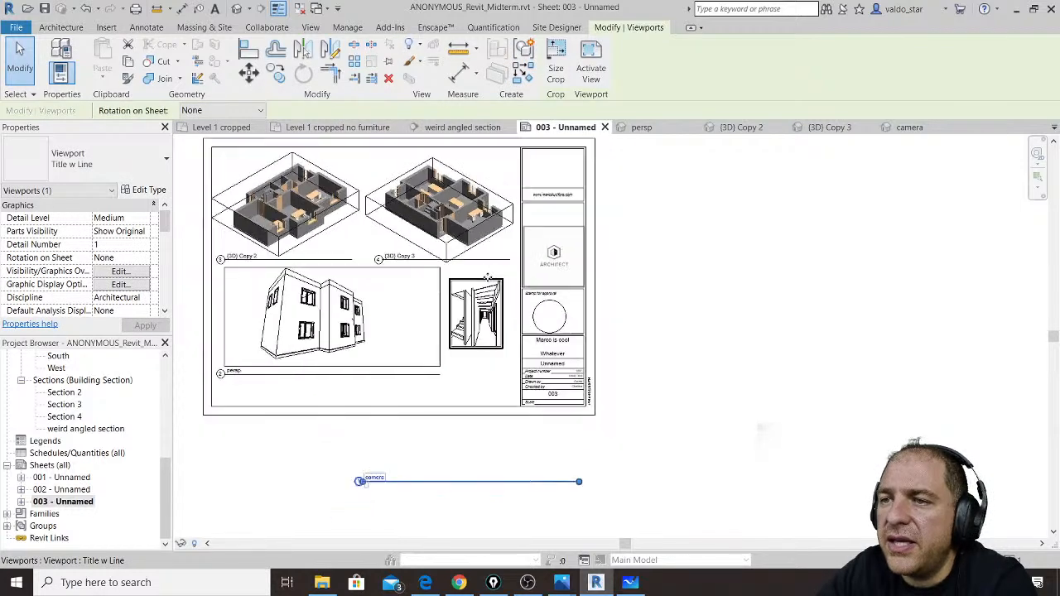
pyautogui.click(374, 479)
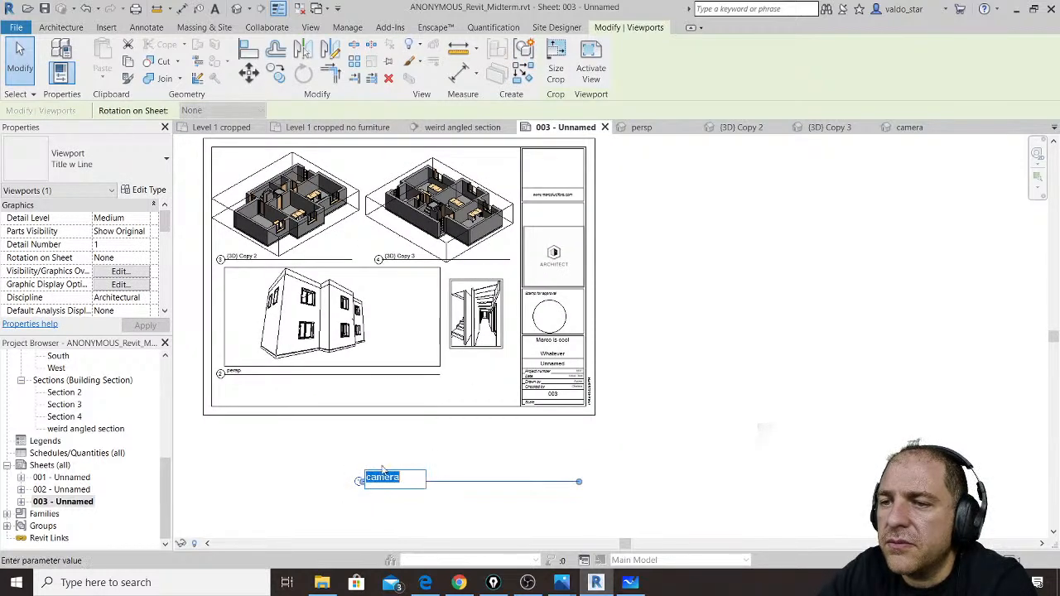
pyautogui.click(580, 484)
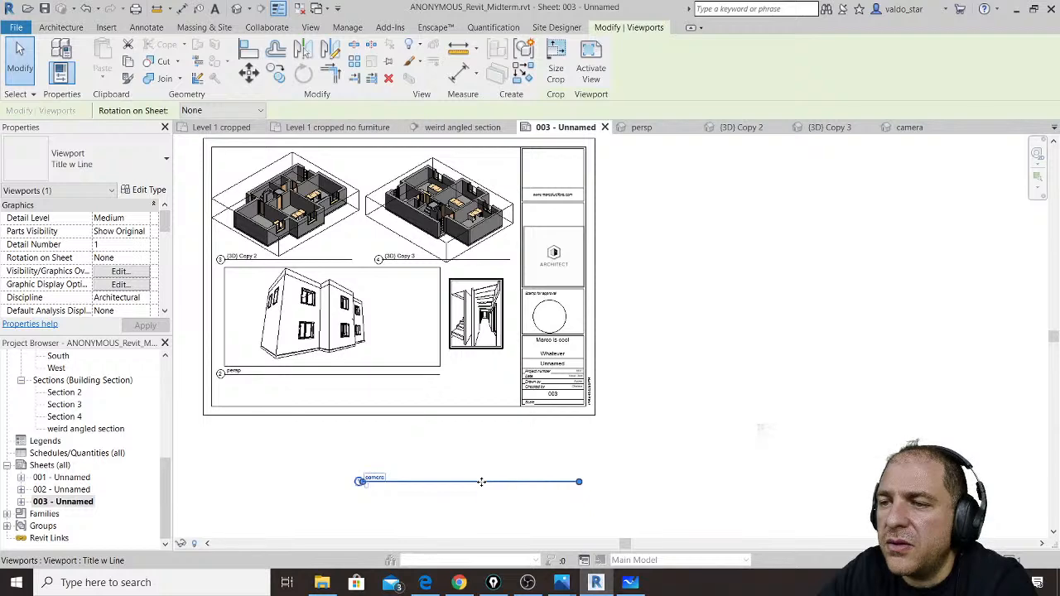
pyautogui.click(627, 454)
pyautogui.click(360, 481)
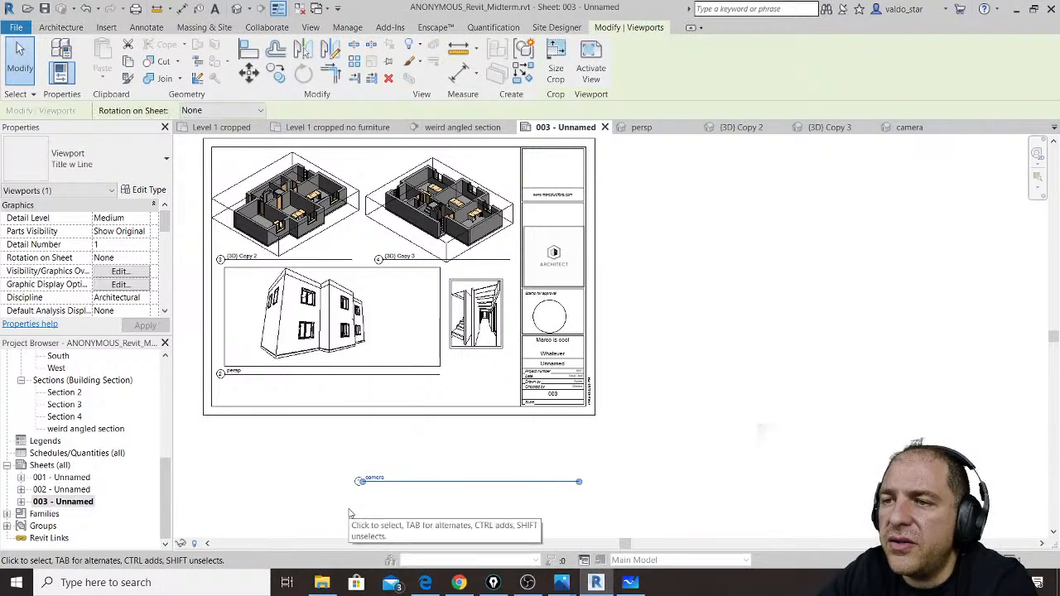
pyautogui.click(349, 513)
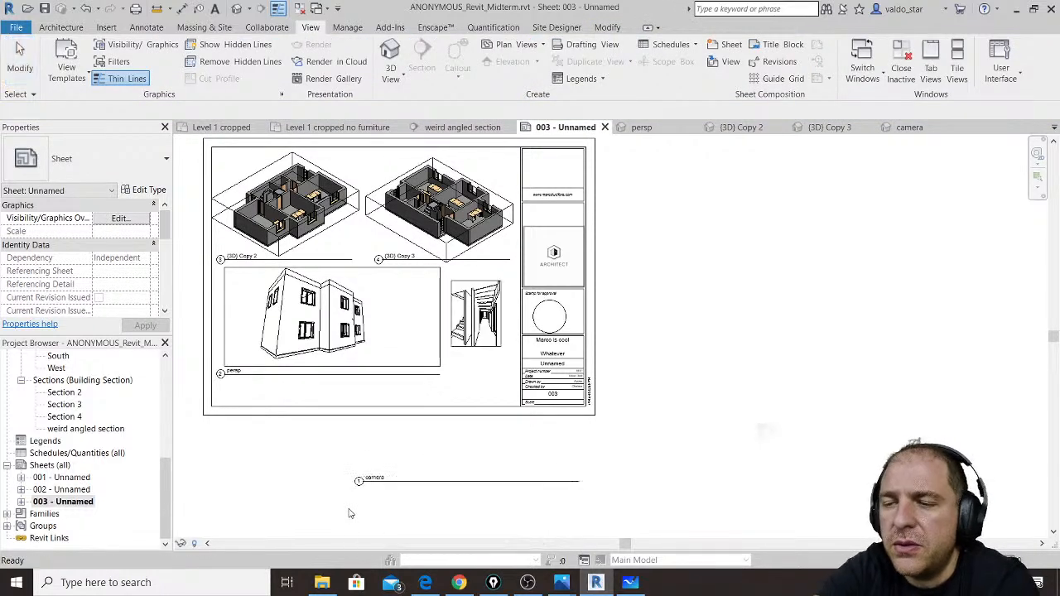
# Step: Shift the camera viewport slightly up and closer to the title block, and deselect it
pyautogui.scroll(4, 469, 334)
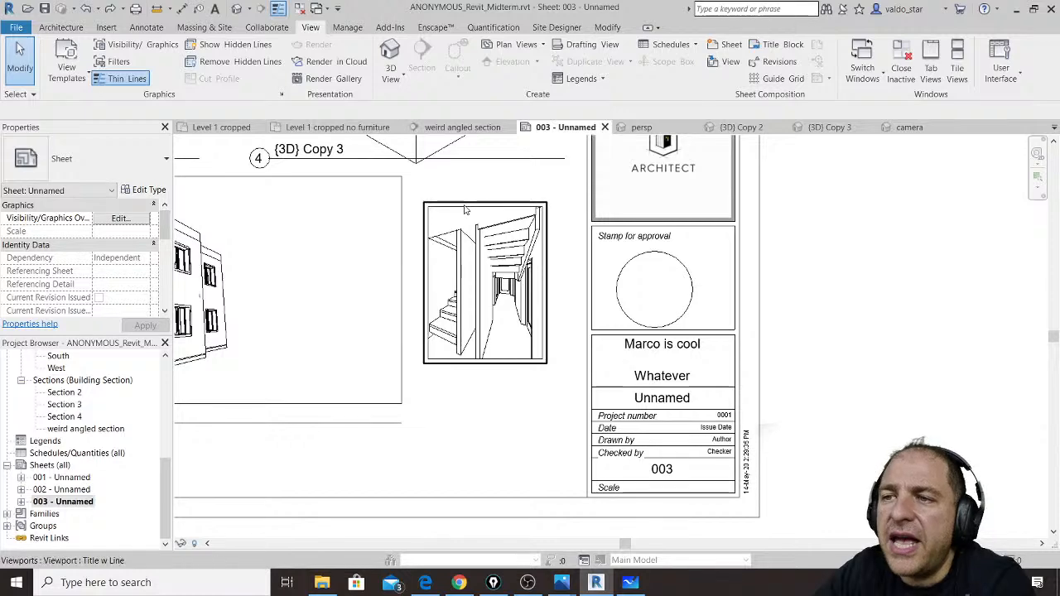
pyautogui.moveTo(466, 211); pyautogui.dragTo(488, 185)
pyautogui.click(492, 408)
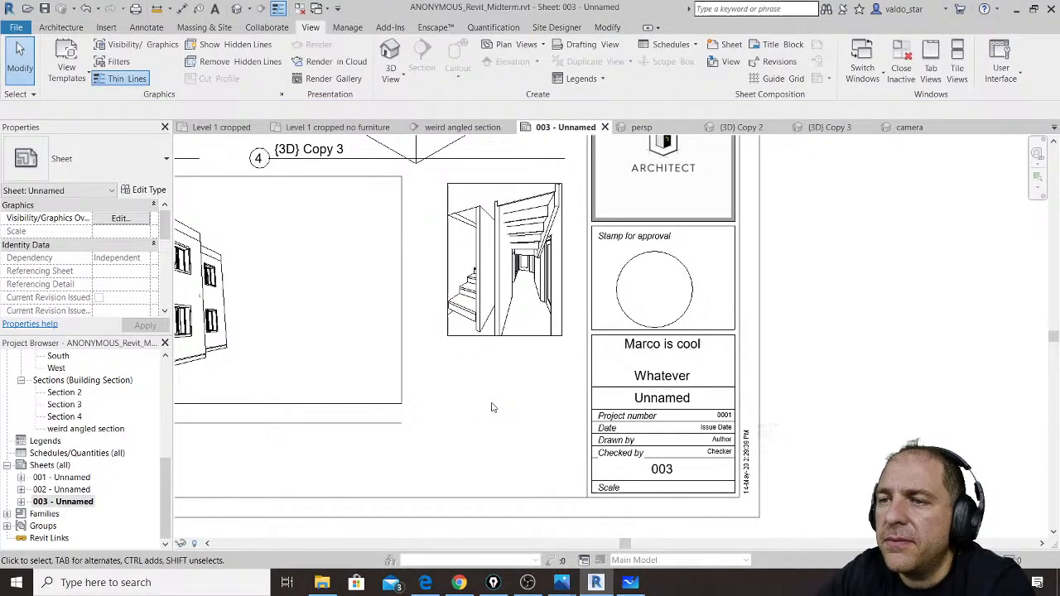
pyautogui.click(505, 341)
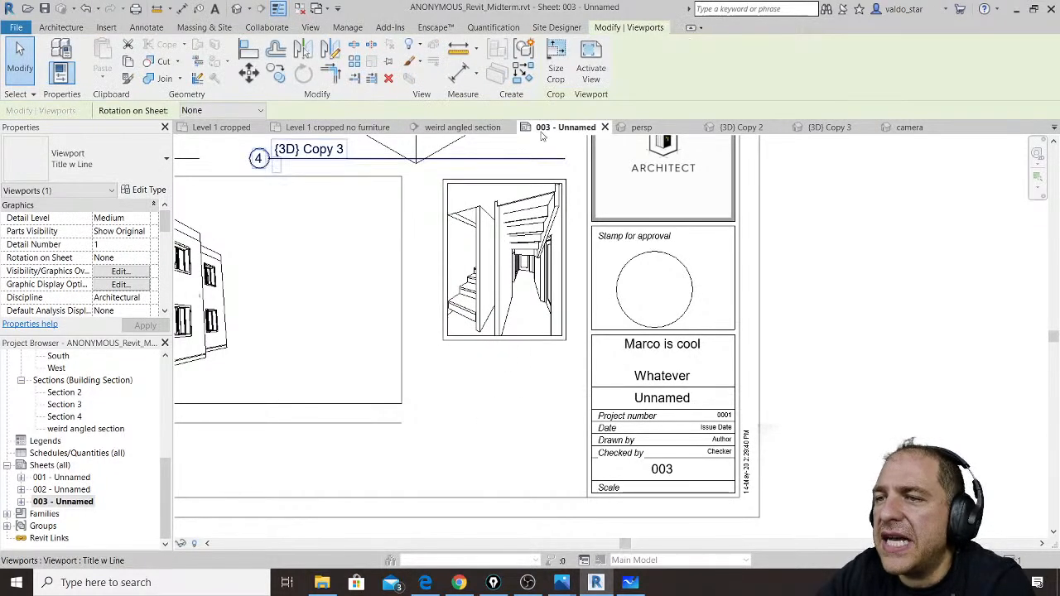
pyautogui.click(563, 71)
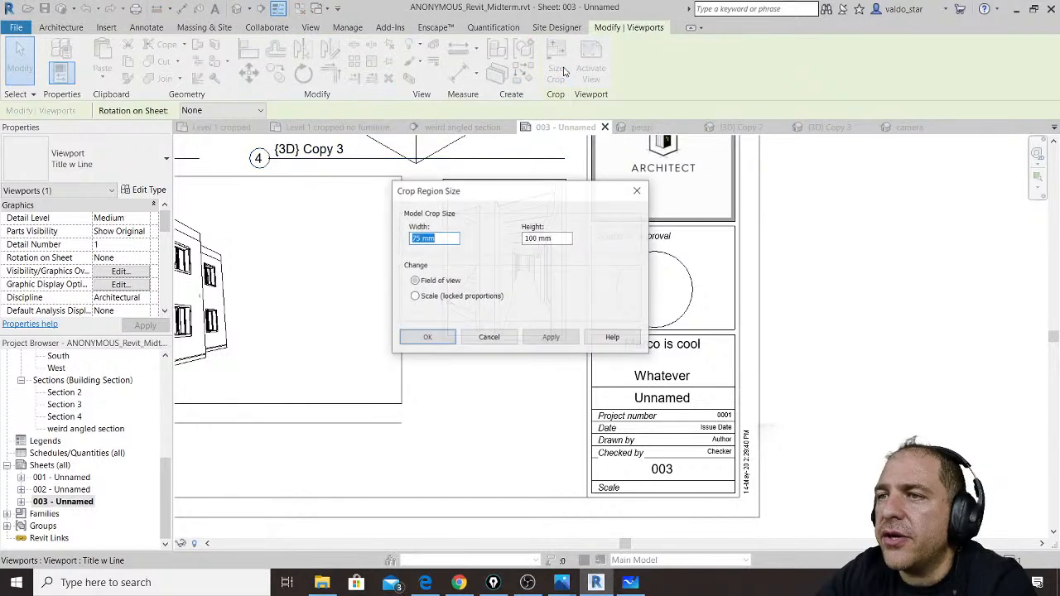
pyautogui.click(426, 298)
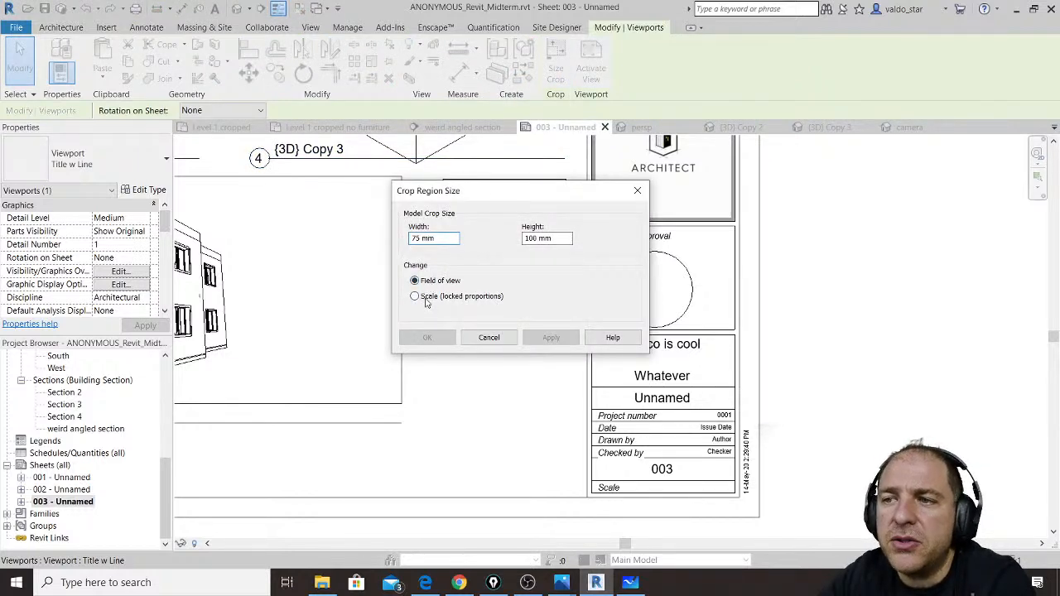
pyautogui.click(498, 341)
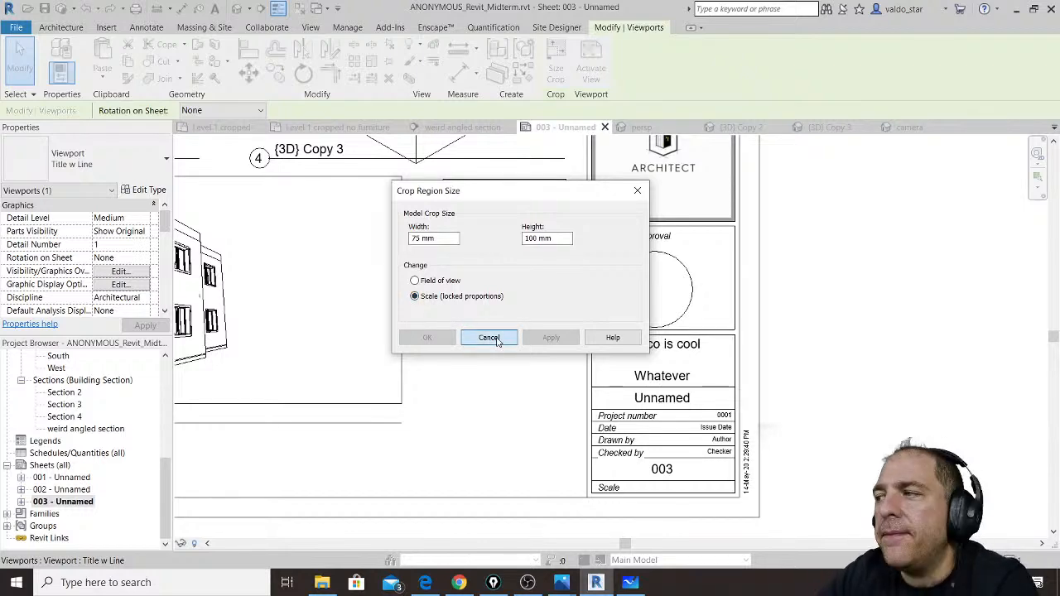
pyautogui.click(498, 341)
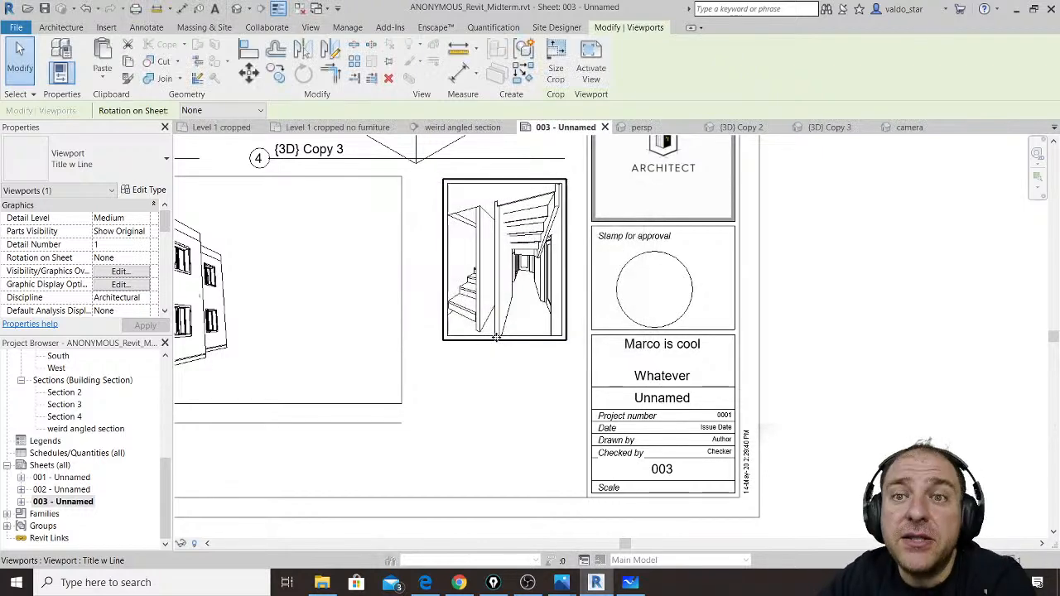
# Step: Shorten the camera view's title line to roughly the width of its viewport
pyautogui.scroll(-3, 495, 365)
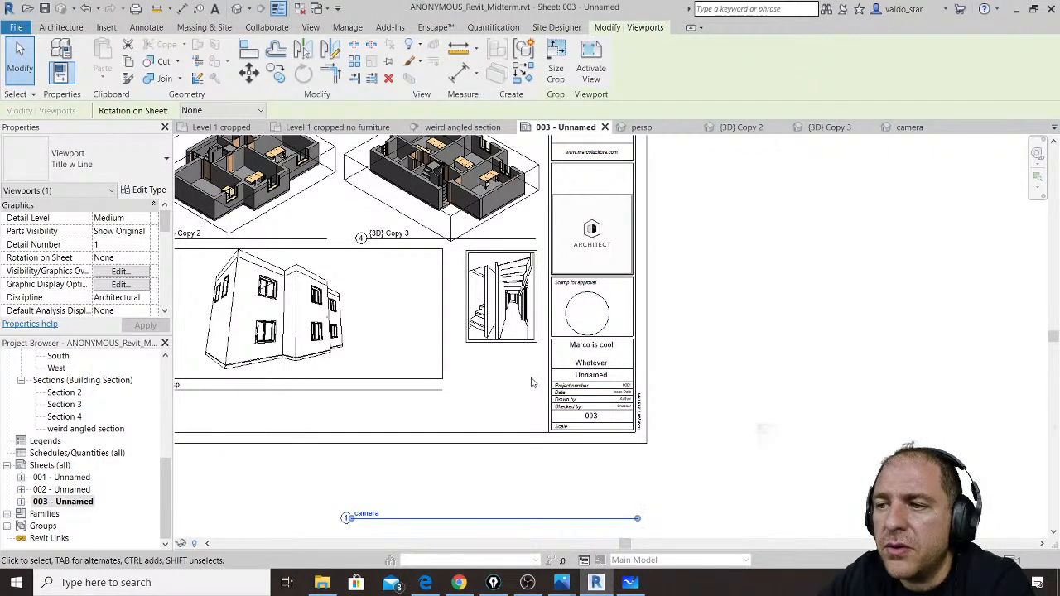
pyautogui.moveTo(637, 518); pyautogui.dragTo(394, 521)
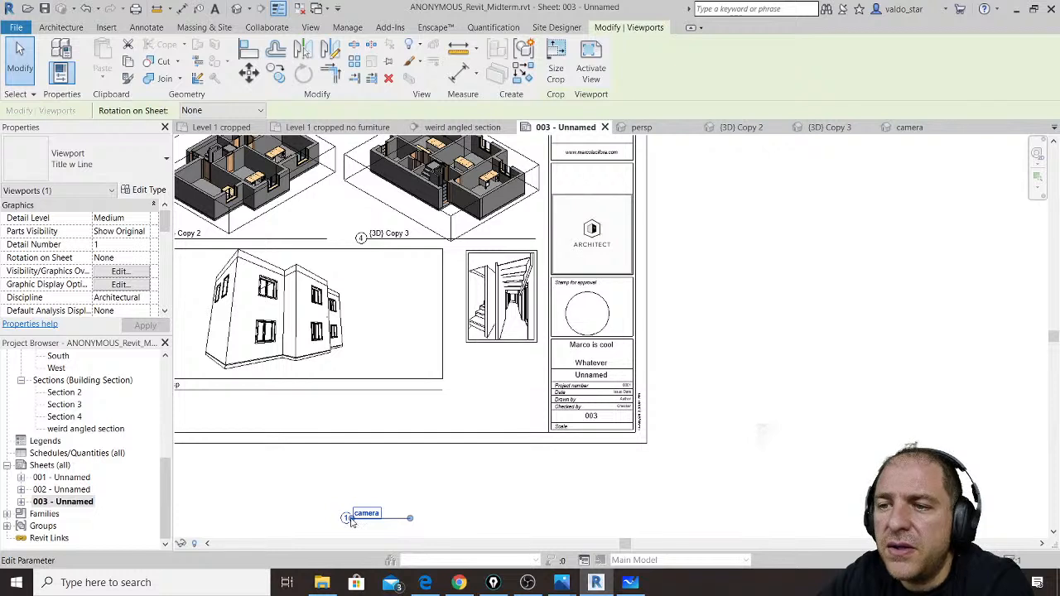
pyautogui.click(358, 512)
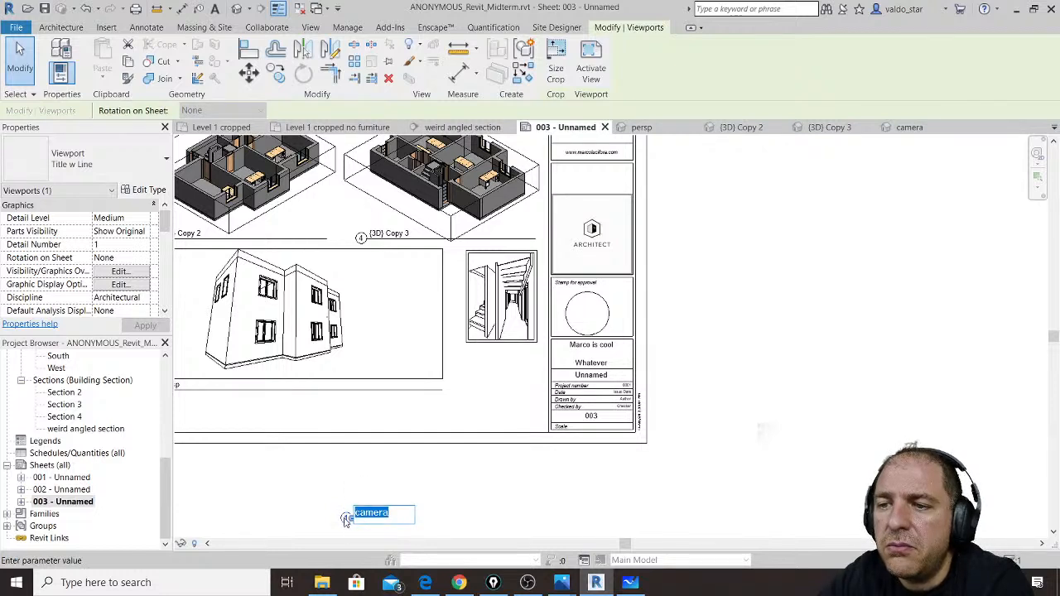
pyautogui.click(346, 519)
pyautogui.click(358, 510)
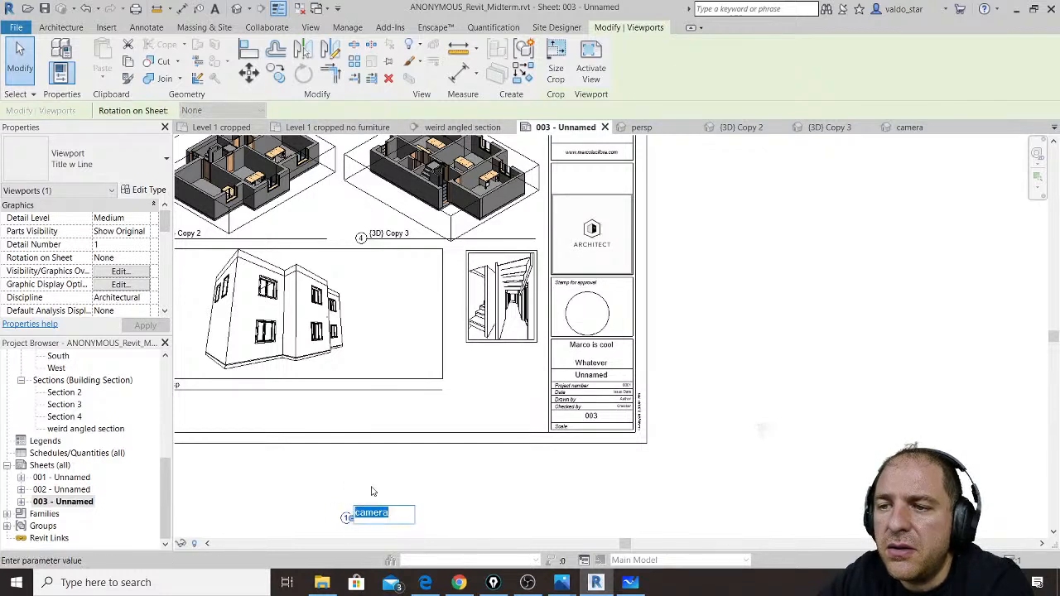
pyautogui.click(378, 488)
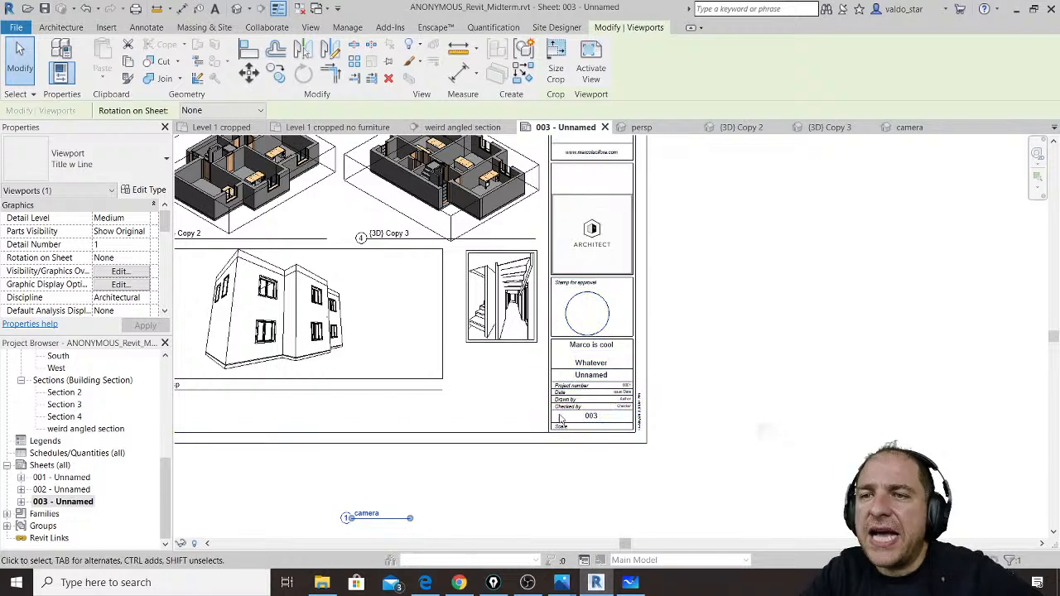
# Step: Set Show Title to No in the persp viewport's Title w Line type, accept it, and deselect the viewport
pyautogui.moveTo(165, 394); pyautogui.dragTo(342, 400, button='middle')
pyautogui.click(342, 398)
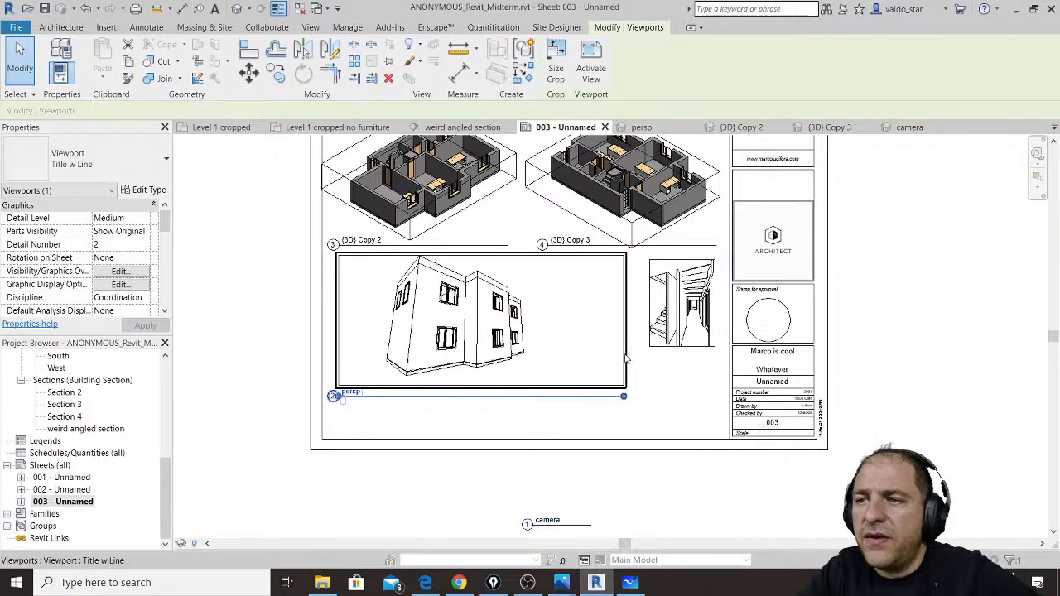
pyautogui.click(149, 191)
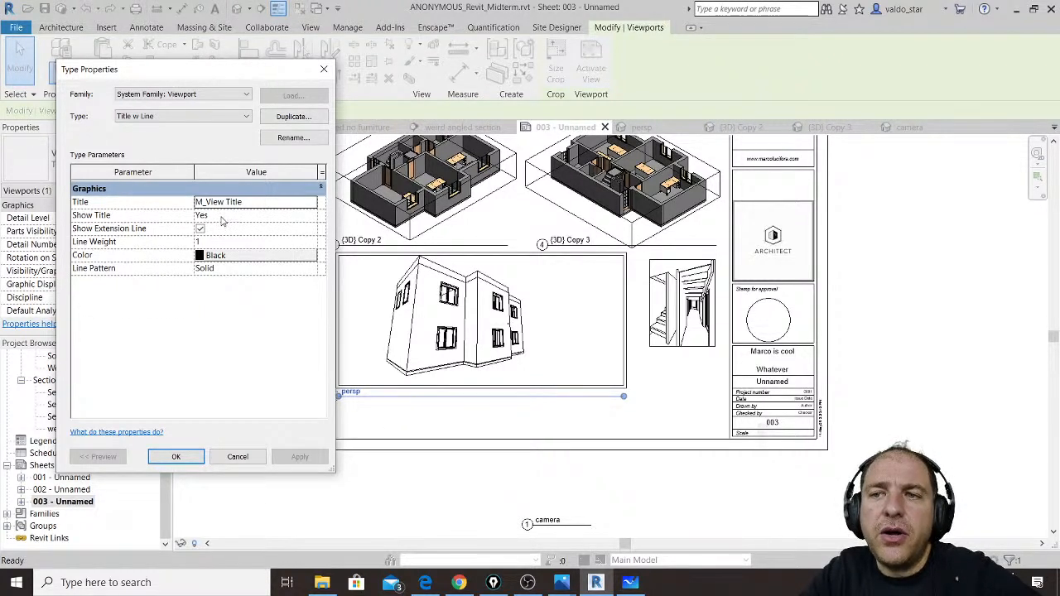
pyautogui.click(222, 217)
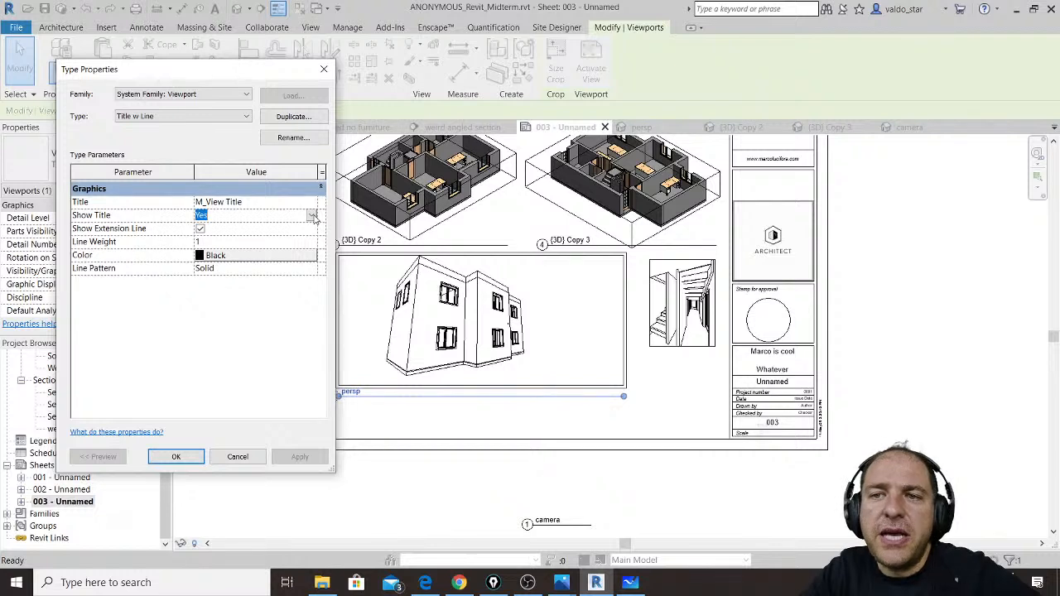
pyautogui.click(313, 216)
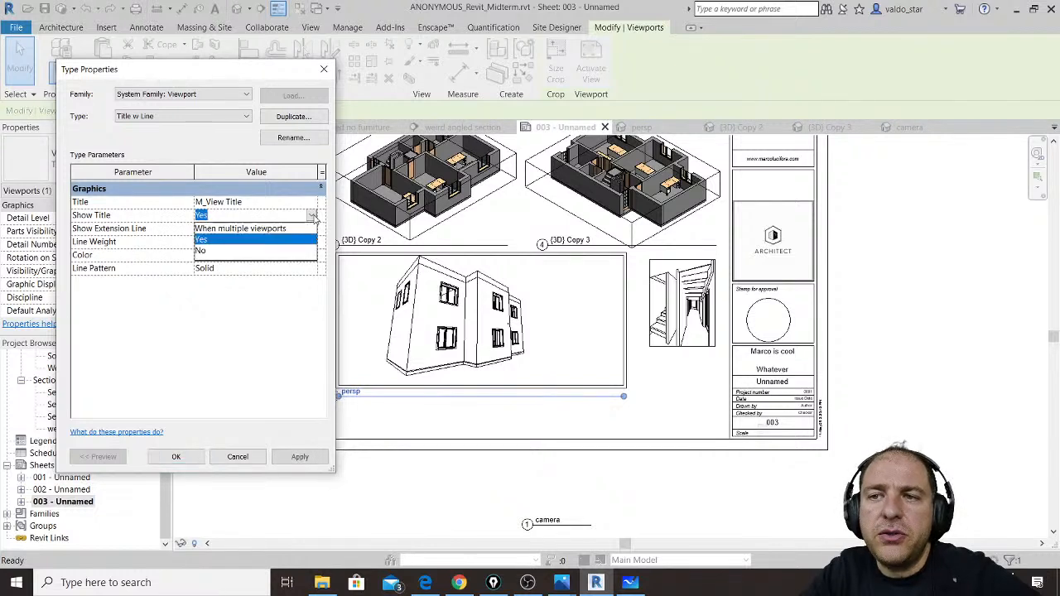
pyautogui.click(288, 251)
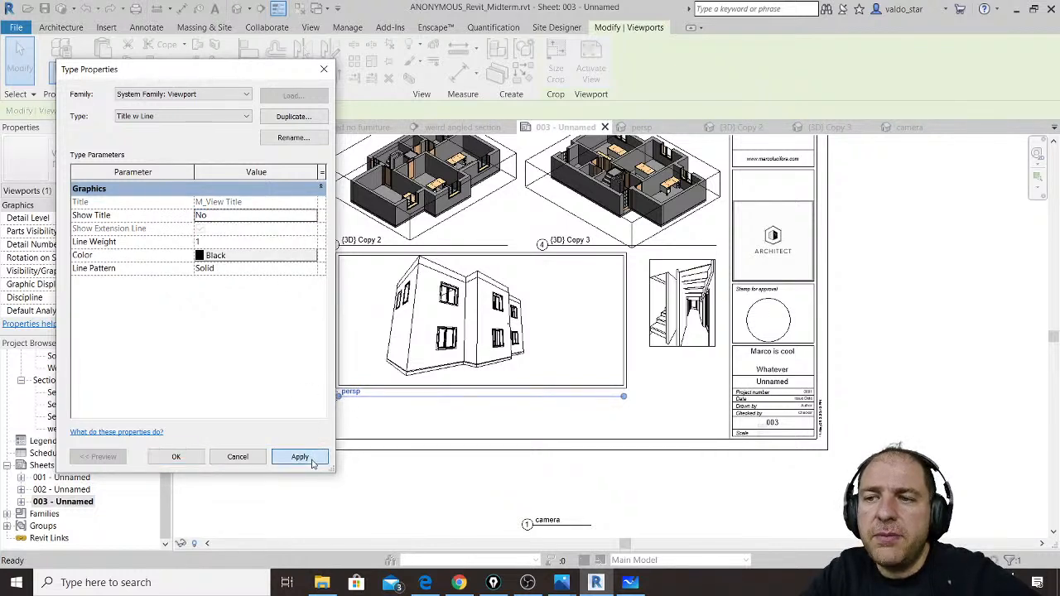
pyautogui.click(313, 458)
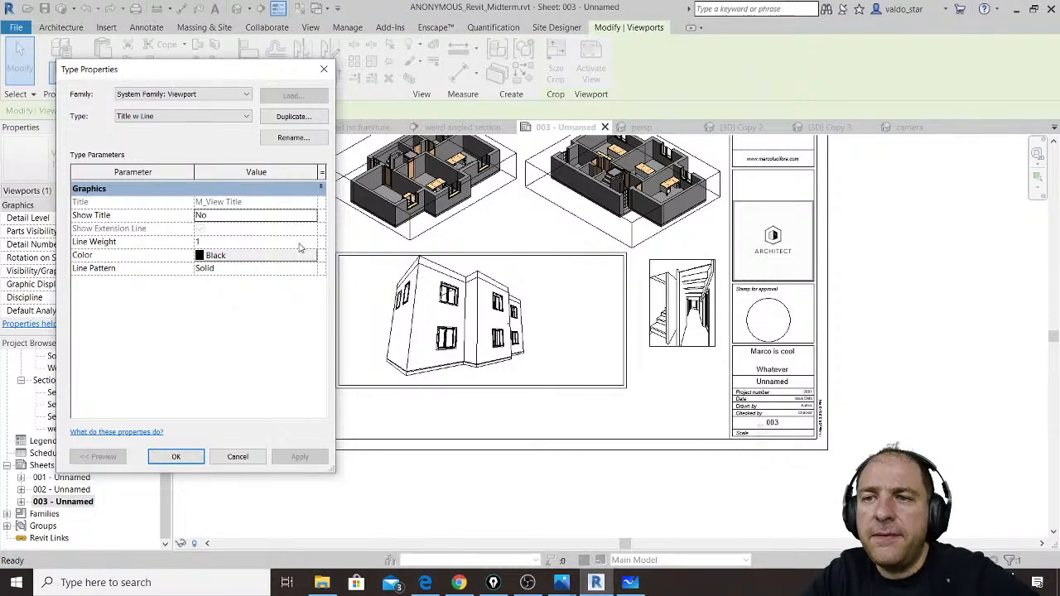
pyautogui.click(188, 457)
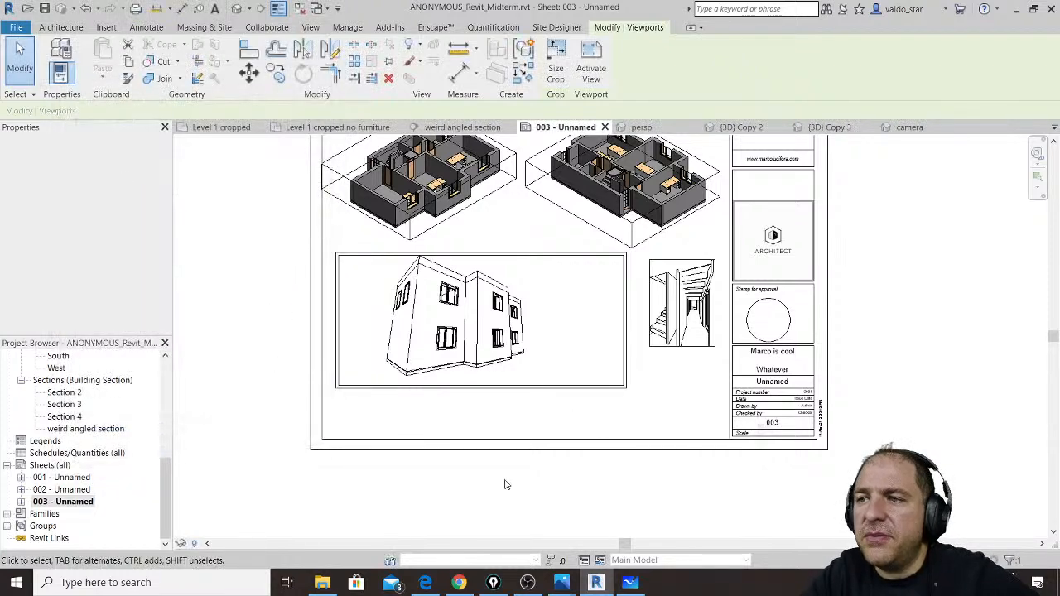
pyautogui.click(558, 516)
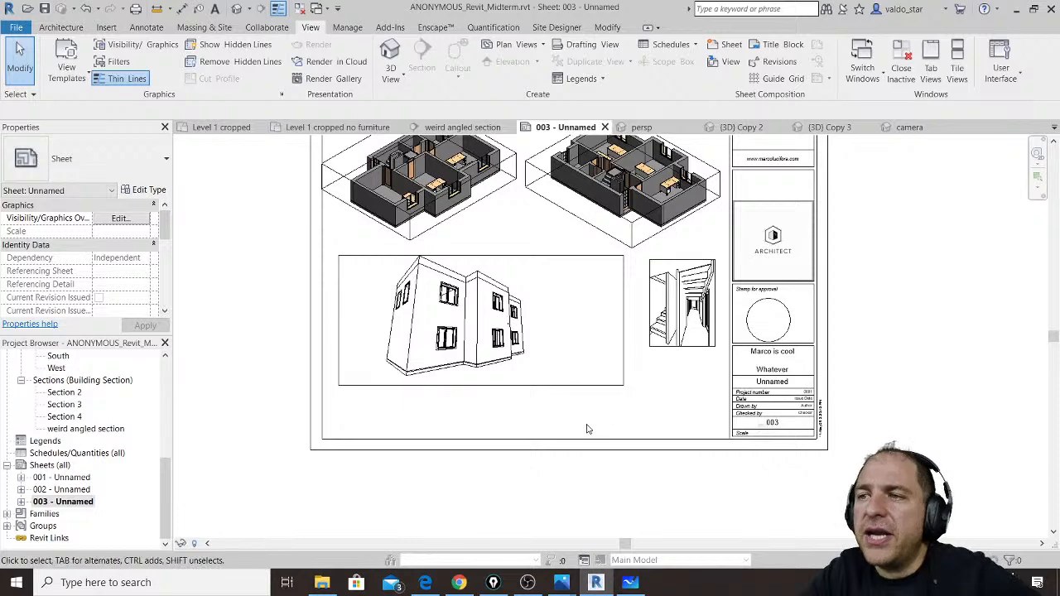
# Step: Review the layout of sheet 003 and open sheet 002 to compare its layout
pyautogui.moveTo(584, 295); pyautogui.dragTo(574, 338, button='middle')
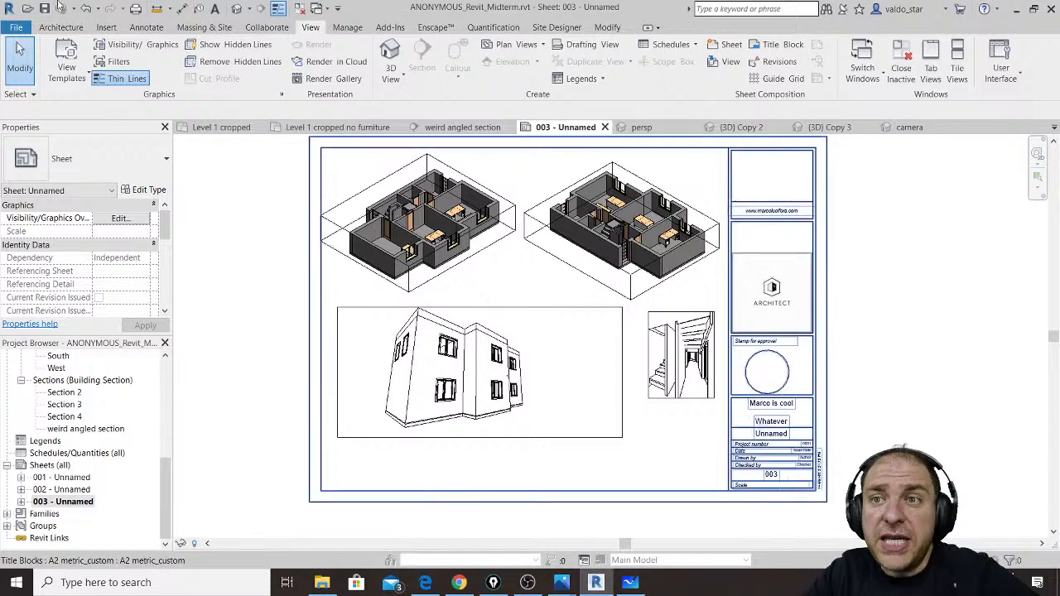
pyautogui.click(63, 28)
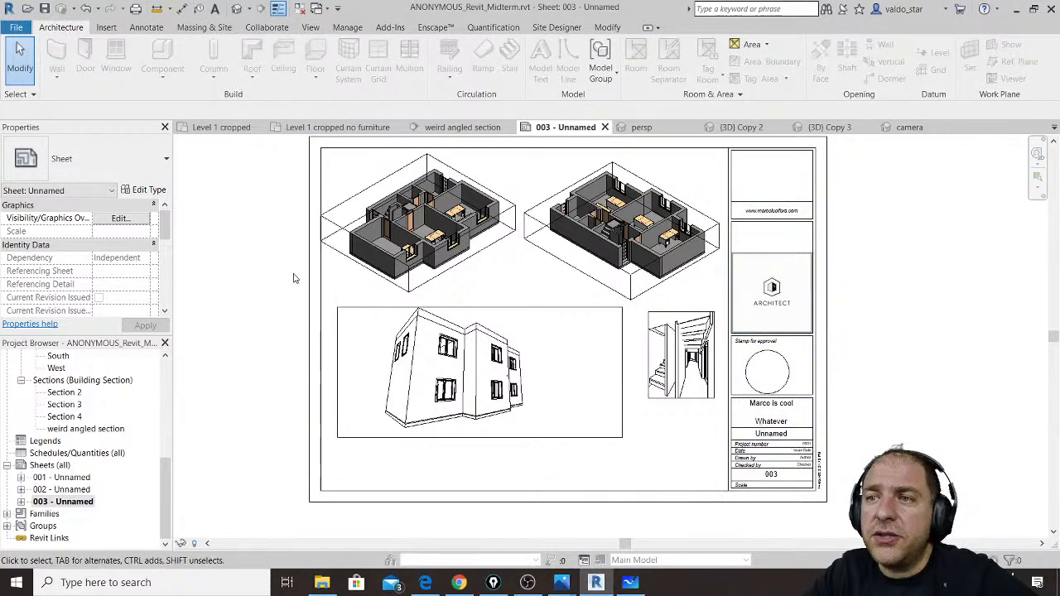
pyautogui.click(87, 500)
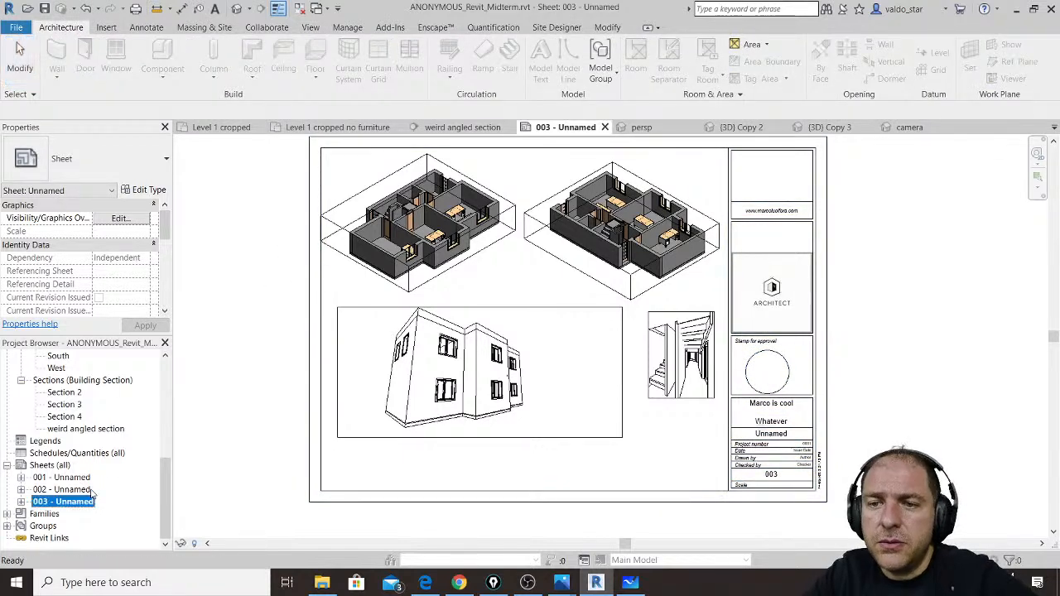
pyautogui.doubleClick(87, 491)
pyautogui.doubleClick(87, 502)
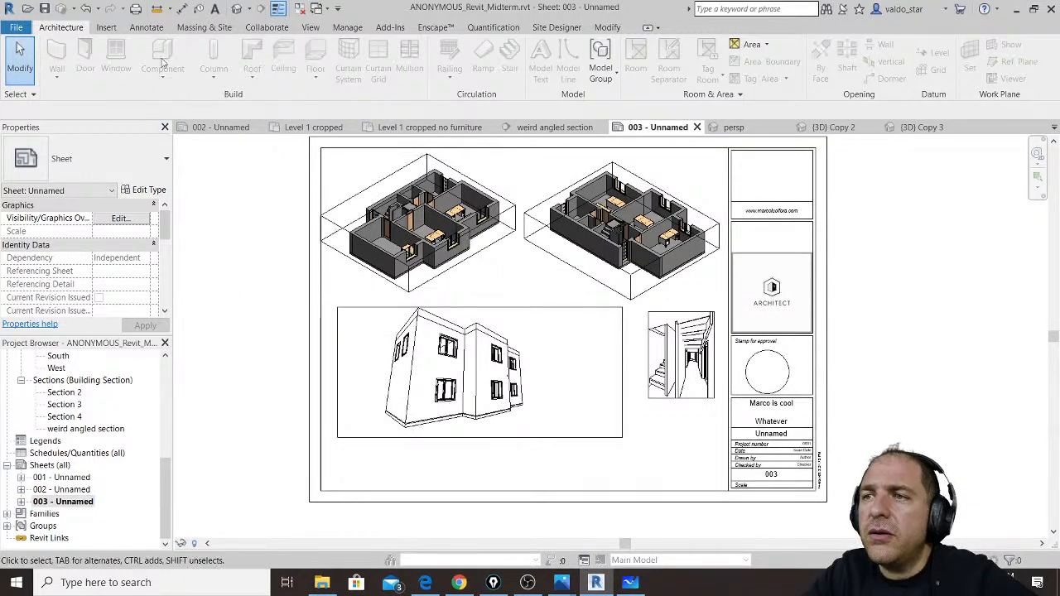
pyautogui.doubleClick(62, 490)
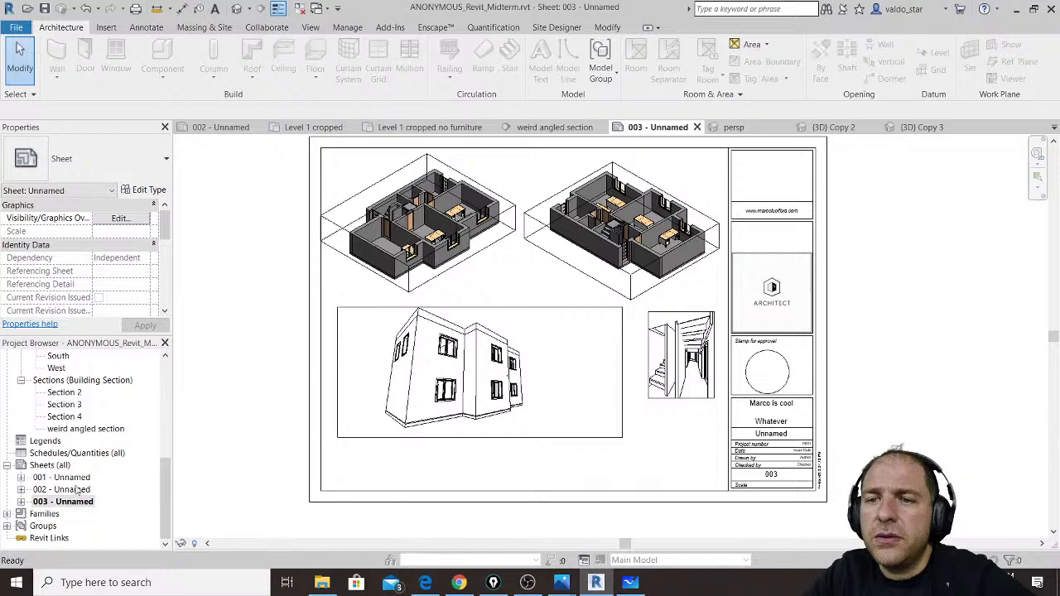
pyautogui.scroll(-1, 253, 278)
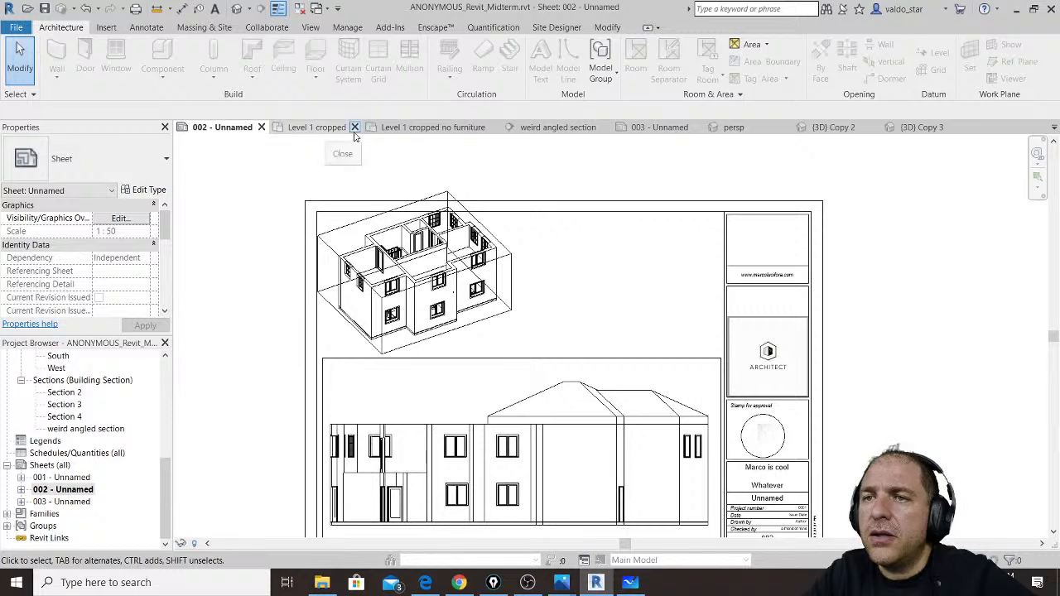
# Step: Close all open views except Level 1 and sheet 001, and bring up sheet 001
pyautogui.click(960, 127)
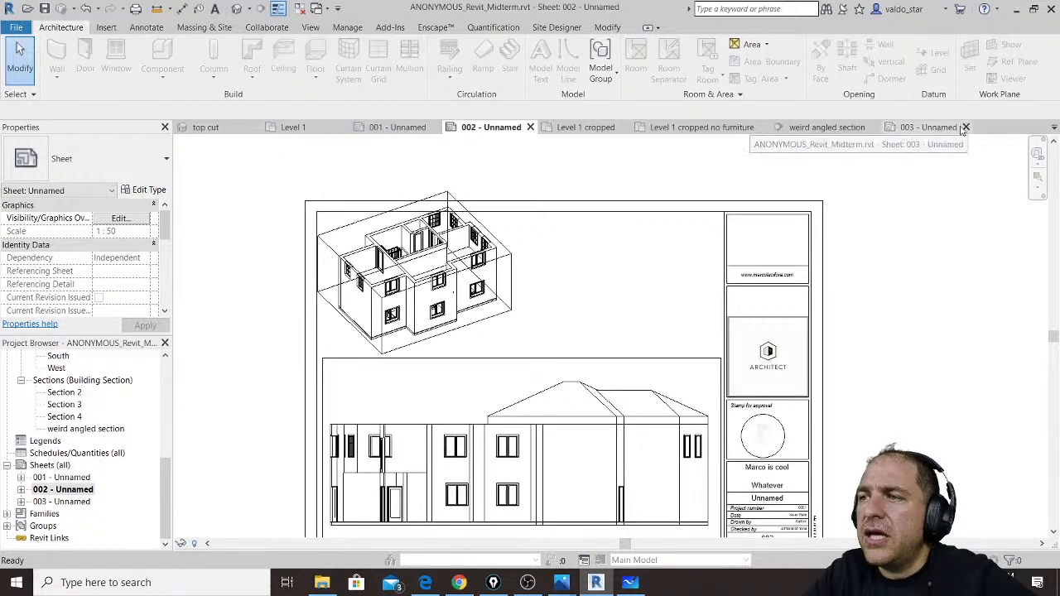
pyautogui.click(918, 129)
pyautogui.click(966, 128)
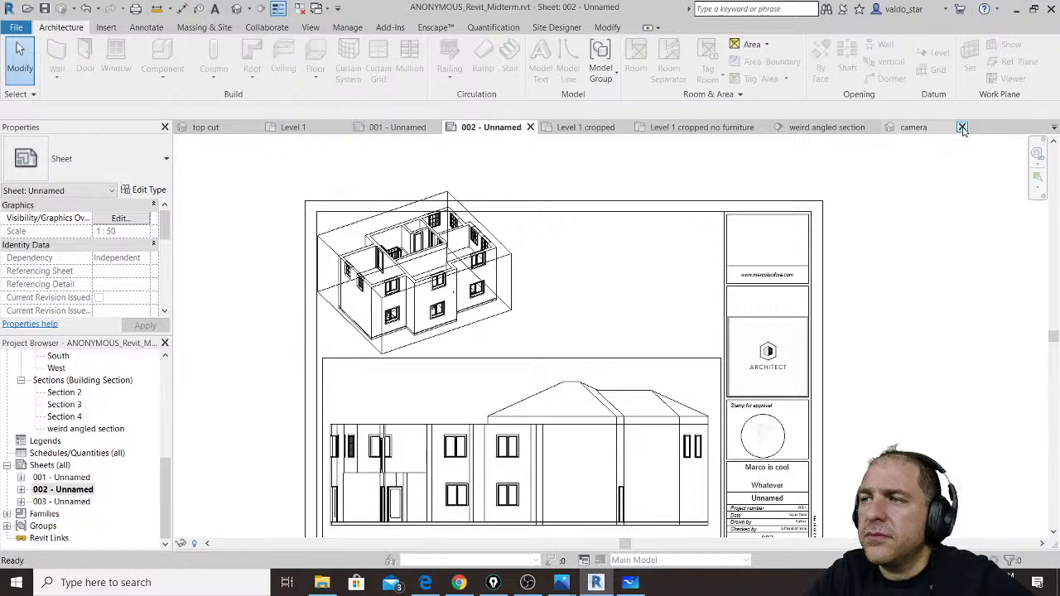
pyautogui.click(961, 128)
pyautogui.click(875, 127)
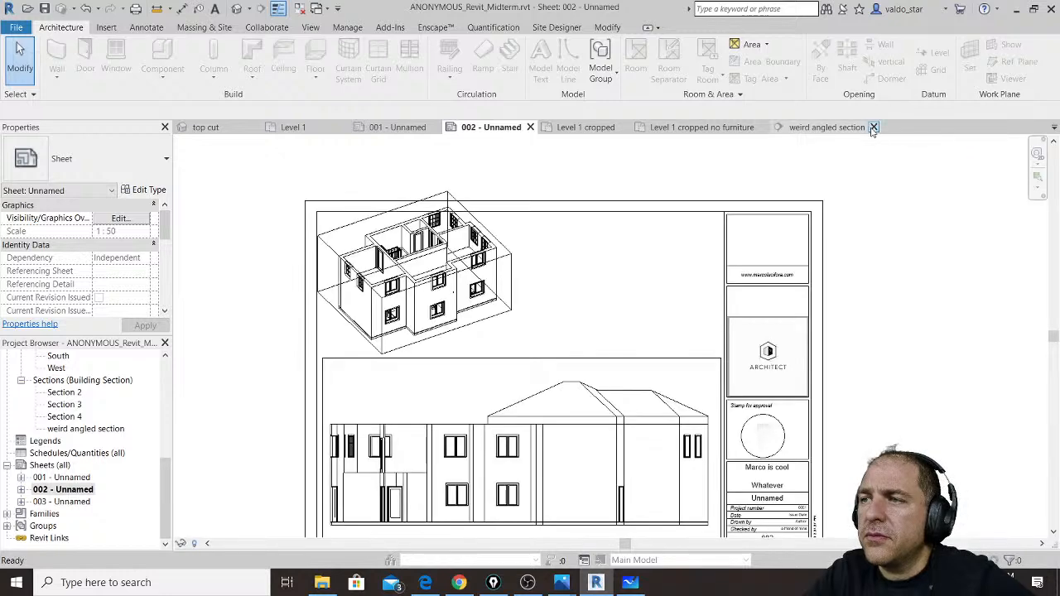
pyautogui.click(760, 128)
pyautogui.click(622, 128)
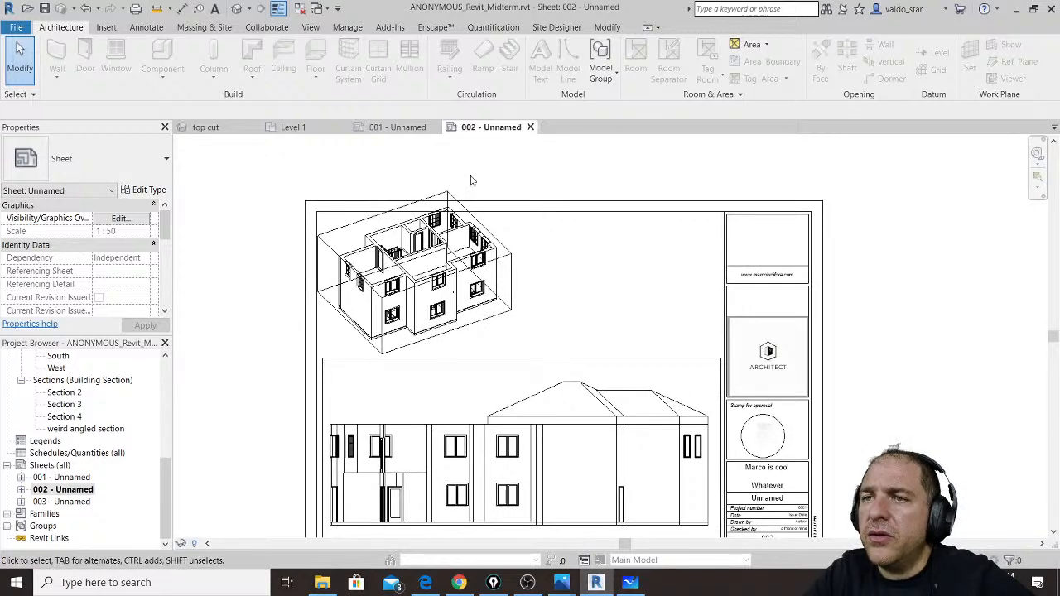
pyautogui.click(530, 127)
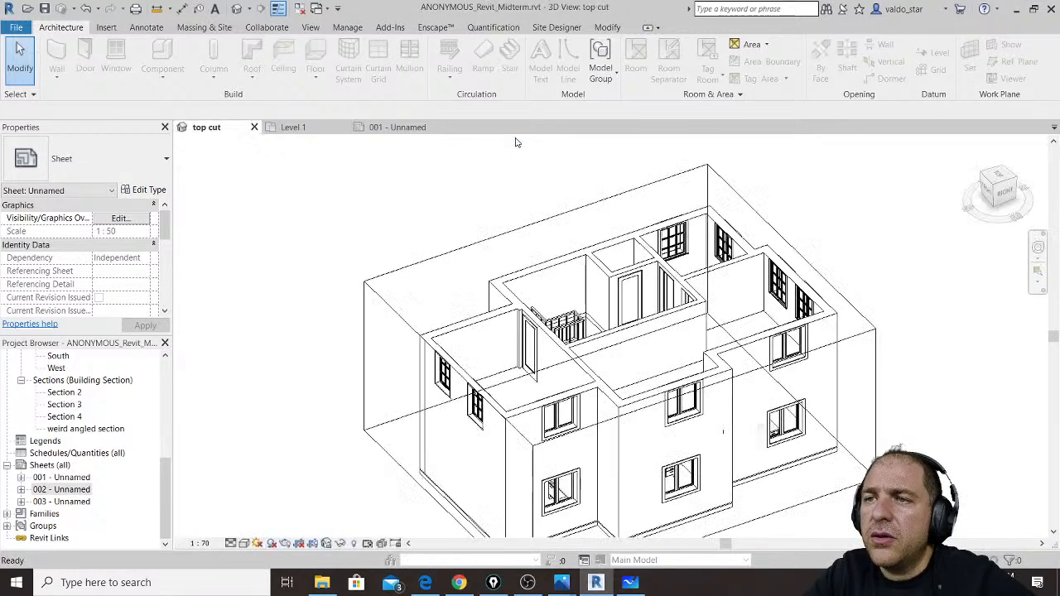
pyautogui.click(254, 127)
pyautogui.click(305, 126)
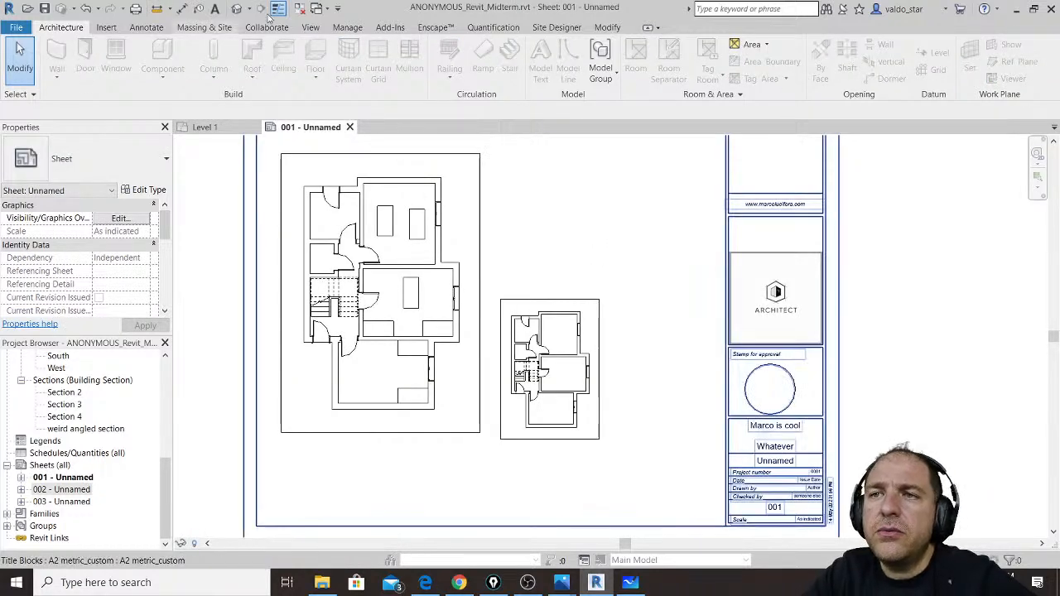
# Step: Save the project, close it by closing sheet 001 and Level 1, and reopen ANONYMOUS_Revit_Midterm from the recent projects
pyautogui.click(74, 477)
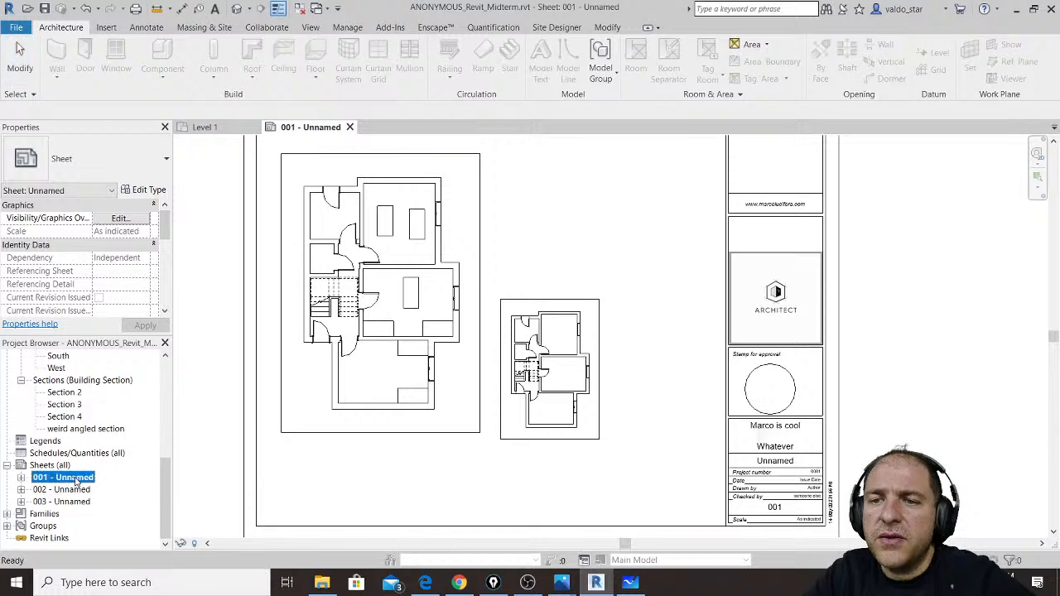
pyautogui.rightClick(76, 480)
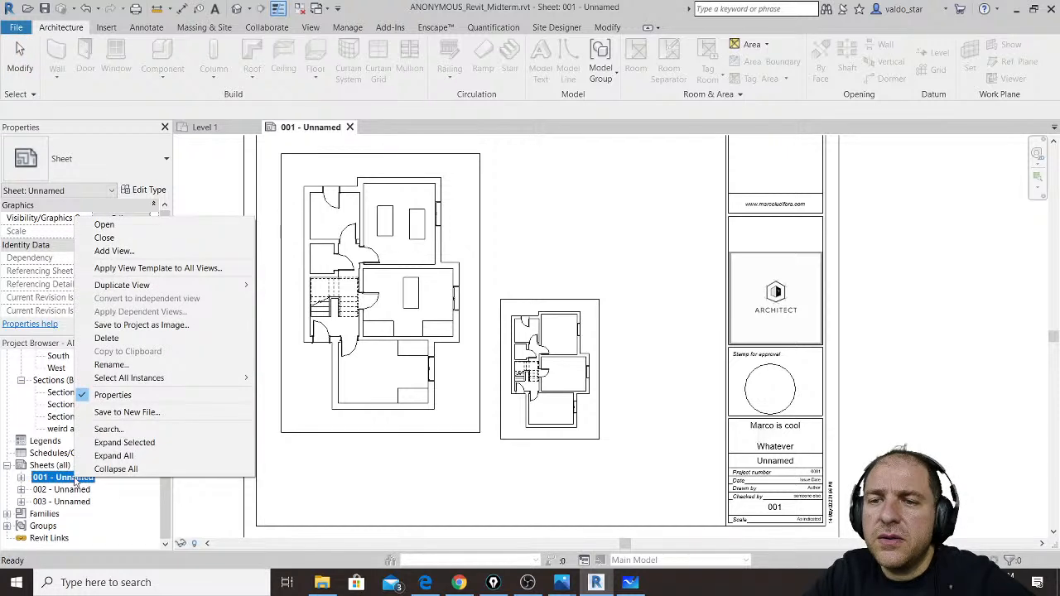
pyautogui.click(47, 8)
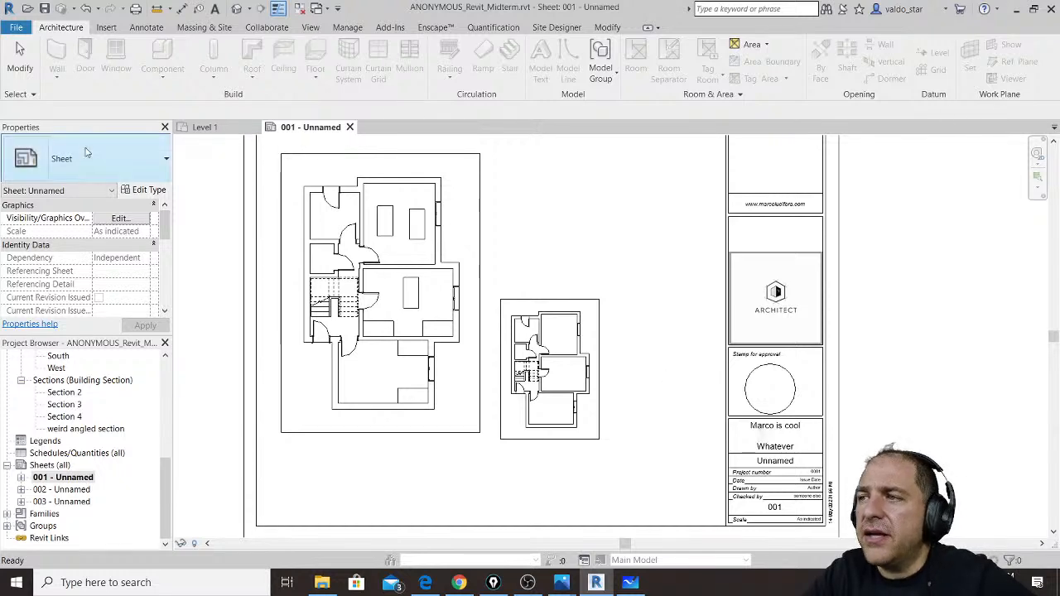
pyautogui.click(350, 127)
pyautogui.click(257, 127)
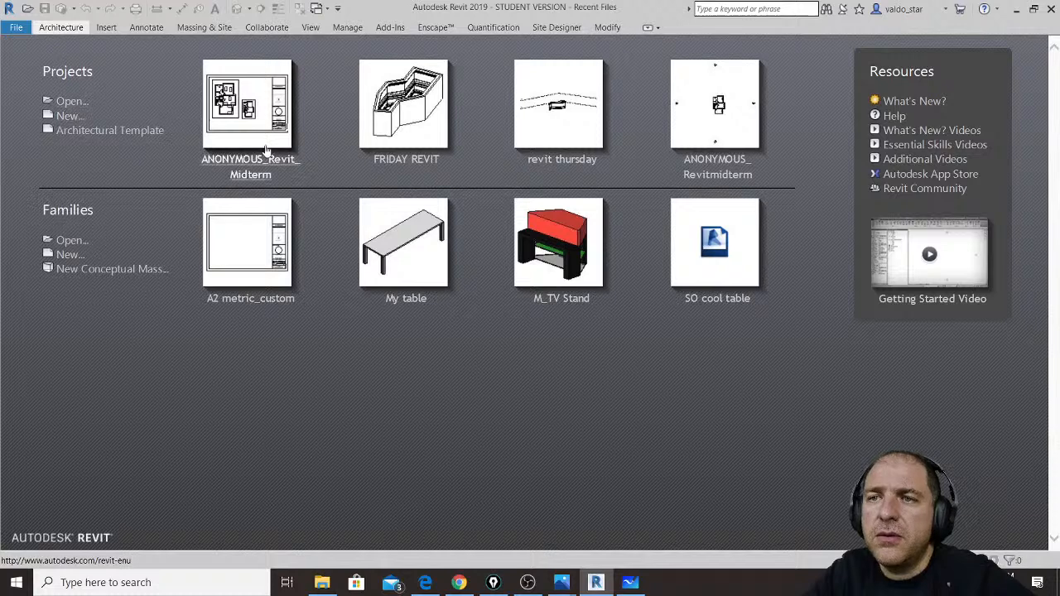
pyautogui.click(268, 121)
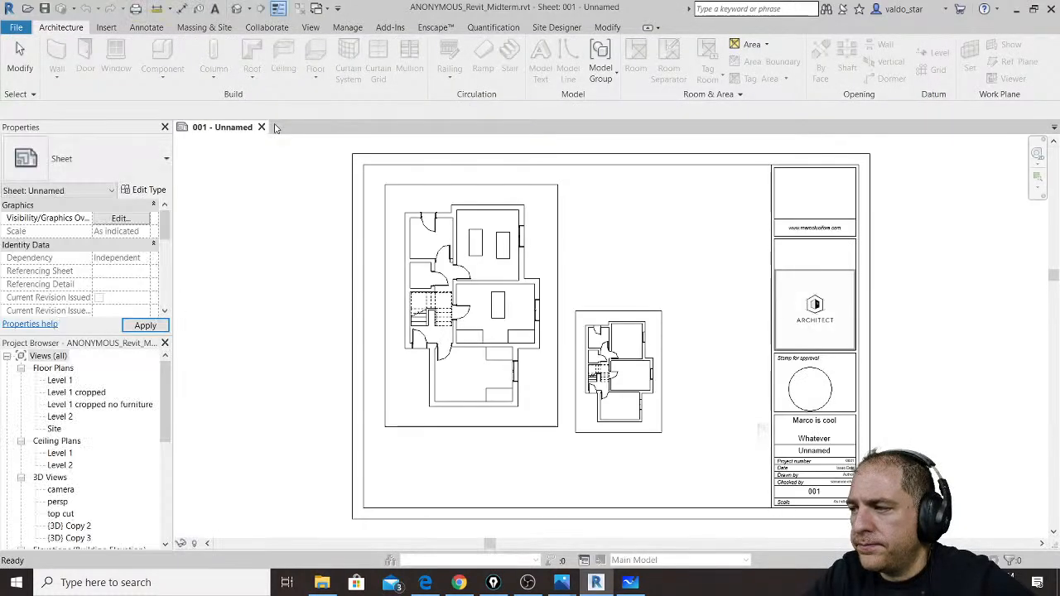
# Step: Check the Show Title options in the type properties of the large floor plan viewport on sheet 001, and cancel
pyautogui.click(561, 264)
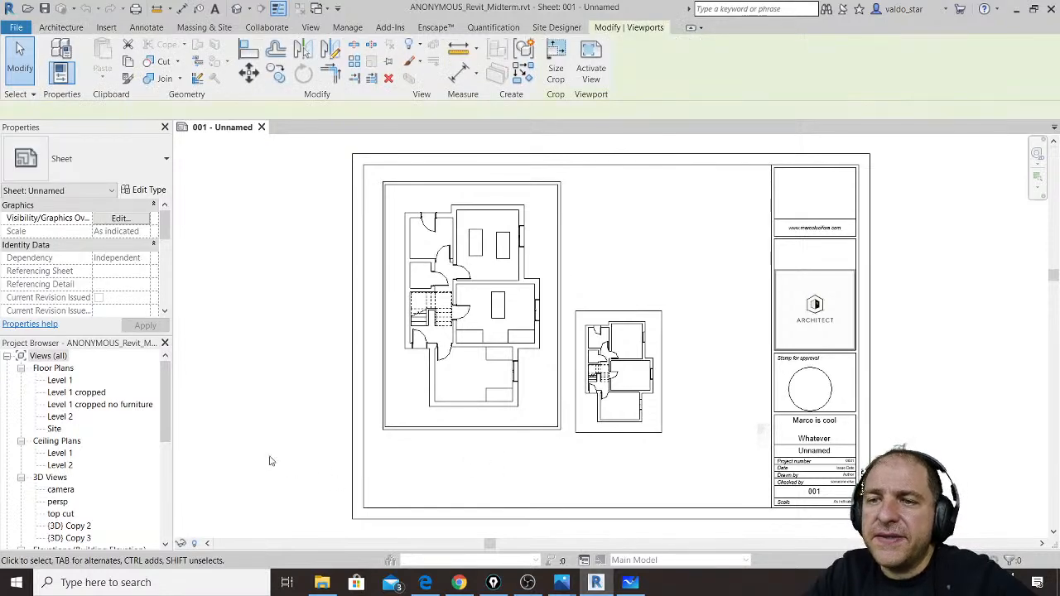
pyautogui.click(149, 190)
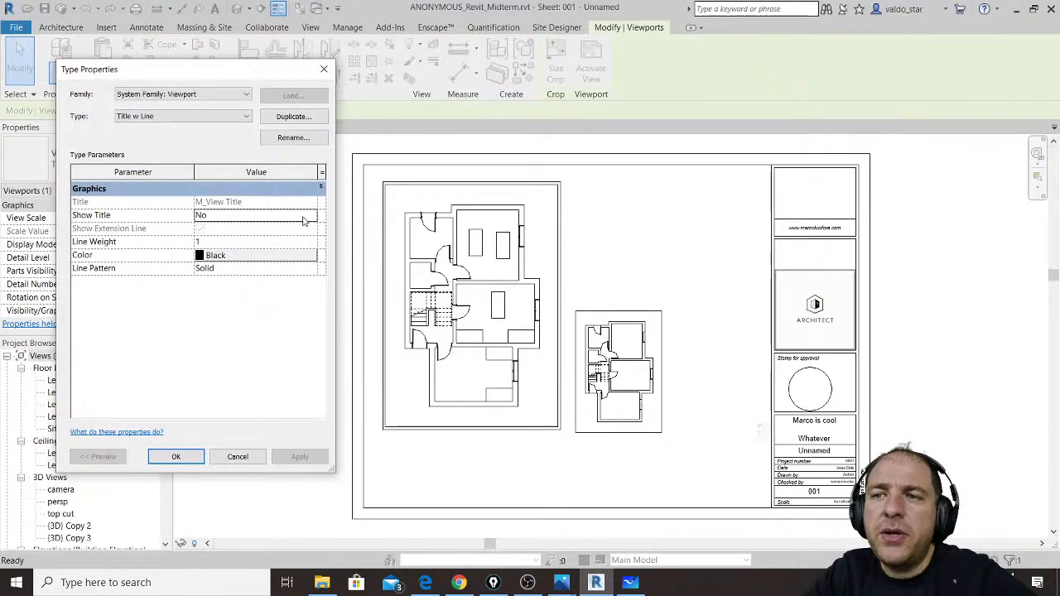
pyautogui.click(312, 217)
pyautogui.click(313, 217)
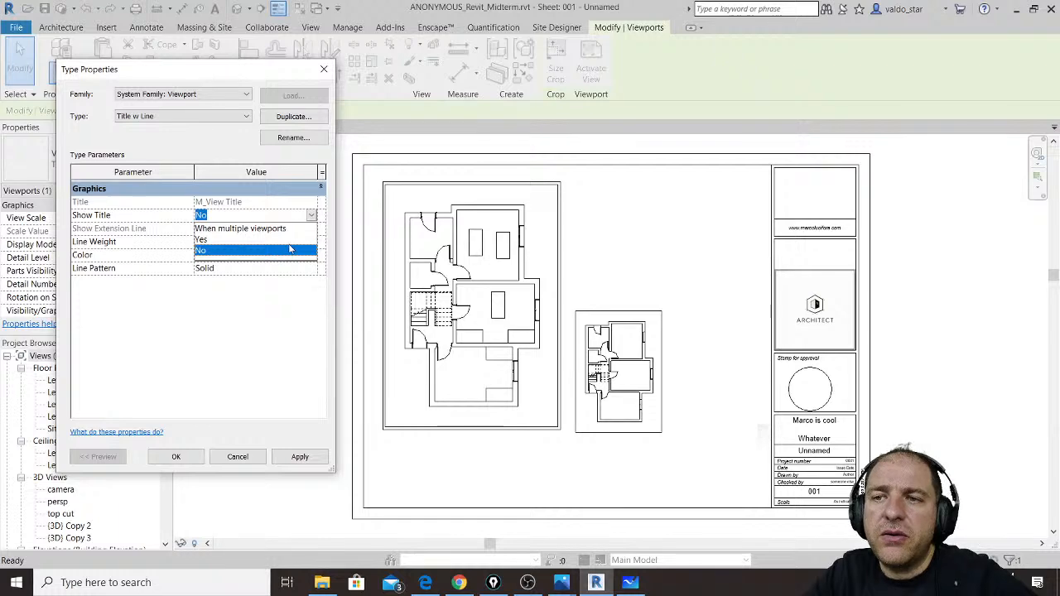
pyautogui.click(239, 466)
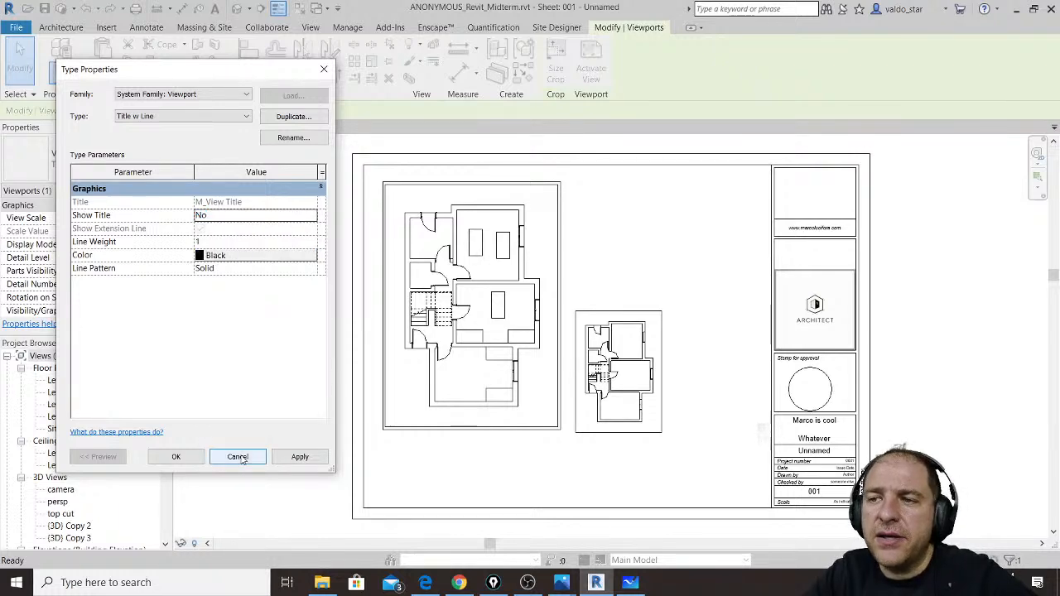
pyautogui.click(243, 460)
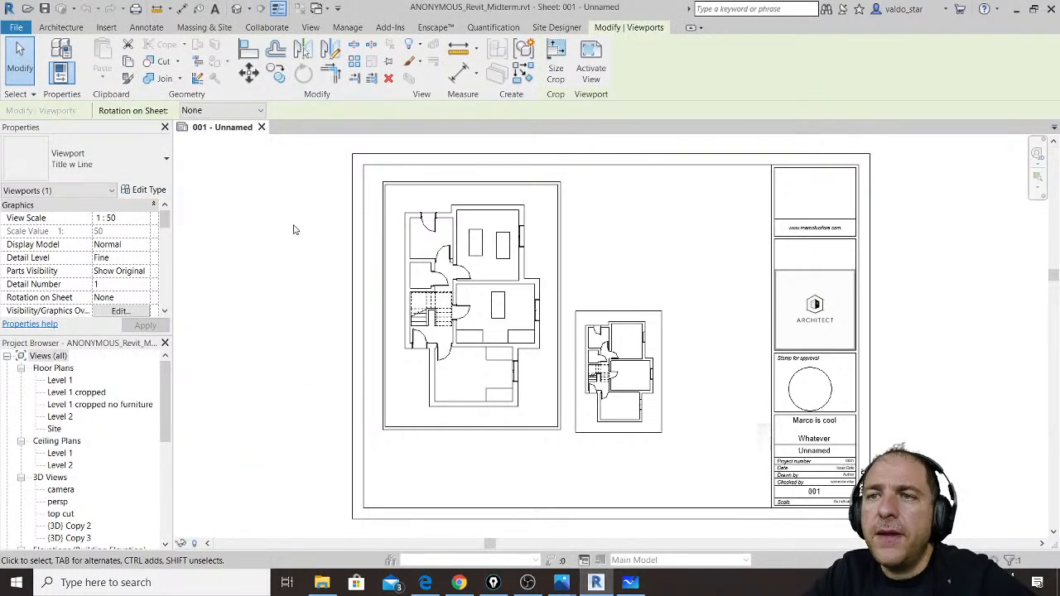
# Step: Add a text note below the large floor plan on sheet 001 with the placeholder text "ujfjuyfjyfjyf jyfyfyf yf uyf iyfi"
pyautogui.click(106, 28)
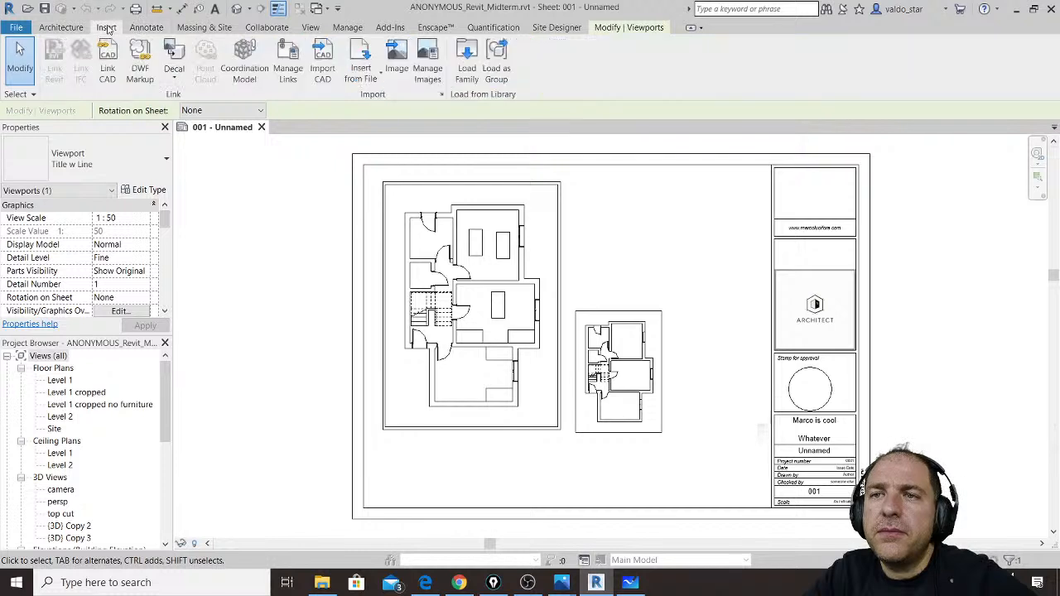
pyautogui.click(154, 34)
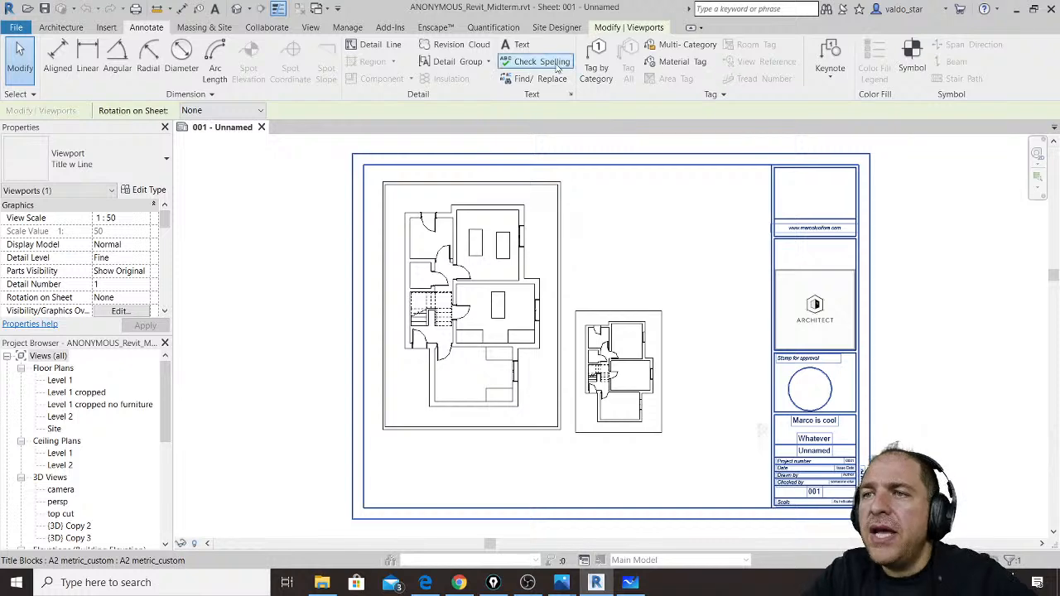
pyautogui.click(517, 47)
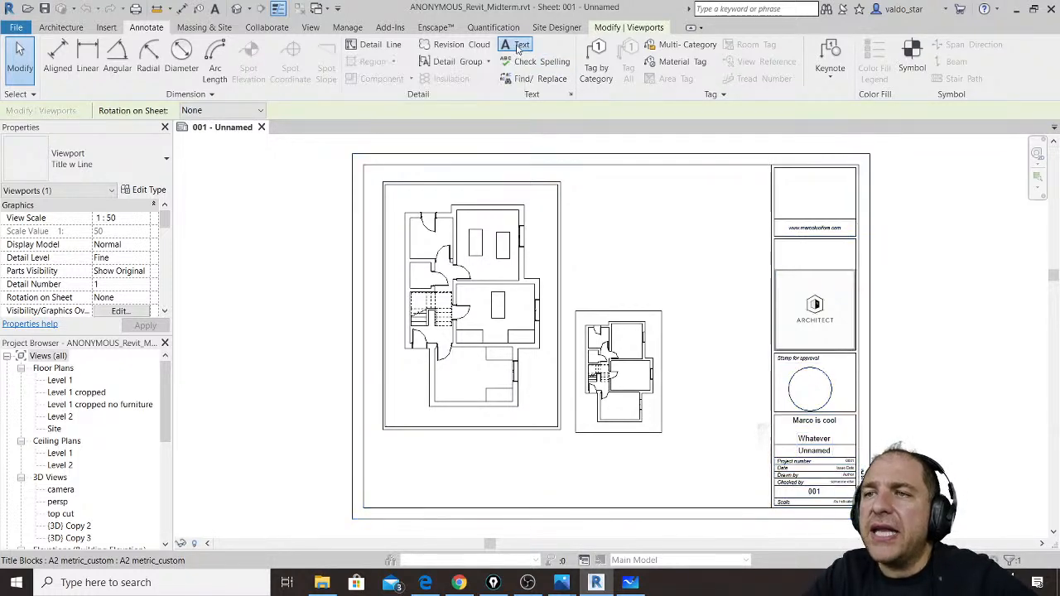
pyautogui.scroll(1, 406, 460)
pyautogui.scroll(1, 406, 460)
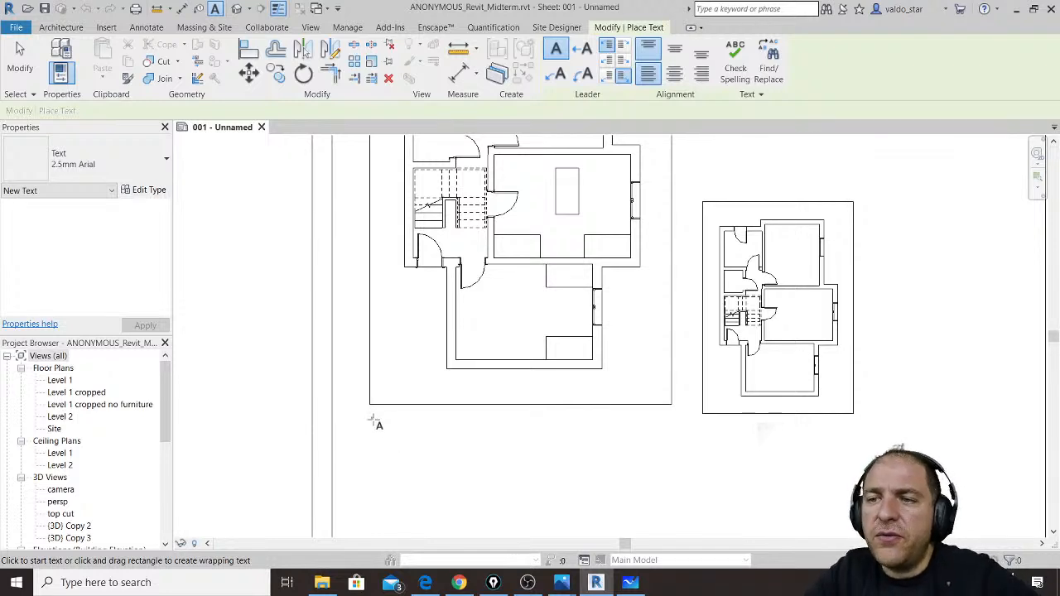
pyautogui.moveTo(371, 414); pyautogui.dragTo(587, 476)
pyautogui.write('dfgdfgdfgfg')
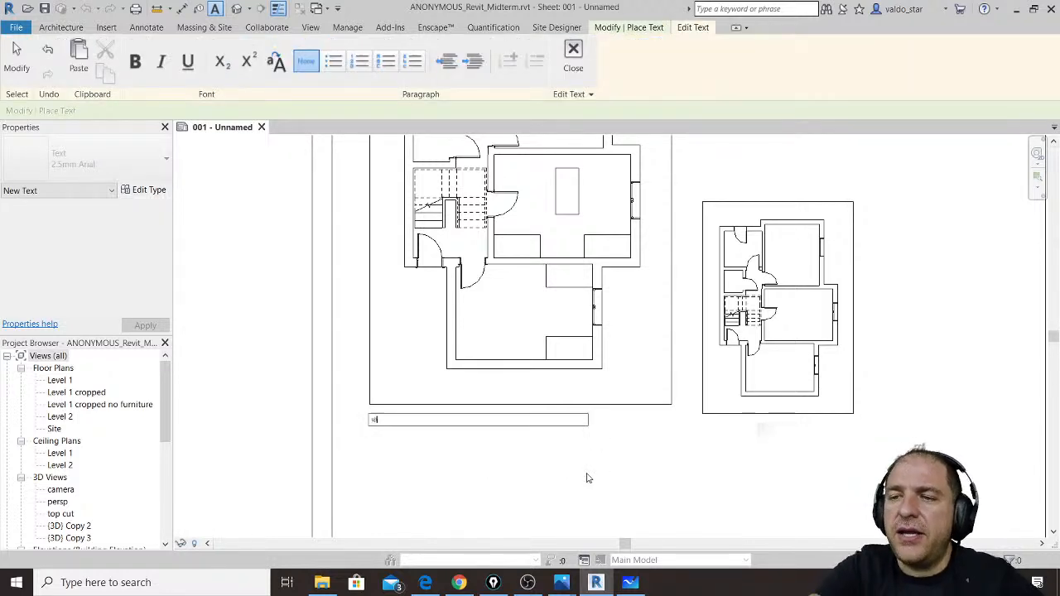
pyautogui.write('dfgdfg')
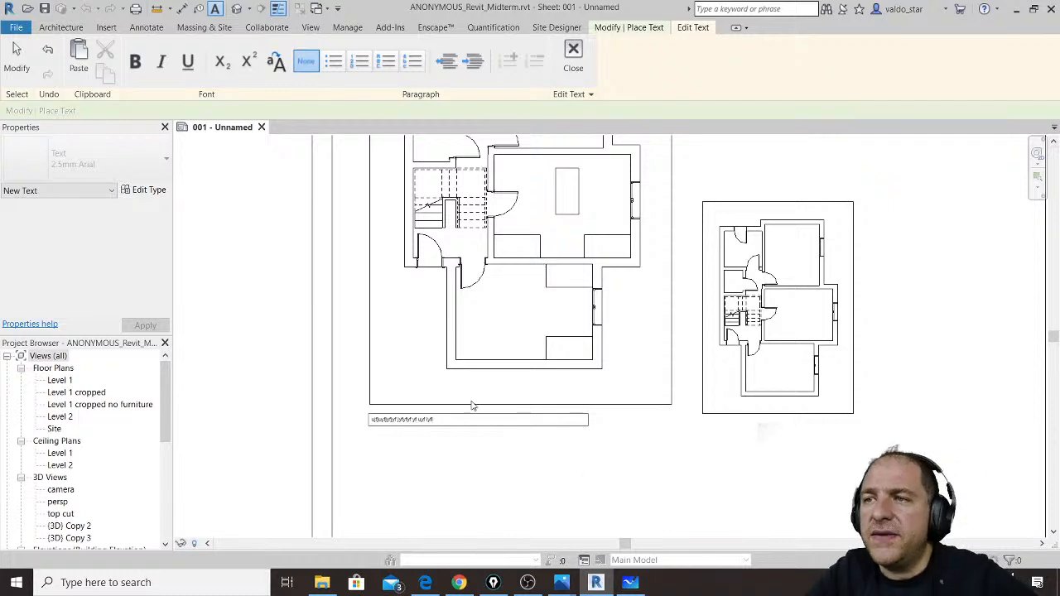
pyautogui.click(352, 280)
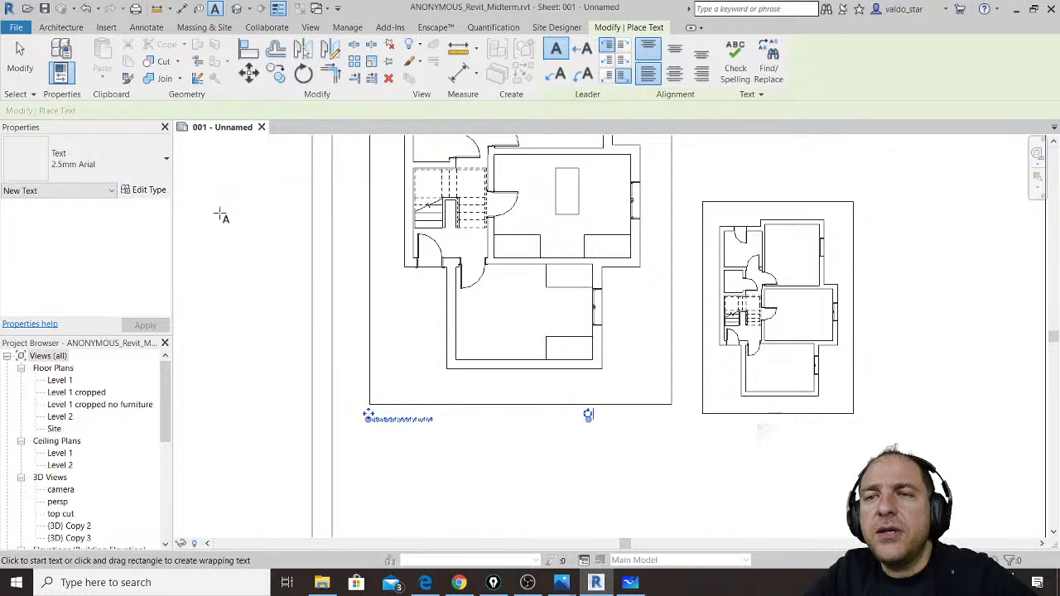
pyautogui.click(20, 58)
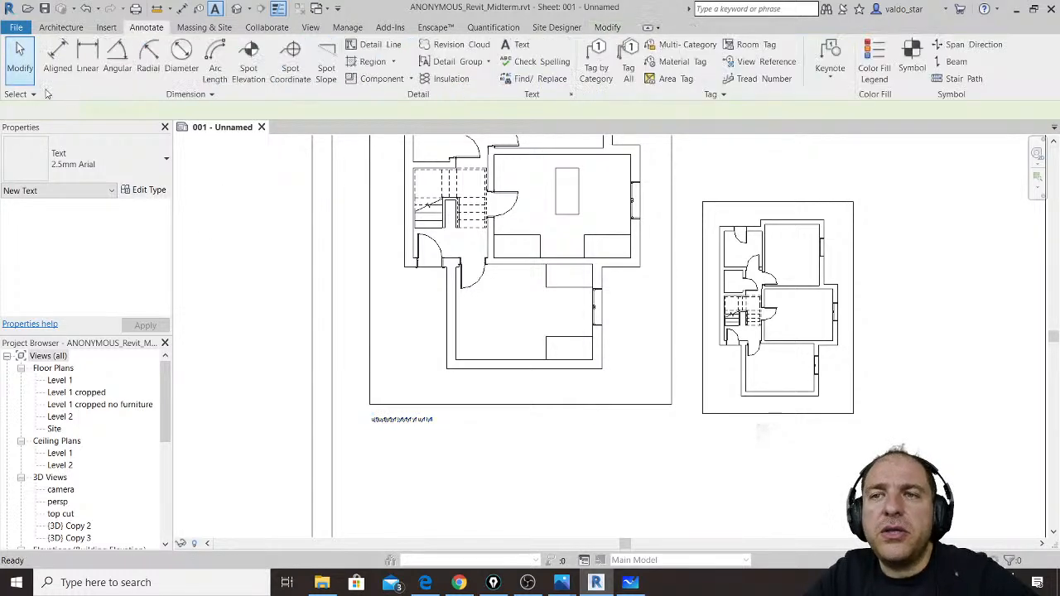
# Step: Set the text size of the note's 2.5mm Arial type to 5 mm
pyautogui.click(430, 424)
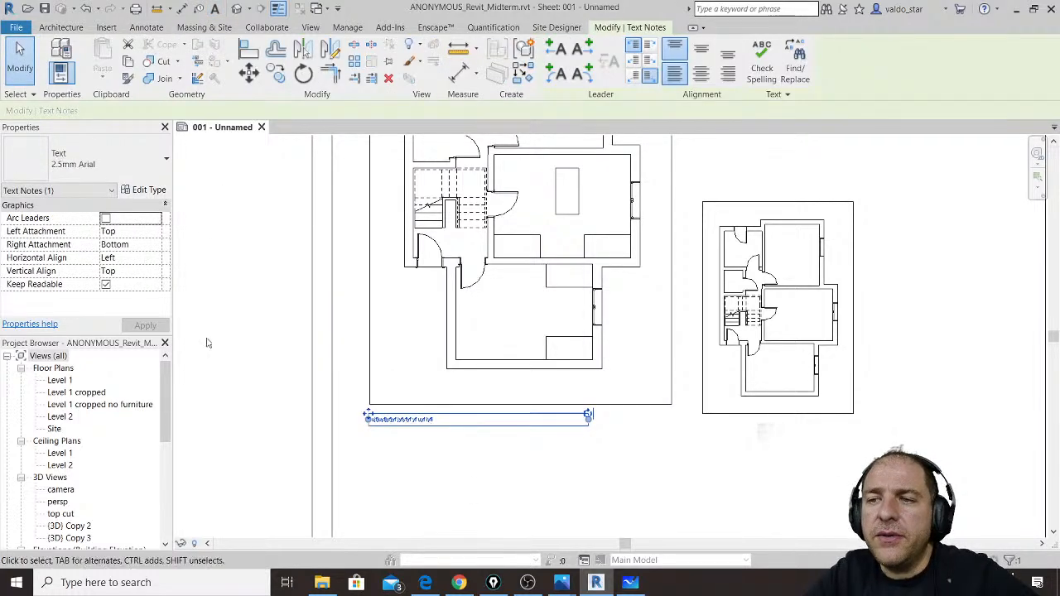
pyautogui.click(151, 190)
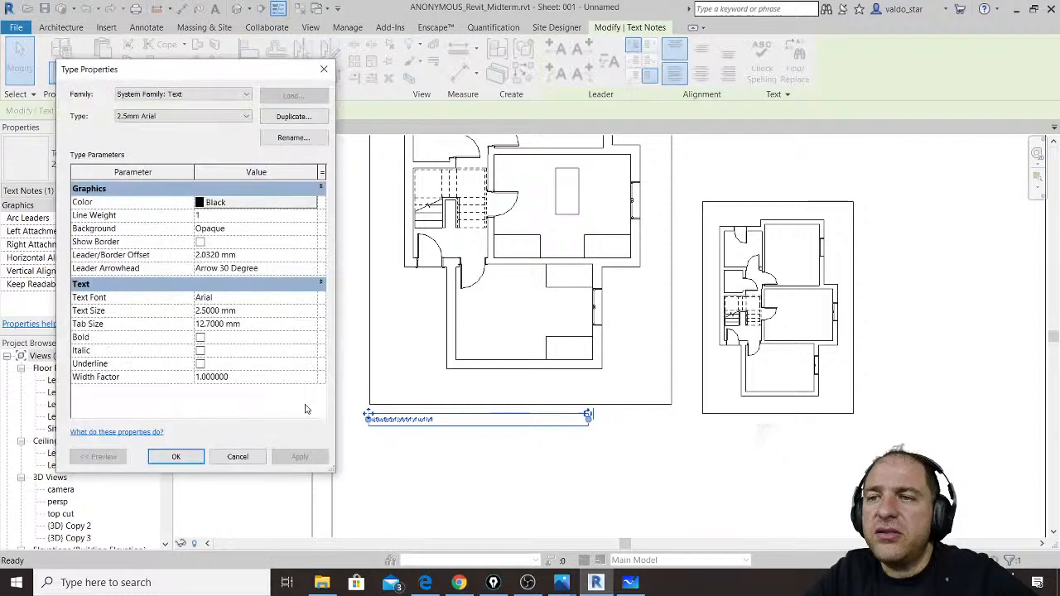
pyautogui.click(255, 311)
pyautogui.write('5')
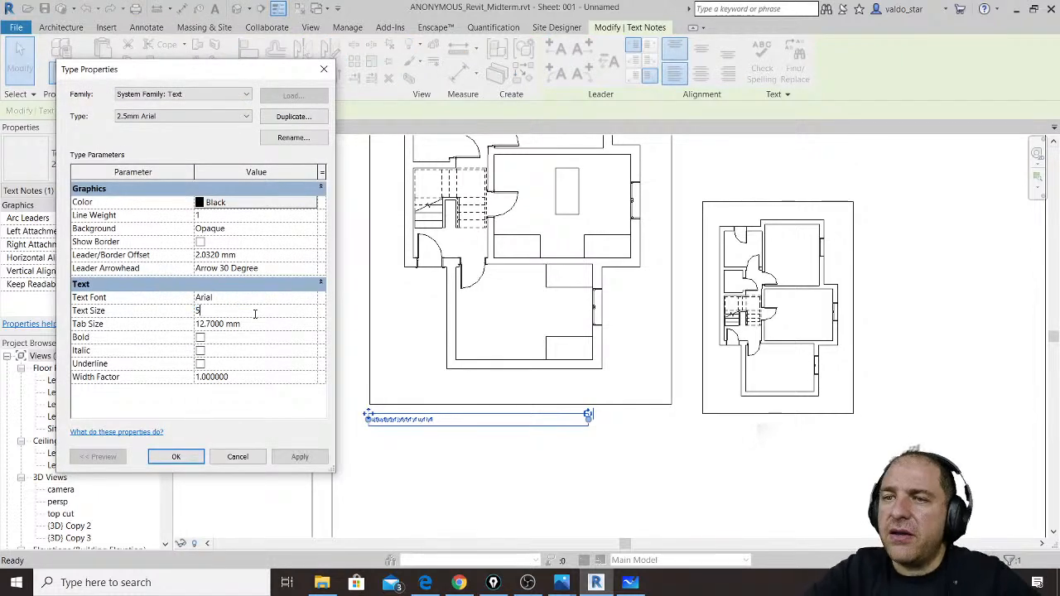
pyautogui.click(175, 457)
pyautogui.click(486, 465)
pyautogui.scroll(-1, 474, 397)
pyautogui.scroll(-2, 608, 384)
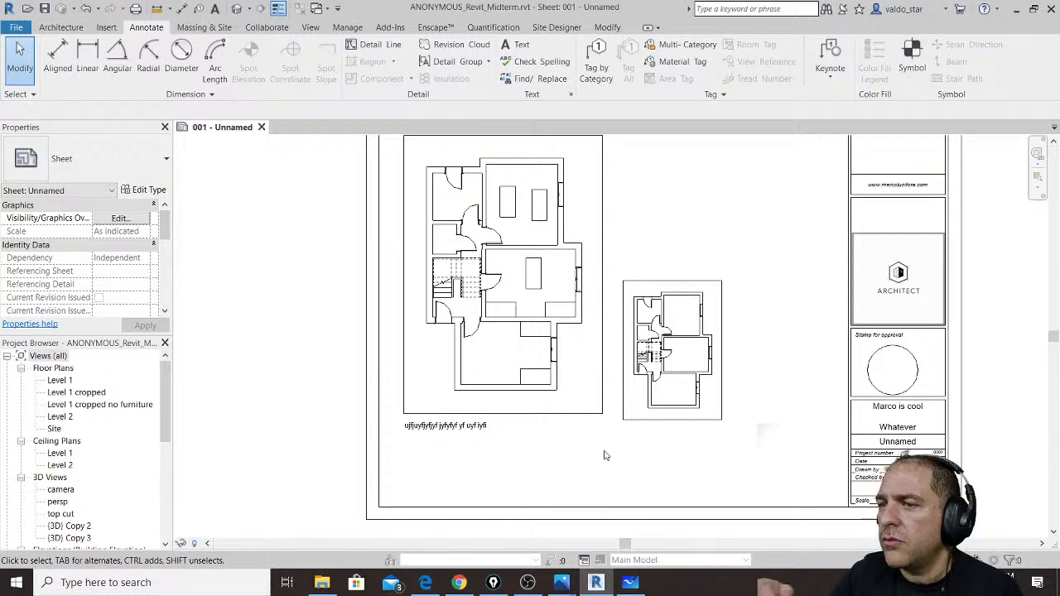
# Step: Turn off the annotation crop and hide the crop region of the large floor plan viewport on sheet 001
pyautogui.click(586, 420)
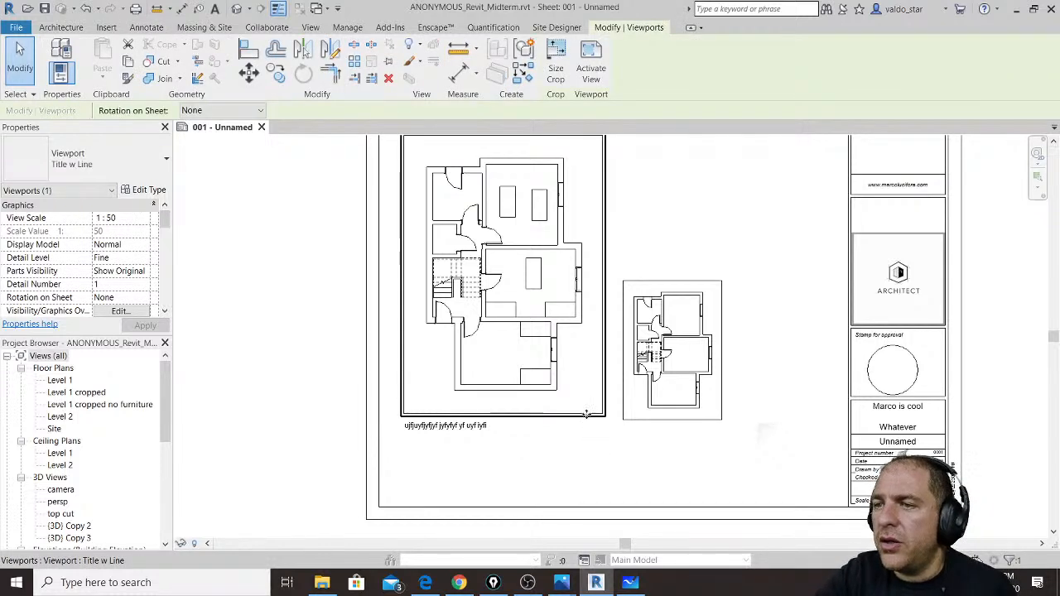
pyautogui.moveTo(166, 224); pyautogui.dragTo(169, 267)
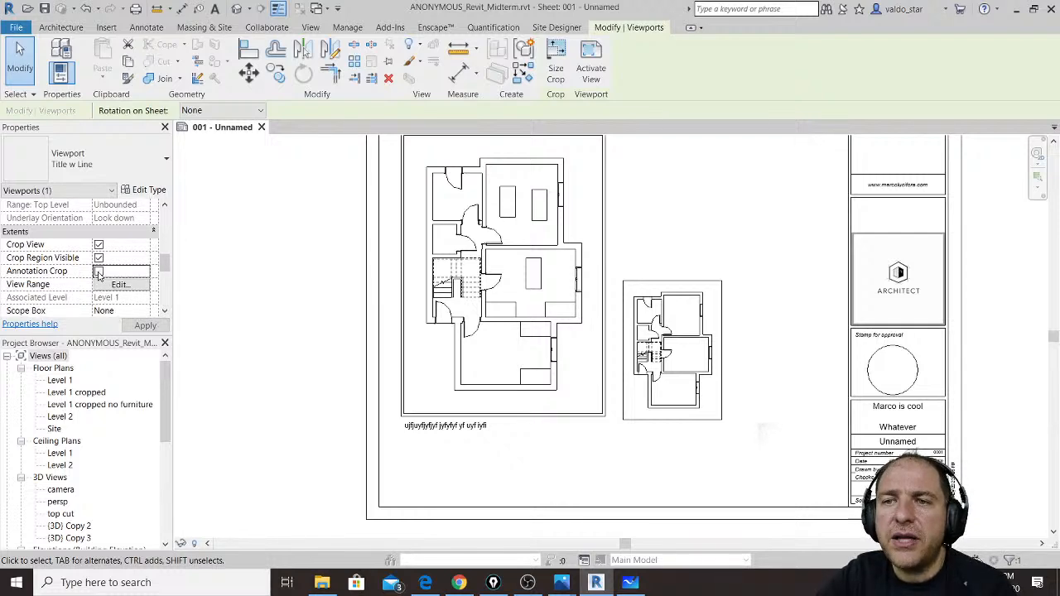
pyautogui.click(249, 281)
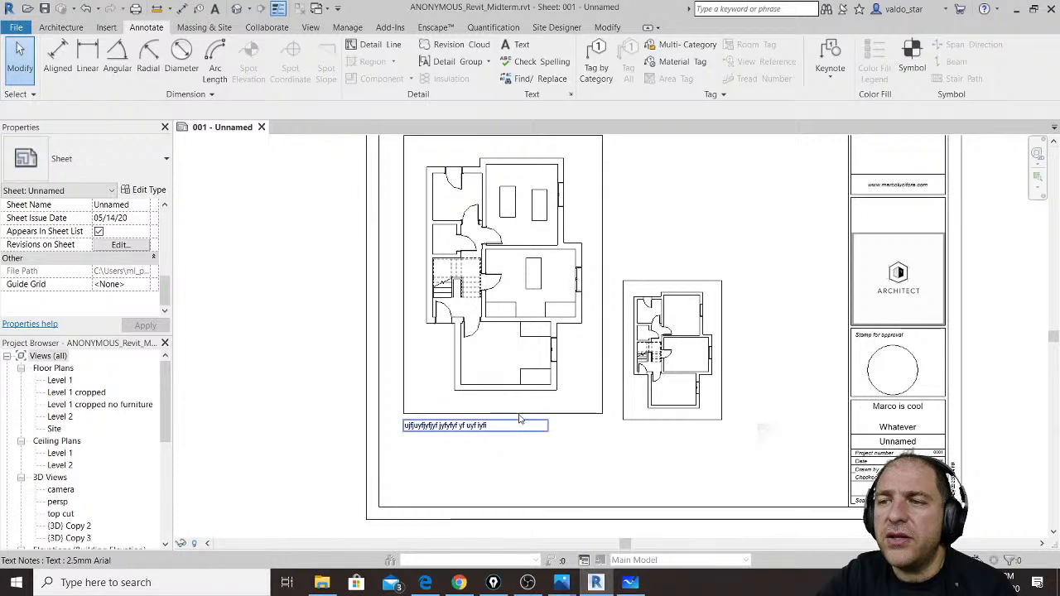
pyautogui.click(462, 398)
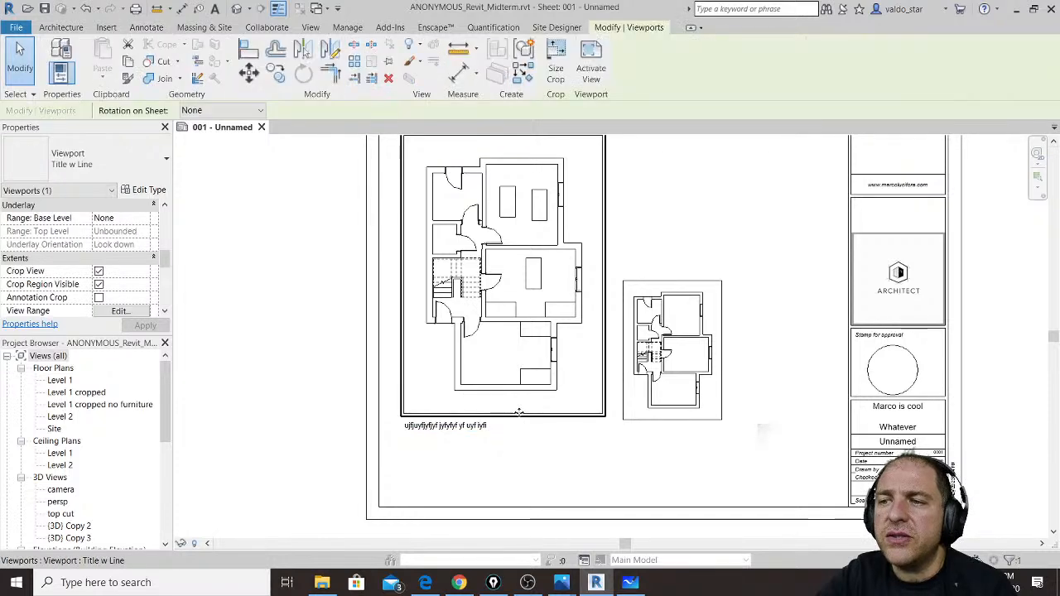
pyautogui.click(99, 285)
pyautogui.click(232, 318)
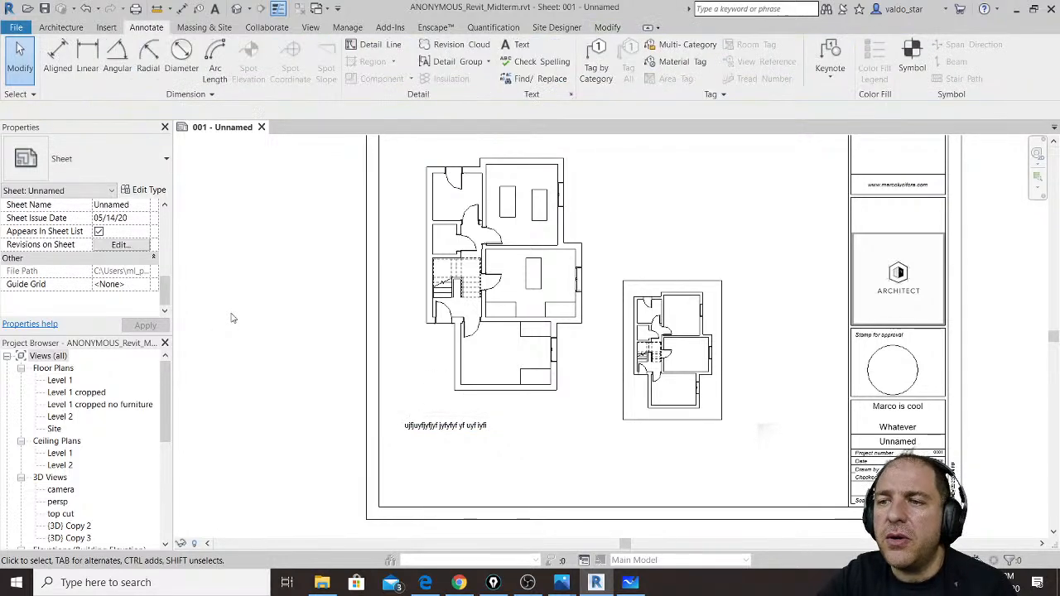
# Step: Hide the crop region and disable the annotation crop of the small floor plan viewport on sheet 001
pyautogui.click(663, 428)
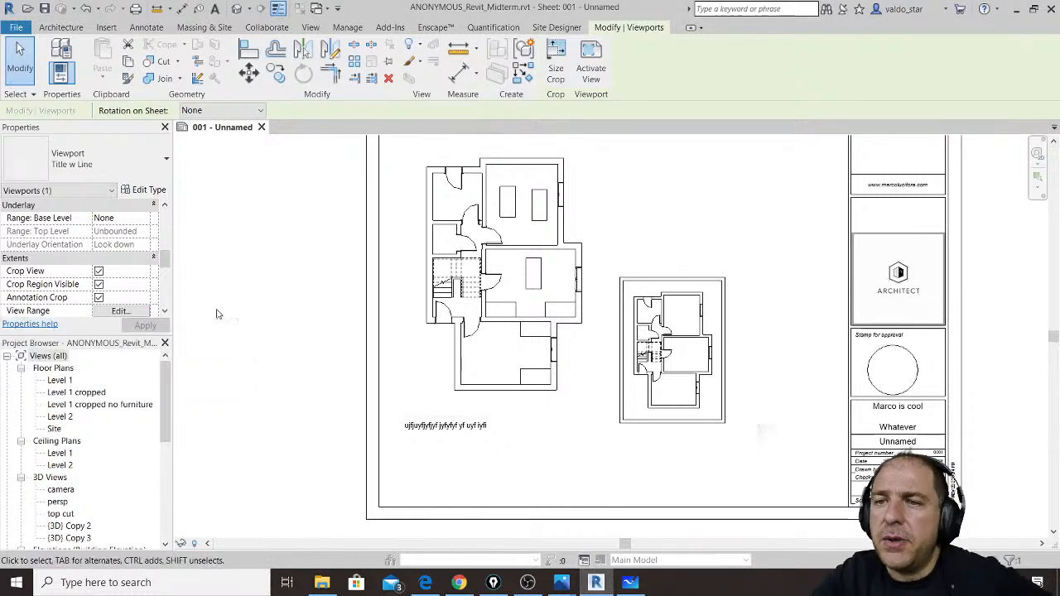
pyautogui.click(98, 284)
pyautogui.click(98, 297)
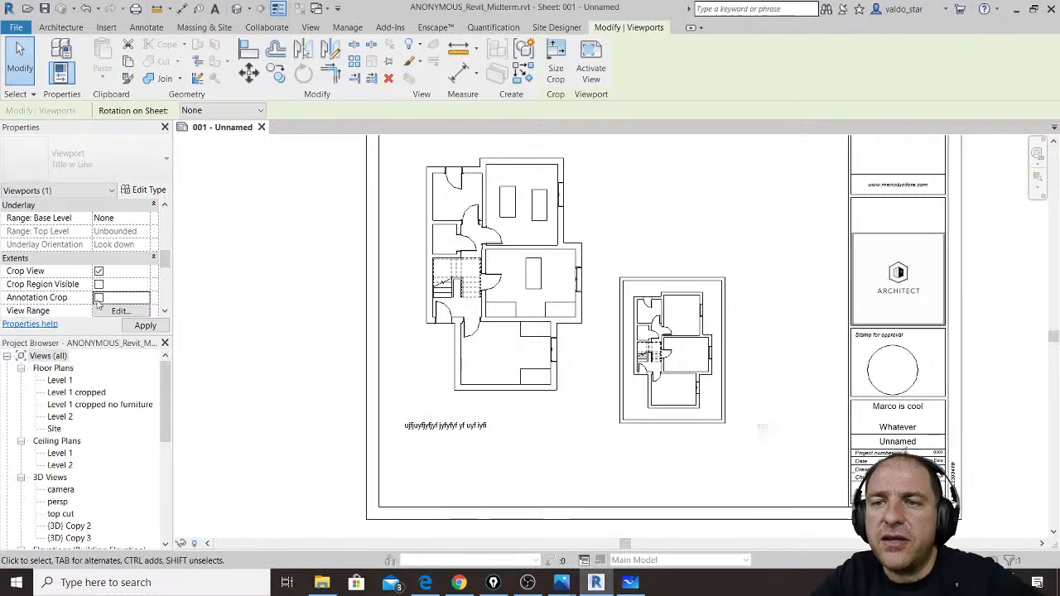
pyautogui.click(146, 326)
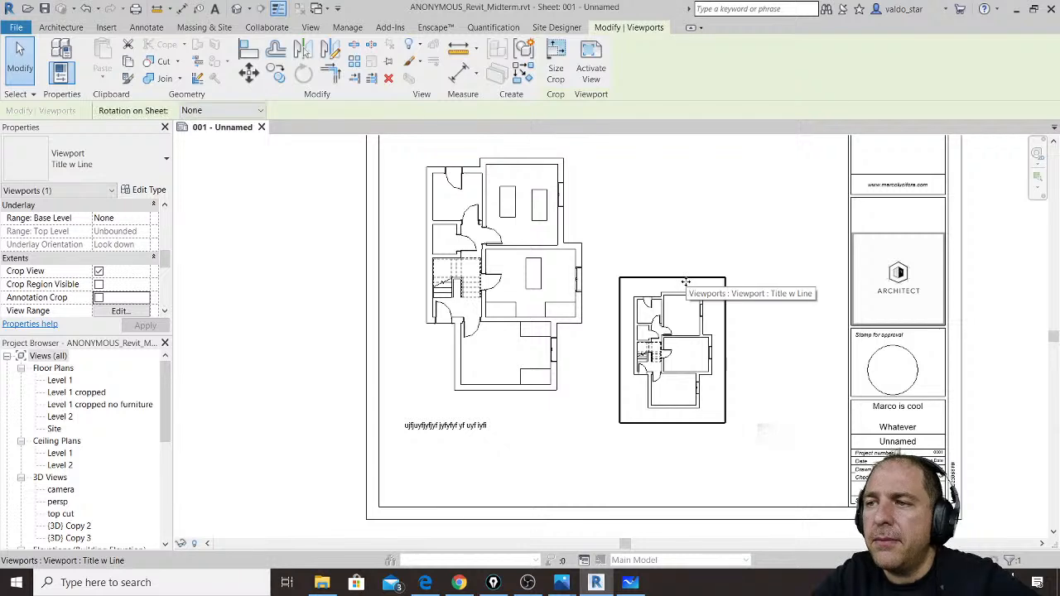
pyautogui.click(766, 341)
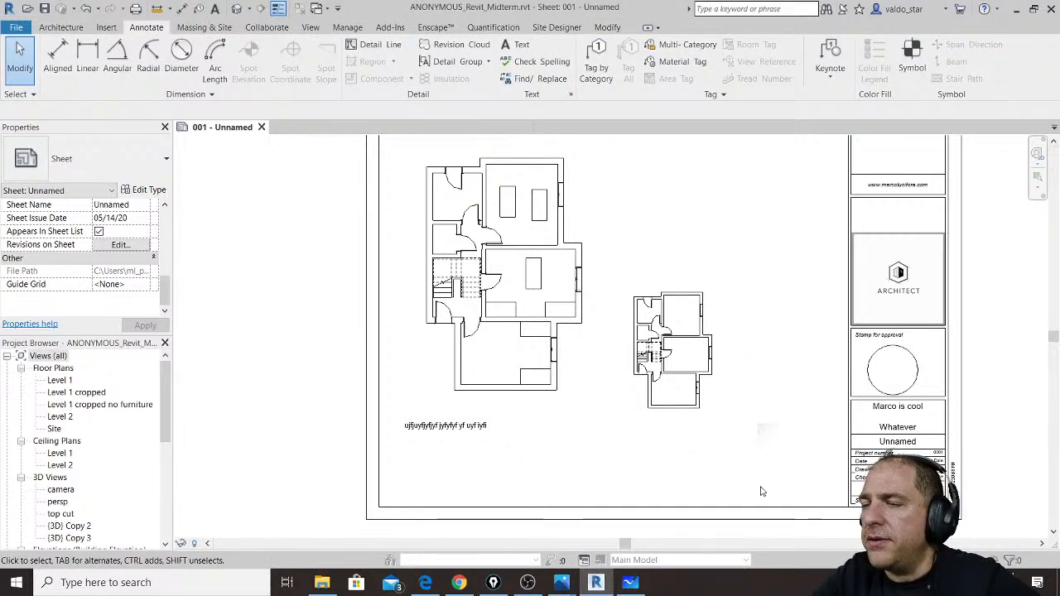
# Step: Open sheet 003 and hide the crop region of the building's exterior perspective viewport
pyautogui.scroll(-2, 116, 484)
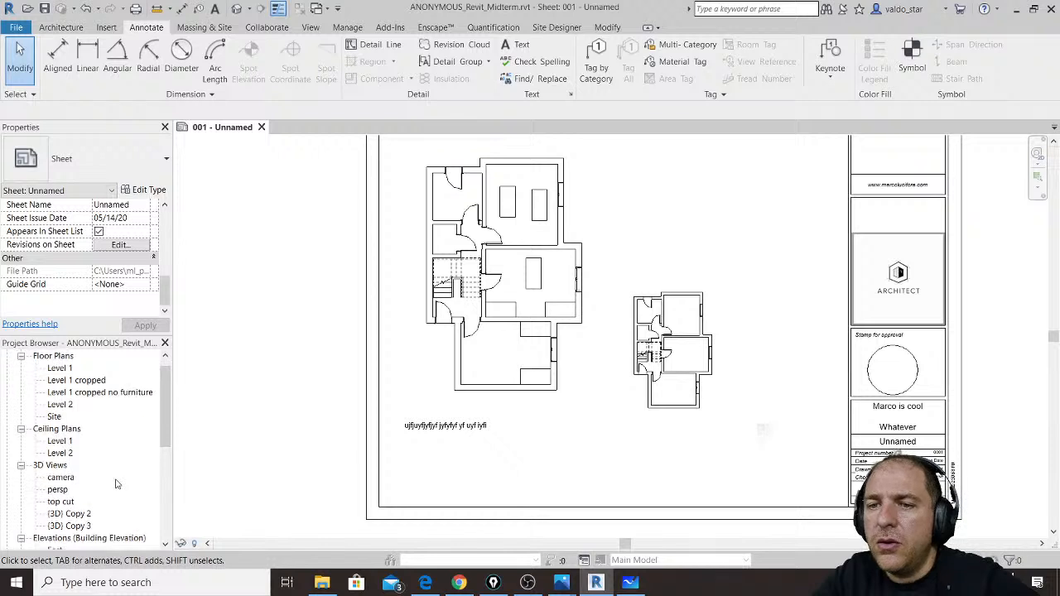
pyautogui.scroll(-4, 101, 454)
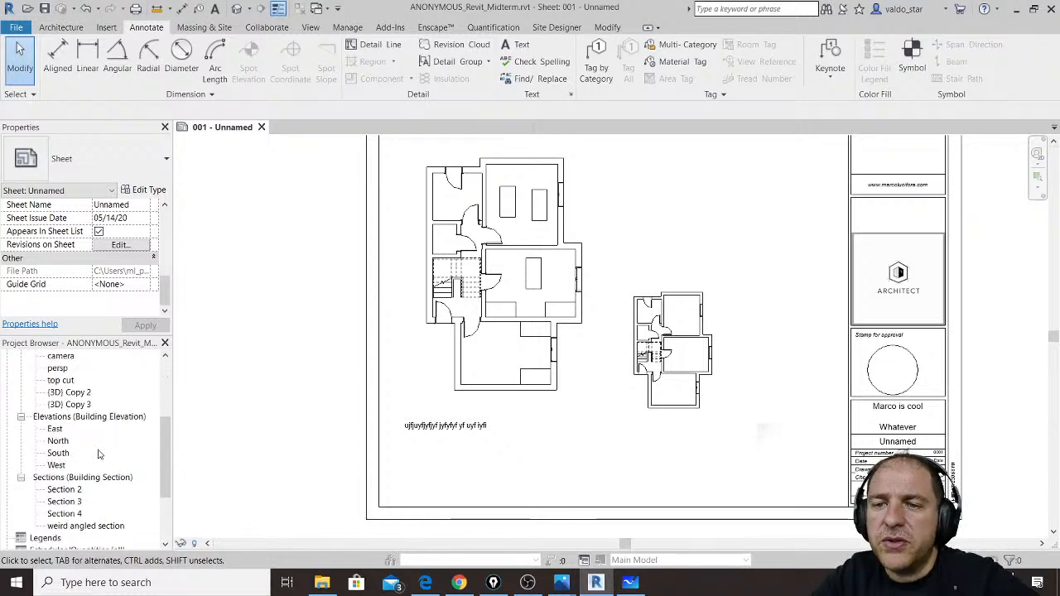
pyautogui.click(86, 503)
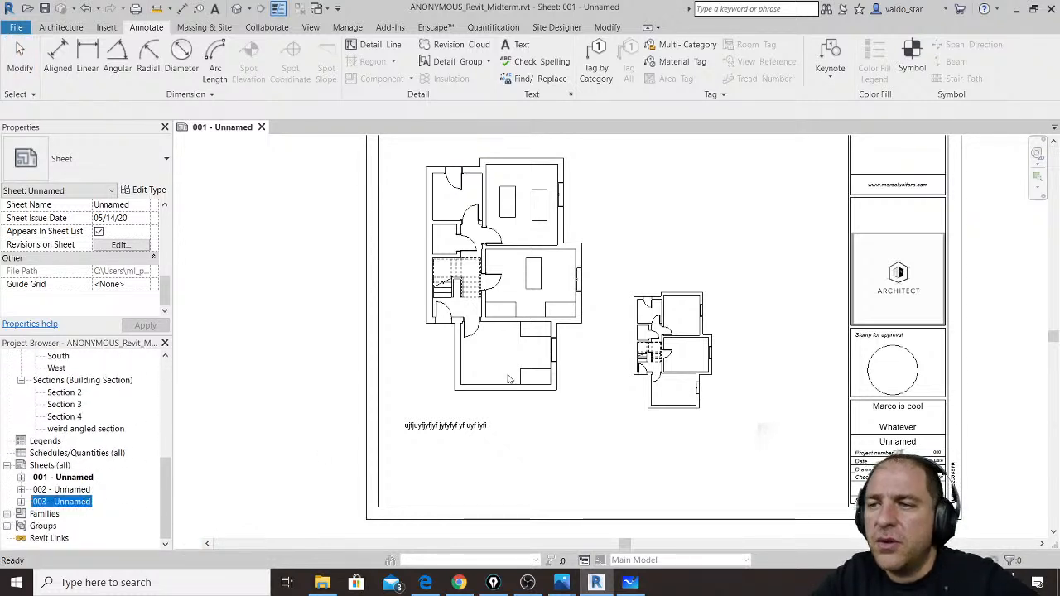
pyautogui.doubleClick(72, 502)
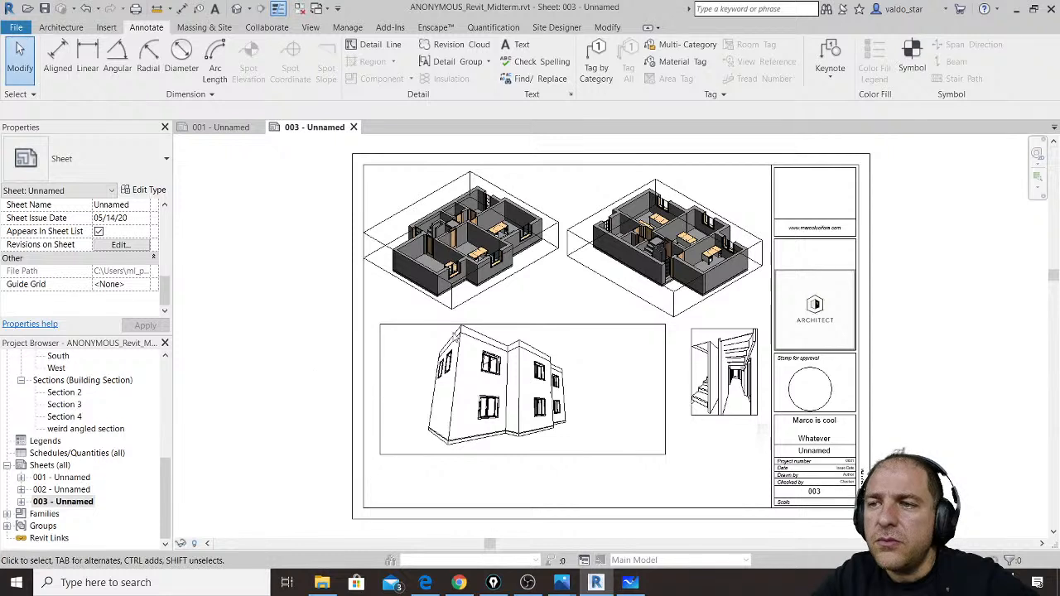
pyautogui.click(558, 325)
pyautogui.moveTo(165, 264)
pyautogui.mouseDown()
pyautogui.moveTo(164, 302)
pyautogui.moveTo(167, 250)
pyautogui.mouseUp()
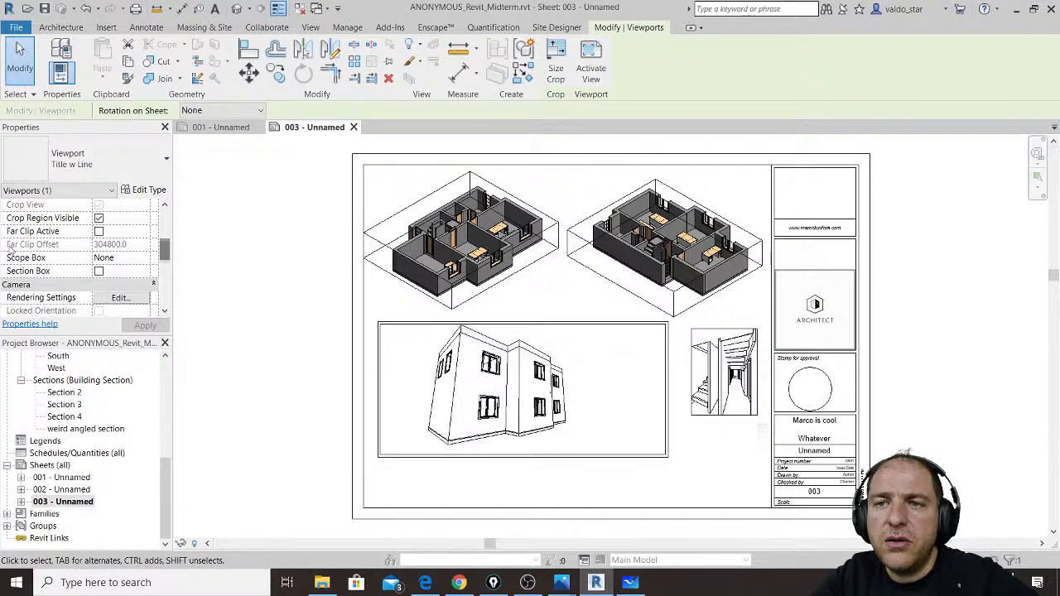
pyautogui.click(99, 218)
pyautogui.click(265, 295)
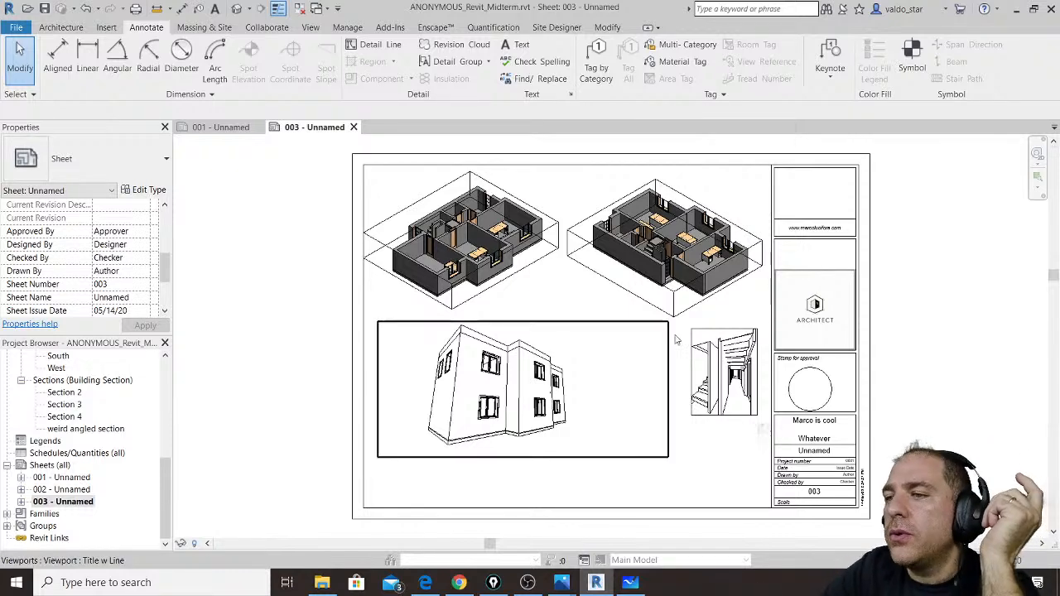
# Step: Hide the crop region of the small interior camera viewport on sheet 003
pyautogui.click(721, 339)
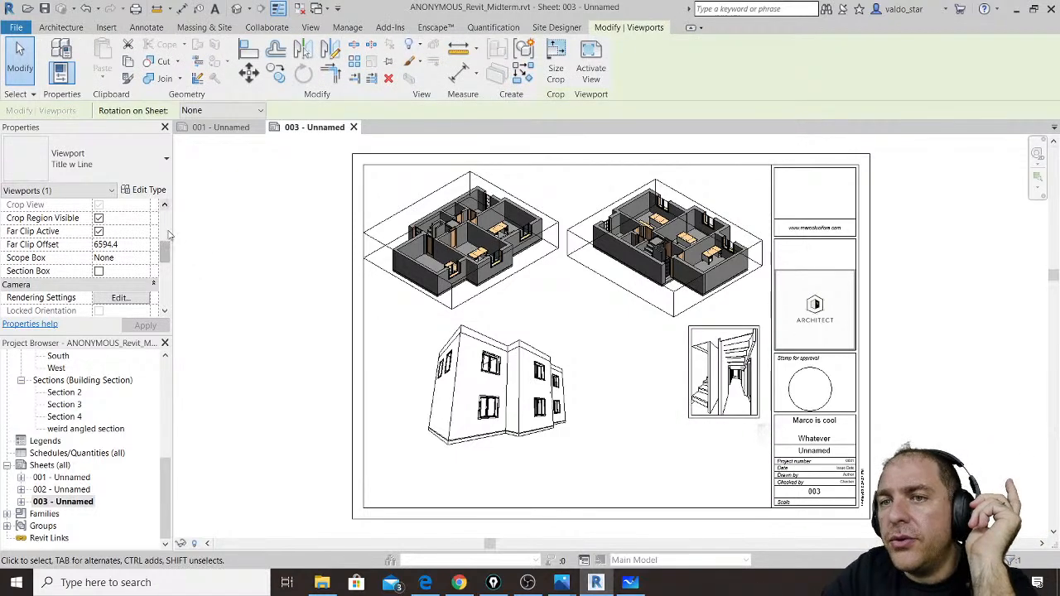
pyautogui.scroll(1, 164, 245)
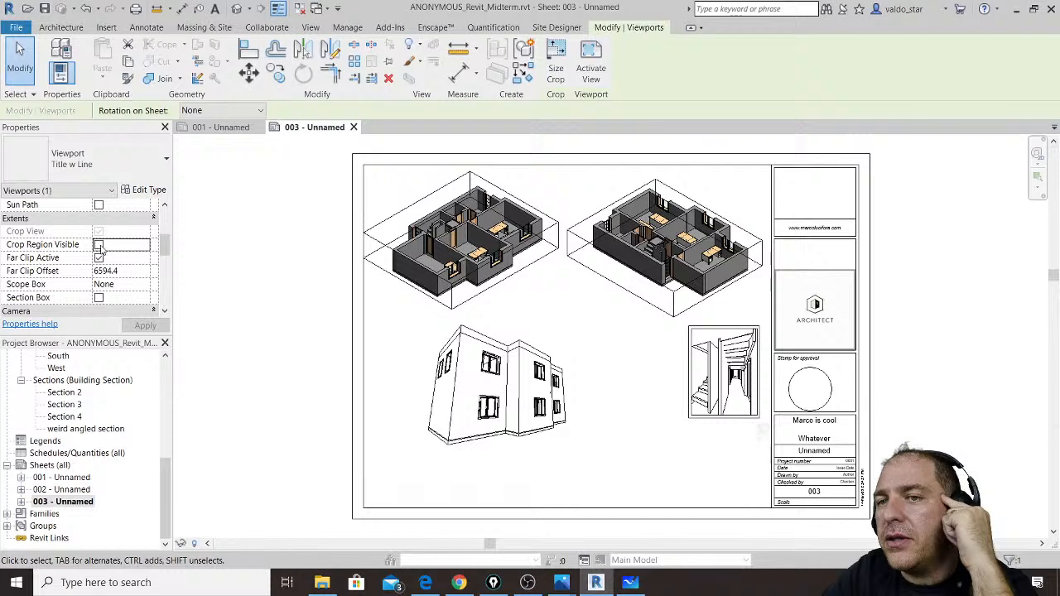
pyautogui.click(98, 246)
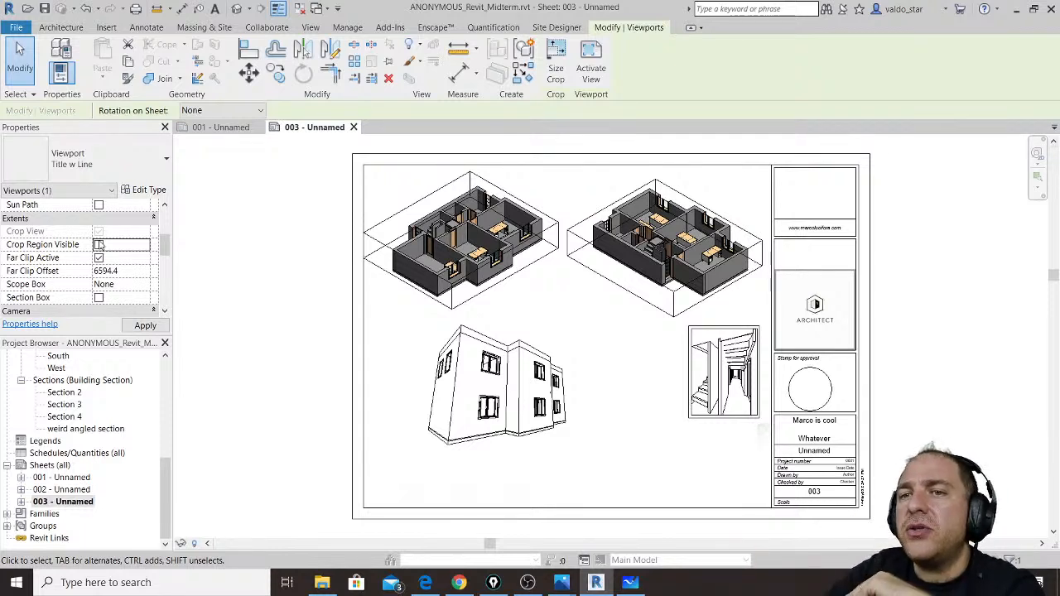
pyautogui.click(145, 326)
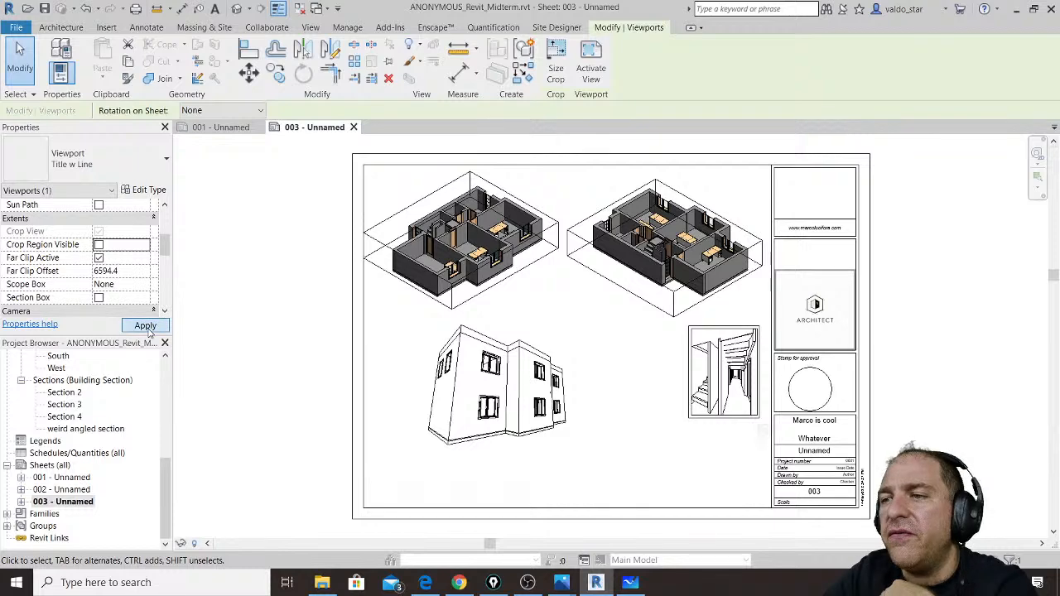
pyautogui.press('Escape')
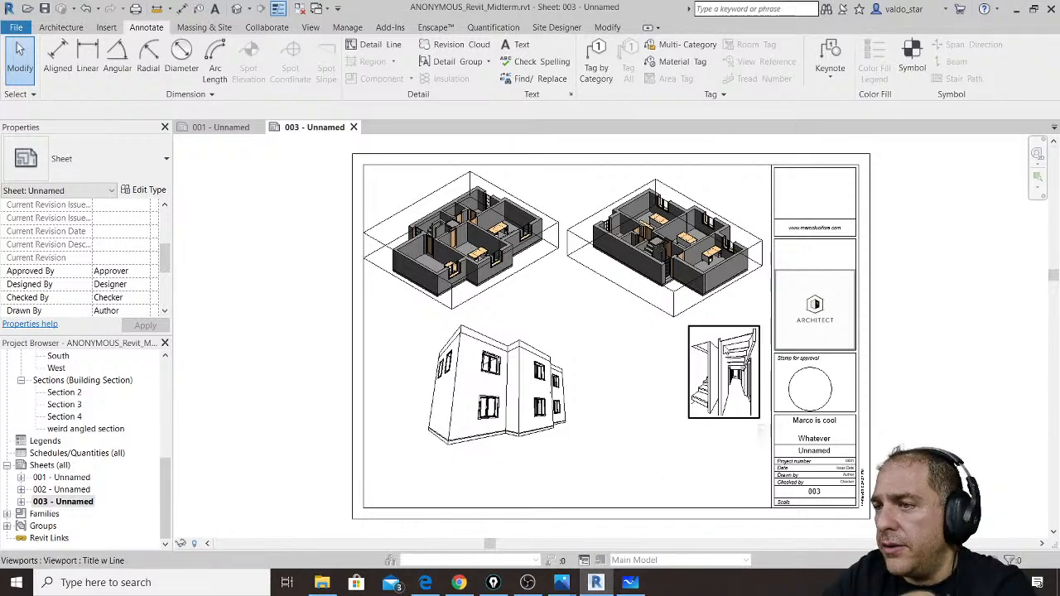
# Step: Move the interior camera viewport slightly down and closer to the exterior perspective, and return to sheet 001
pyautogui.moveTo(726, 369); pyautogui.dragTo(684, 386)
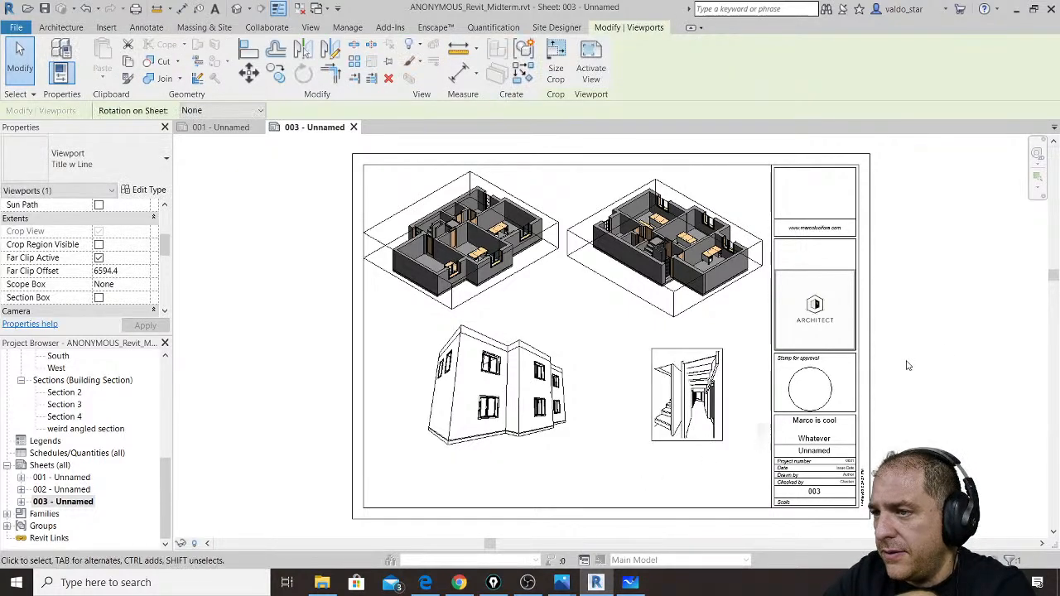
pyautogui.click(938, 373)
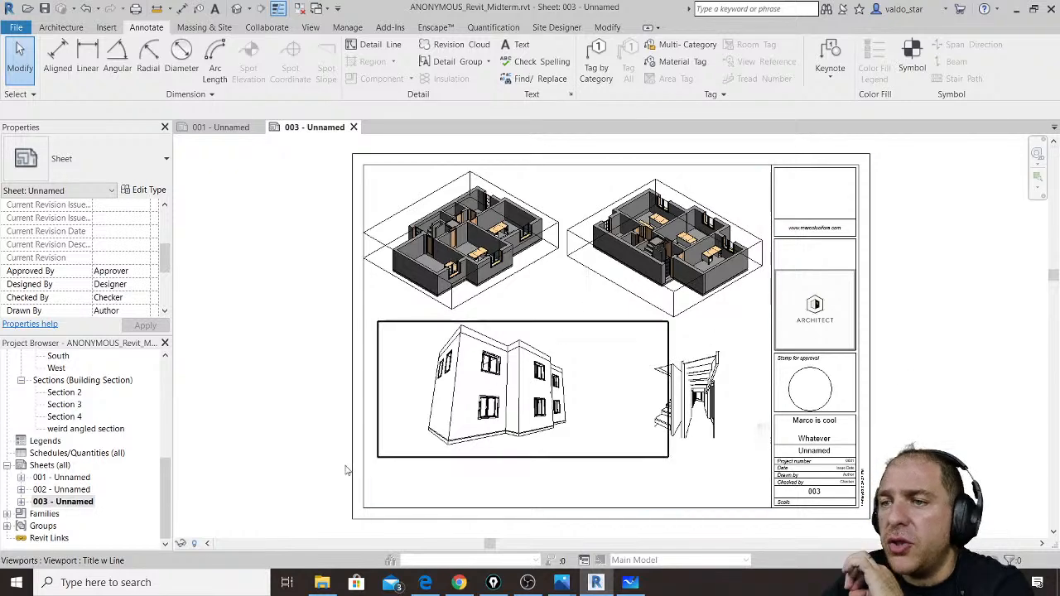
pyautogui.doubleClick(61, 477)
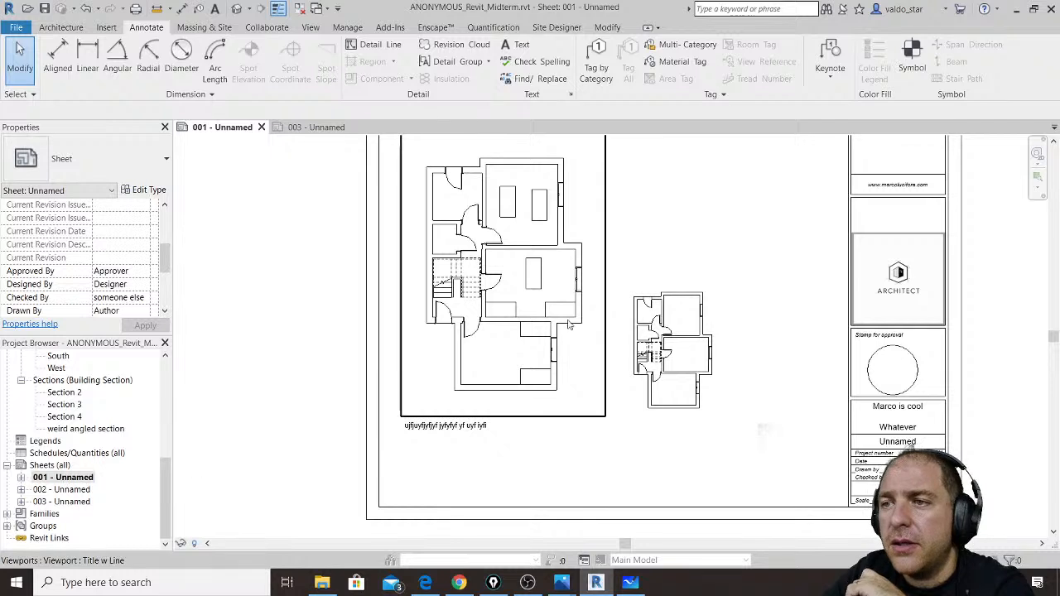
# Step: Switch the large floor plan viewport's cropping off and back on, and make its crop region visible on sheet 001
pyautogui.click(569, 325)
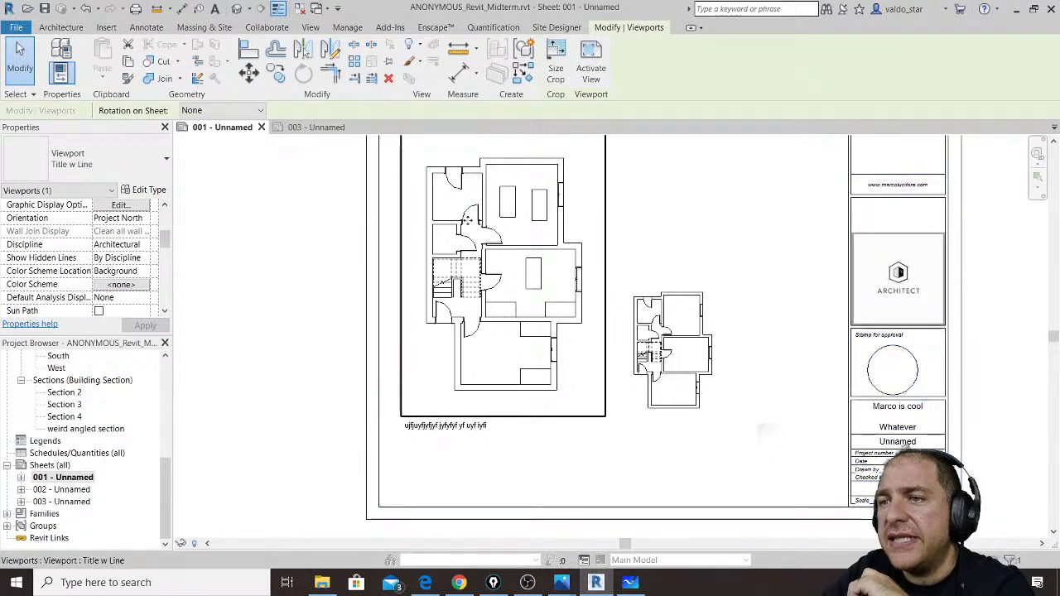
pyautogui.scroll(-4, 153, 253)
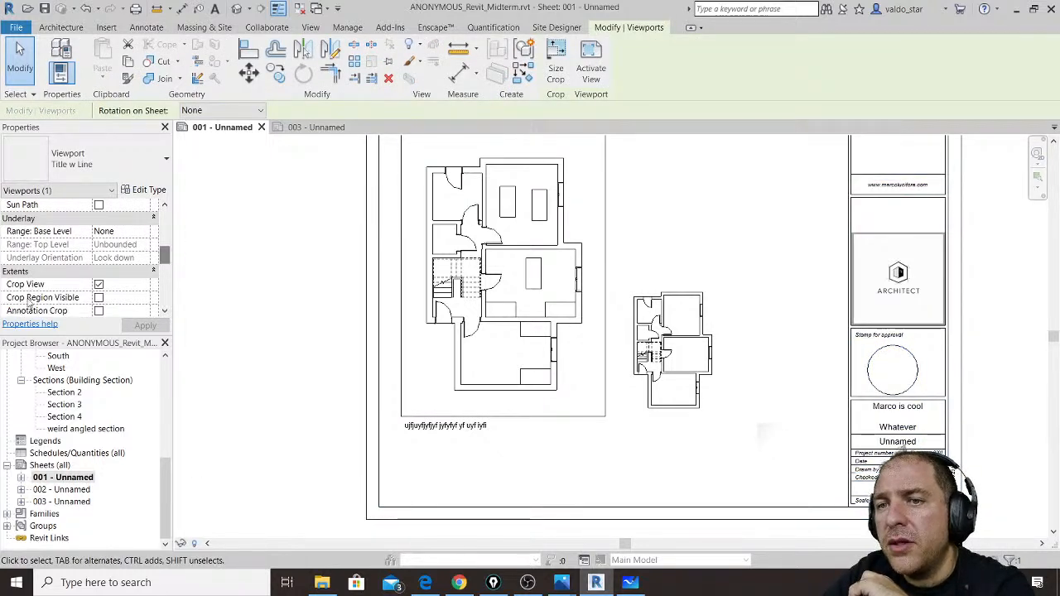
pyautogui.click(99, 285)
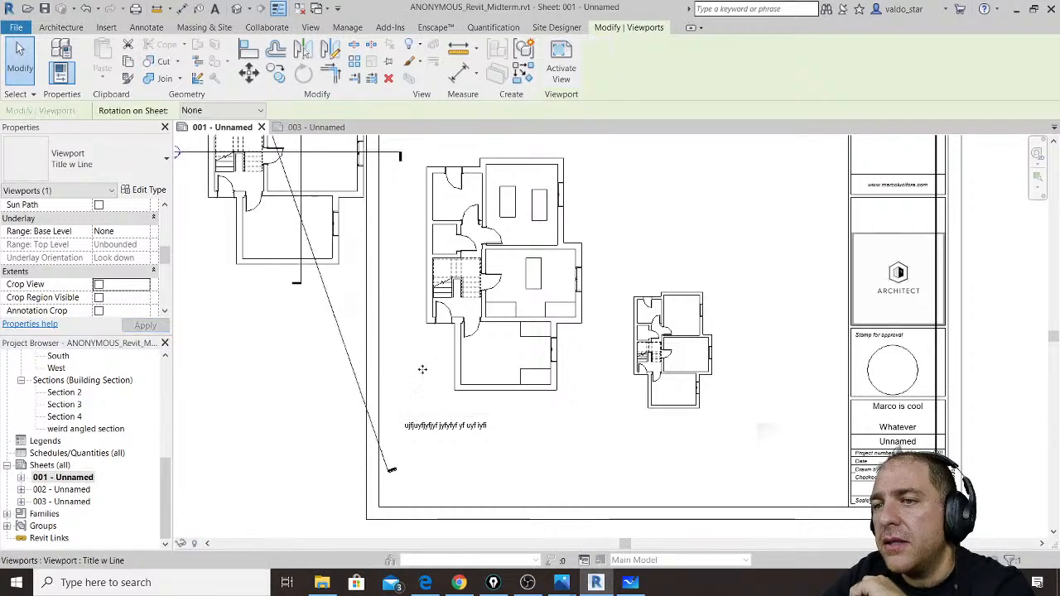
pyautogui.scroll(-2, 580, 419)
pyautogui.scroll(-2, 611, 317)
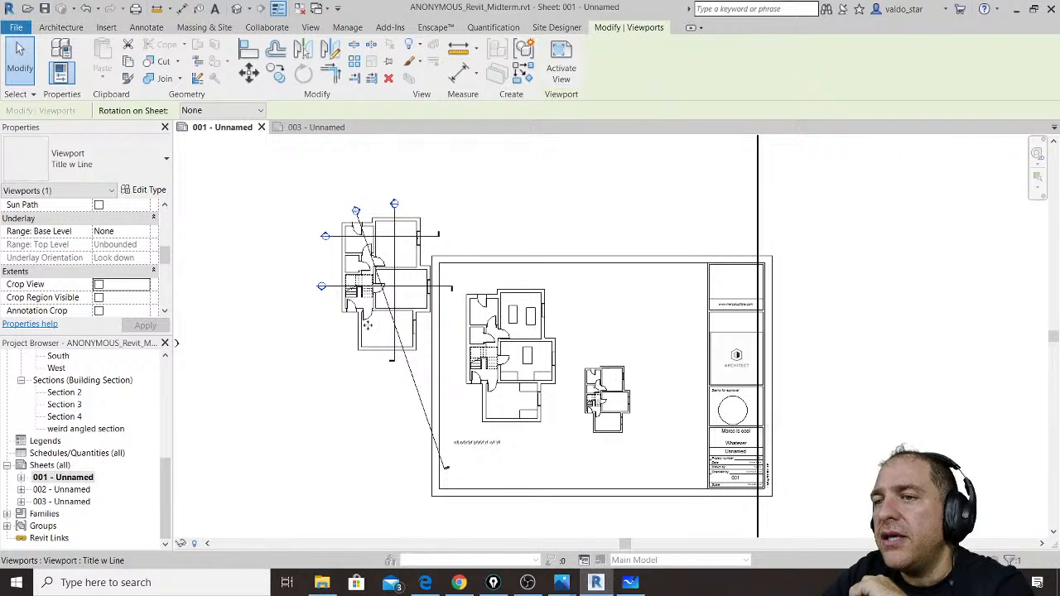
pyautogui.click(99, 285)
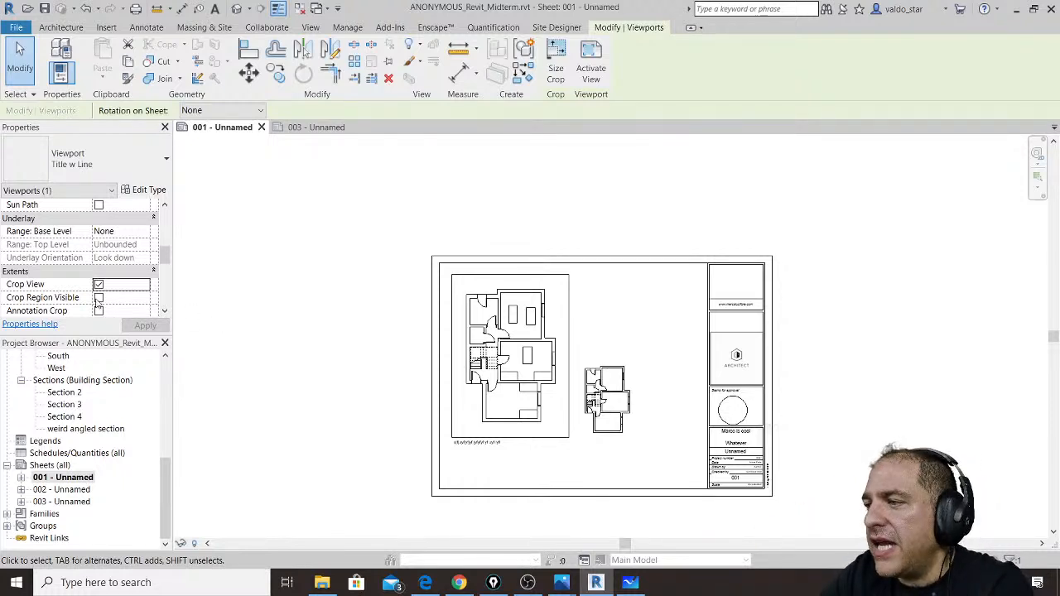
pyautogui.click(98, 299)
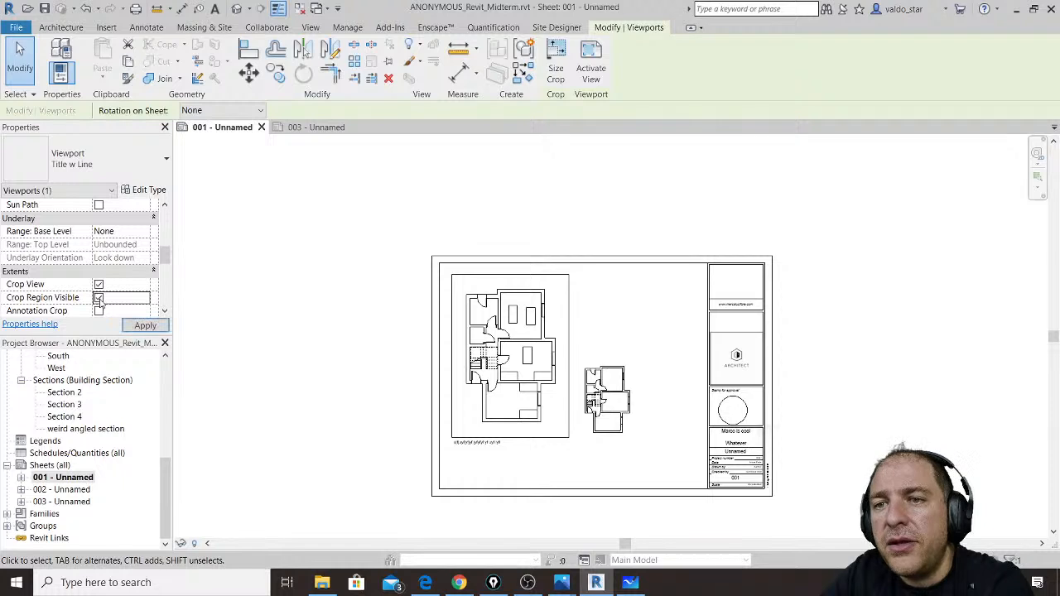
pyautogui.click(303, 337)
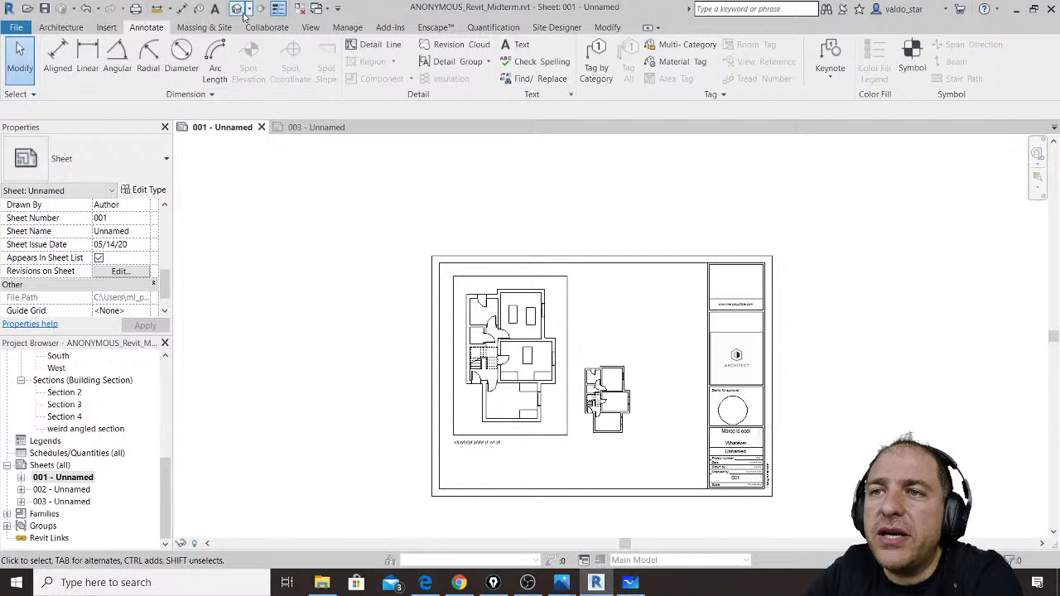
# Step: In the Level 1 floor plan, place a perspective camera southwest of the buildings facing northeast, and widen its view to fit both buildings
pyautogui.moveTo(170, 484); pyautogui.dragTo(178, 373)
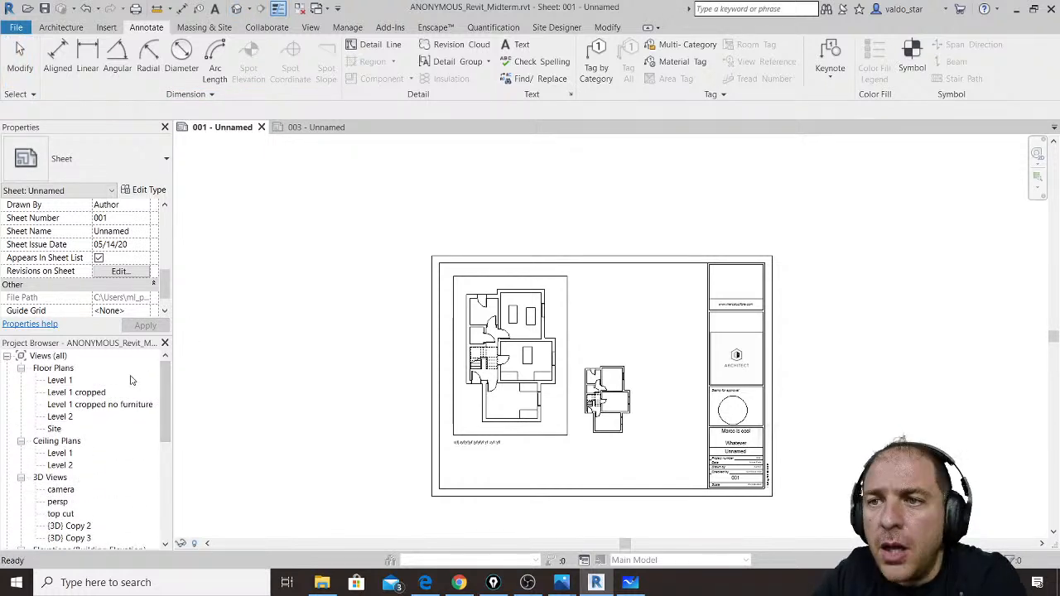
pyautogui.click(60, 381)
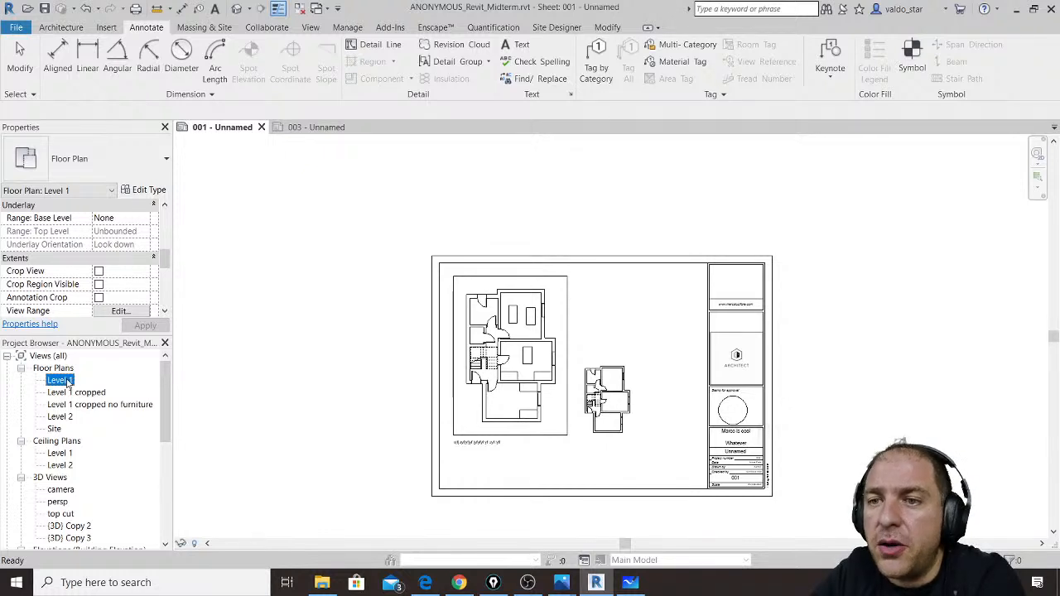
pyautogui.doubleClick(60, 380)
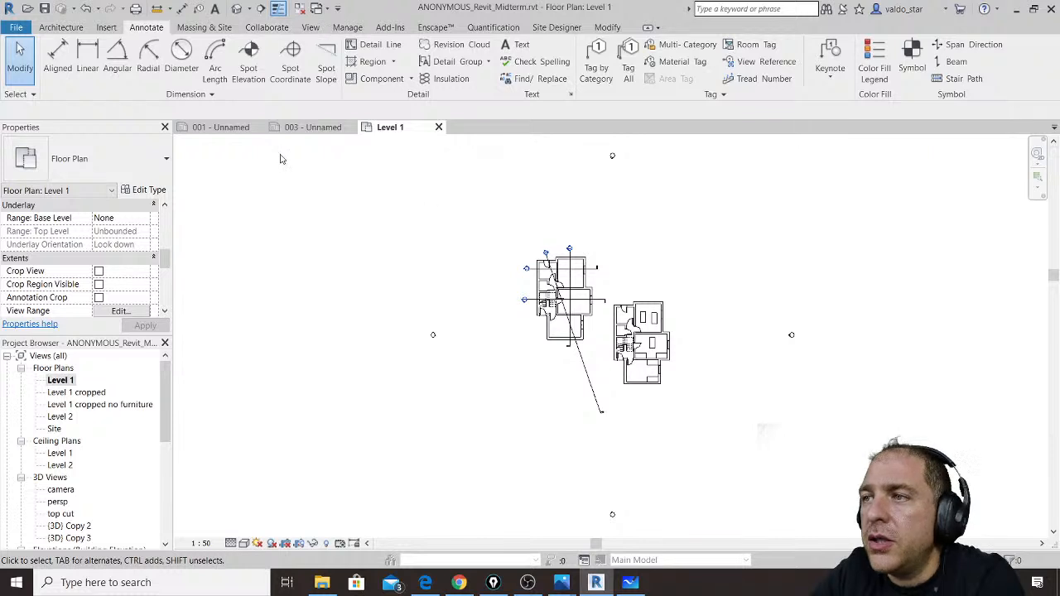
pyautogui.click(248, 8)
pyautogui.click(203, 43)
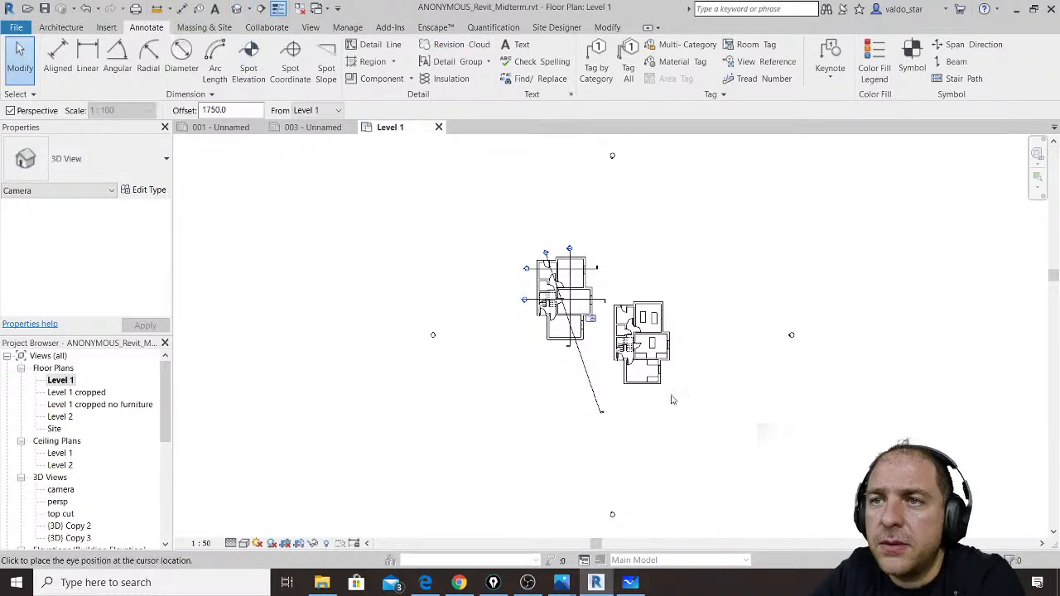
pyautogui.click(540, 458)
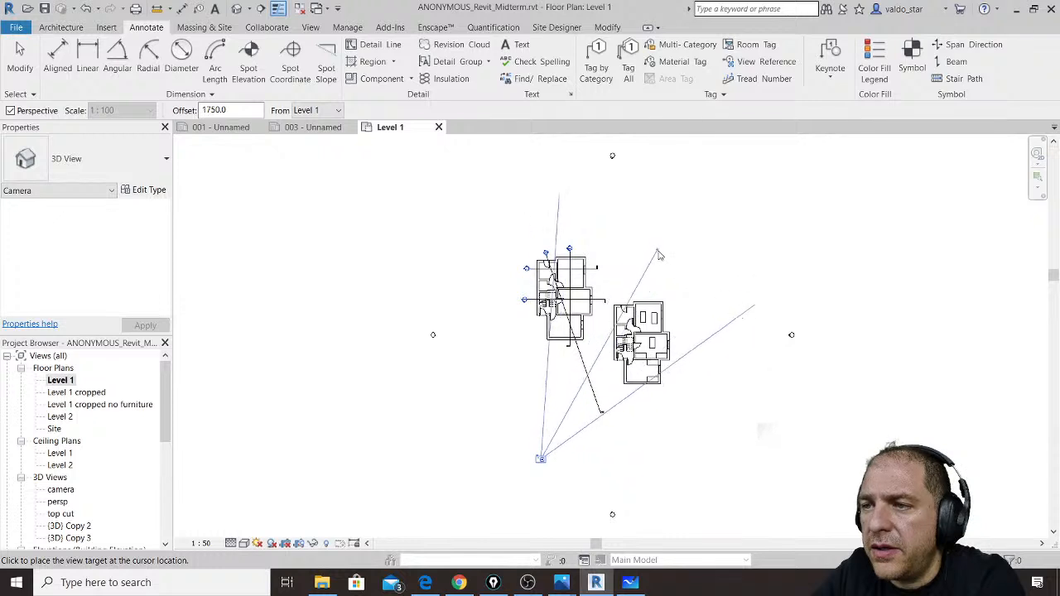
pyautogui.click(658, 242)
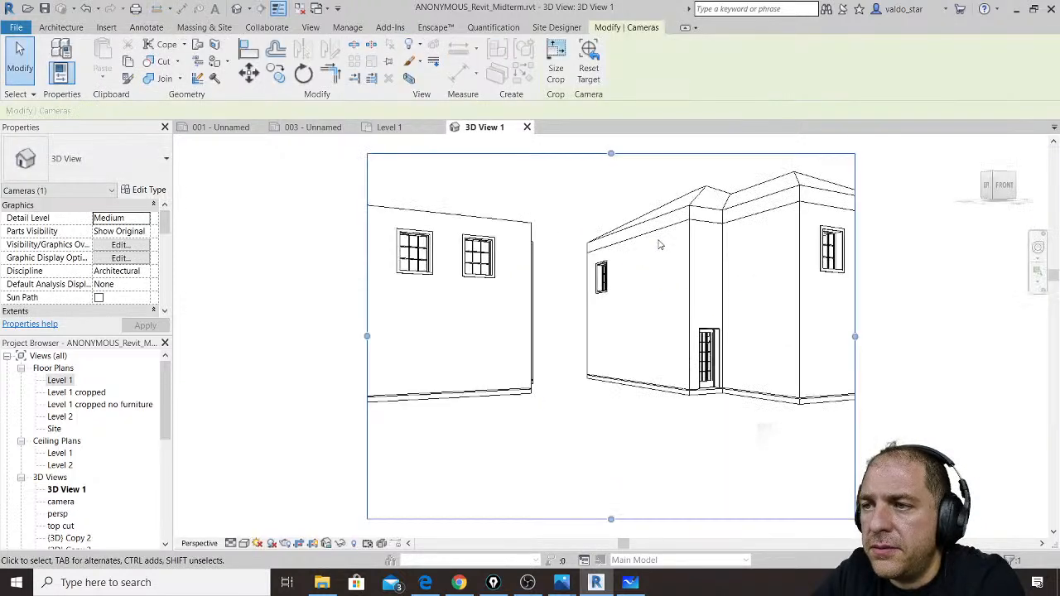
pyautogui.moveTo(855, 336); pyautogui.dragTo(1021, 335)
pyautogui.moveTo(366, 336); pyautogui.dragTo(237, 337)
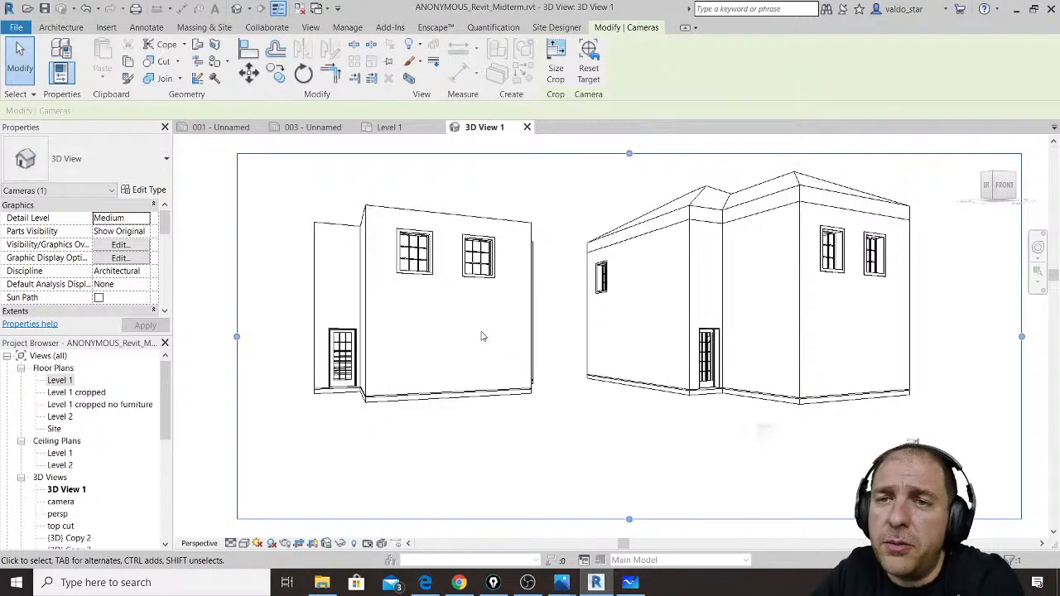
# Step: Create a large rectangular architectural floor of type Generic 150mm around both buildings in the Level 1 floor plan
pyautogui.doubleClick(60, 381)
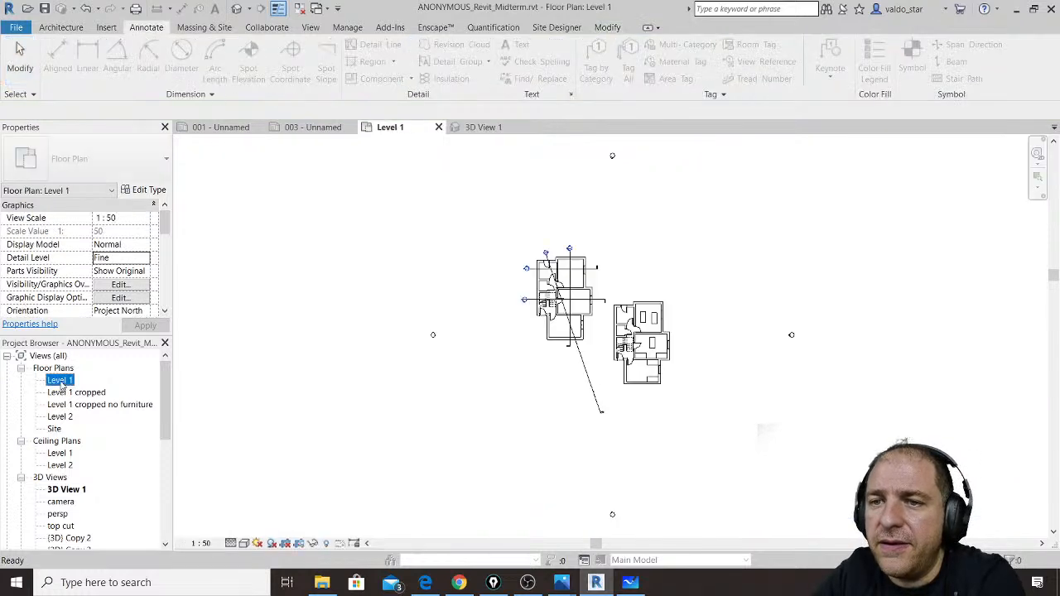
pyautogui.click(61, 27)
pyautogui.click(315, 80)
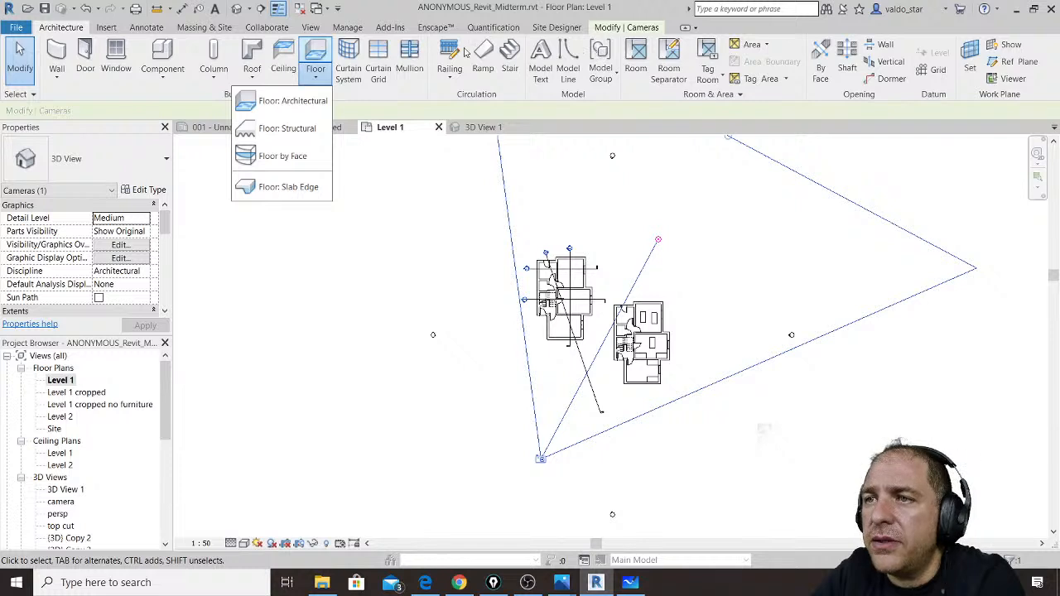
pyautogui.click(306, 101)
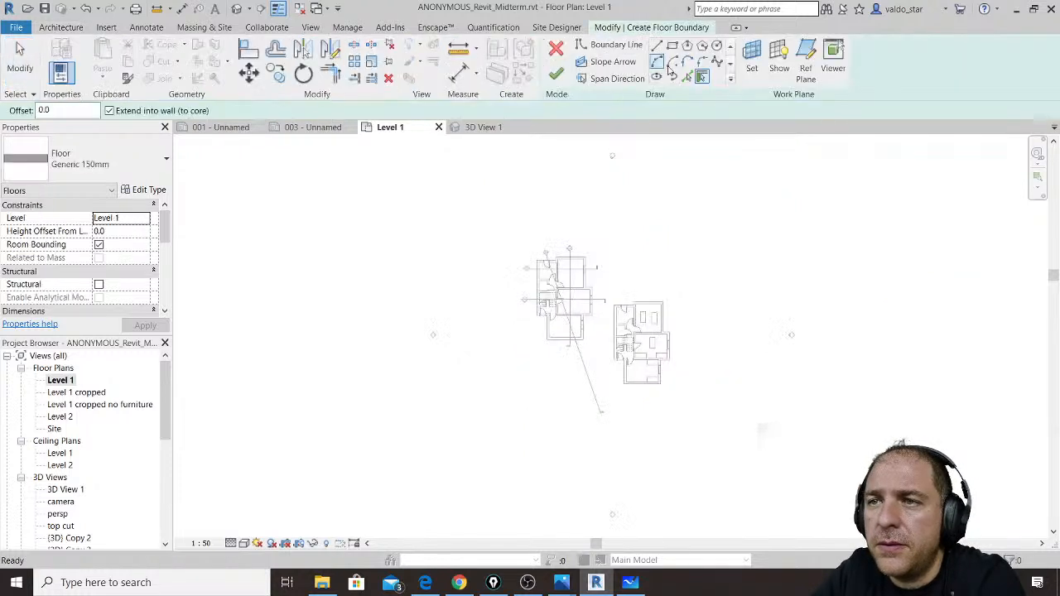
pyautogui.click(672, 46)
pyautogui.click(410, 171)
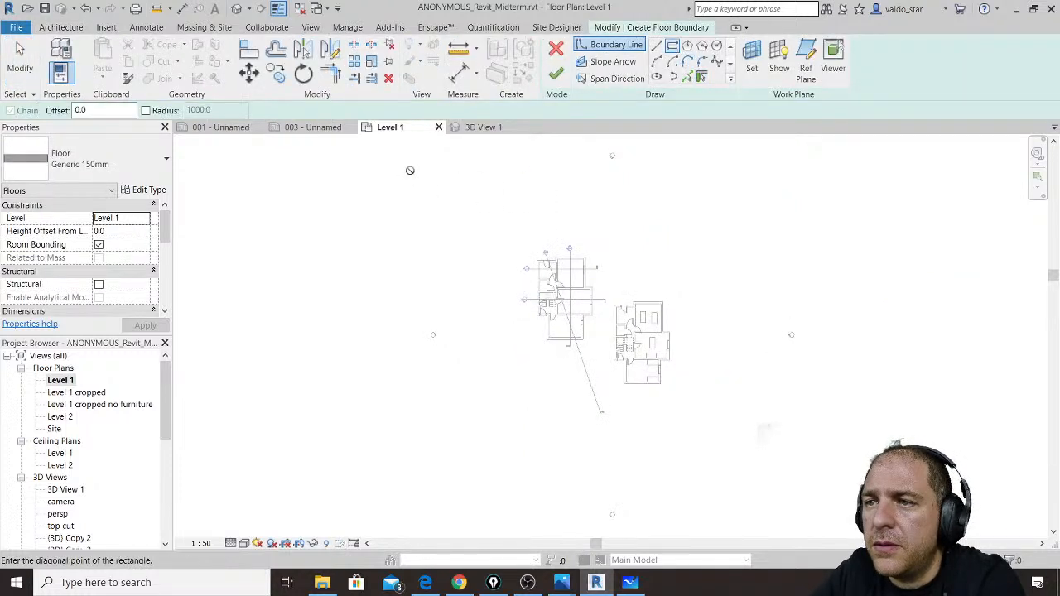
pyautogui.click(843, 460)
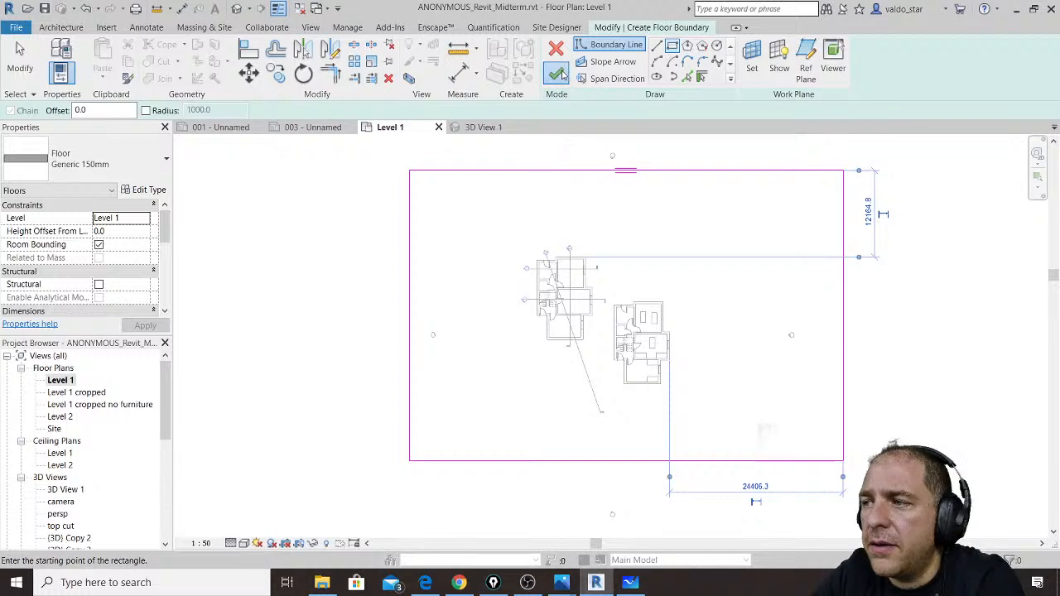
pyautogui.click(556, 75)
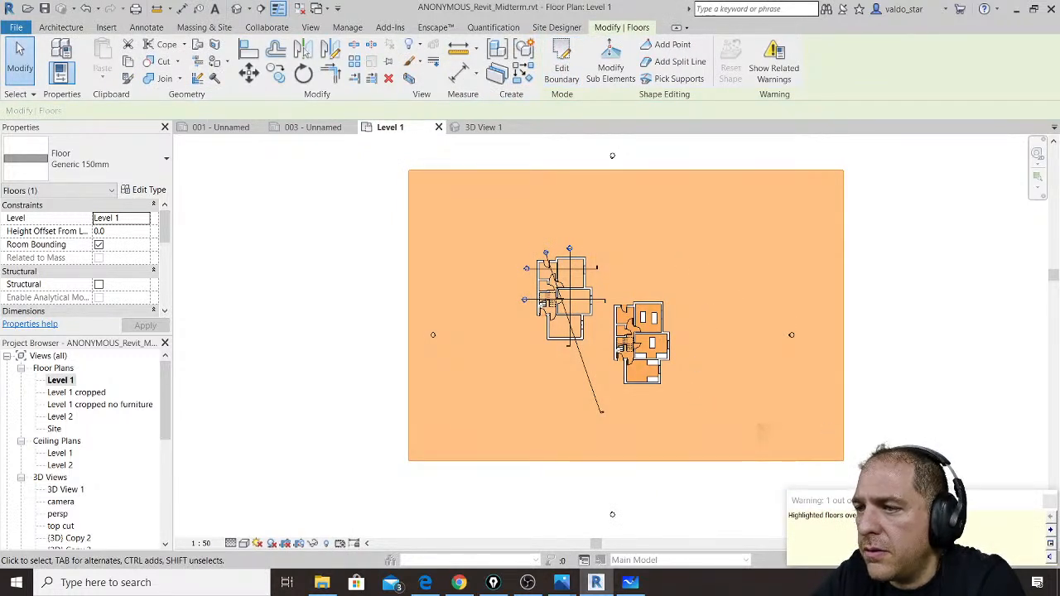
pyautogui.click(1049, 501)
pyautogui.click(988, 409)
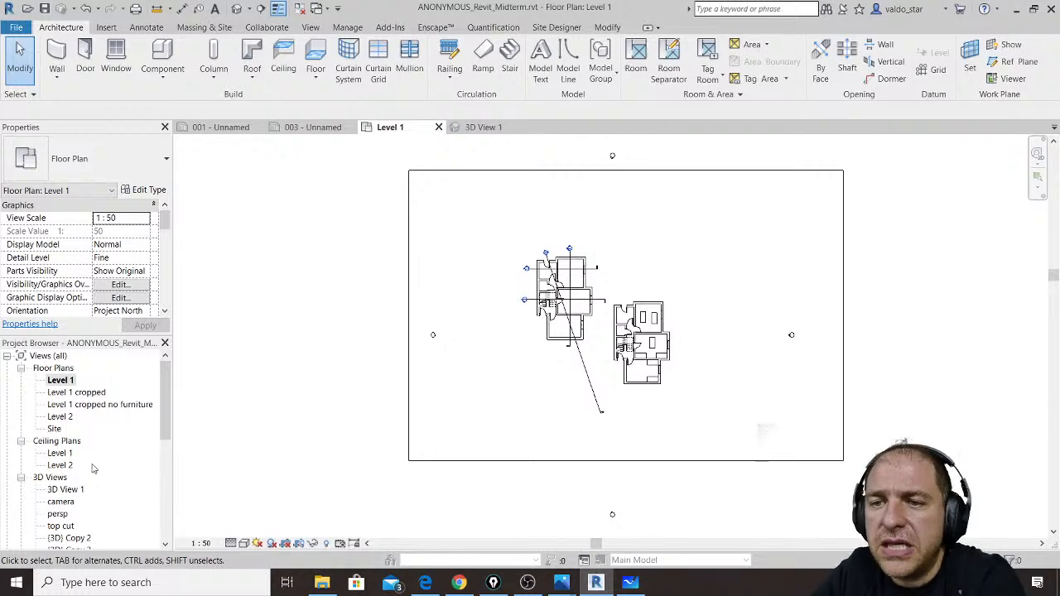
# Step: Open the new camera view 3D View 1 and render it at Draft quality with exterior sun lighting
pyautogui.doubleClick(73, 488)
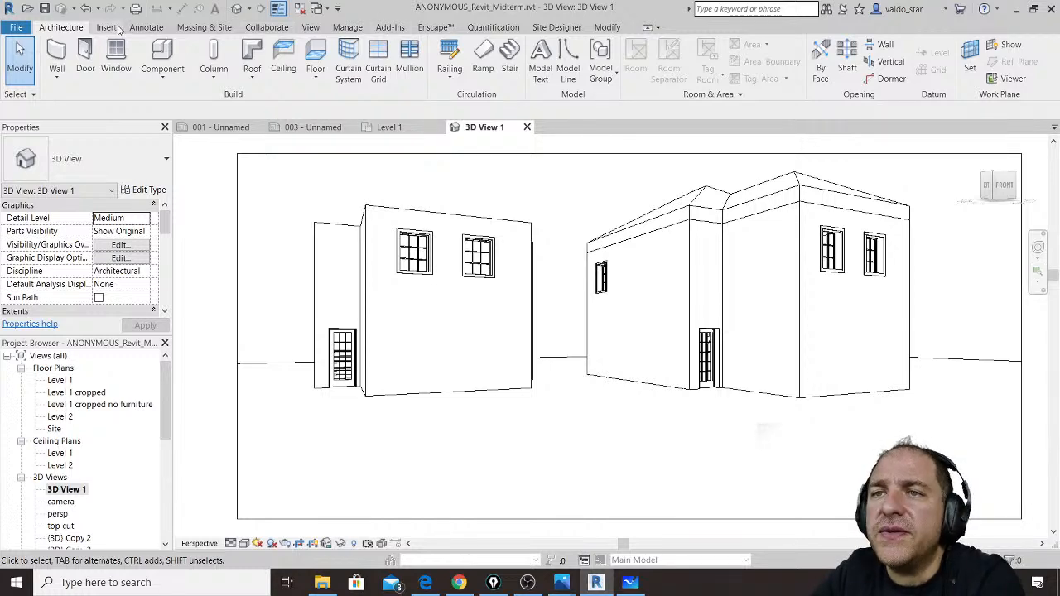
pyautogui.click(313, 27)
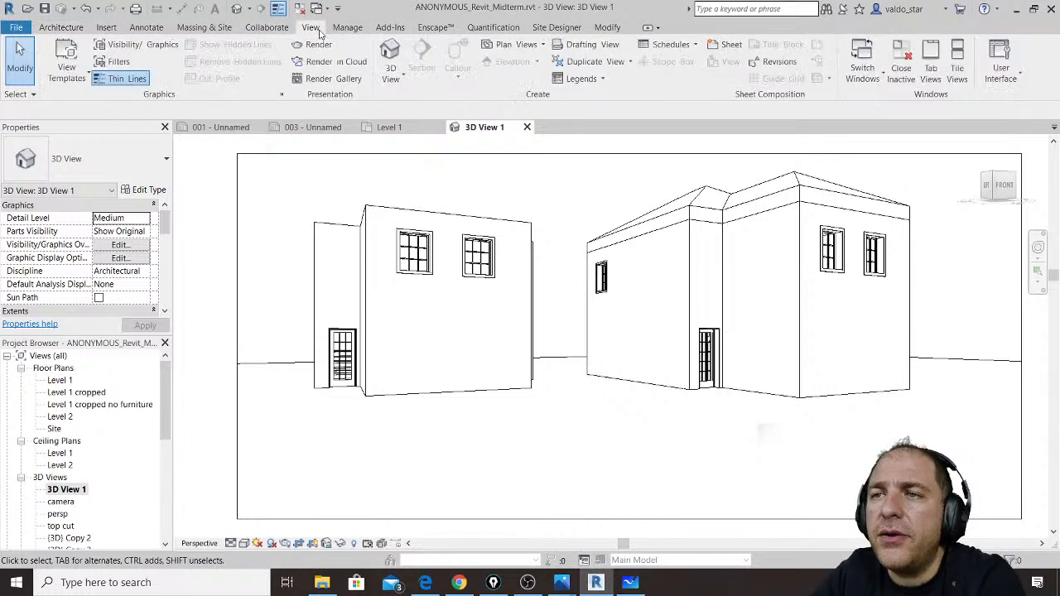
pyautogui.click(325, 47)
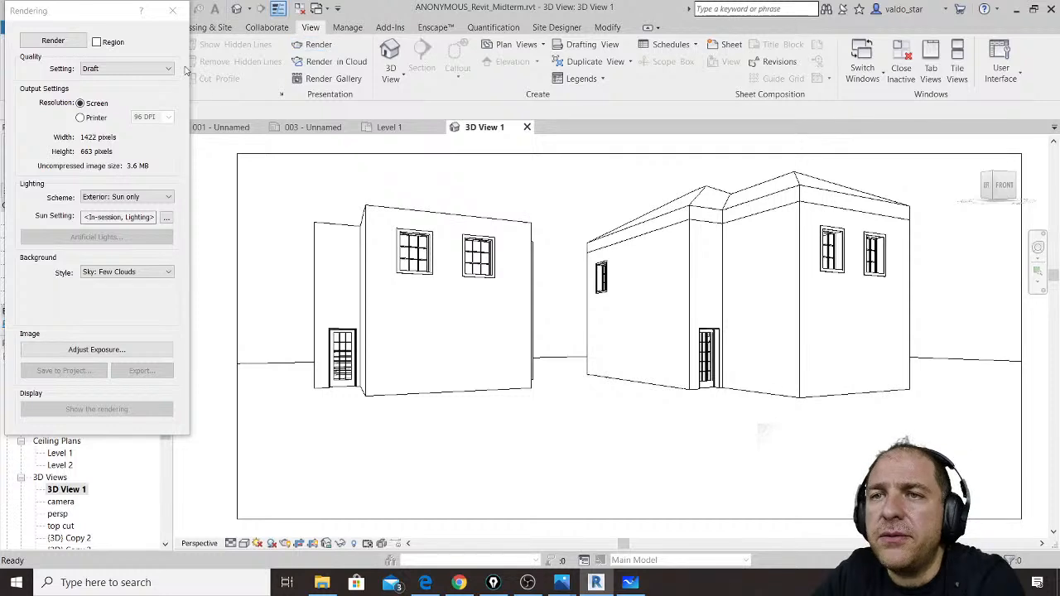
pyautogui.click(72, 41)
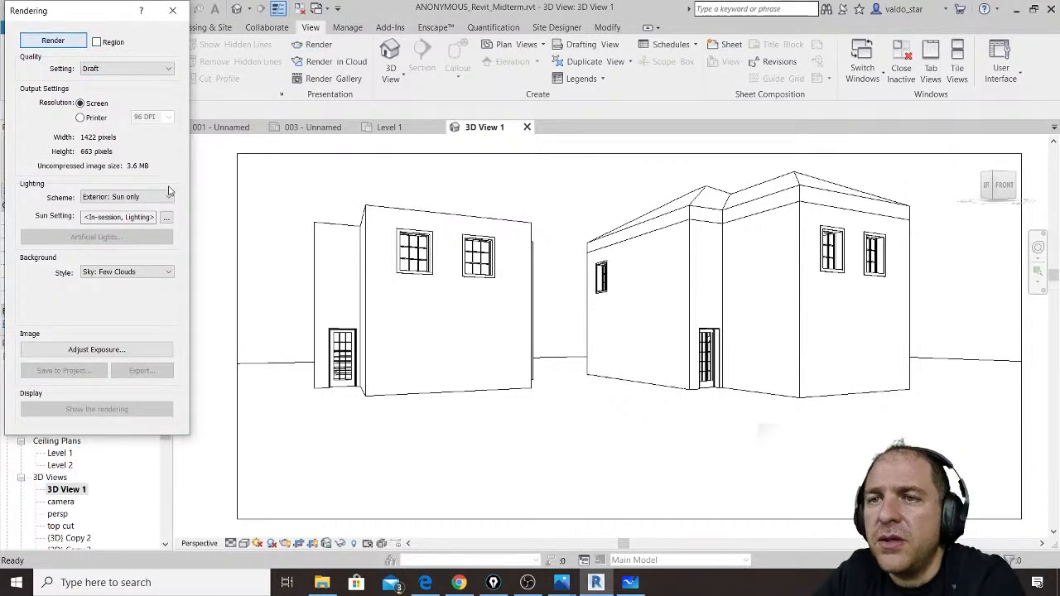
pyautogui.click(39, 41)
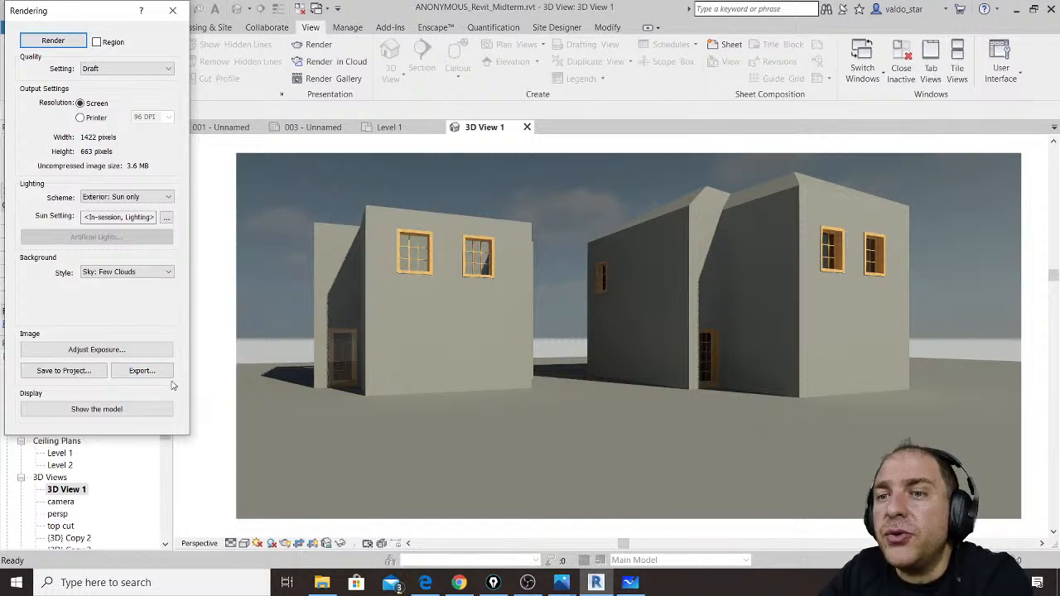
# Step: Save the rendered image to the project as render1 and close the rendering settings
pyautogui.click(79, 373)
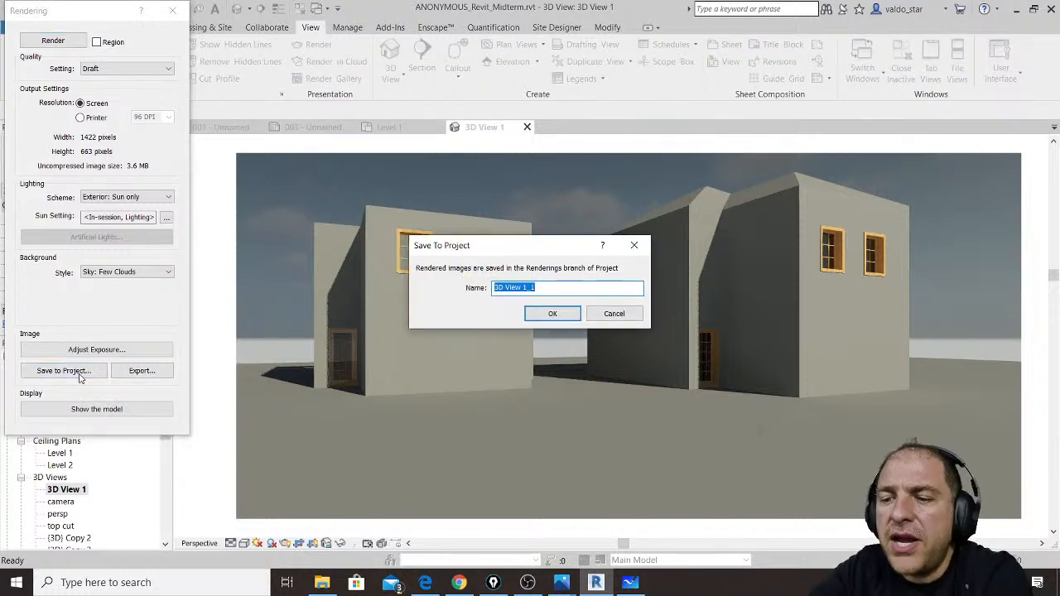
pyautogui.write('render')
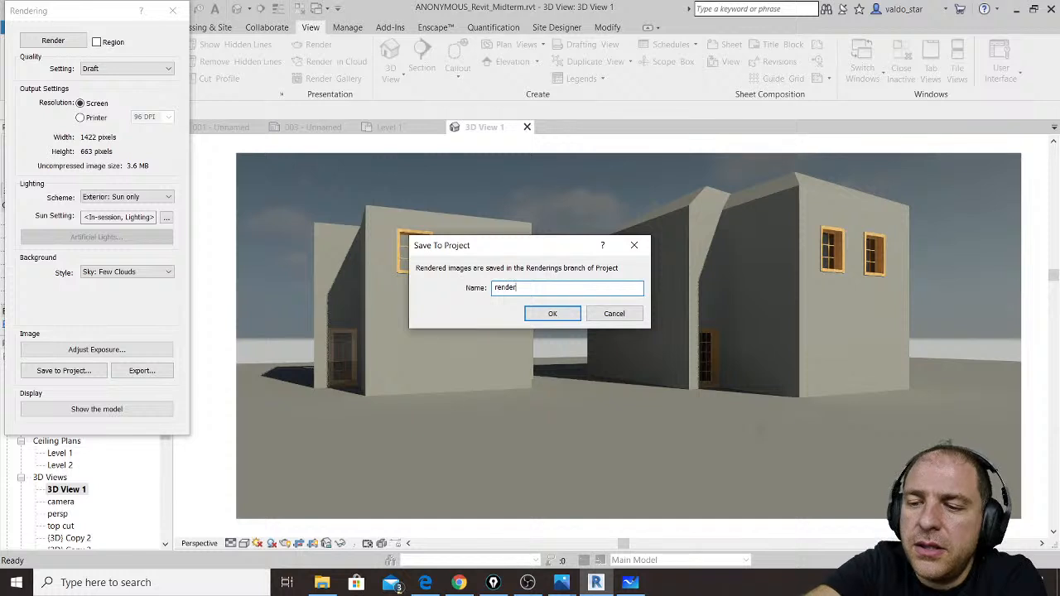
pyautogui.write('1')
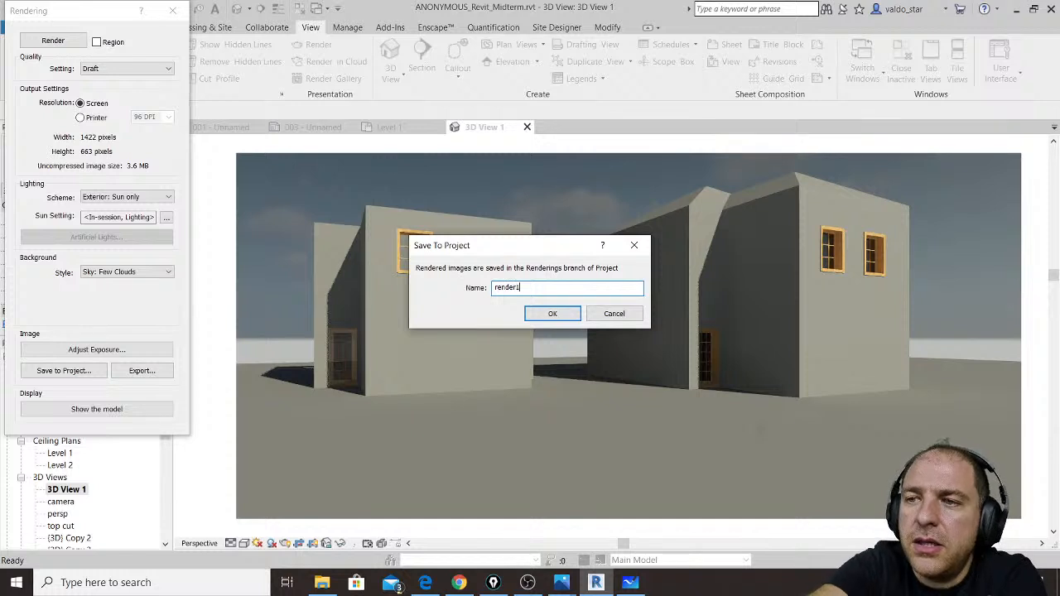
pyautogui.click(552, 315)
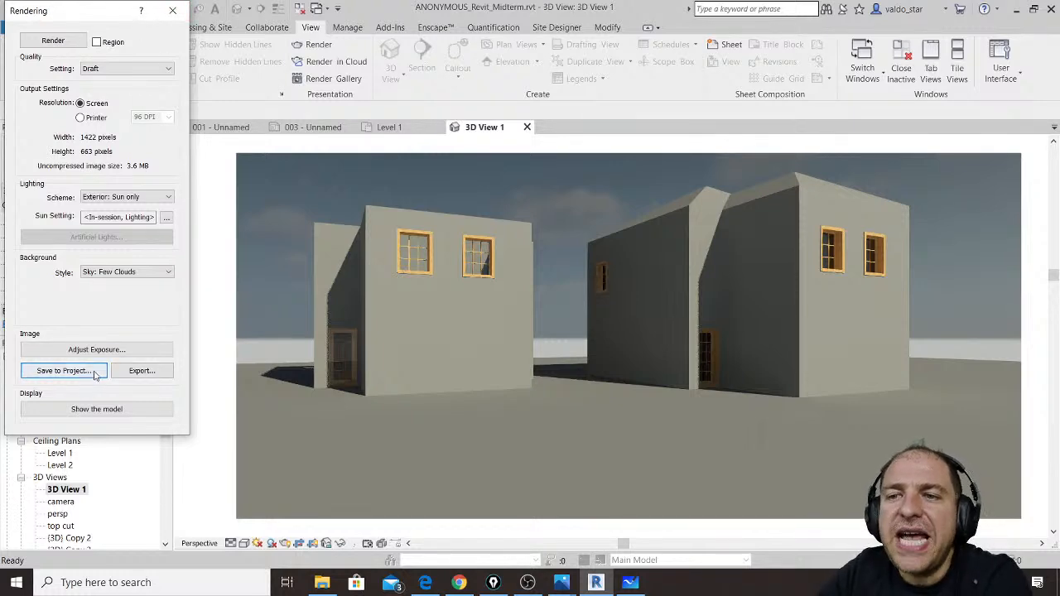
pyautogui.click(176, 12)
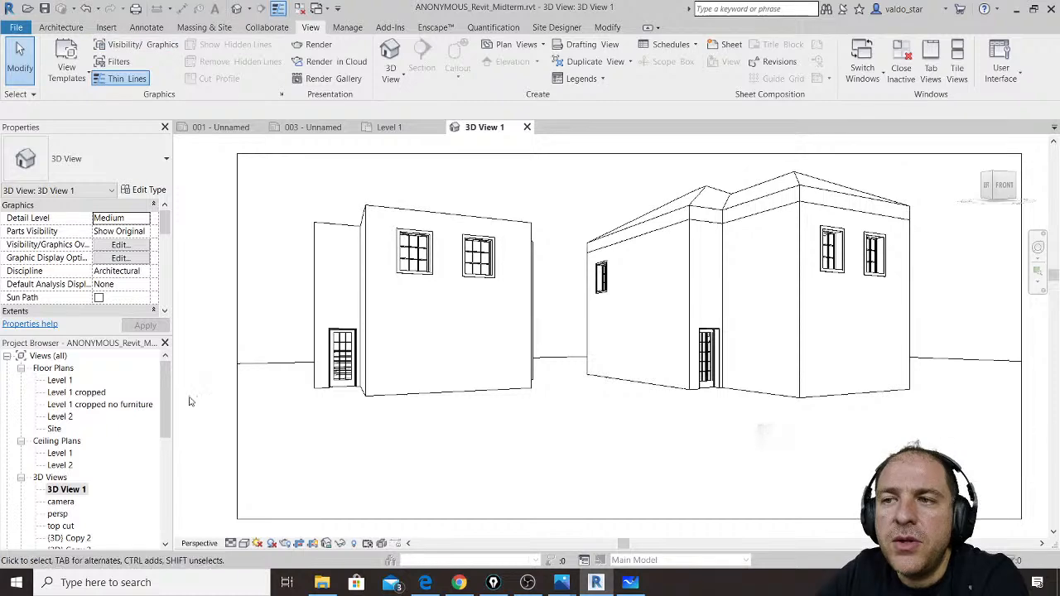
# Step: Open the saved image render1 from the project's renderings
pyautogui.moveTo(166, 403); pyautogui.dragTo(161, 486)
pyautogui.click(54, 453)
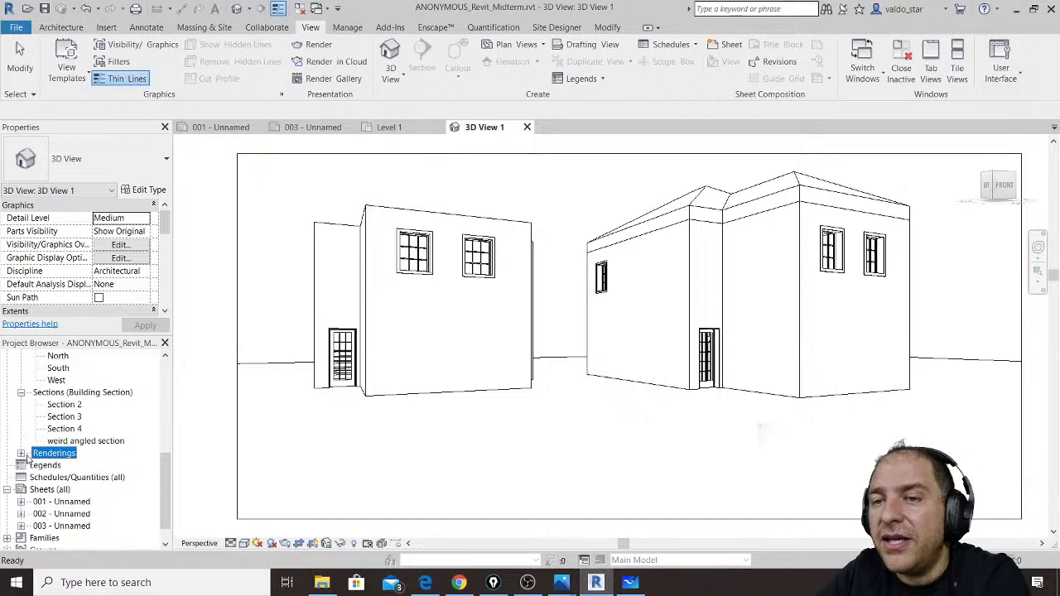
pyautogui.click(21, 453)
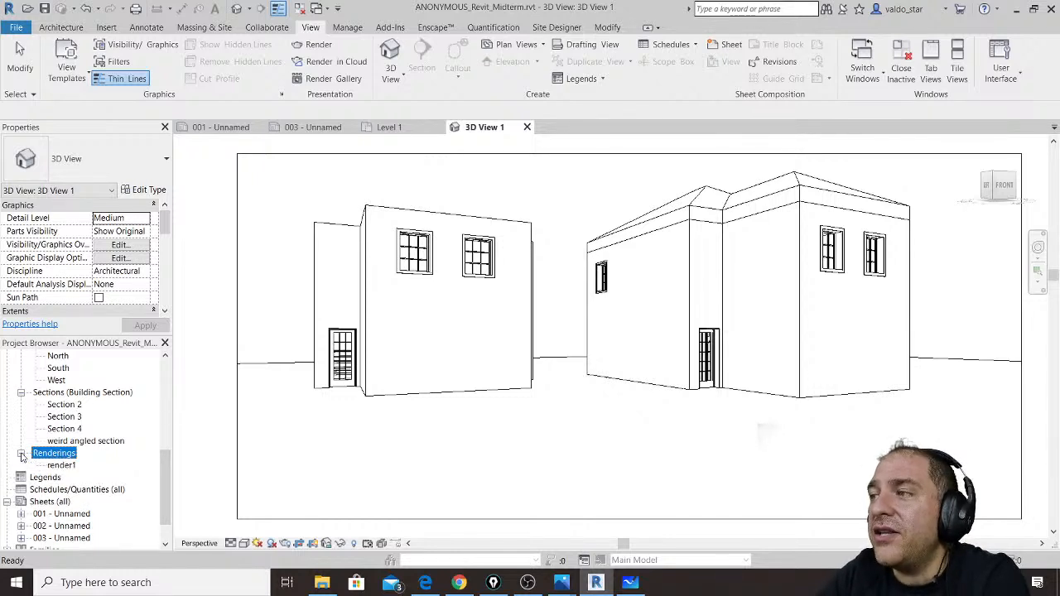
pyautogui.doubleClick(63, 466)
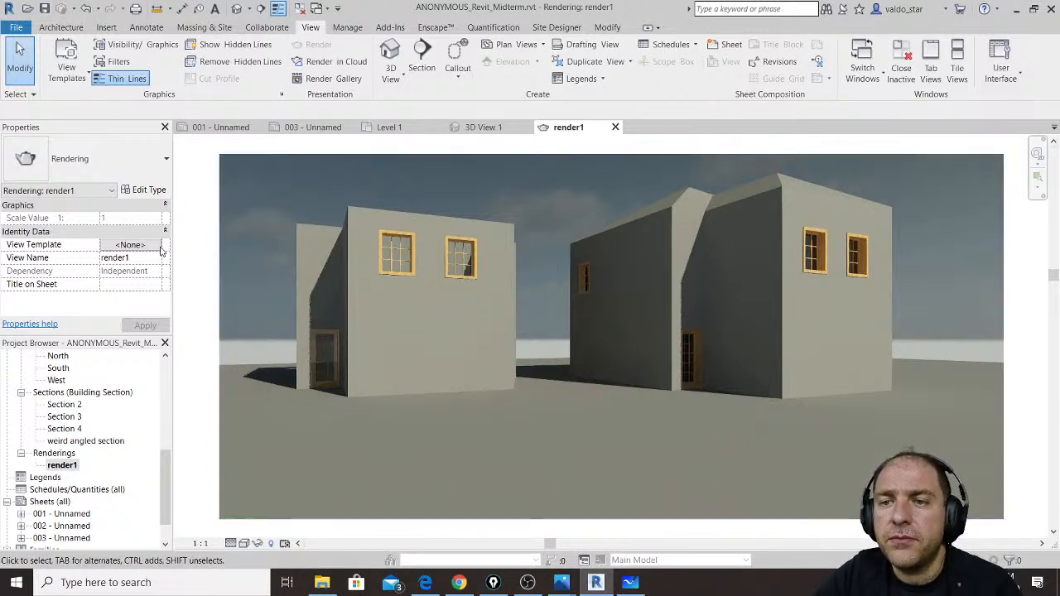
# Step: Add the rendering render1 to sheet 002, placing it in the empty area above the elevation, beside the 3D view
pyautogui.moveTo(165, 487); pyautogui.dragTo(165, 494)
pyautogui.click(21, 502)
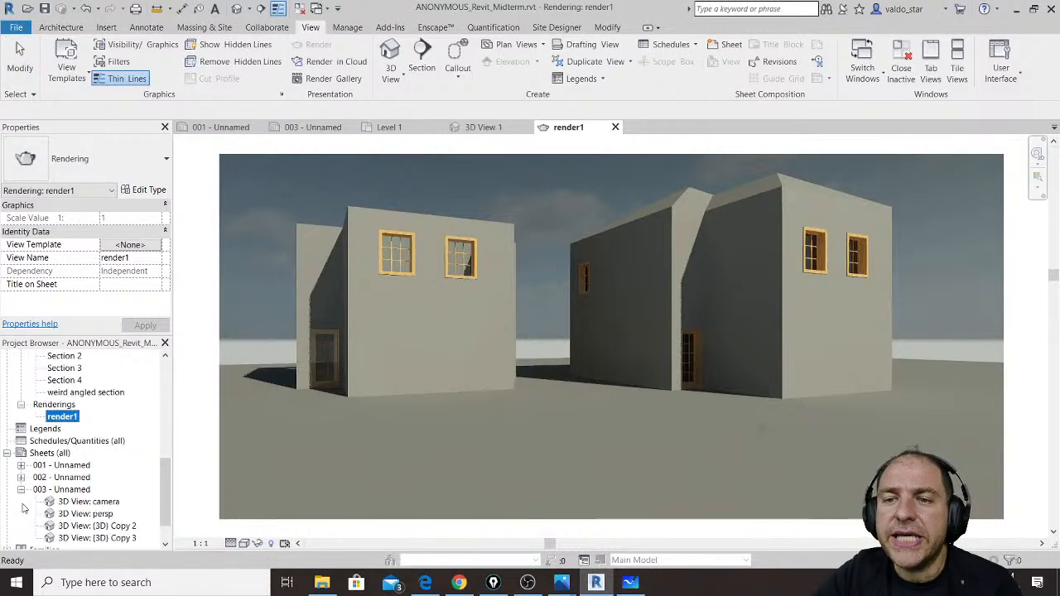
pyautogui.doubleClick(71, 478)
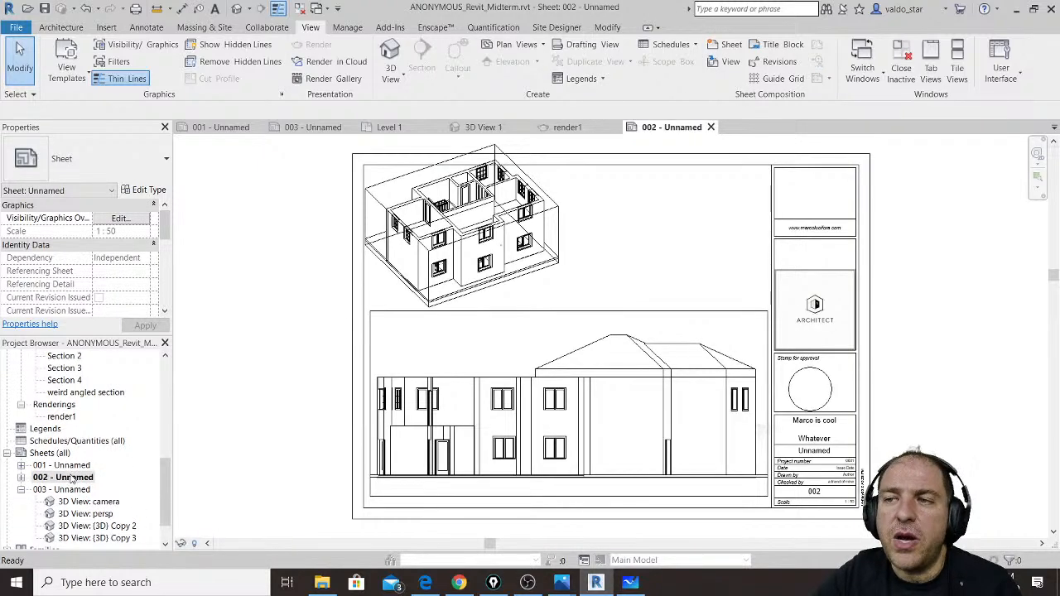
pyautogui.rightClick(70, 480)
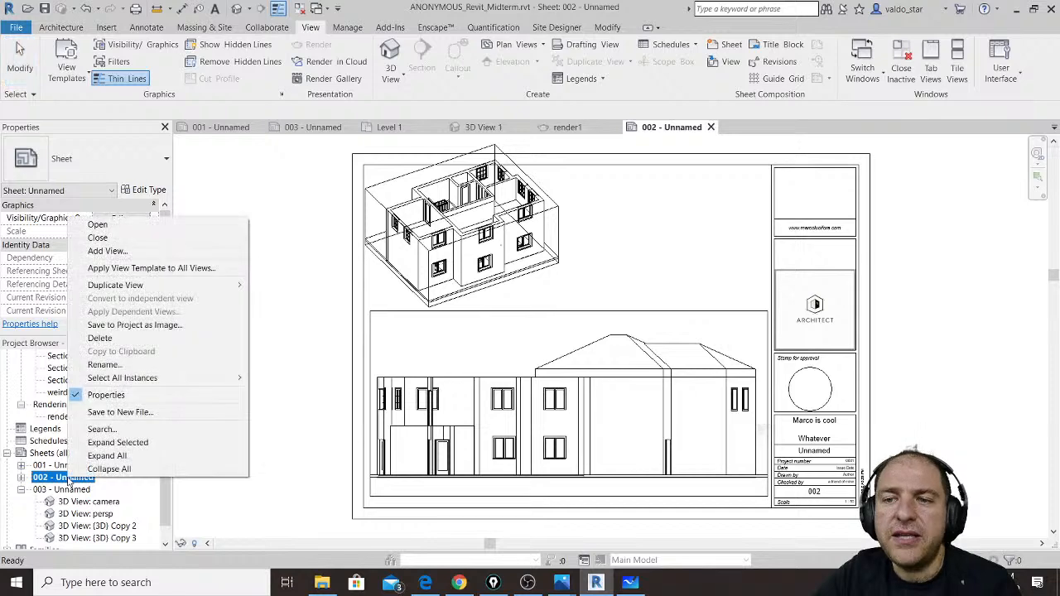
pyautogui.click(160, 255)
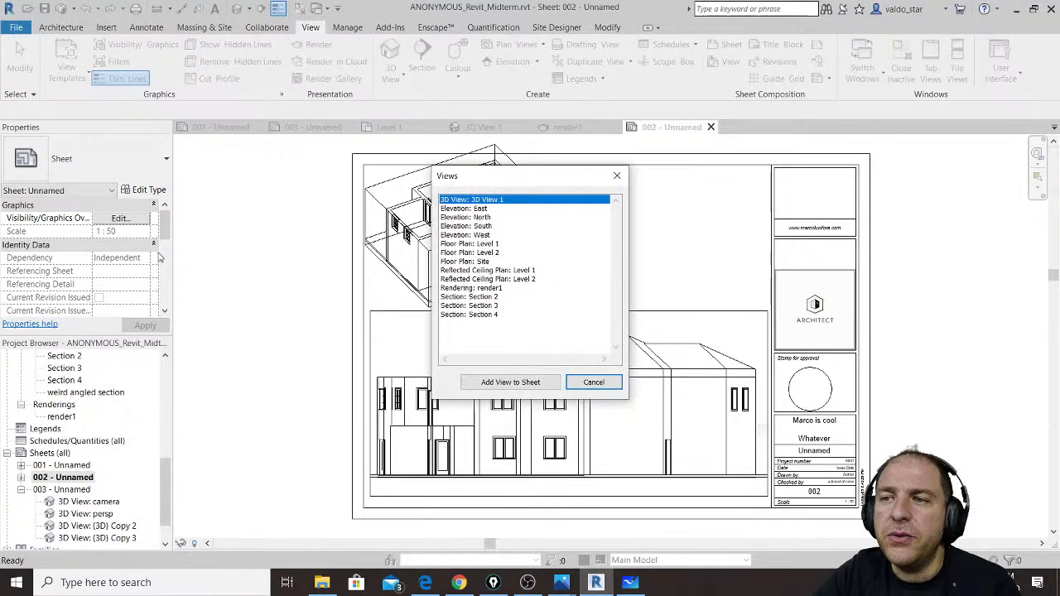
pyautogui.click(485, 288)
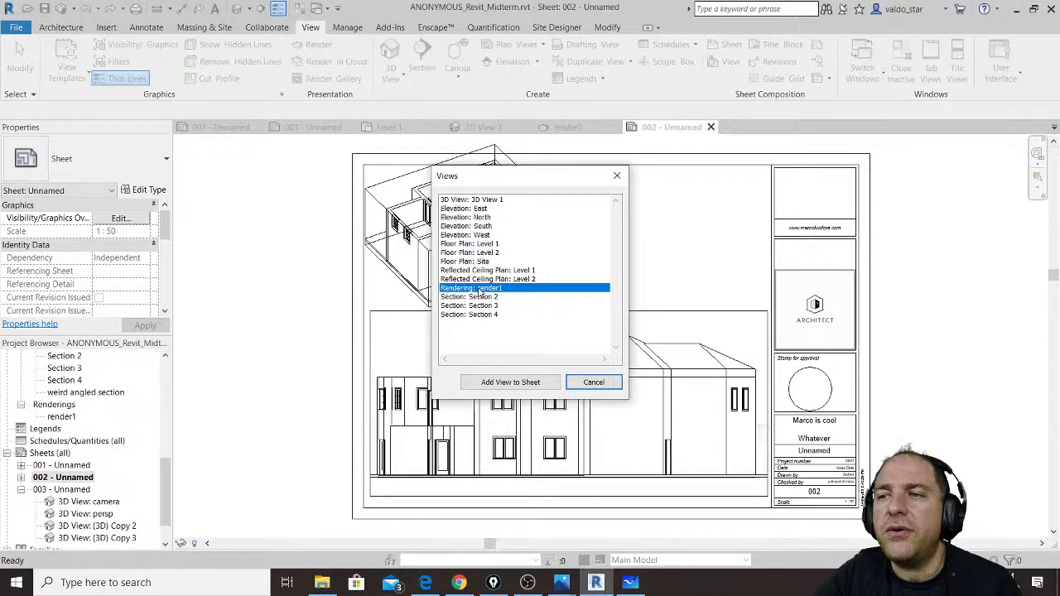
pyautogui.click(510, 381)
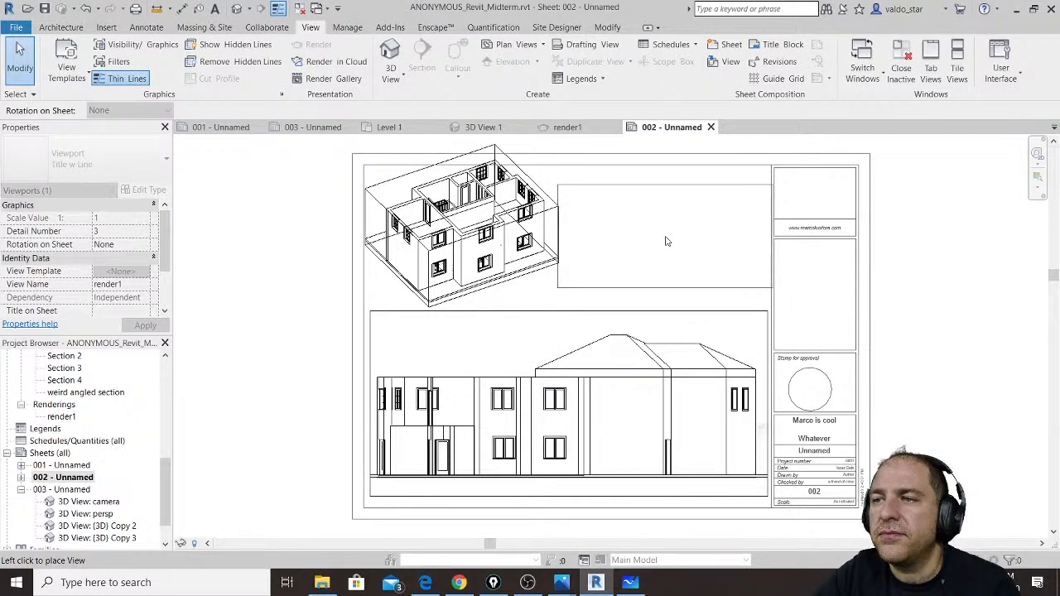
pyautogui.click(667, 239)
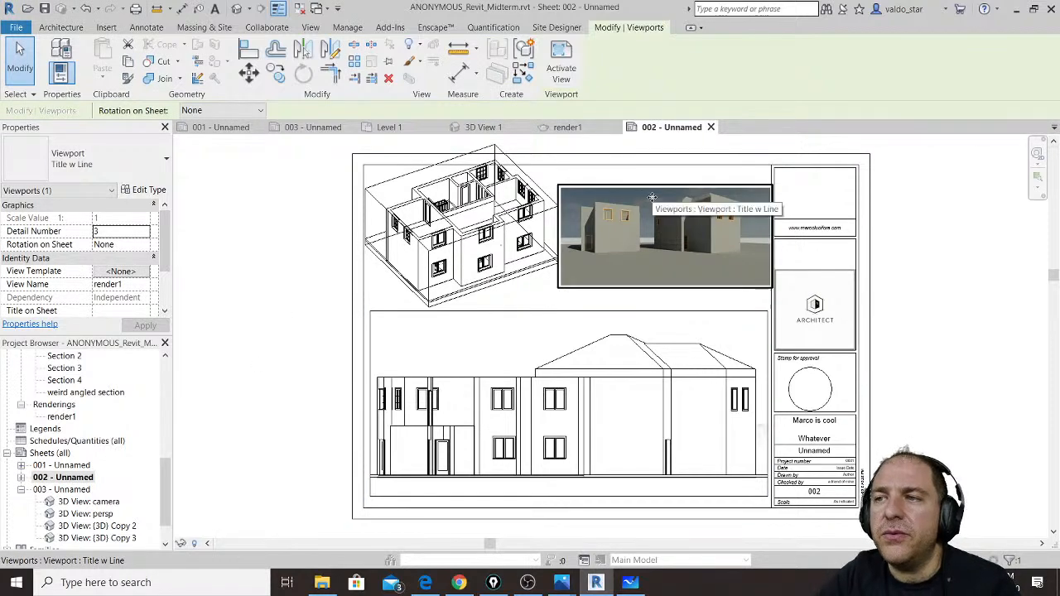
pyautogui.click(333, 307)
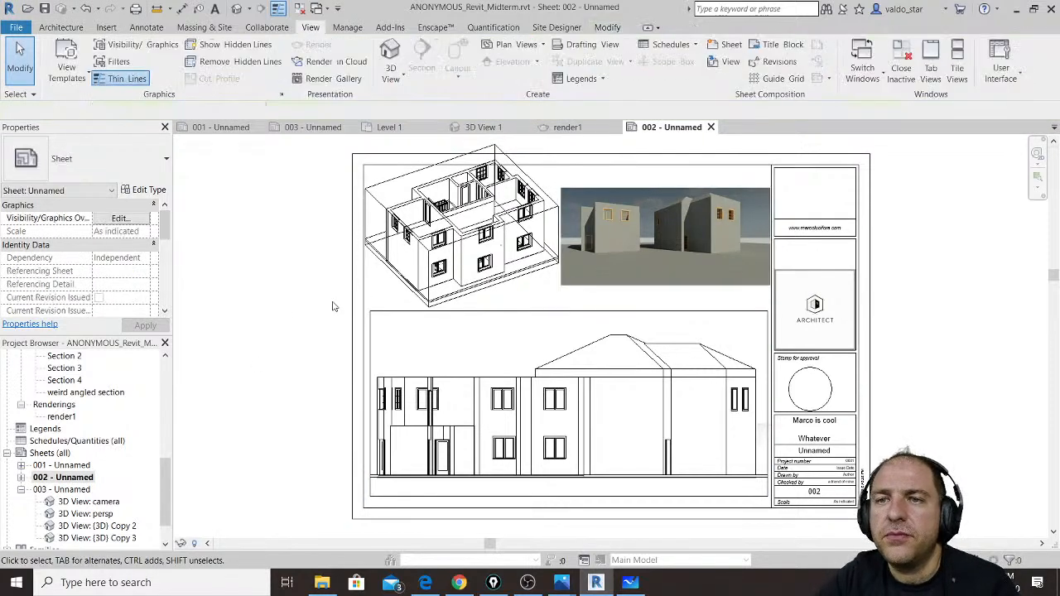
# Step: Open sheet 001 - Unnamed
pyautogui.click(648, 265)
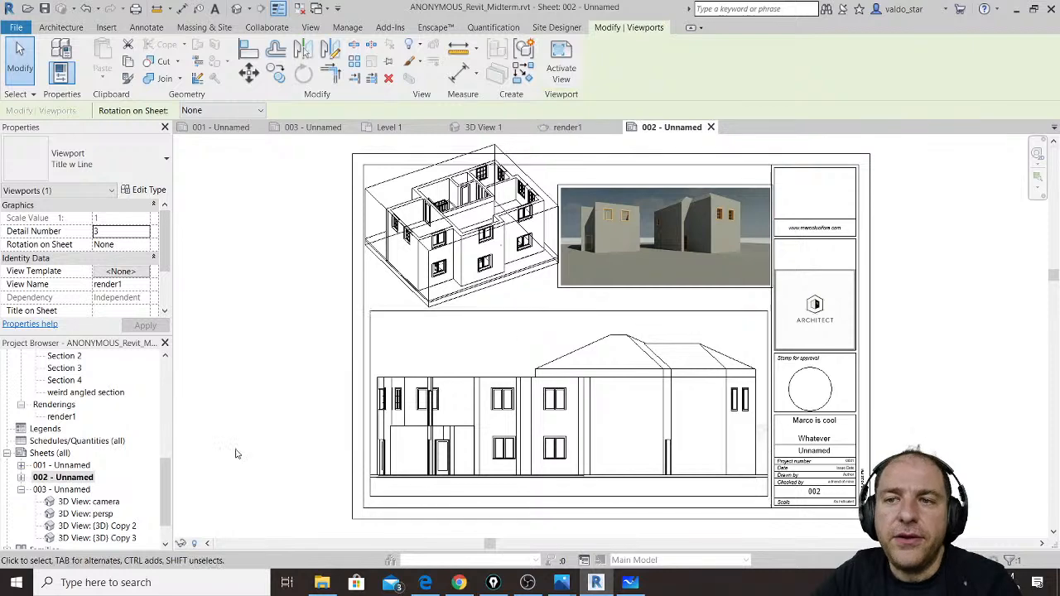
pyautogui.click(61, 491)
pyautogui.doubleClick(62, 466)
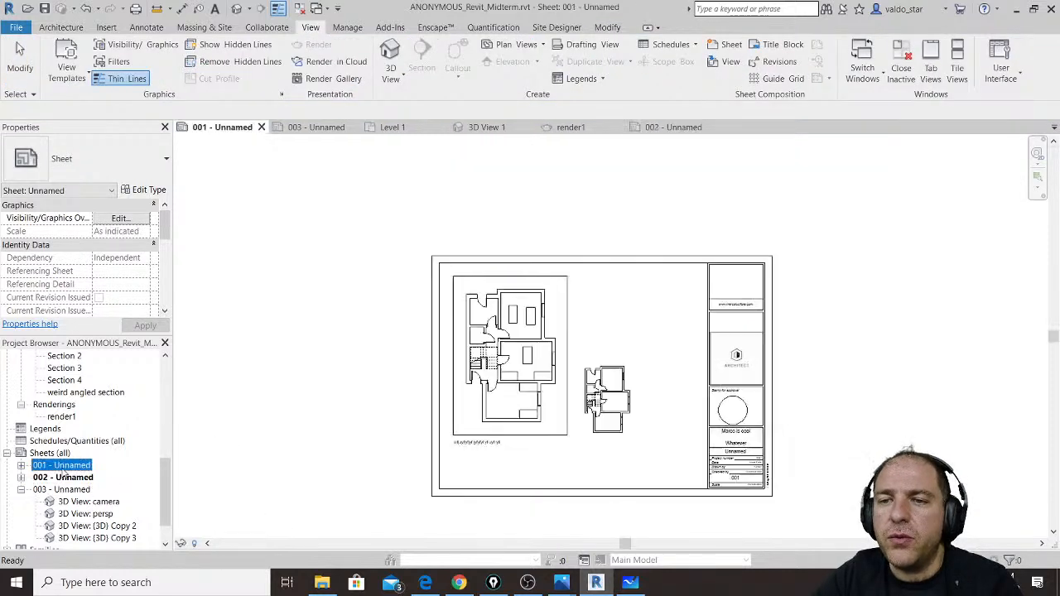
# Step: Import the pilot certificate JPG from the Desktop and place it on sheet 001
pyautogui.click(105, 28)
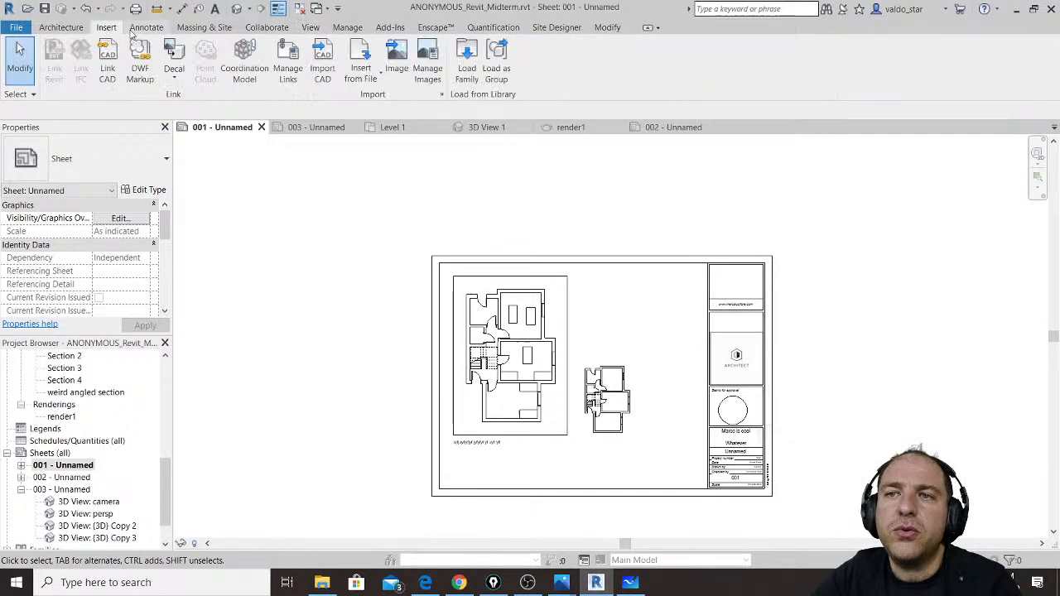
pyautogui.click(405, 66)
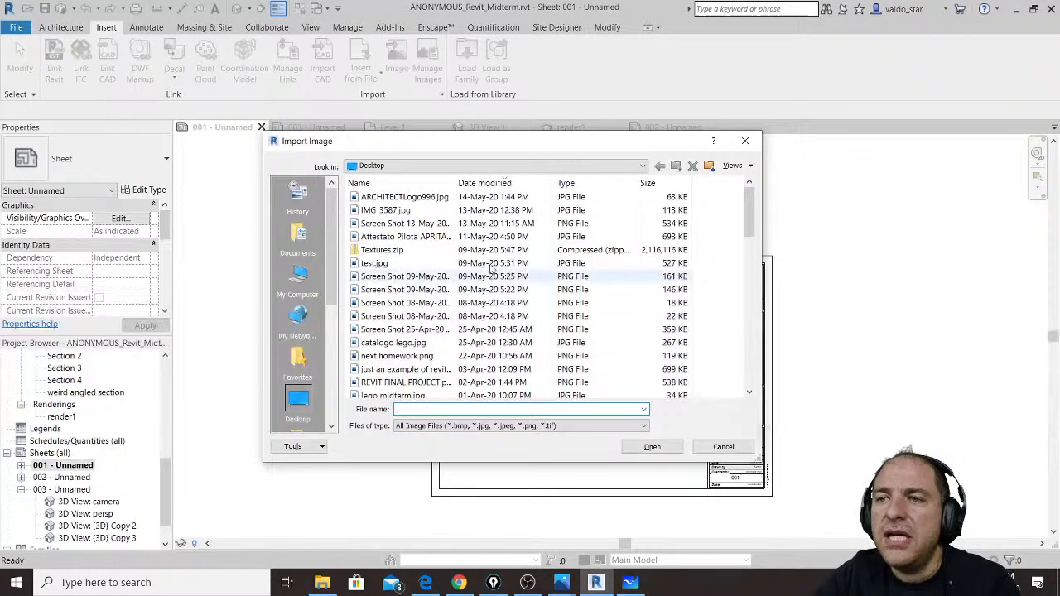
pyautogui.click(397, 197)
pyautogui.click(421, 224)
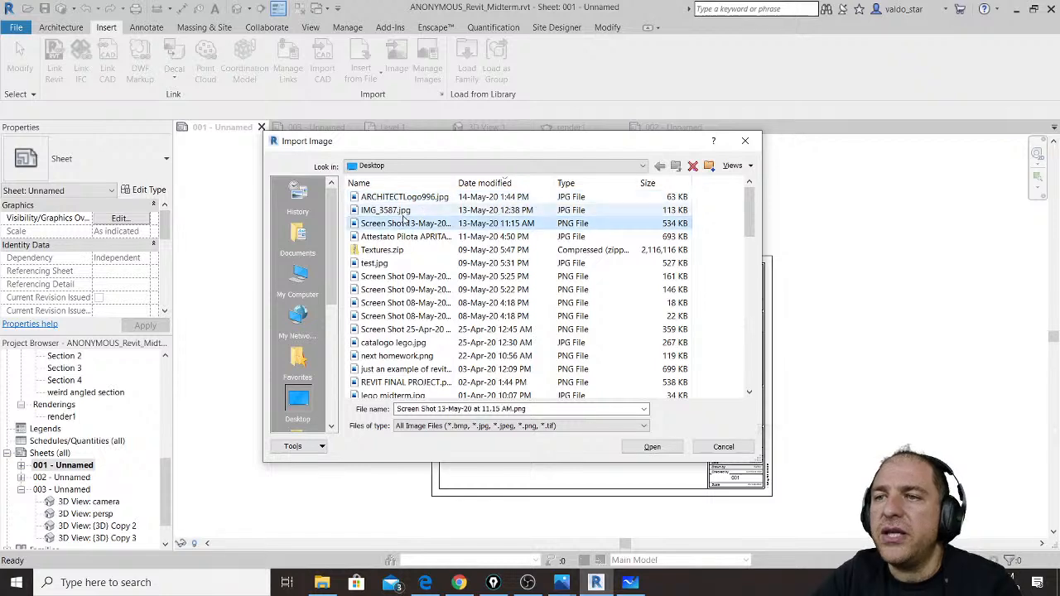
pyautogui.click(423, 236)
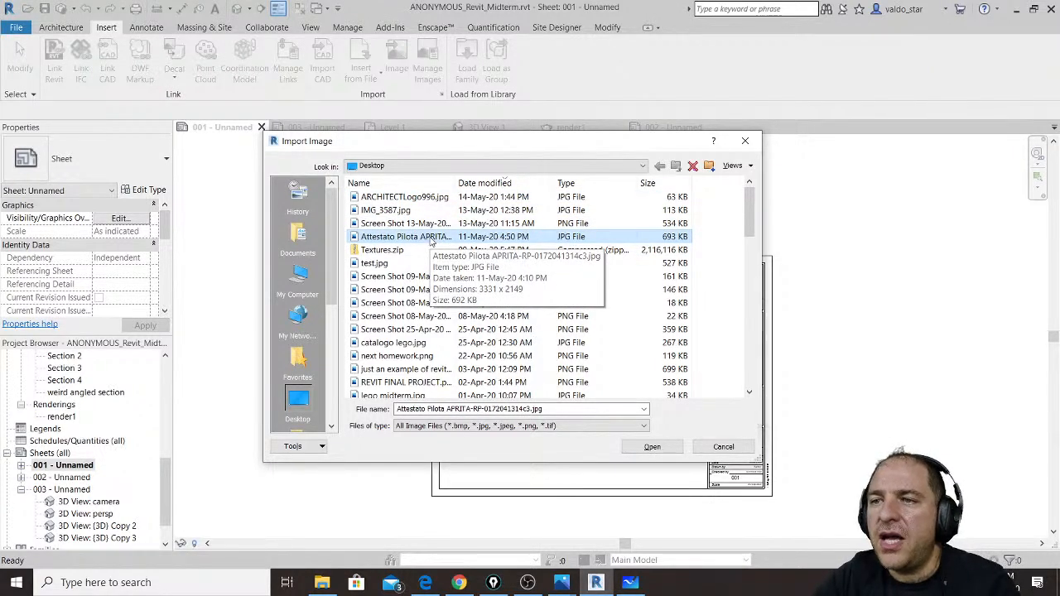
pyautogui.doubleClick(430, 241)
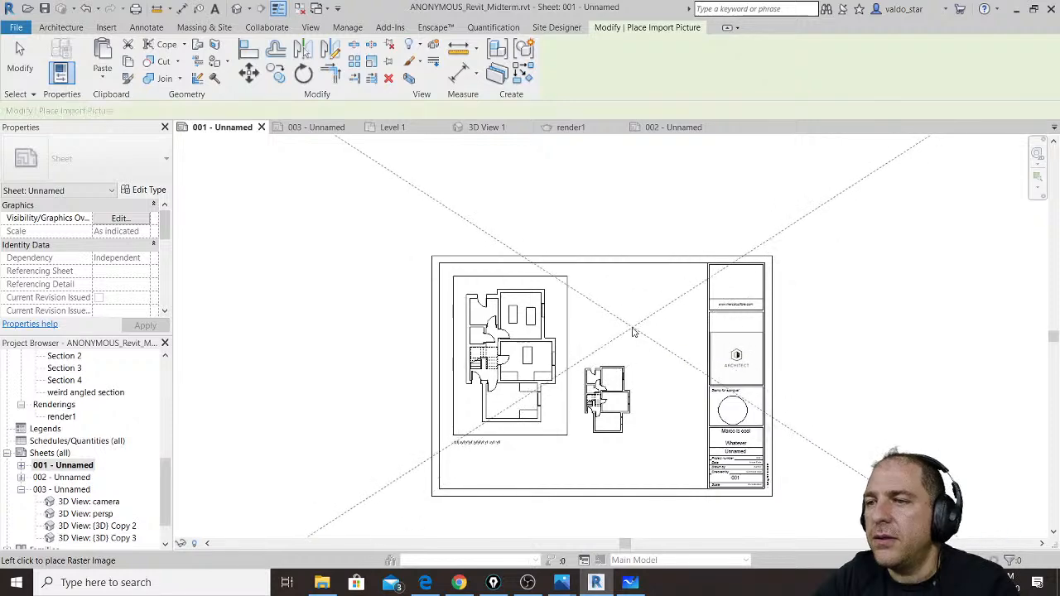
pyautogui.click(632, 329)
# Step: Scale the certificate image to about 233 by 150 and fit it between the large floor plan and the title block
pyautogui.scroll(-1, 571, 352)
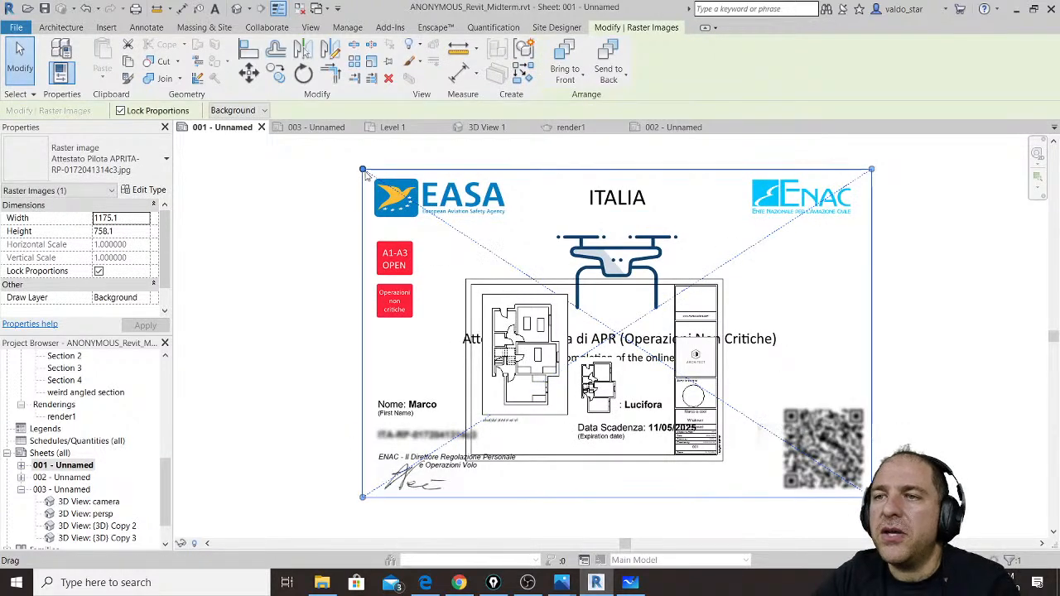
pyautogui.moveTo(481, 199); pyautogui.dragTo(605, 326)
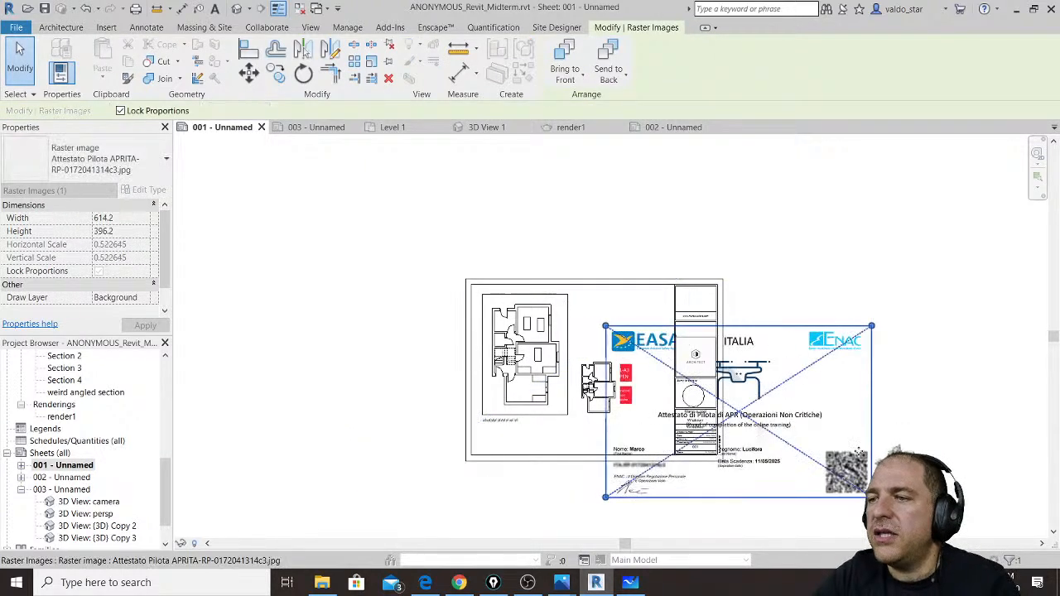
pyautogui.moveTo(871, 497); pyautogui.dragTo(738, 412)
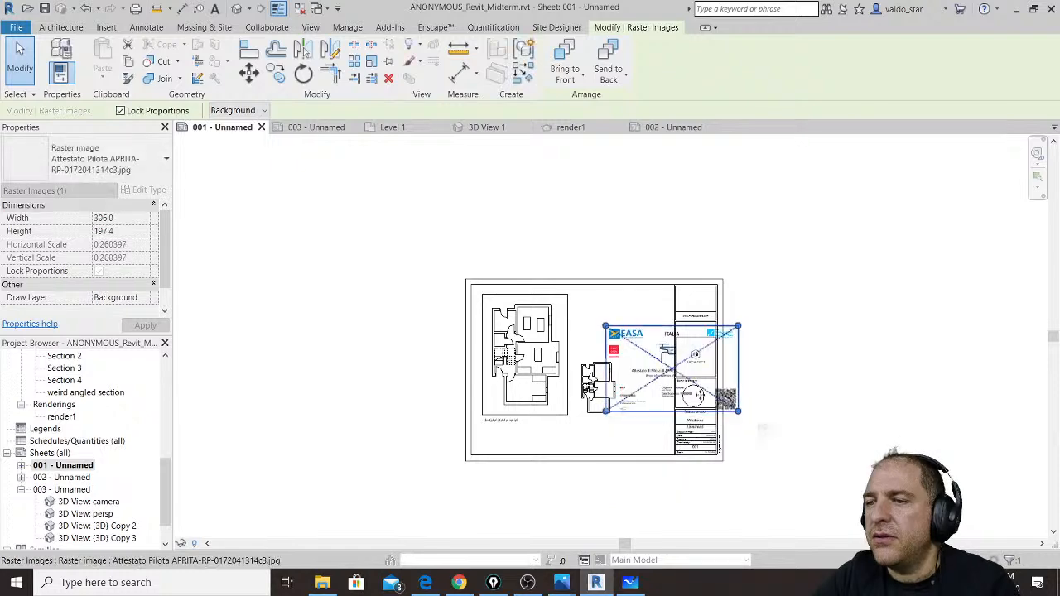
pyautogui.scroll(2, 652, 356)
pyautogui.scroll(2, 653, 356)
pyautogui.moveTo(630, 379); pyautogui.dragTo(571, 274)
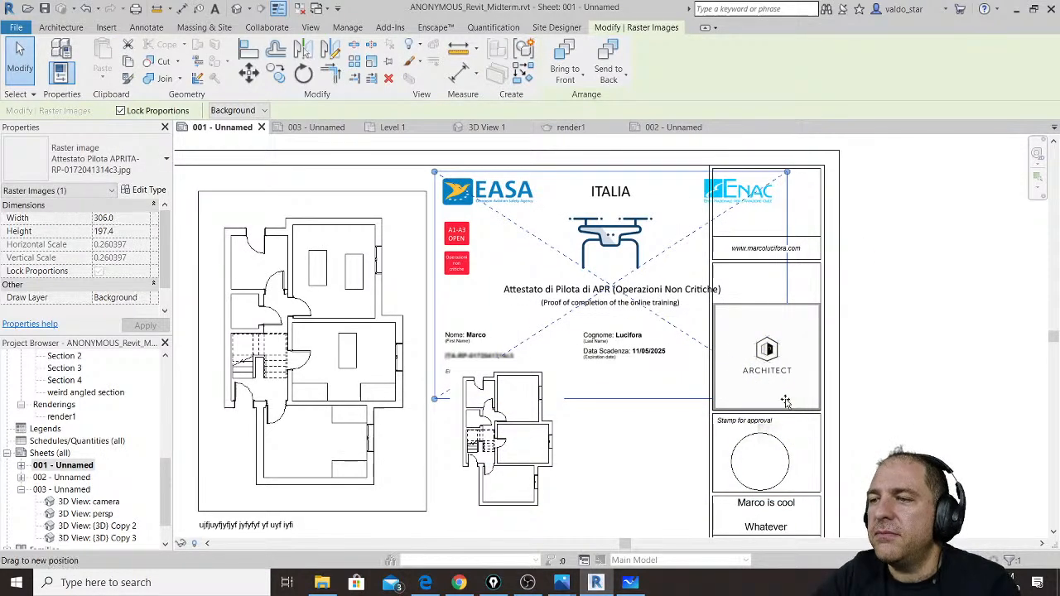
pyautogui.moveTo(693, 358); pyautogui.dragTo(702, 345)
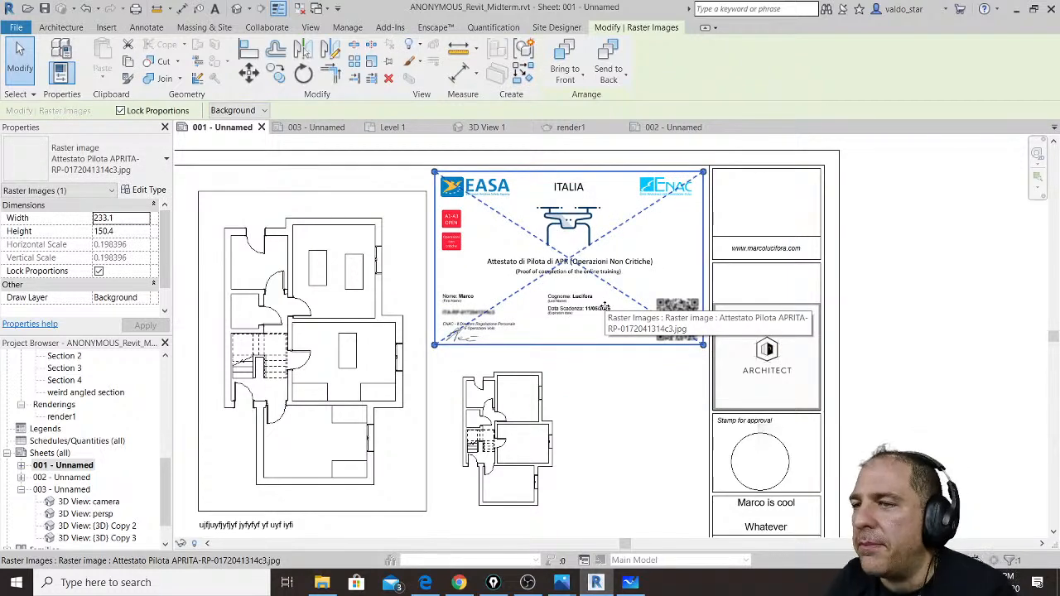
# Step: Delete the imported certificate image from sheet 001
pyautogui.click(601, 373)
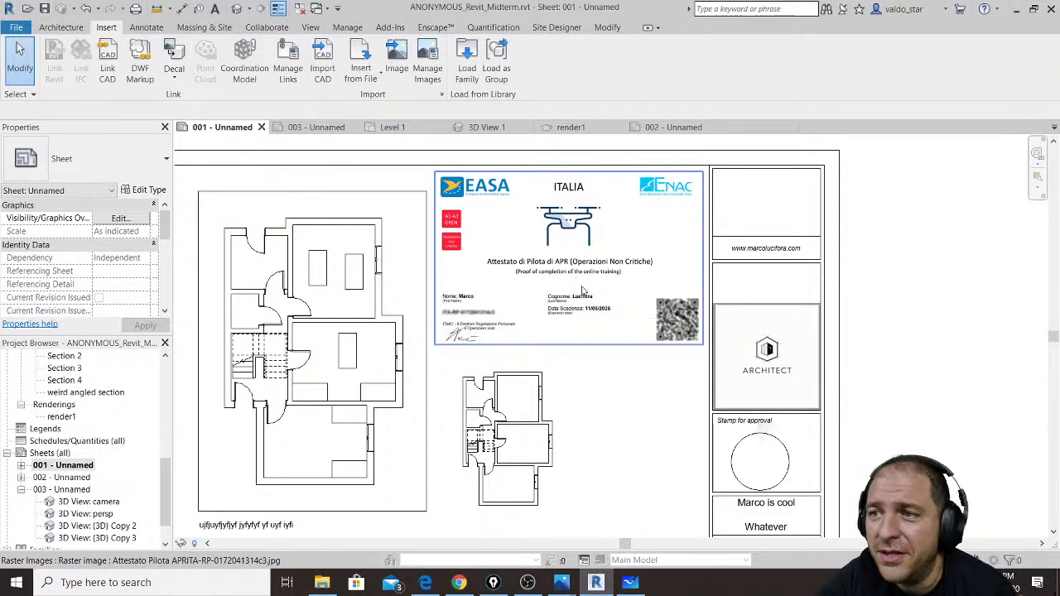
pyautogui.click(584, 292)
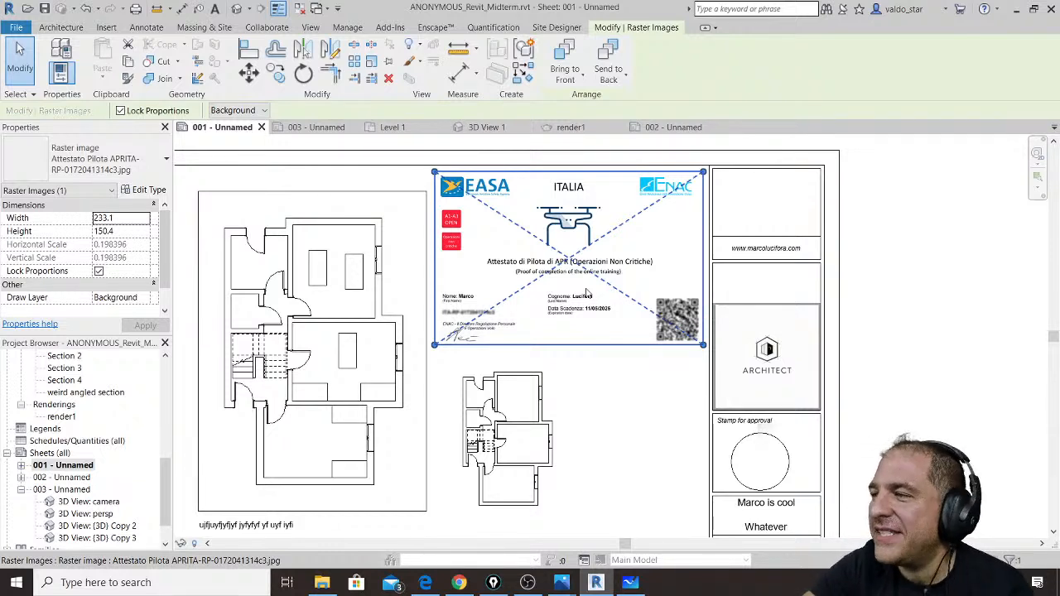
pyautogui.press('Delete')
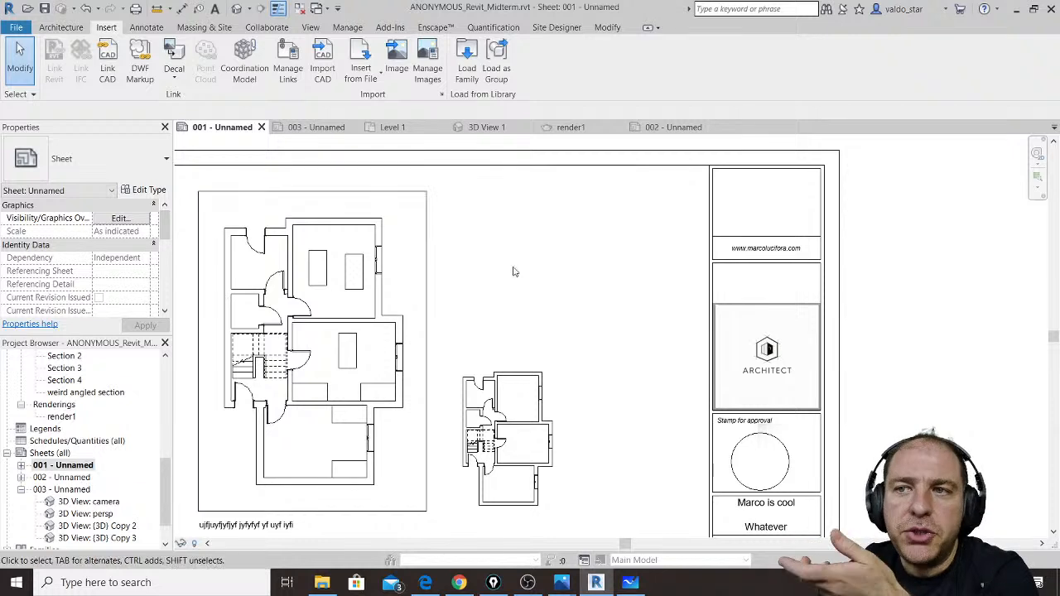
pyautogui.click(14, 28)
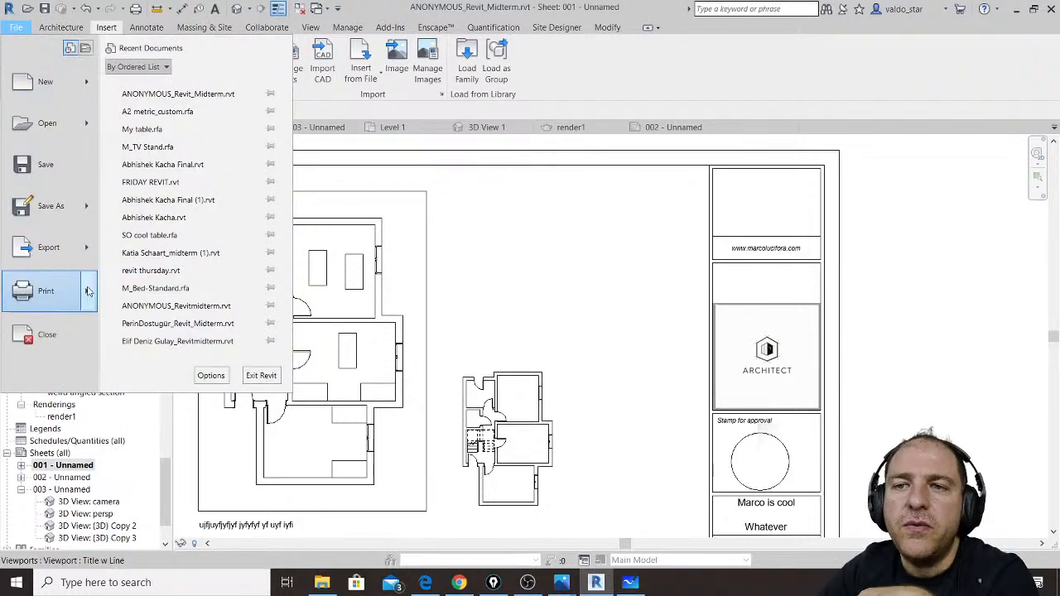
pyautogui.moveTo(88, 300)
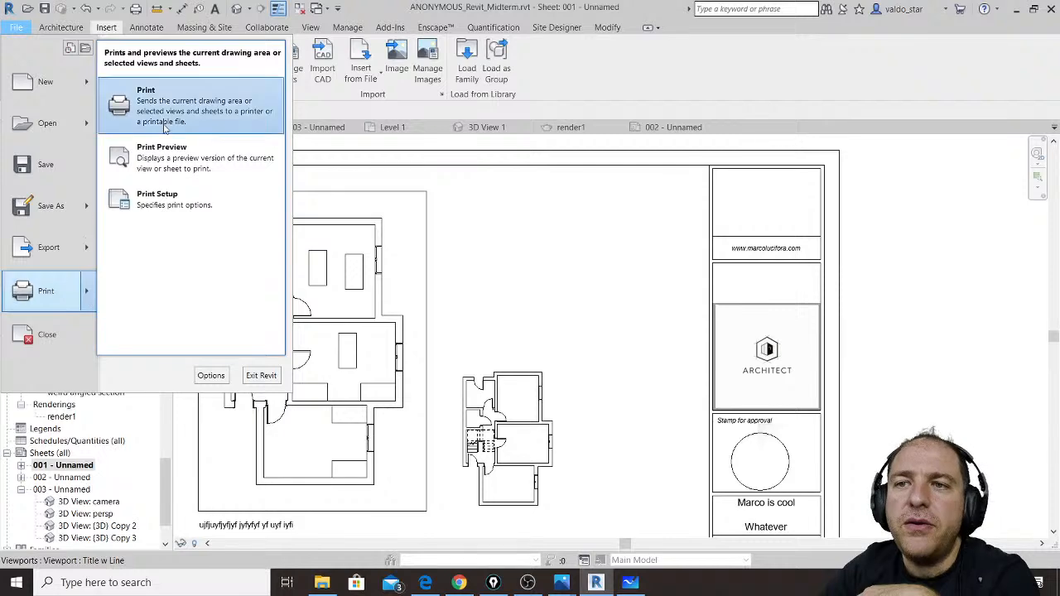
pyautogui.click(199, 209)
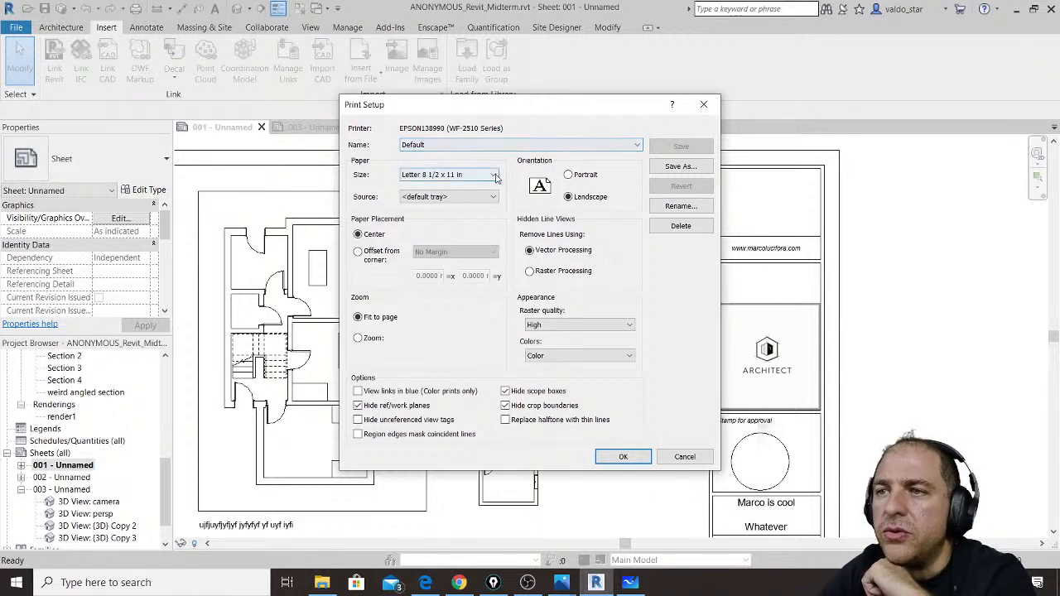
pyautogui.click(503, 144)
pyautogui.click(502, 149)
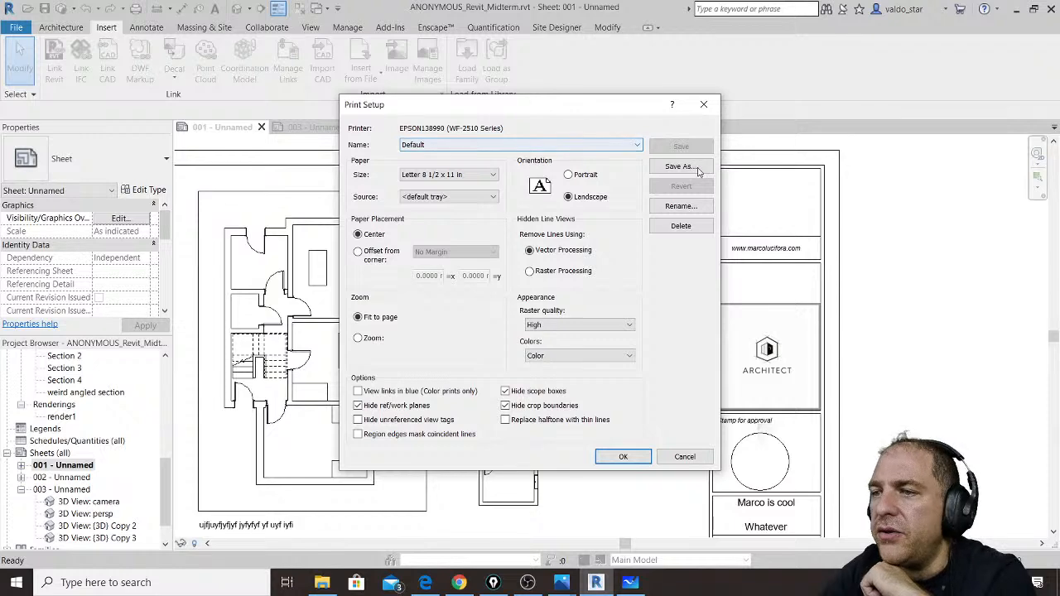
pyautogui.click(684, 458)
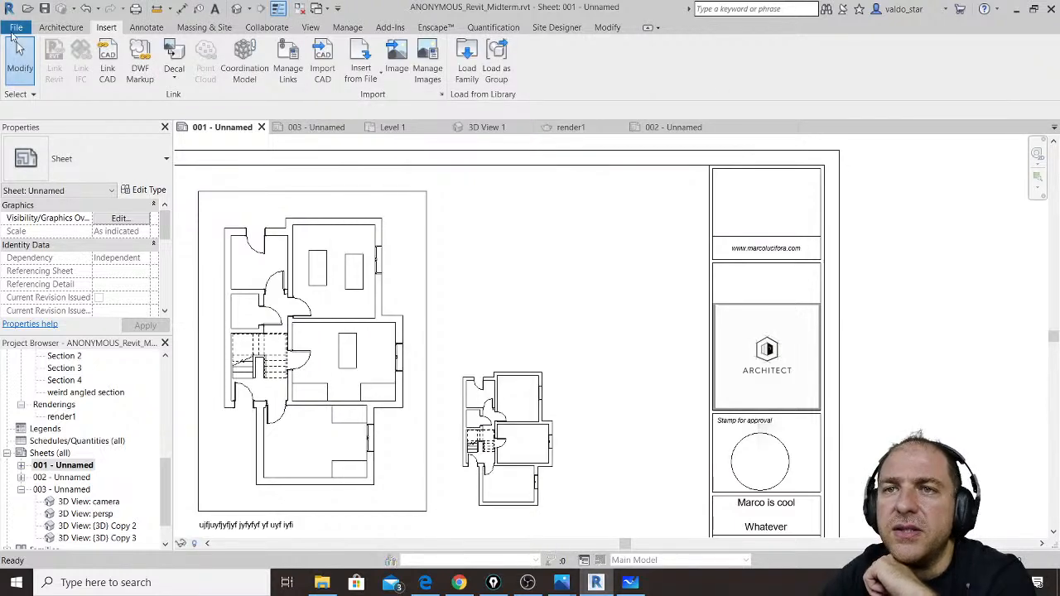
# Step: Start printing the current sheet and choose Adobe PDF as the printer
pyautogui.click(16, 26)
pyautogui.moveTo(50, 290)
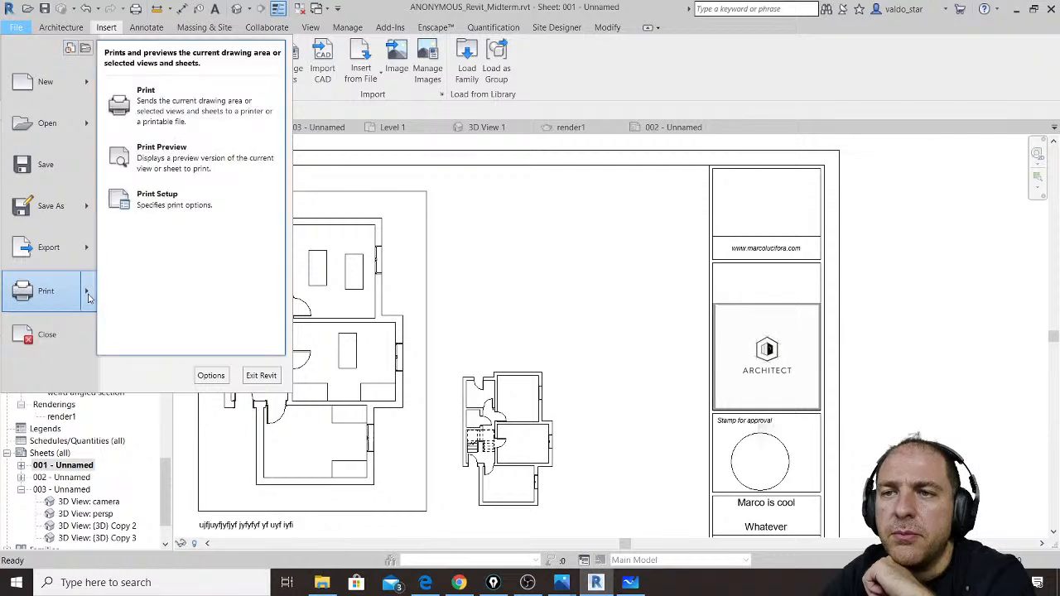
pyautogui.click(187, 105)
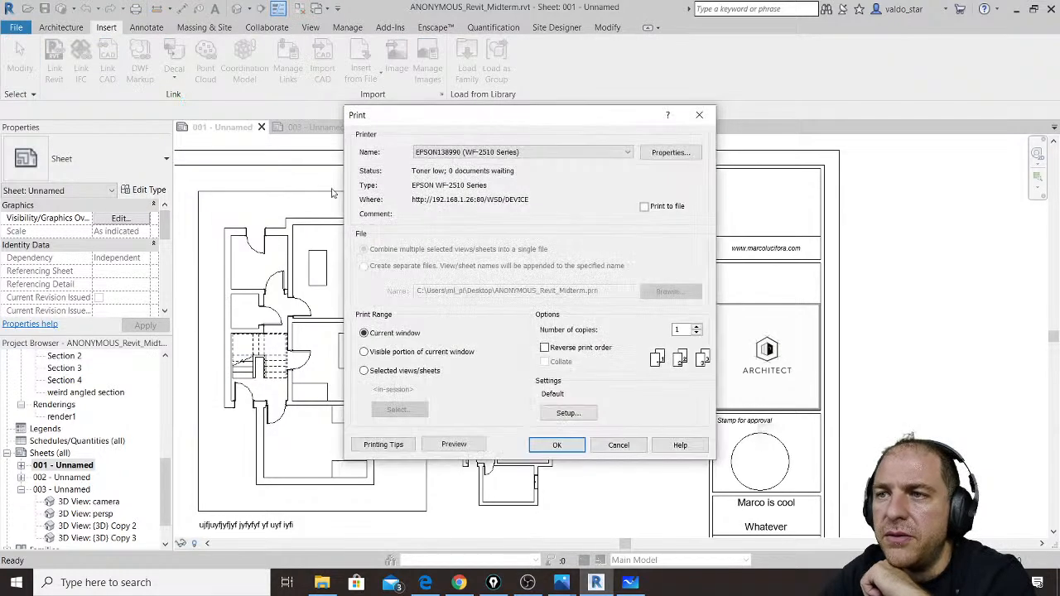
pyautogui.click(564, 154)
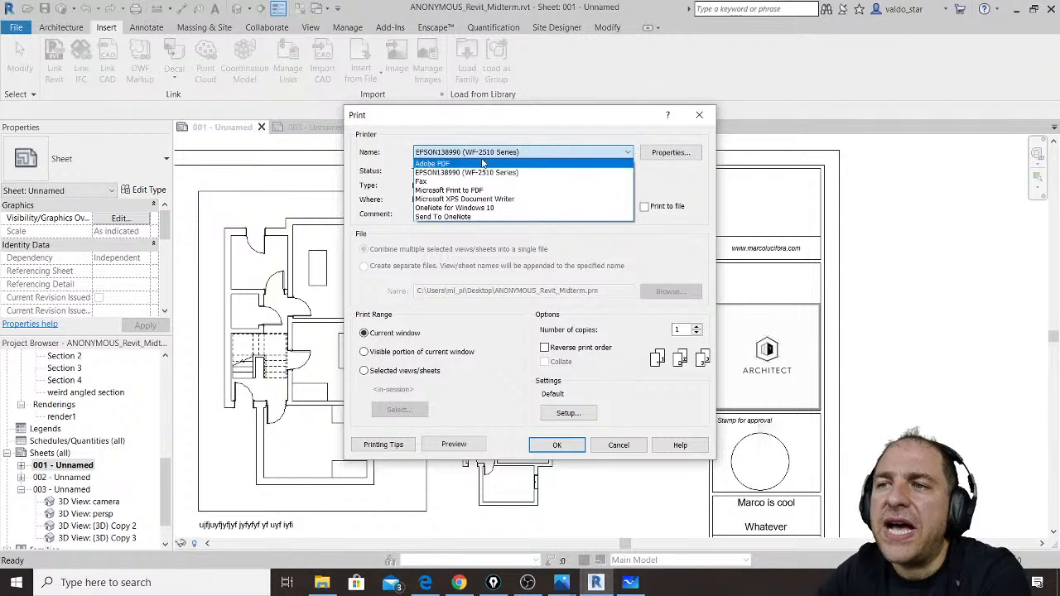
pyautogui.click(443, 164)
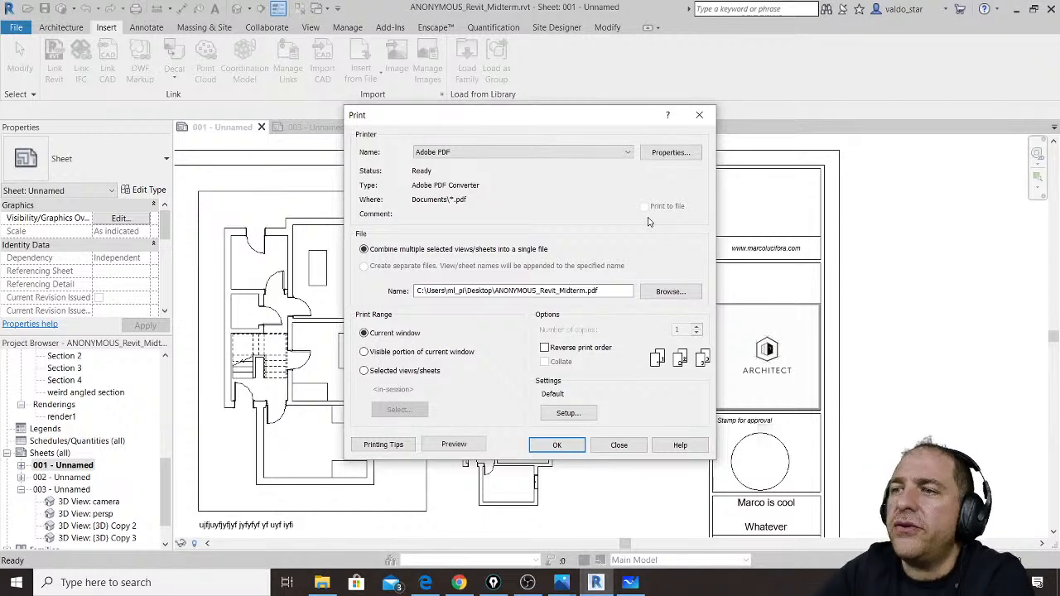
# Step: Set the Adobe PDF printer's paper size to A2, keeping the orientation at Landscape
pyautogui.click(677, 158)
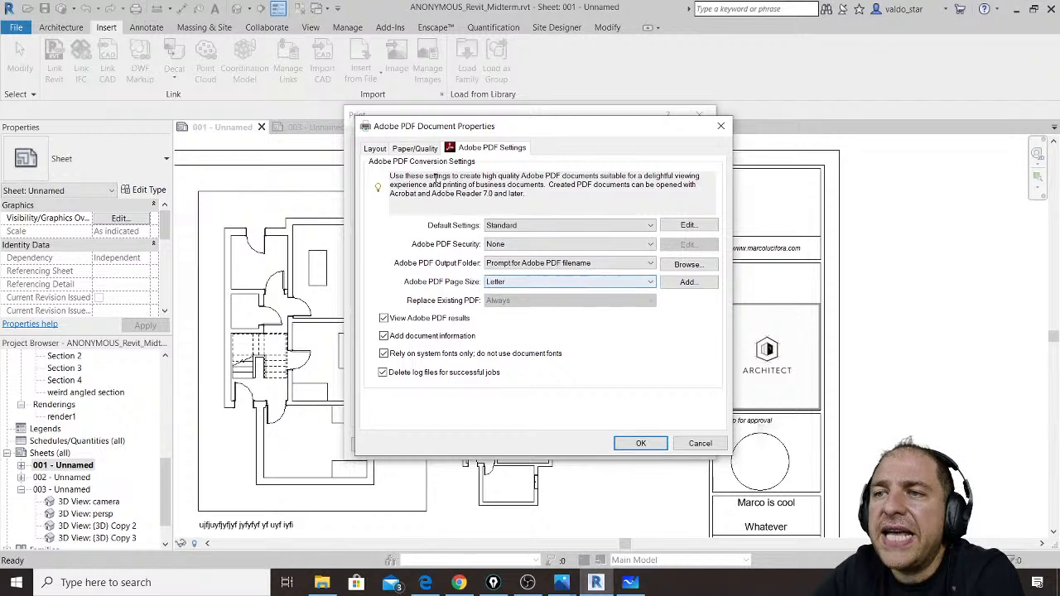
pyautogui.click(376, 150)
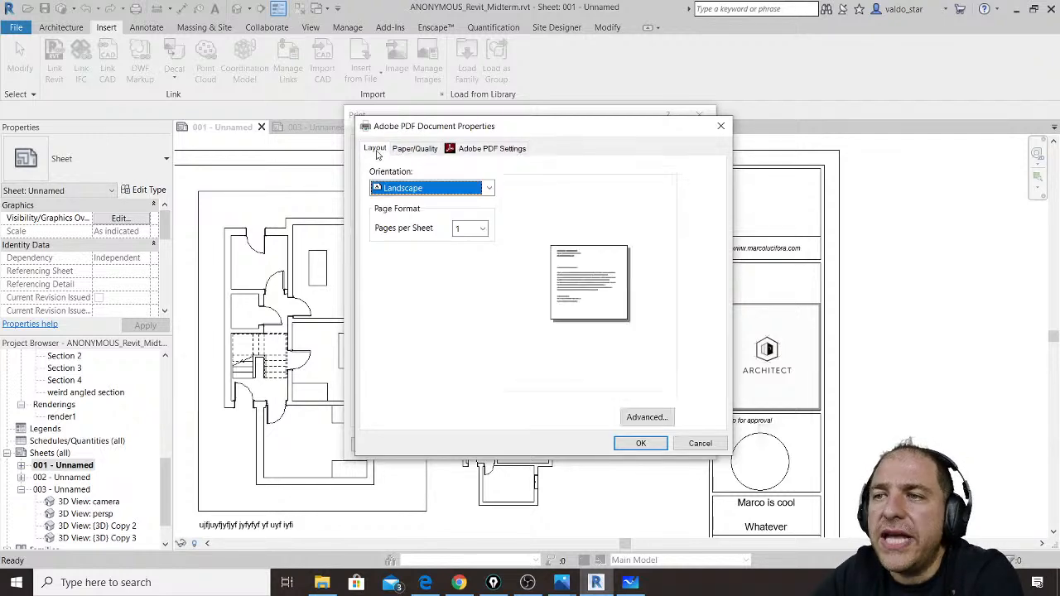
pyautogui.click(489, 189)
pyautogui.click(489, 191)
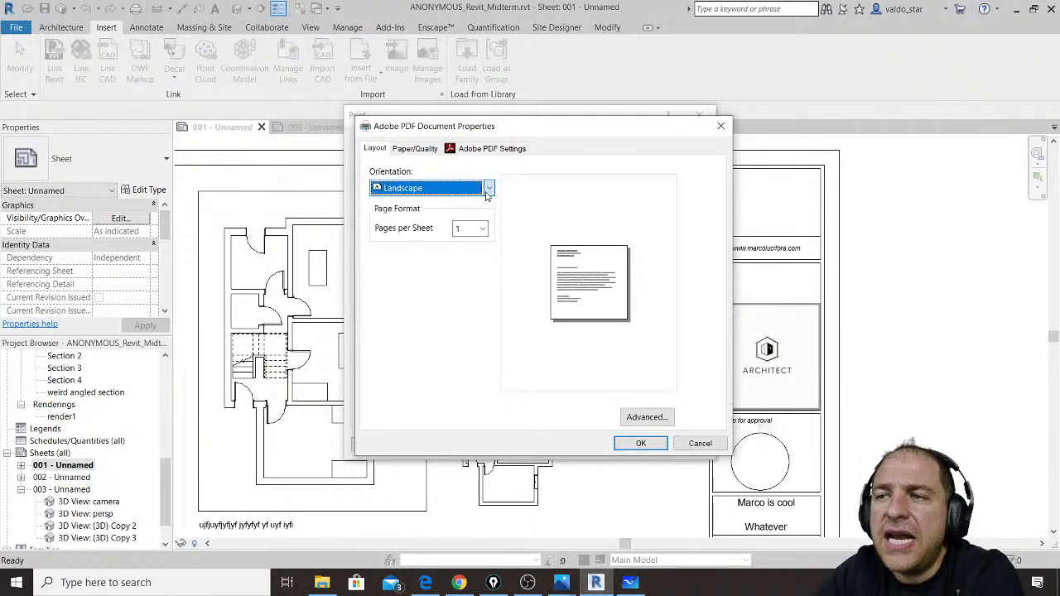
pyautogui.click(646, 417)
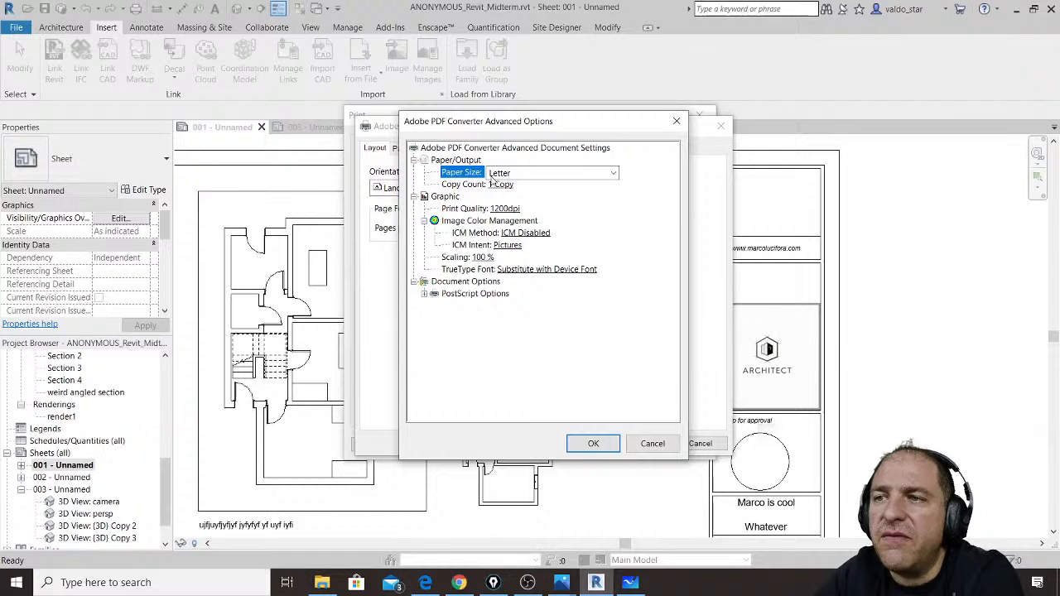
pyautogui.click(614, 176)
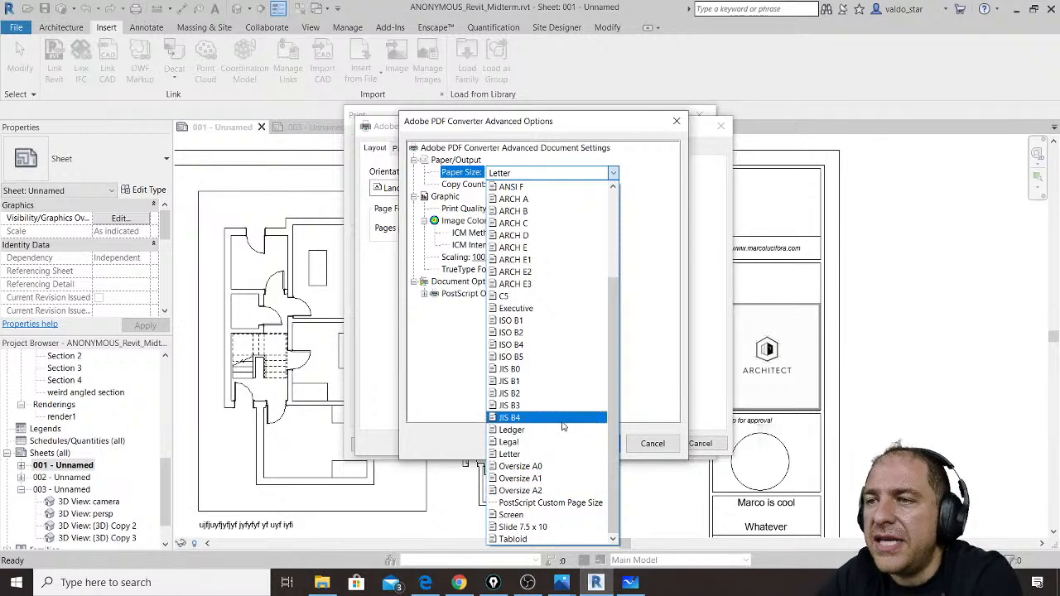
pyautogui.scroll(4, 562, 426)
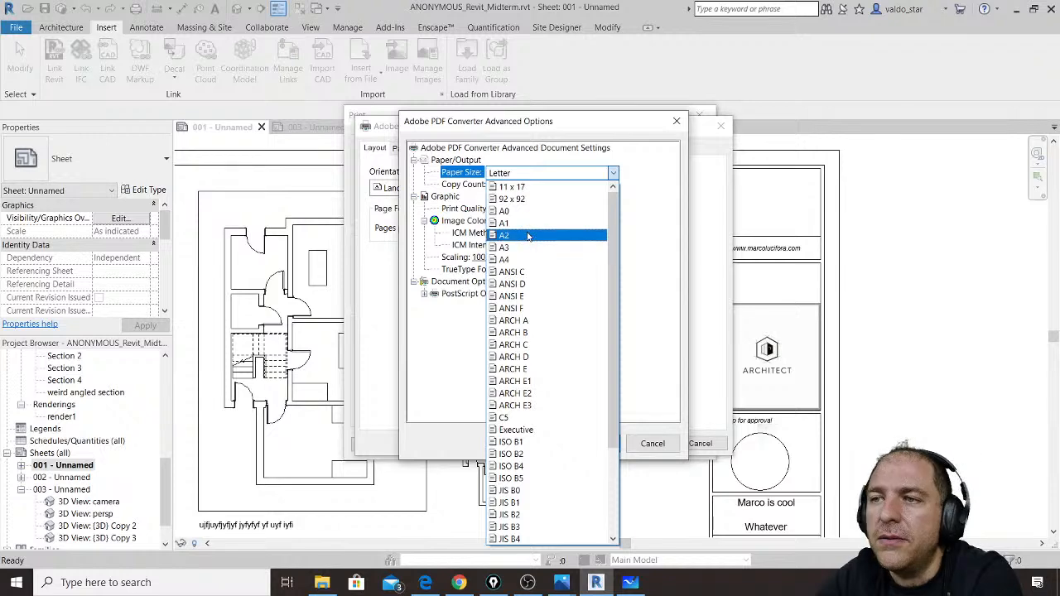
pyautogui.click(527, 236)
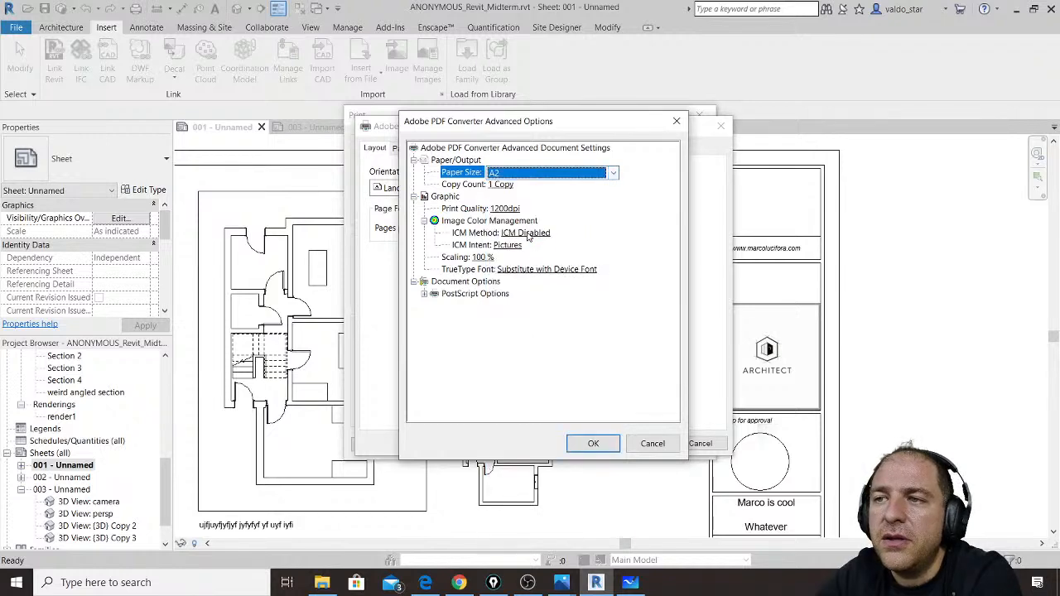
pyautogui.click(596, 444)
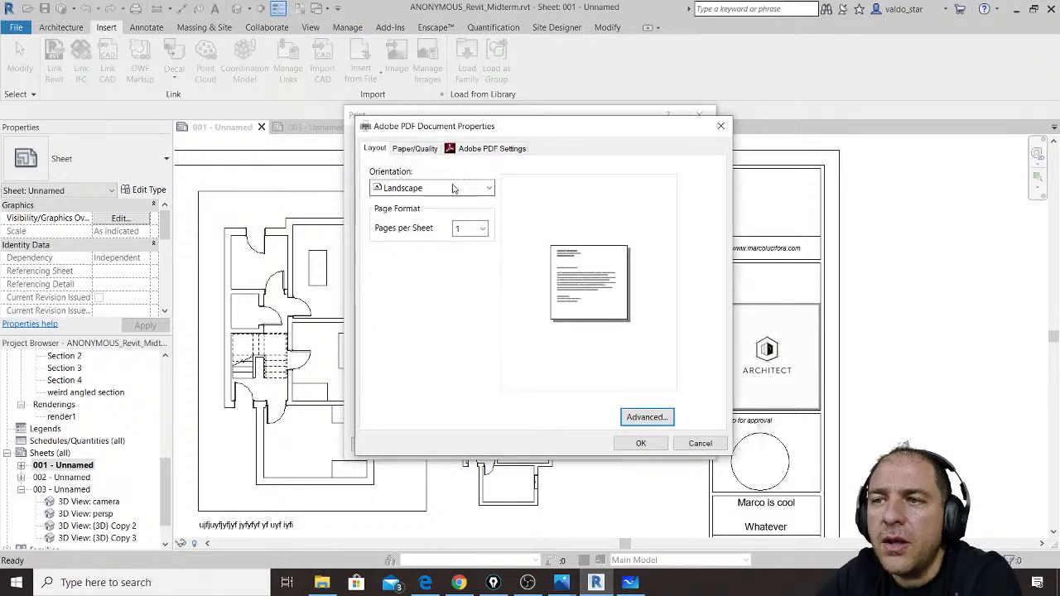
pyautogui.click(653, 448)
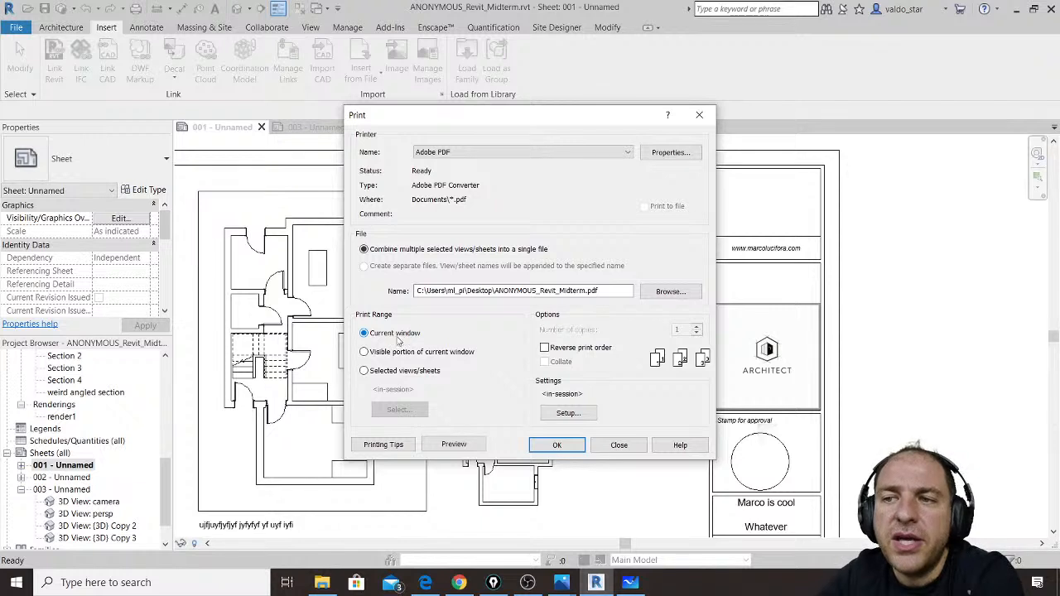
# Step: Set the print range to sheets 001, 002 and 003 combined into a single file, without saving the selection for future sessions
pyautogui.click(364, 371)
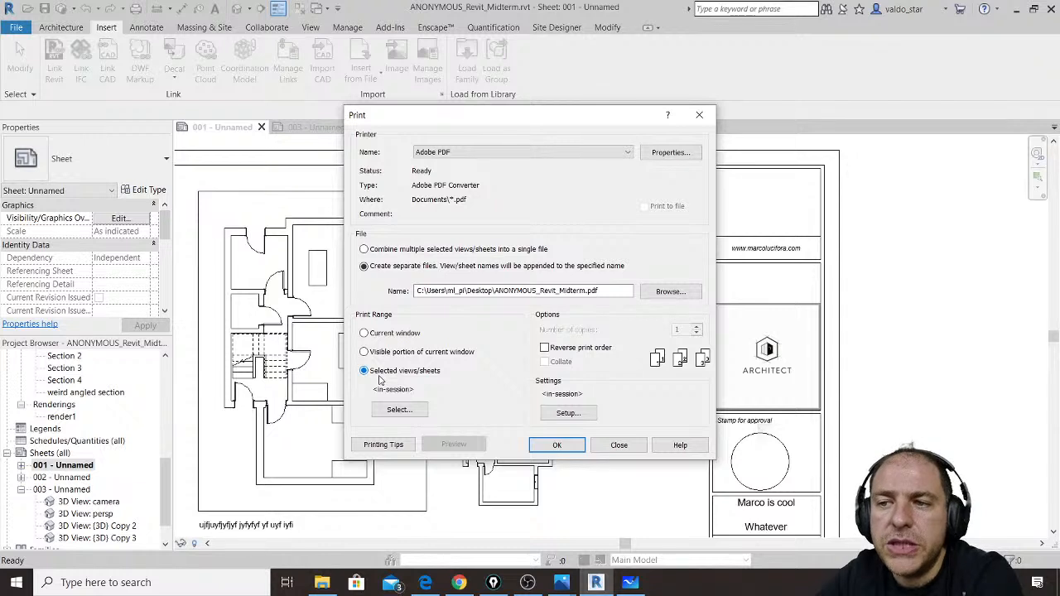
pyautogui.click(365, 250)
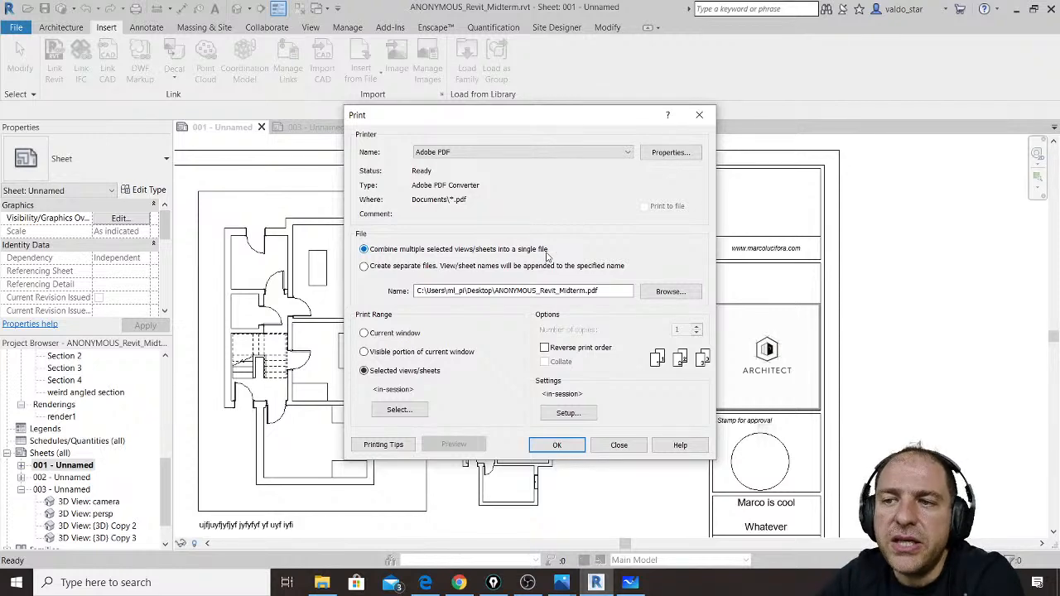
pyautogui.click(423, 412)
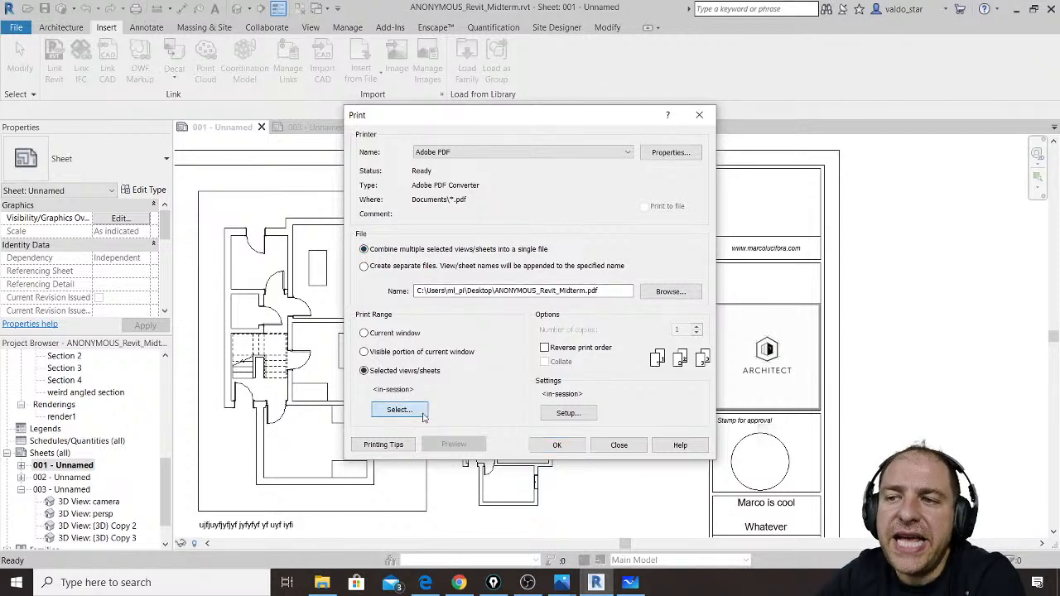
pyautogui.scroll(-3, 422, 296)
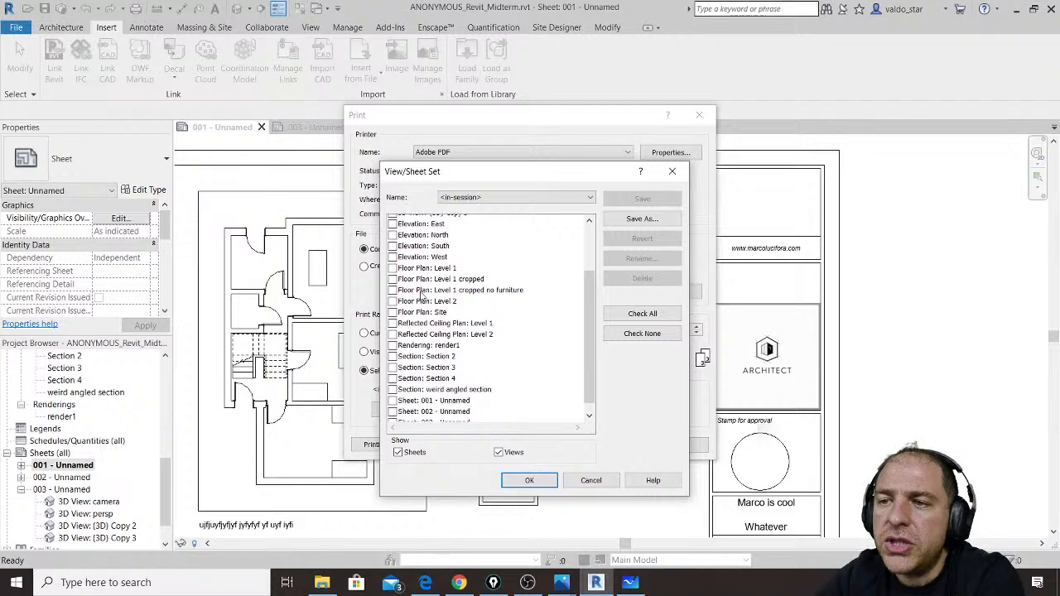
pyautogui.click(393, 387)
pyautogui.click(394, 398)
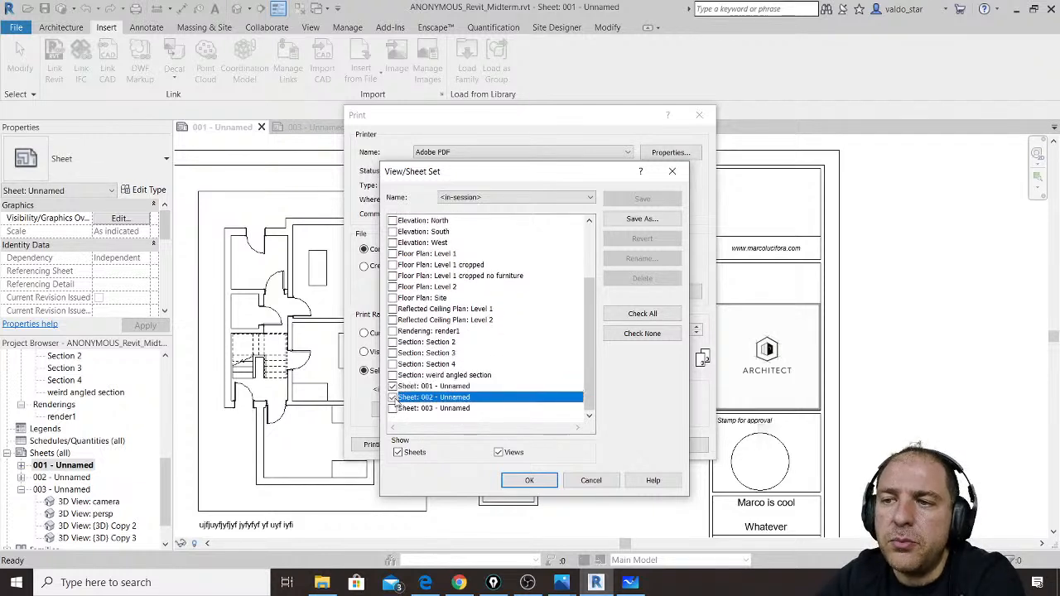
pyautogui.click(394, 408)
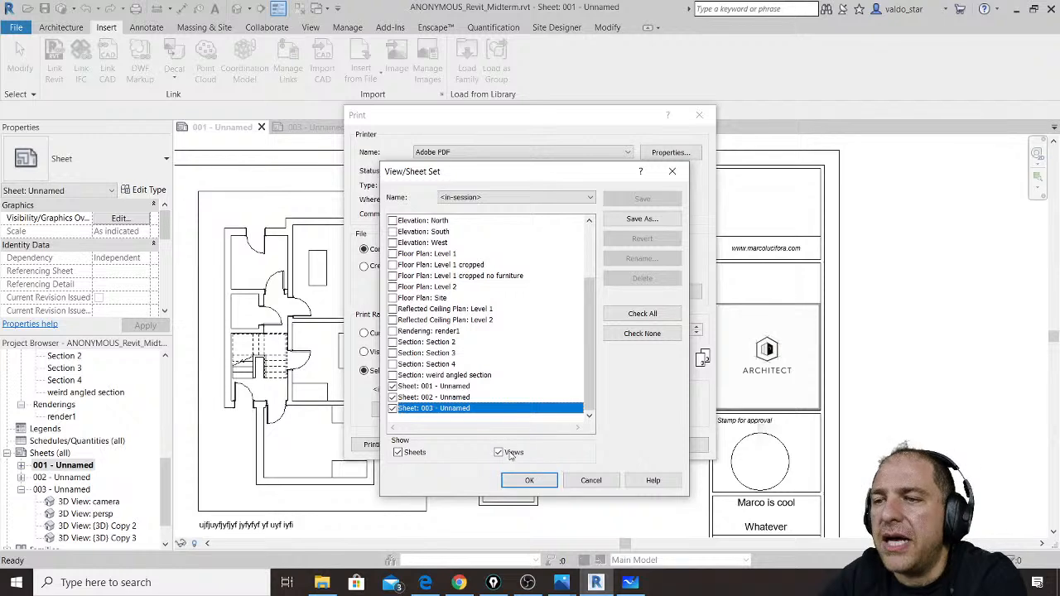
pyautogui.click(533, 482)
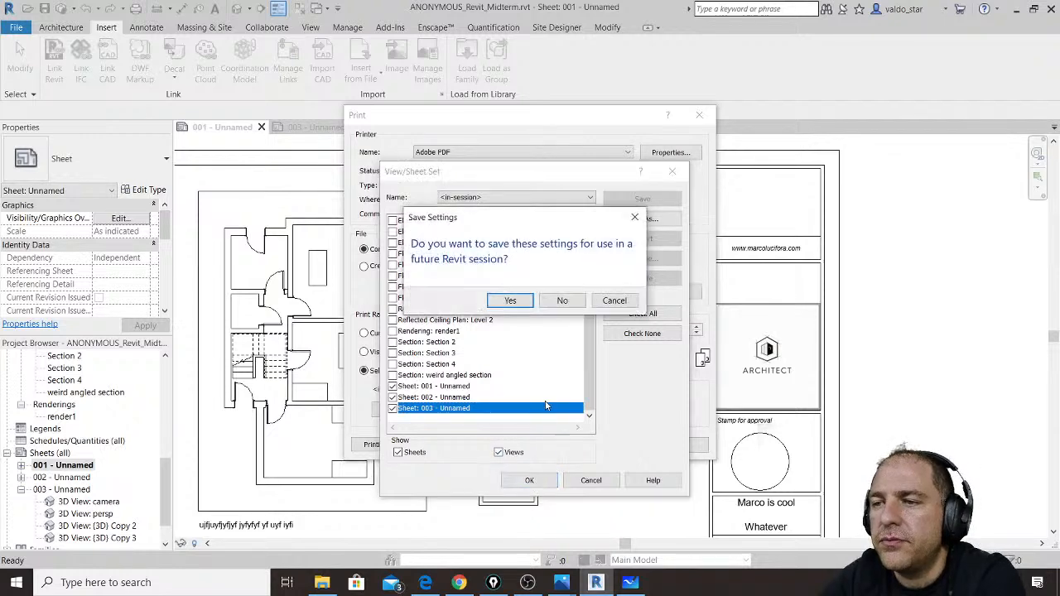
pyautogui.click(570, 303)
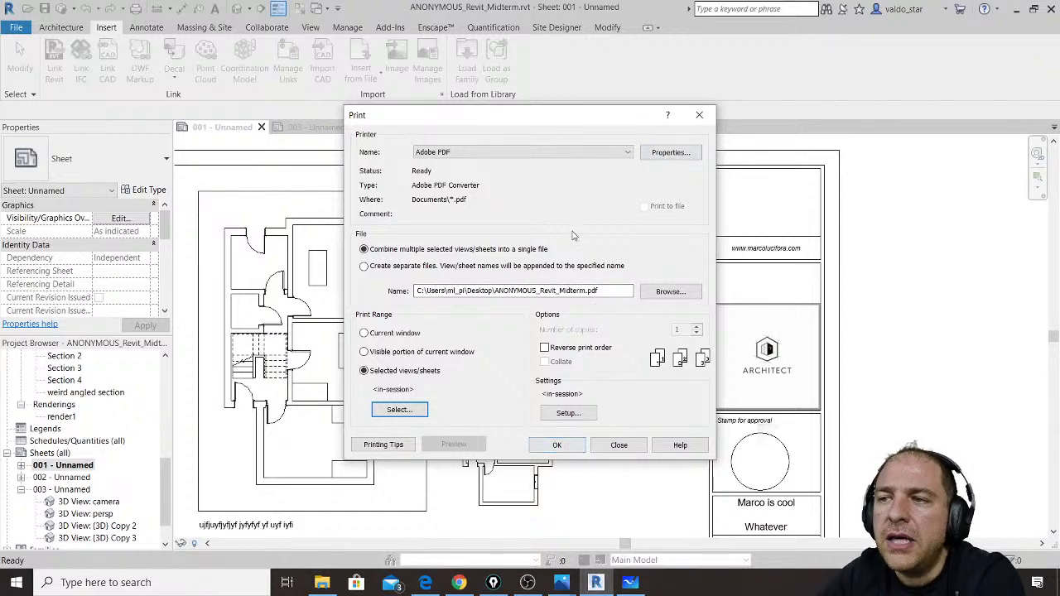
# Step: Print the selected sheets, dismiss the Acrobat update notice, and save the output to the Desktop as ANONYMOUS_Revit_Midterm.pdf
pyautogui.click(559, 448)
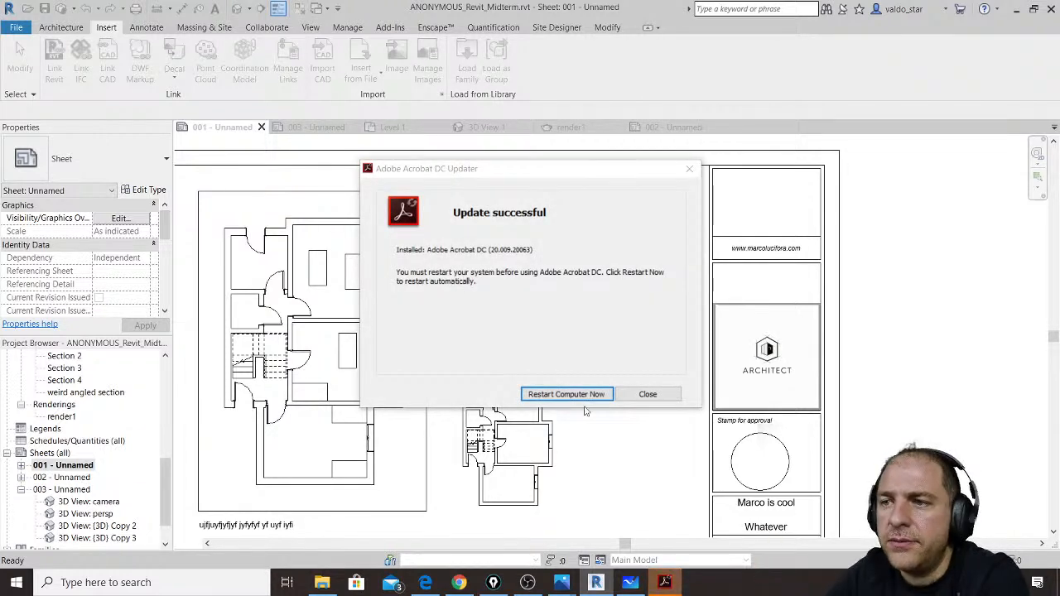
pyautogui.click(648, 394)
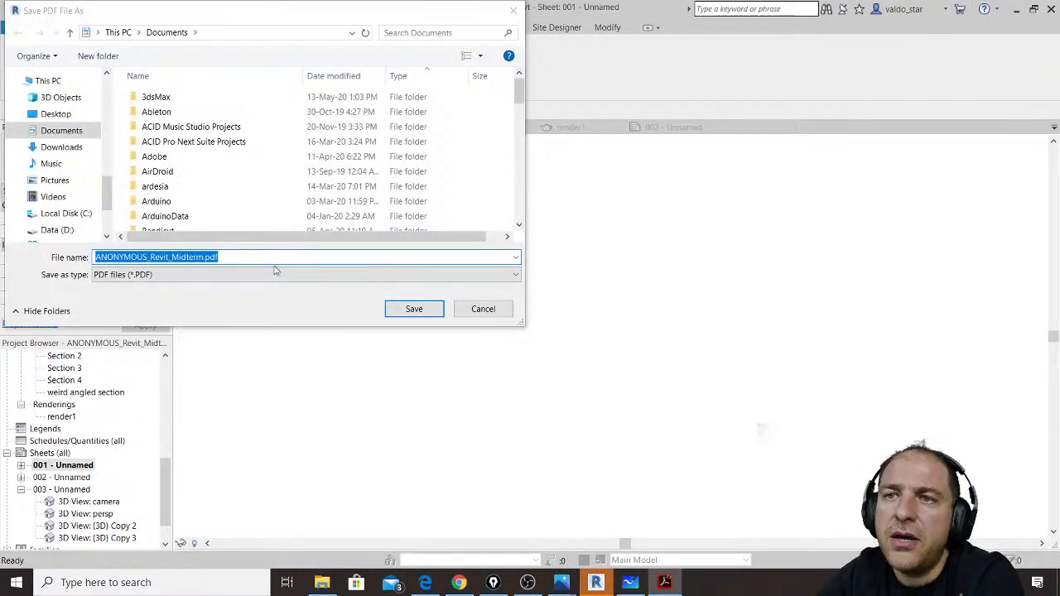
pyautogui.click(56, 114)
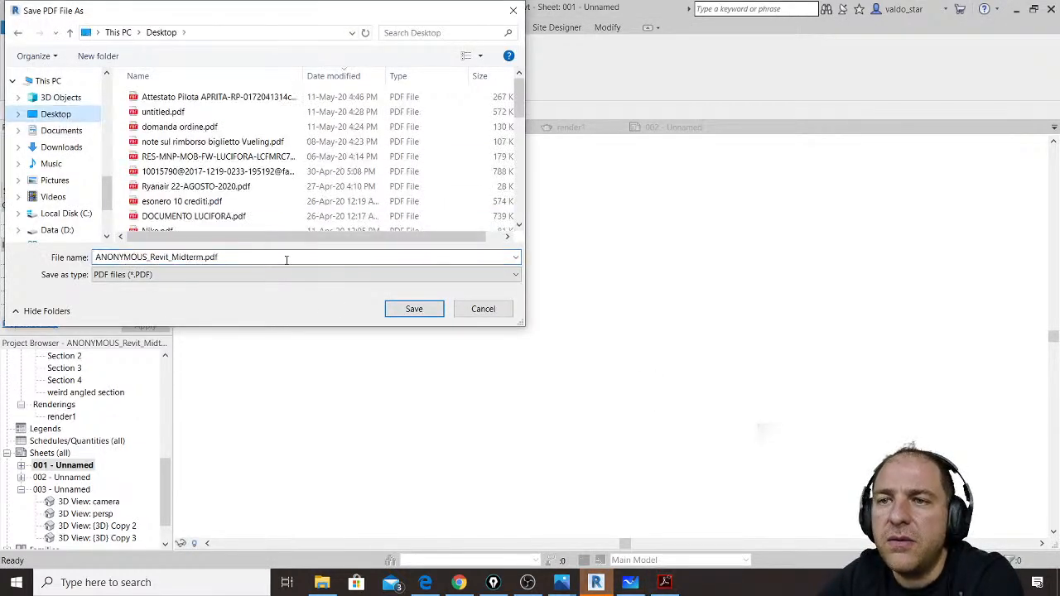
pyautogui.click(414, 309)
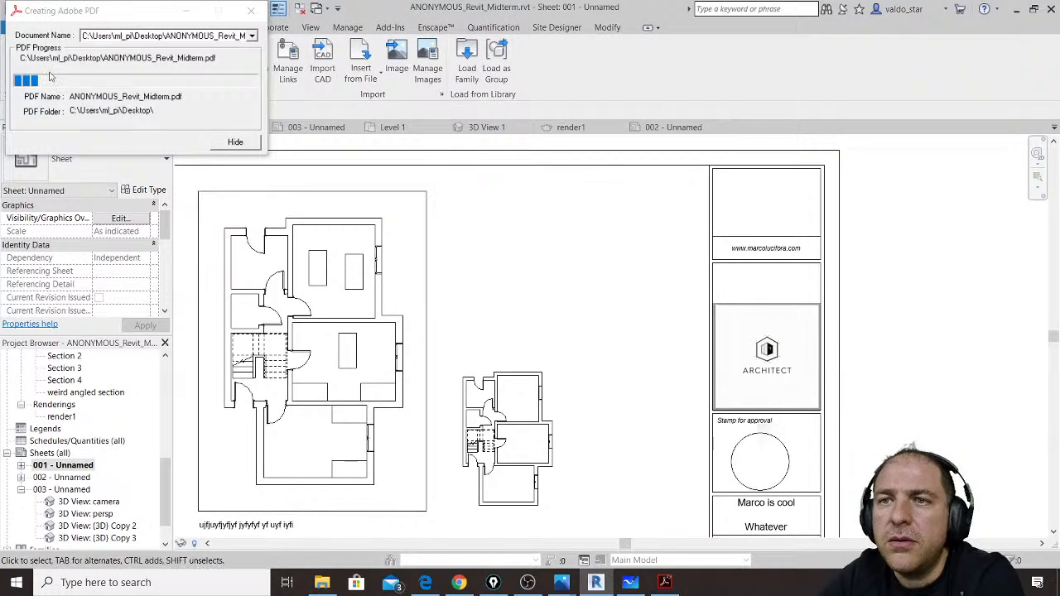
pyautogui.moveTo(91, 15); pyautogui.dragTo(225, 64)
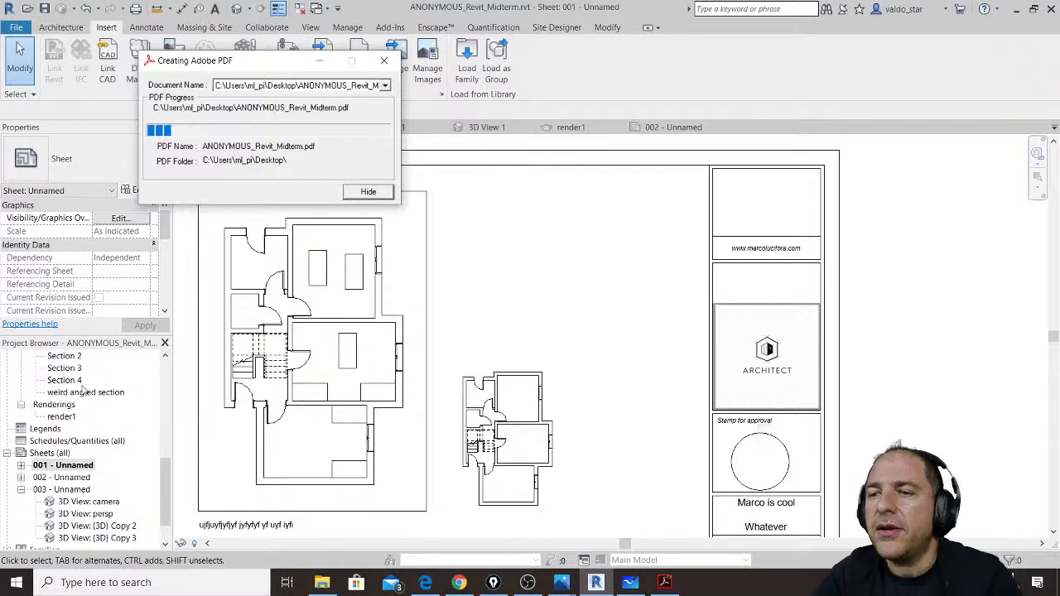
# Step: Switch to the Edge browser, search for bullzip pdf, and open Bullzip's Free PDF Printer page
pyautogui.click(429, 584)
pyautogui.click(437, 37)
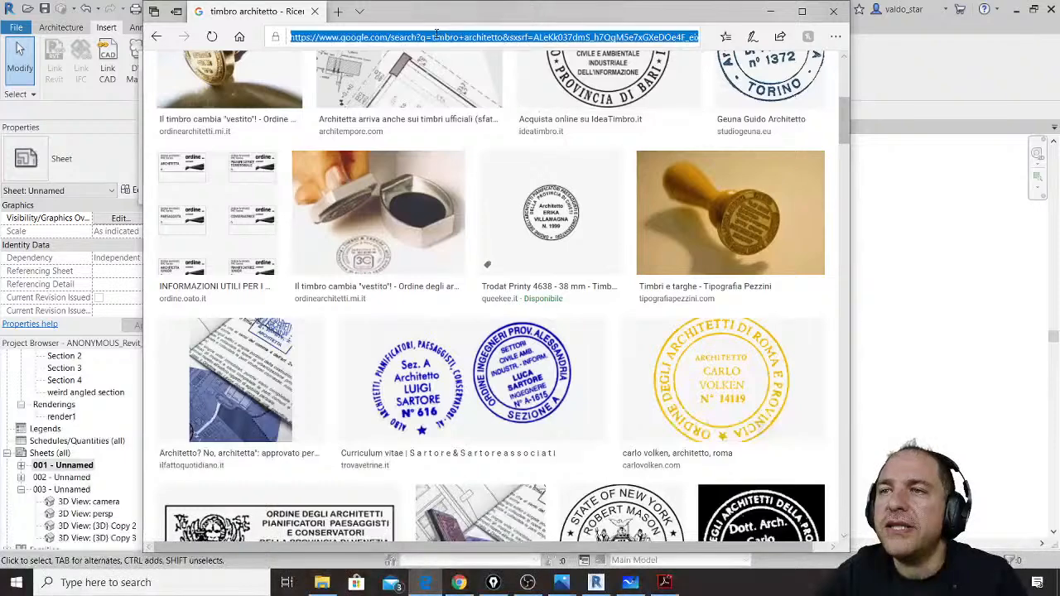
pyautogui.write('bull')
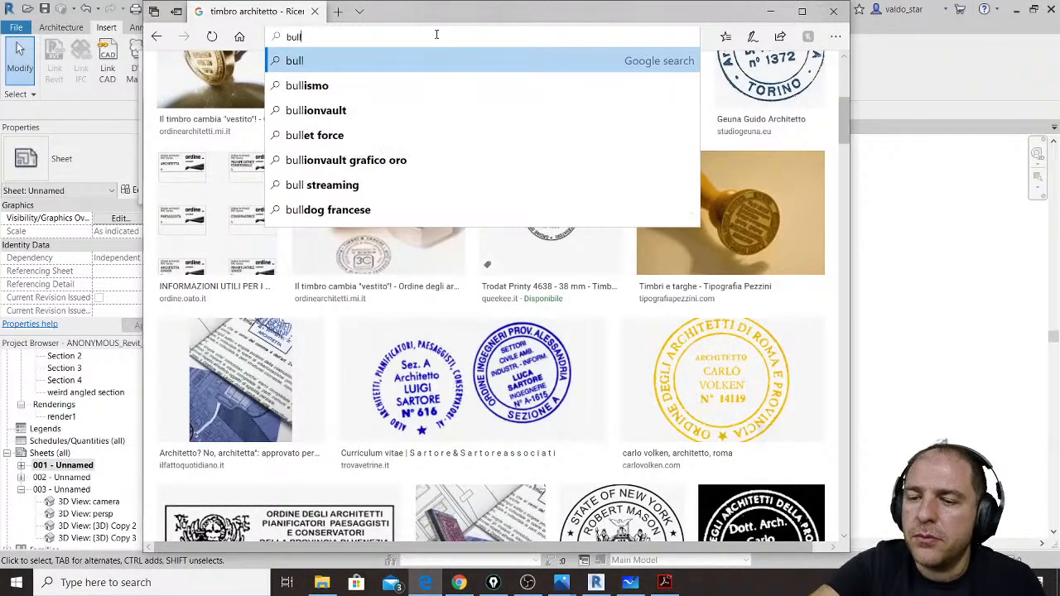
pyautogui.write('zi')
pyautogui.press('Down')
pyautogui.press('Down')
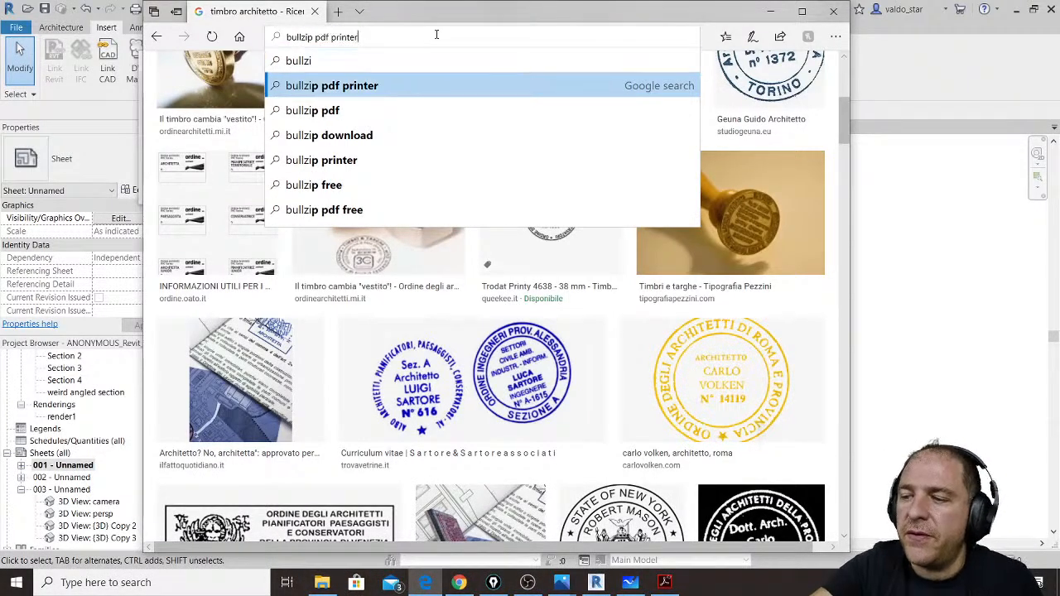
pyautogui.press('Return')
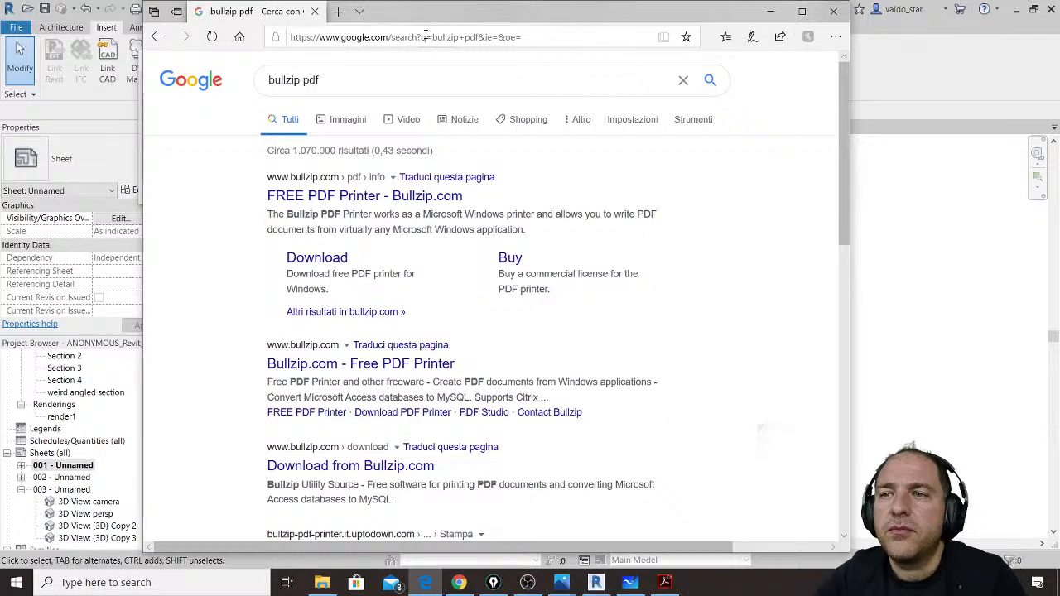
pyautogui.click(362, 207)
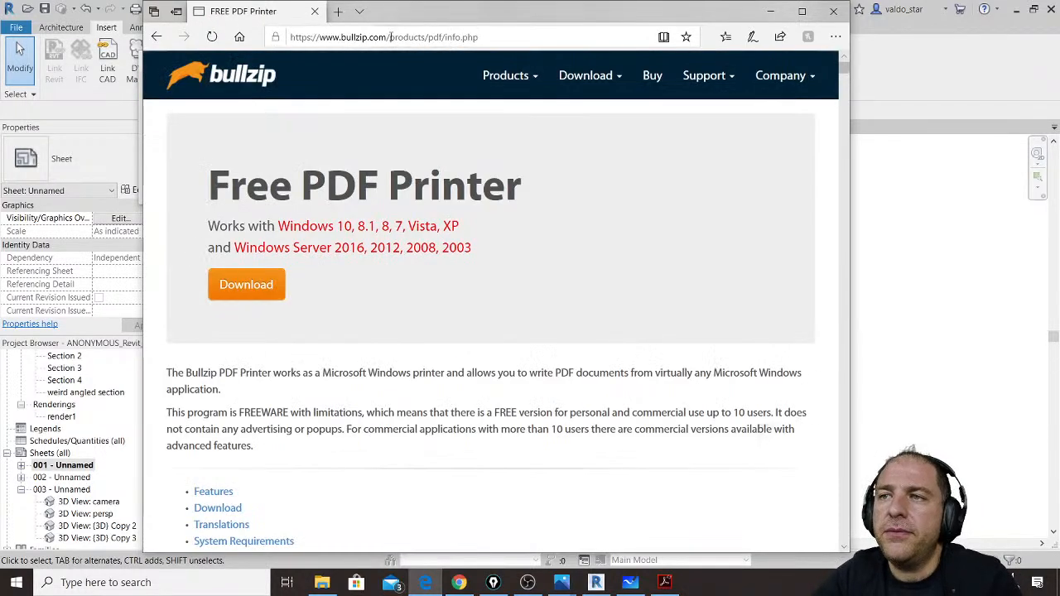
# Step: Copy the web address of the Bullzip Free PDF Printer page and switch away from the browser window
pyautogui.click(390, 37)
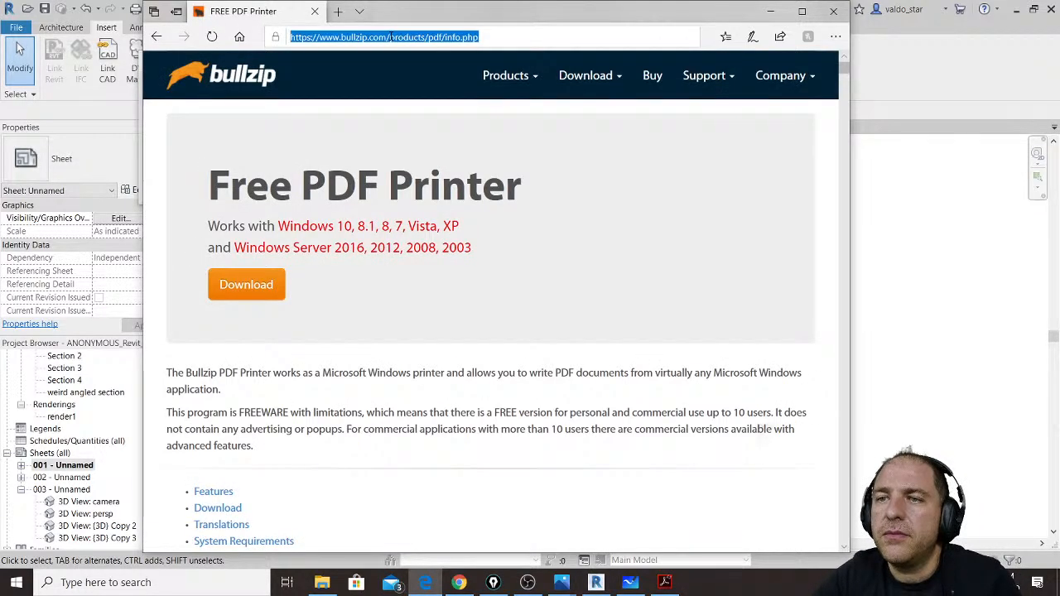
pyautogui.rightClick(390, 37)
pyautogui.click(406, 75)
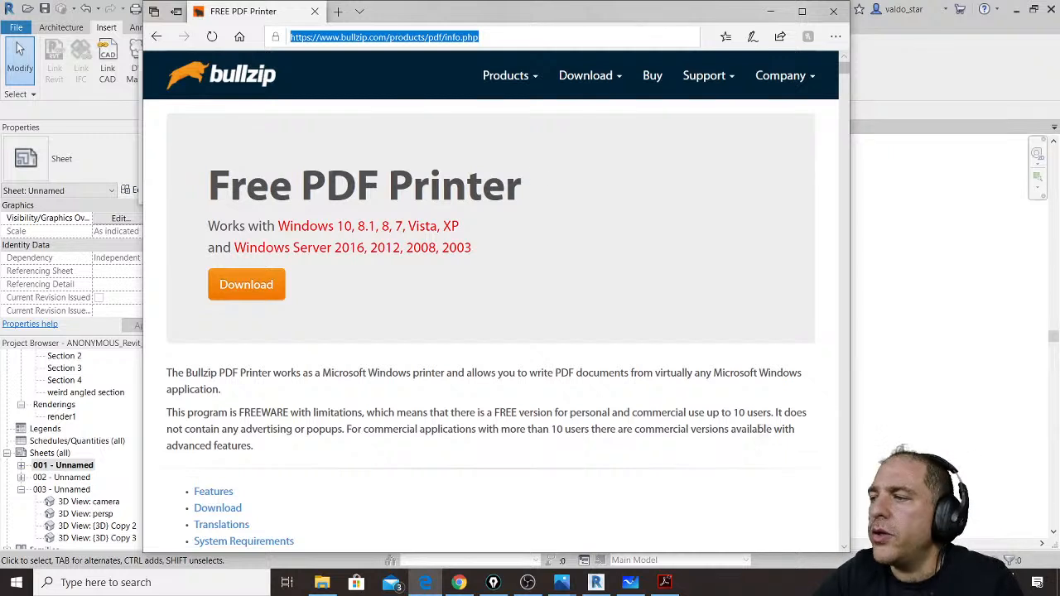
pyautogui.hotkey('alt', 'Tab')
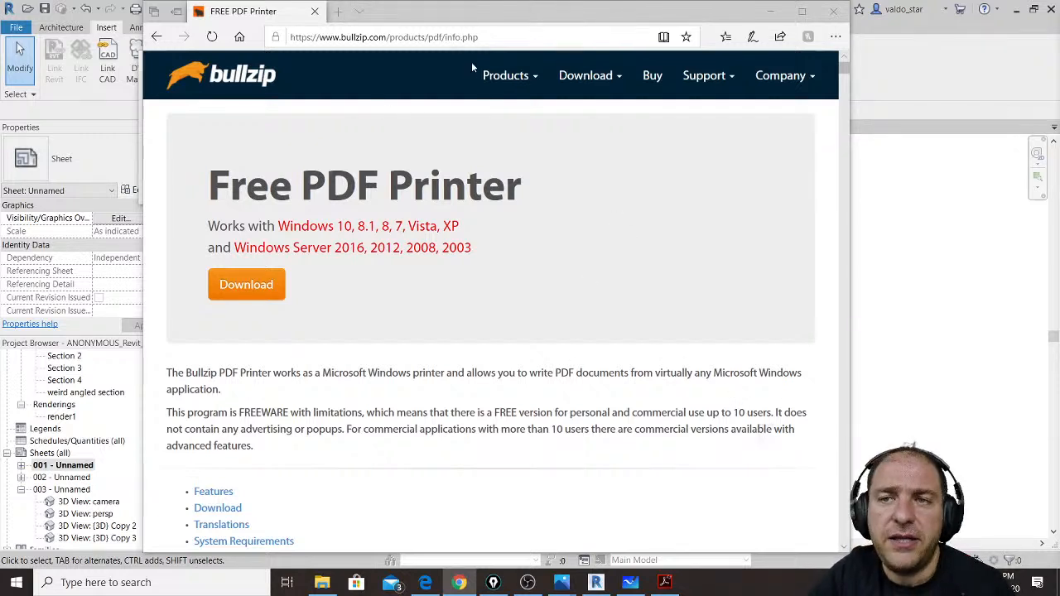
# Step: Close the Acrobat updater notice without restarting the computer and minimize the browser to return to Revit
pyautogui.click(665, 582)
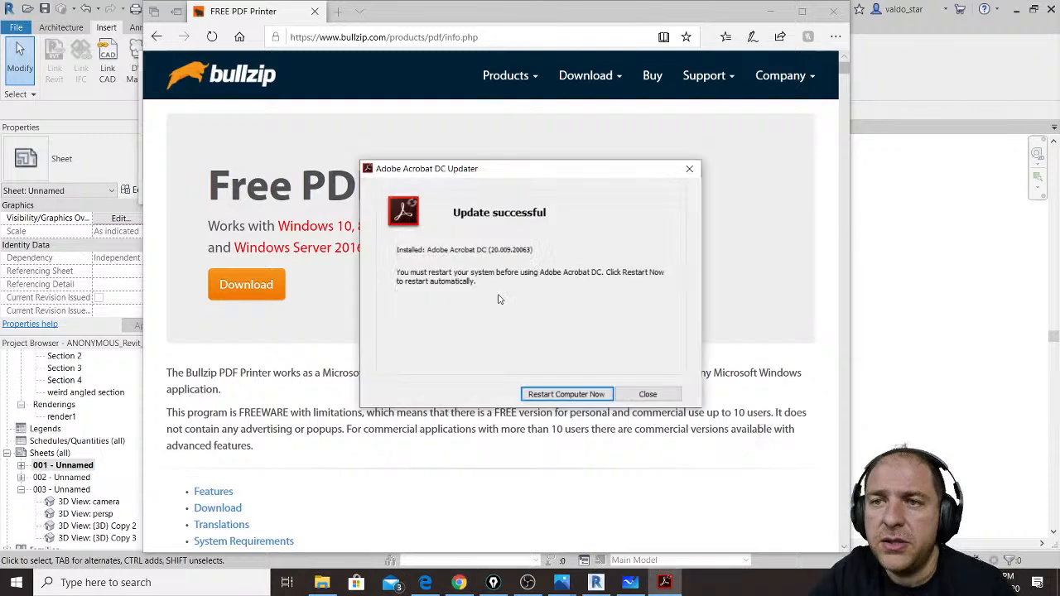
pyautogui.click(649, 393)
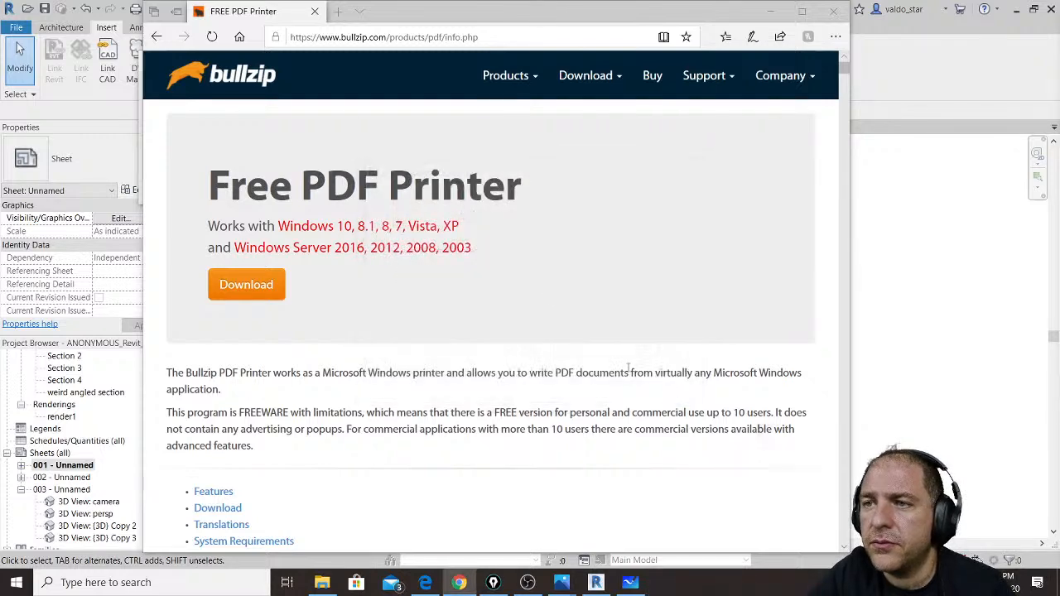
pyautogui.click(770, 11)
# Step: Check the document list in the Creating Adobe PDF progress window and hide that window
pyautogui.moveTo(241, 66); pyautogui.dragTo(270, 71)
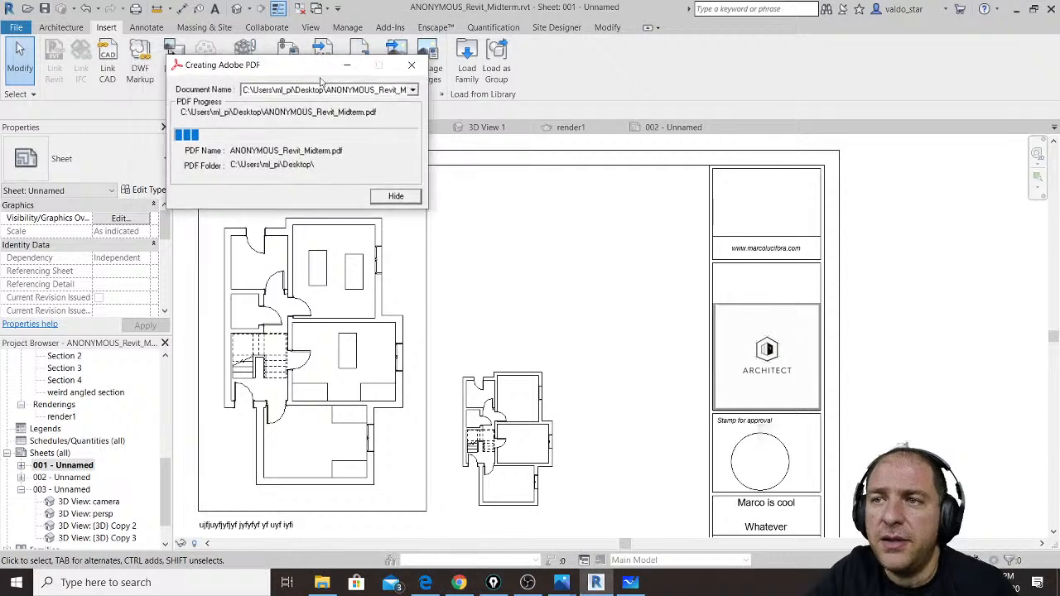
pyautogui.click(412, 89)
pyautogui.click(413, 90)
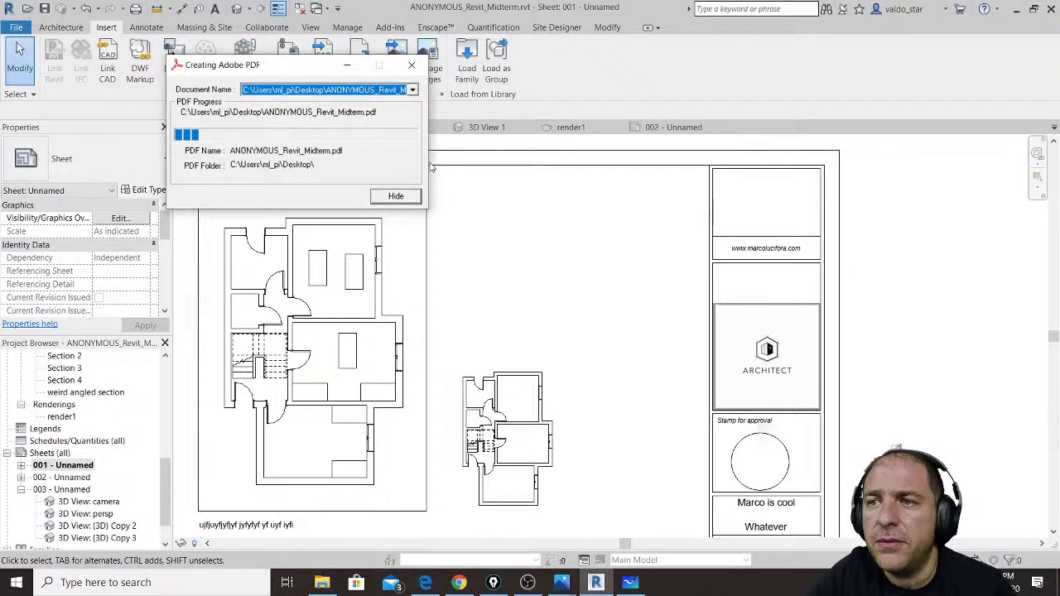
pyautogui.click(412, 200)
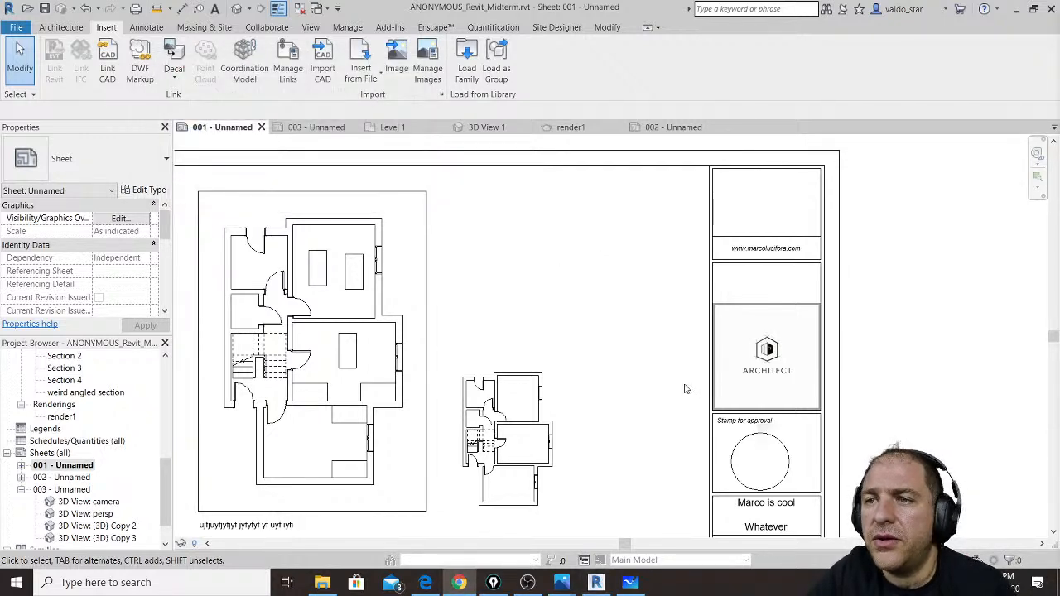
# Step: Switch to the Edge browser and search the web for wood texture seamless
pyautogui.click(425, 583)
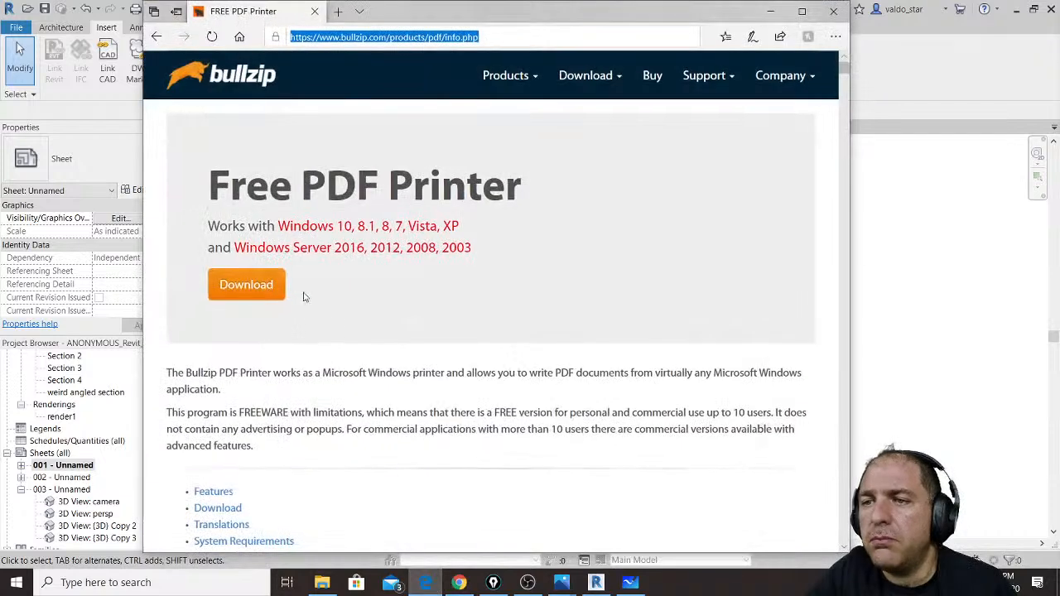
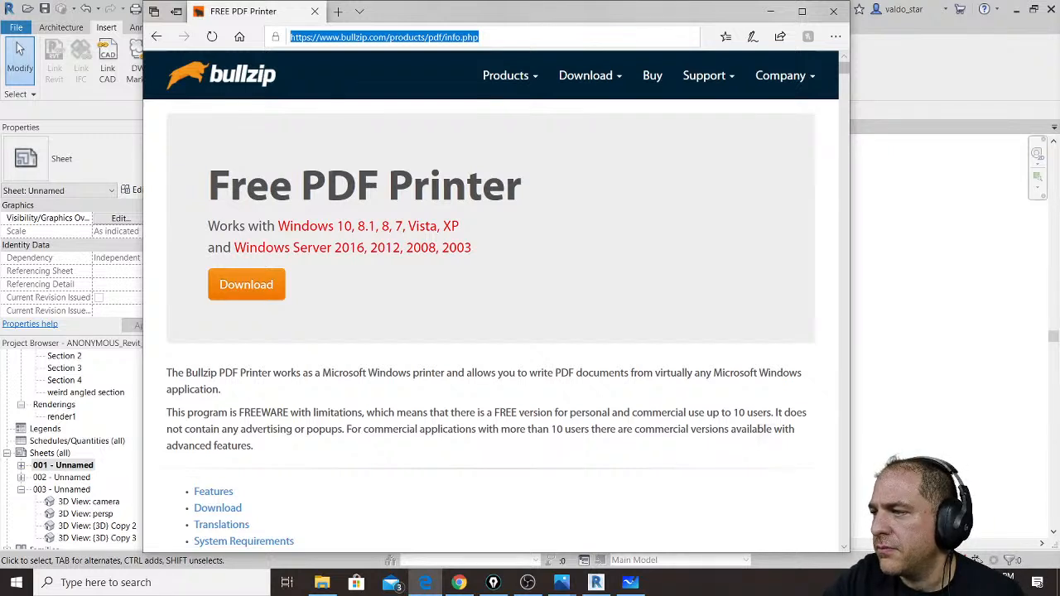
pyautogui.hotkey('alt', 'Tab')
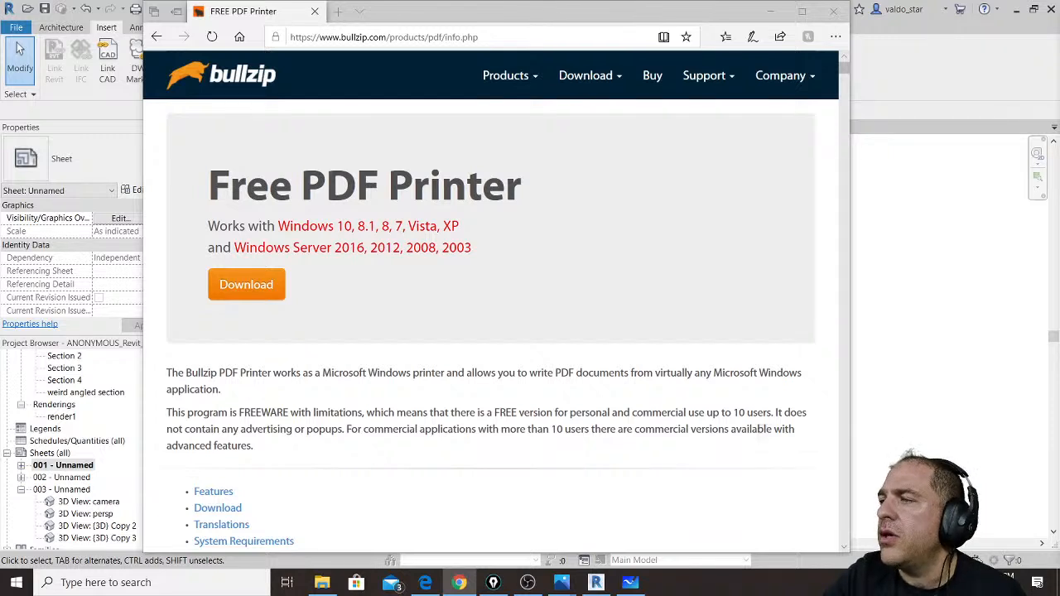
pyautogui.click(425, 582)
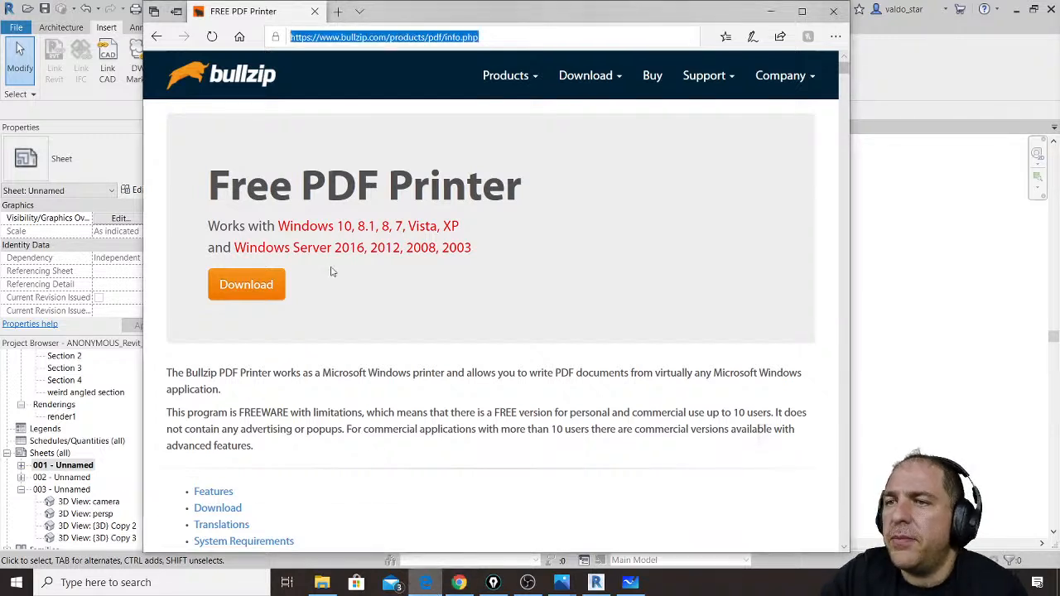
pyautogui.write('w')
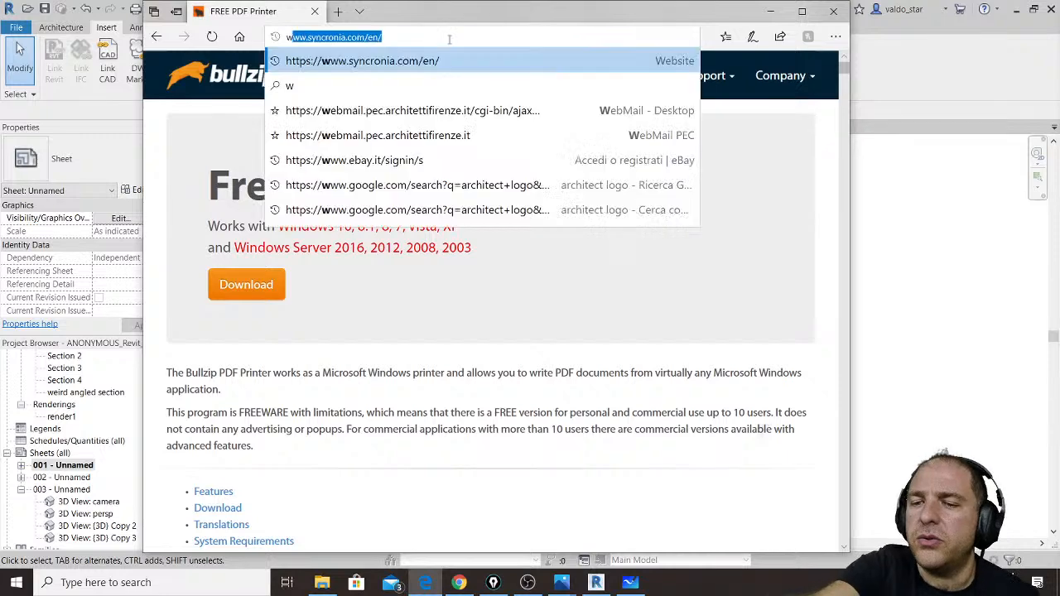
pyautogui.write('ood tex')
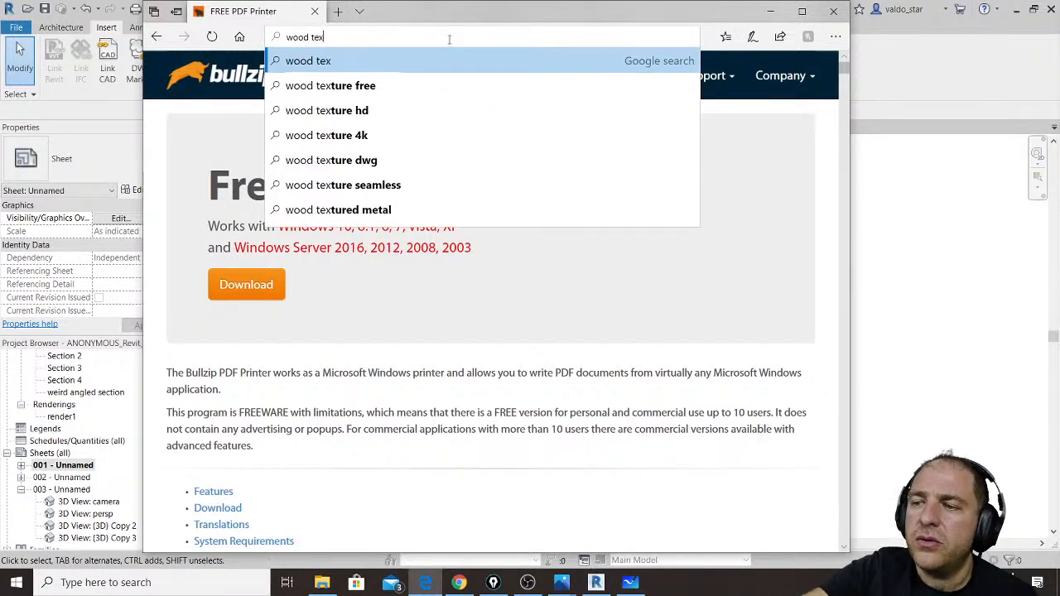
pyautogui.press('Down')
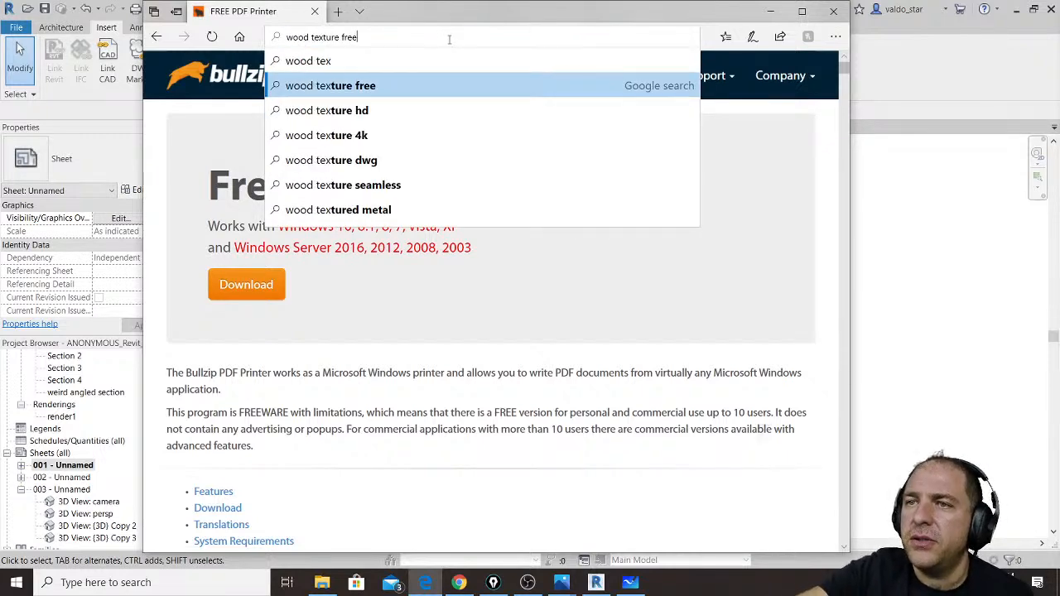
pyautogui.press('BackSpace')
pyautogui.press('BackSpace')
pyautogui.press('BackSpace')
pyautogui.press('BackSpace')
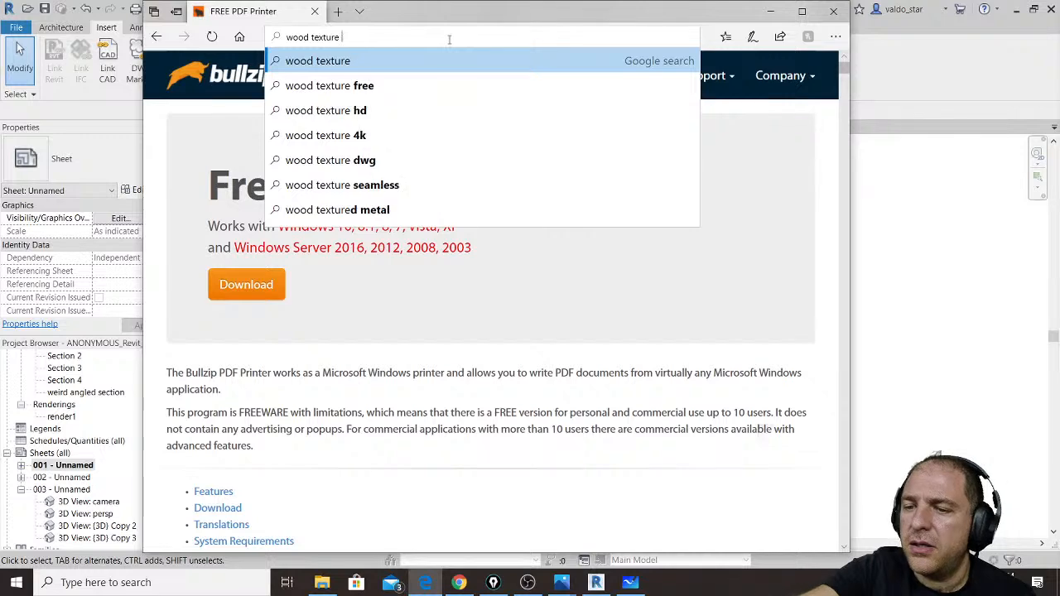
pyautogui.write('sea')
pyautogui.press('Down')
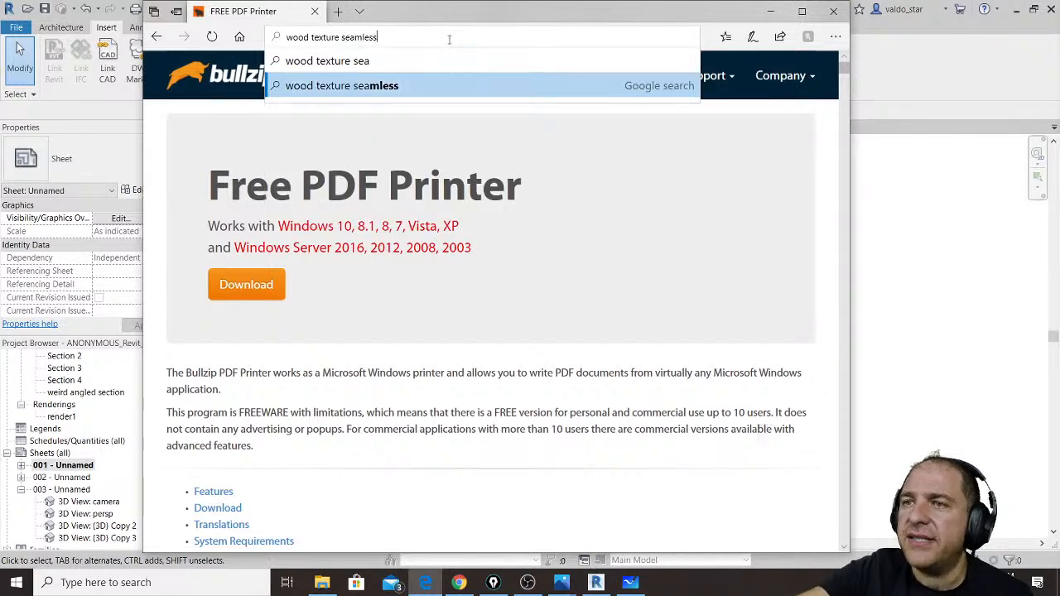
pyautogui.press('Return')
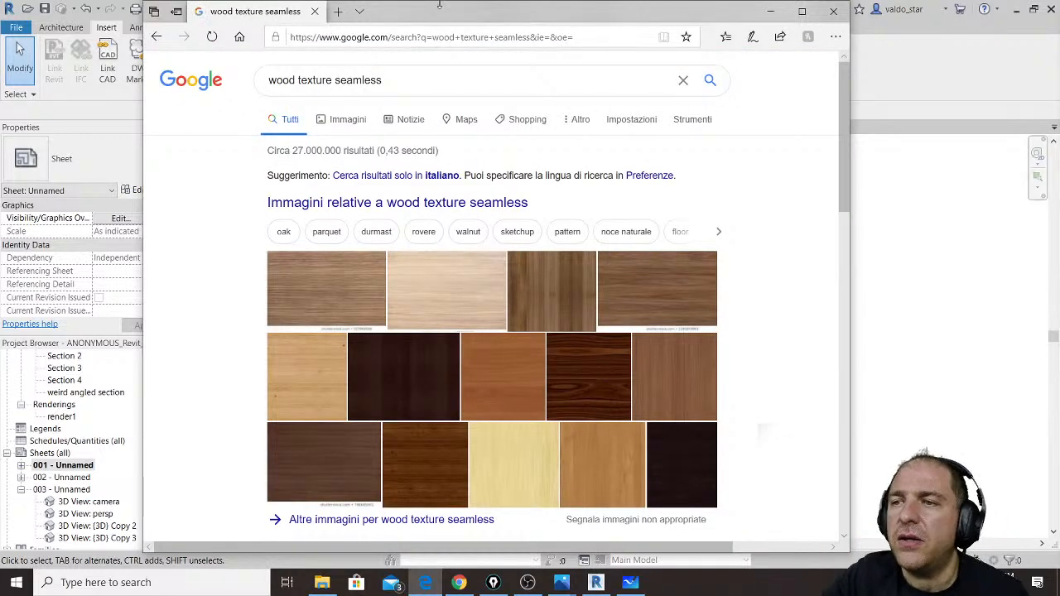
# Step: Browse the wood texture image results and open the Fine Wood Floor Texture picture from textures.com
pyautogui.click(452, 301)
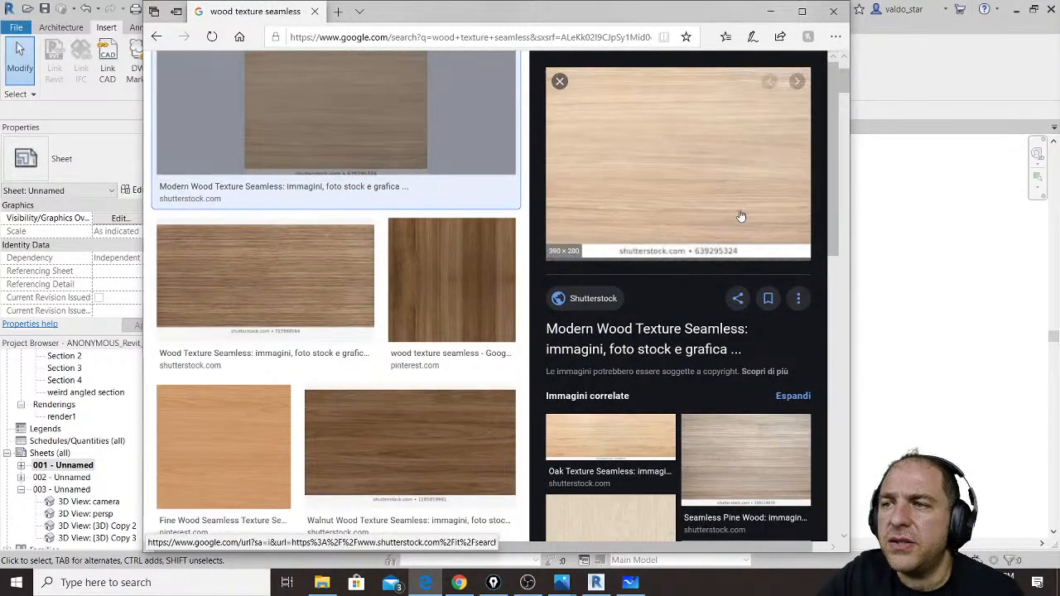
pyautogui.scroll(-2, 705, 209)
pyautogui.scroll(-3, 438, 419)
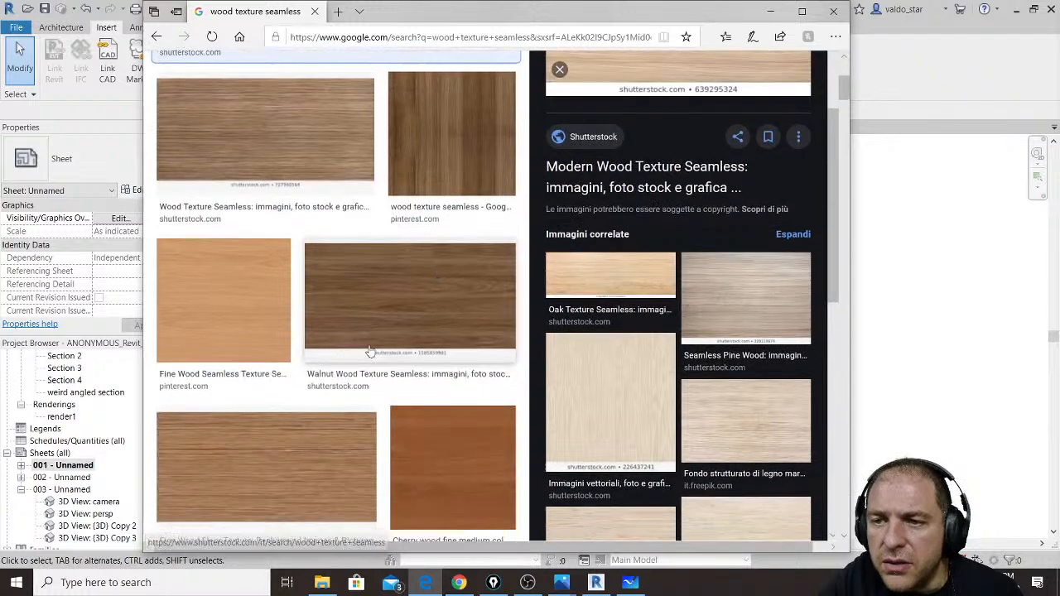
pyautogui.scroll(-3, 243, 297)
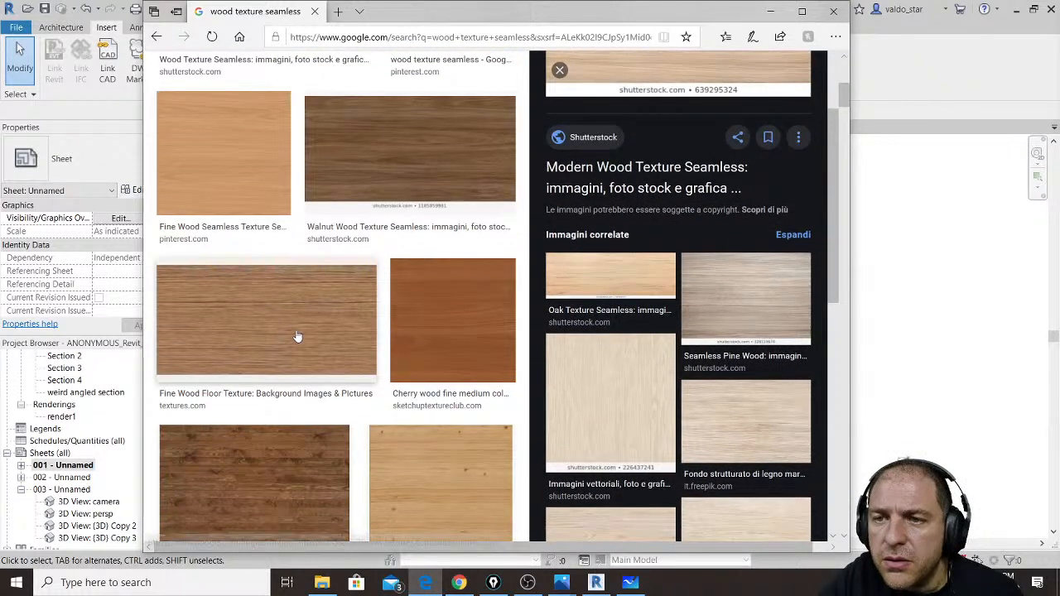
pyautogui.click(298, 338)
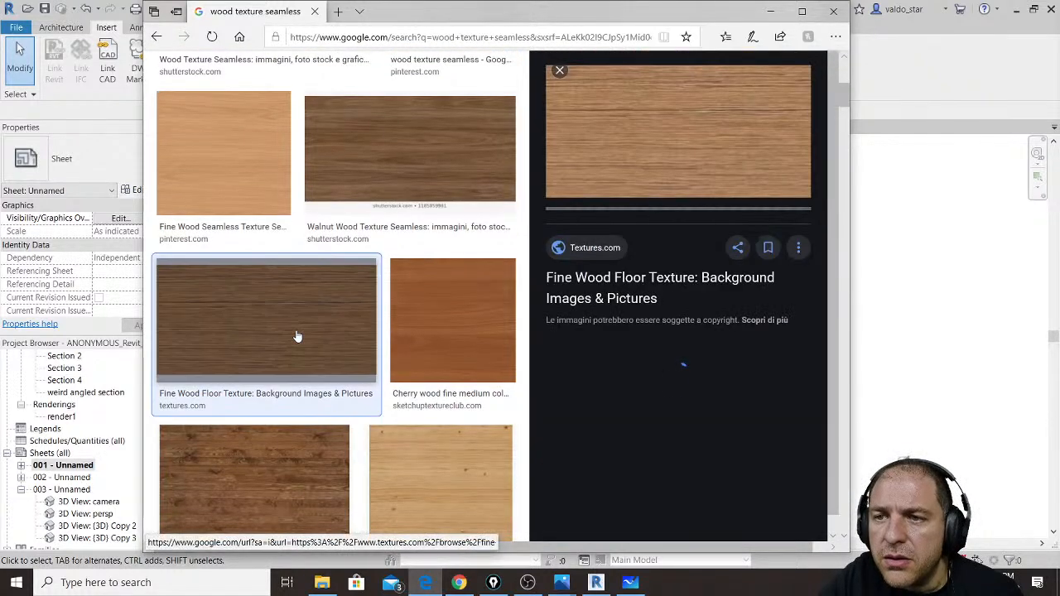
# Step: Try to save the wood picture in the Desktop's TEXTURES folder, decline replacing the existing file, cancel the save and close the browser
pyautogui.rightClick(694, 140)
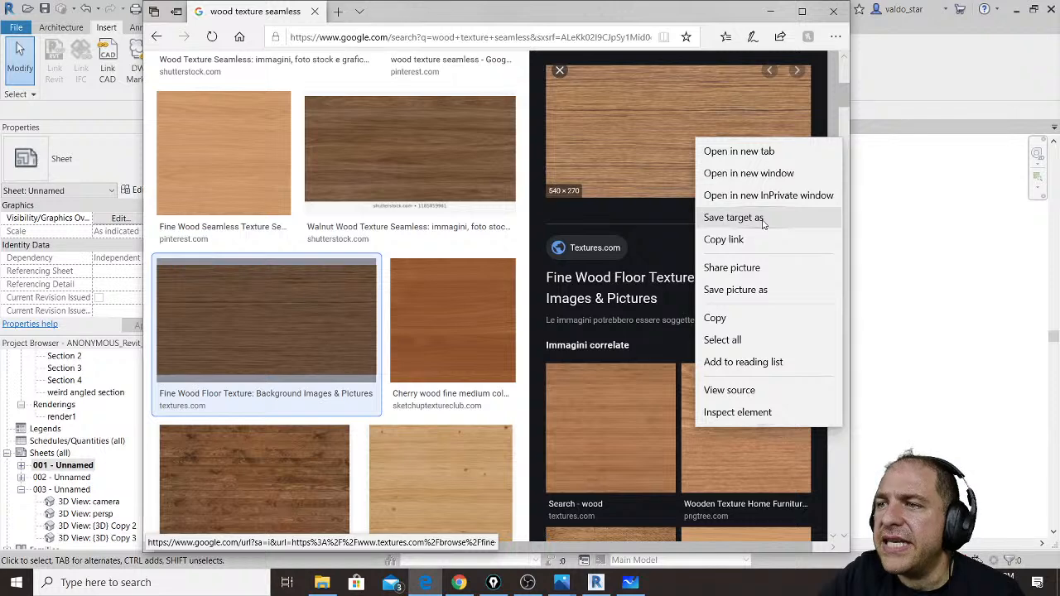
pyautogui.click(755, 291)
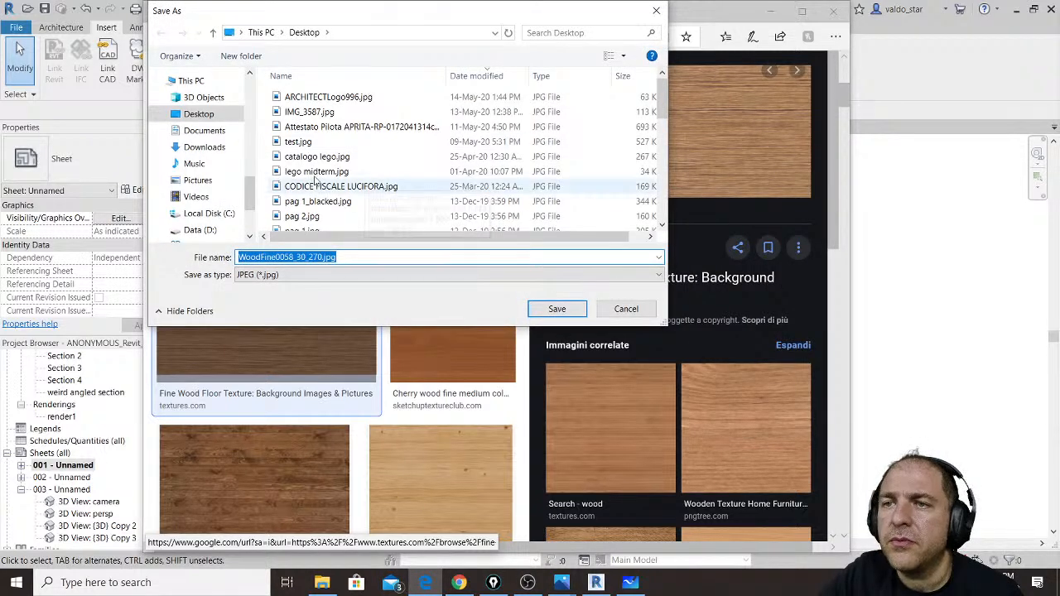
pyautogui.scroll(-2, 359, 177)
pyautogui.scroll(-2, 359, 178)
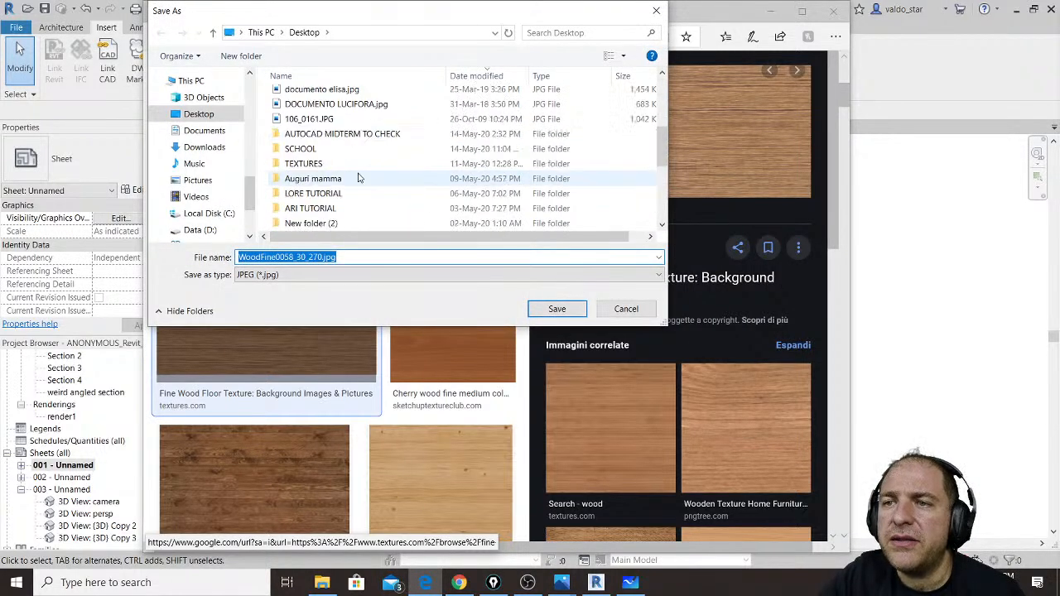
pyautogui.doubleClick(305, 164)
pyautogui.click(556, 308)
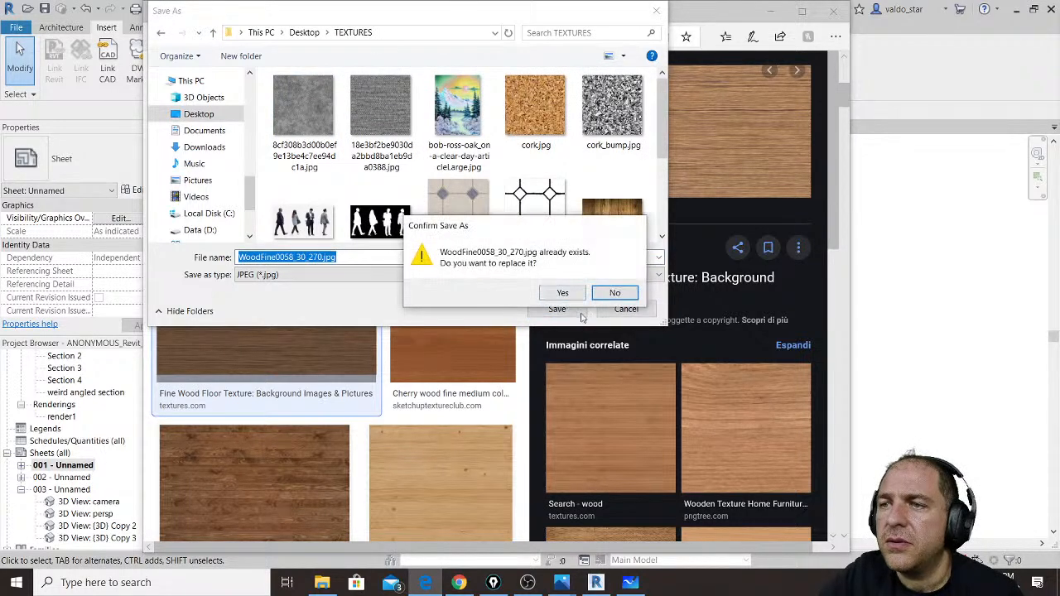
pyautogui.click(612, 293)
pyautogui.moveTo(657, 135); pyautogui.dragTo(676, 204)
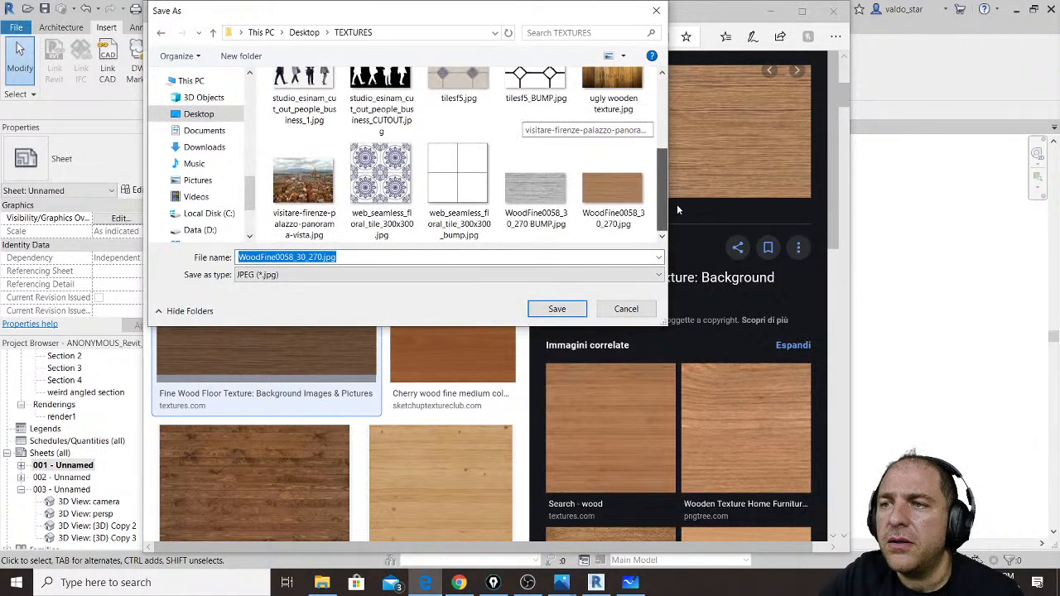
pyautogui.click(637, 308)
pyautogui.click(831, 12)
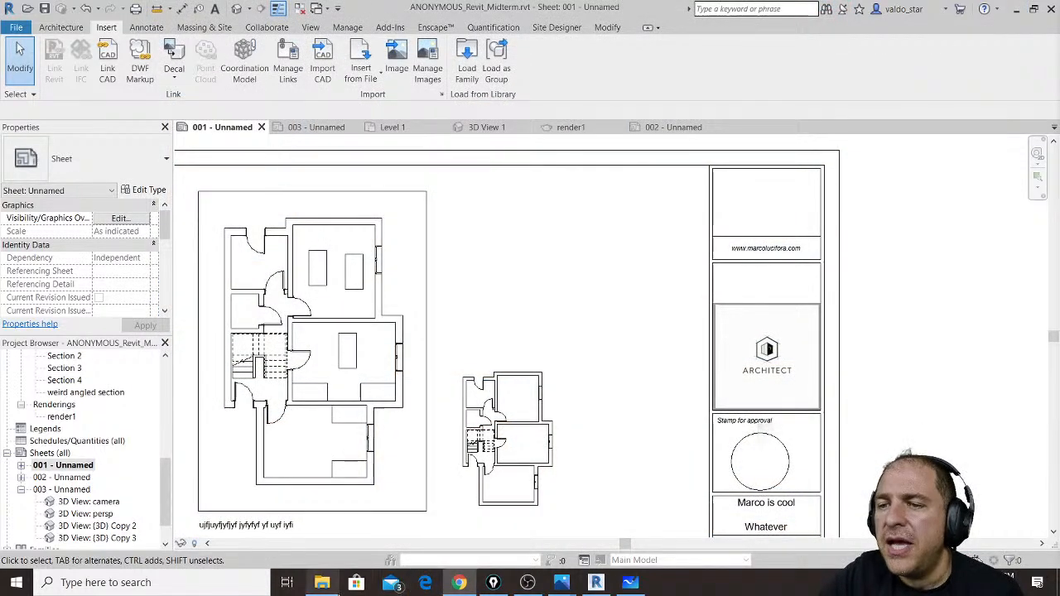
# Step: Open the TEXTURES folder on the Desktop in File Explorer and find the WoodFine0058_30_270 images
pyautogui.click(322, 582)
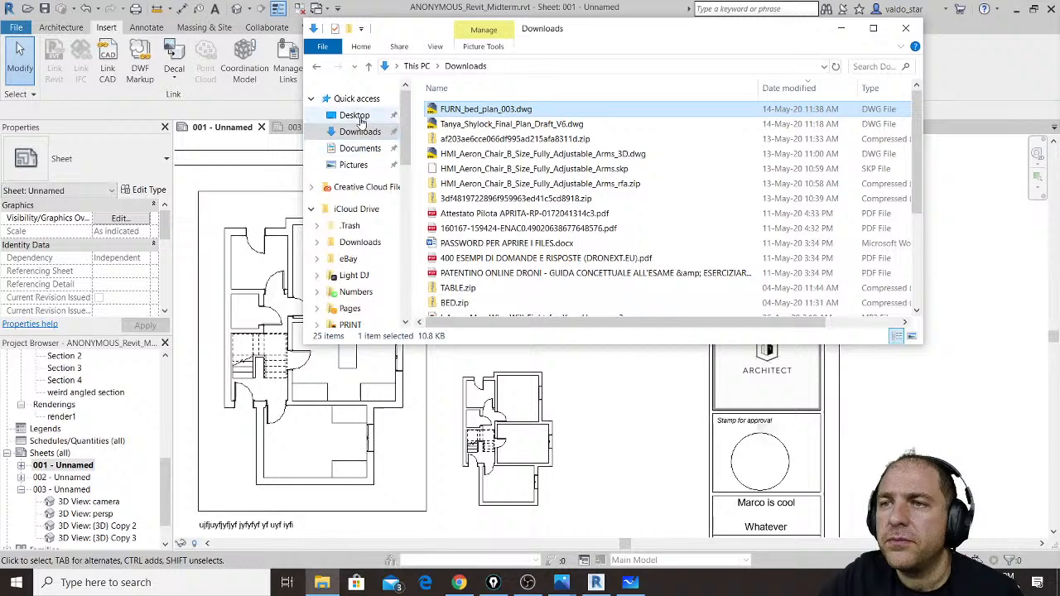
pyautogui.click(354, 115)
pyautogui.scroll(-5, 557, 193)
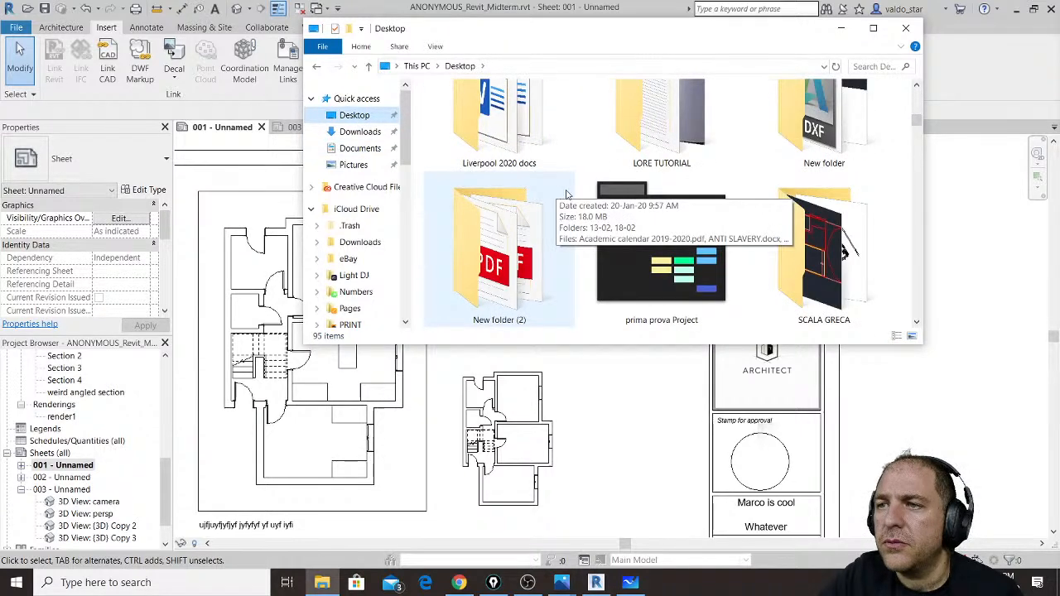
pyautogui.scroll(-3, 723, 206)
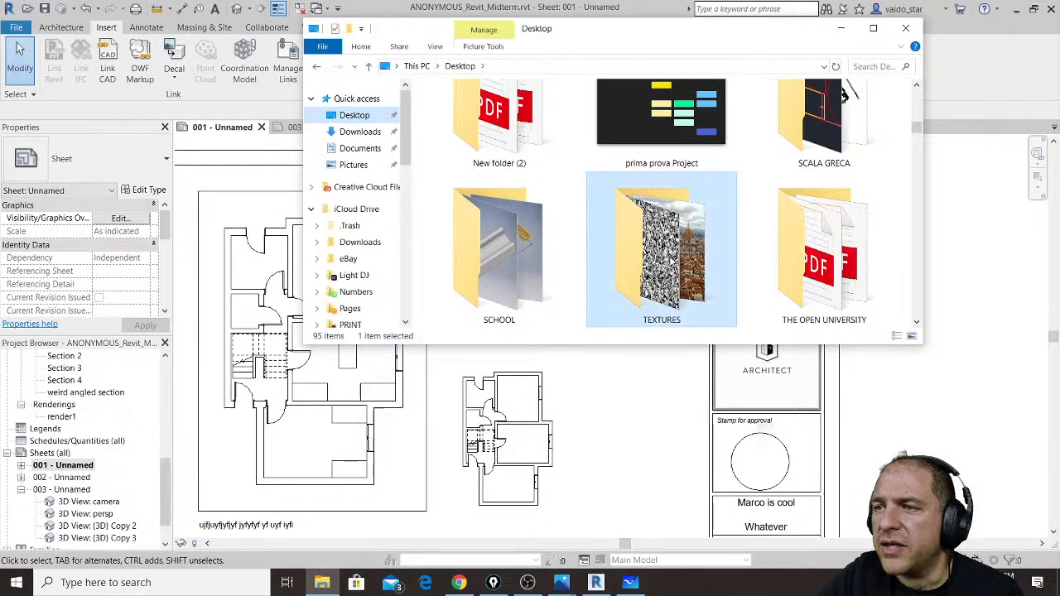
pyautogui.doubleClick(703, 222)
pyautogui.scroll(-2, 691, 226)
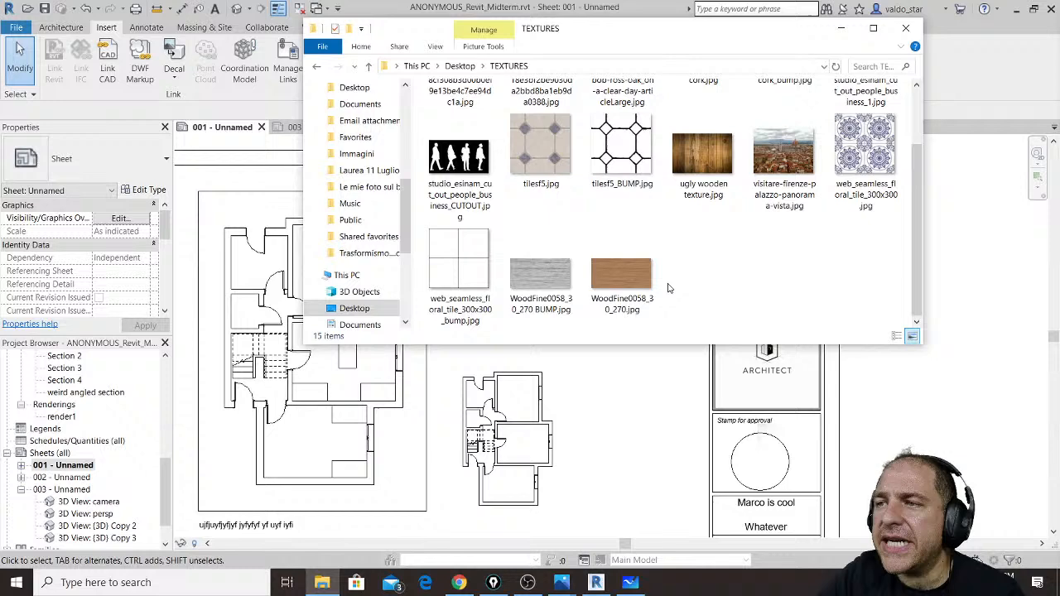
# Step: View WoodFine0058_30_270.jpg and its BUMP version in turn, closing the image viewer and the folder window when done
pyautogui.click(606, 285)
pyautogui.doubleClick(606, 285)
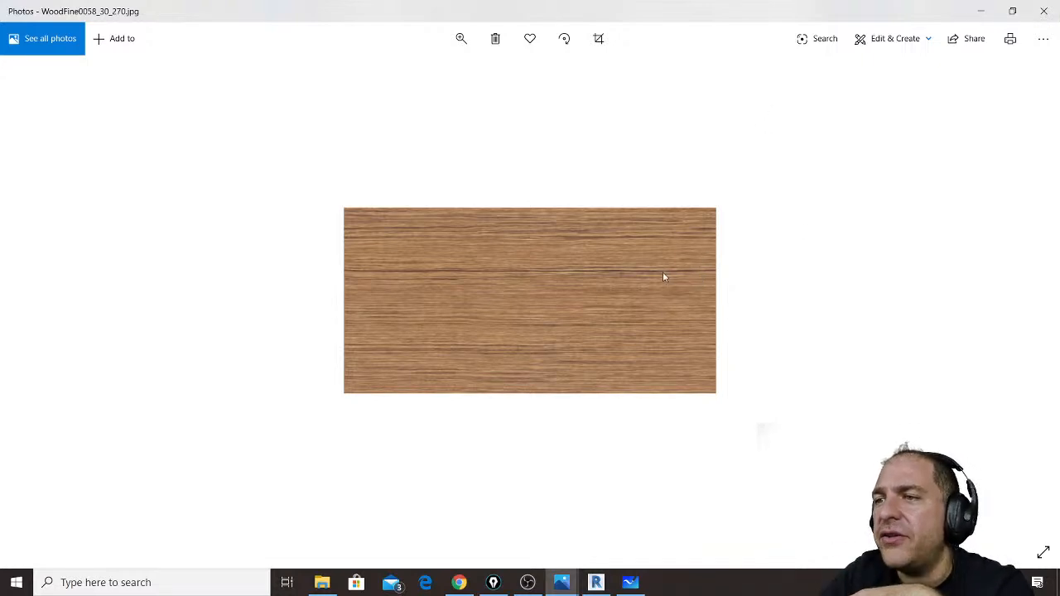
pyautogui.click(1043, 10)
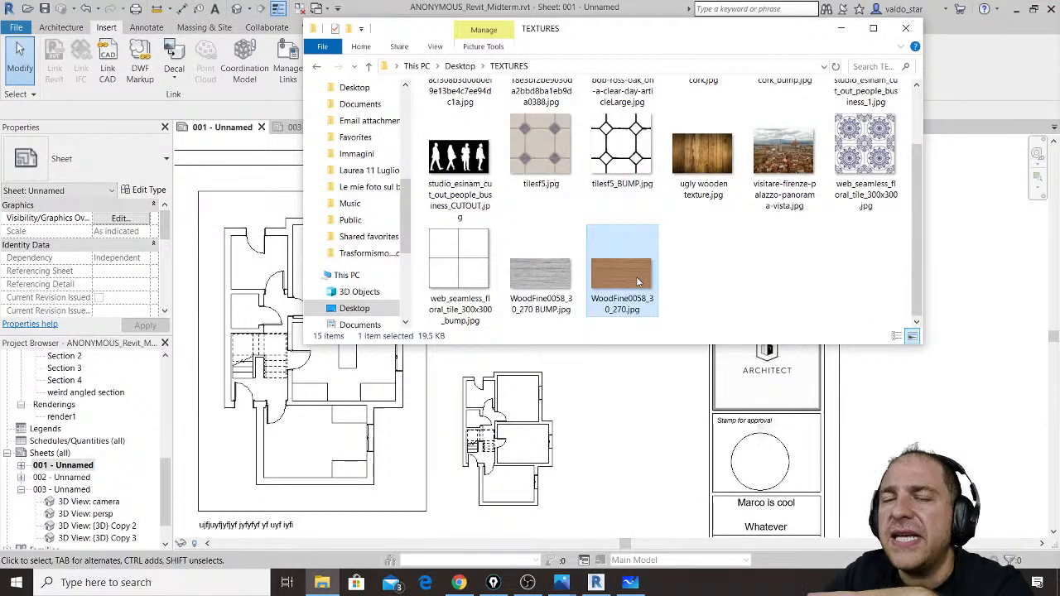
pyautogui.doubleClick(546, 282)
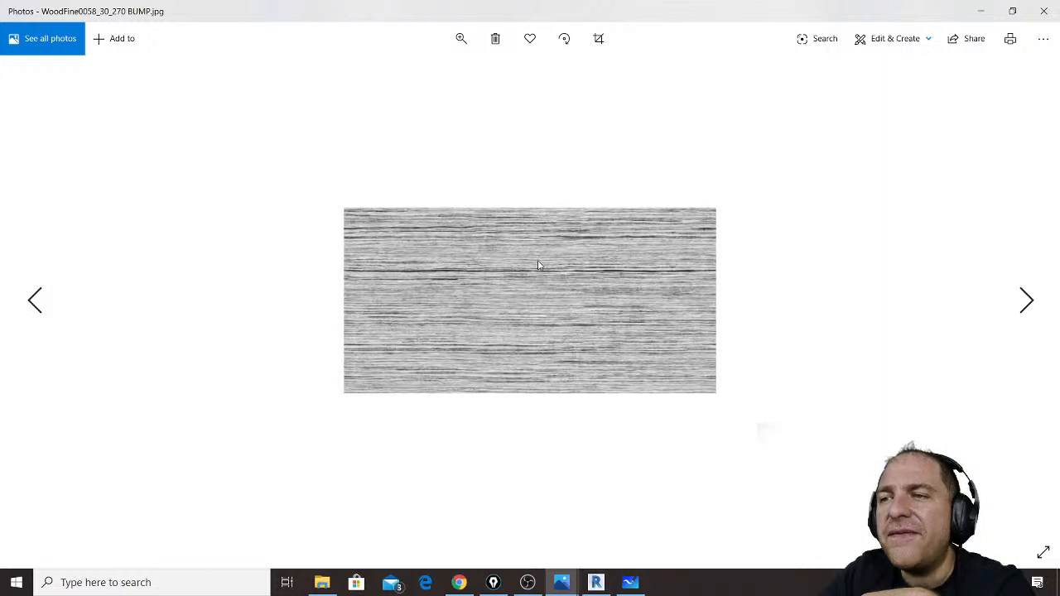
pyautogui.click(1044, 11)
pyautogui.click(905, 28)
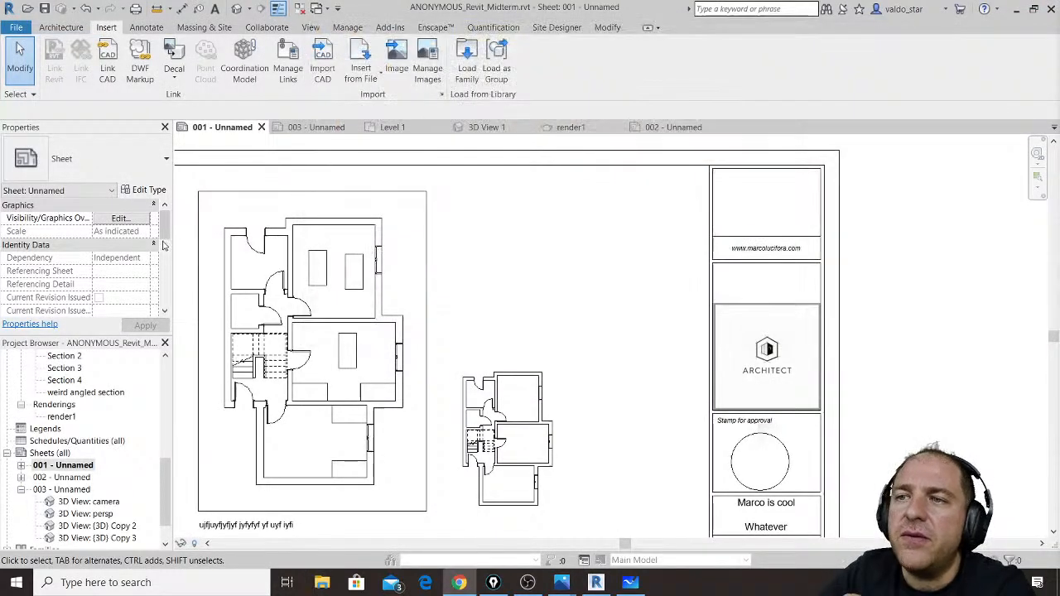
# Step: Open Revit's Material Browser and create a new project material
pyautogui.scroll(6, 99, 393)
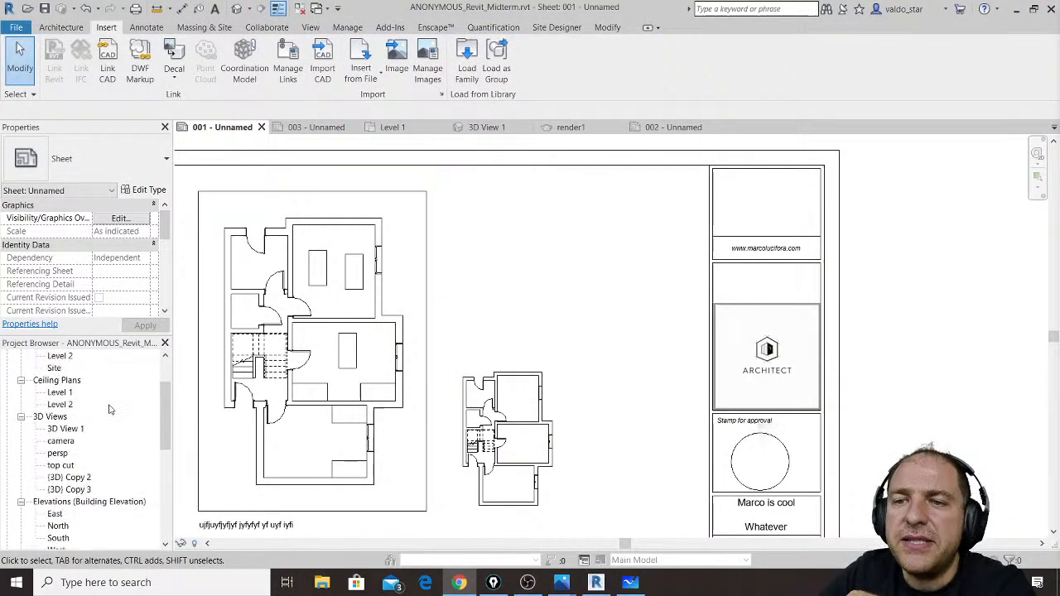
pyautogui.click(347, 27)
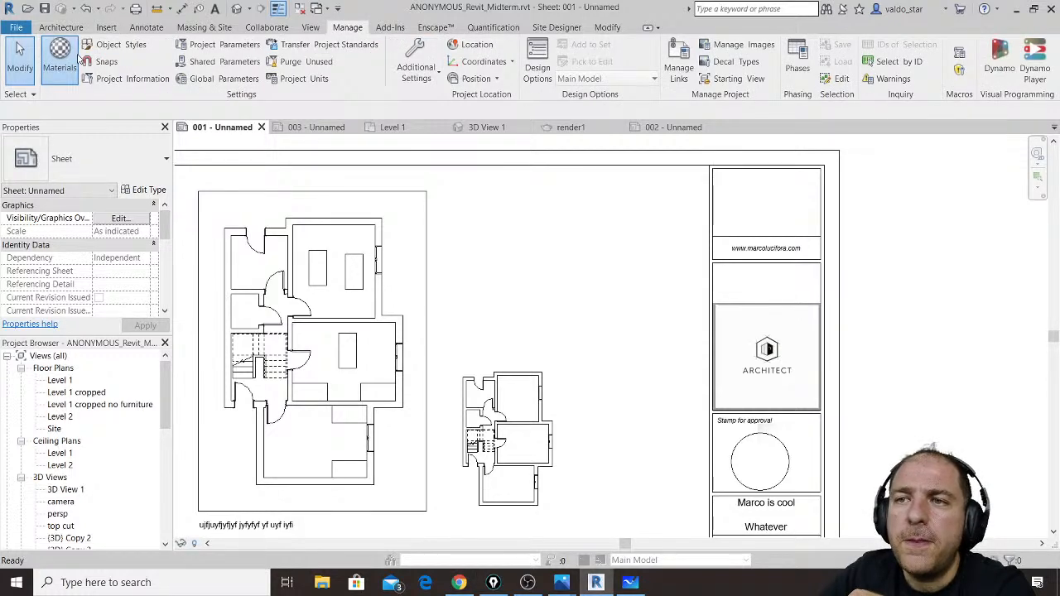
pyautogui.click(77, 58)
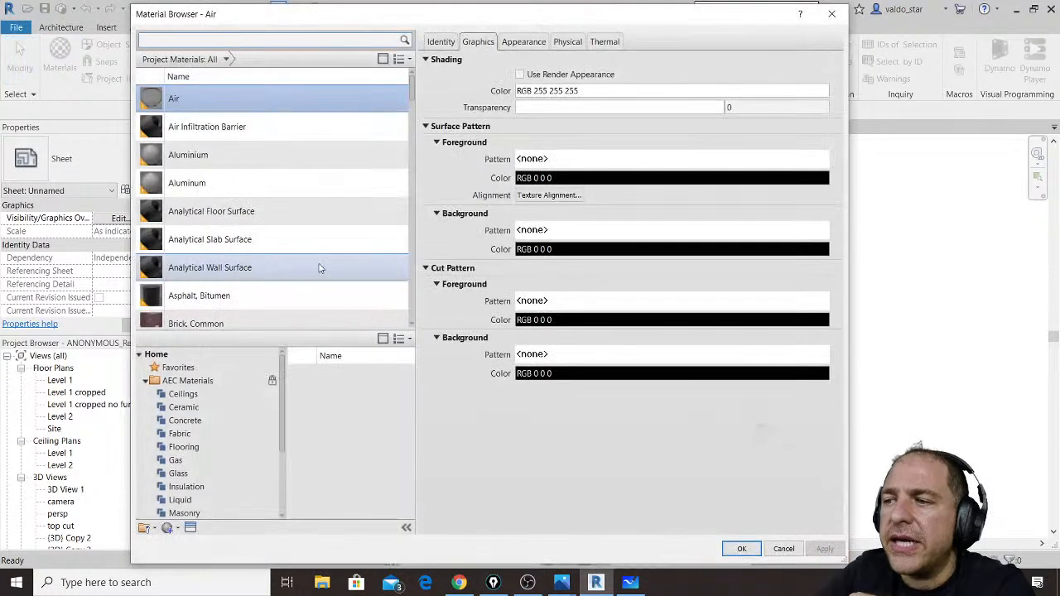
pyautogui.scroll(-5, 248, 282)
pyautogui.scroll(-3, 207, 447)
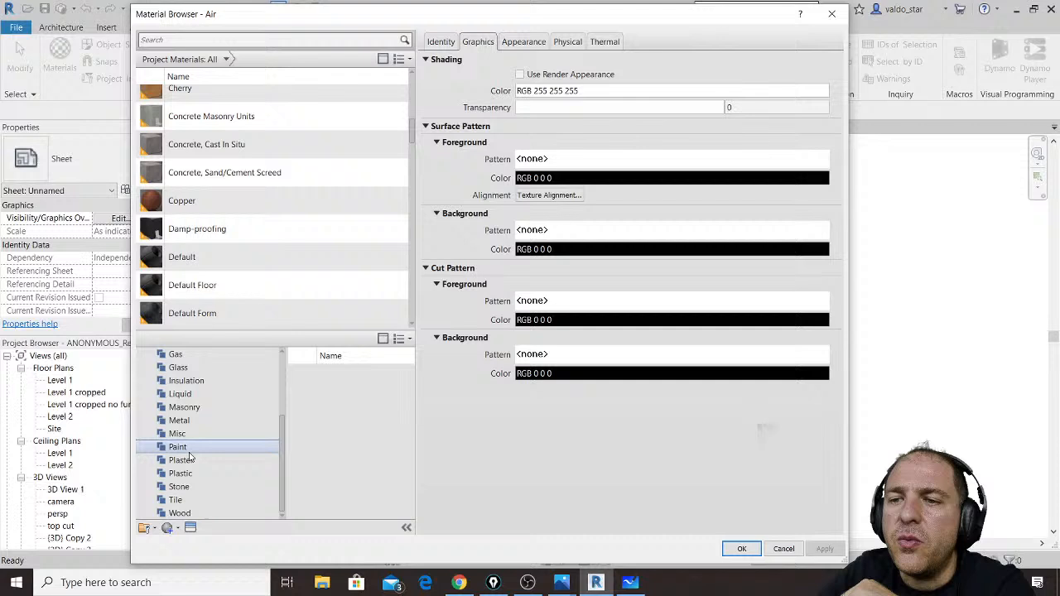
pyautogui.click(168, 529)
pyautogui.click(185, 542)
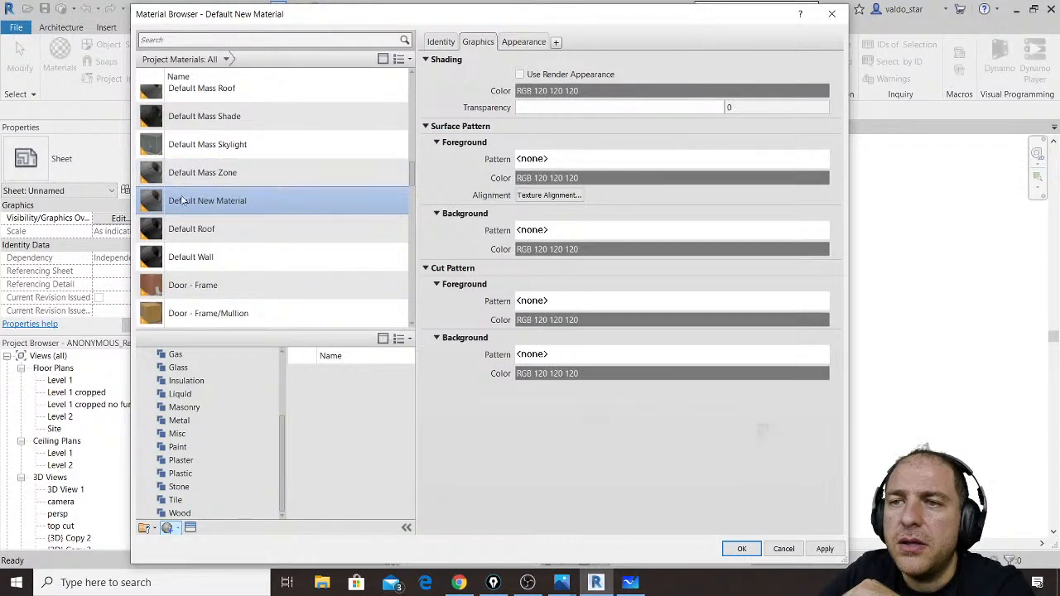
# Step: Enlarge the new material's appearance preview and assign WoodFine0058_30_270.jpg from the Desktop's TEXTURES folder as its generic image
pyautogui.click(530, 48)
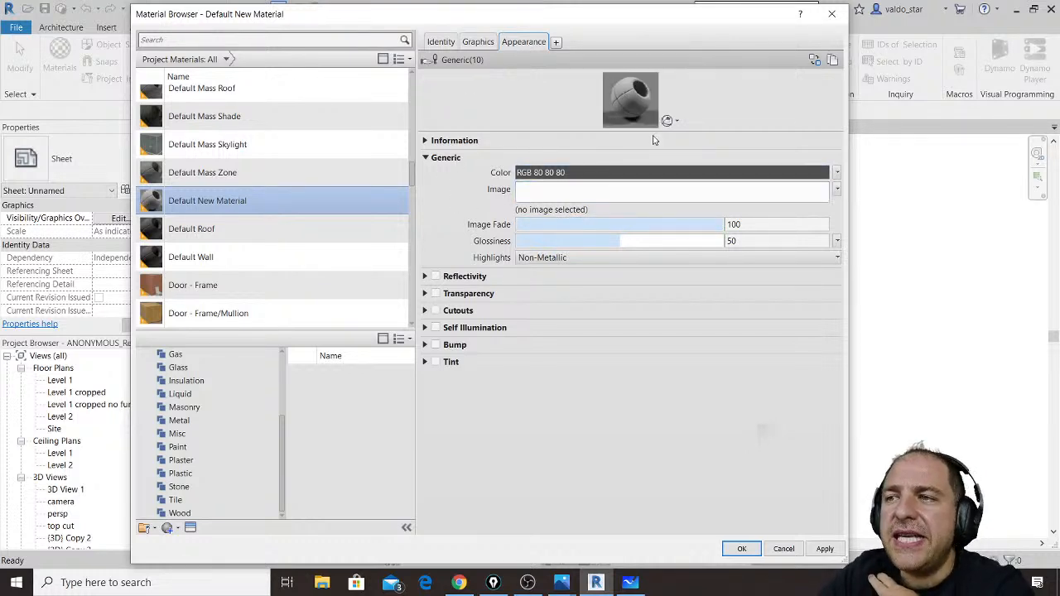
pyautogui.moveTo(588, 130); pyautogui.dragTo(604, 350)
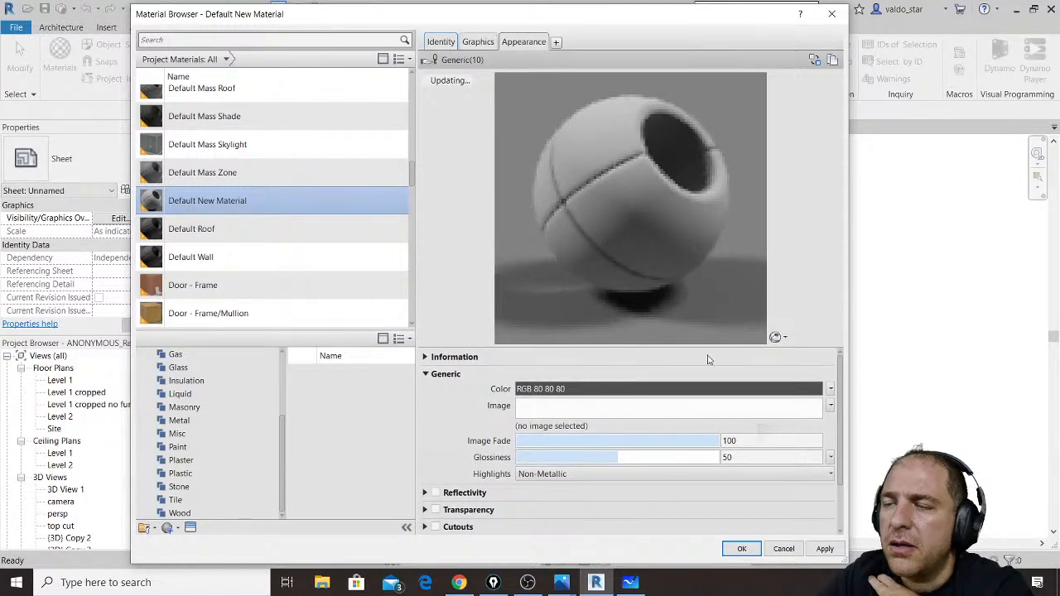
pyautogui.click(596, 408)
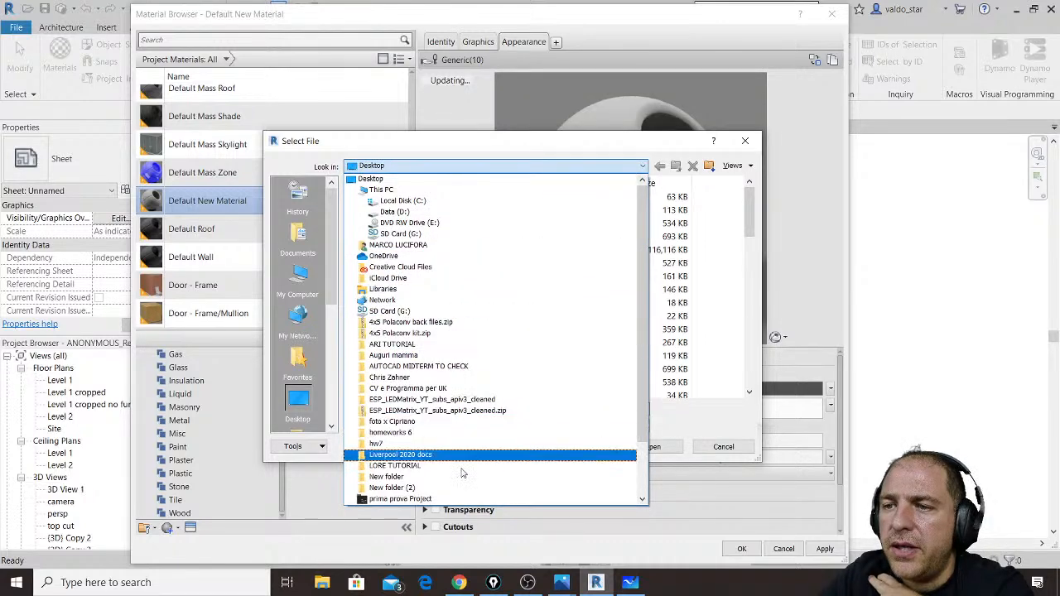
pyautogui.scroll(-2, 462, 464)
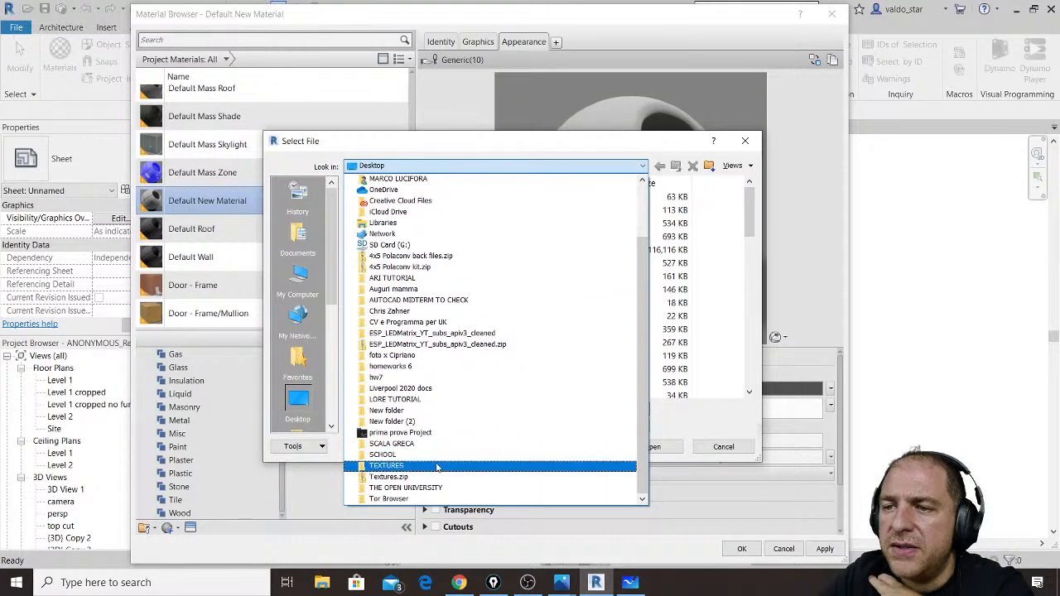
pyautogui.click(457, 466)
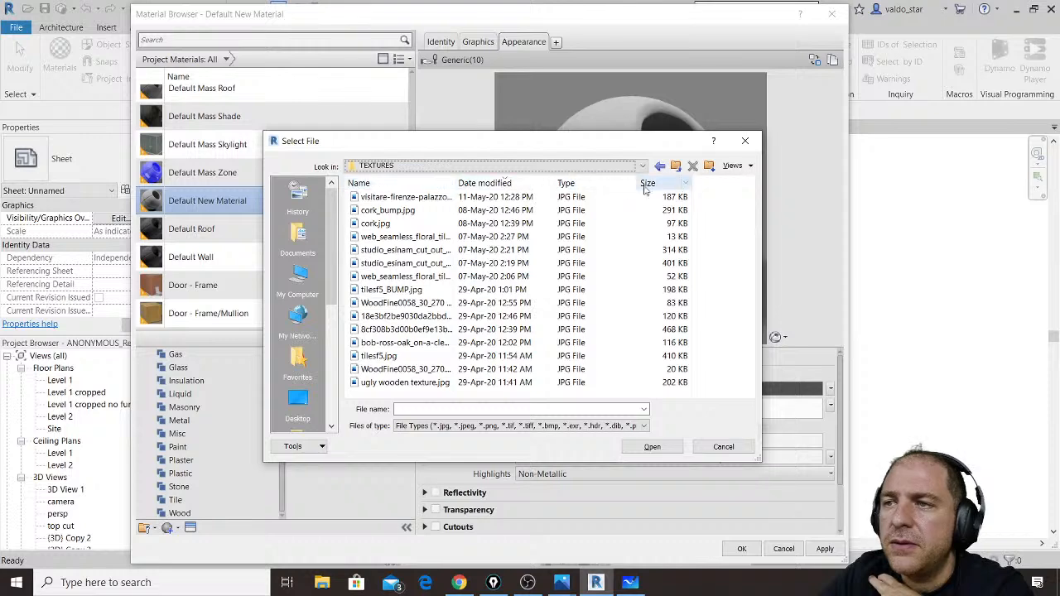
pyautogui.click(414, 369)
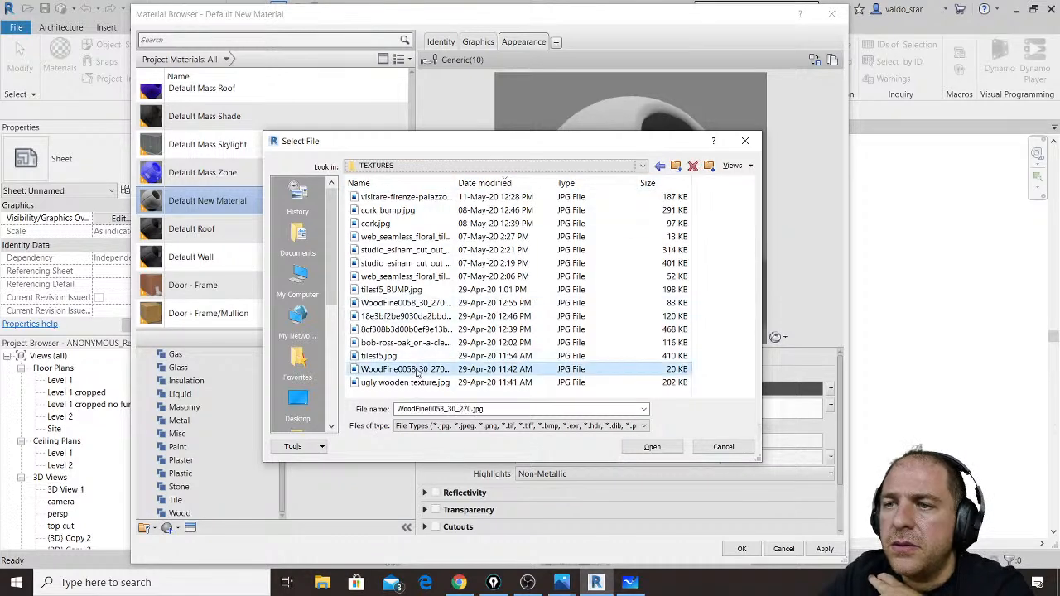
pyautogui.doubleClick(455, 183)
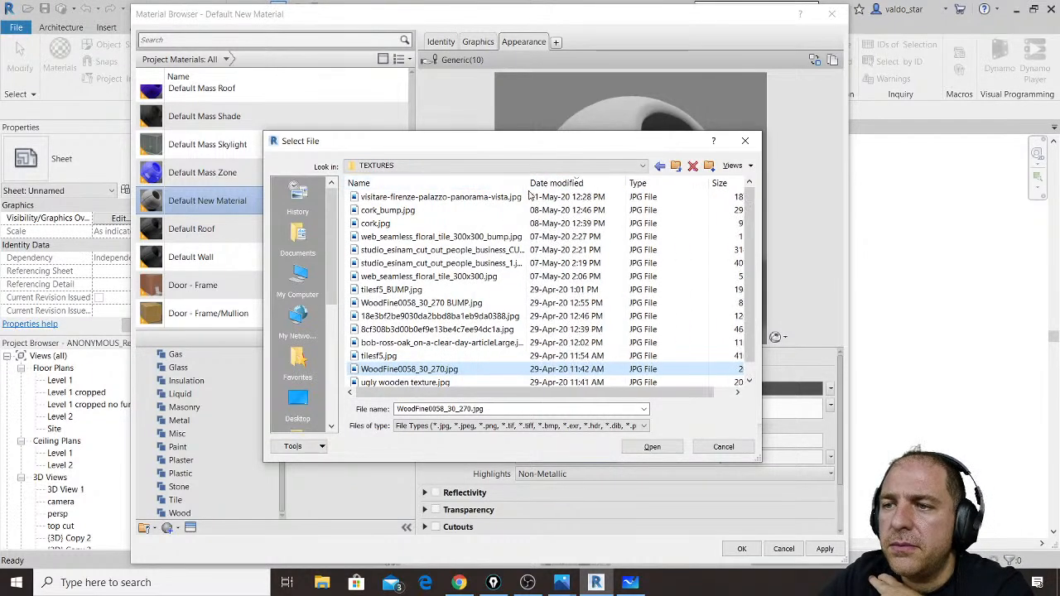
pyautogui.doubleClick(452, 369)
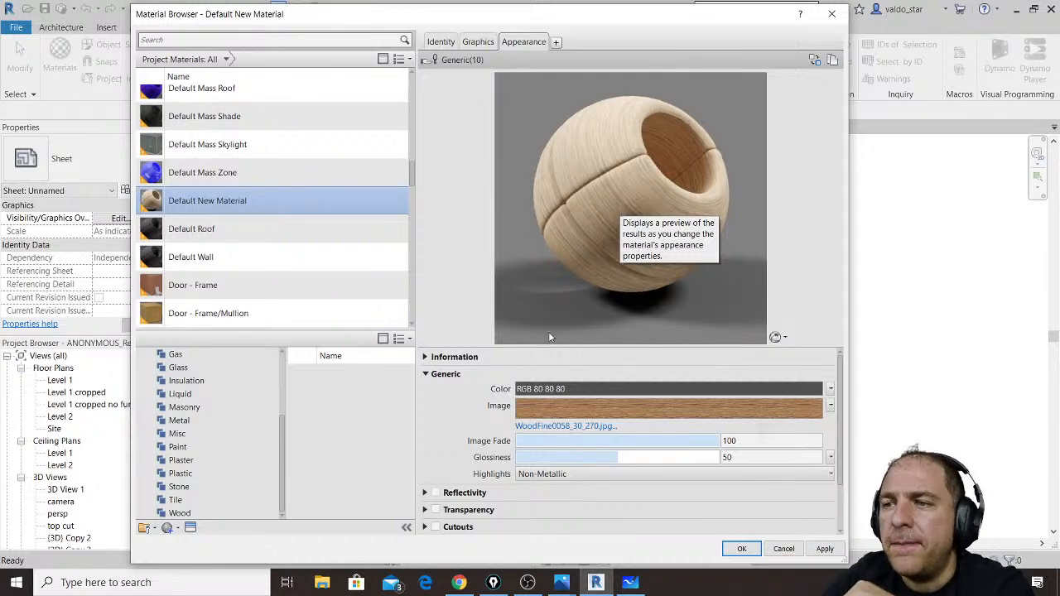
pyautogui.click(557, 426)
pyautogui.click(723, 446)
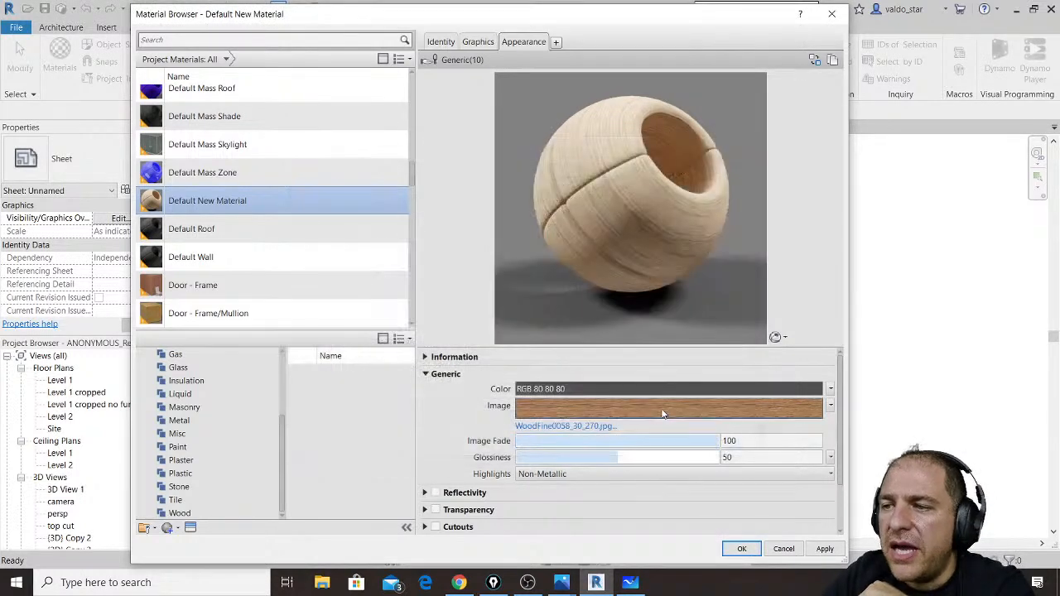
# Step: Unlink the wood image's sample width and height, set the height to 170 mm and finish editing the texture
pyautogui.click(662, 411)
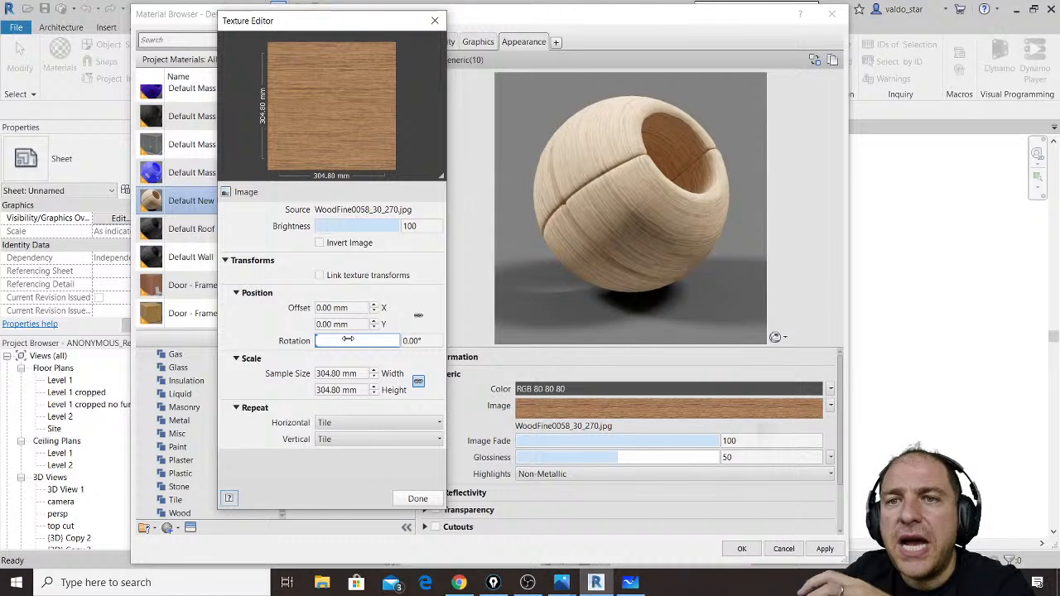
pyautogui.click(356, 374)
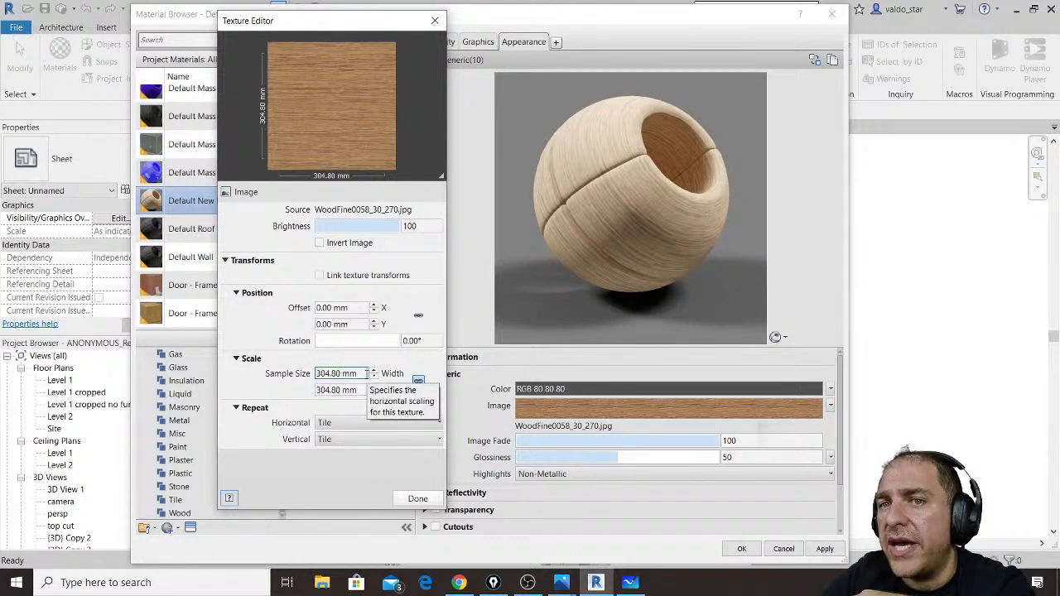
pyautogui.click(419, 383)
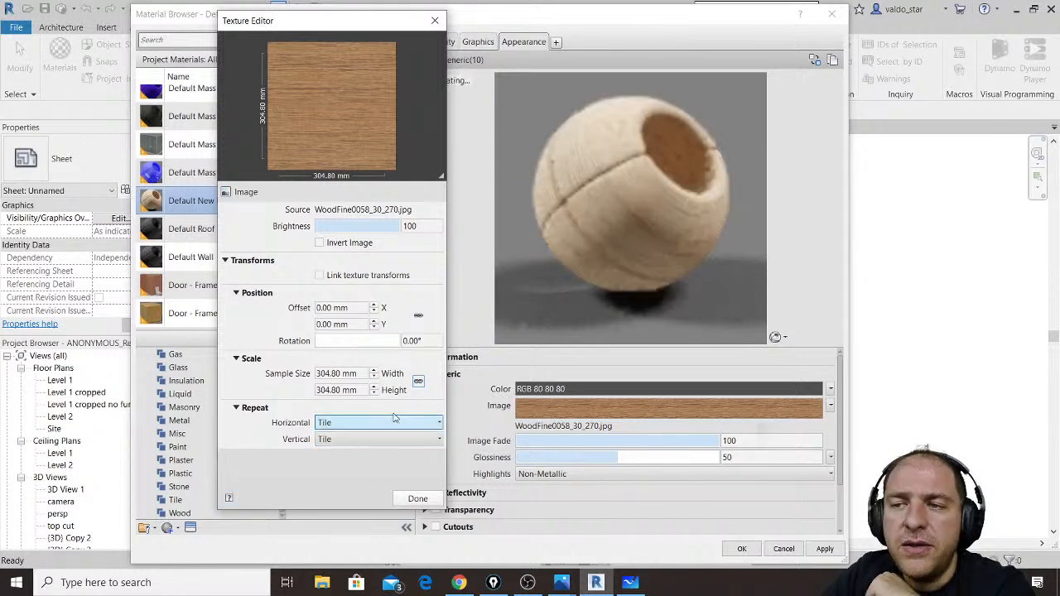
pyautogui.click(361, 375)
pyautogui.moveTo(317, 374); pyautogui.dragTo(358, 376)
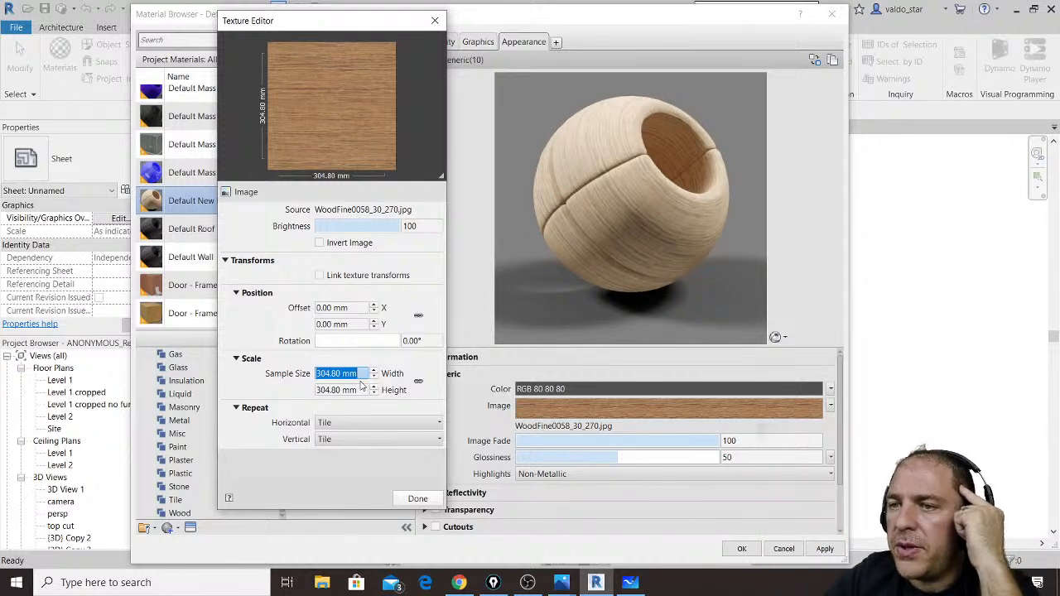
pyautogui.click(359, 389)
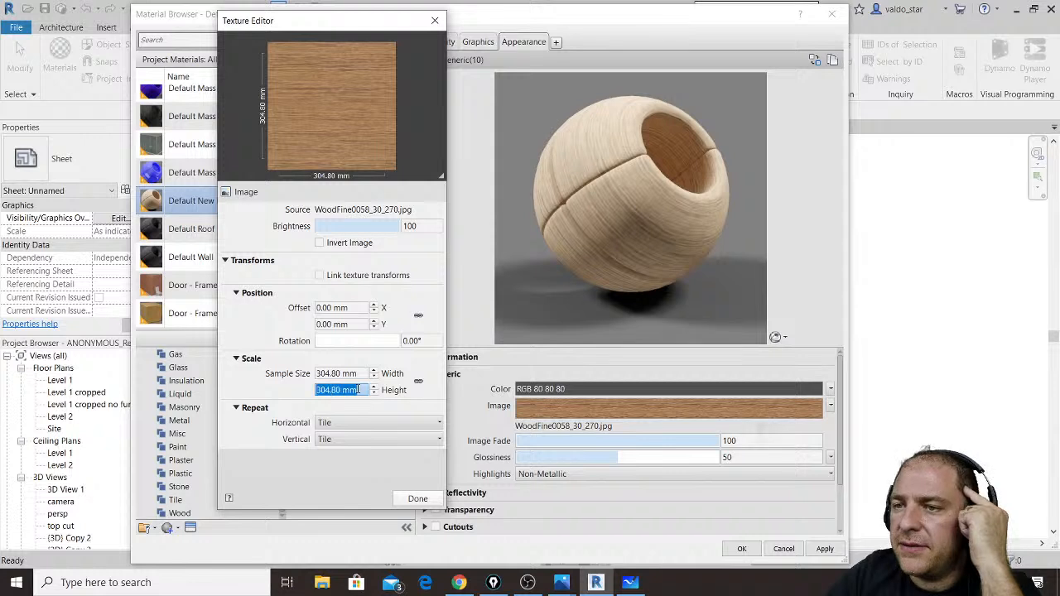
pyautogui.write('170')
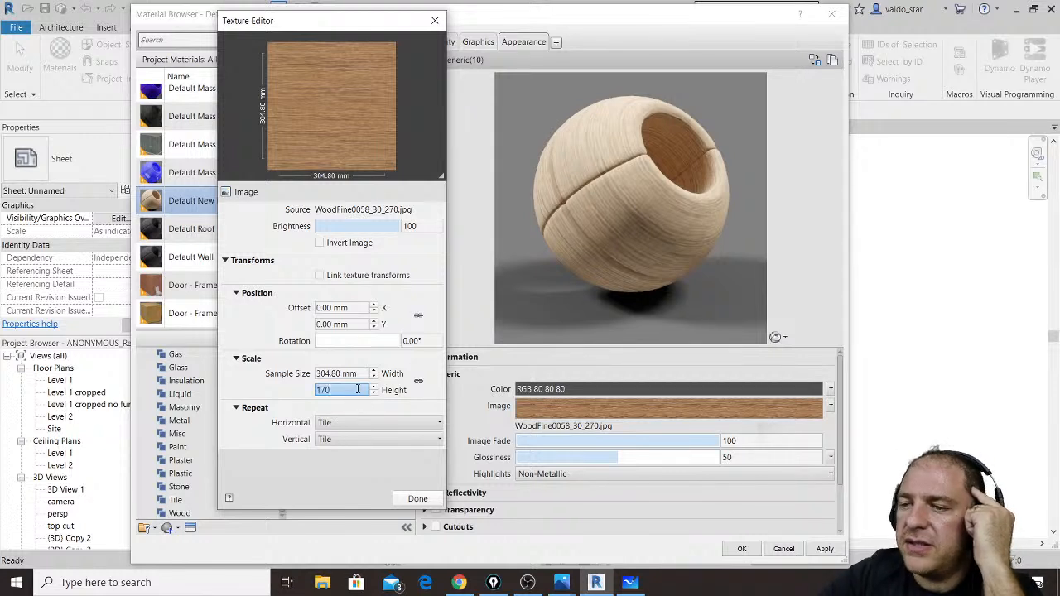
pyautogui.press('Return')
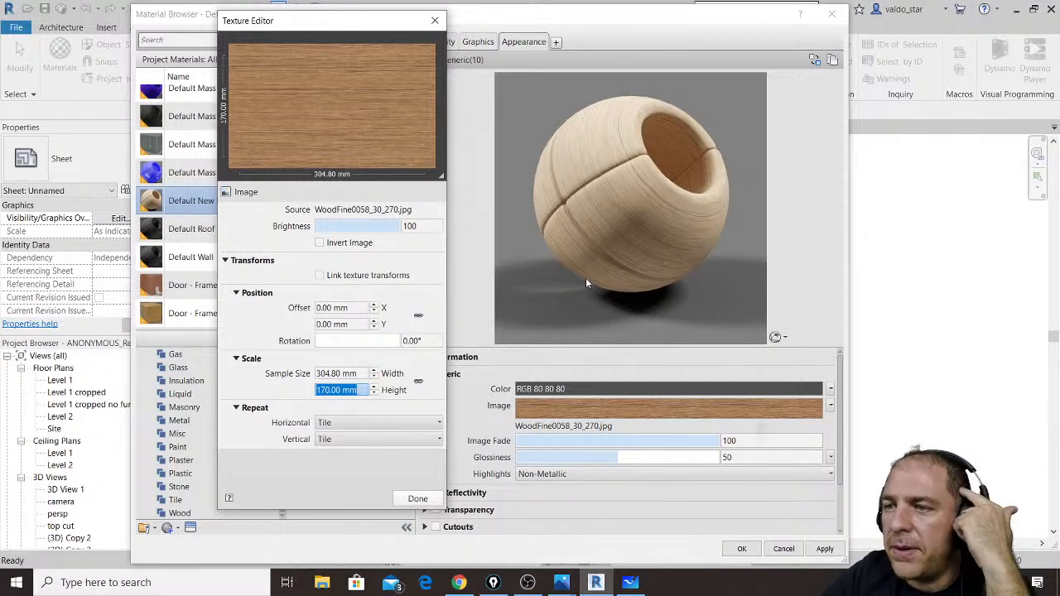
pyautogui.doubleClick(356, 374)
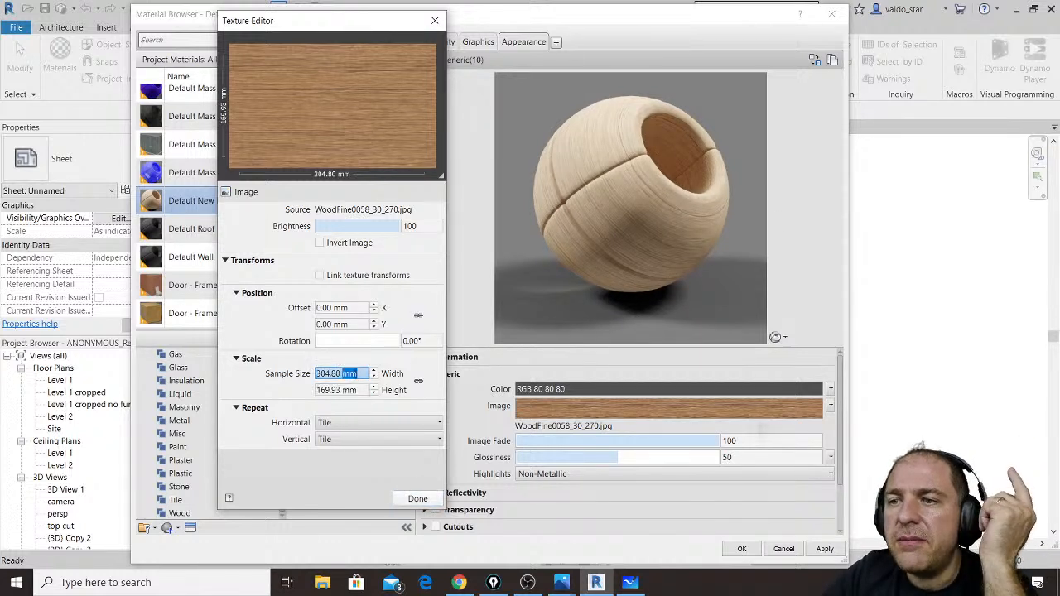
pyautogui.moveTo(361, 374); pyautogui.dragTo(302, 377)
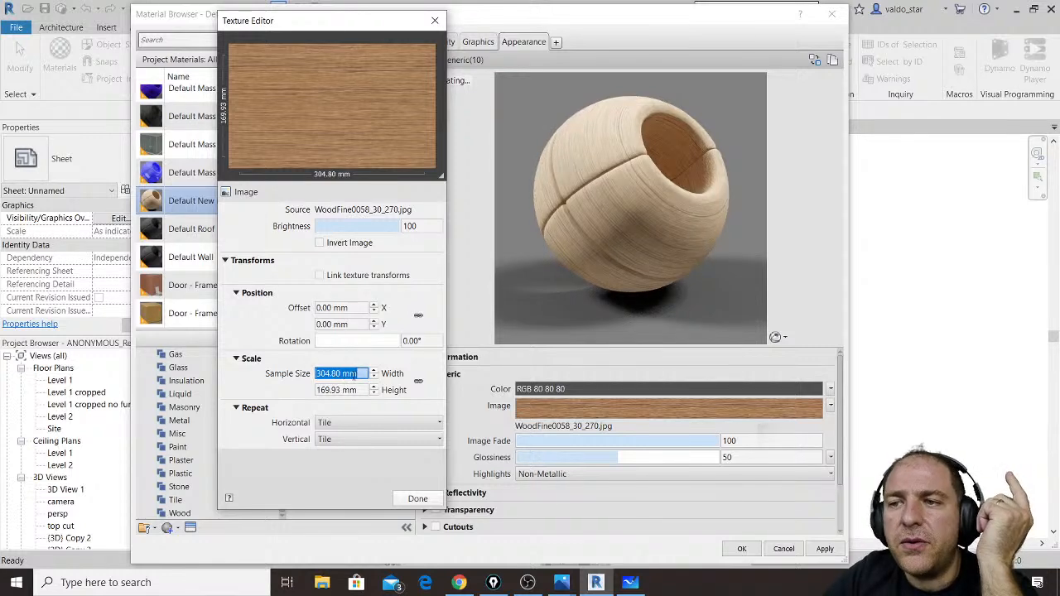
pyautogui.click(338, 392)
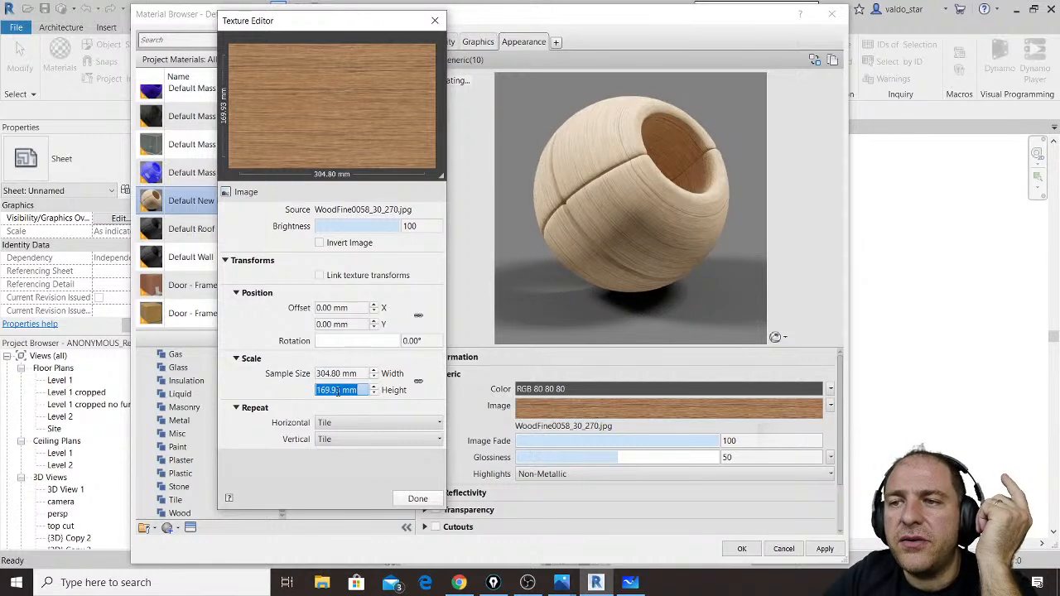
pyautogui.click(418, 499)
# Step: Enable Bump for the material and load WoodFine0058_30_270 BUMP.jpg from the TEXTURES folder as the bump image
pyautogui.scroll(-1, 428, 493)
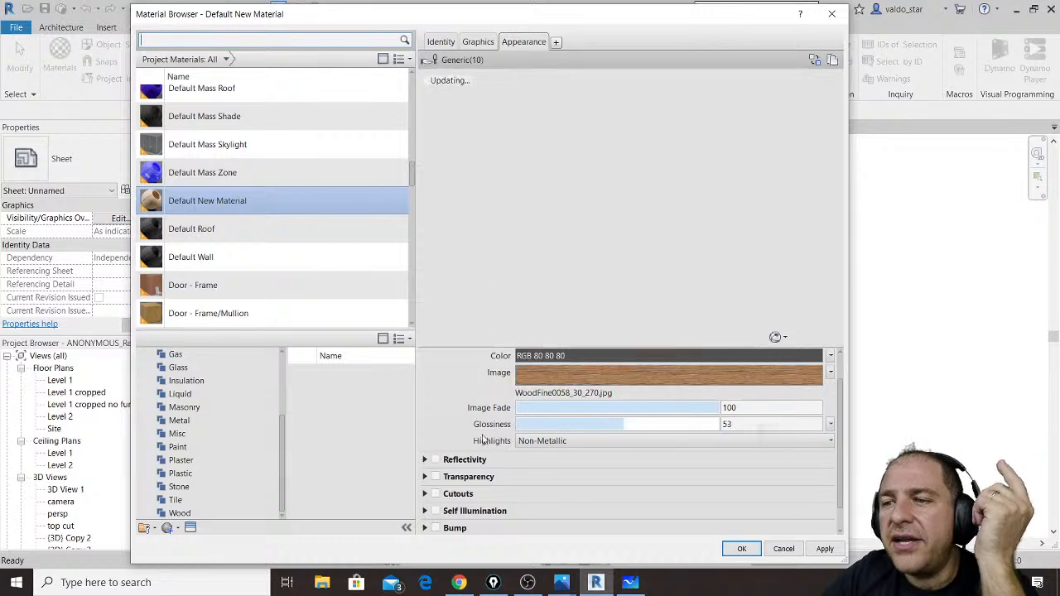
pyautogui.click(435, 528)
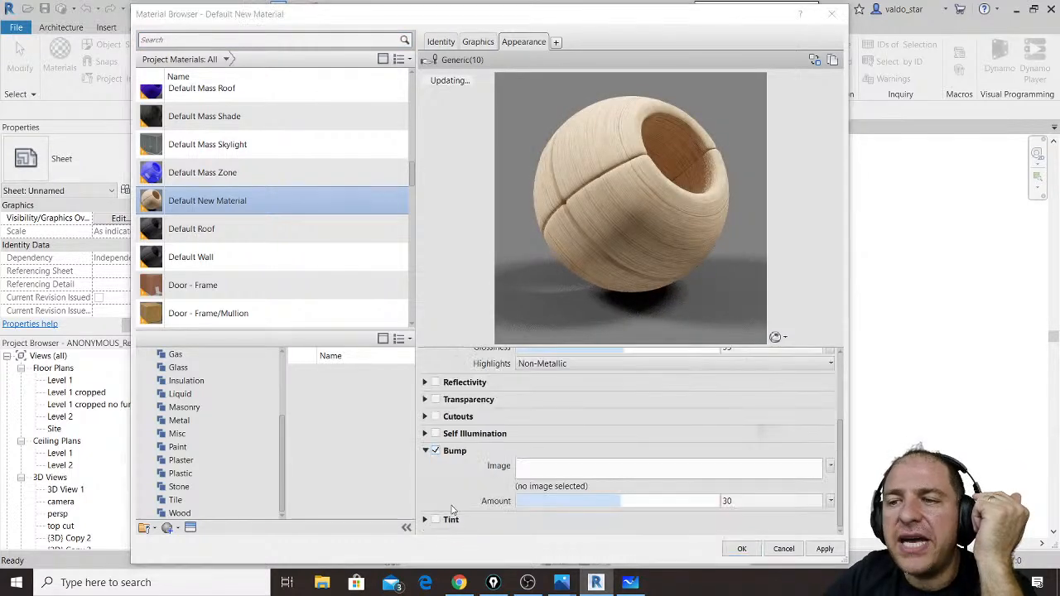
pyautogui.moveTo(616, 143); pyautogui.dragTo(371, 12)
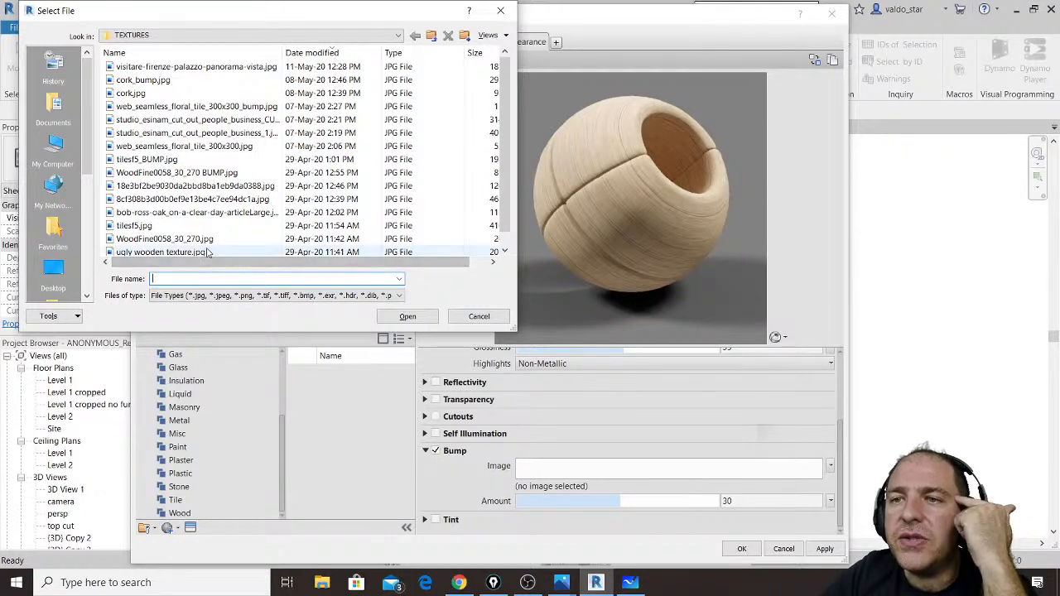
pyautogui.click(208, 175)
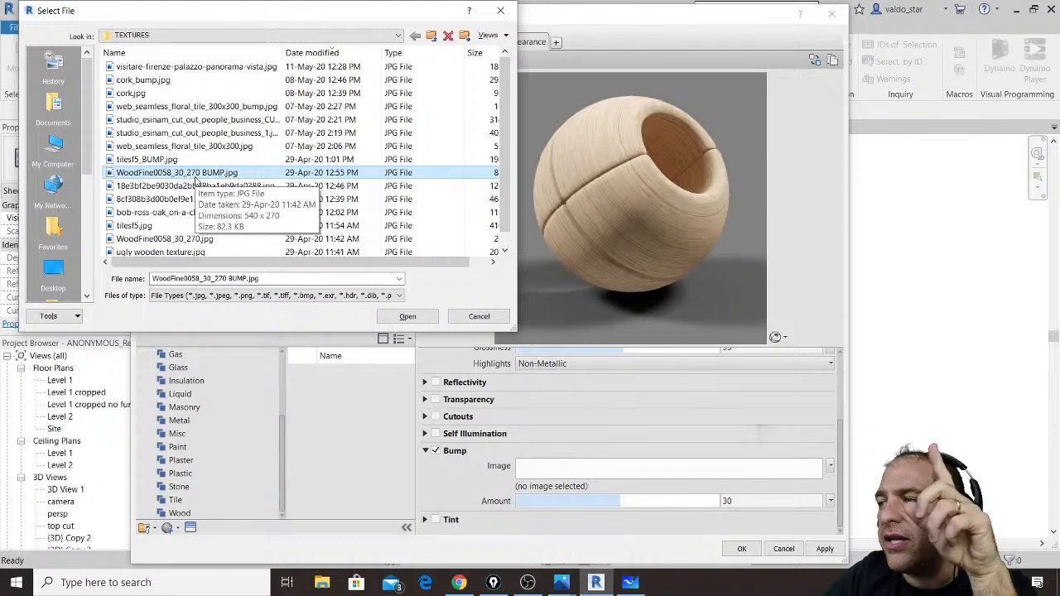
pyautogui.click(414, 316)
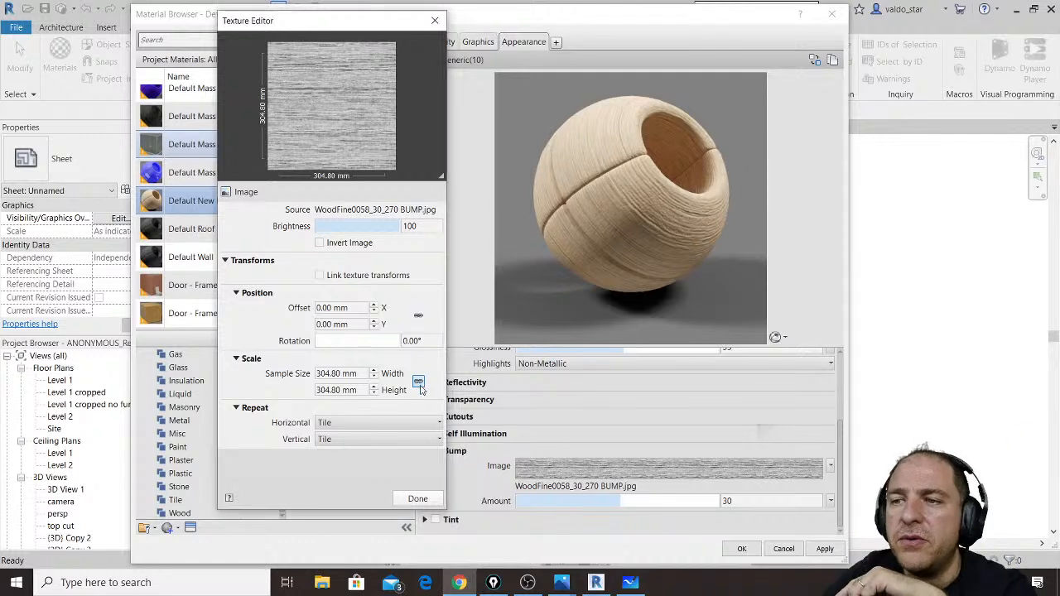
# Step: Set the bump image's sample height to 170 mm independently of its width and finish editing the texture
pyautogui.click(347, 390)
pyautogui.doubleClick(346, 390)
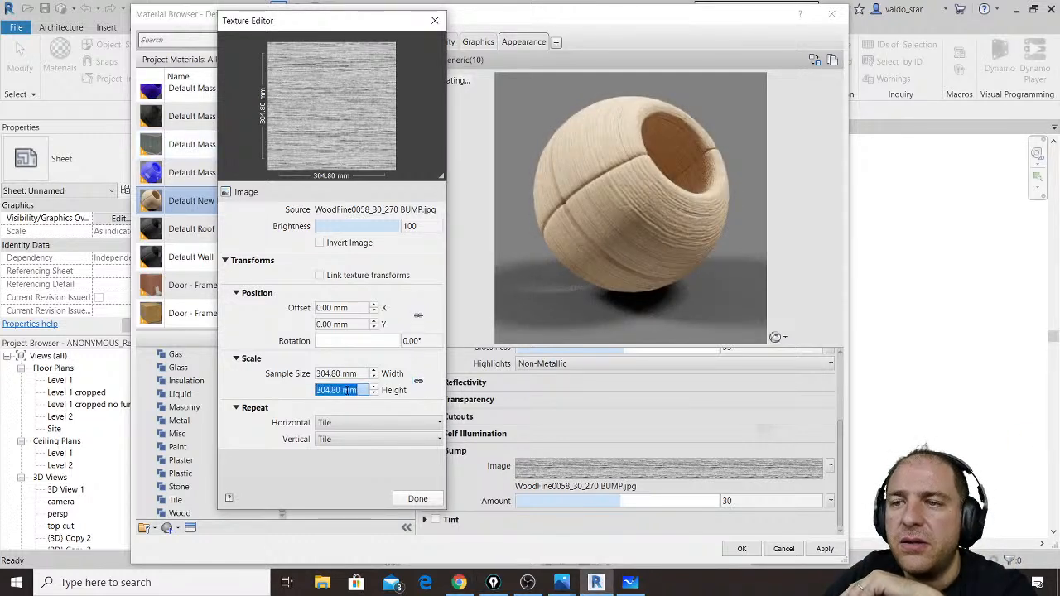
pyautogui.write('170')
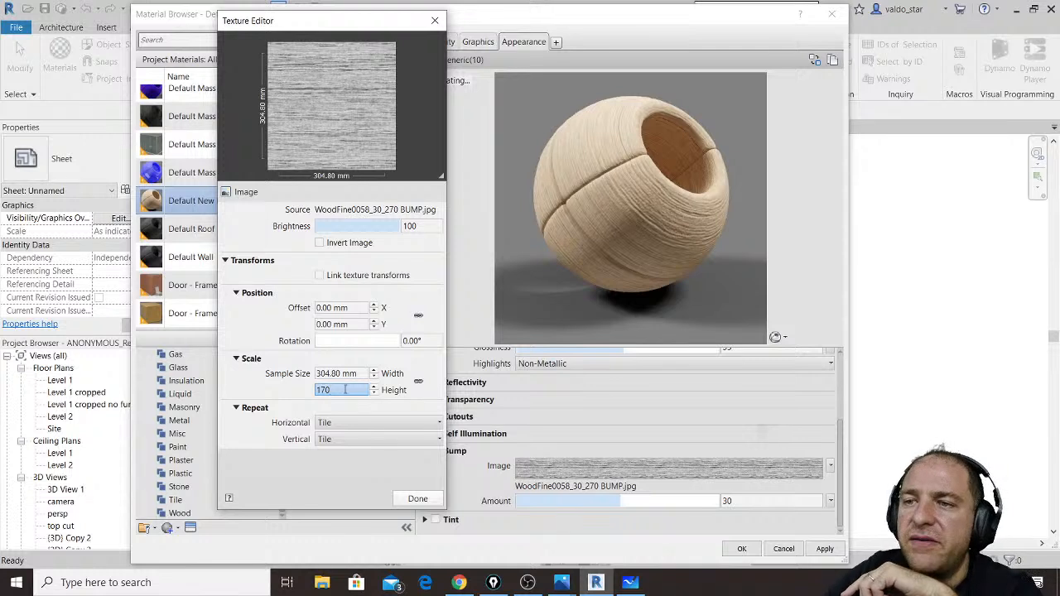
pyautogui.click(361, 373)
pyautogui.click(355, 392)
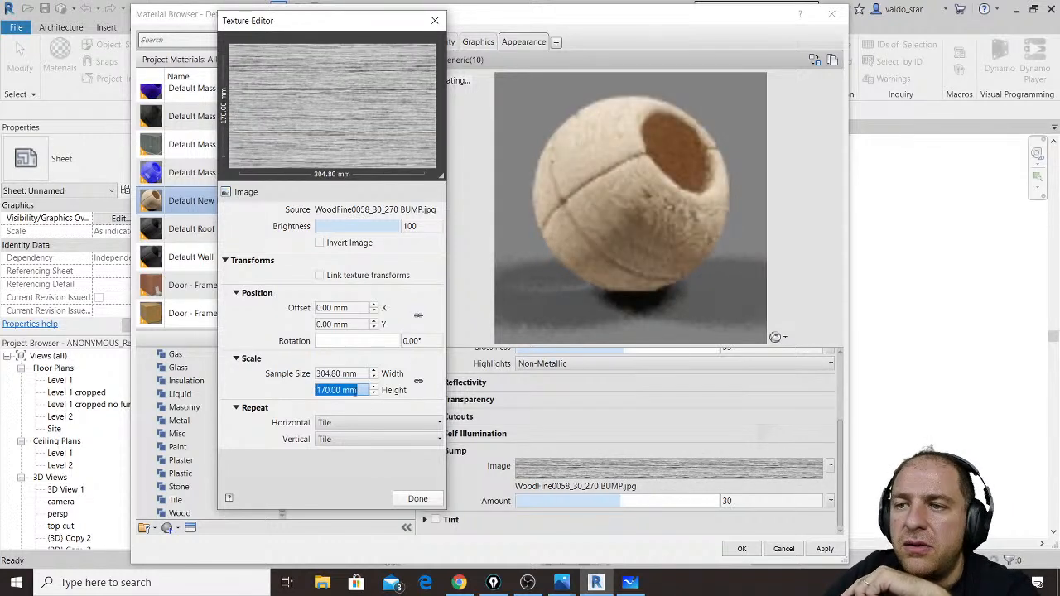
pyautogui.click(375, 394)
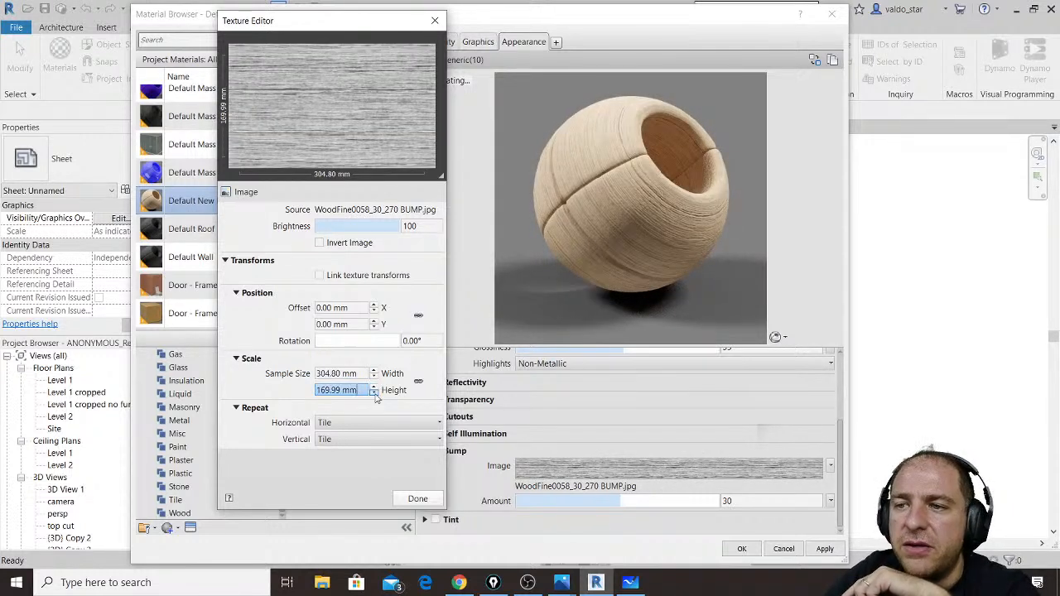
pyautogui.click(375, 387)
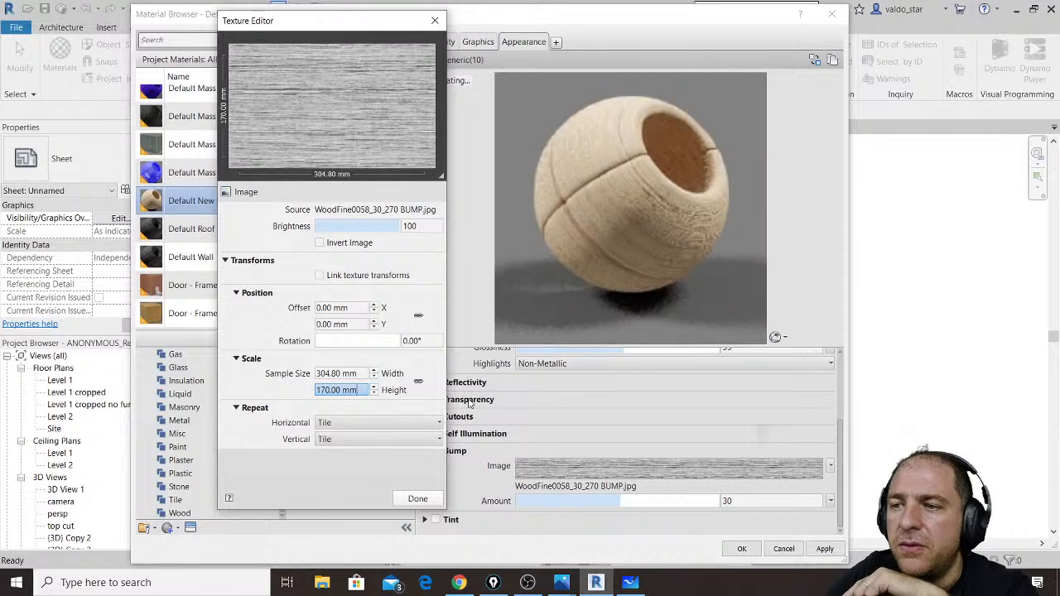
pyautogui.click(429, 501)
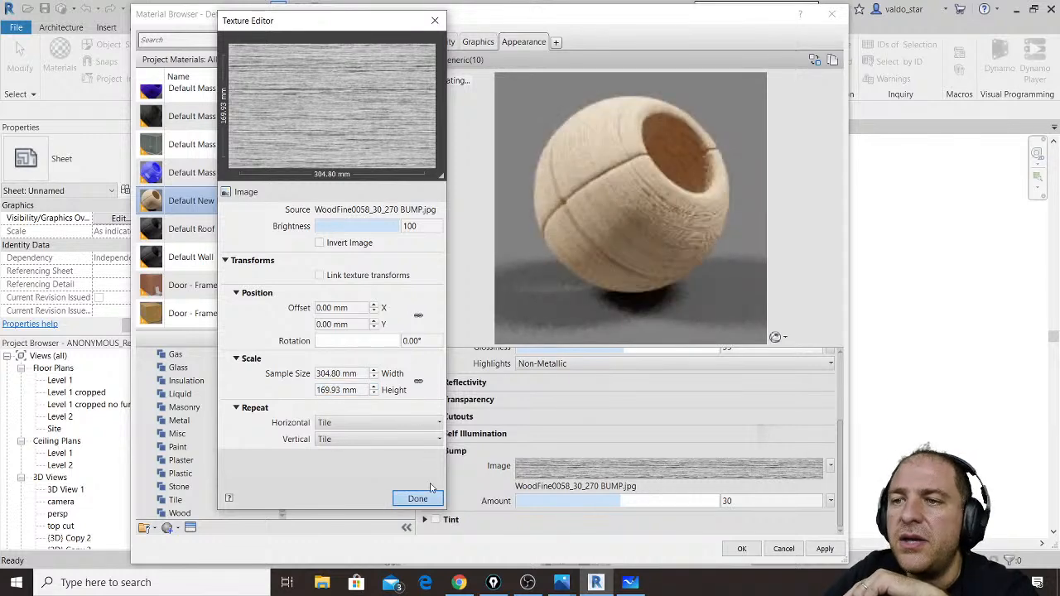
pyautogui.click(429, 502)
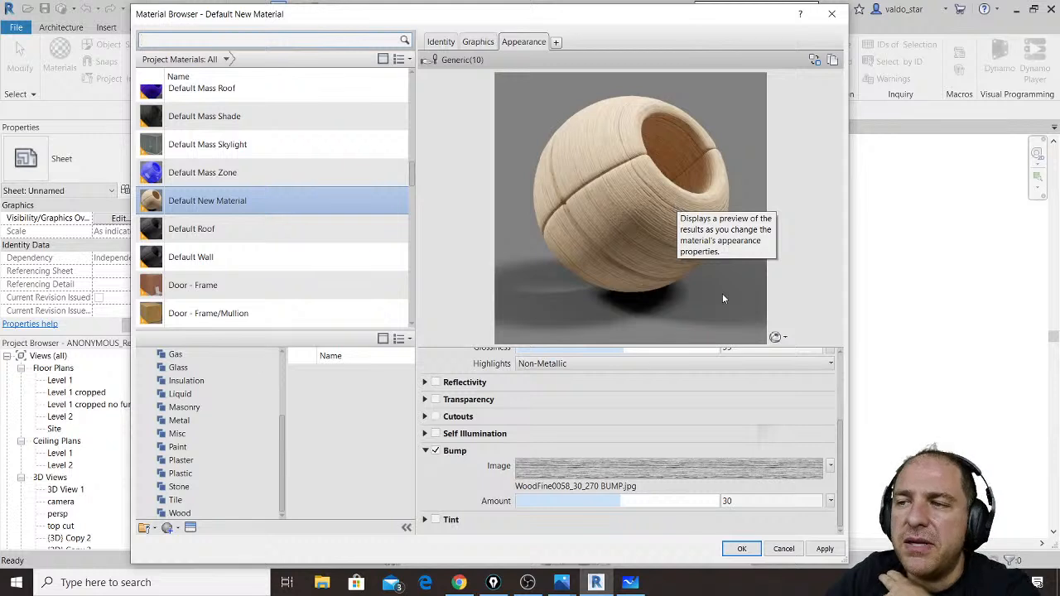
# Step: Change the material preview's scene to Walls
pyautogui.click(785, 338)
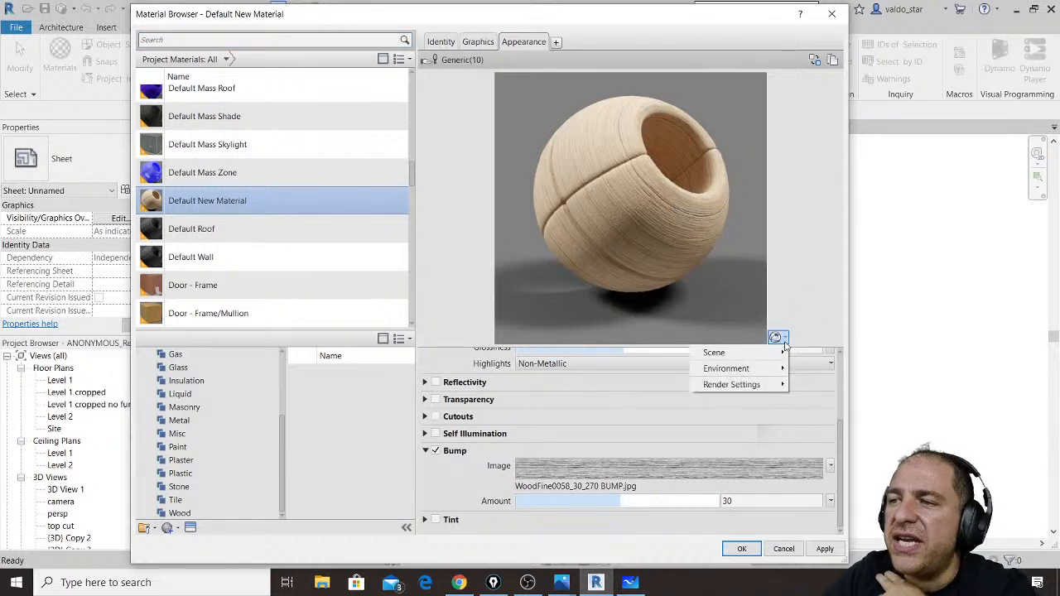
pyautogui.moveTo(778, 355)
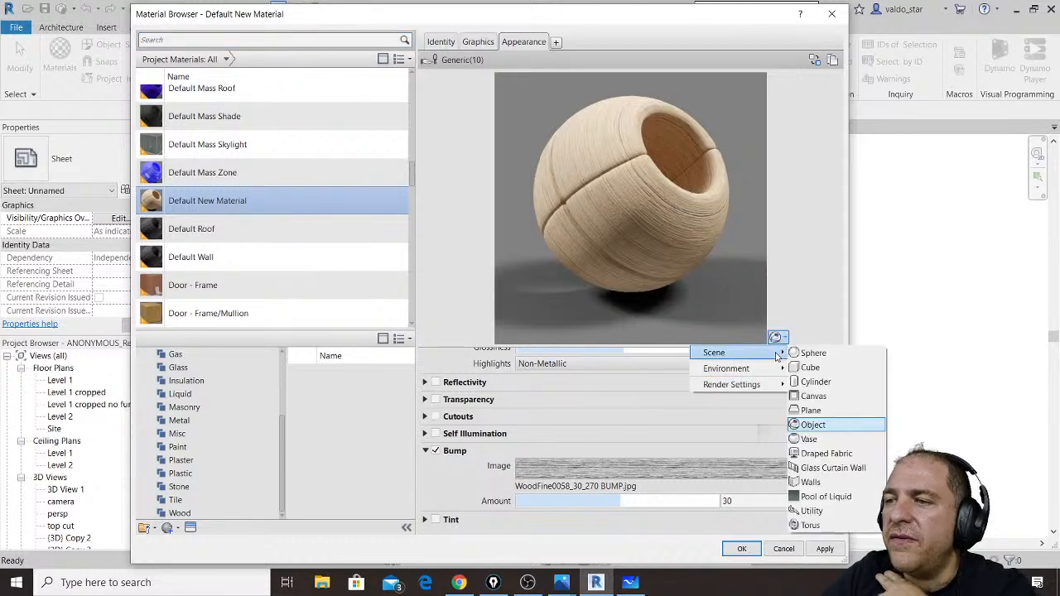
pyautogui.click(838, 496)
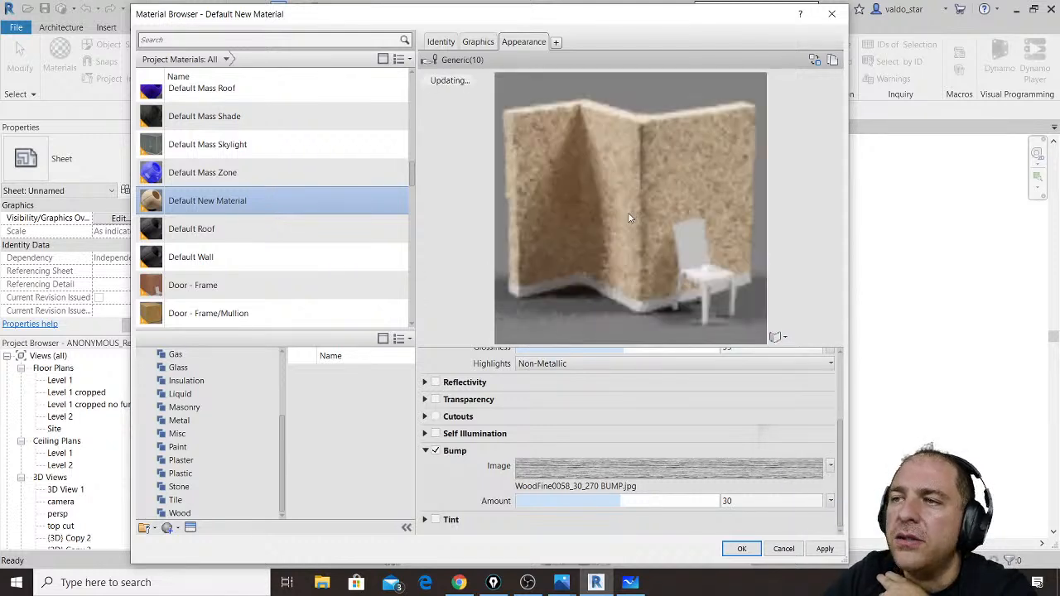